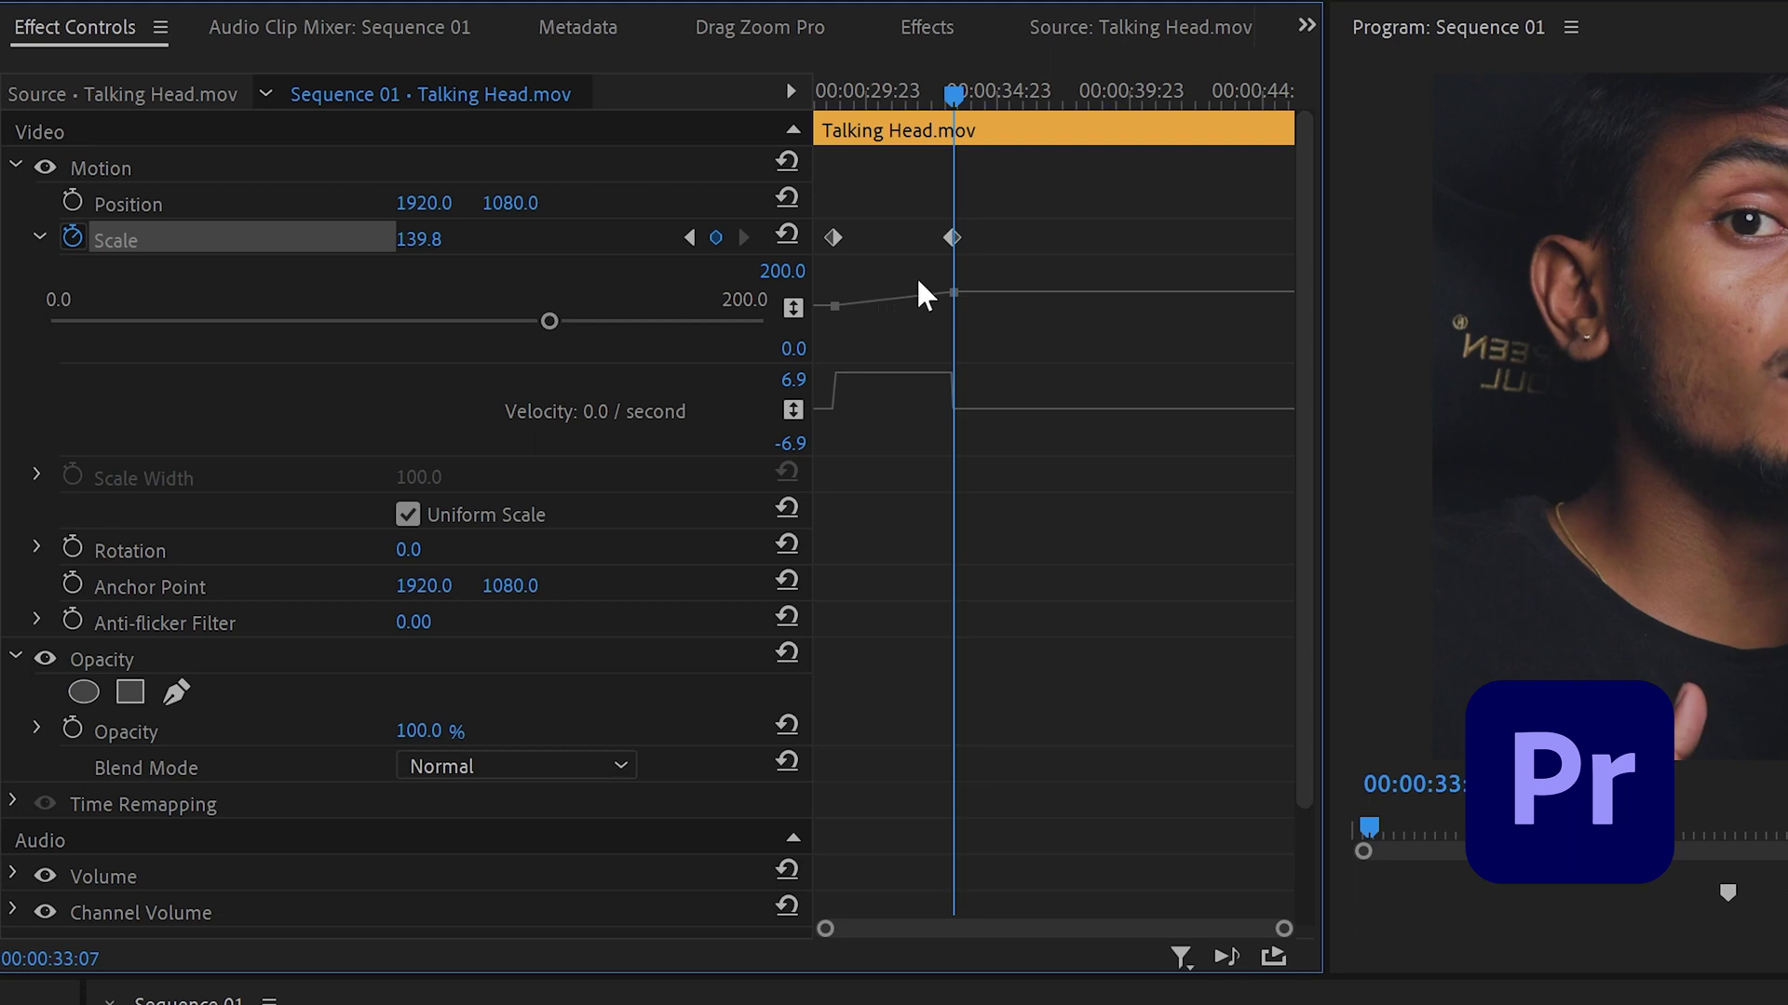
# - Lower the Scale keyframe at 00:00:33:07 in the Talking Head.mov clip's value graph
pyautogui.moveTo(954, 292); pyautogui.dragTo(953, 326)
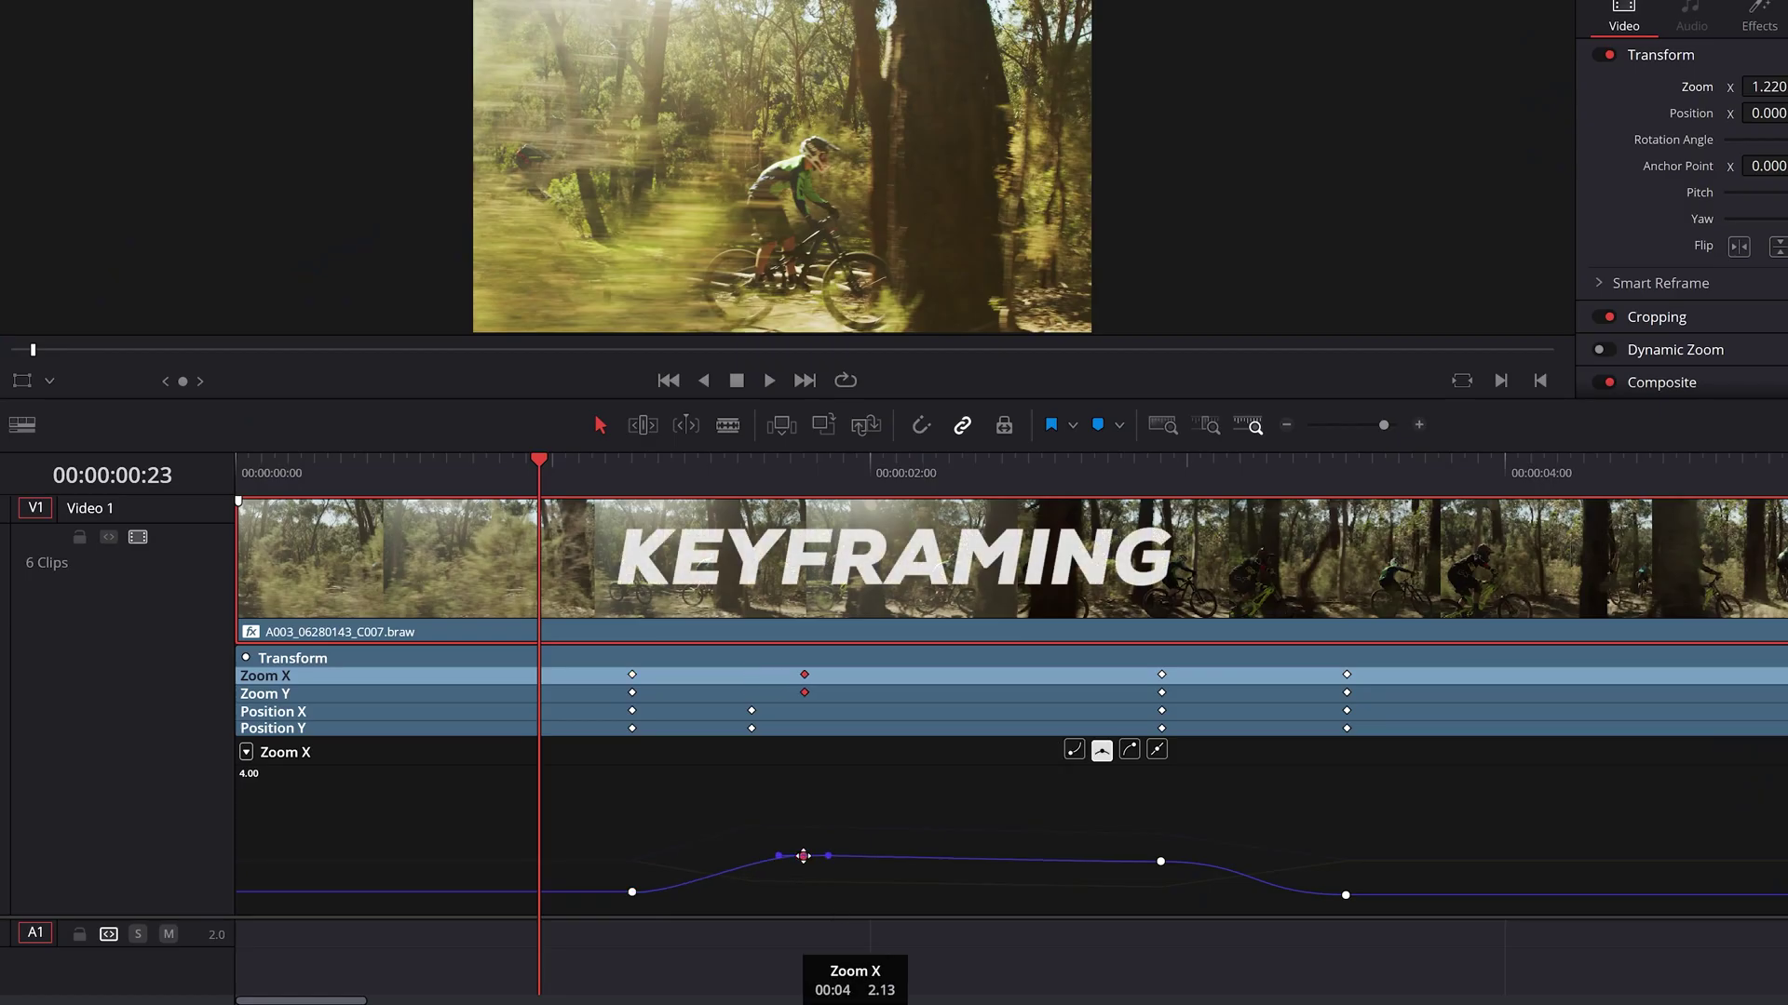
# - Line up the second Position X and Y keyframes with the second Zoom keyframes and change the easing of the Zoom X curve
pyautogui.click(751, 711)
pyautogui.moveTo(752, 728); pyautogui.dragTo(805, 728)
pyautogui.moveTo(751, 710); pyautogui.dragTo(805, 711)
pyautogui.click(1072, 752)
pyautogui.click(632, 862)
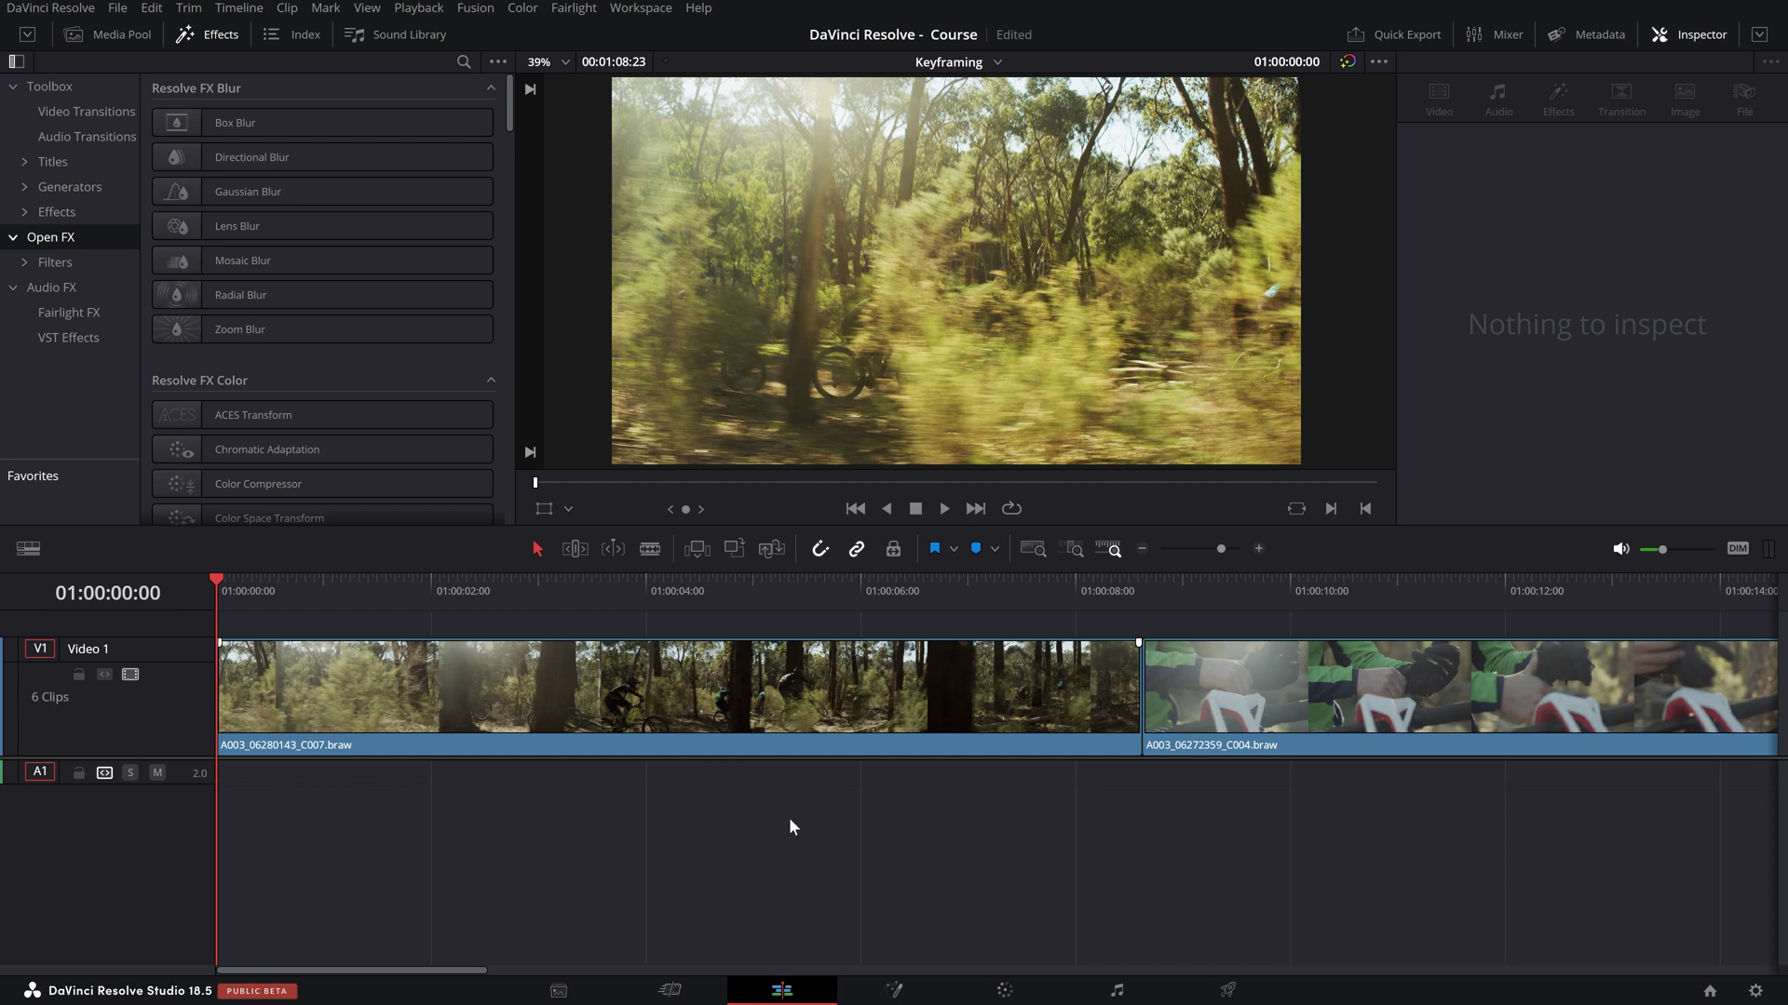
# - Preview the opening footage up to 01:00:05:03 and select the first clip, A003_06280143_C007.braw
pyautogui.moveTo(243, 592); pyautogui.dragTo(511, 607)
pyautogui.press('space')
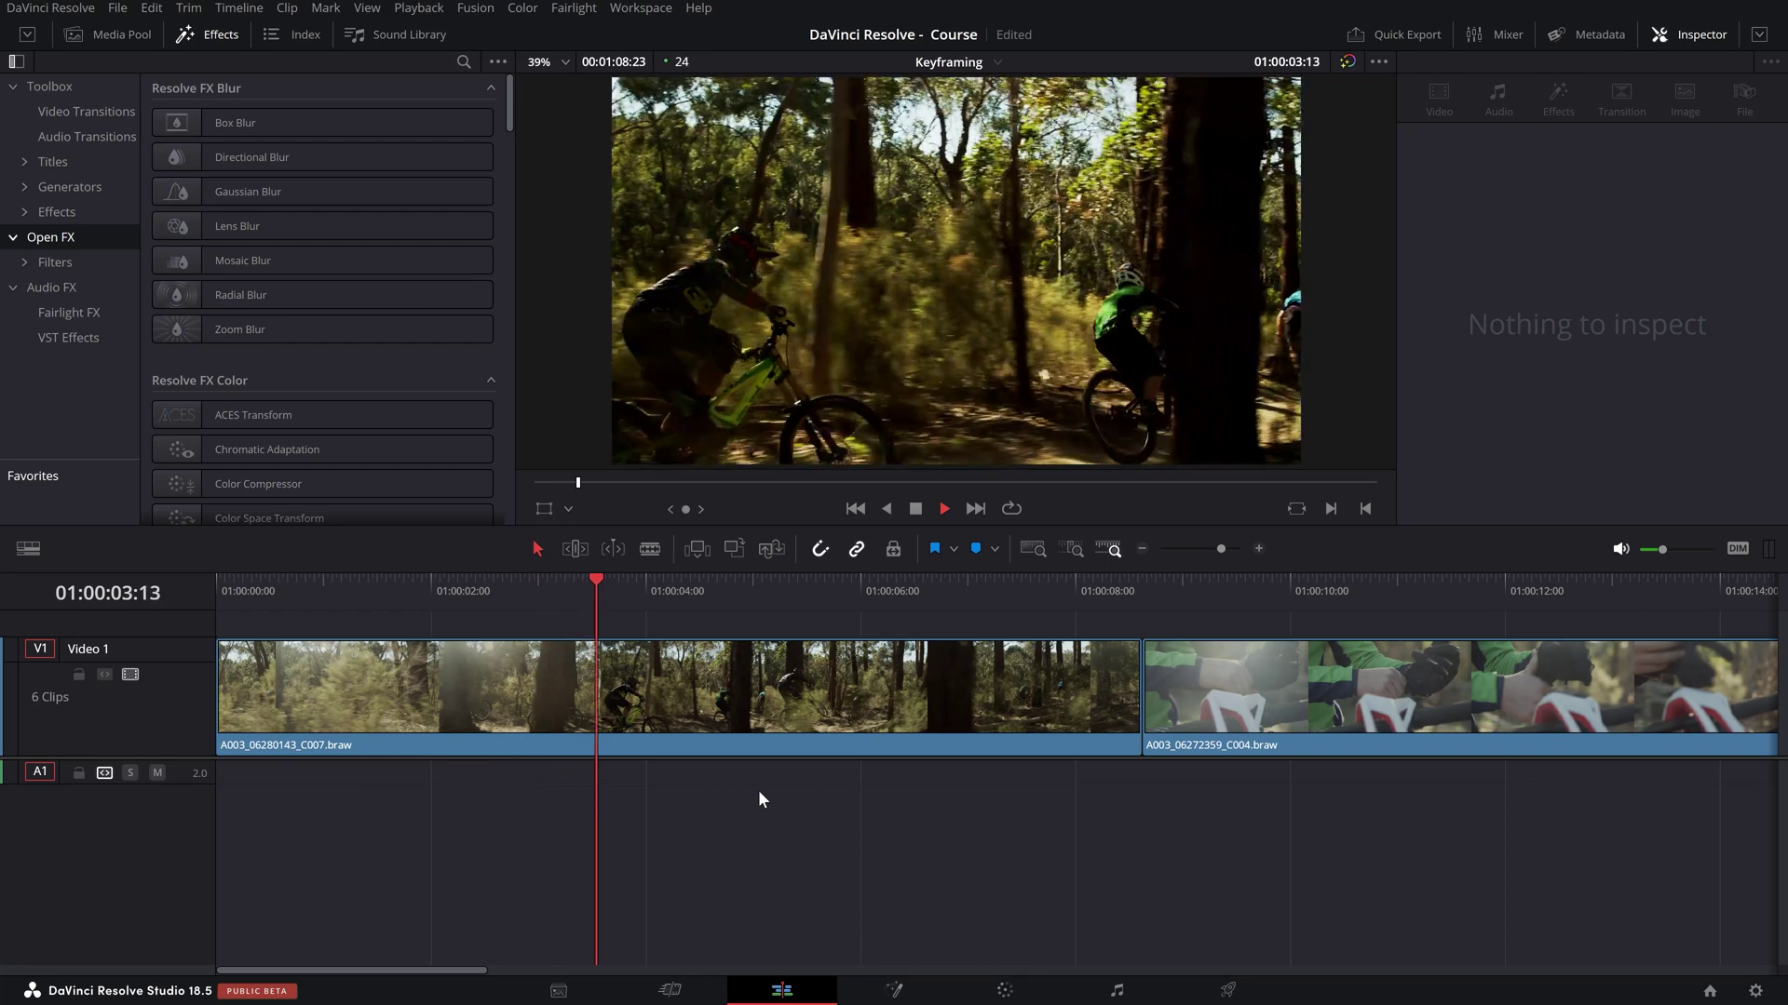
pyautogui.press('space')
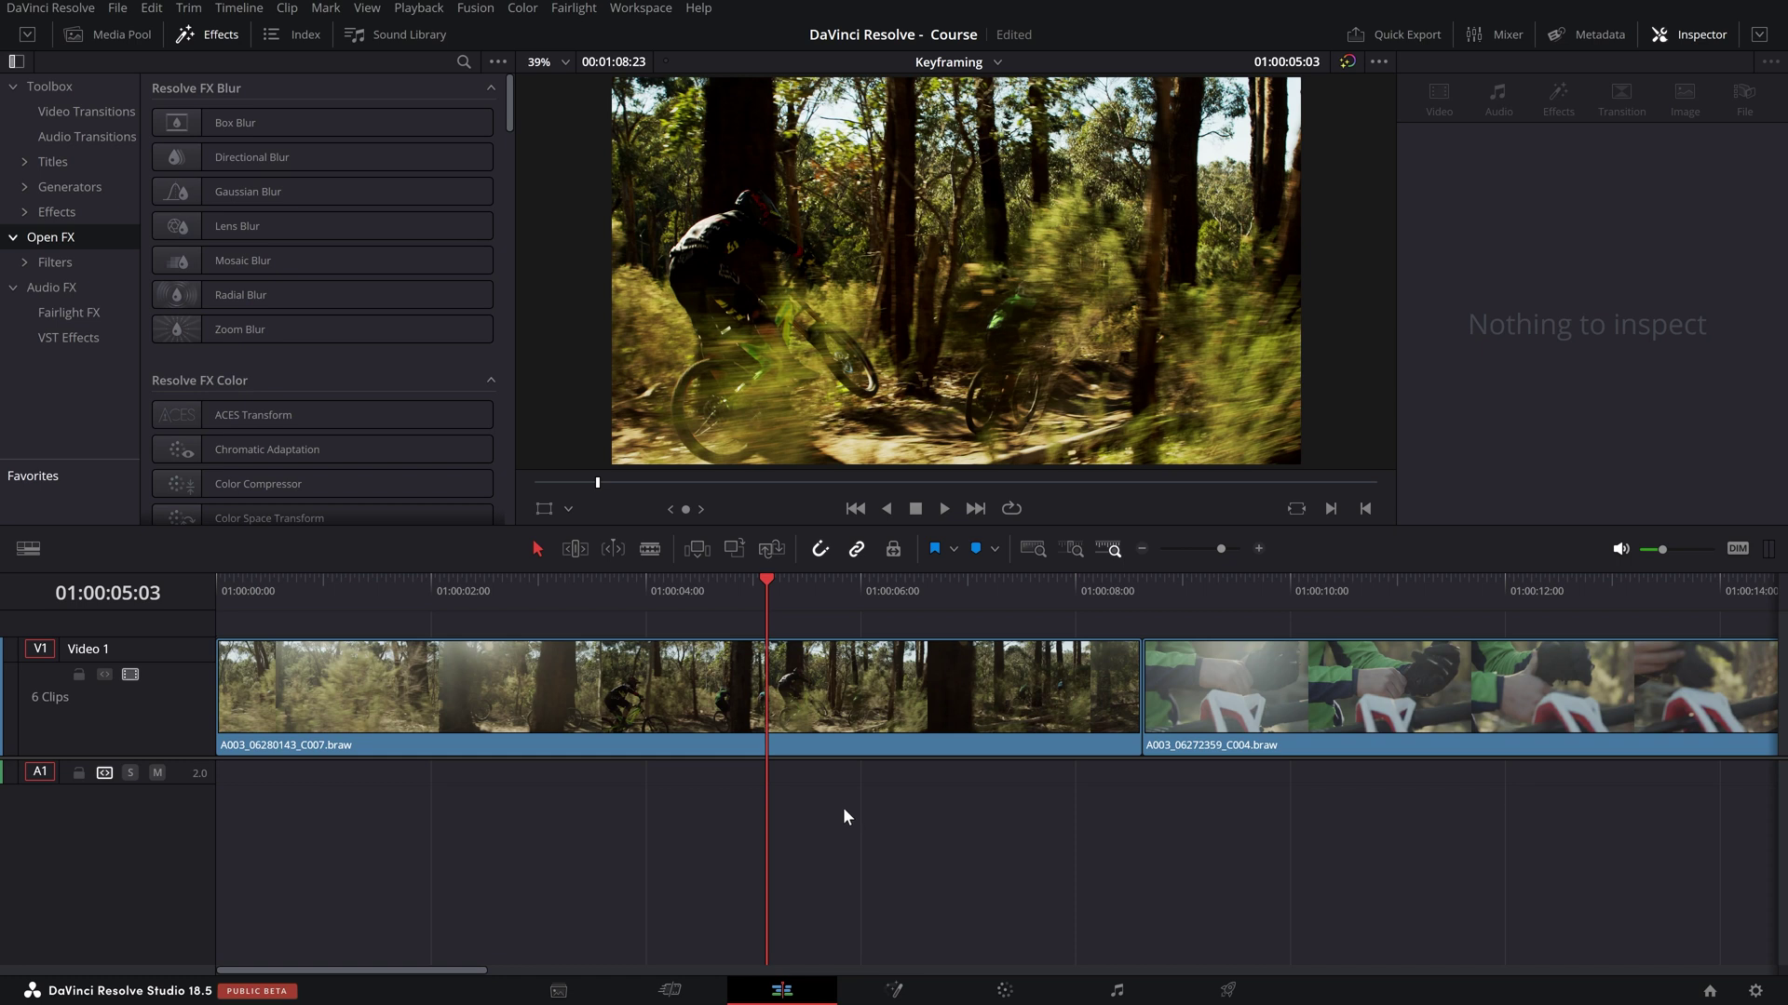
pyautogui.moveTo(833, 796); pyautogui.dragTo(728, 685)
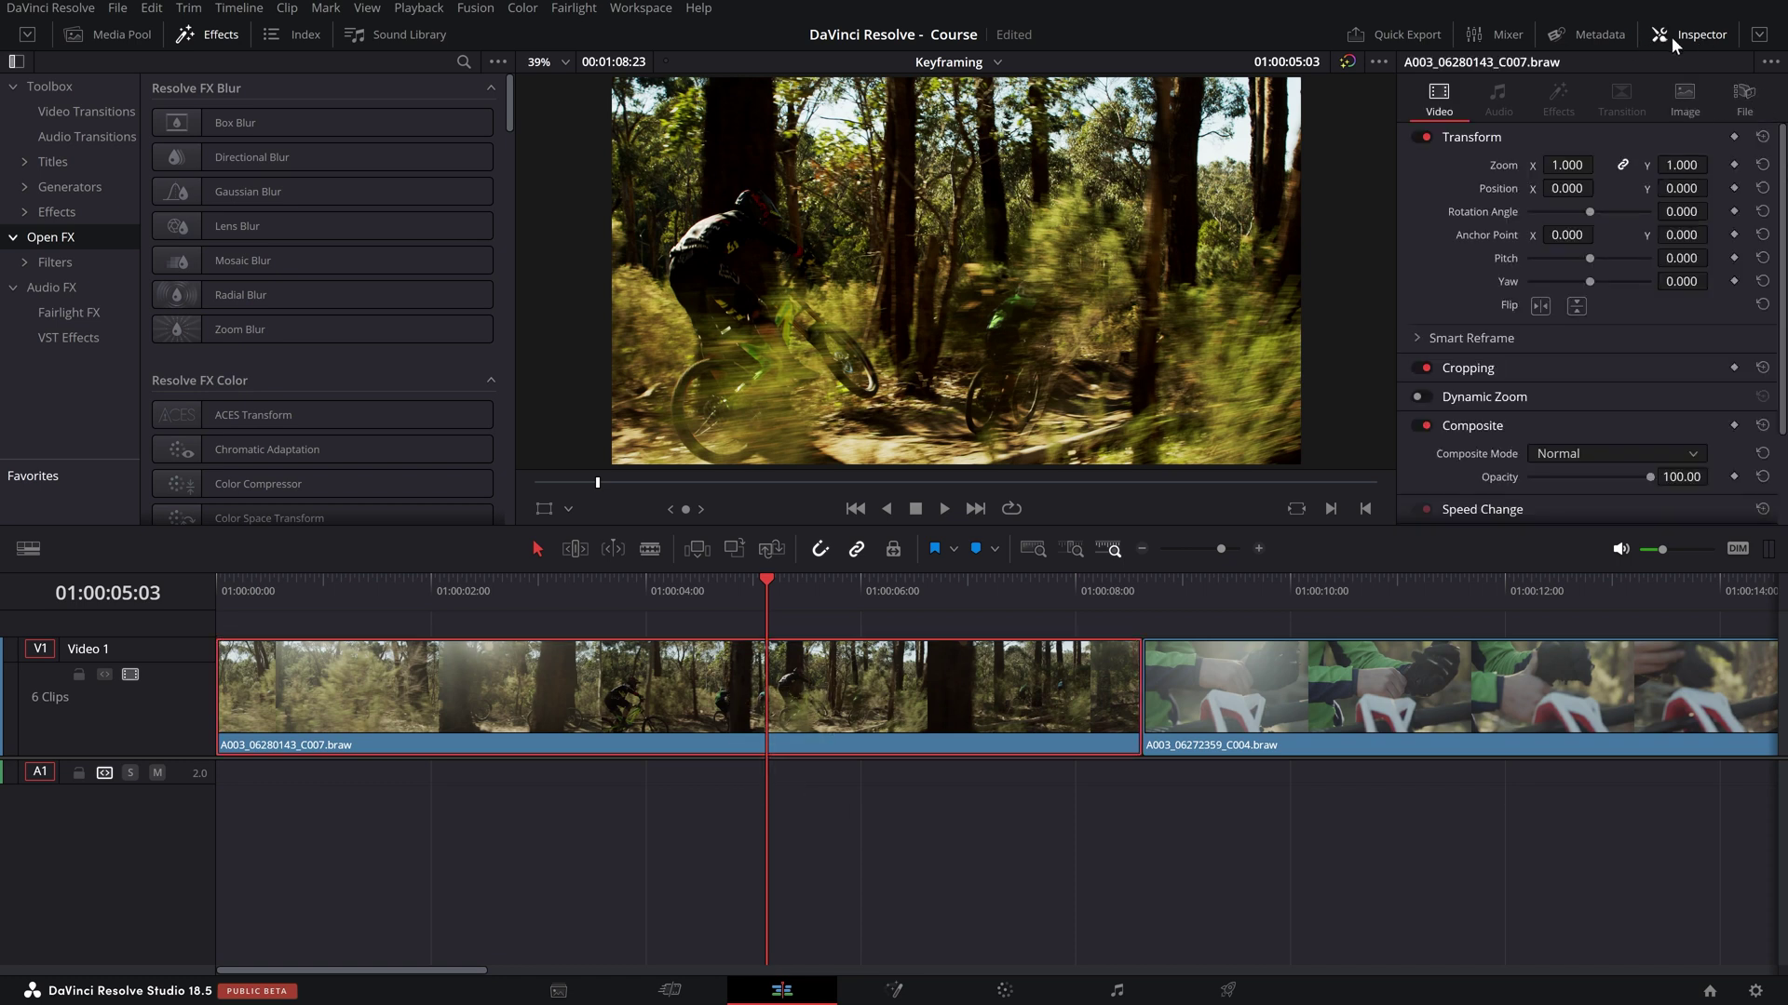
# - Try zoom 0.640, position X -29, rotation angle 19.240 and yaw -0.744 on the clip, and reset all Transform values
pyautogui.click(1487, 145)
pyautogui.click(1487, 145)
pyautogui.moveTo(1567, 165); pyautogui.dragTo(1592, 213)
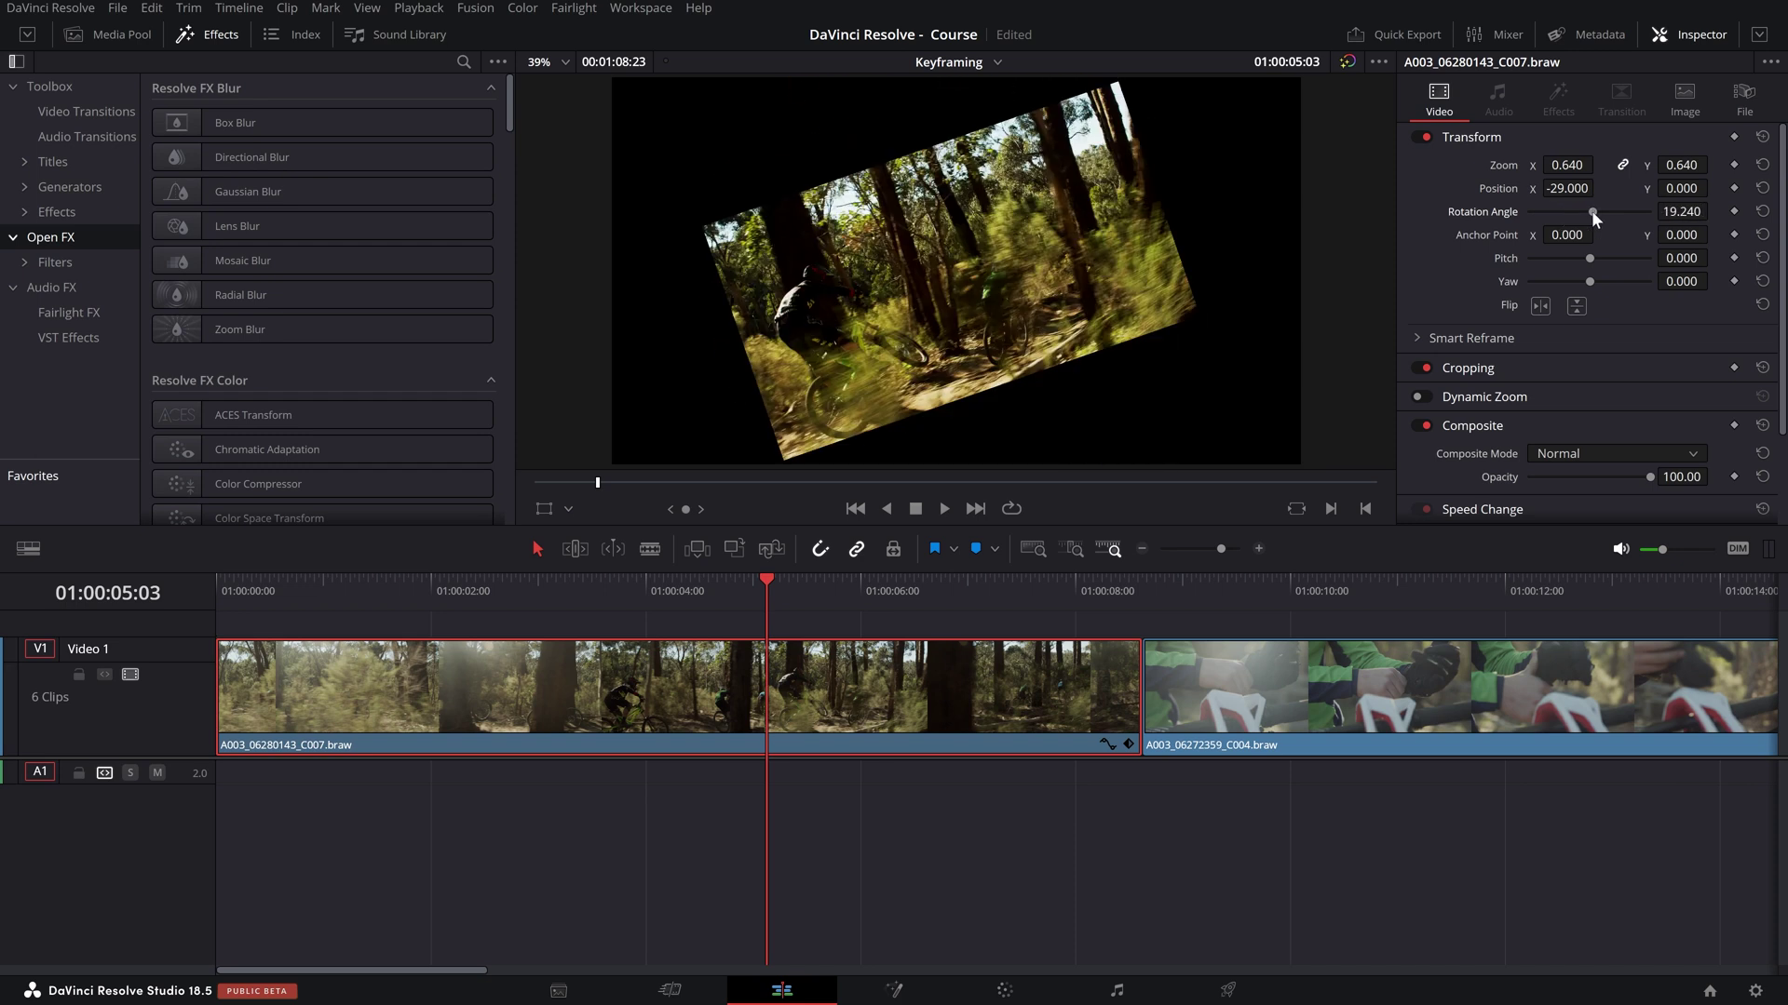
pyautogui.moveTo(1588, 281)
pyautogui.mouseDown()
pyautogui.moveTo(1605, 281)
pyautogui.moveTo(1558, 281)
pyautogui.mouseUp()
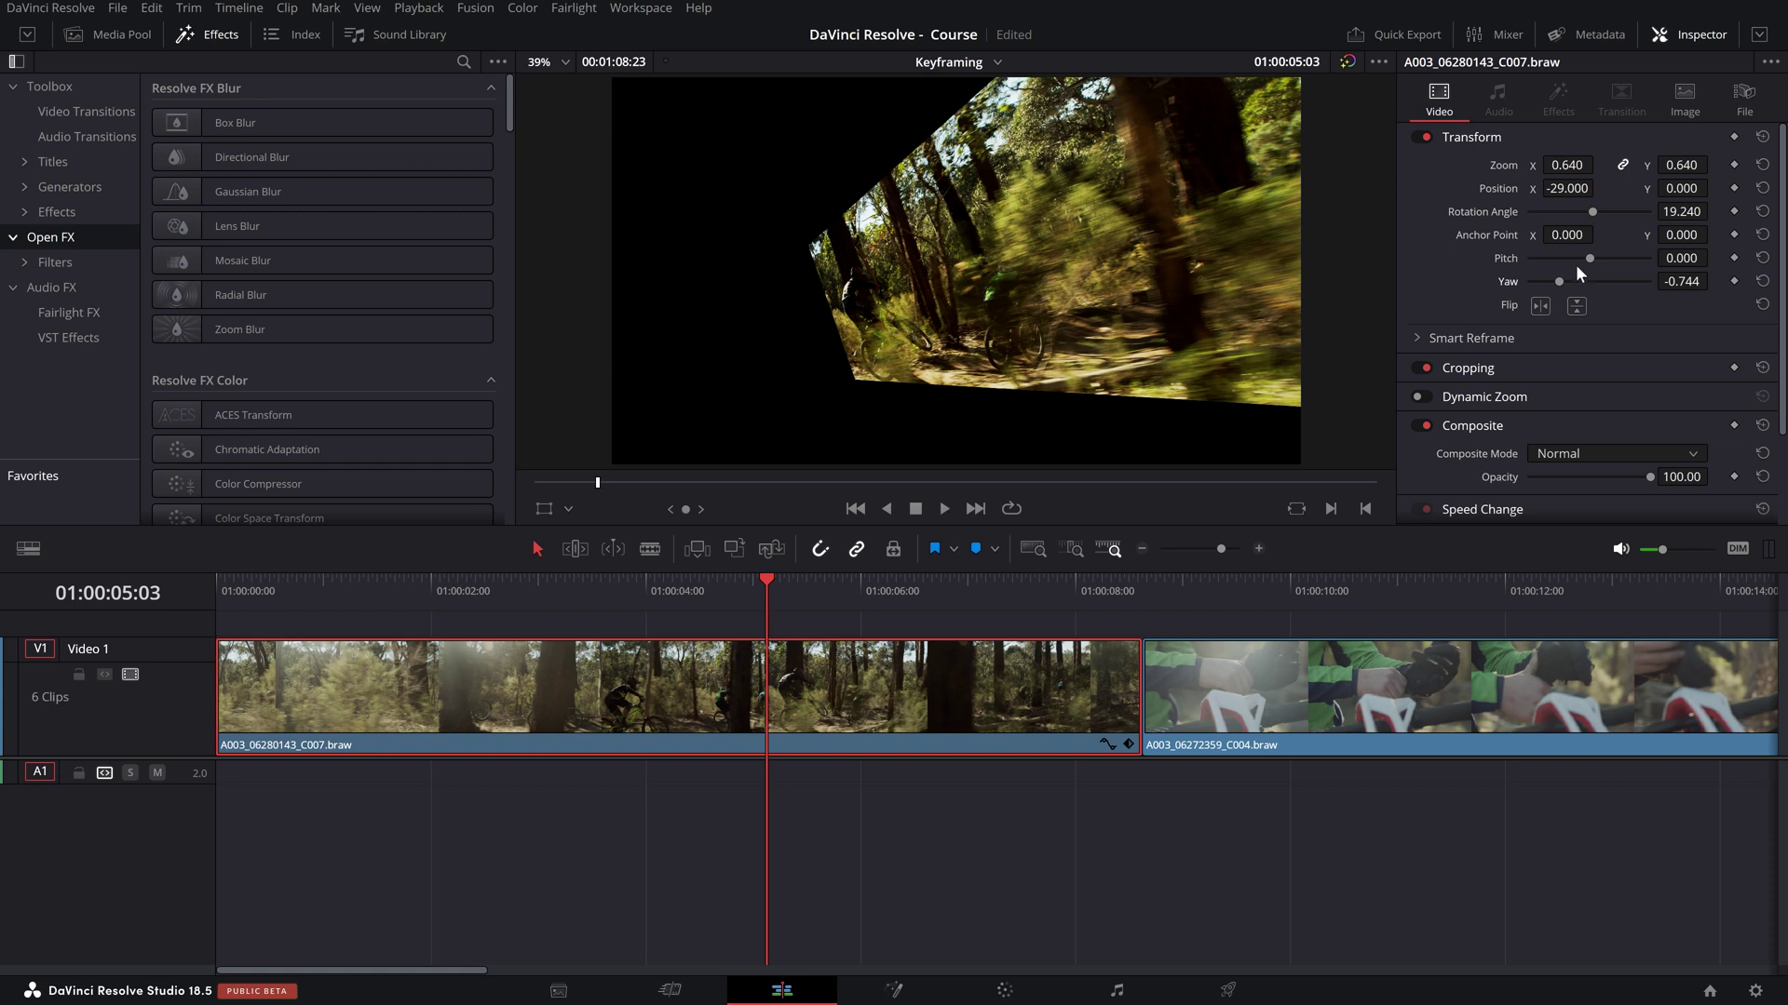
pyautogui.click(1763, 138)
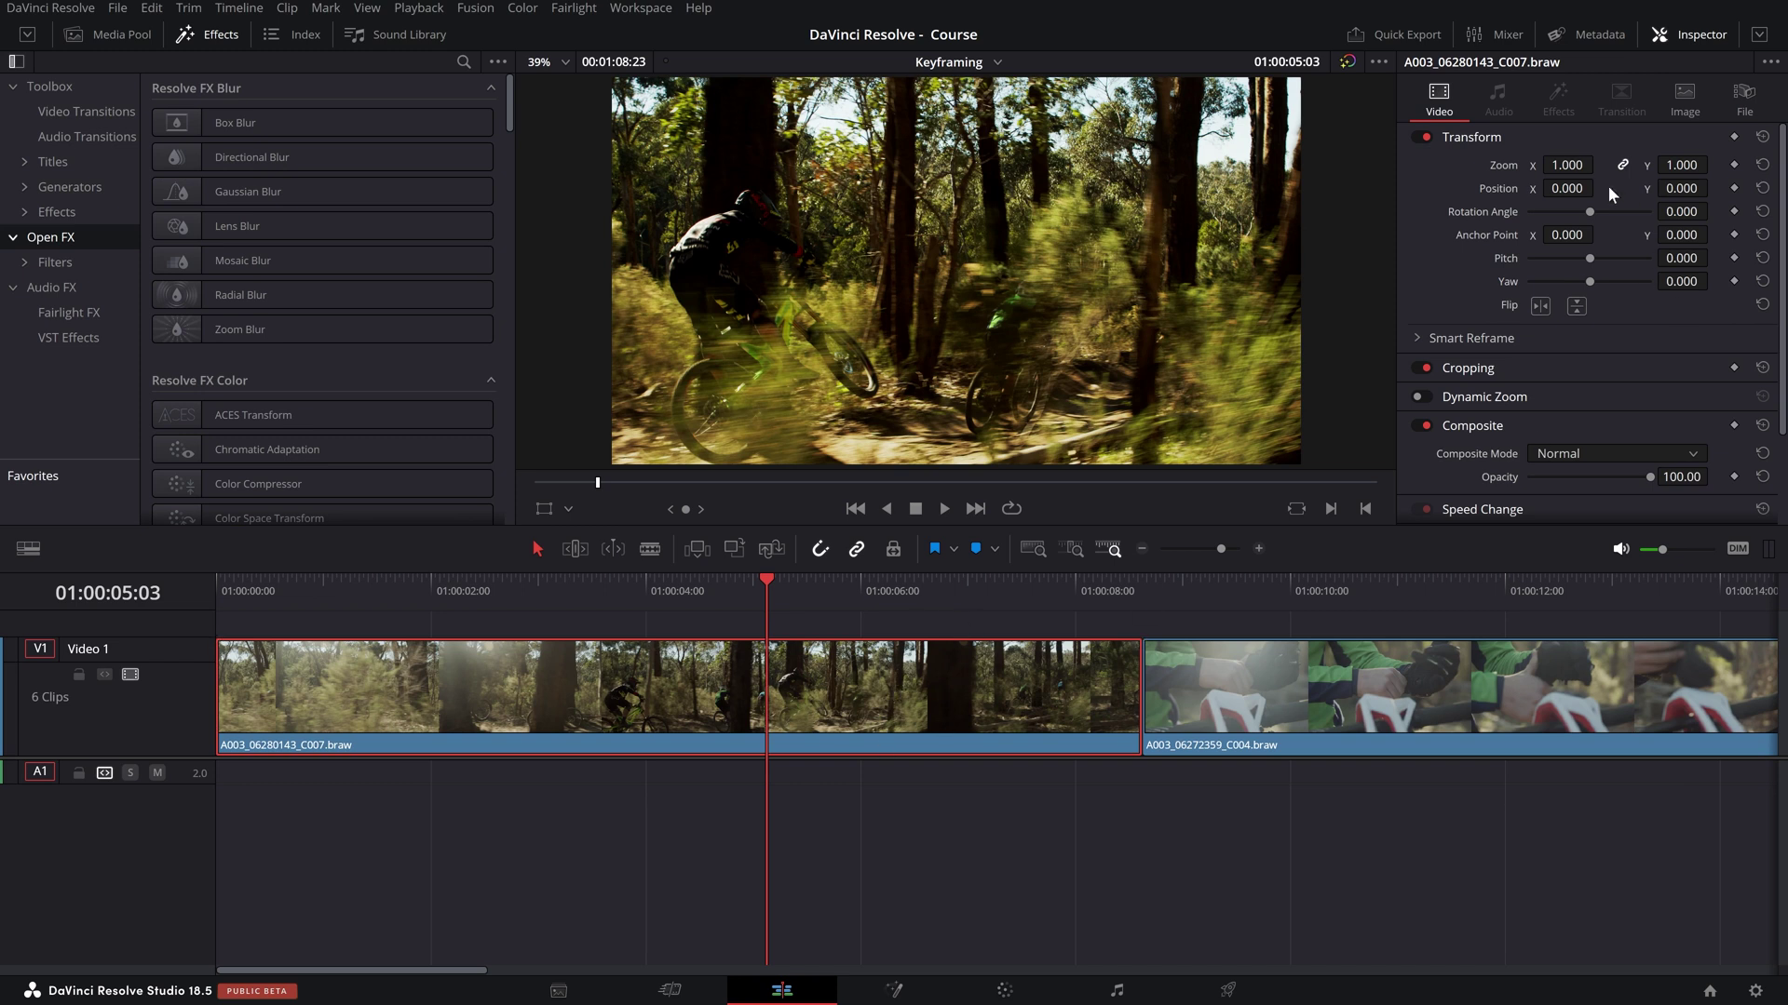
# - Try a zoom of 0.670 on the first clip while playing it from the start, and reset the zoom
pyautogui.moveTo(1574, 165)
pyautogui.mouseDown()
pyautogui.moveTo(1503, 165)
pyautogui.moveTo(1610, 165)
pyautogui.moveTo(1574, 165)
pyautogui.mouseUp()
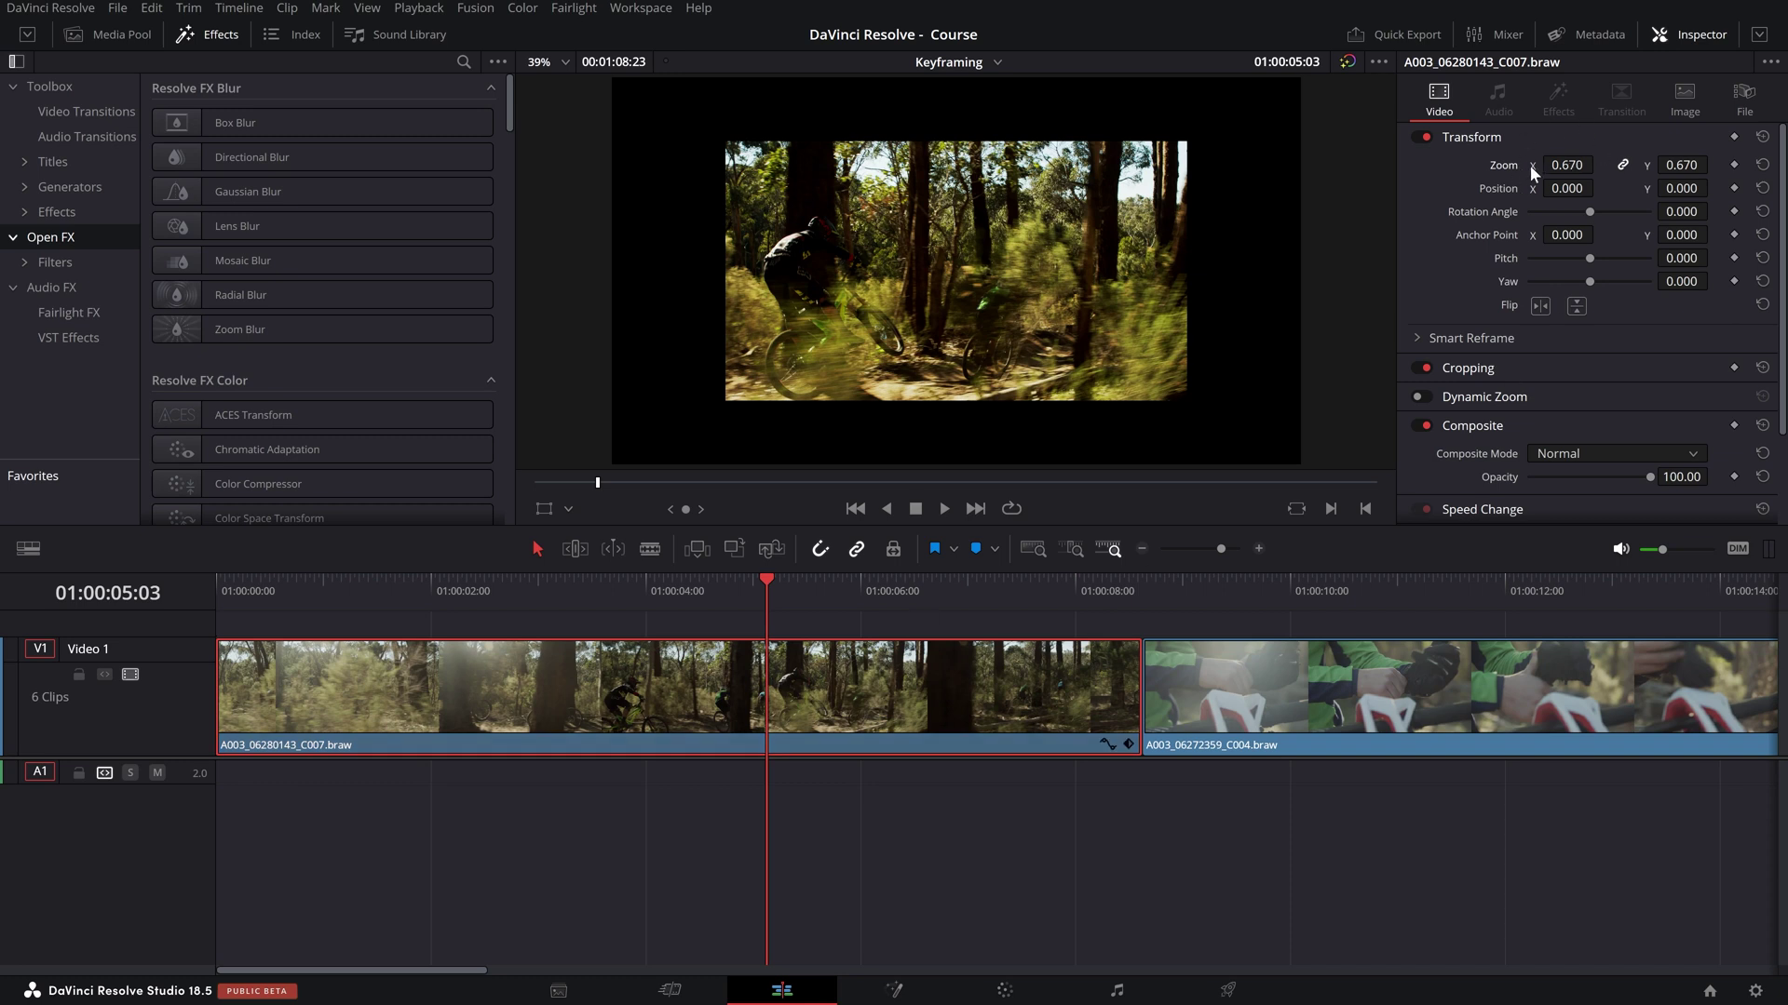
pyautogui.moveTo(768, 596); pyautogui.dragTo(206, 605)
pyautogui.press('space')
pyautogui.press('space')
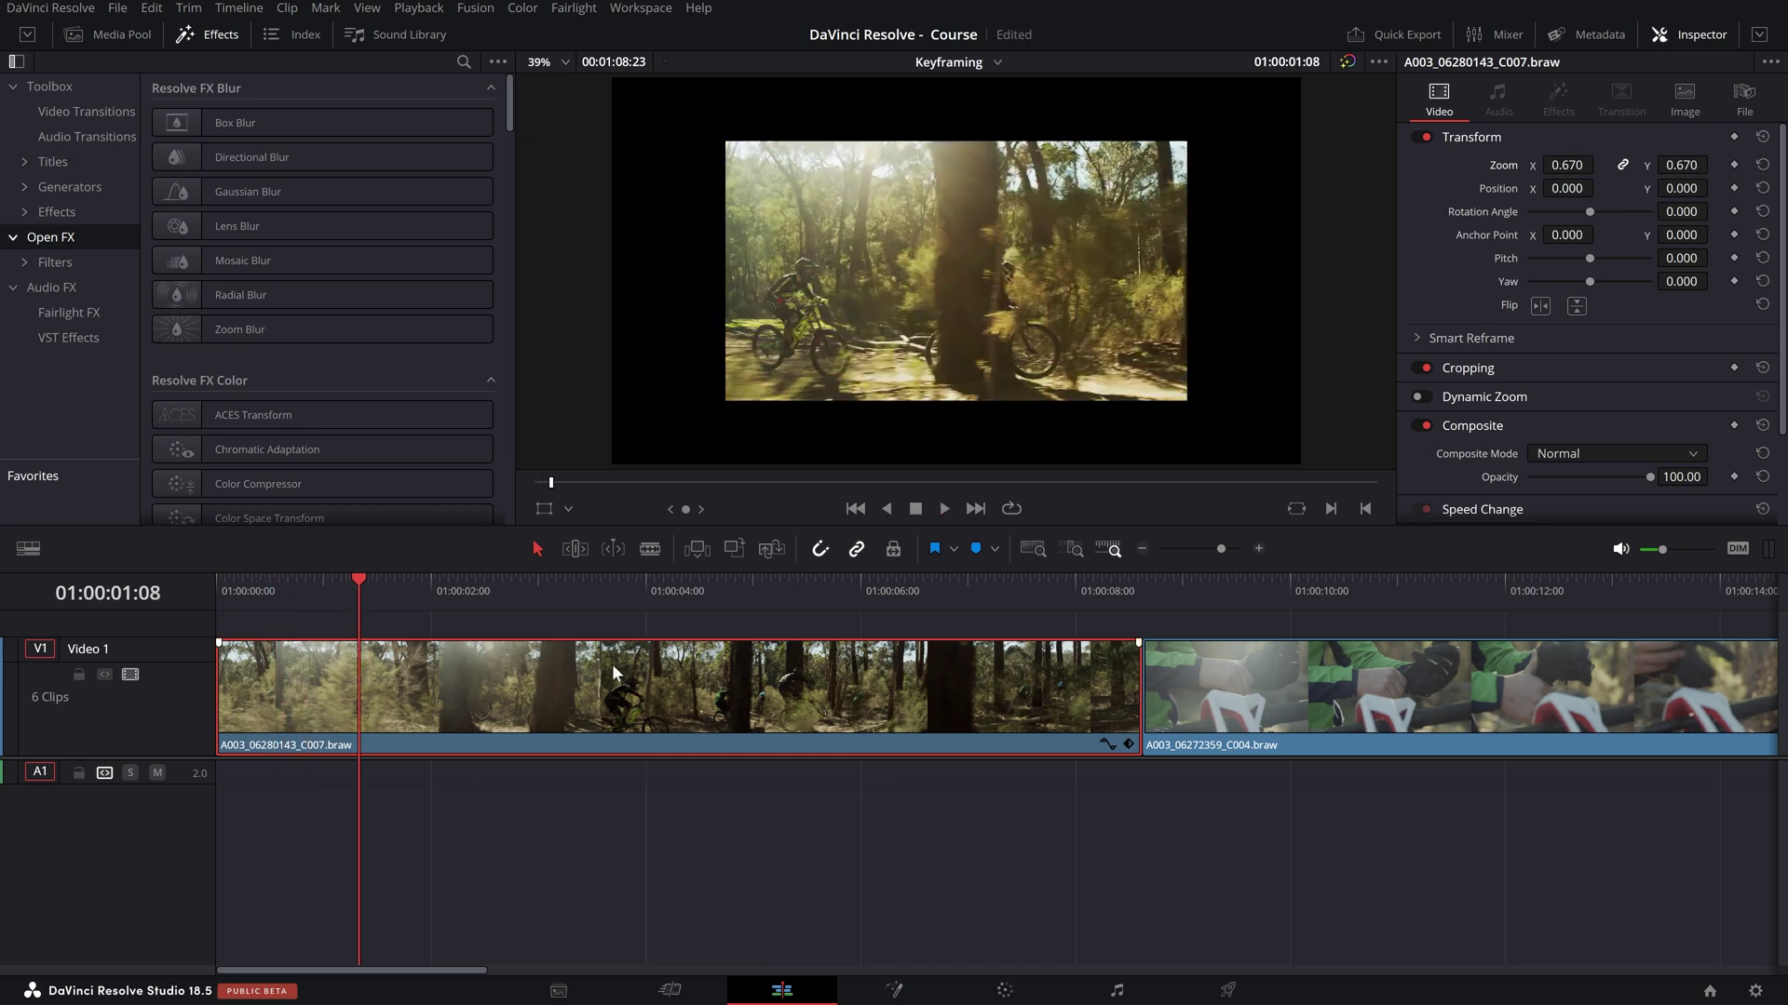
pyautogui.click(1763, 170)
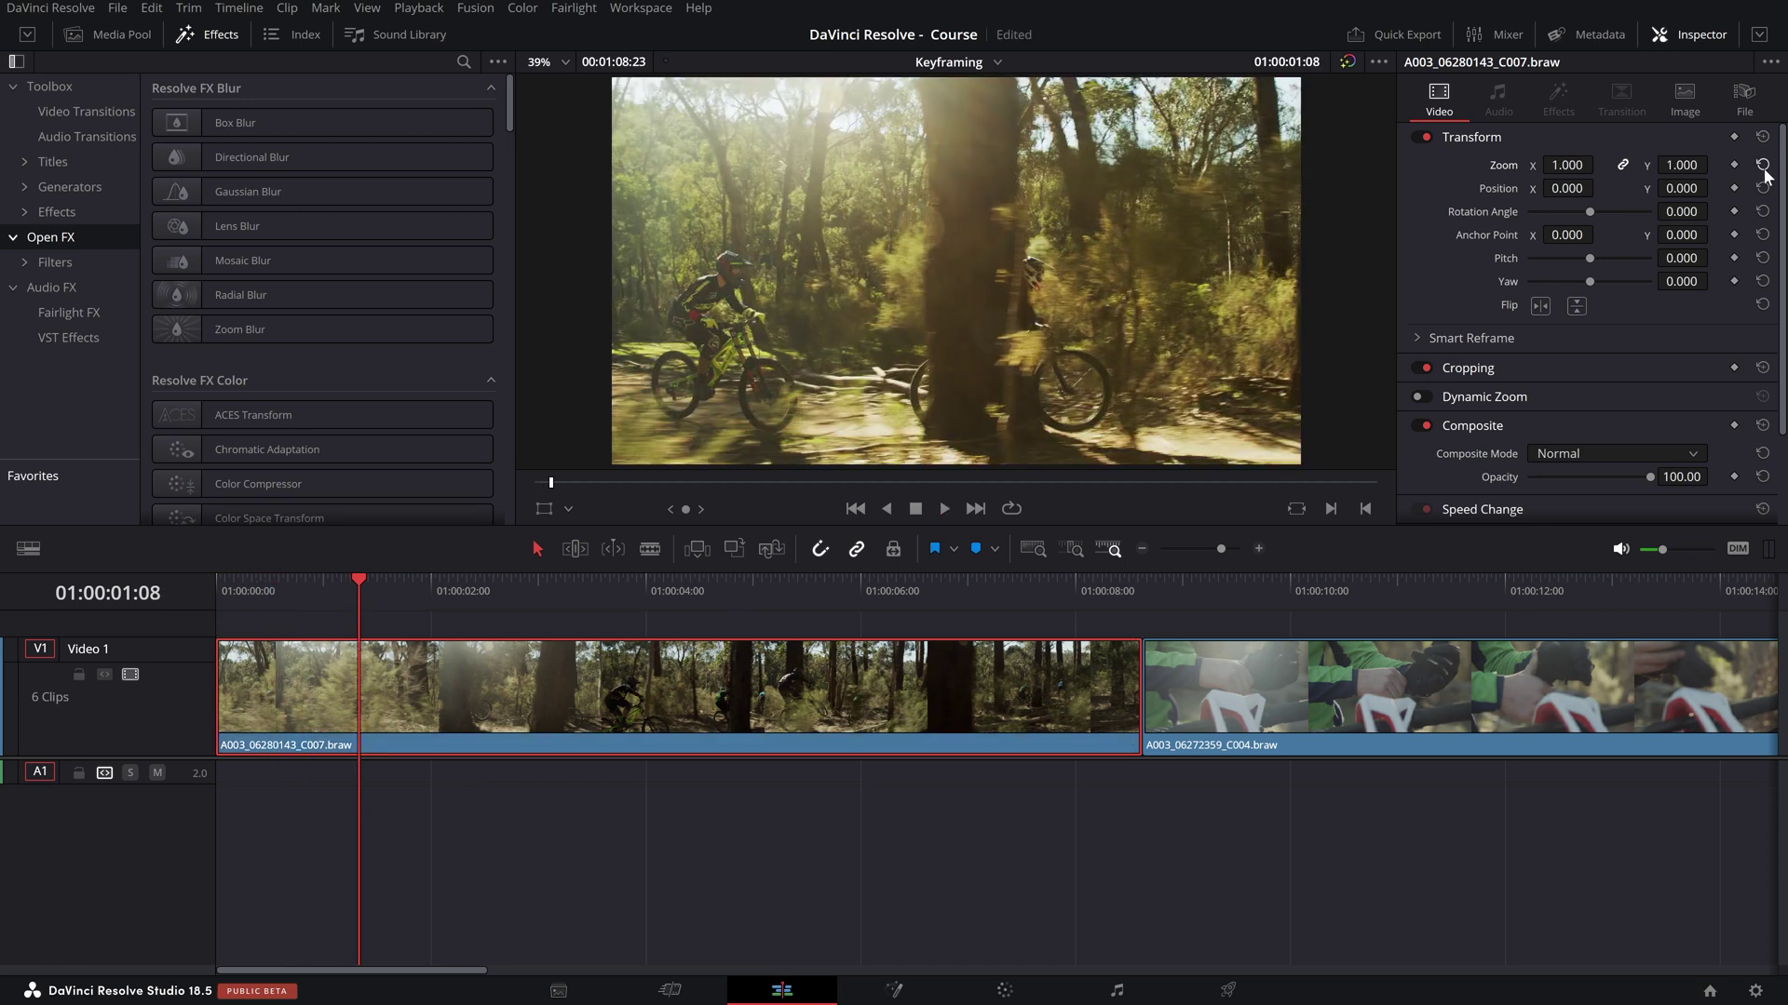
# - Try a zoom of 0.680 on the first clip, play it from the start and return to 01:00:03:09
pyautogui.moveTo(1682, 165); pyautogui.dragTo(1562, 184)
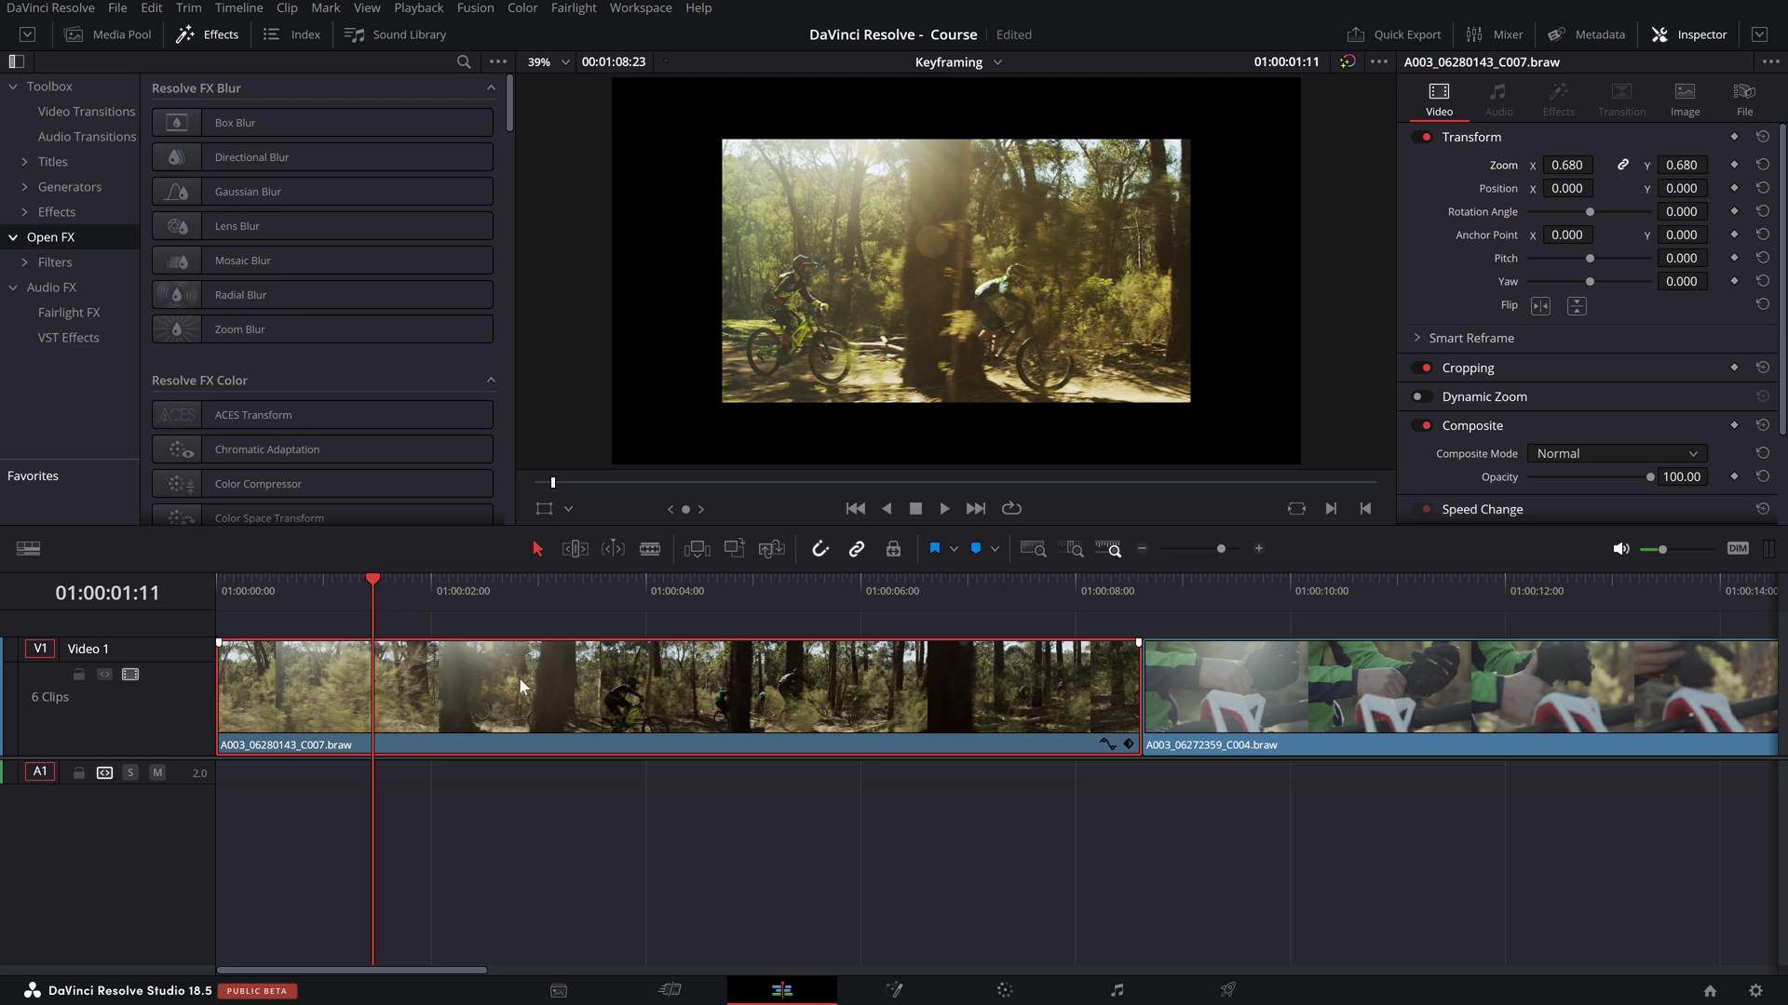
pyautogui.moveTo(371, 610); pyautogui.dragTo(218, 590)
pyautogui.press('space')
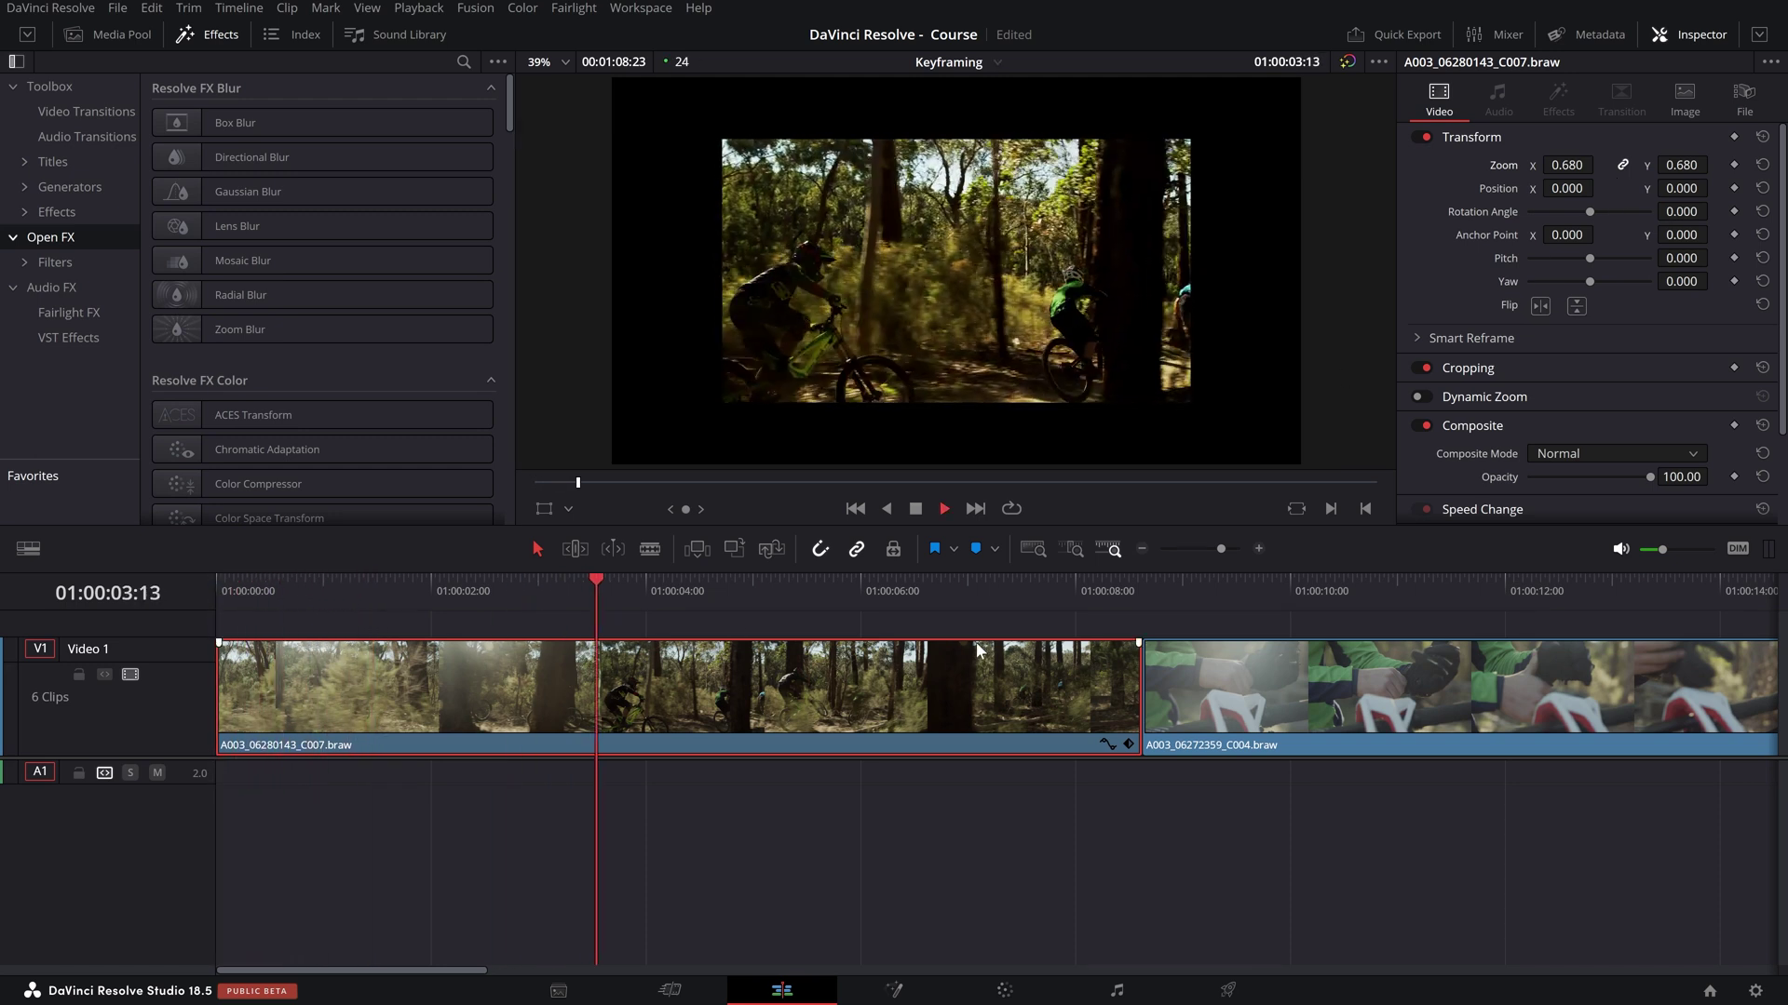
pyautogui.click(739, 596)
pyautogui.moveTo(819, 596); pyautogui.dragTo(594, 609)
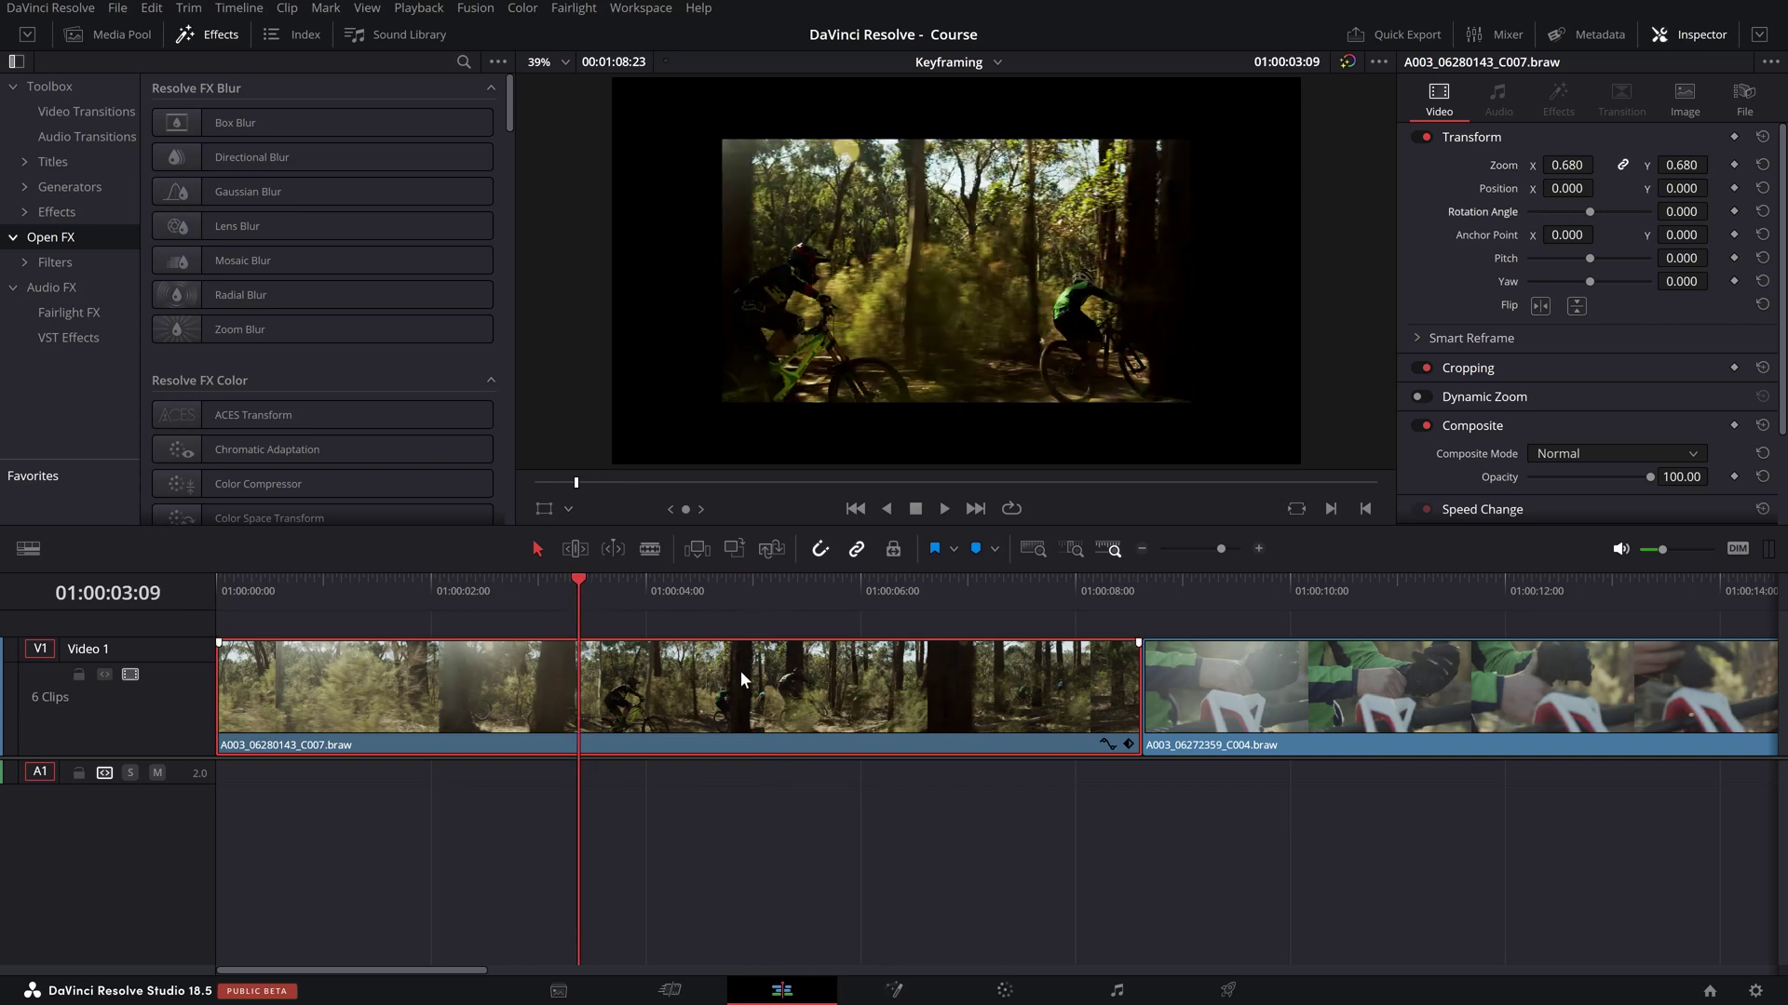
# - Try a rotation angle of 63.210 on the clip at 01:00:03:09 and preview it from the start
pyautogui.moveTo(1590, 210); pyautogui.dragTo(1599, 209)
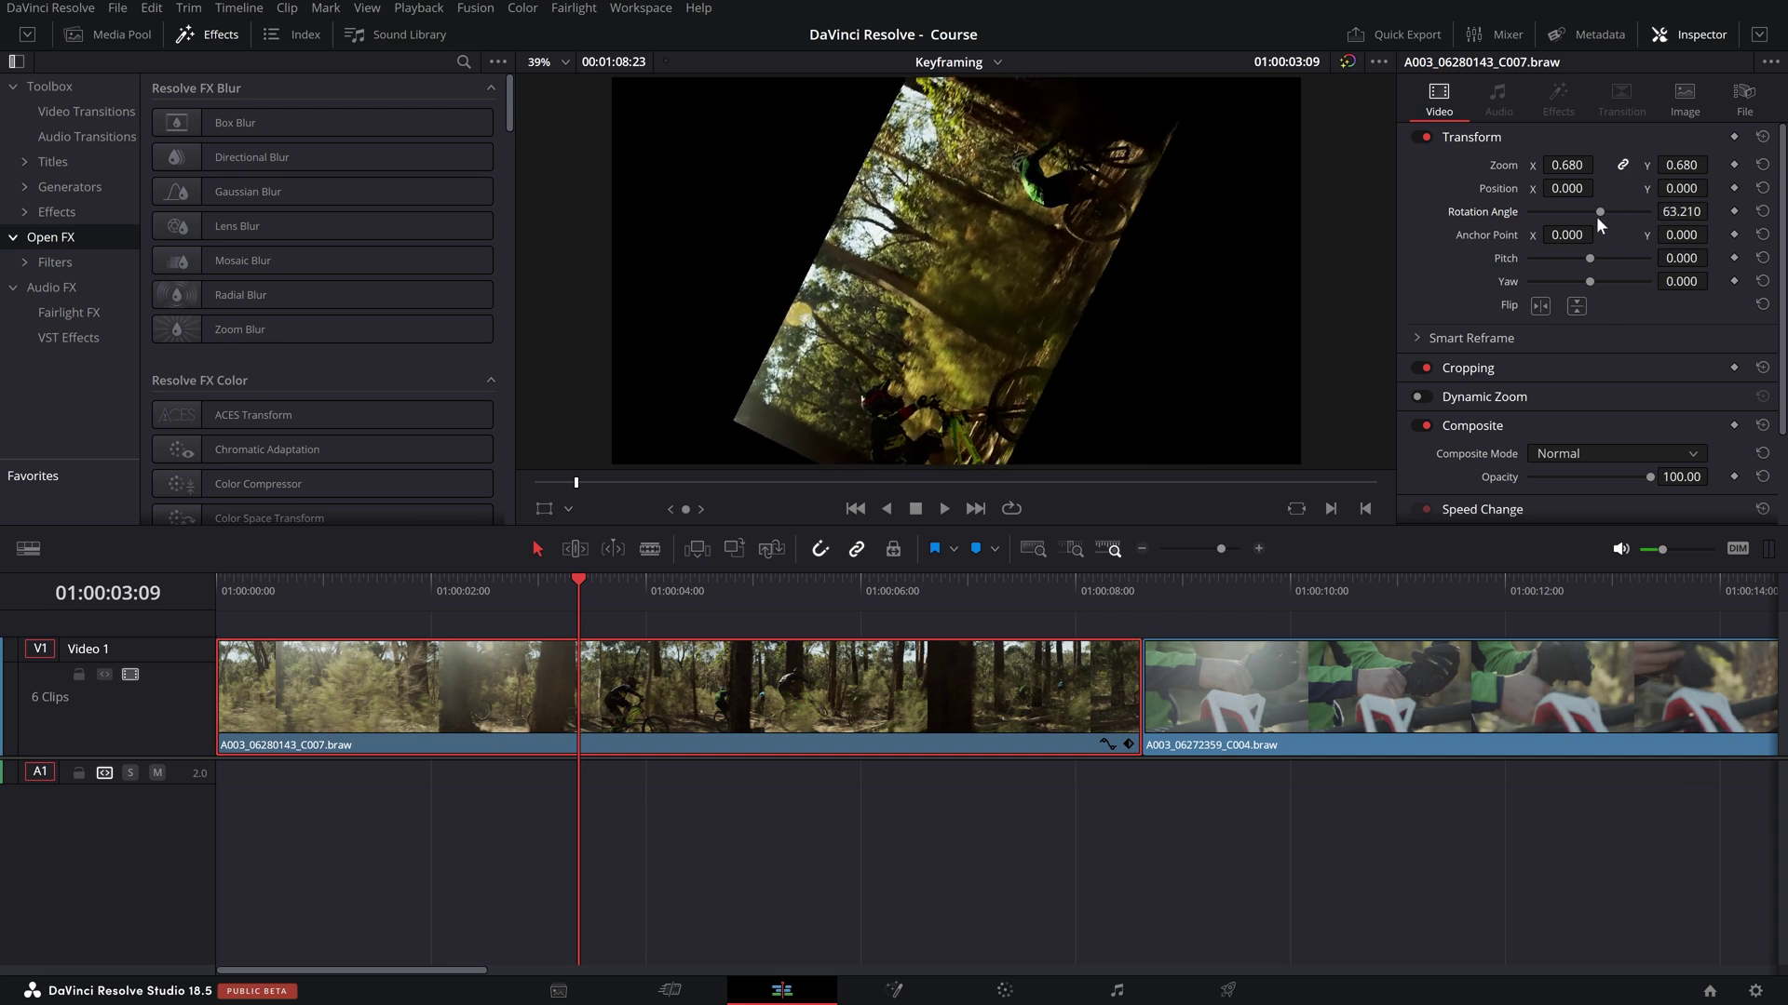
pyautogui.moveTo(456, 592); pyautogui.dragTo(219, 599)
pyautogui.press('space')
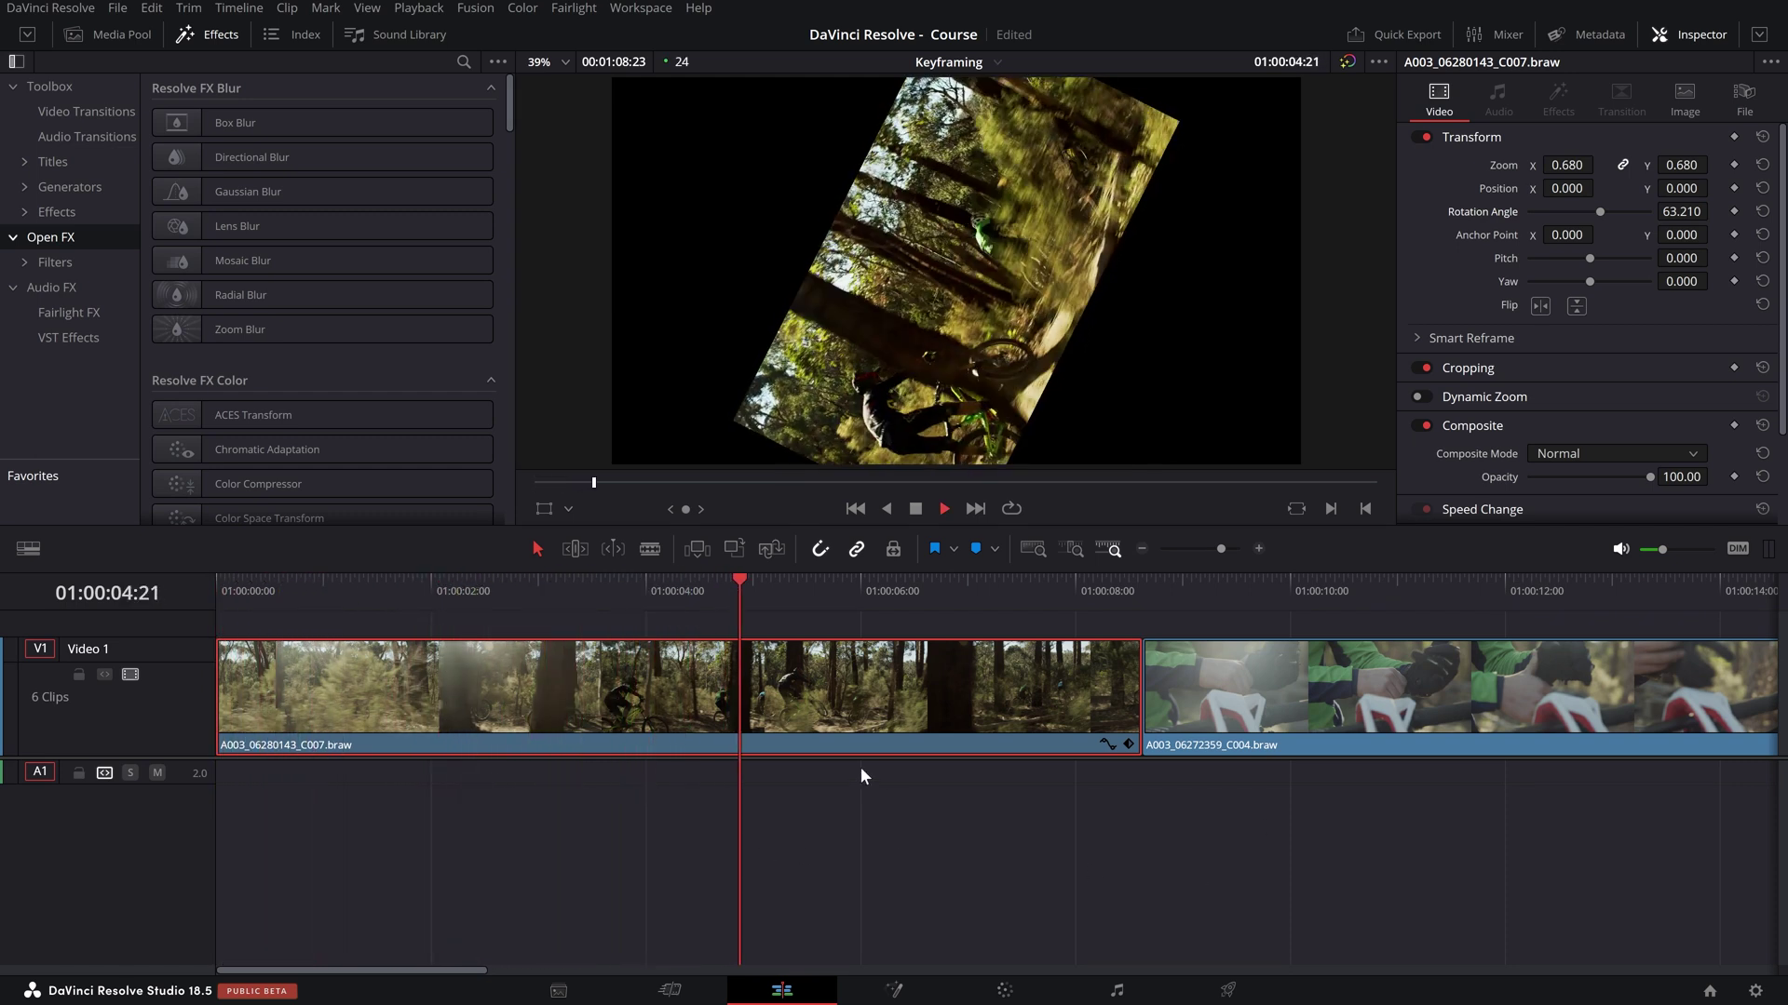
pyautogui.press('space')
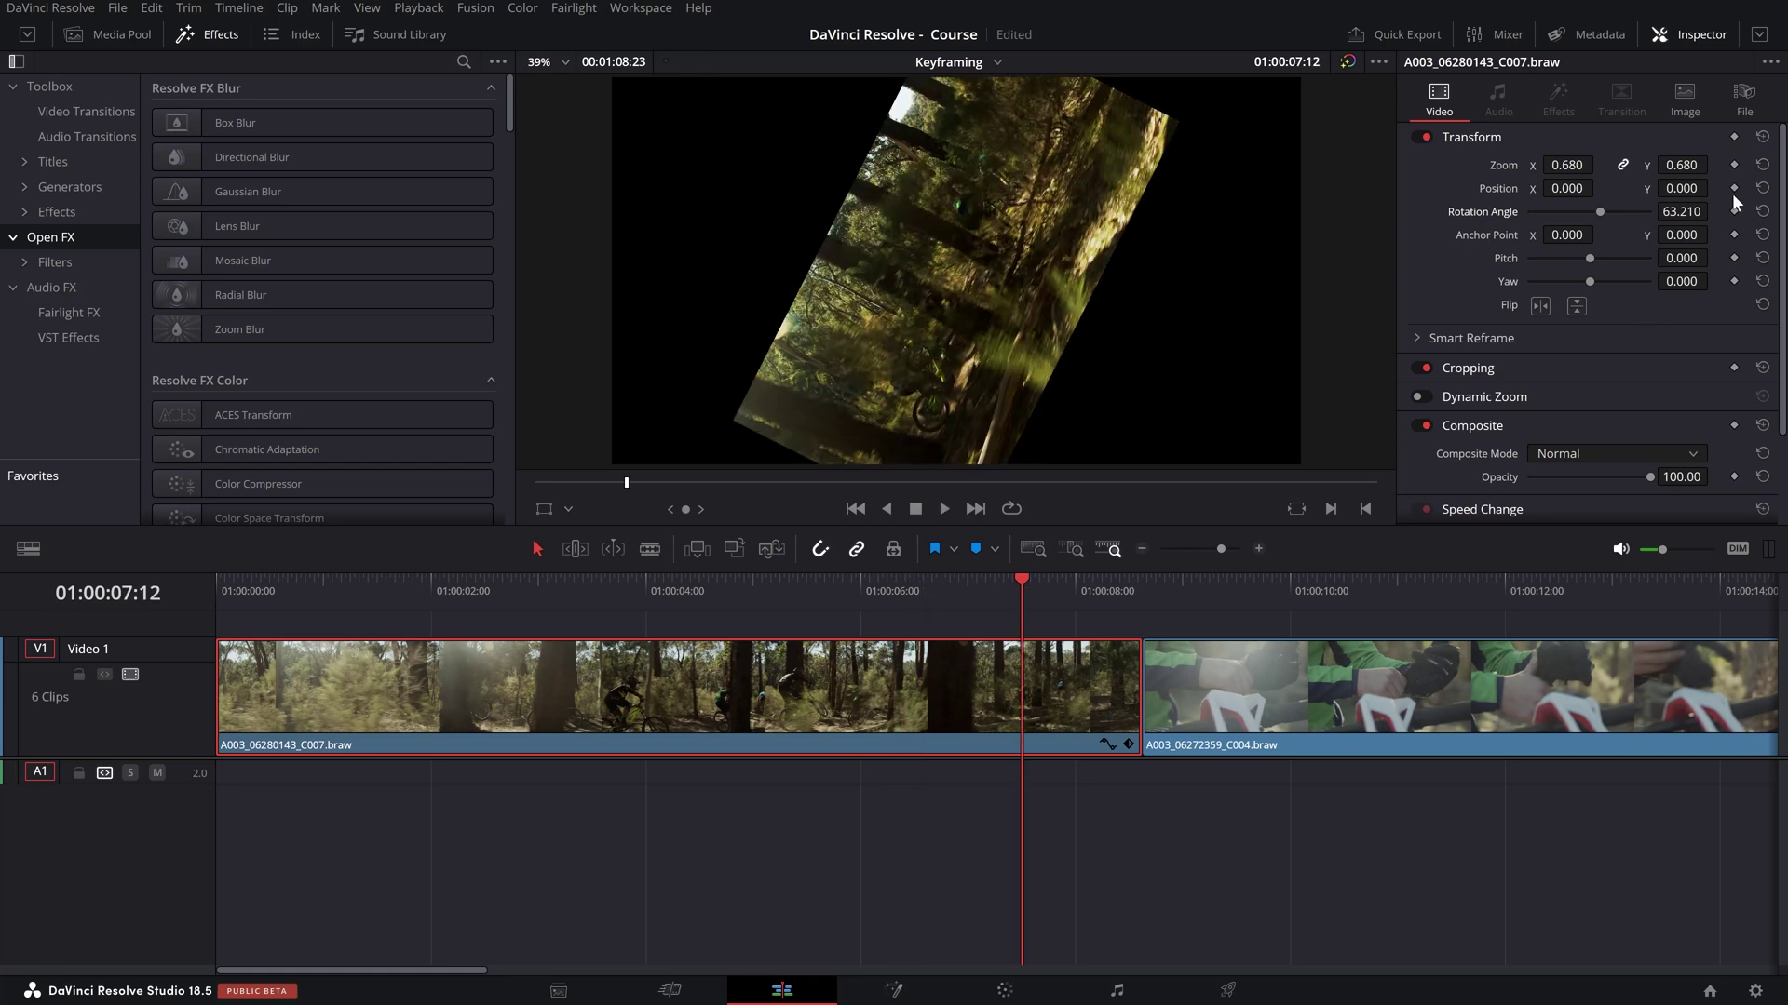
# - Reset the clip's zoom and rotation angle, and play it again from the start
pyautogui.click(1760, 166)
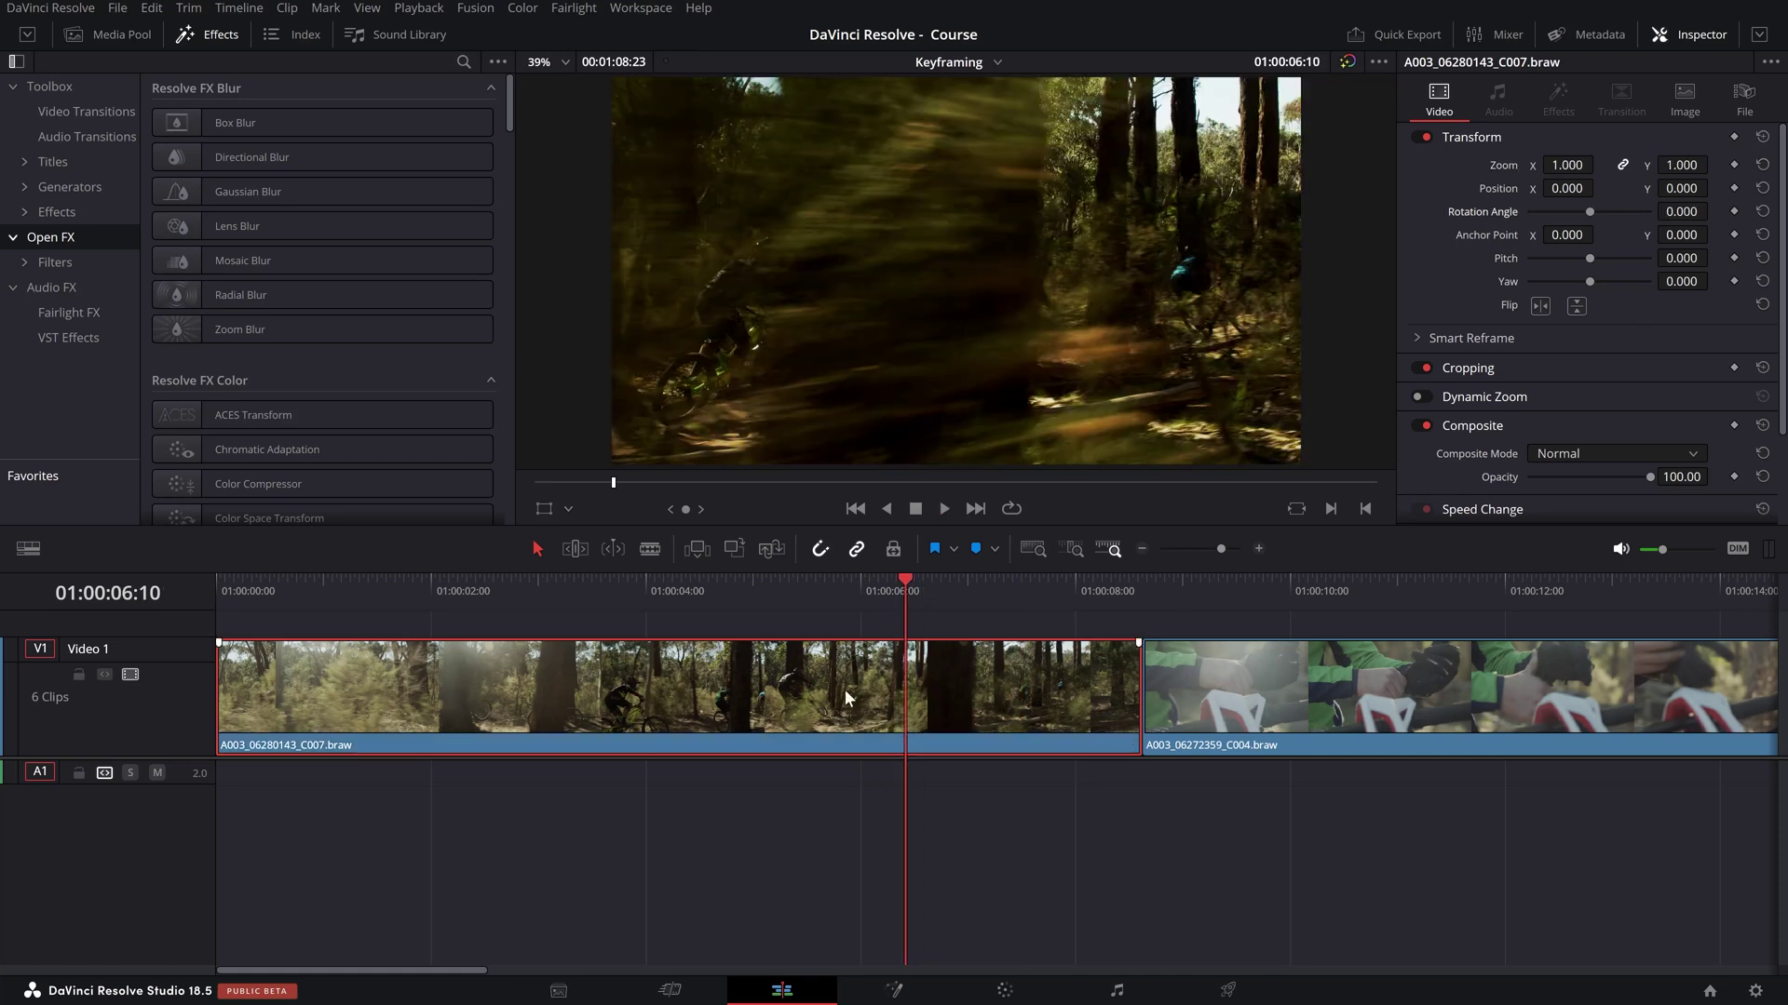
pyautogui.moveTo(903, 595); pyautogui.dragTo(708, 584)
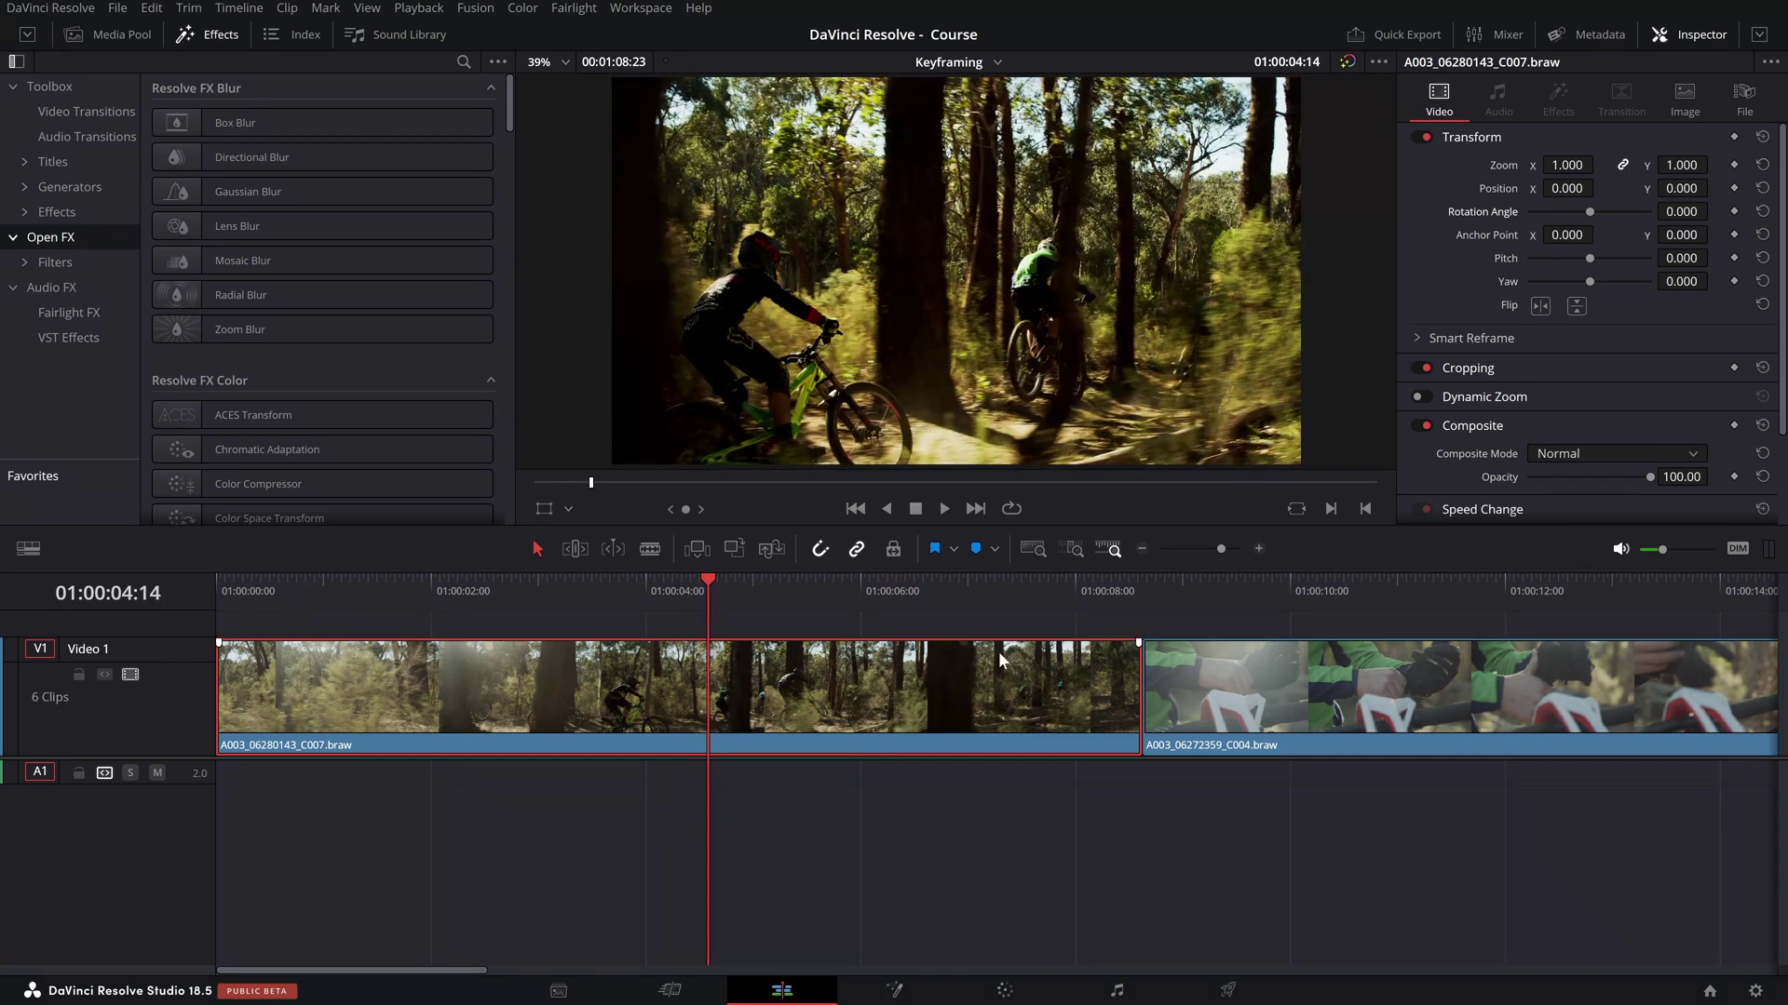
pyautogui.press('space')
pyautogui.press('Home')
pyautogui.moveTo(472, 600); pyautogui.dragTo(213, 614)
pyautogui.press('space')
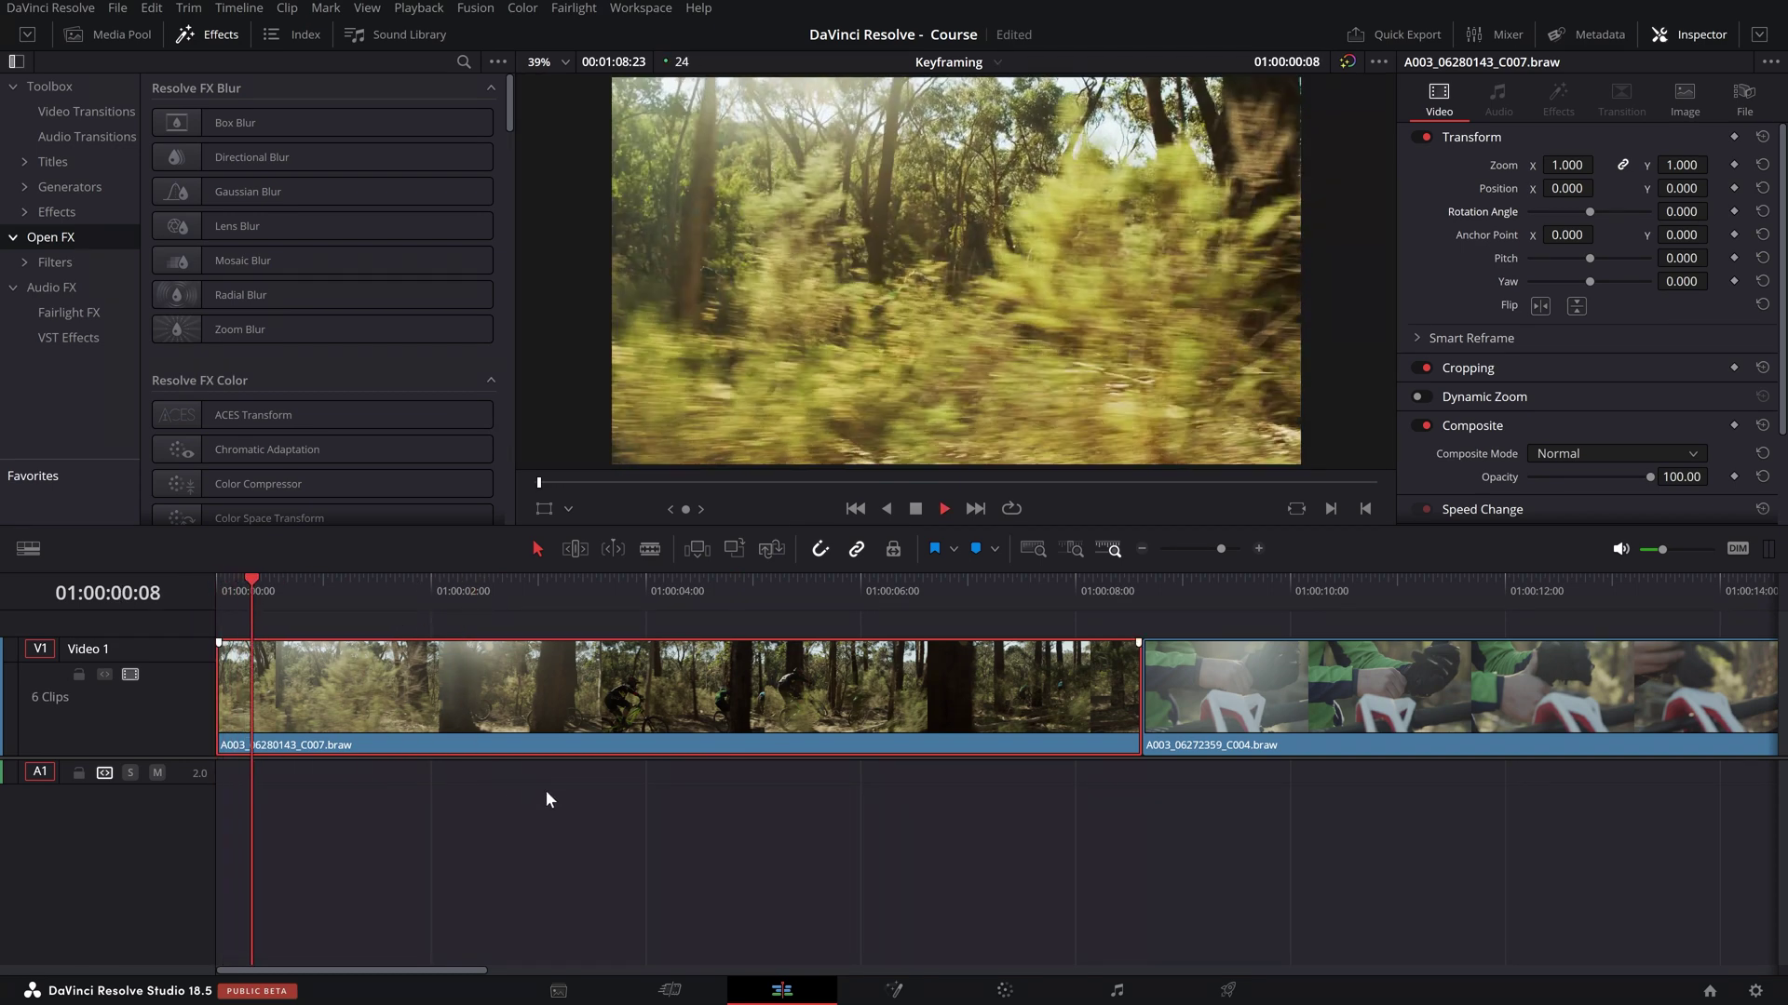
# - Try a zoom of 1.630 on the clip at 01:00:03:13 and reset the zoom
pyautogui.moveTo(361, 601); pyautogui.dragTo(596, 583)
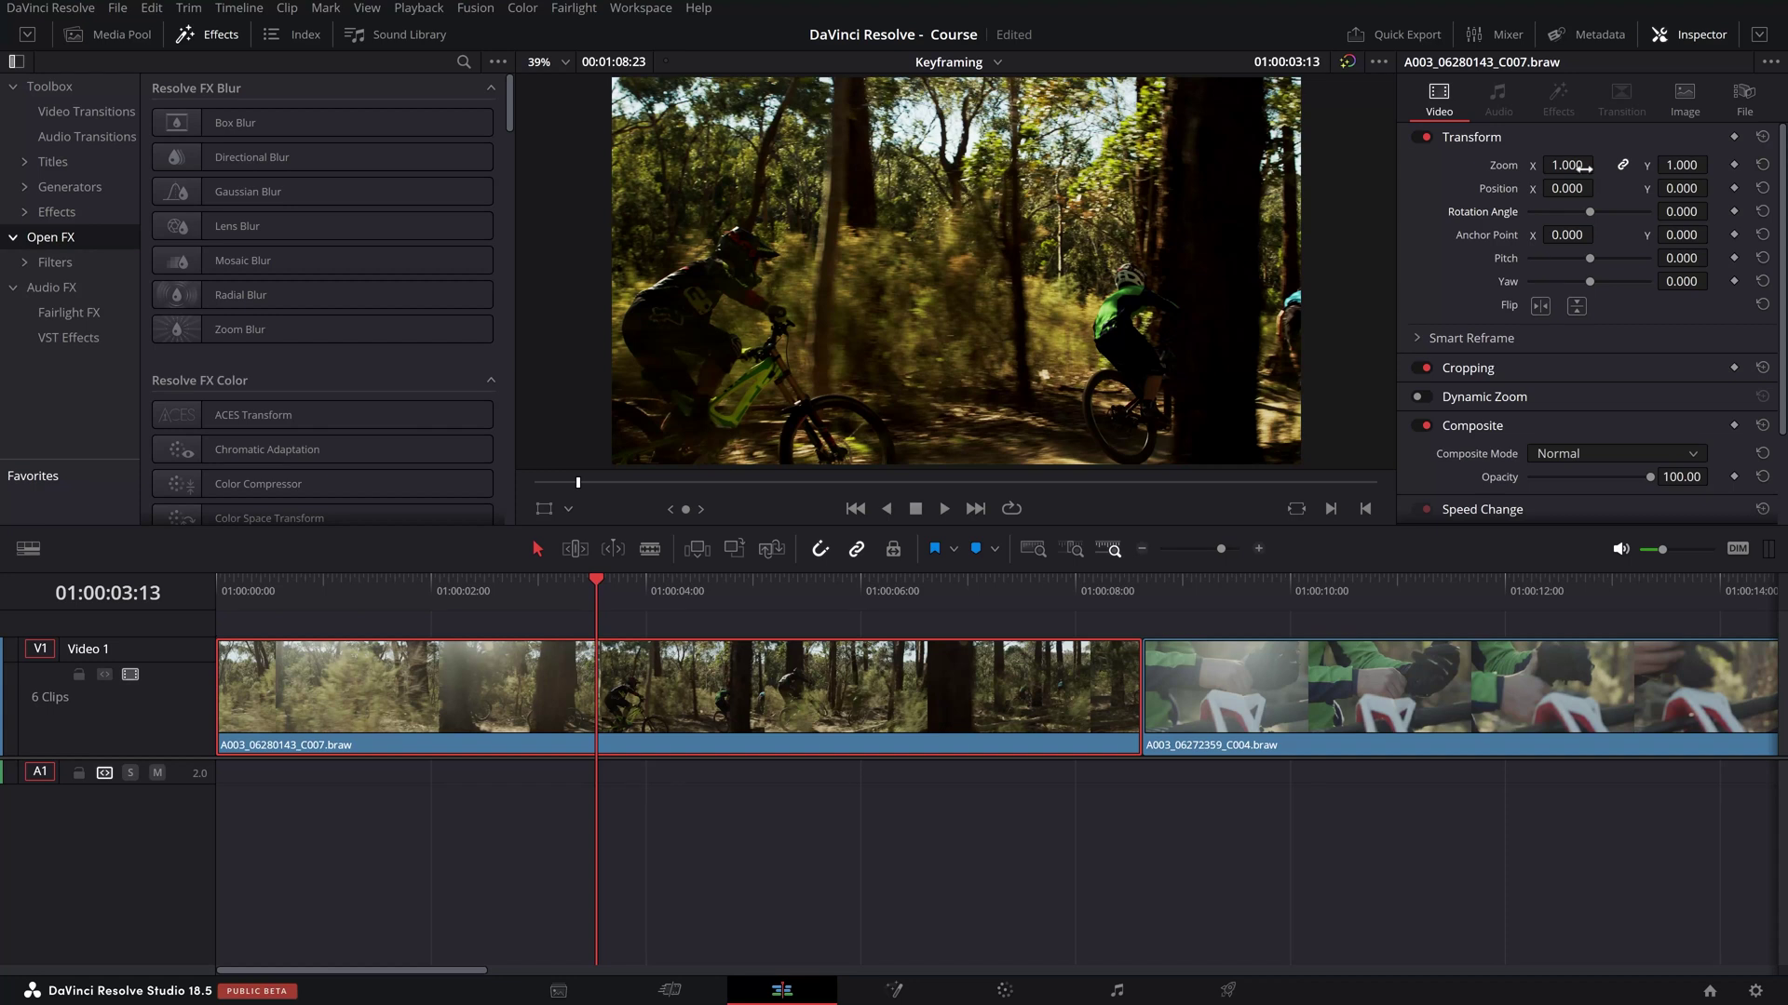
pyautogui.moveTo(1583, 165); pyautogui.dragTo(1598, 164)
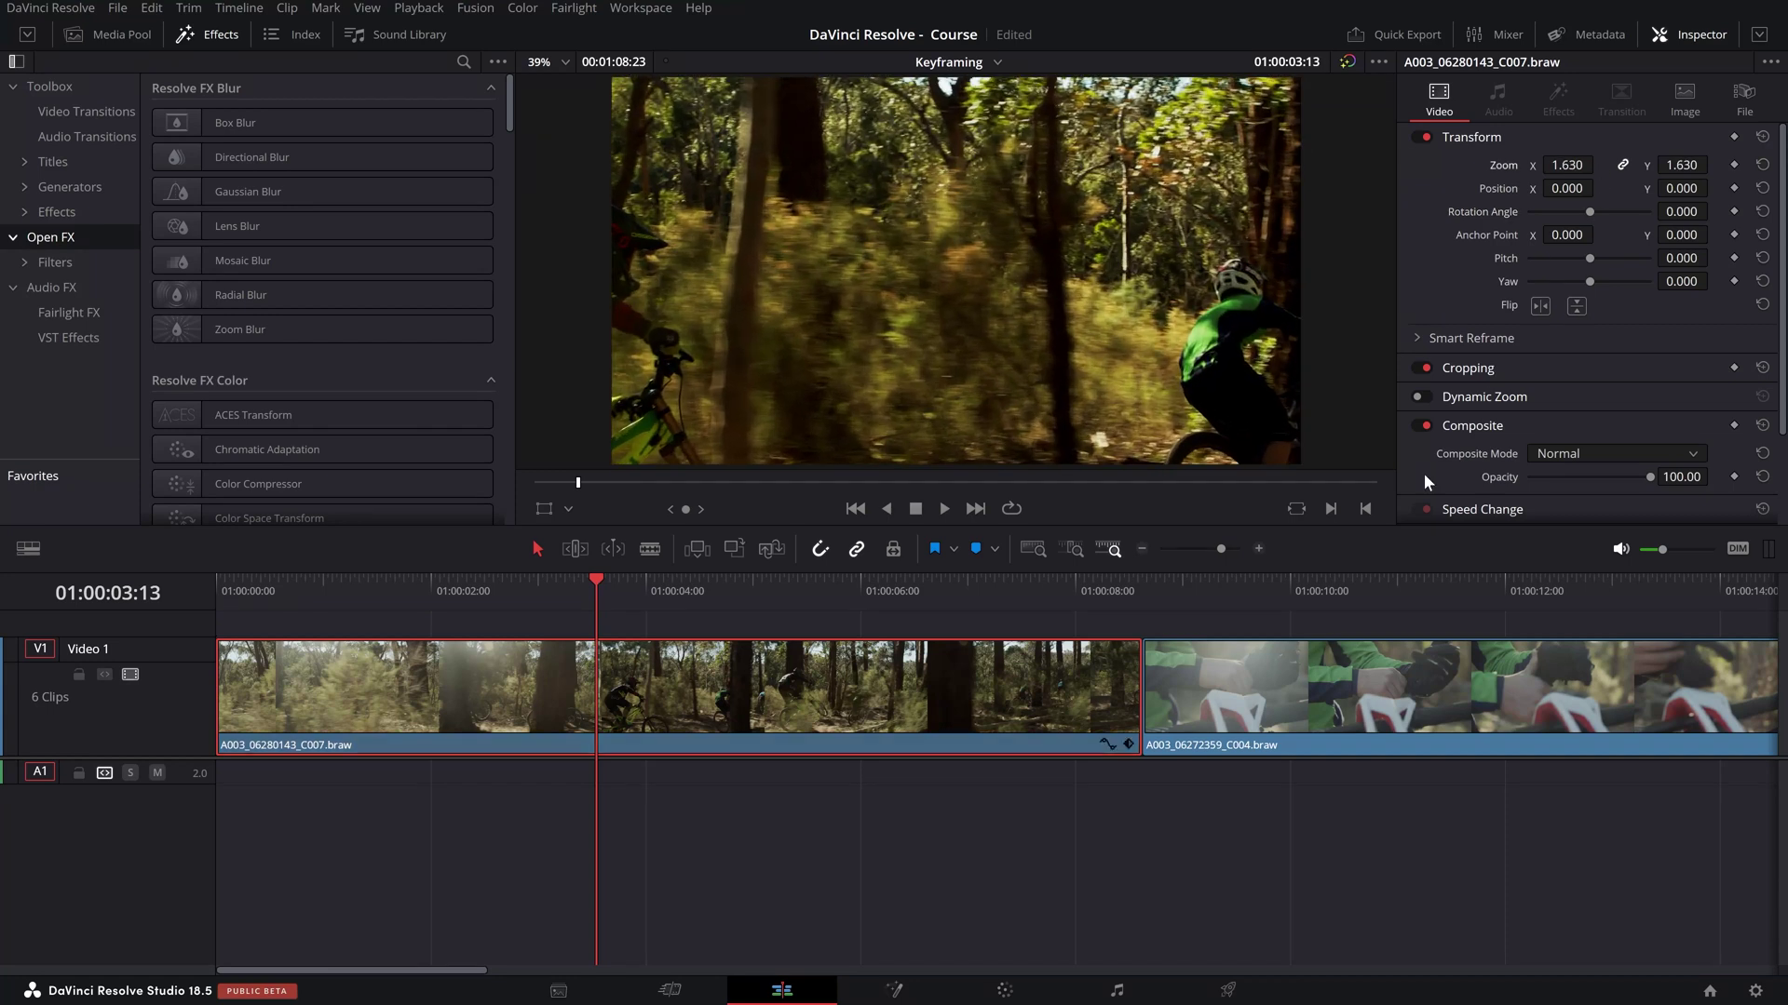
pyautogui.click(1762, 165)
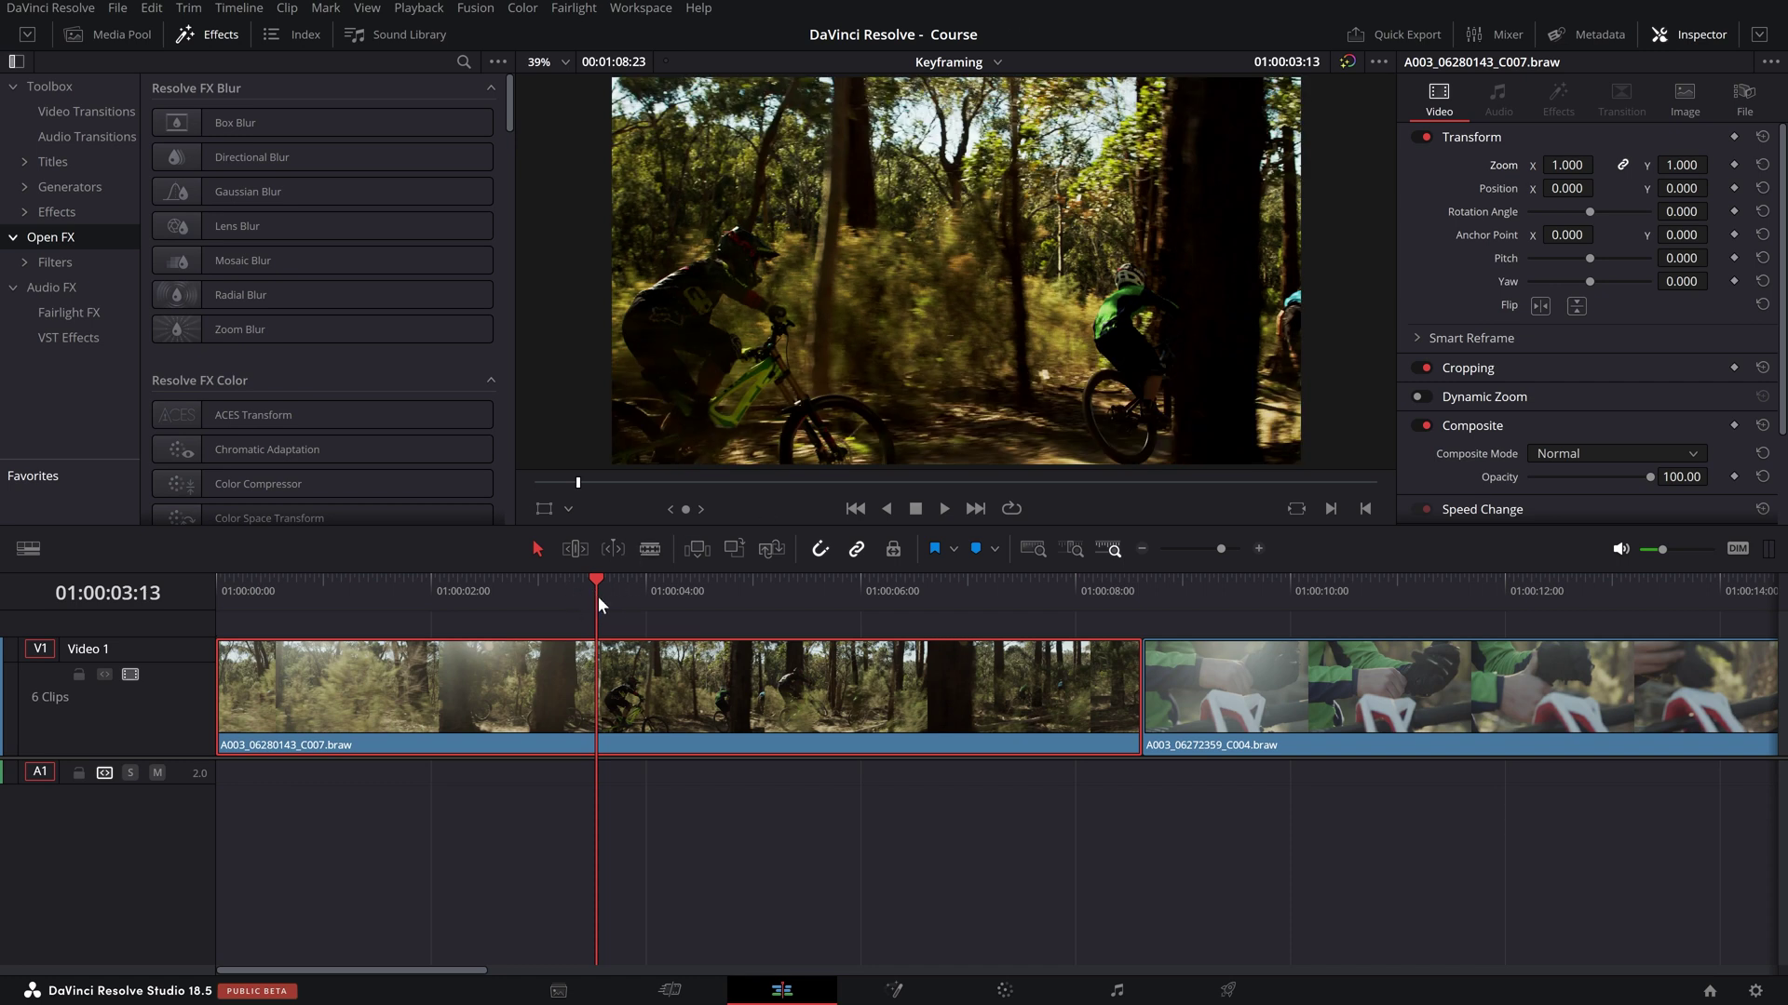
# - Compare the clip's start with 01:00:03:10 and try a zoom of 1.780 and a rotation angle of 8.240 there
pyautogui.moveTo(598, 605); pyautogui.dragTo(144, 607)
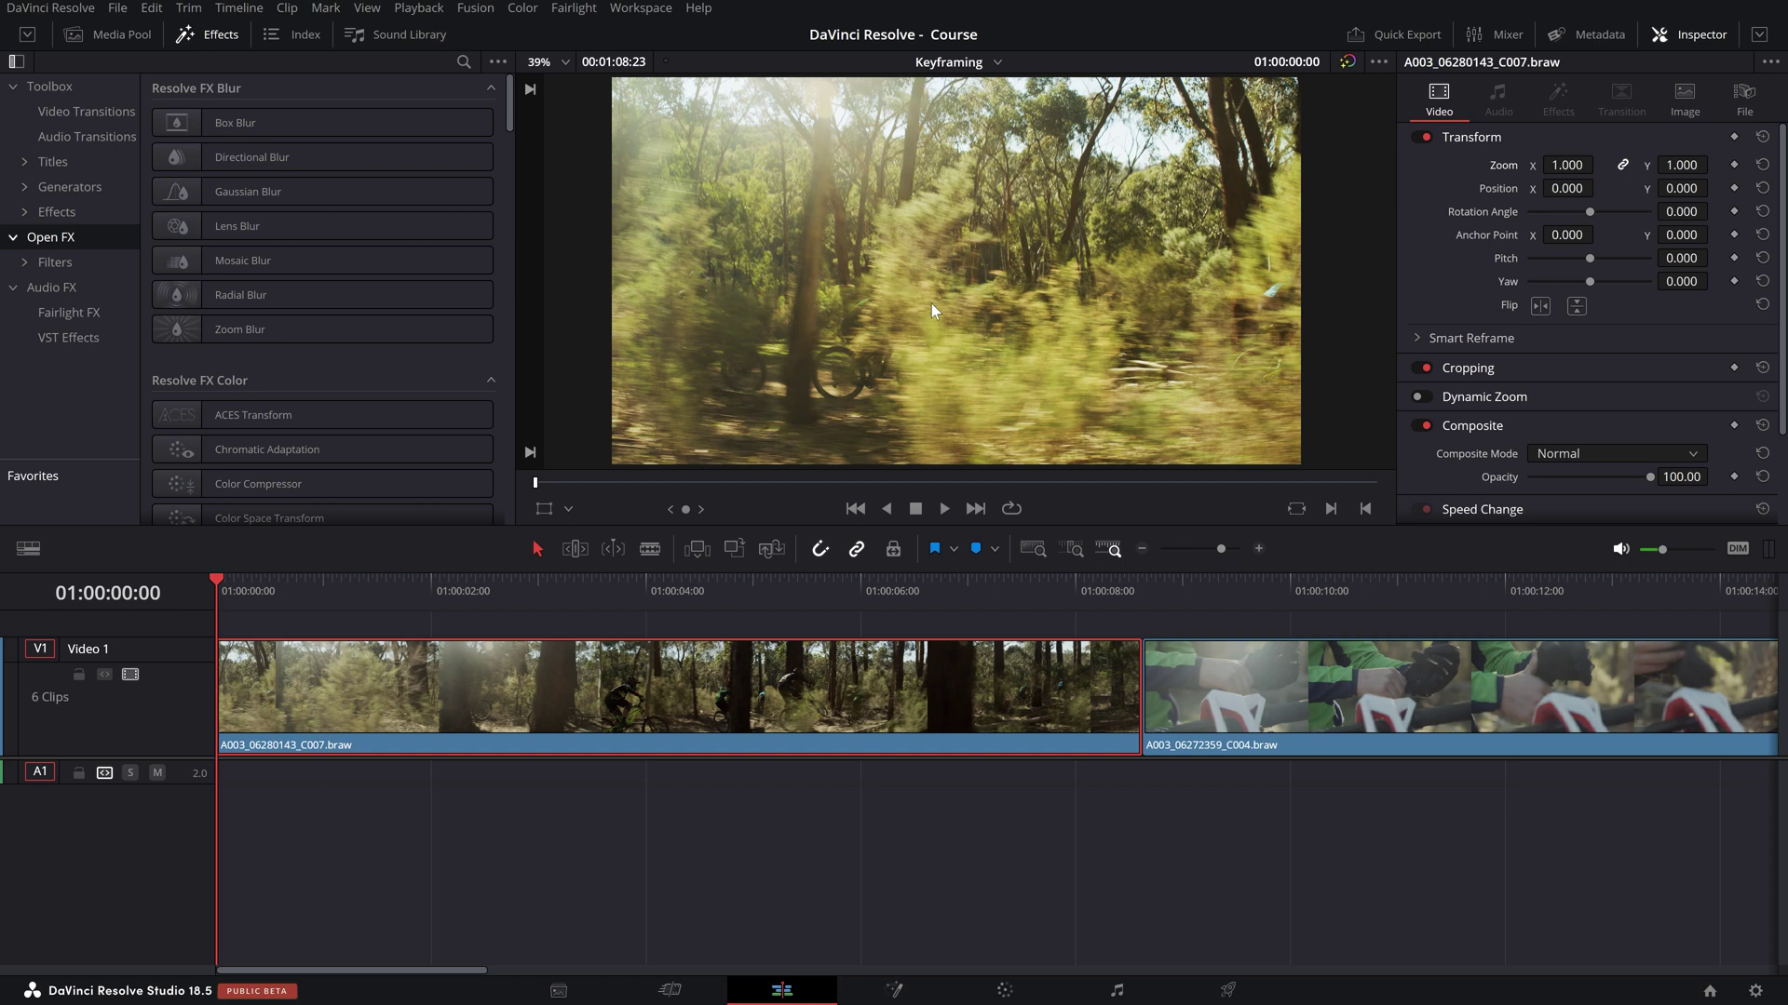
pyautogui.moveTo(298, 591); pyautogui.dragTo(583, 595)
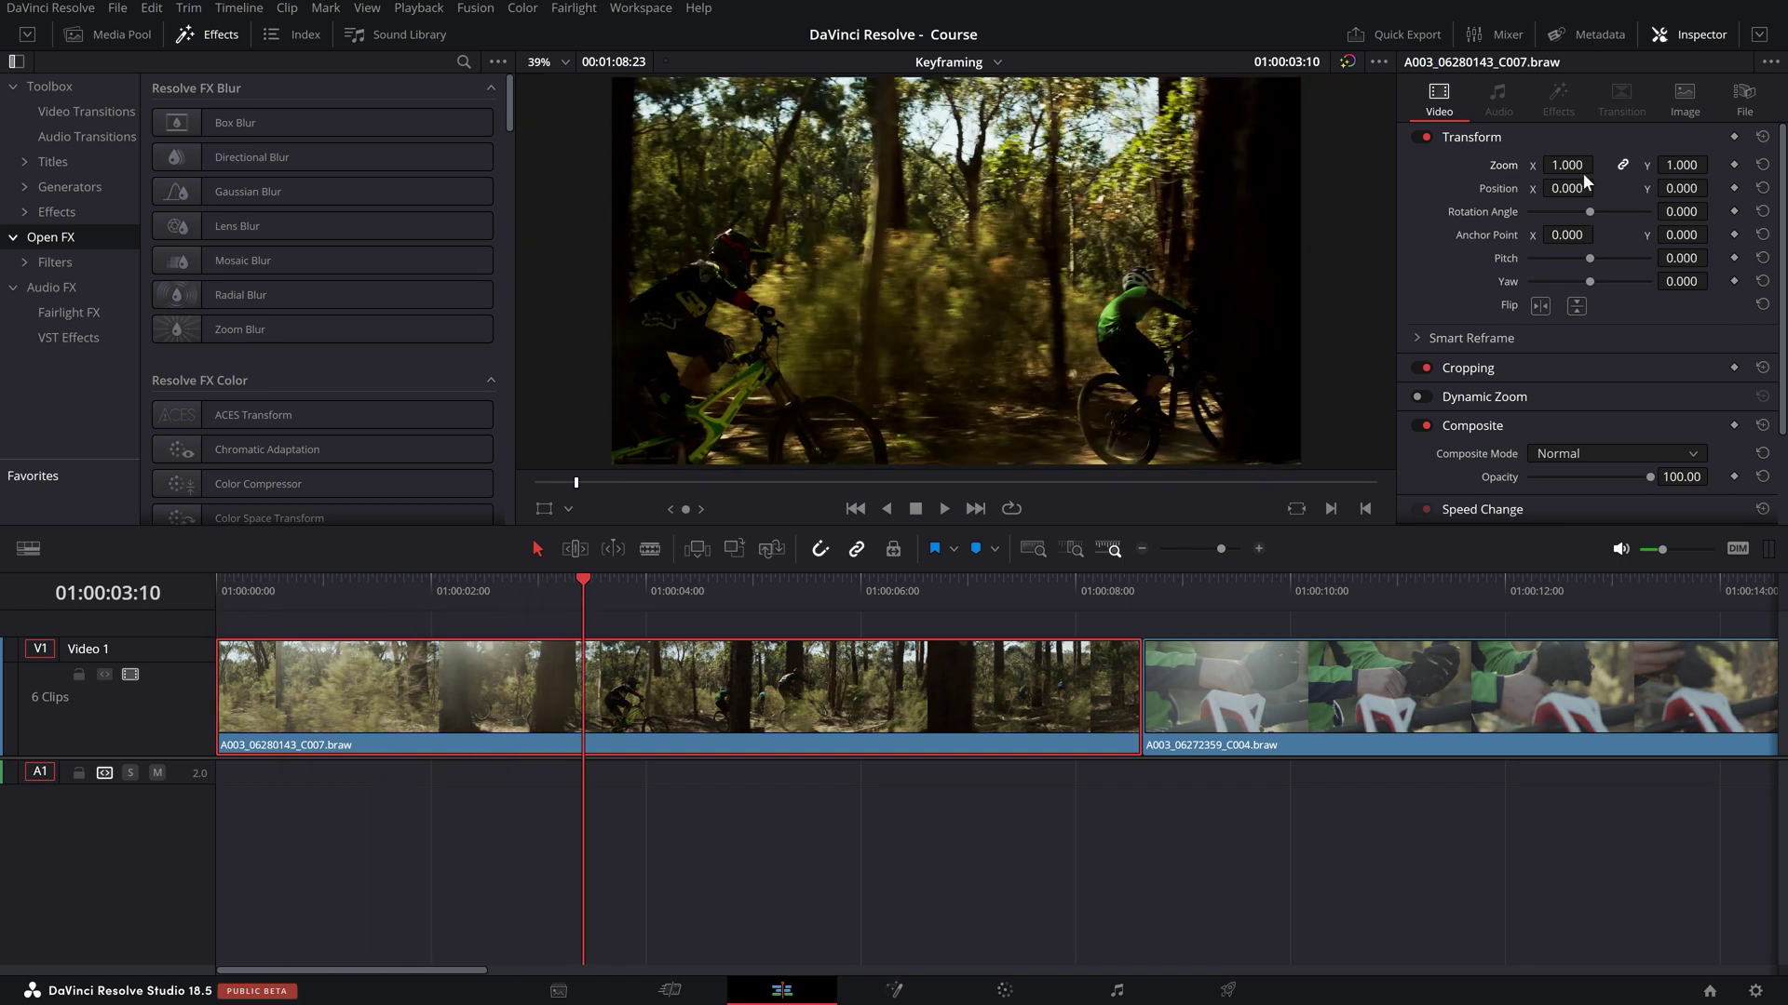
pyautogui.moveTo(1573, 169); pyautogui.dragTo(1601, 164)
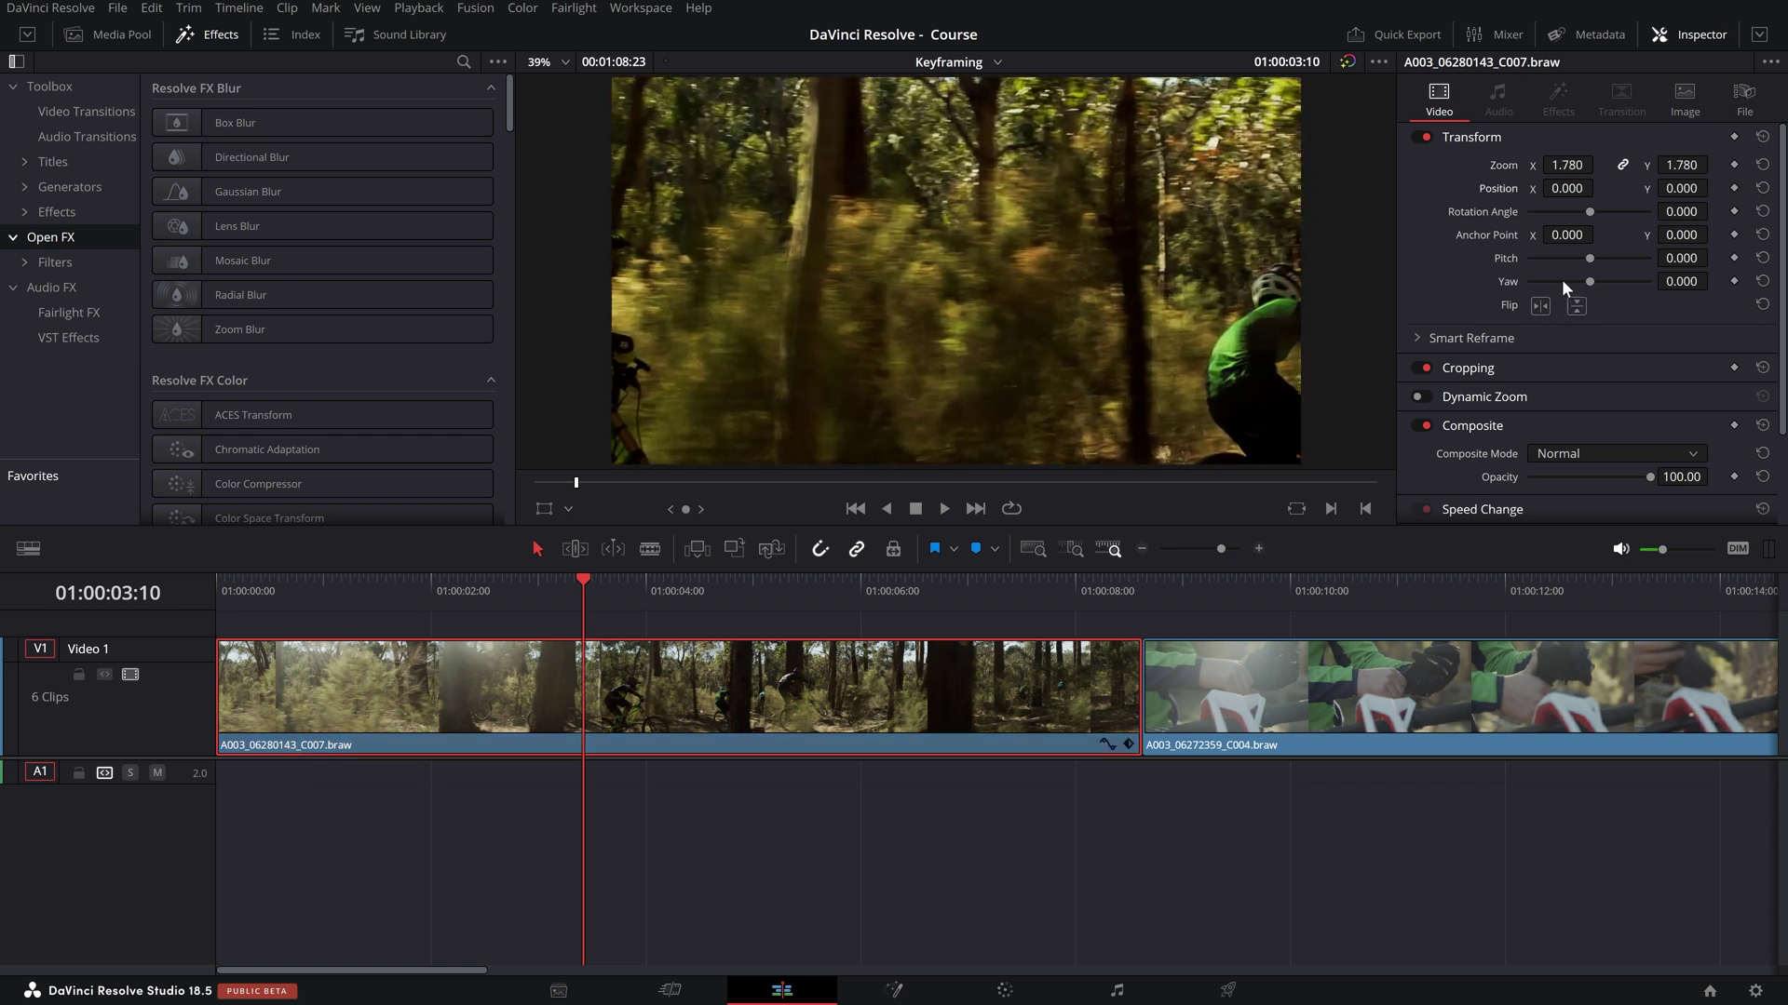
pyautogui.moveTo(1594, 215); pyautogui.dragTo(1590, 212)
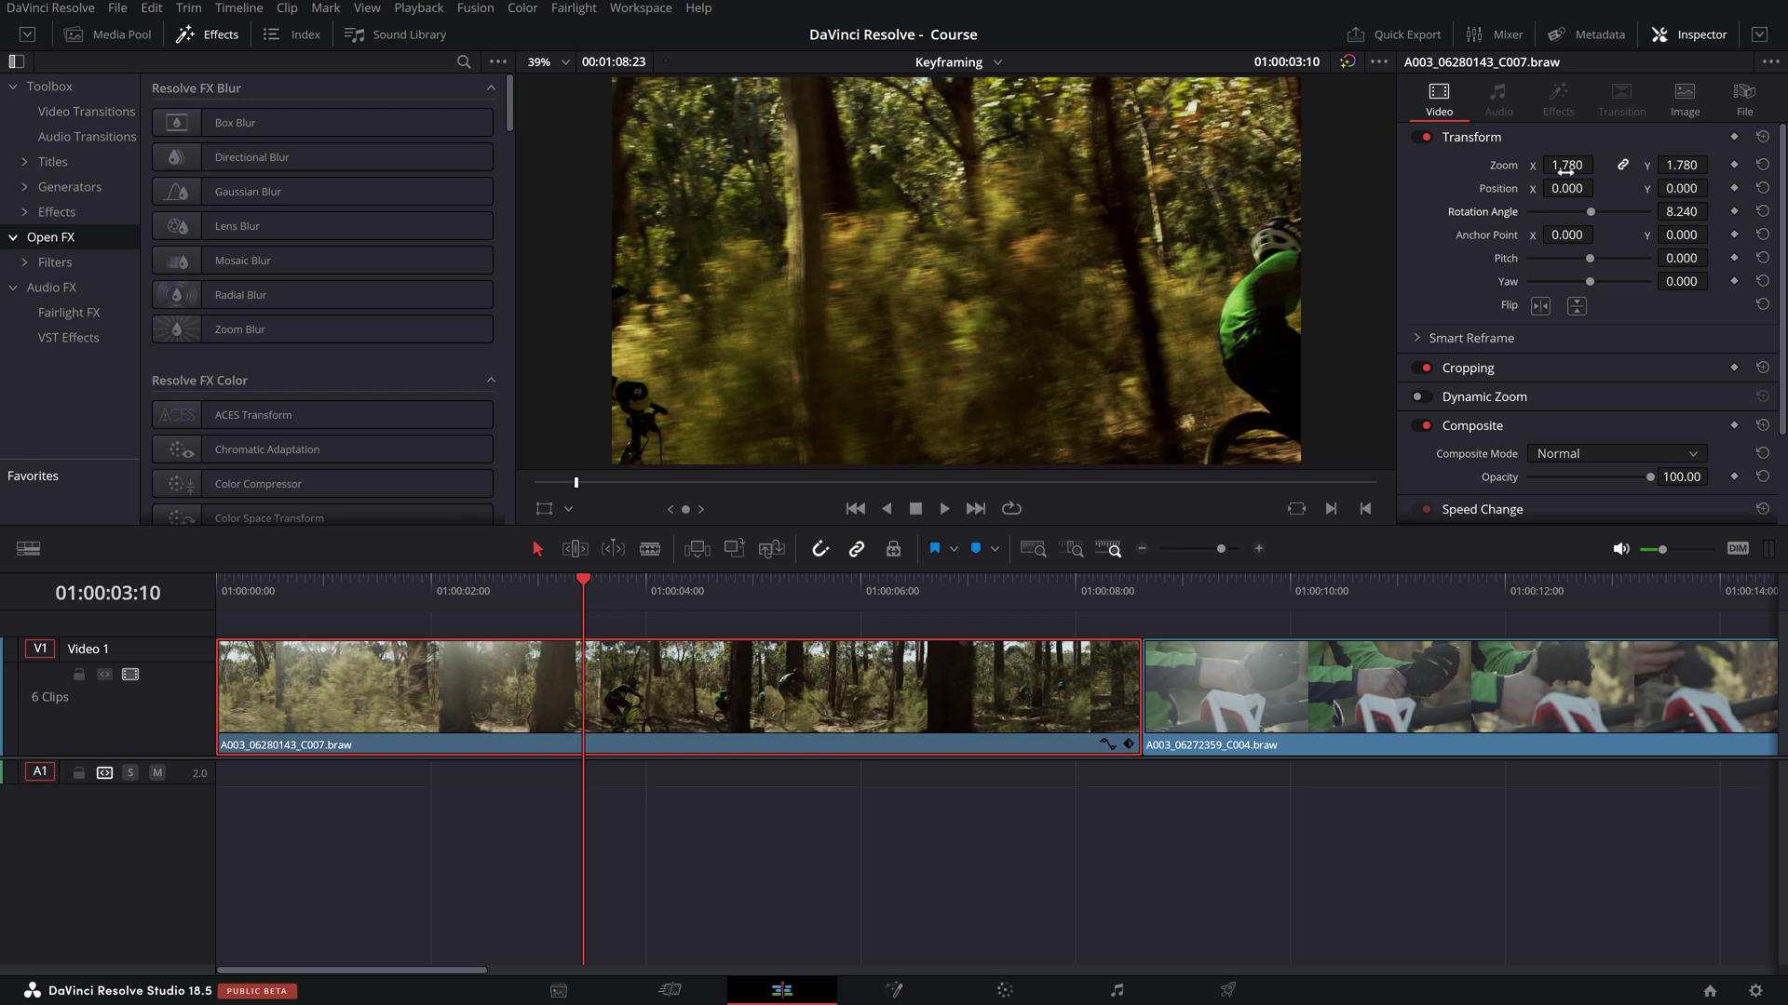
# - Play the zoomed and rotated clip from the start and reset all its Transform values
pyautogui.moveTo(550, 610); pyautogui.dragTo(216, 598)
pyautogui.press('space')
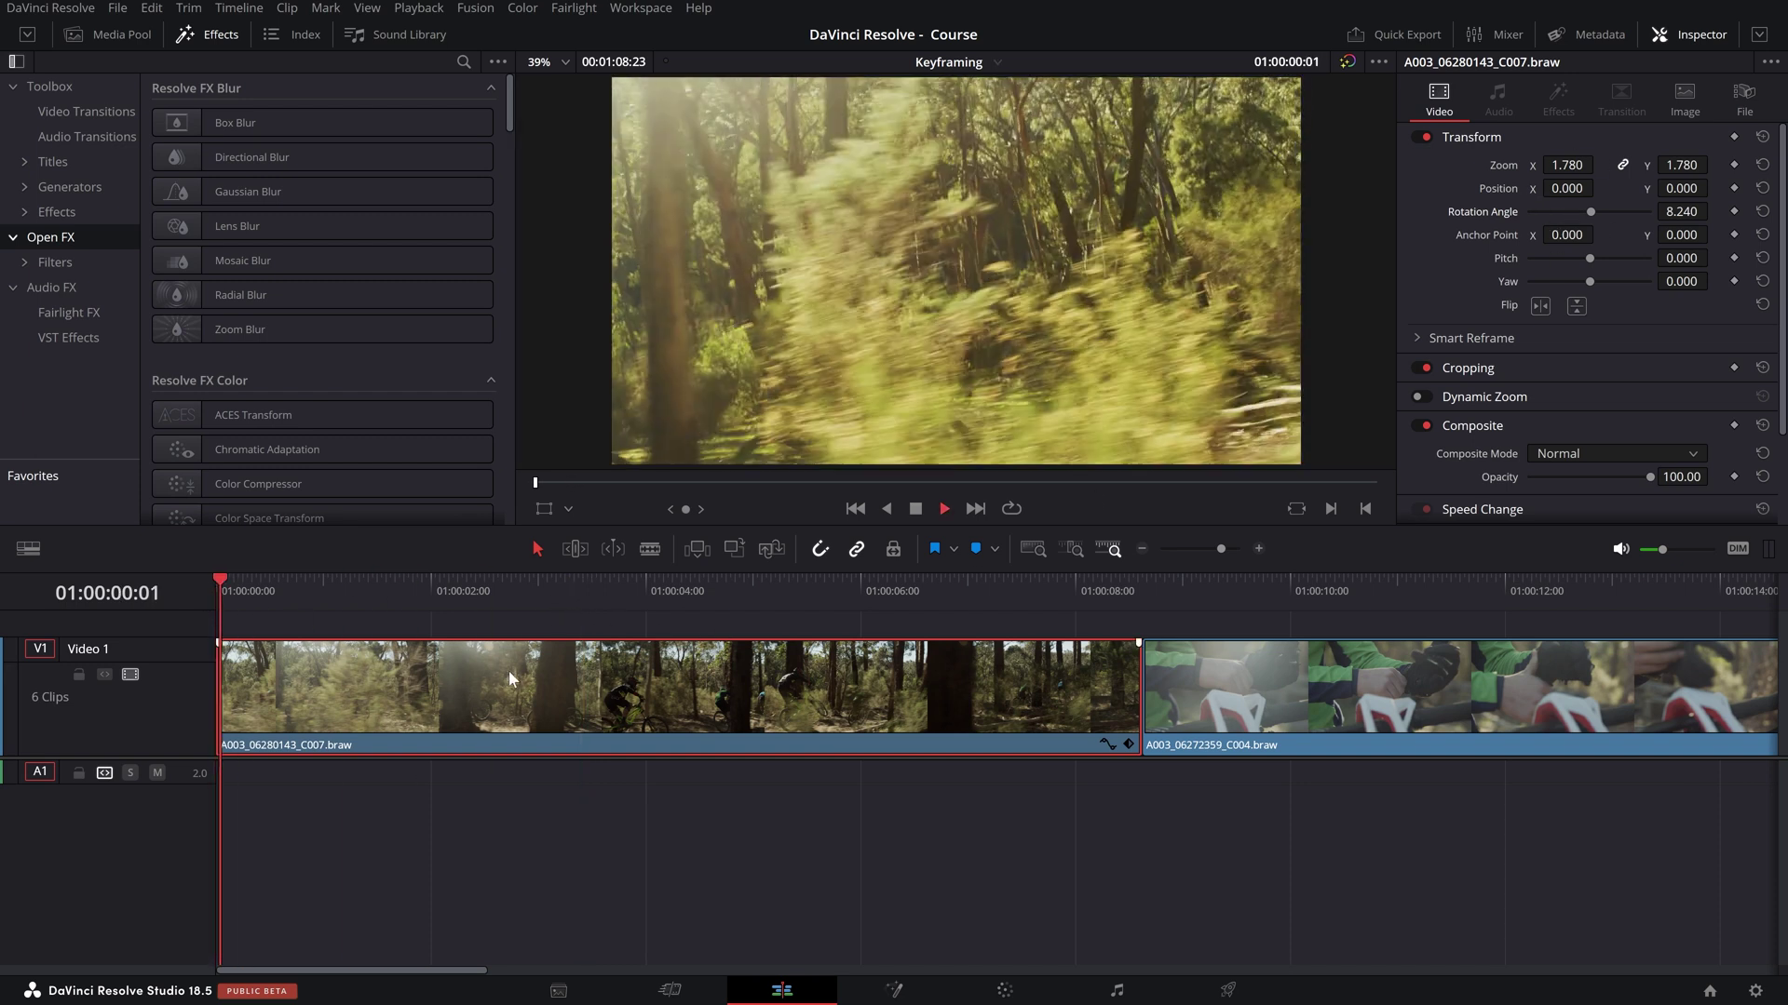
pyautogui.moveTo(347, 597); pyautogui.dragTo(212, 607)
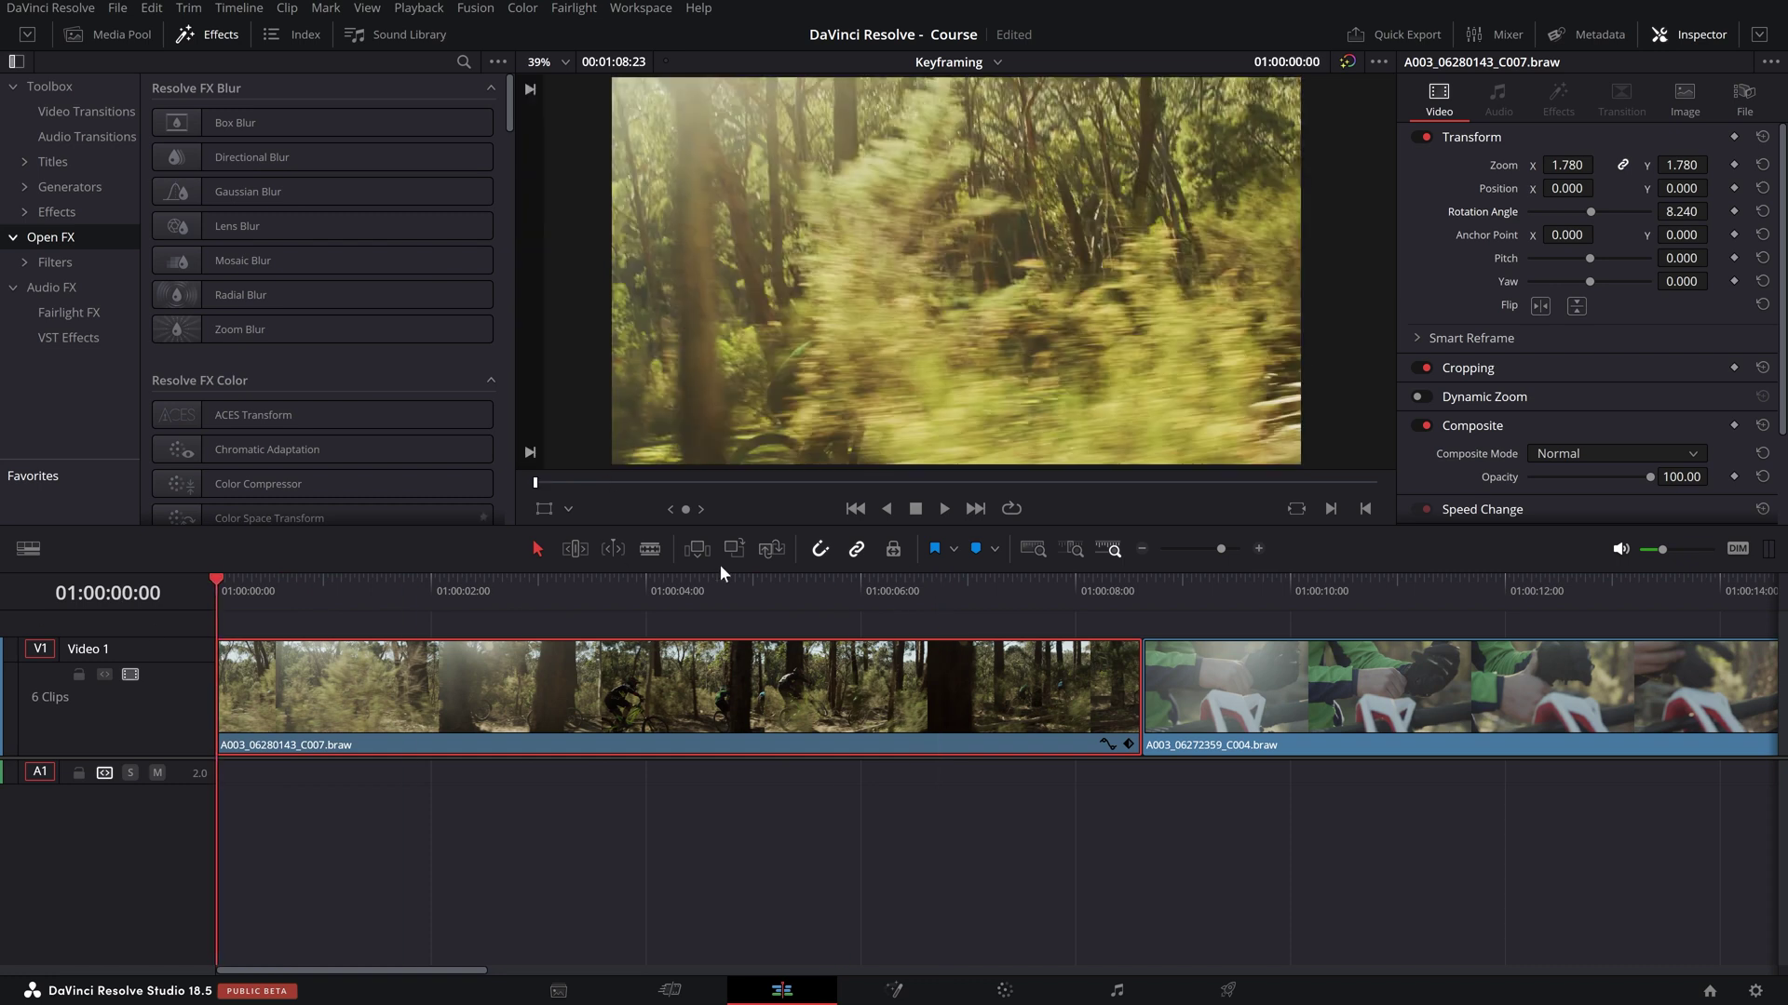
pyautogui.click(1763, 138)
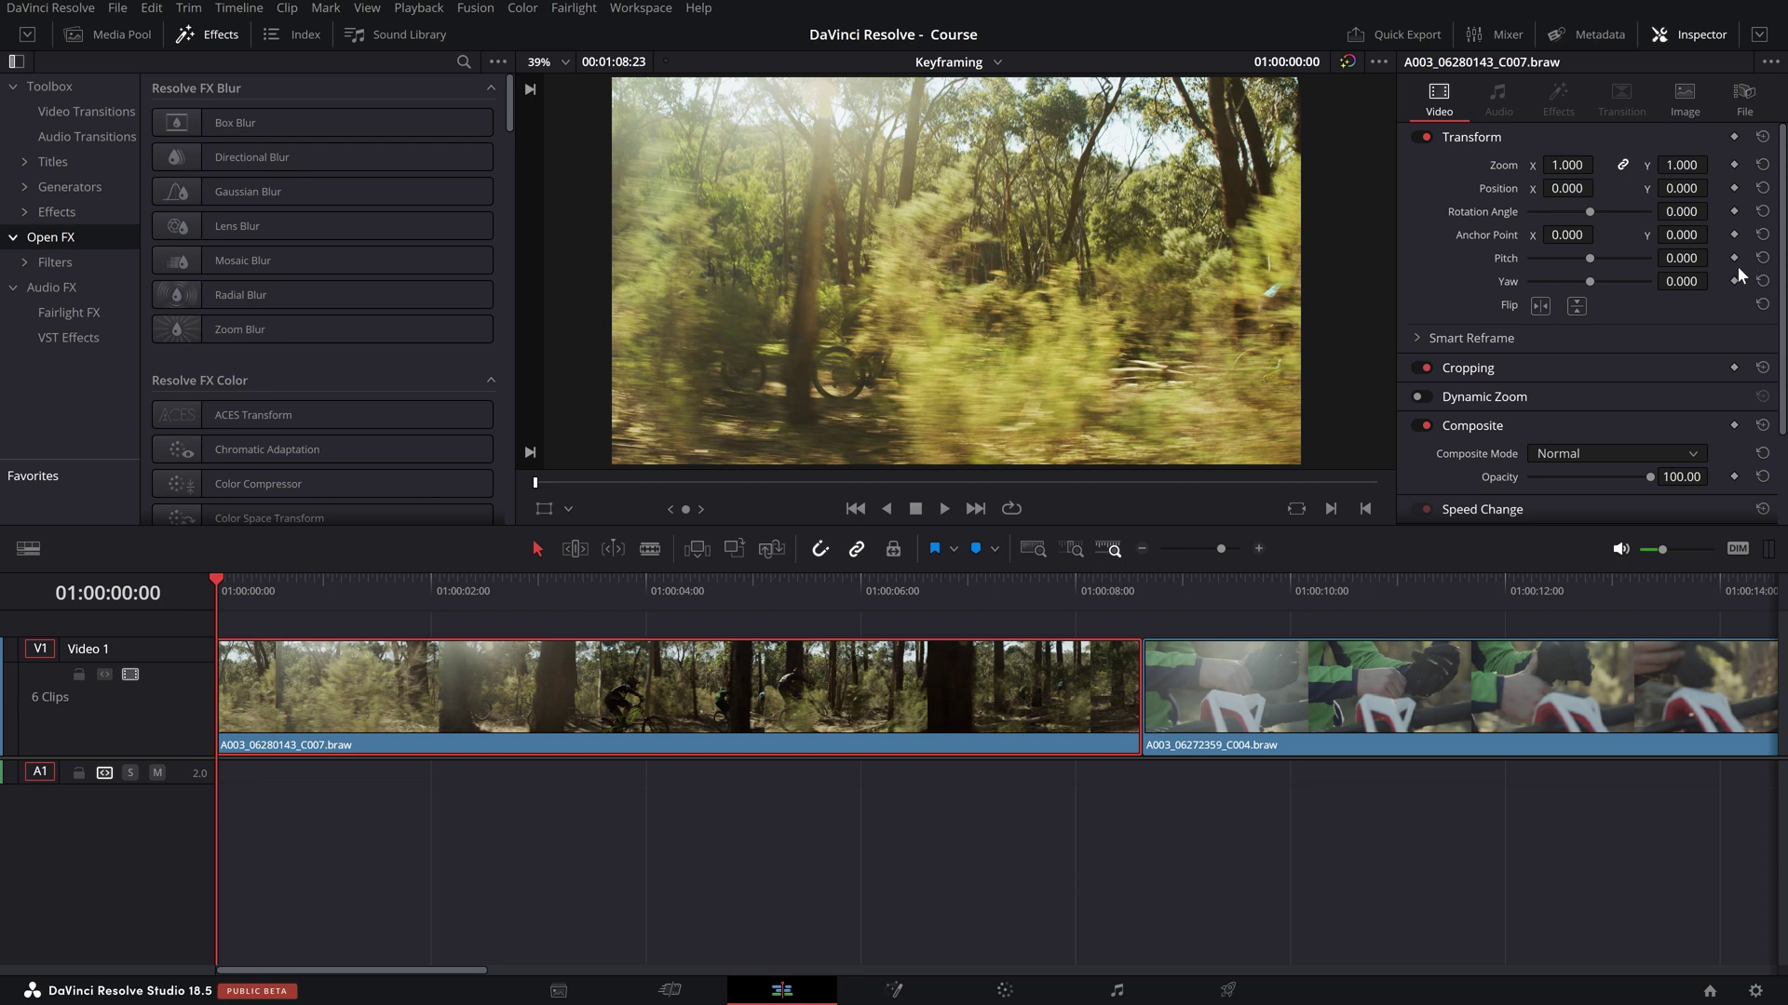
pyautogui.click(1450, 137)
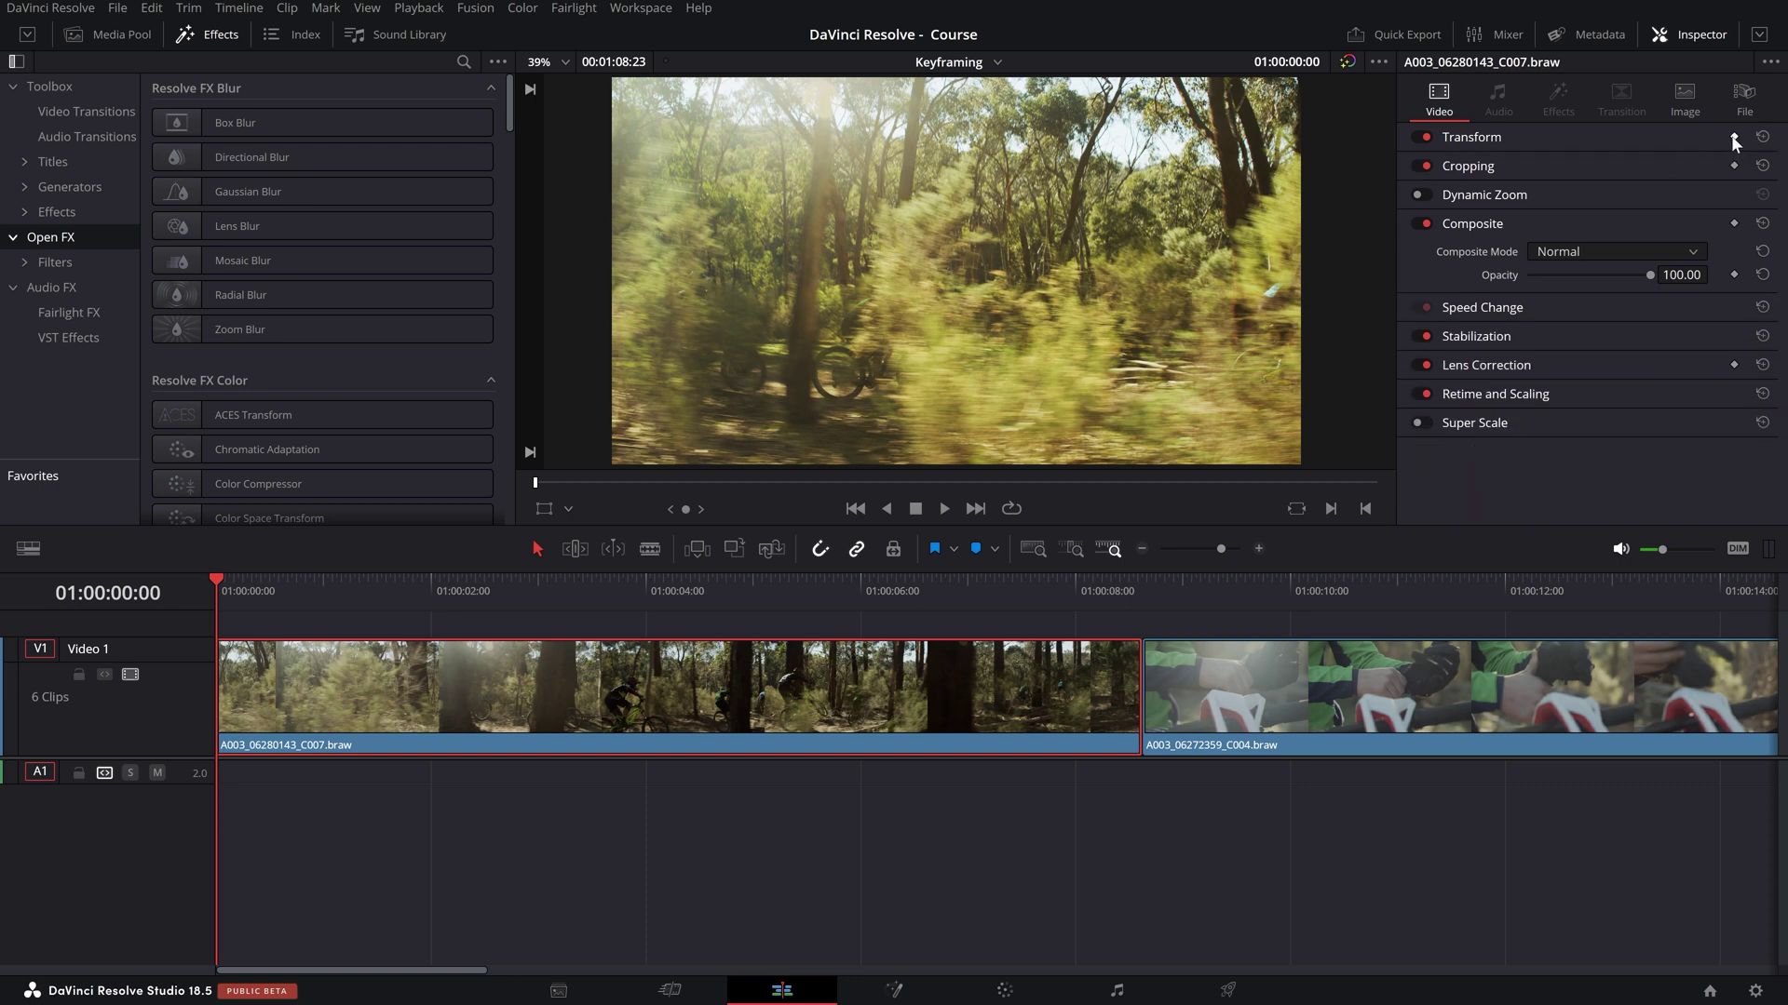
pyautogui.click(1483, 138)
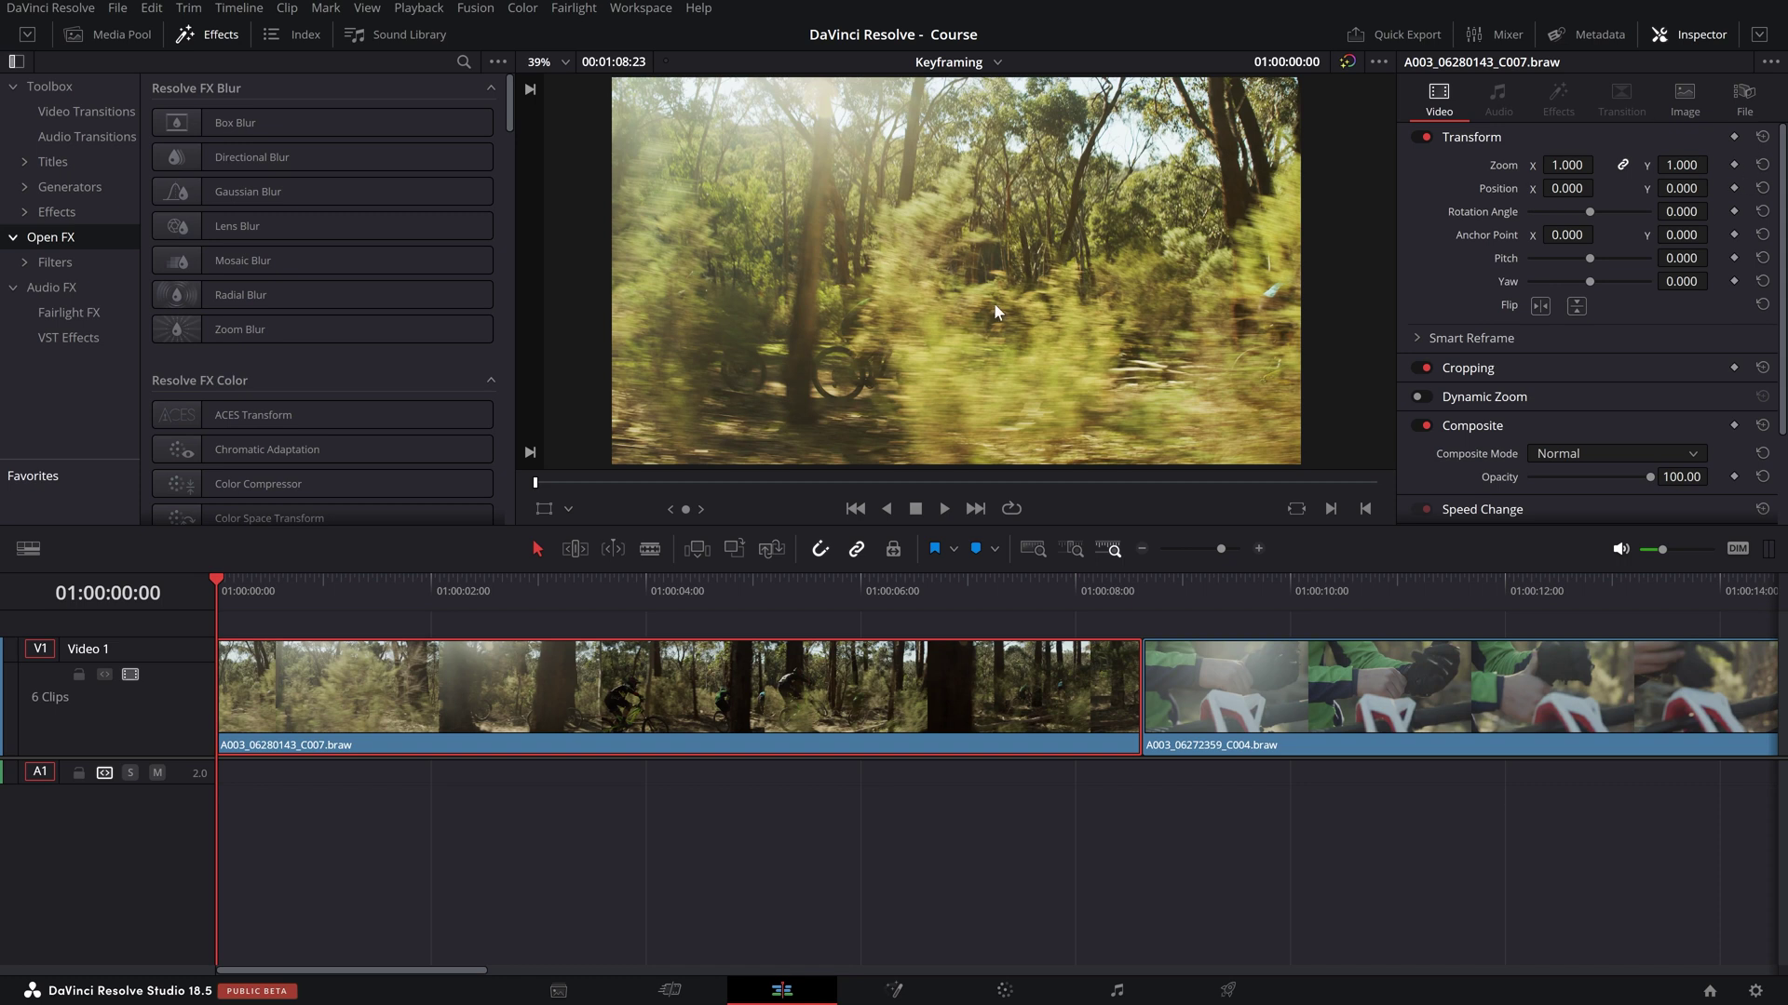
pyautogui.click(1488, 140)
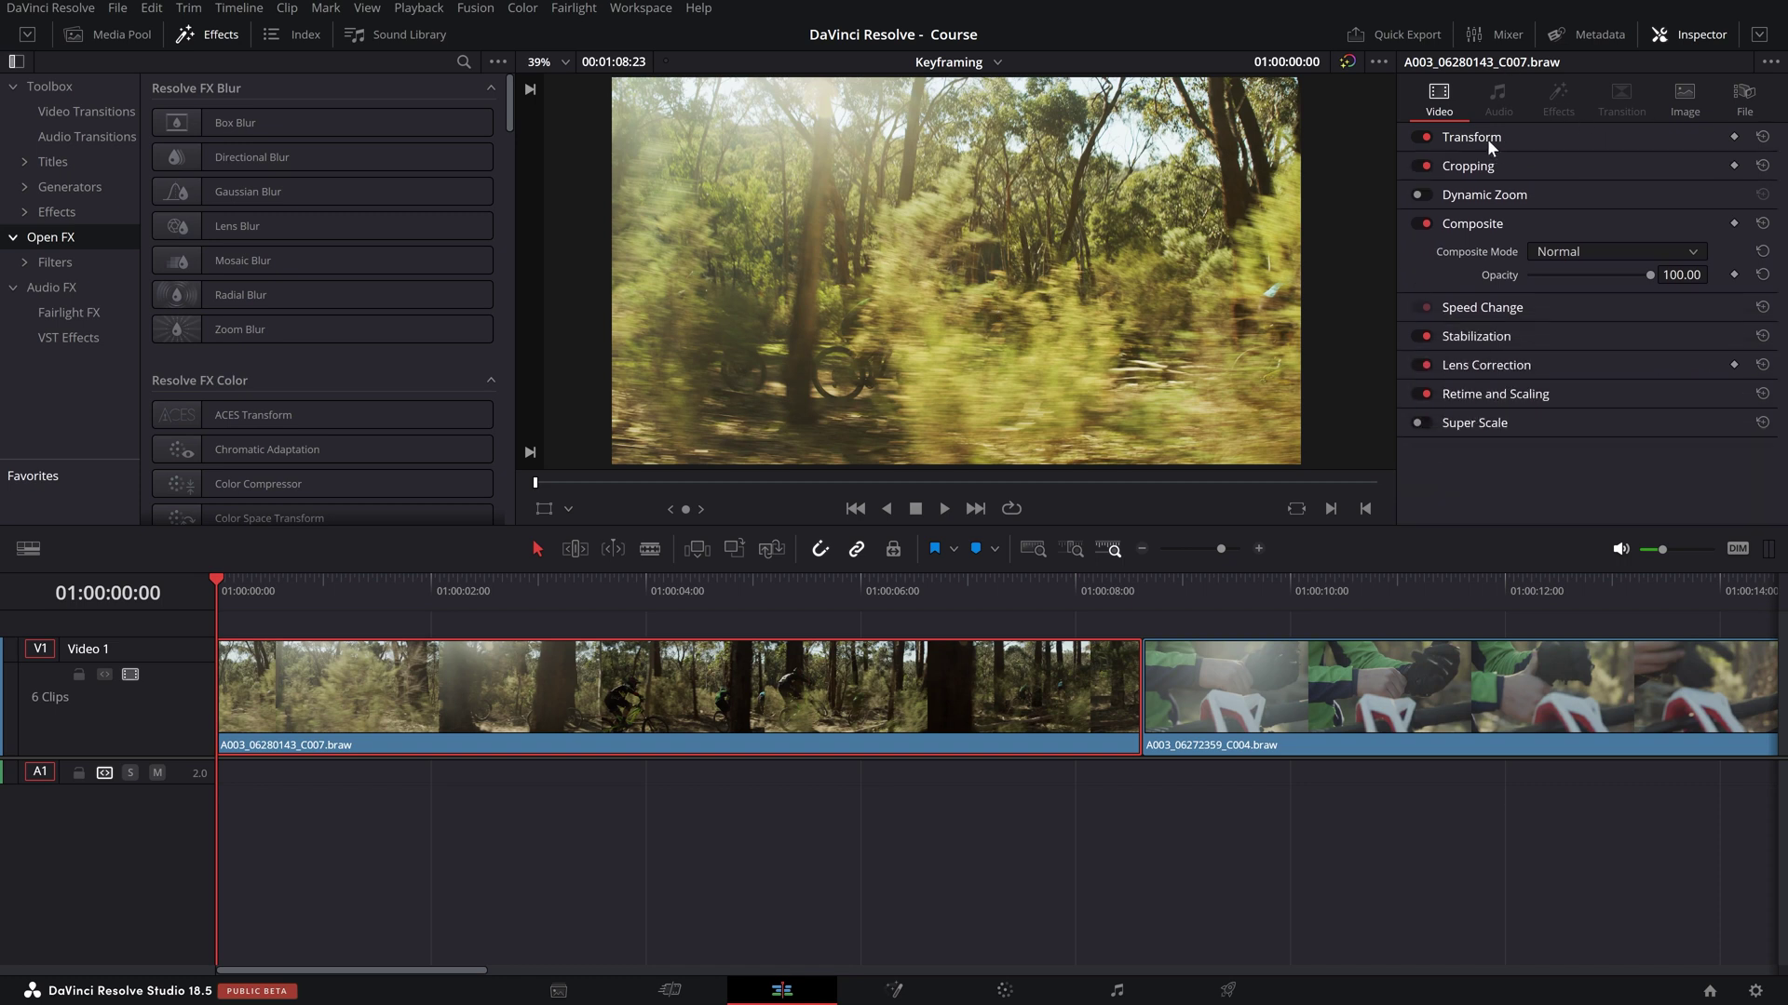
pyautogui.click(1488, 166)
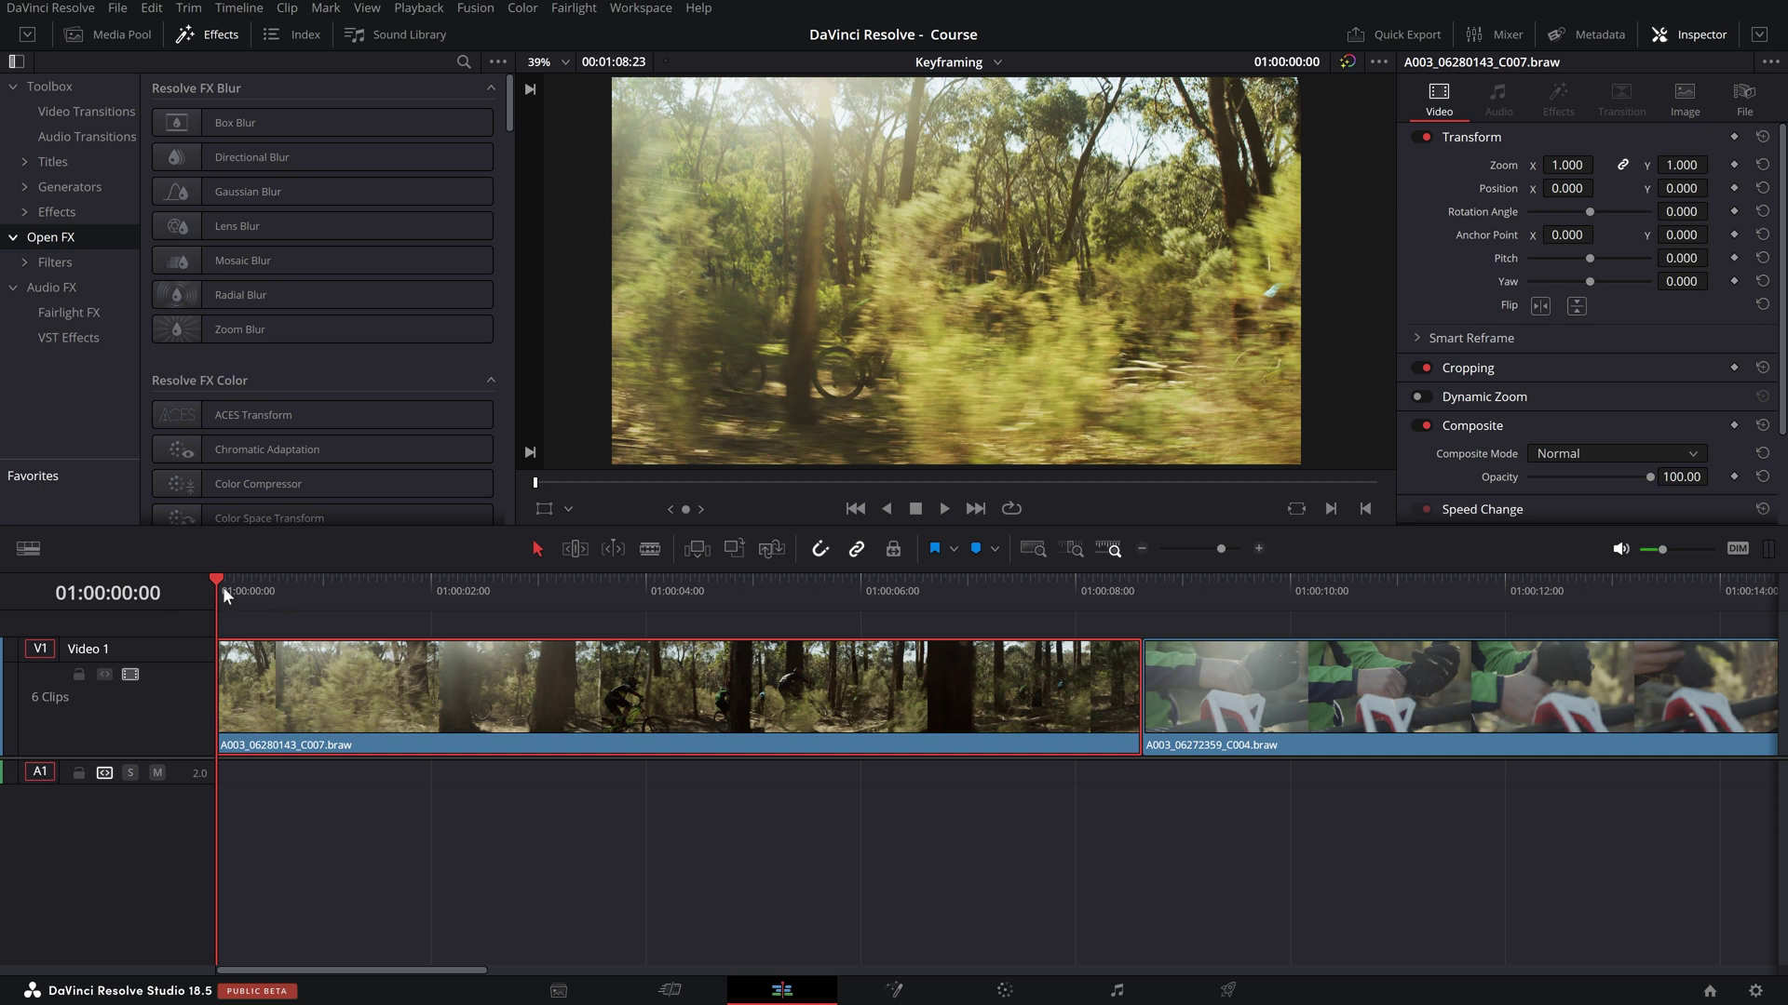
# - Review the opening of the mountain bike clip by scrubbing and playing it from the start
pyautogui.moveTo(229, 584); pyautogui.dragTo(345, 601)
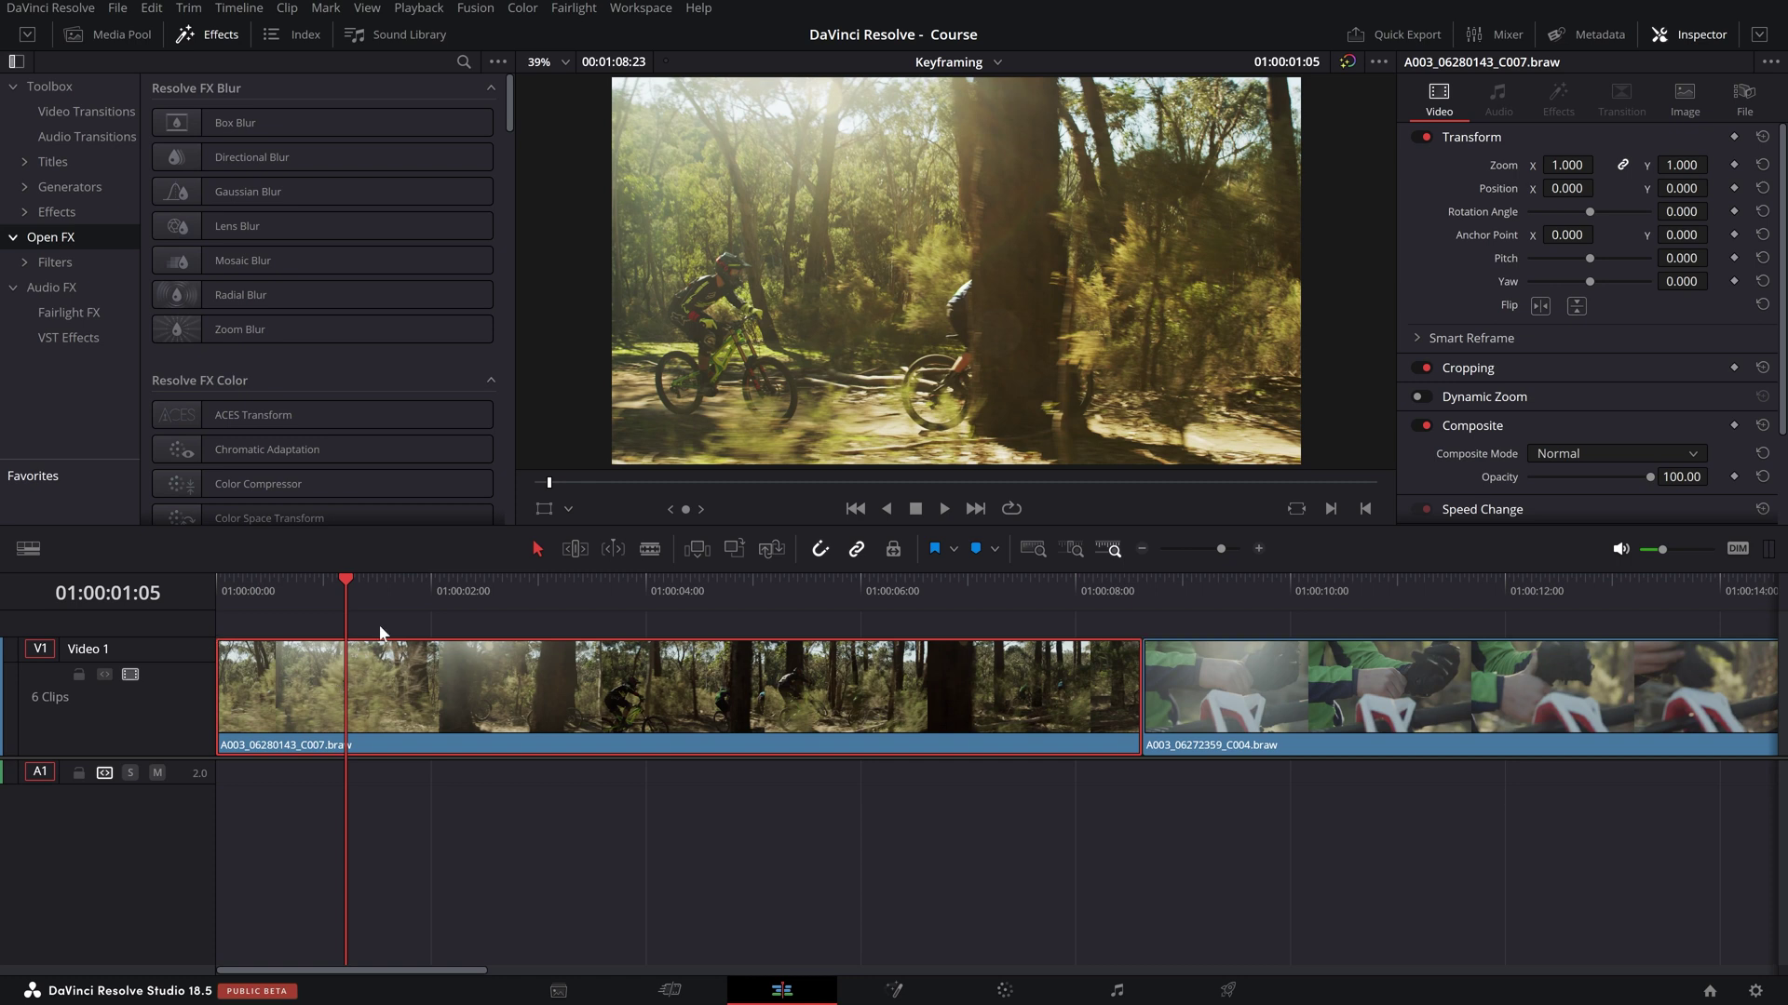
pyautogui.press('Home')
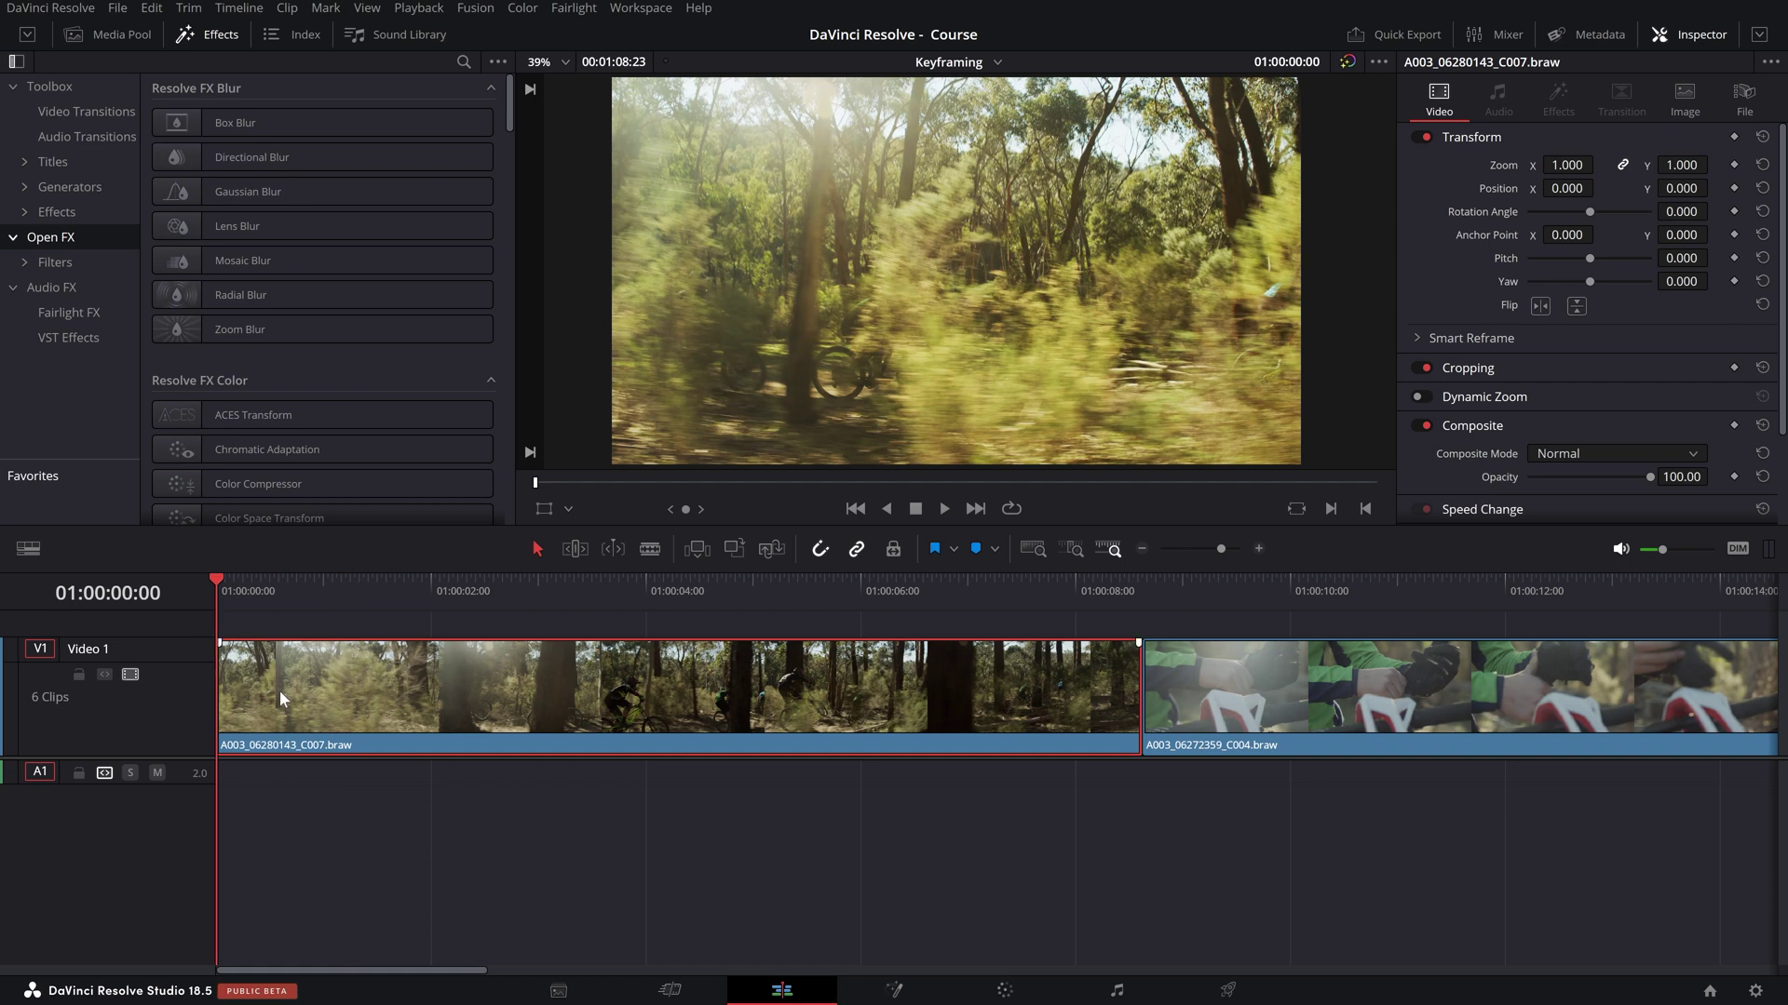
pyautogui.press('space')
pyautogui.press('space')
pyautogui.press('Home')
pyautogui.press('space')
pyautogui.press('space')
# - Try a zoom of 1.420 on the clip at 01:00:01:11 and undo it
pyautogui.moveTo(342, 605); pyautogui.dragTo(371, 608)
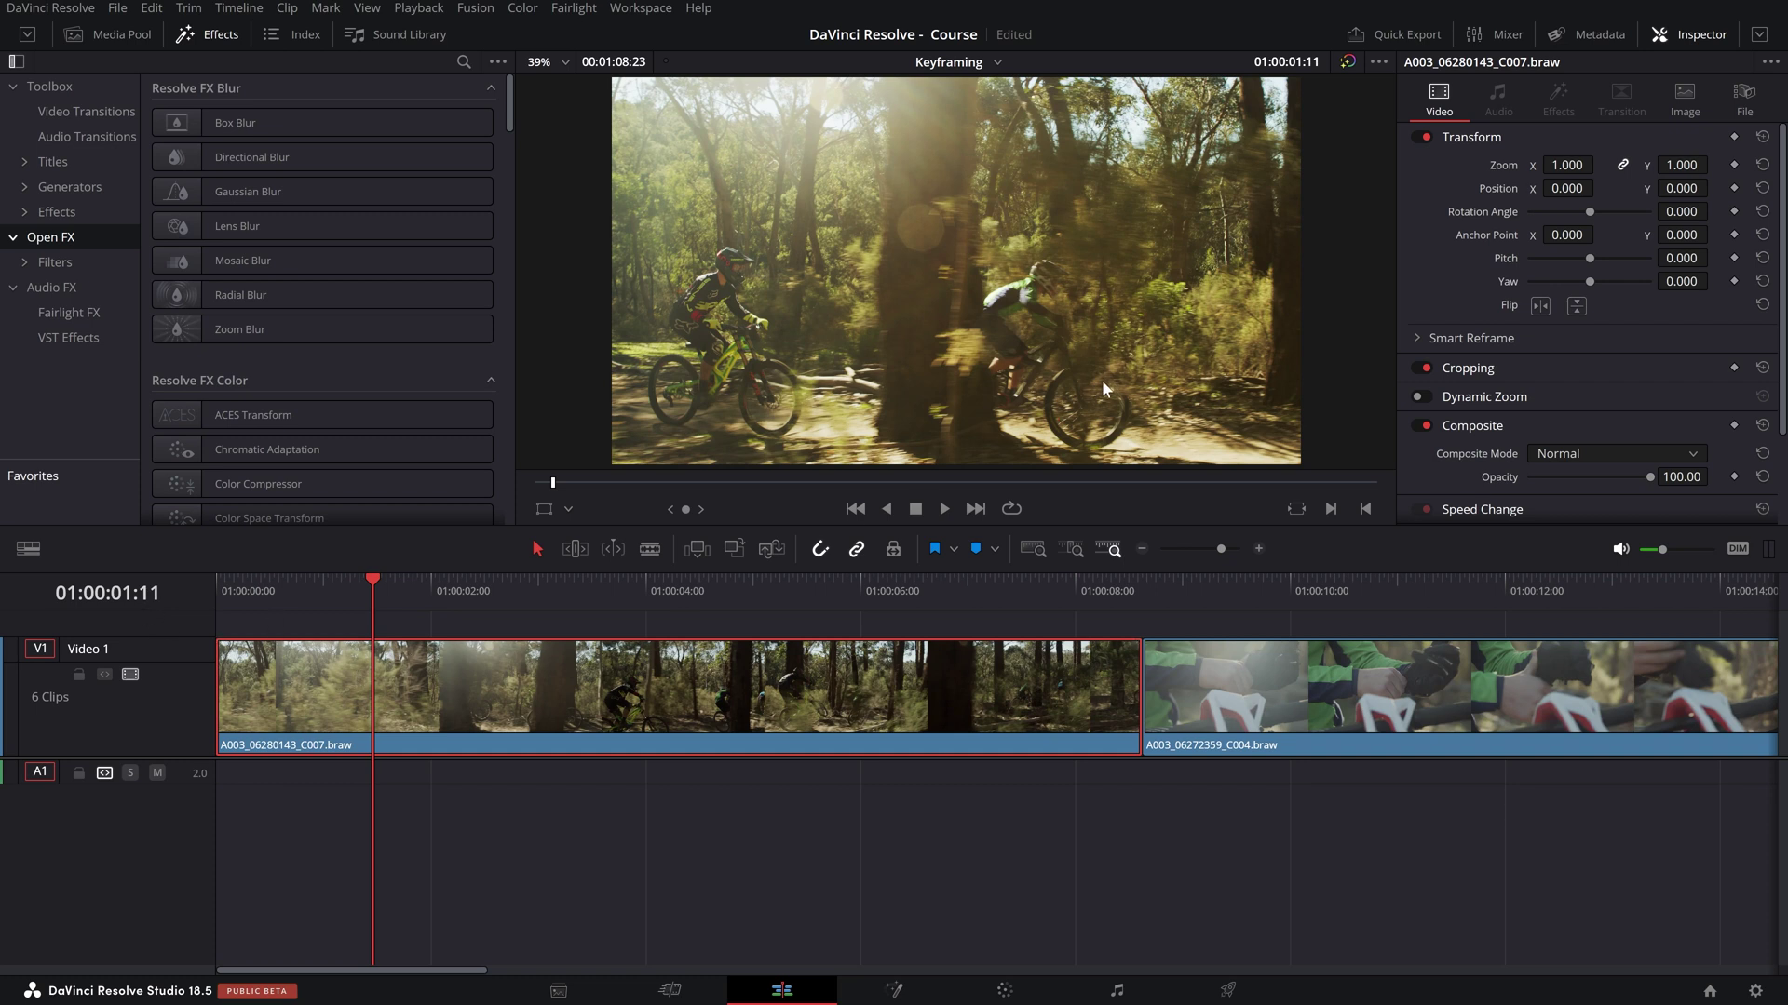
pyautogui.moveTo(1586, 178); pyautogui.dragTo(1635, 343)
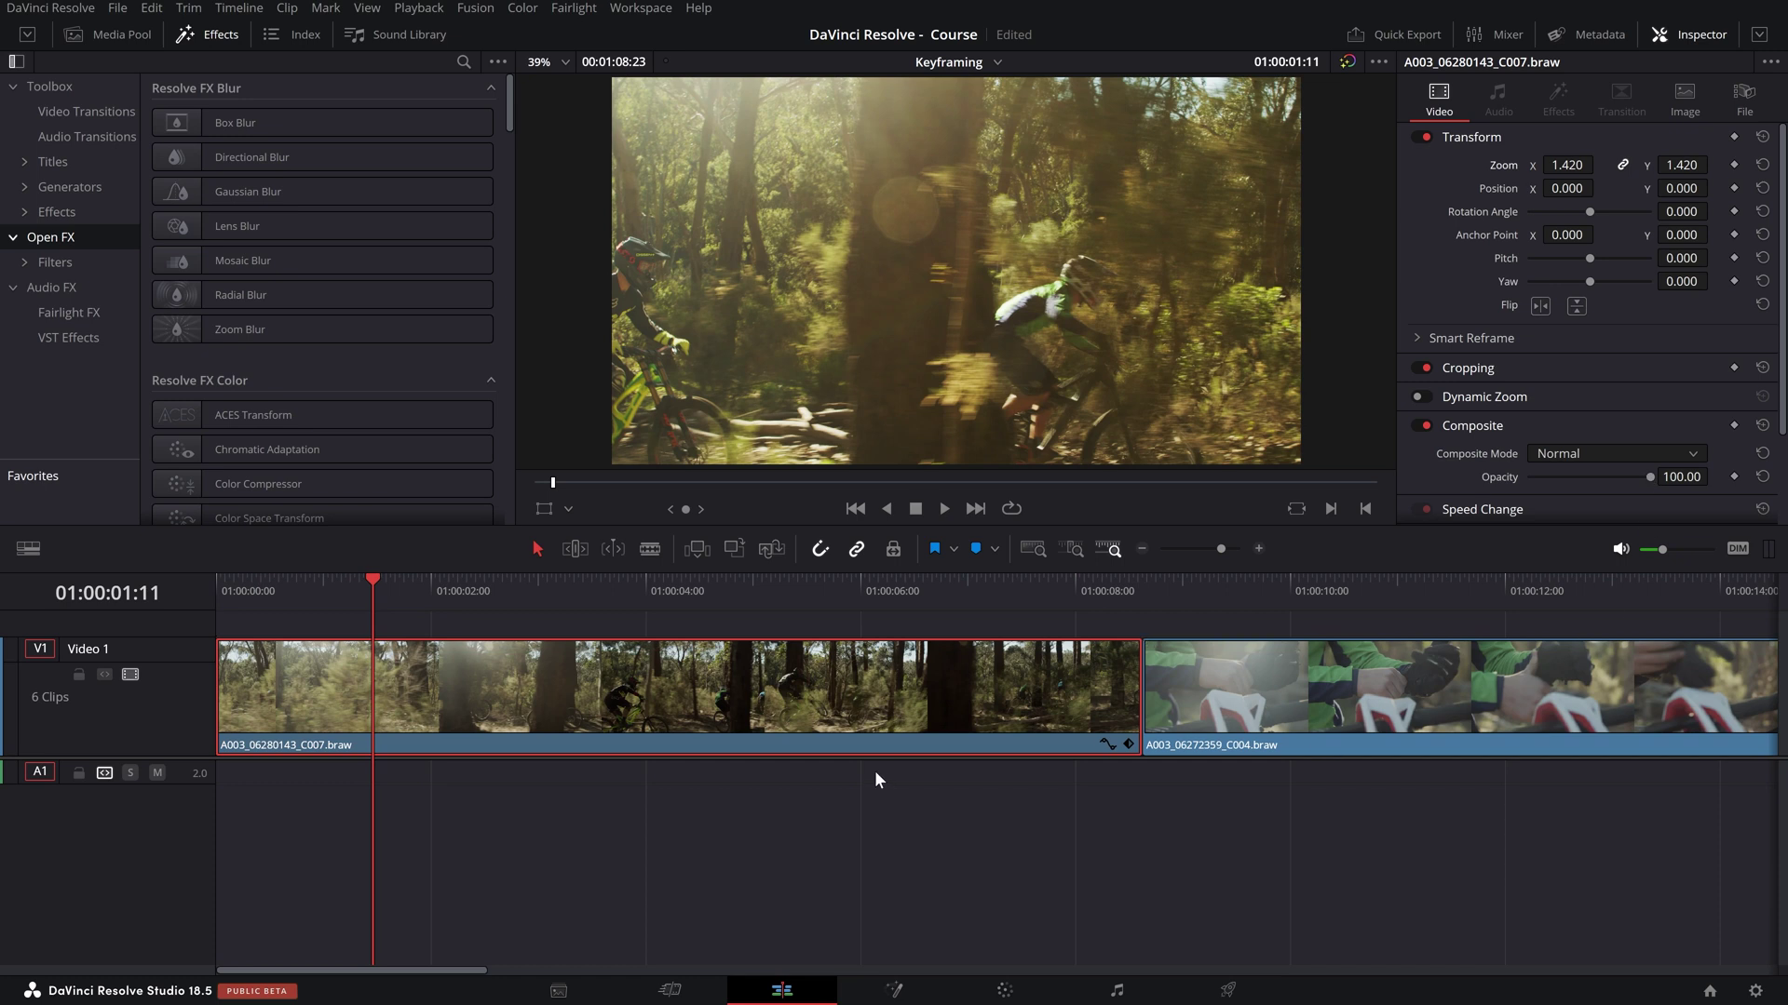
pyautogui.hotkey('ctrl', 'z')
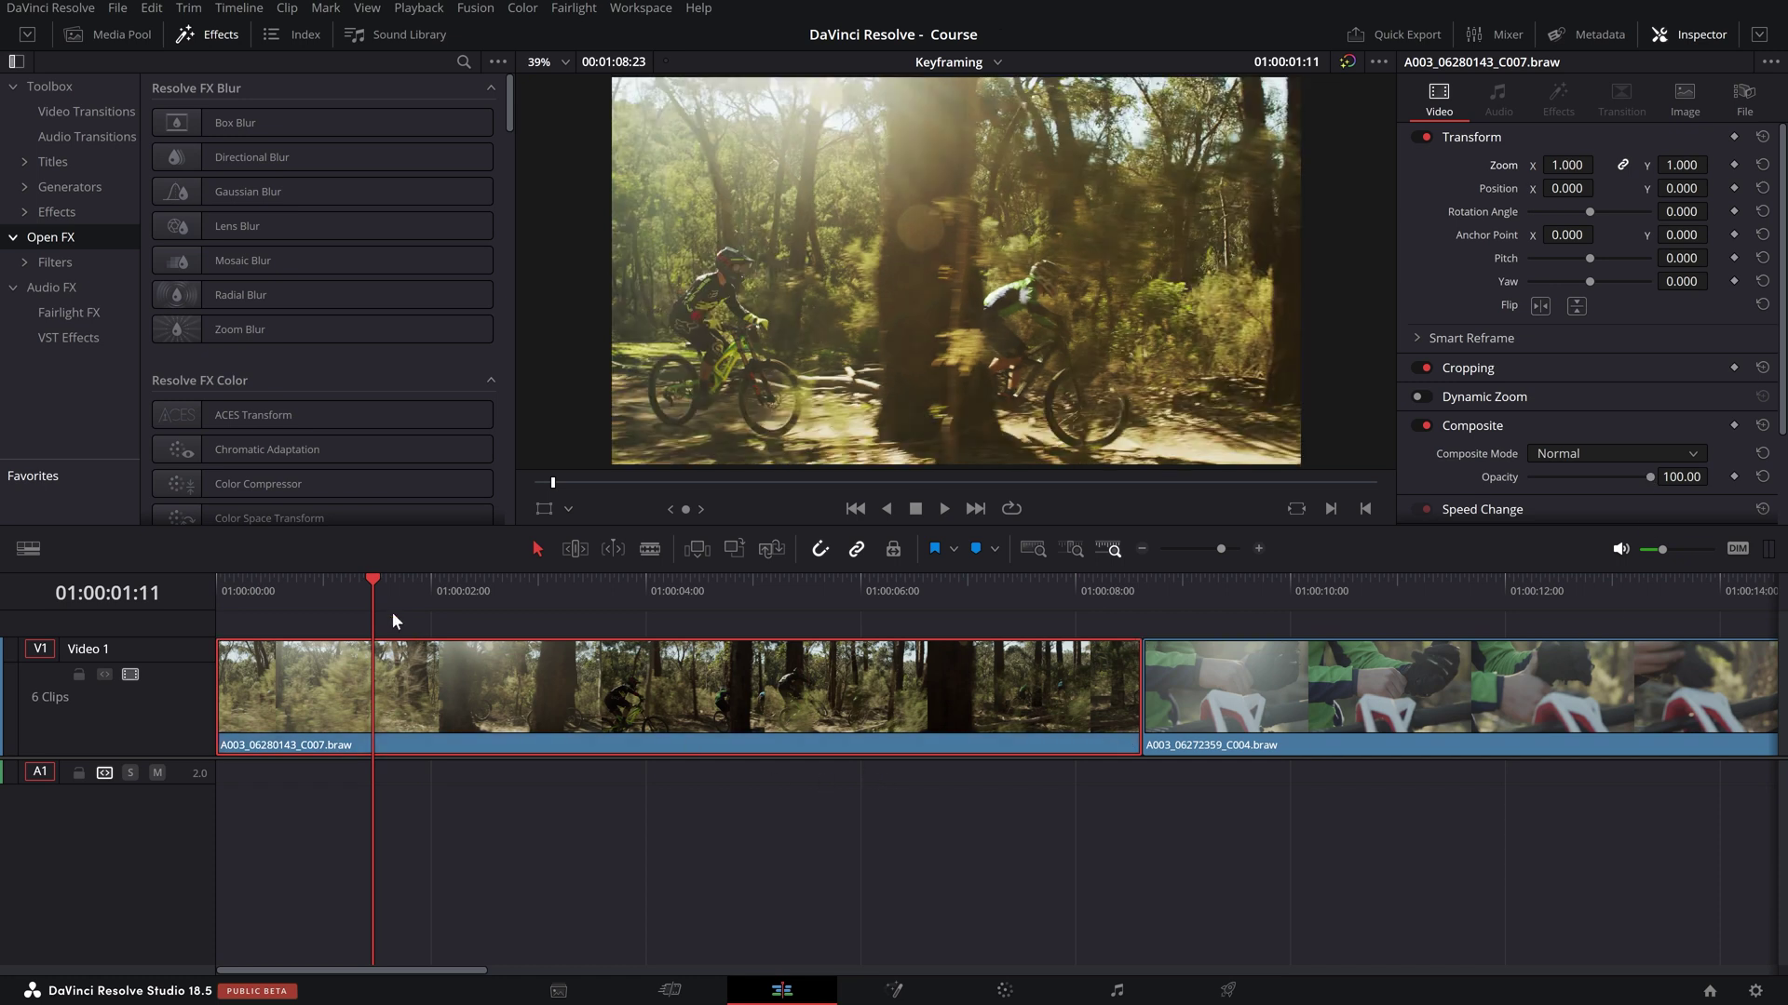
# - Add a zoom keyframe at the clip's start and set the zoom to 1.200 at 01:00:01:11
pyautogui.moveTo(369, 590); pyautogui.dragTo(214, 621)
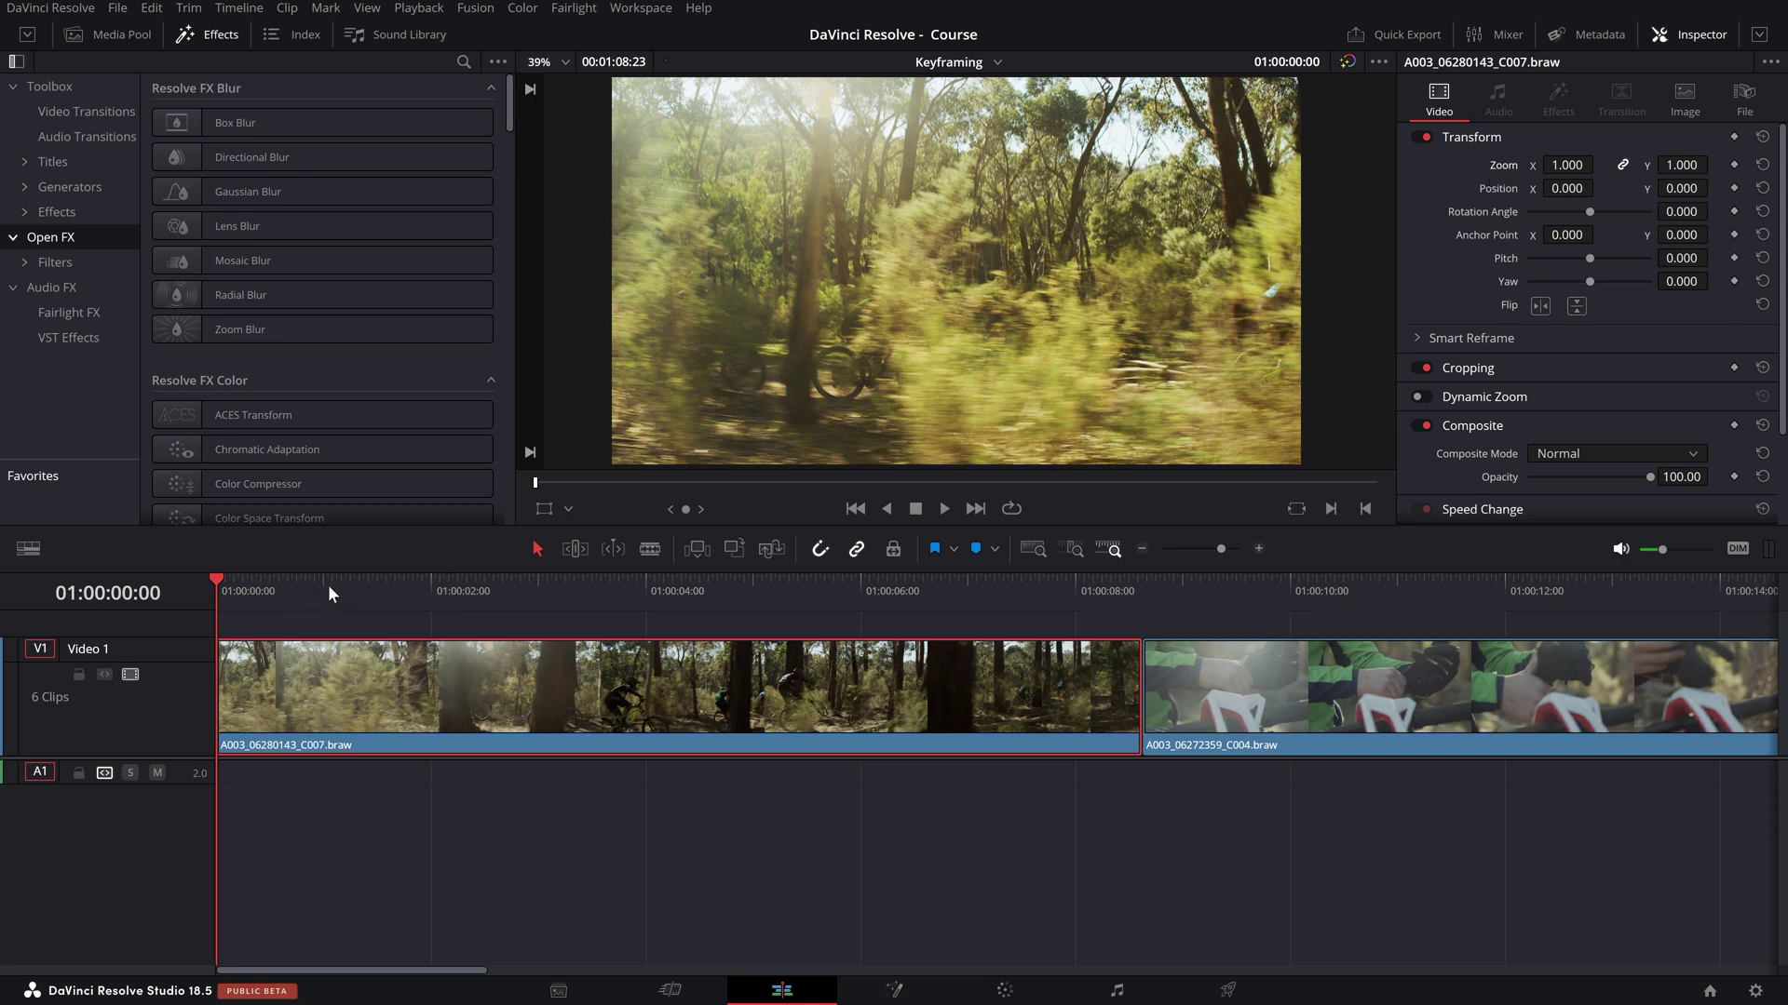
pyautogui.click(1733, 166)
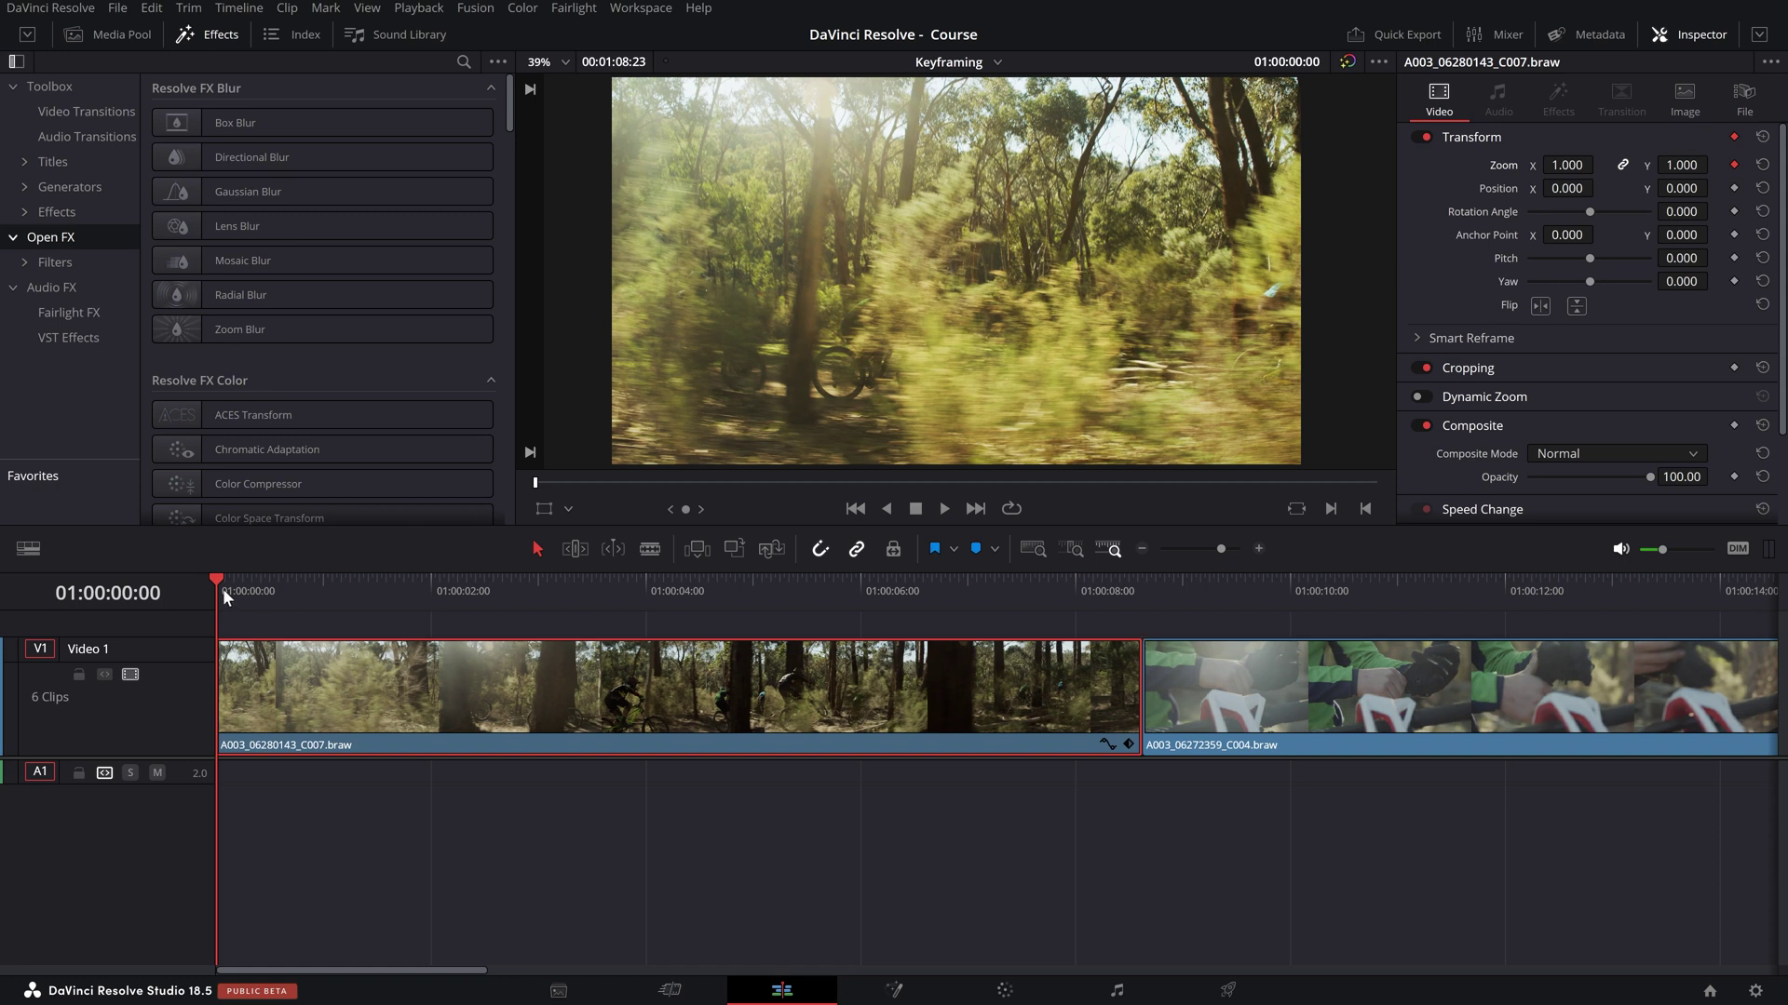
pyautogui.moveTo(220, 585); pyautogui.dragTo(371, 597)
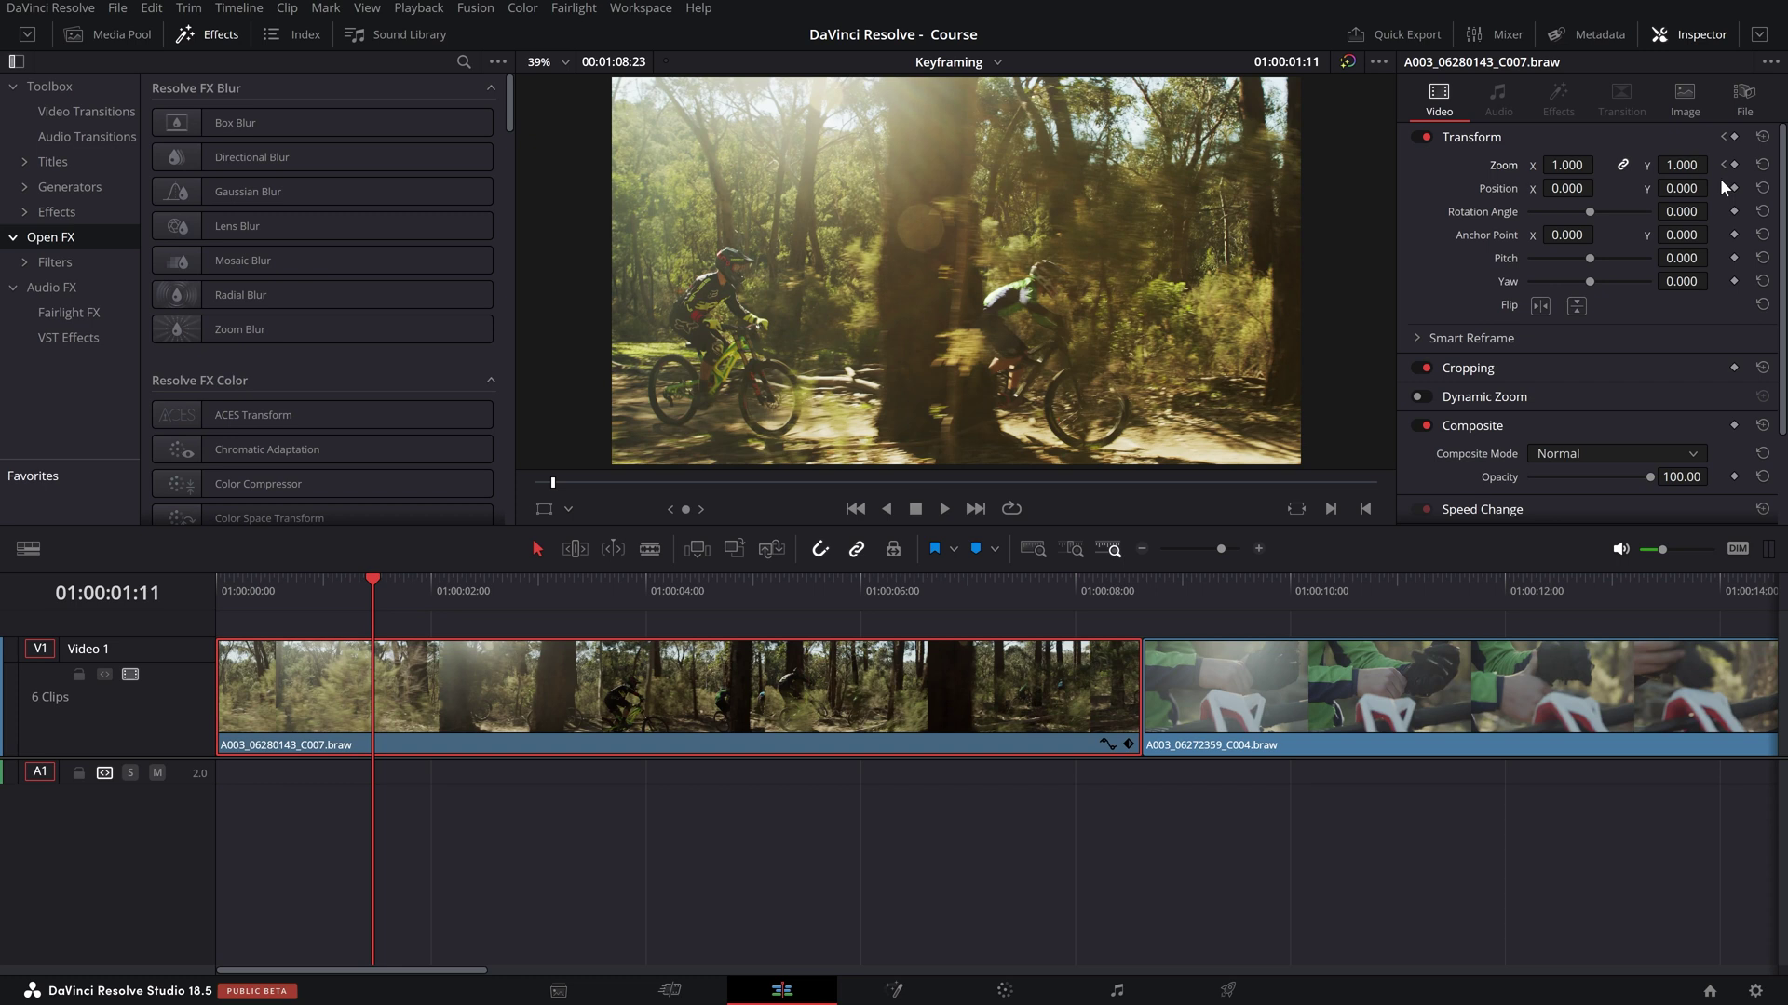
pyautogui.moveTo(1578, 170); pyautogui.dragTo(1773, 181)
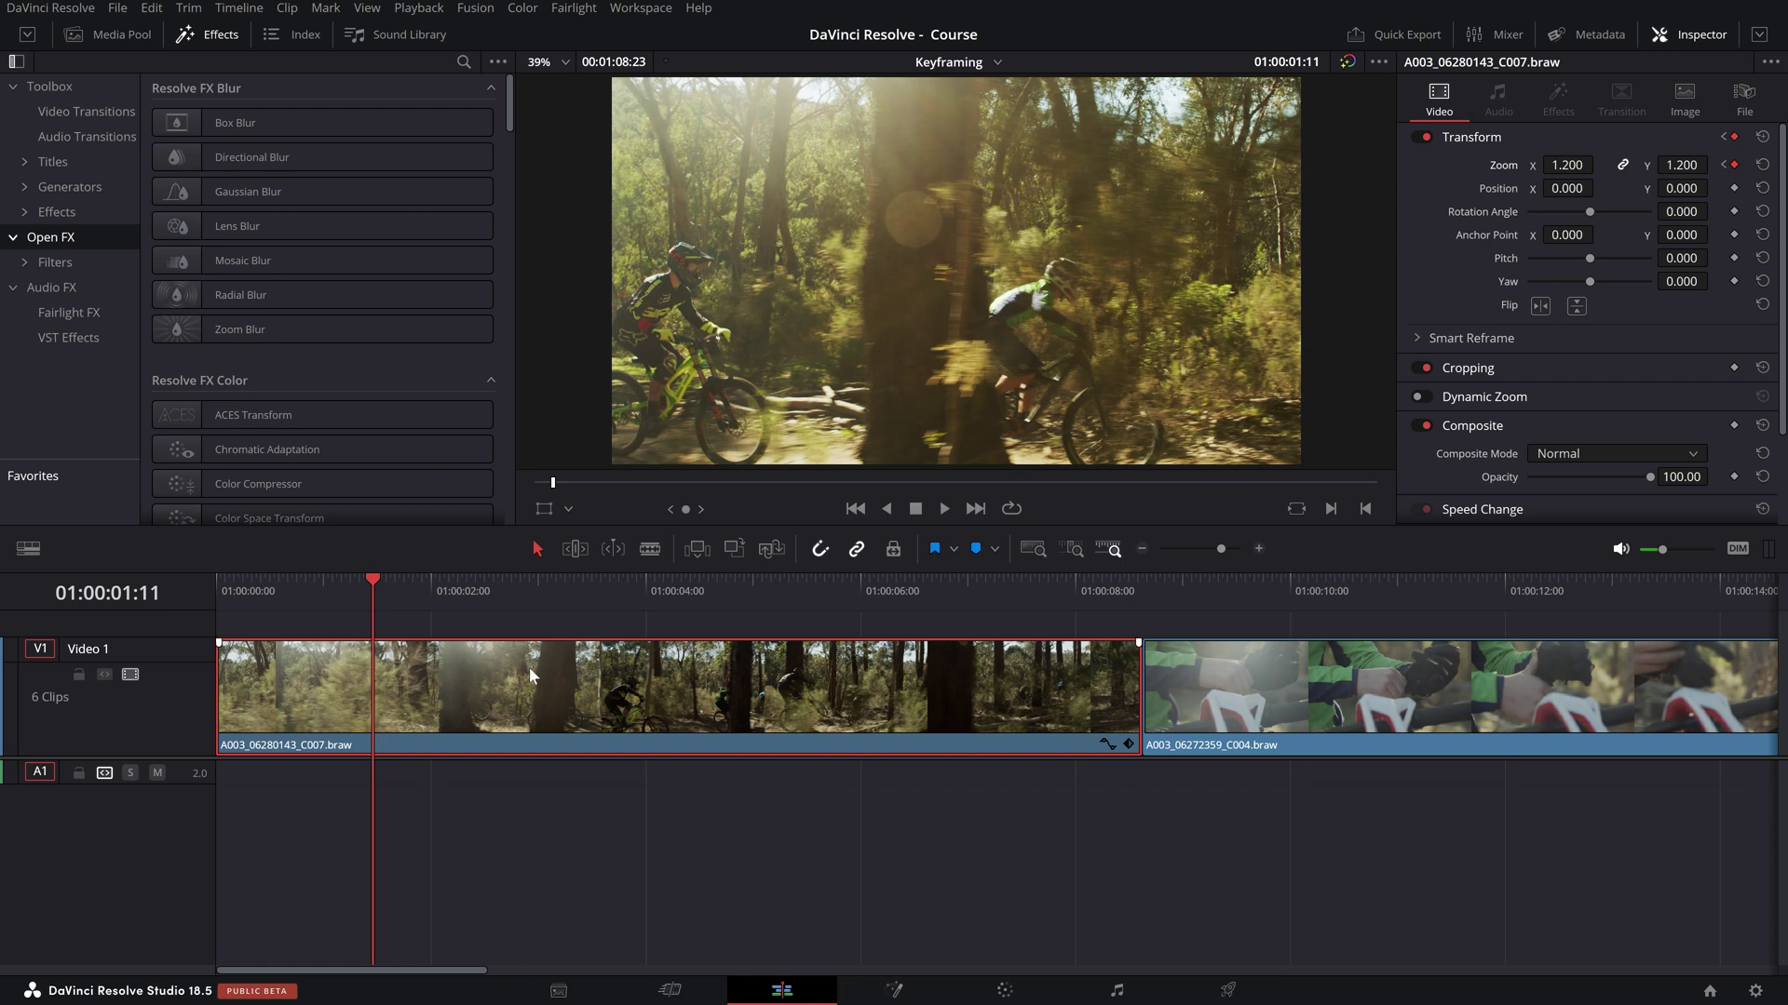
# - Keyframe the clip's zoom at 0.660 at 01:00:03:14 and at 0.370 at 01:00:04:21
pyautogui.moveTo(361, 585); pyautogui.dragTo(601, 595)
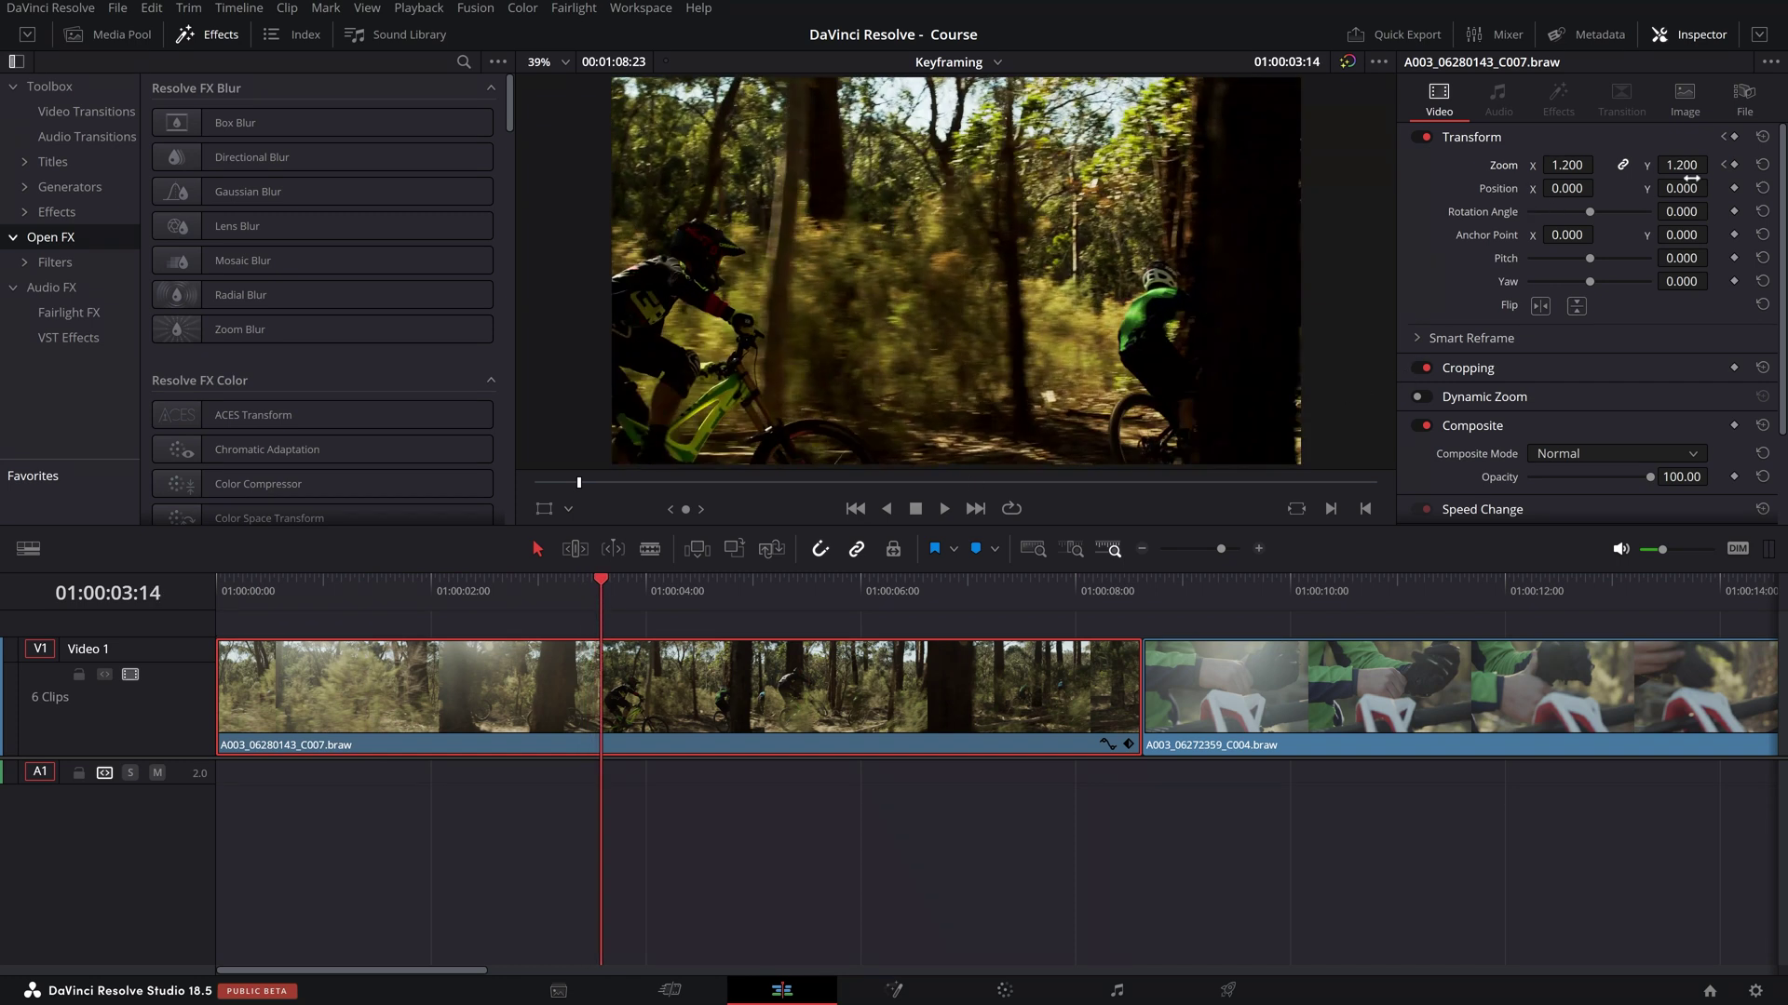
pyautogui.moveTo(1682, 166); pyautogui.dragTo(1525, 169)
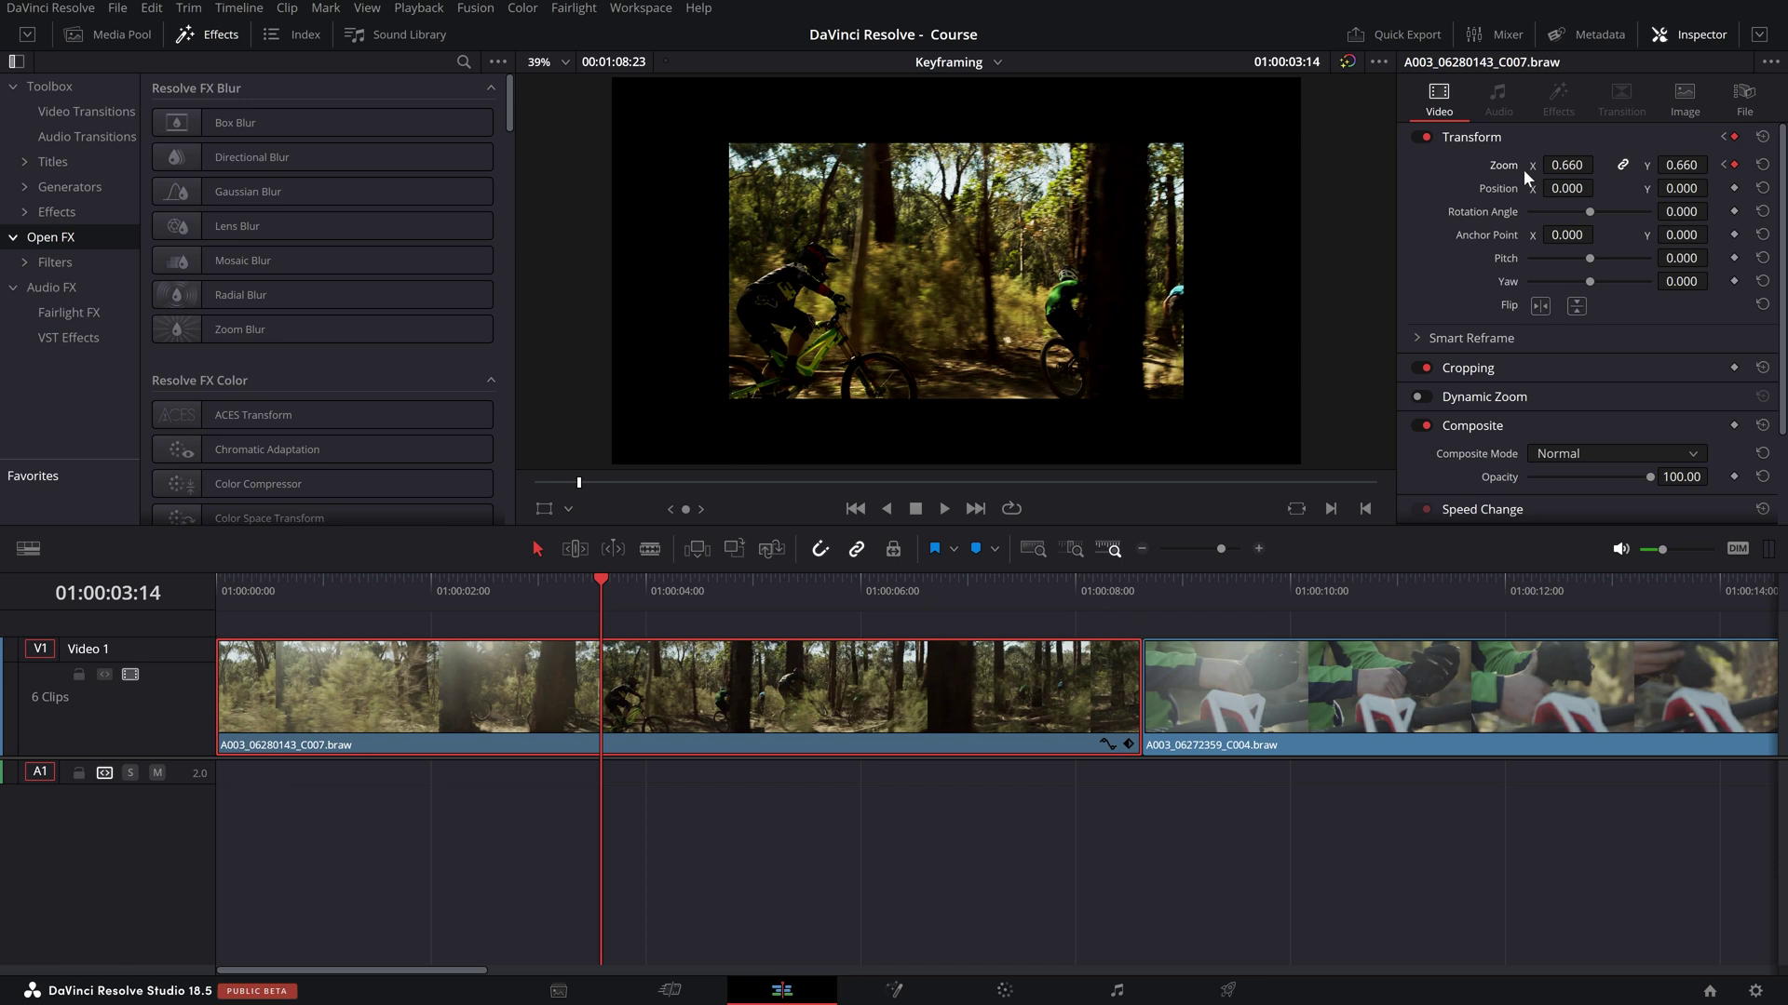
pyautogui.moveTo(594, 589); pyautogui.dragTo(739, 594)
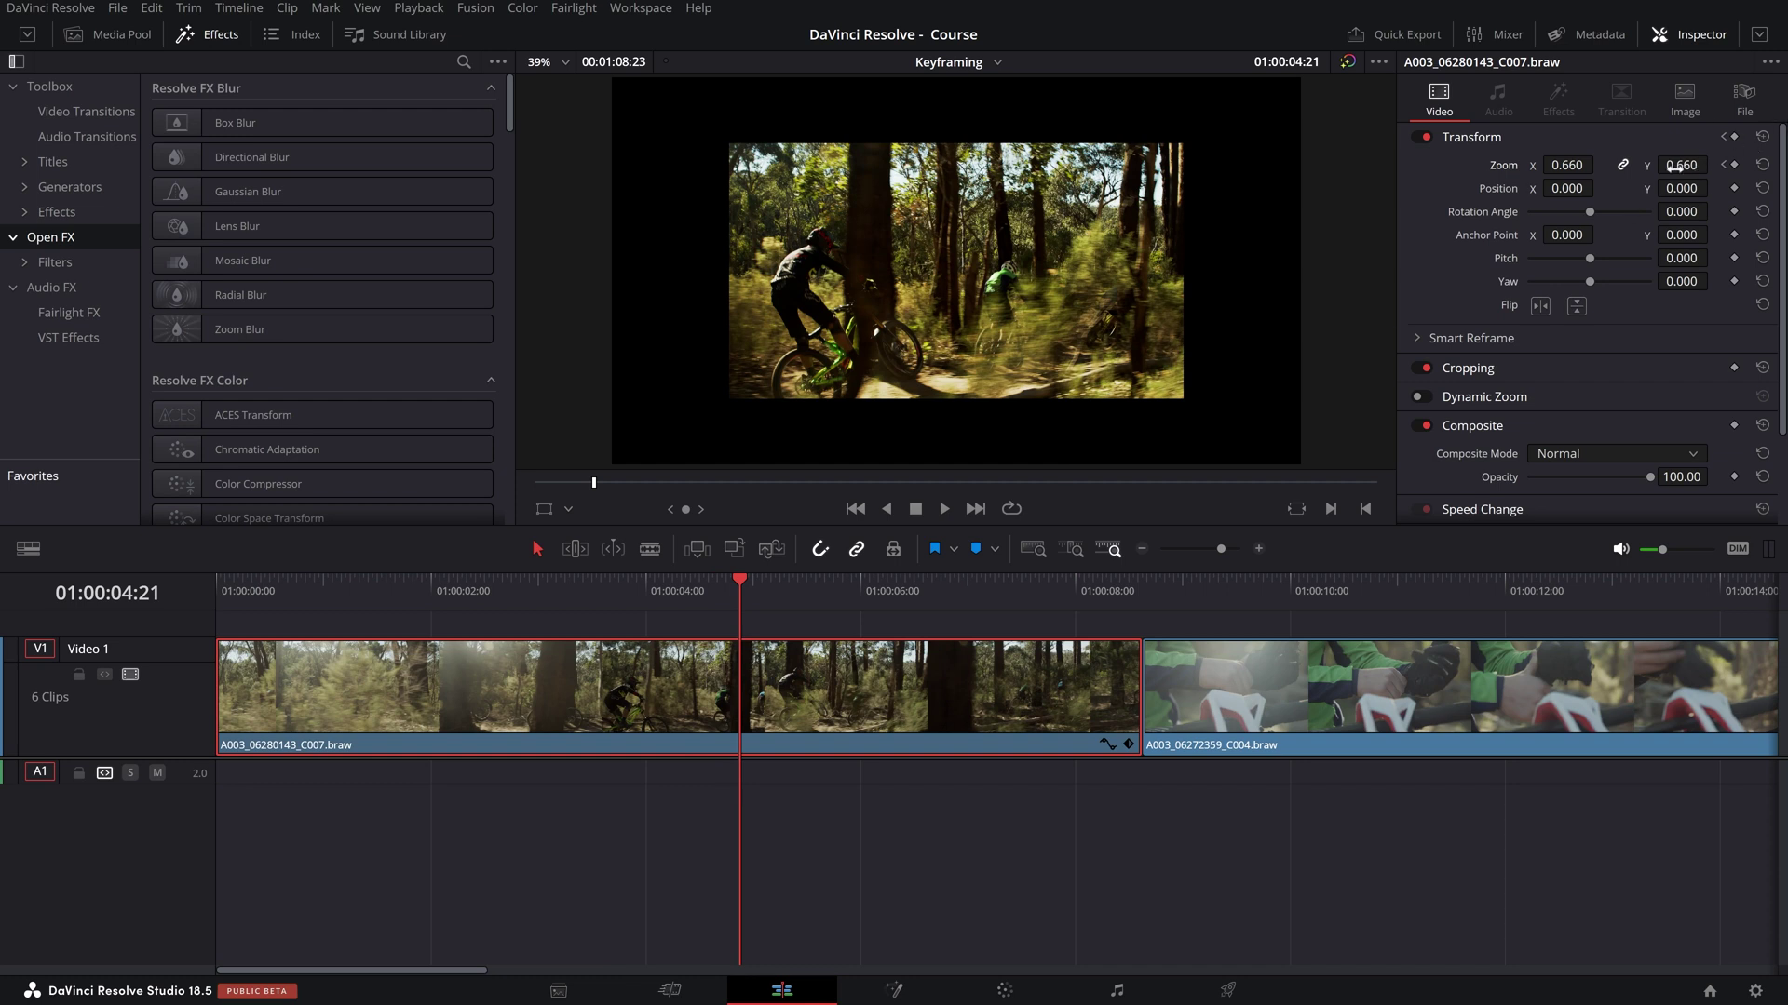
pyautogui.moveTo(1689, 169); pyautogui.dragTo(1605, 170)
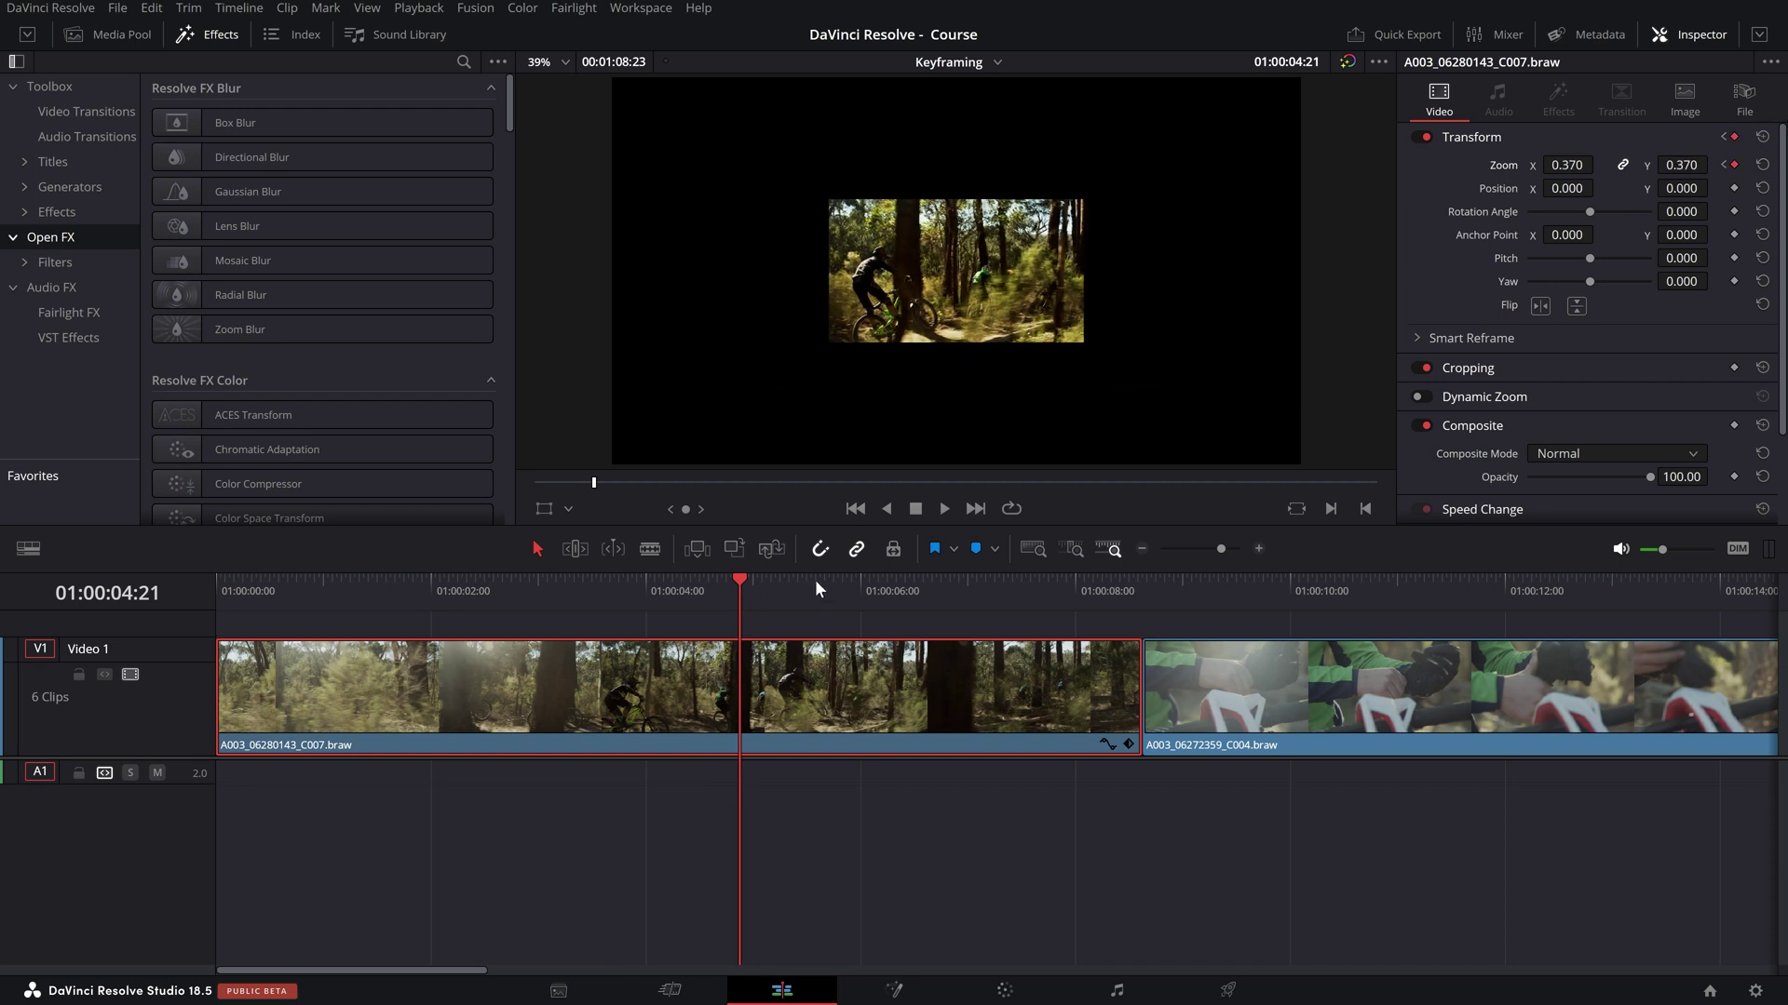
# - Step back through the zoom keyframes to the first one and forward again to the last one
pyautogui.click(1724, 168)
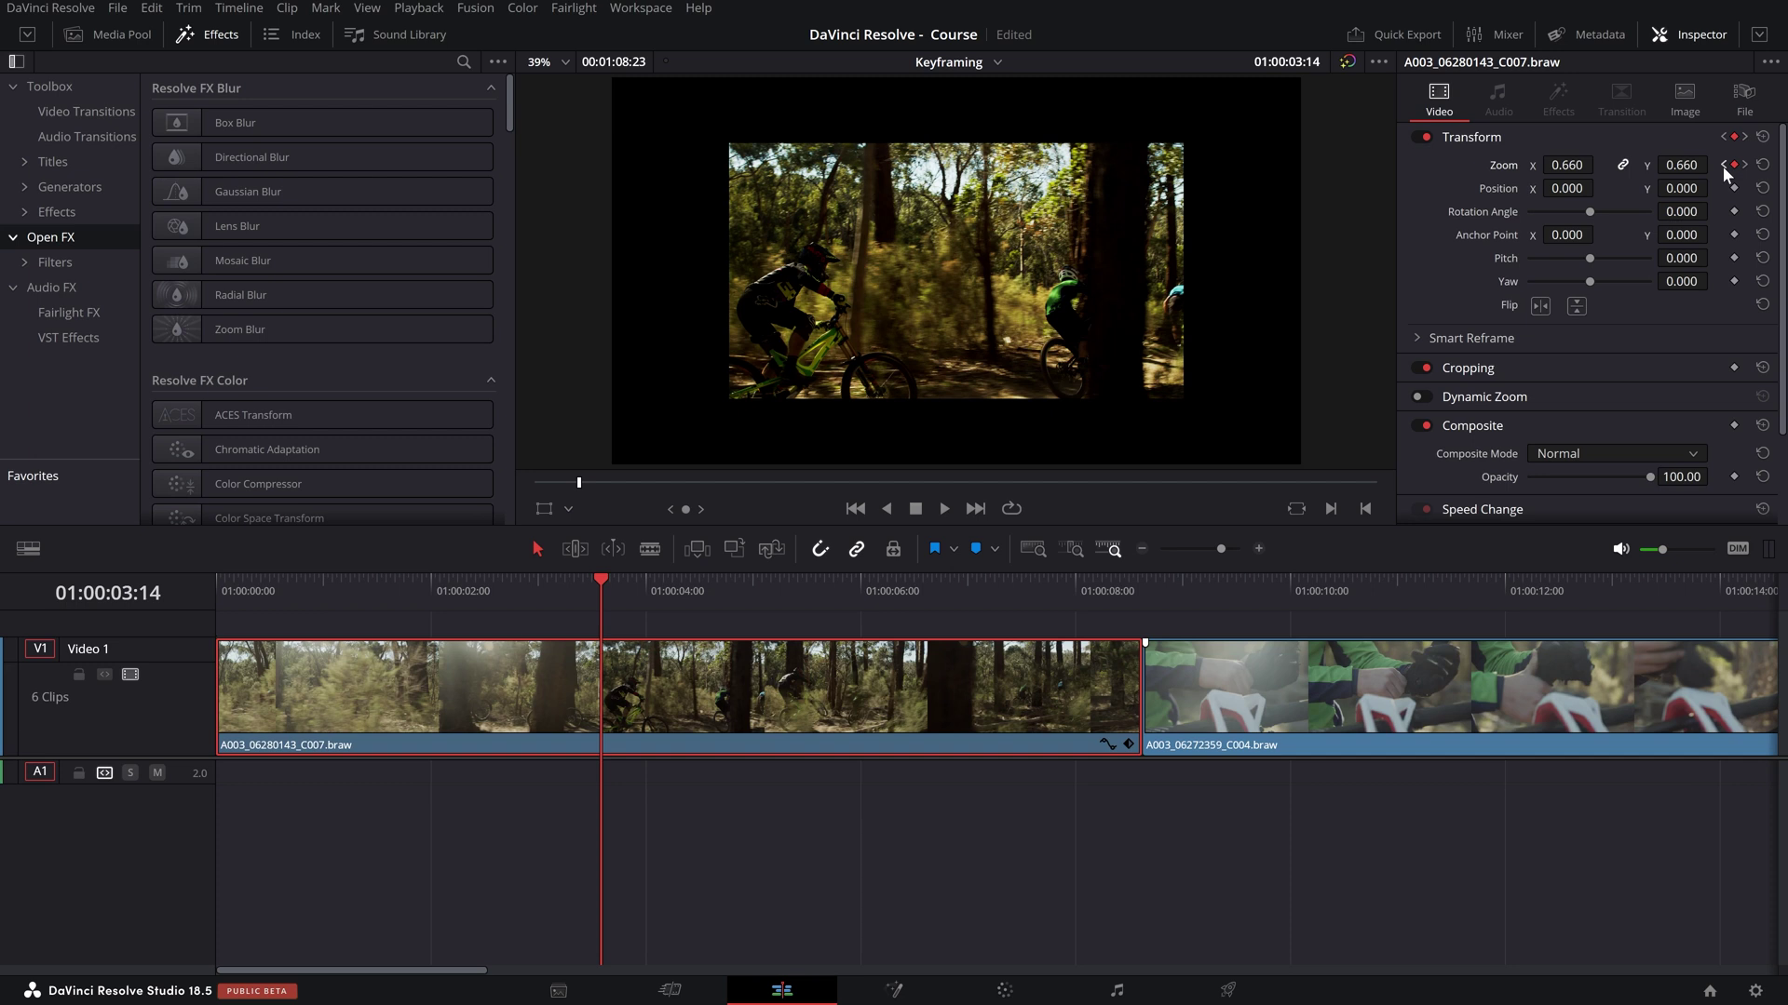
pyautogui.click(1723, 166)
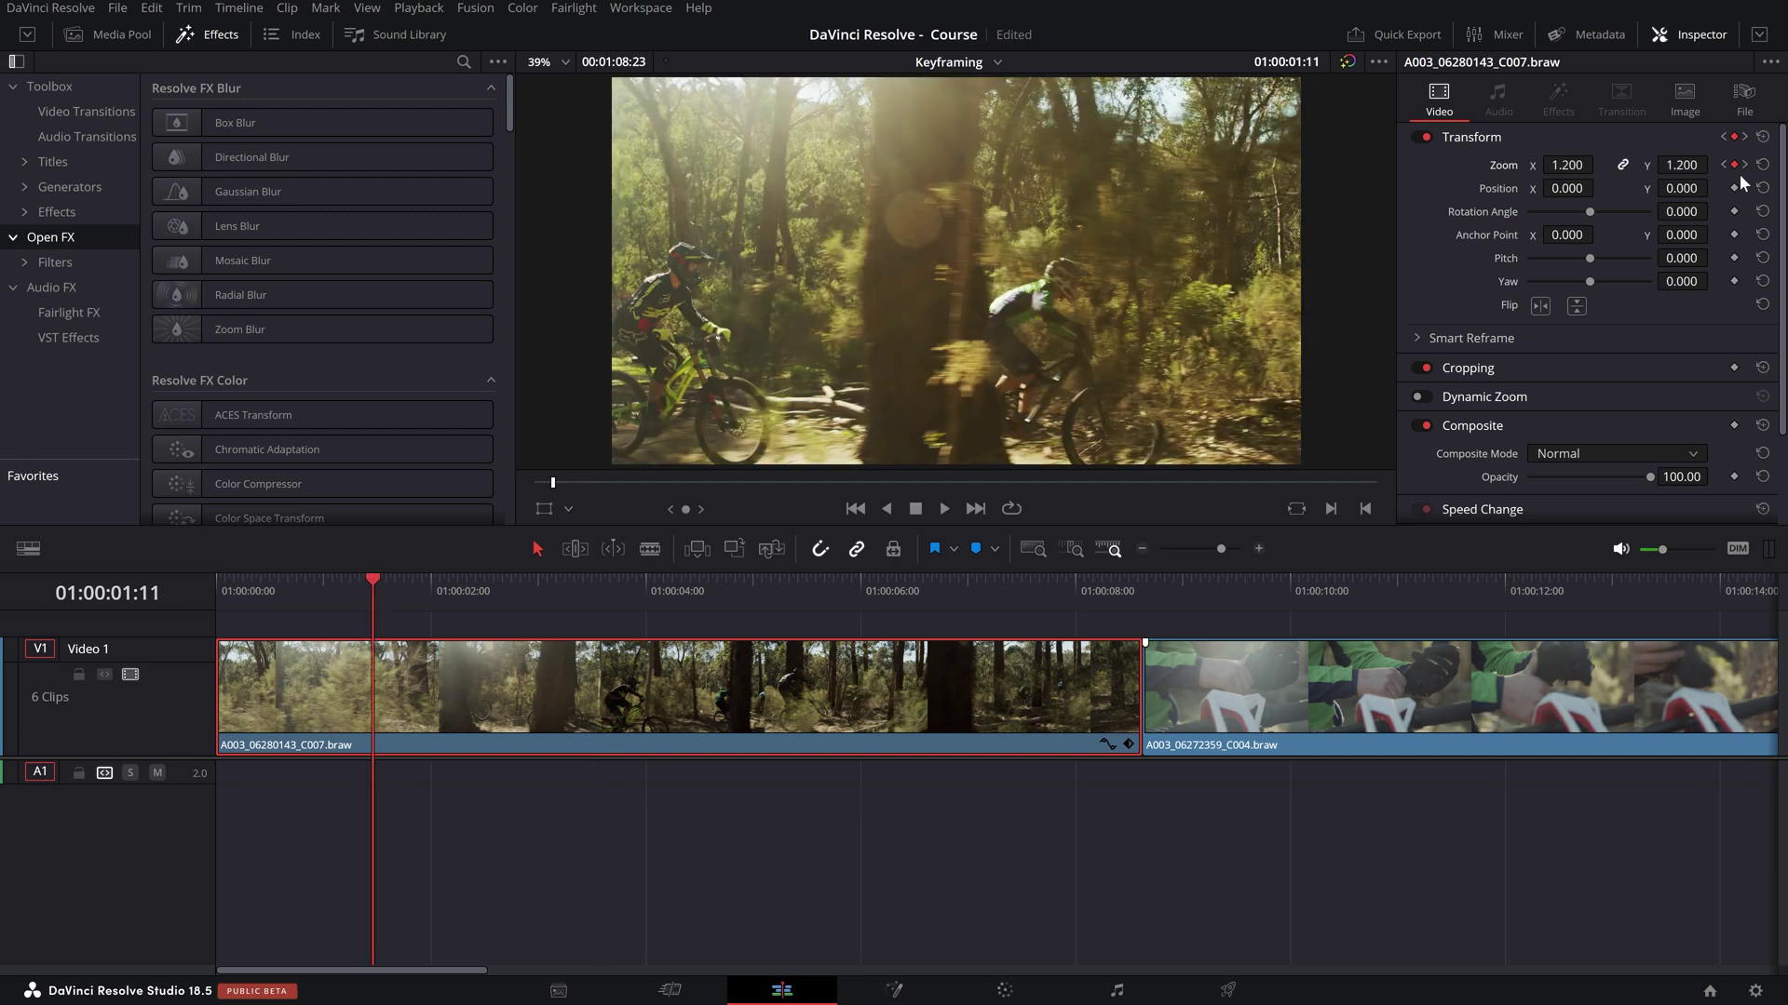
pyautogui.click(1723, 165)
pyautogui.click(1723, 165)
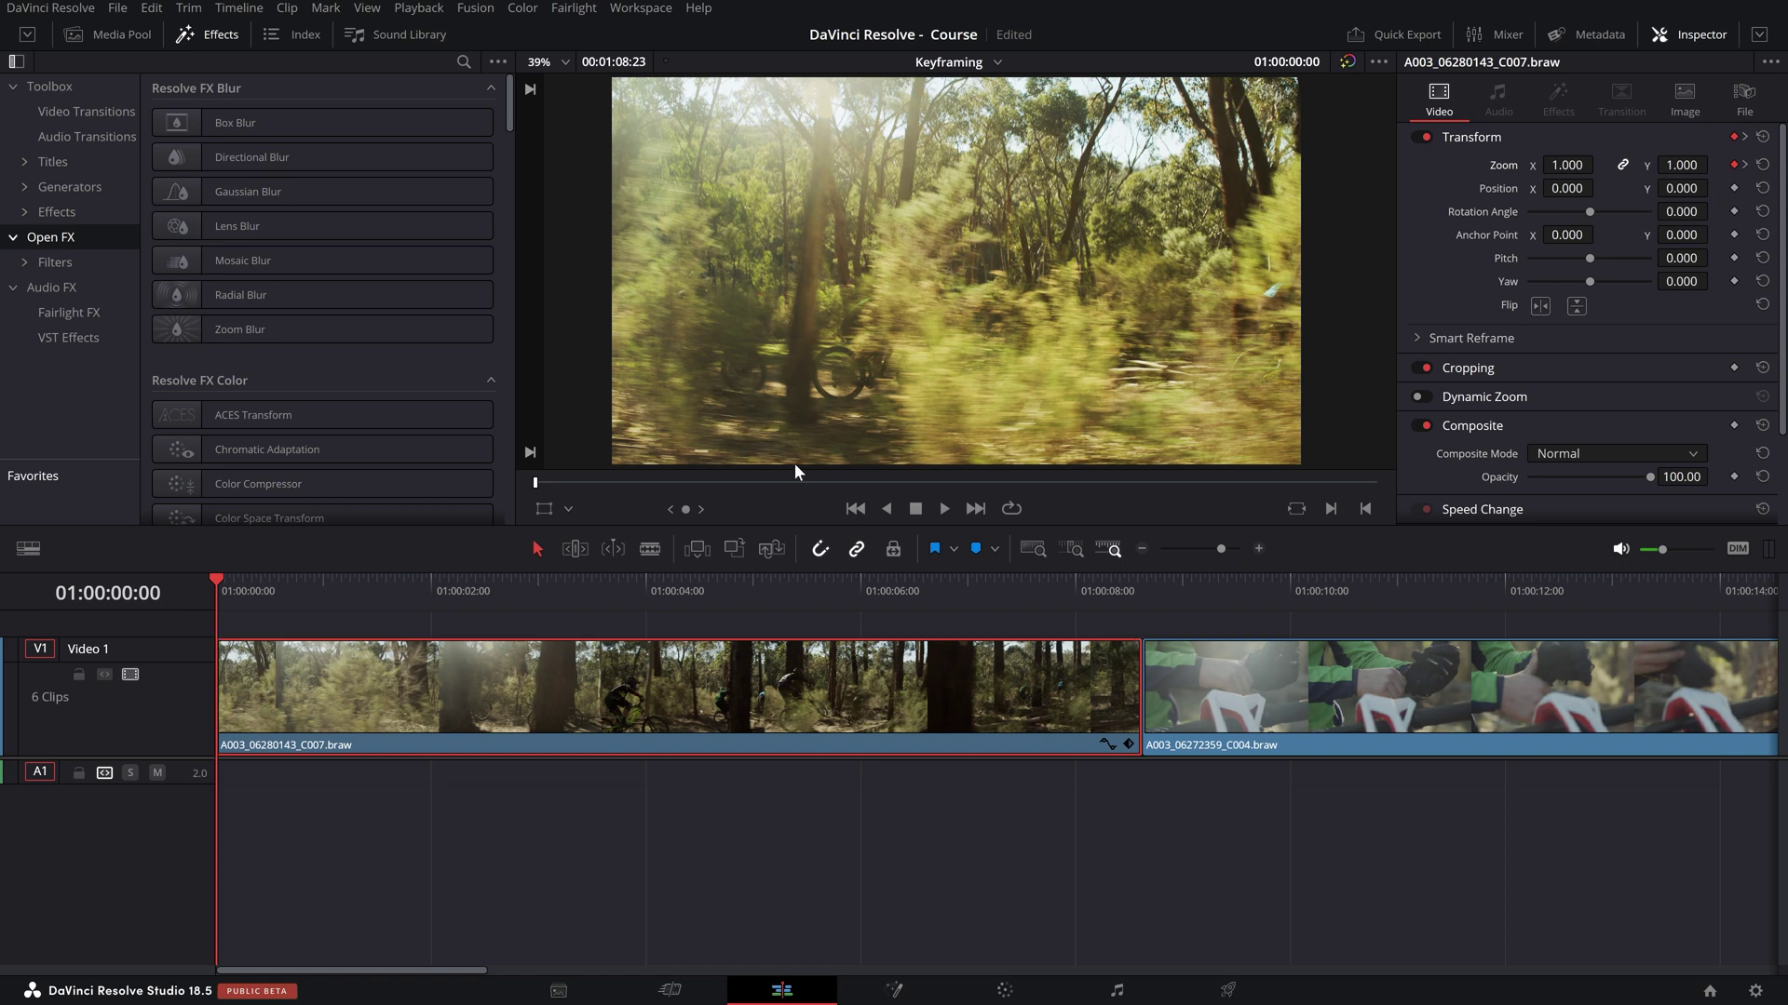
pyautogui.click(1745, 165)
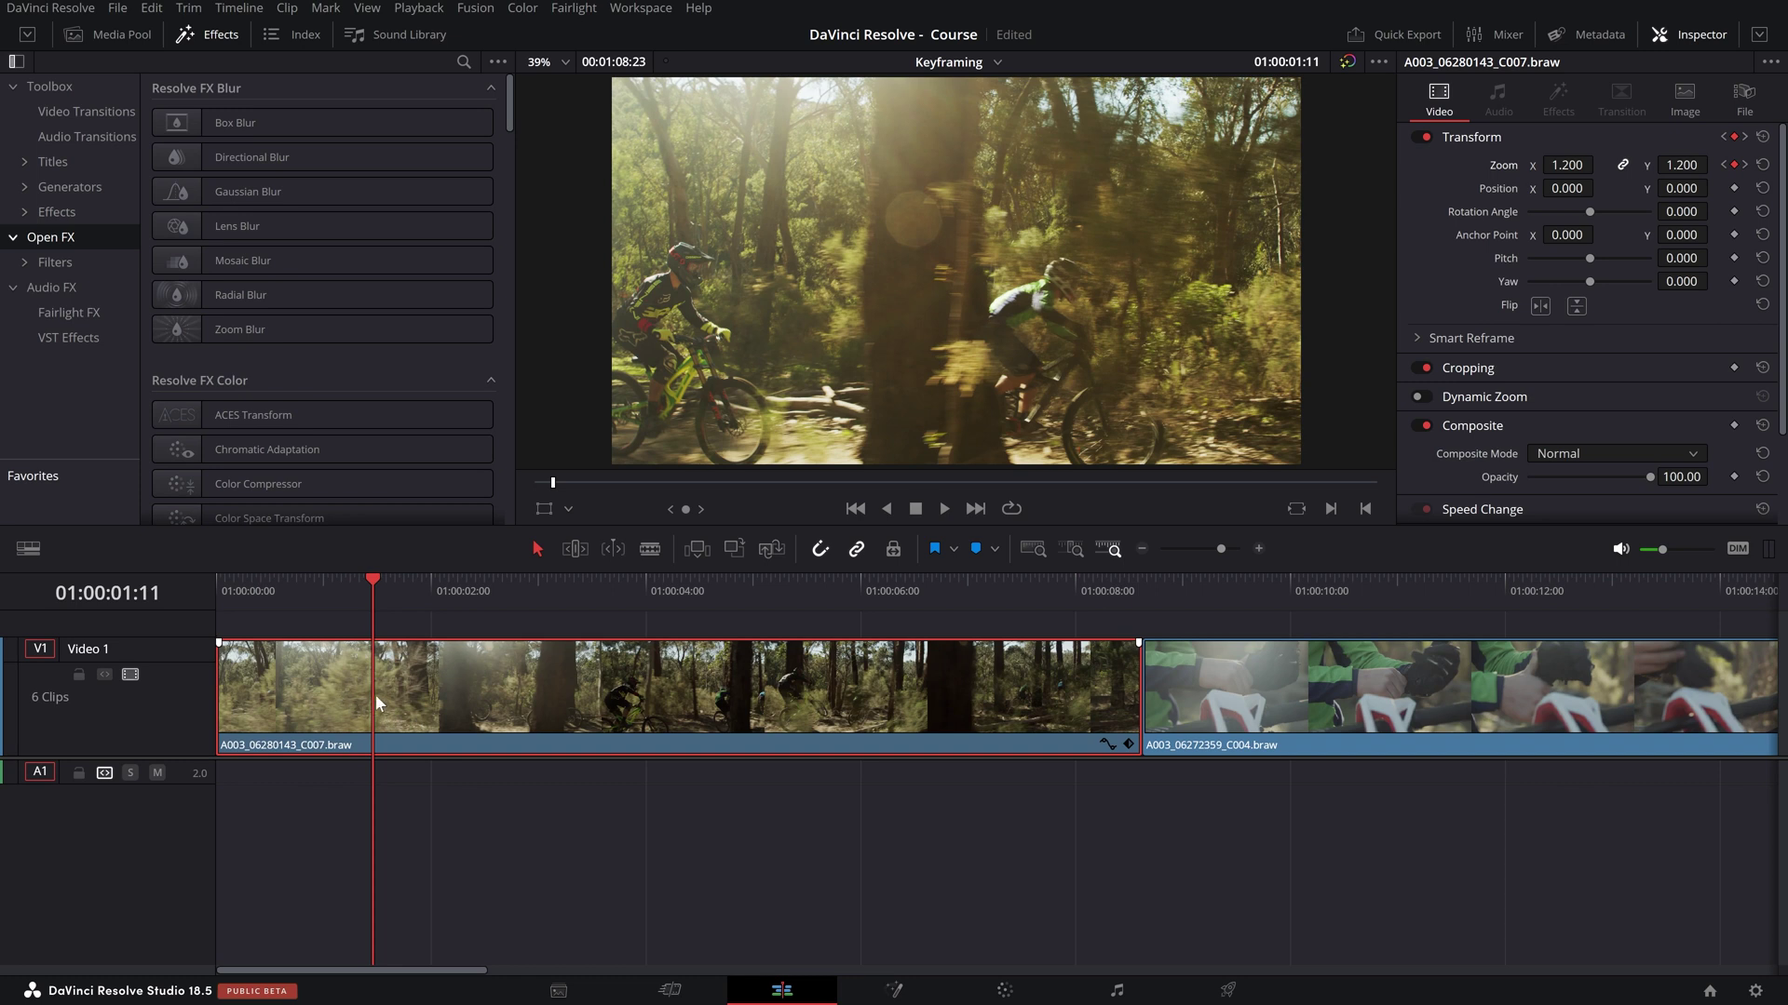
pyautogui.click(1746, 167)
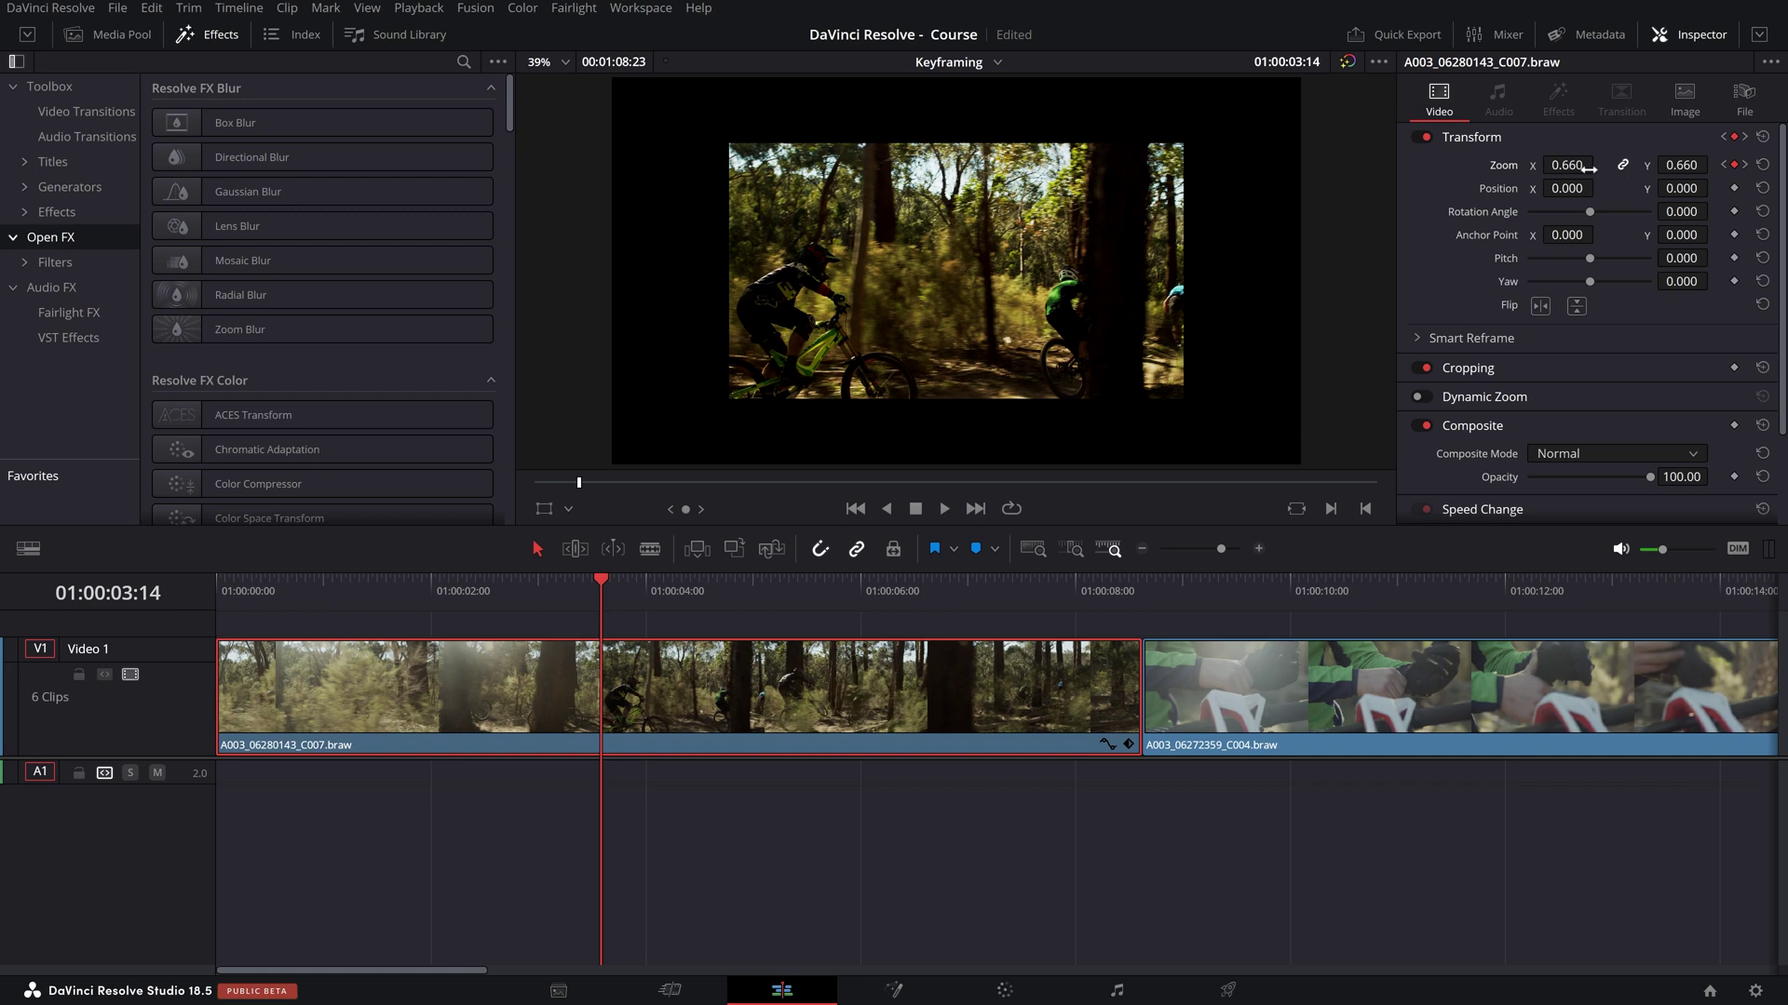
pyautogui.click(1745, 165)
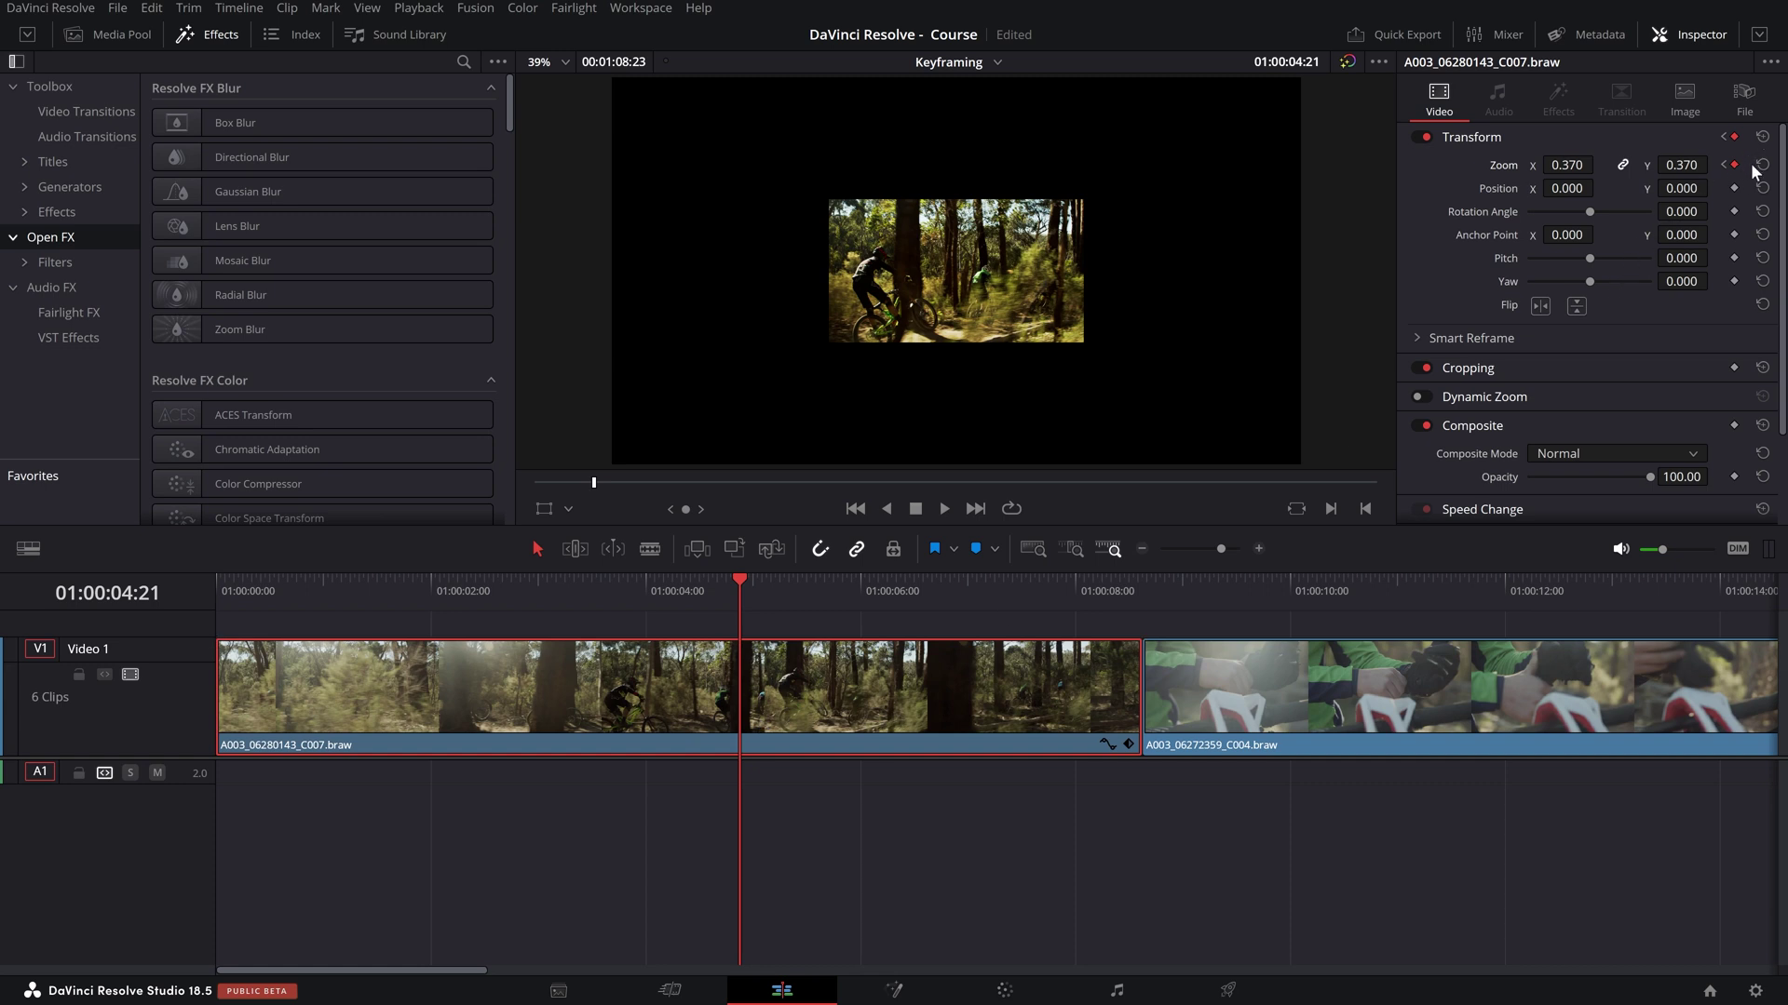
# - Play the zoom animation from the clip's start, and again from the 01:00:01:11 keyframe past the last one
pyautogui.moveTo(675, 600); pyautogui.dragTo(197, 618)
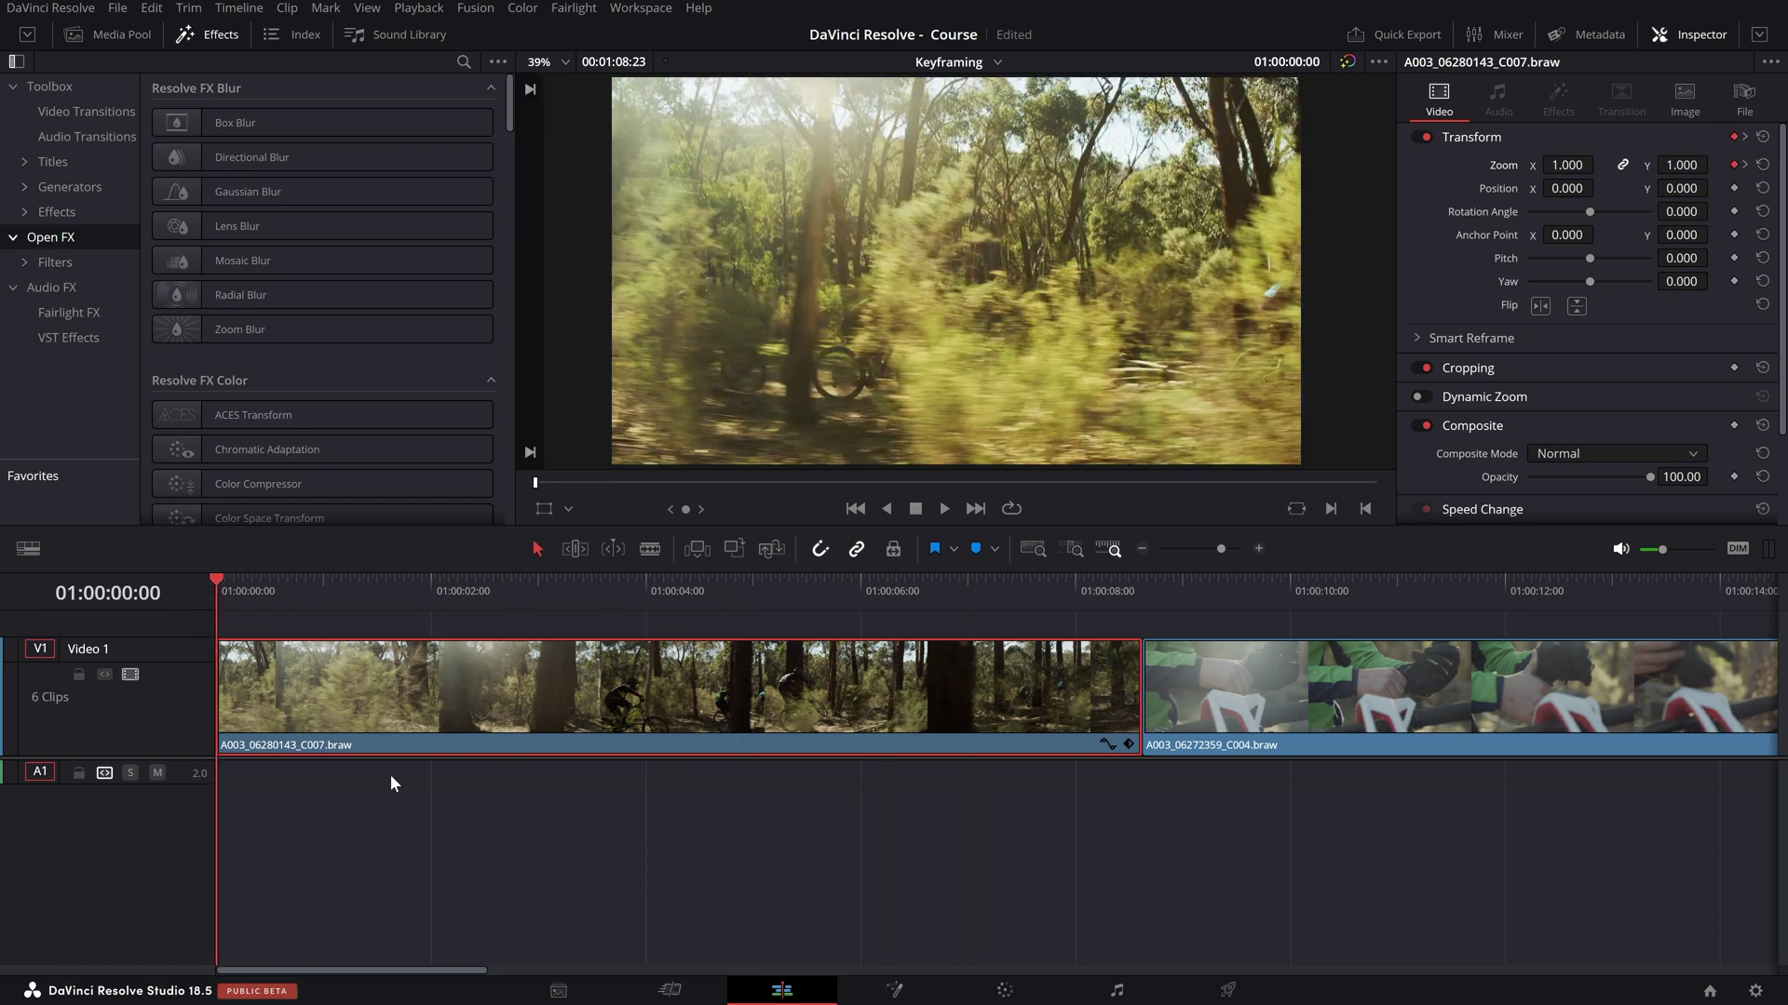
pyautogui.press('space')
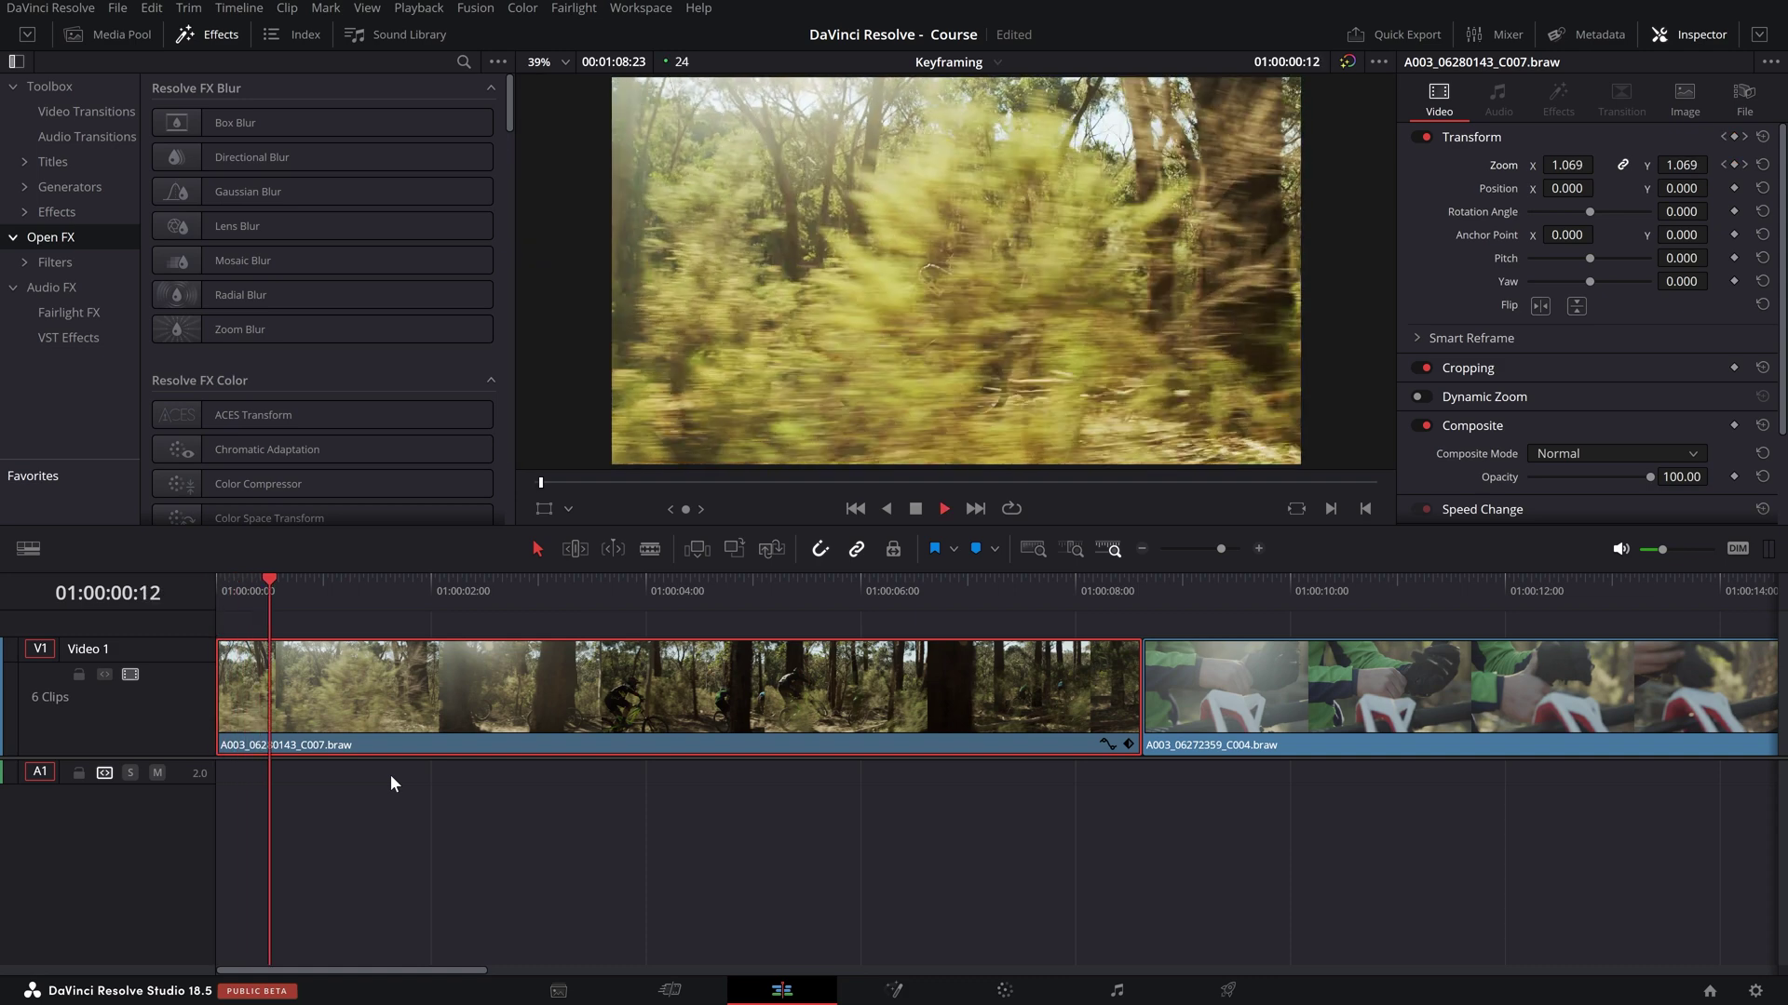
pyautogui.moveTo(570, 591); pyautogui.dragTo(371, 566)
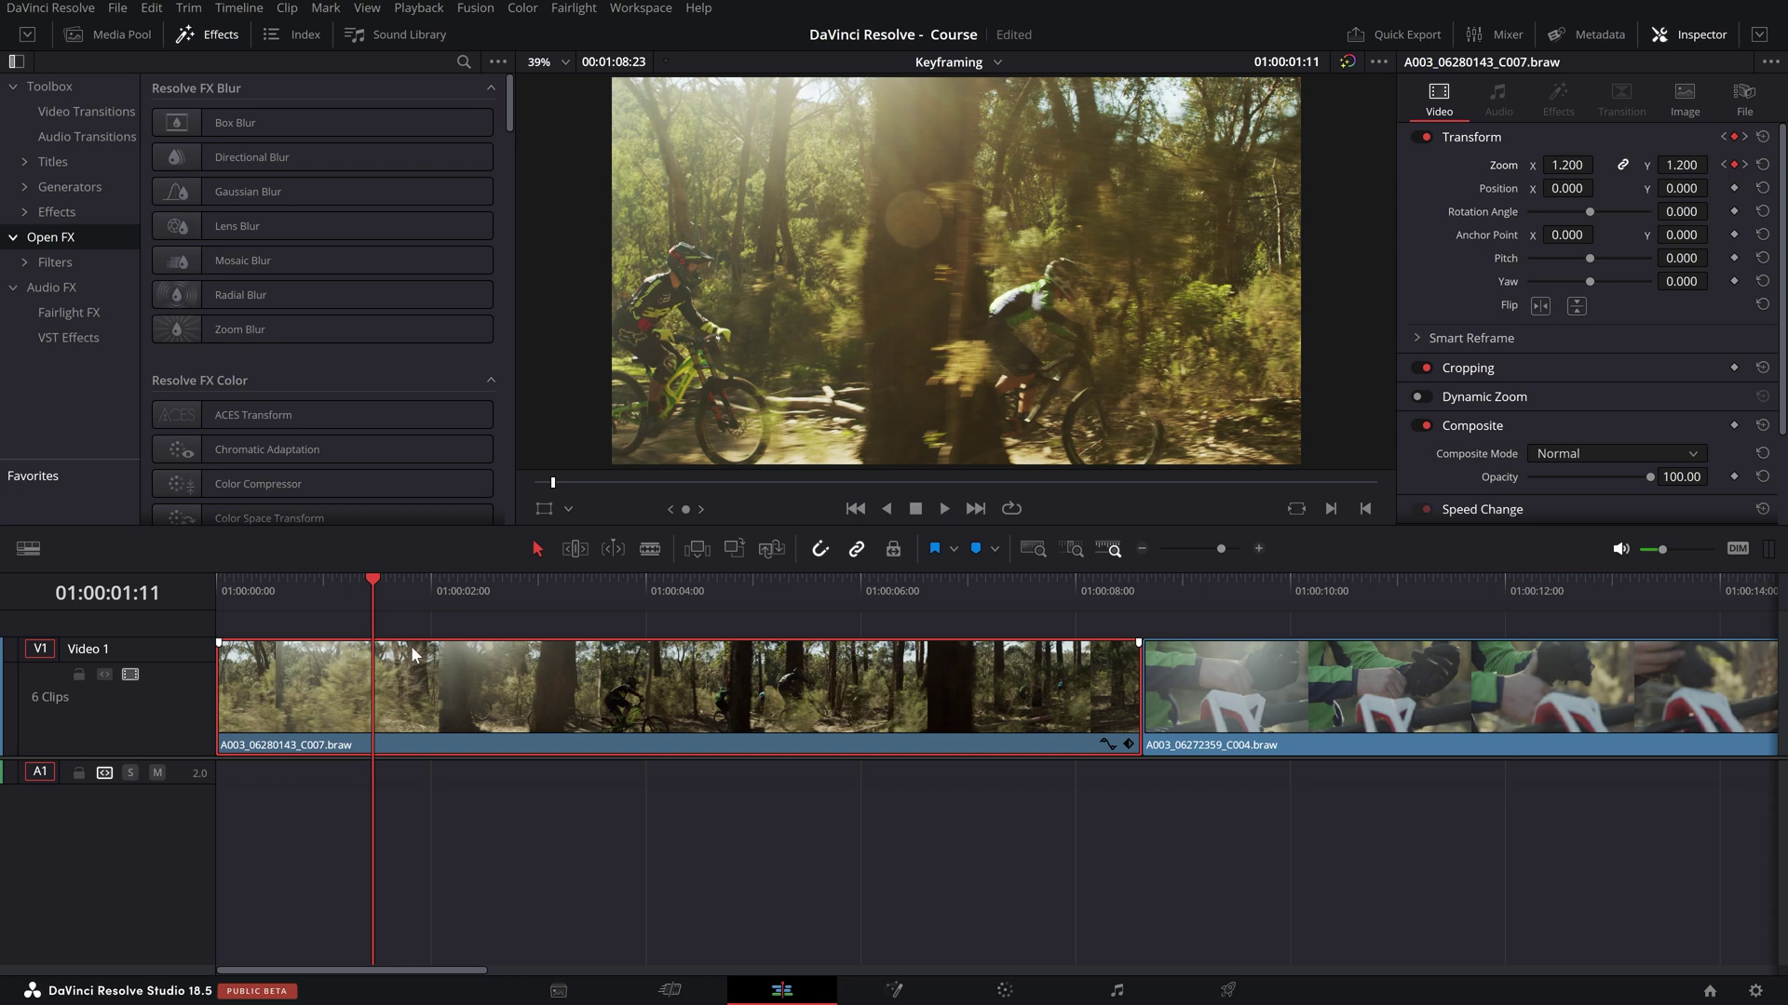
pyautogui.moveTo(368, 592)
pyautogui.mouseDown()
pyautogui.moveTo(206, 599)
pyautogui.moveTo(394, 602)
pyautogui.moveTo(374, 600)
pyautogui.mouseUp()
pyautogui.press('space')
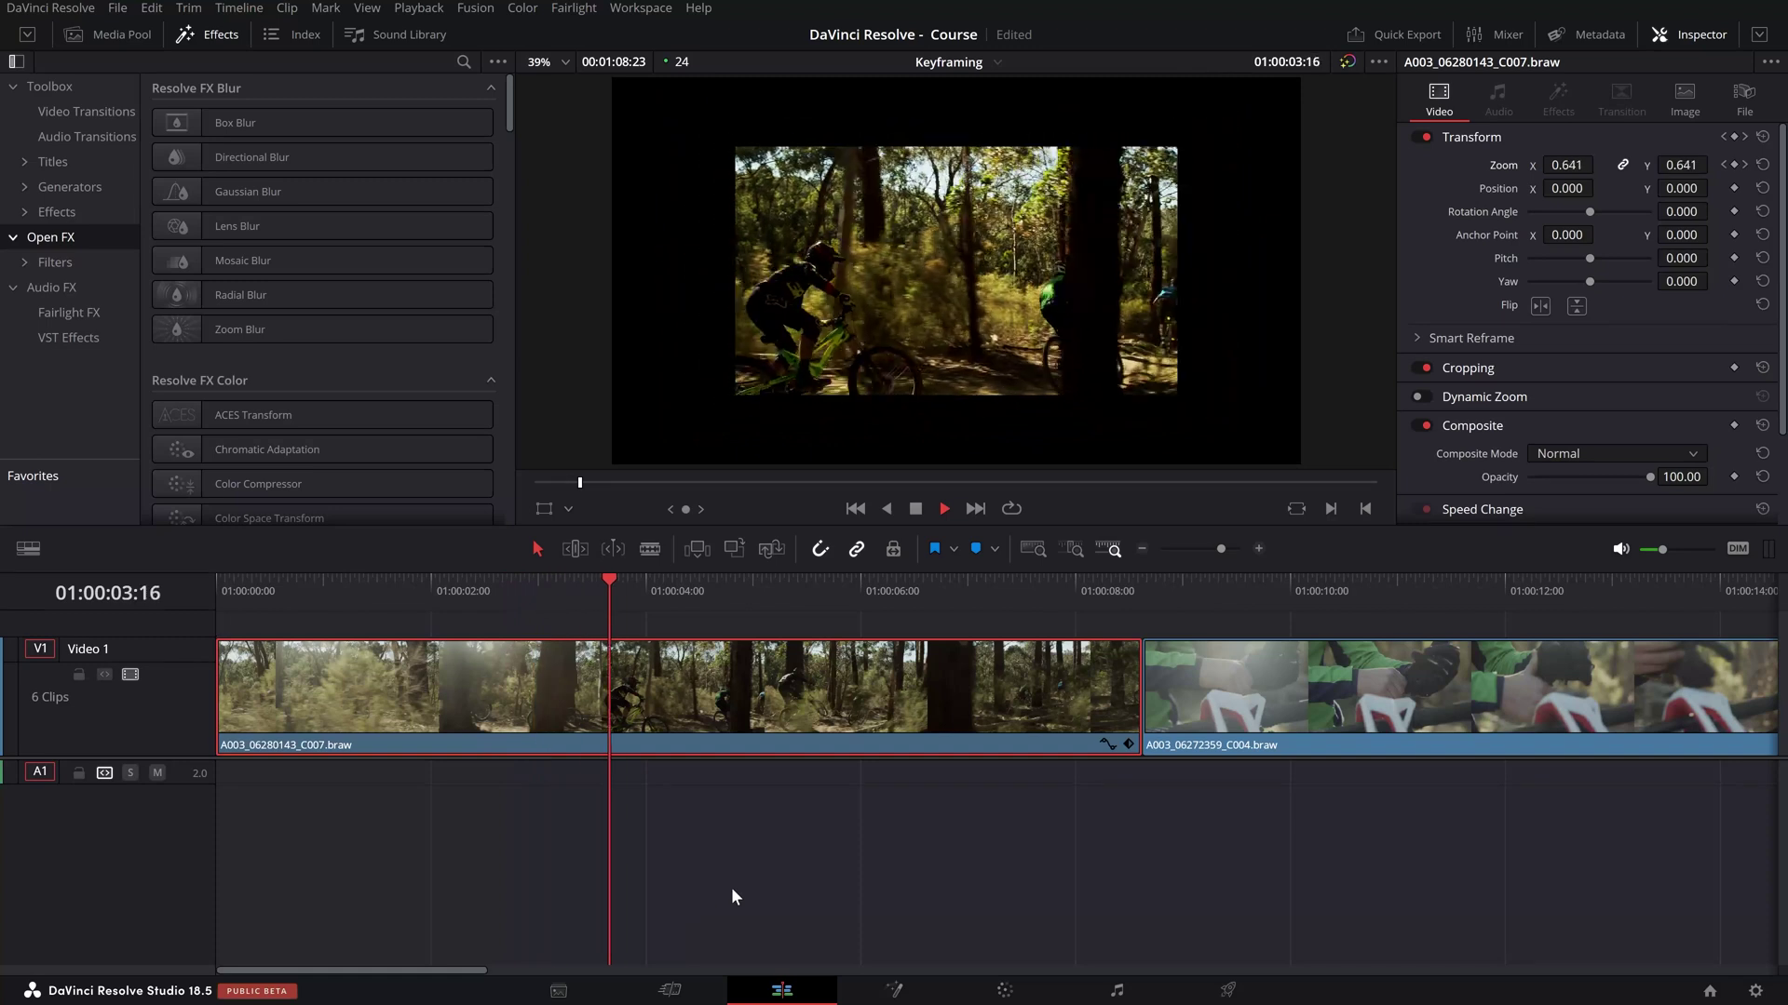
pyautogui.press('space')
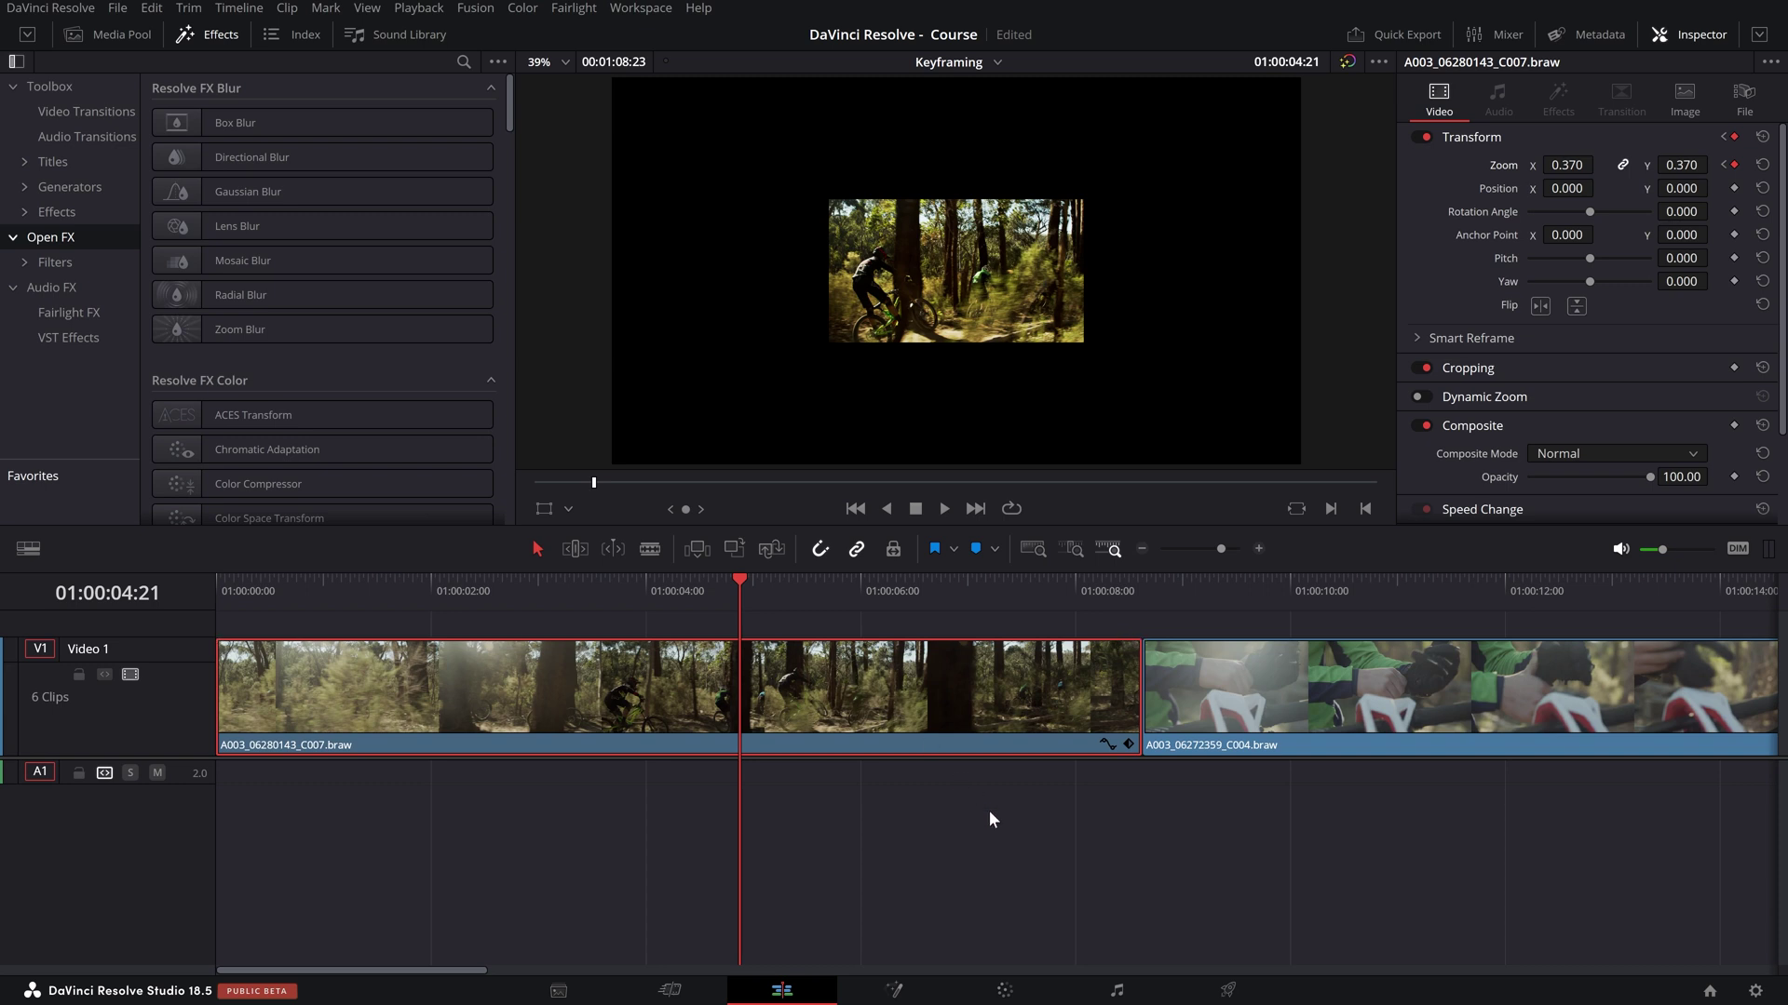
pyautogui.press('space')
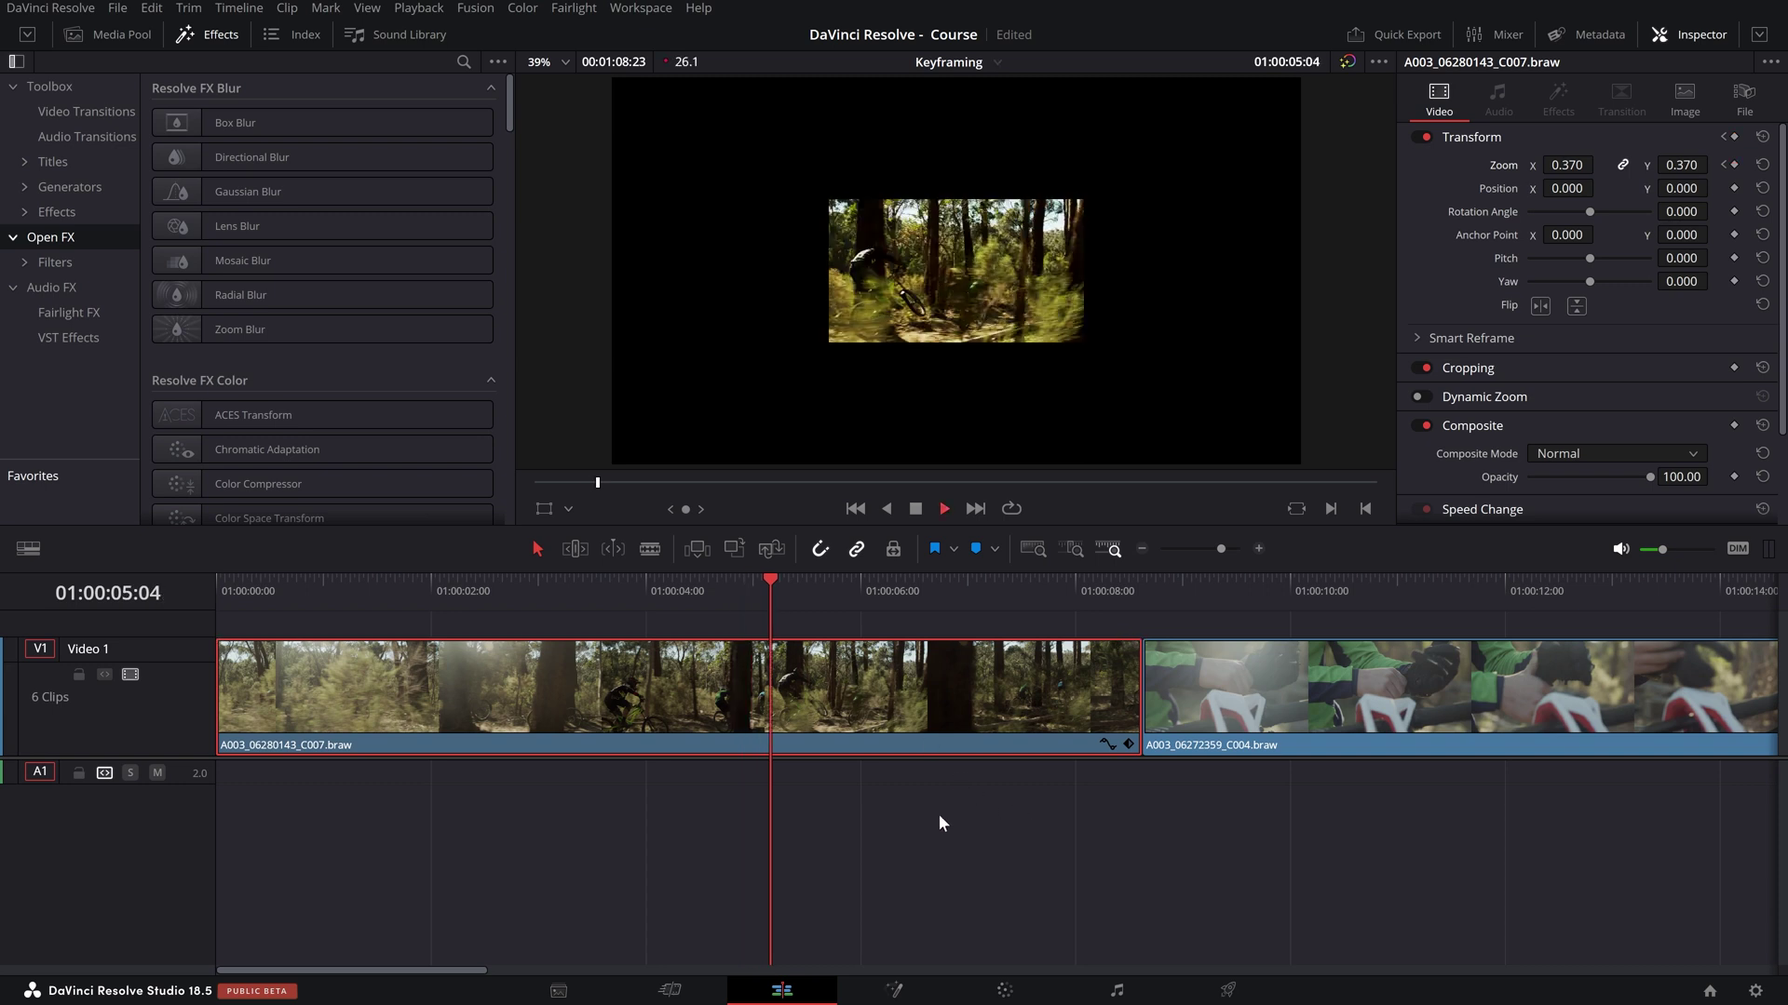
pyautogui.press('space')
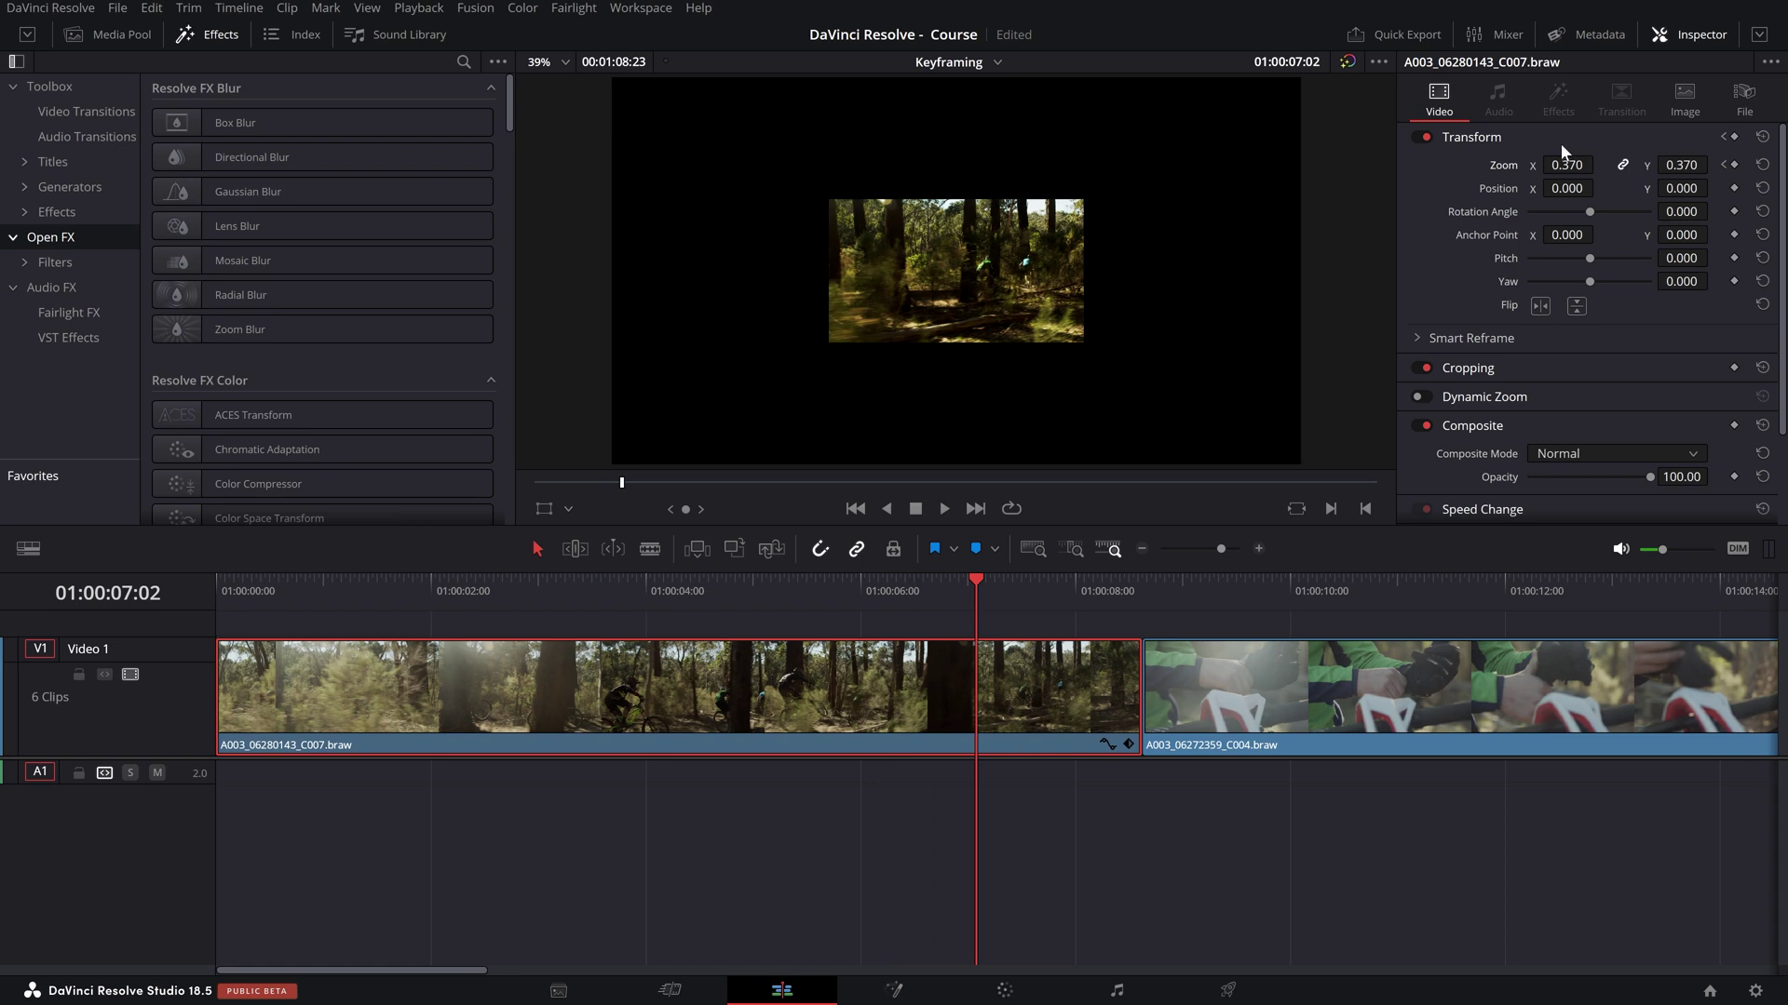
# - Return to the last zoom keyframe and replay the animation from the clip's start
pyautogui.click(1723, 165)
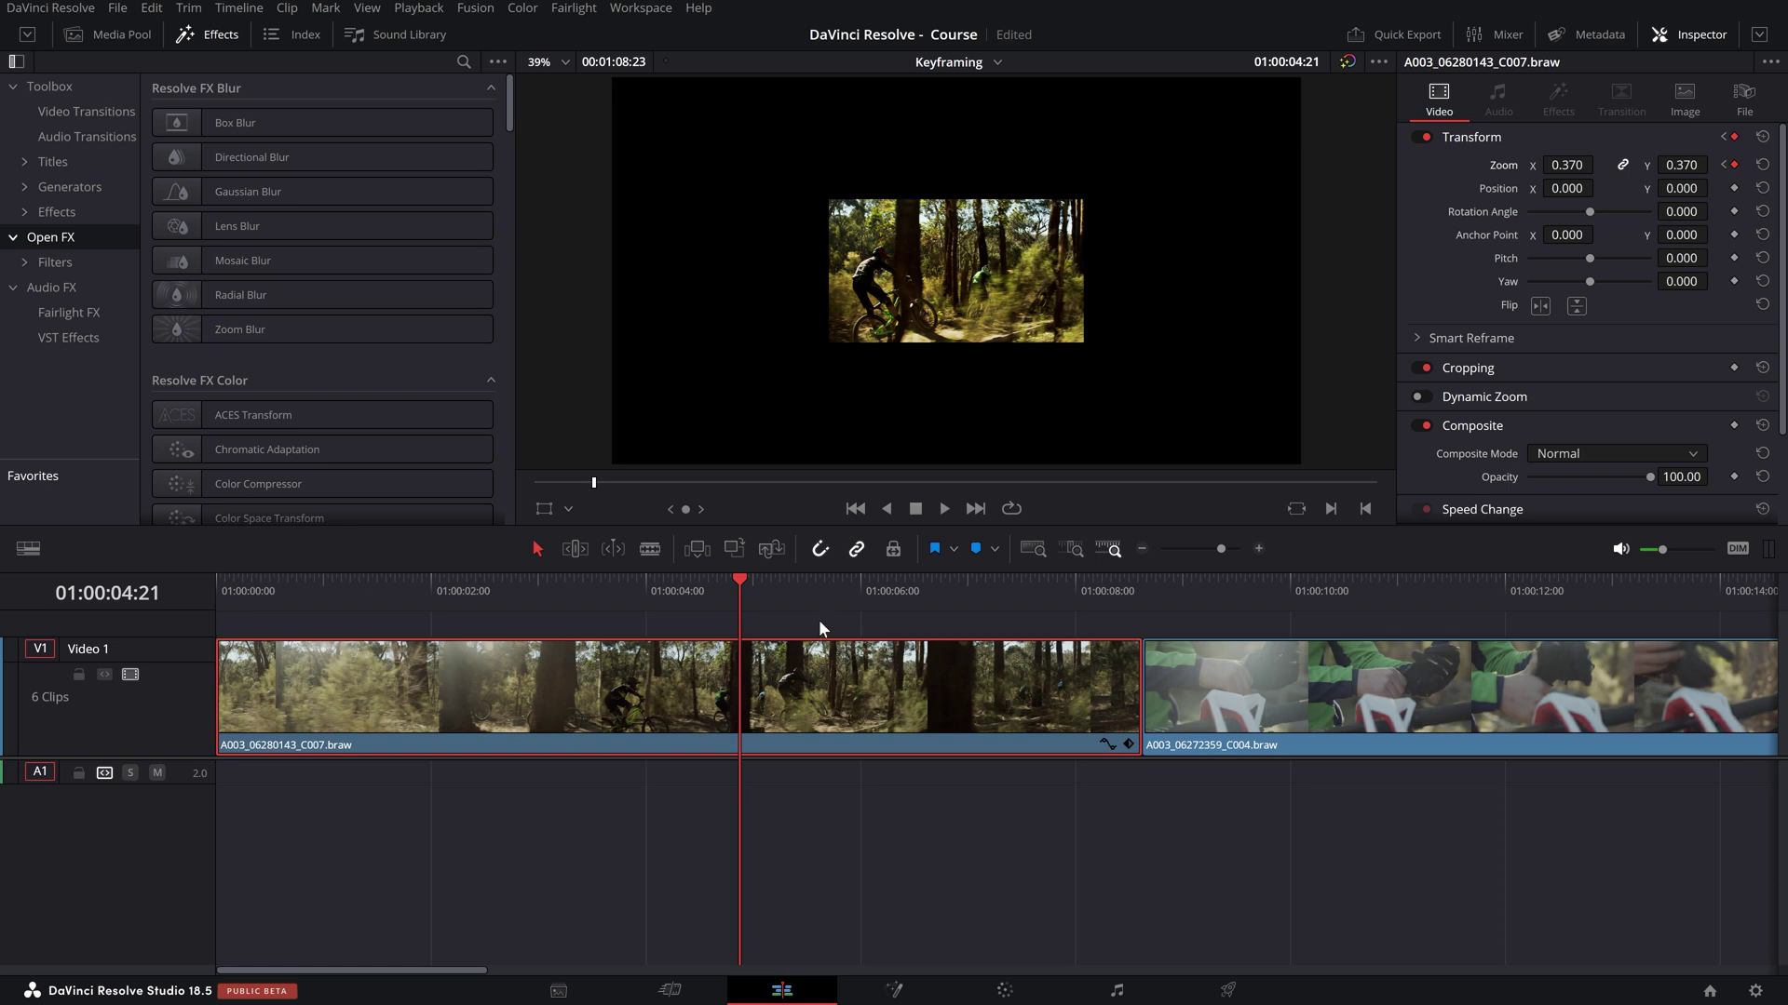
pyautogui.press('Home')
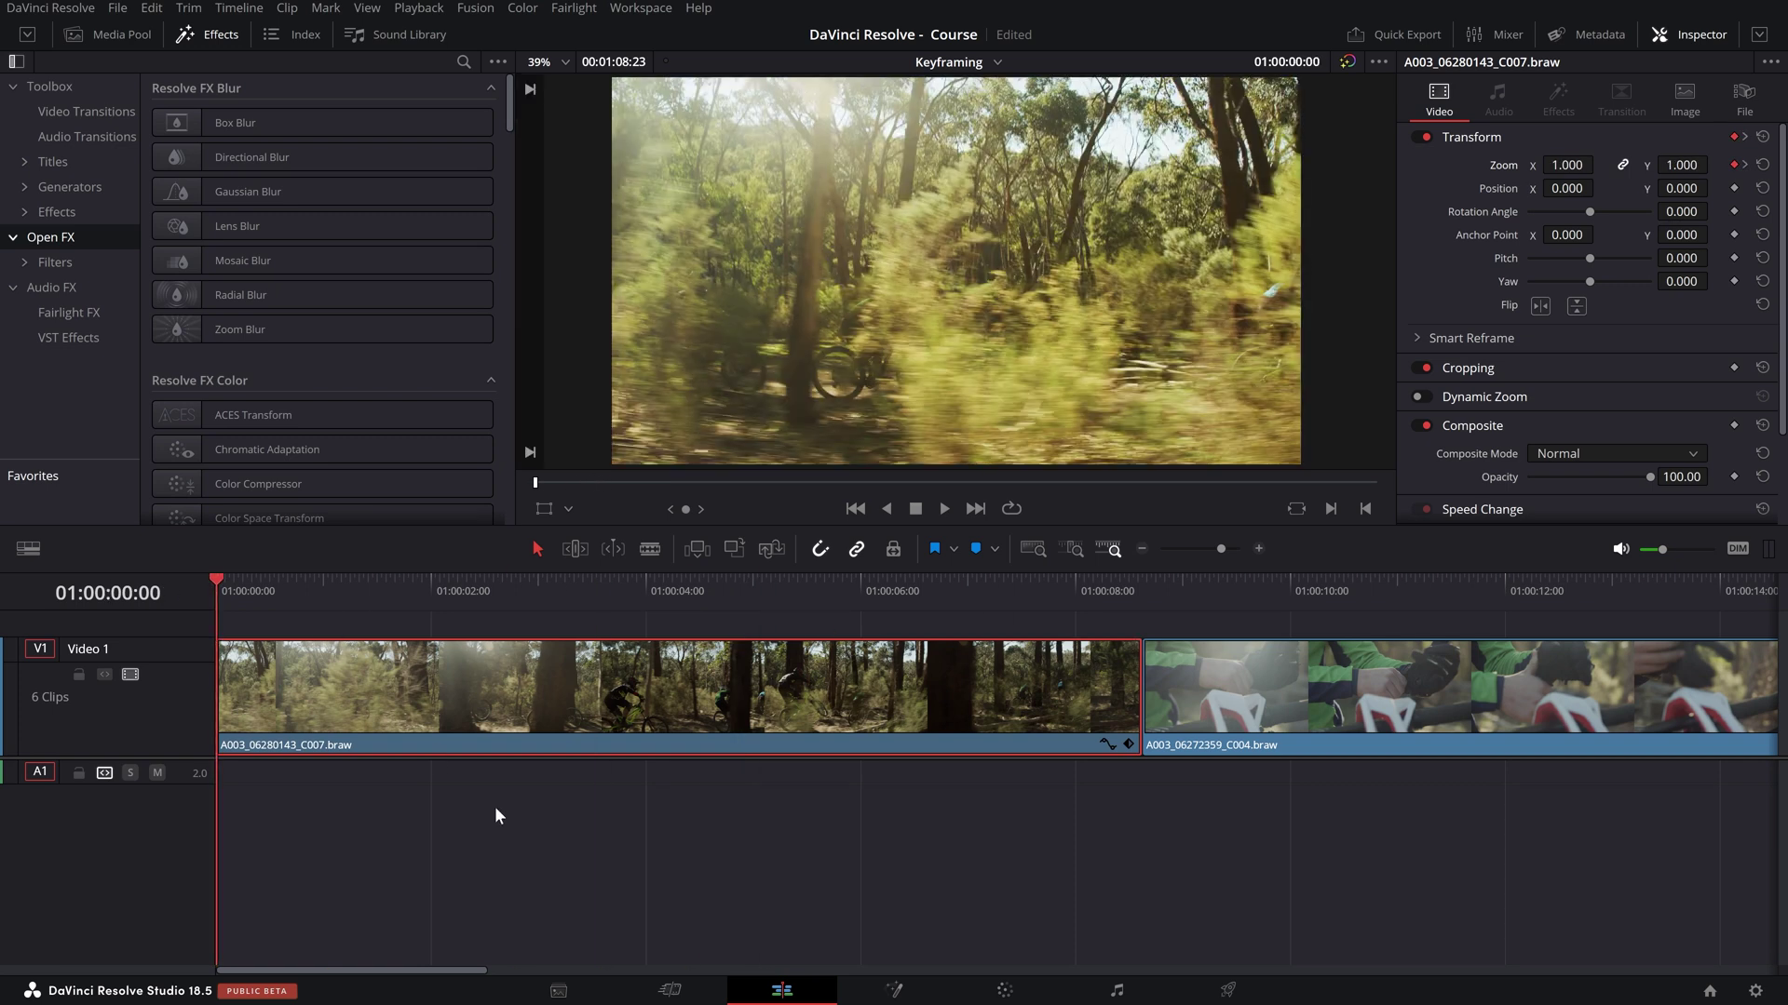
pyautogui.press('space')
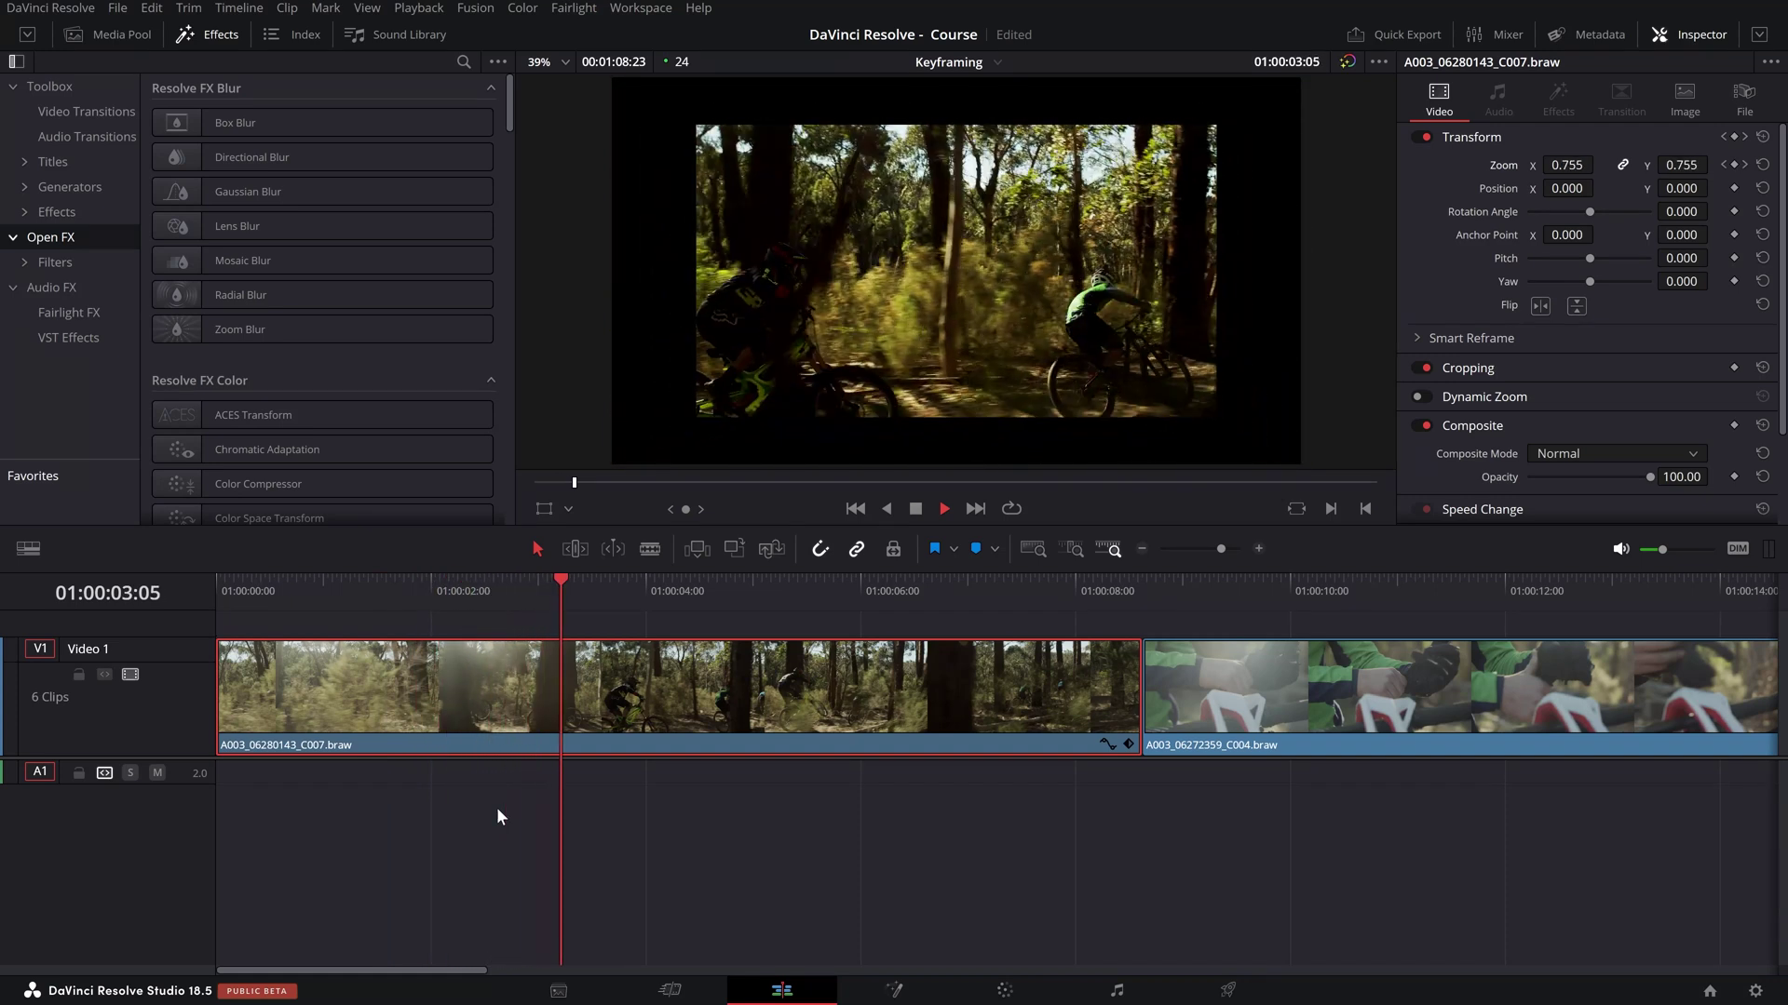
pyautogui.press('space')
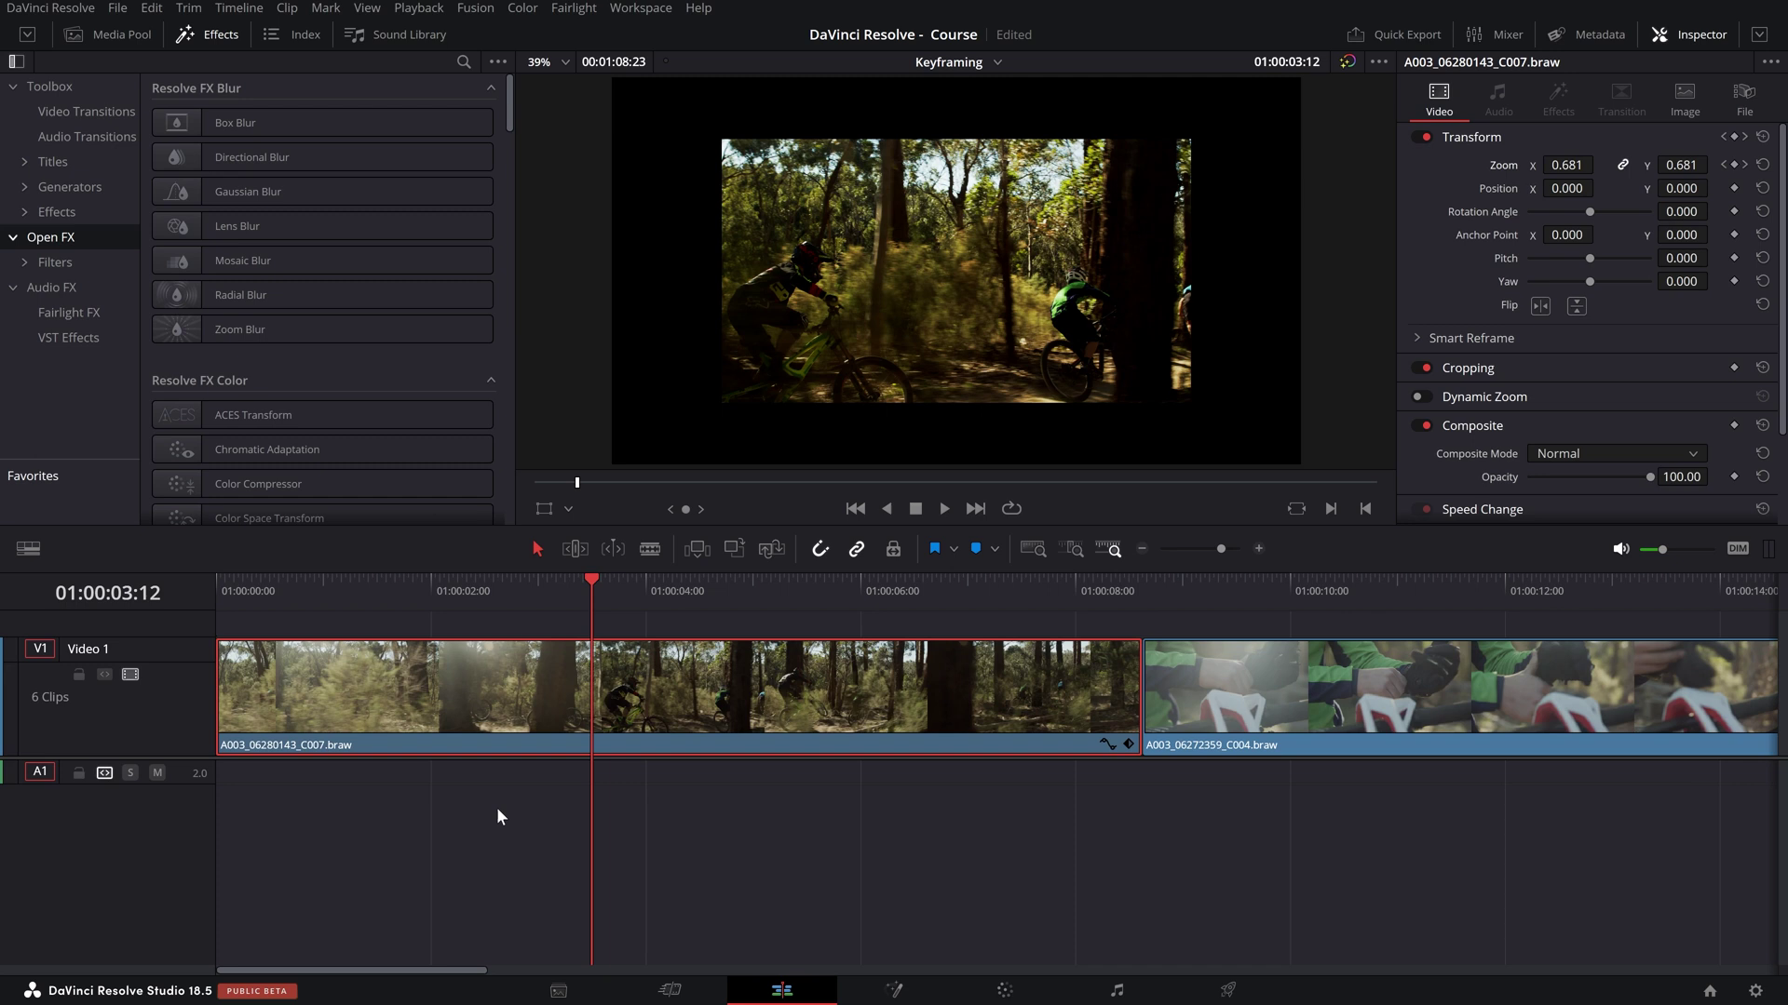
pyautogui.press('space')
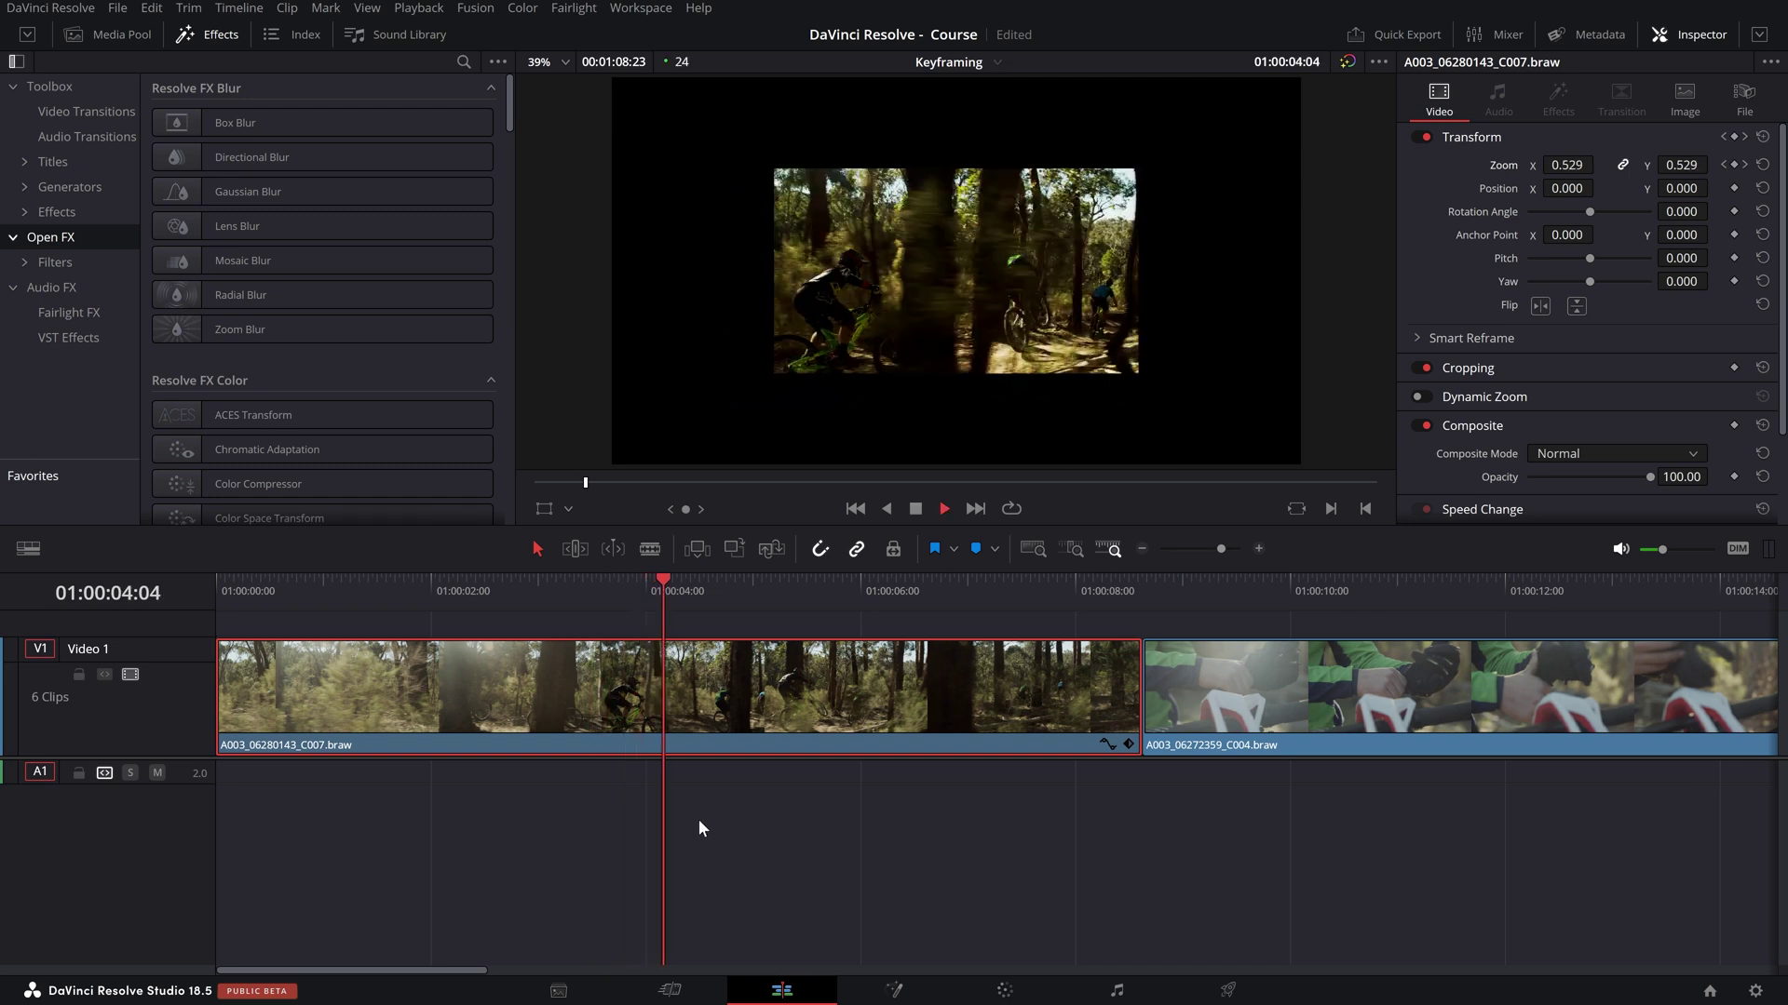
pyautogui.press('space')
# - Show the clip's keyframe track in the timeline and play the clip from the start
pyautogui.moveTo(875, 619); pyautogui.dragTo(390, 607)
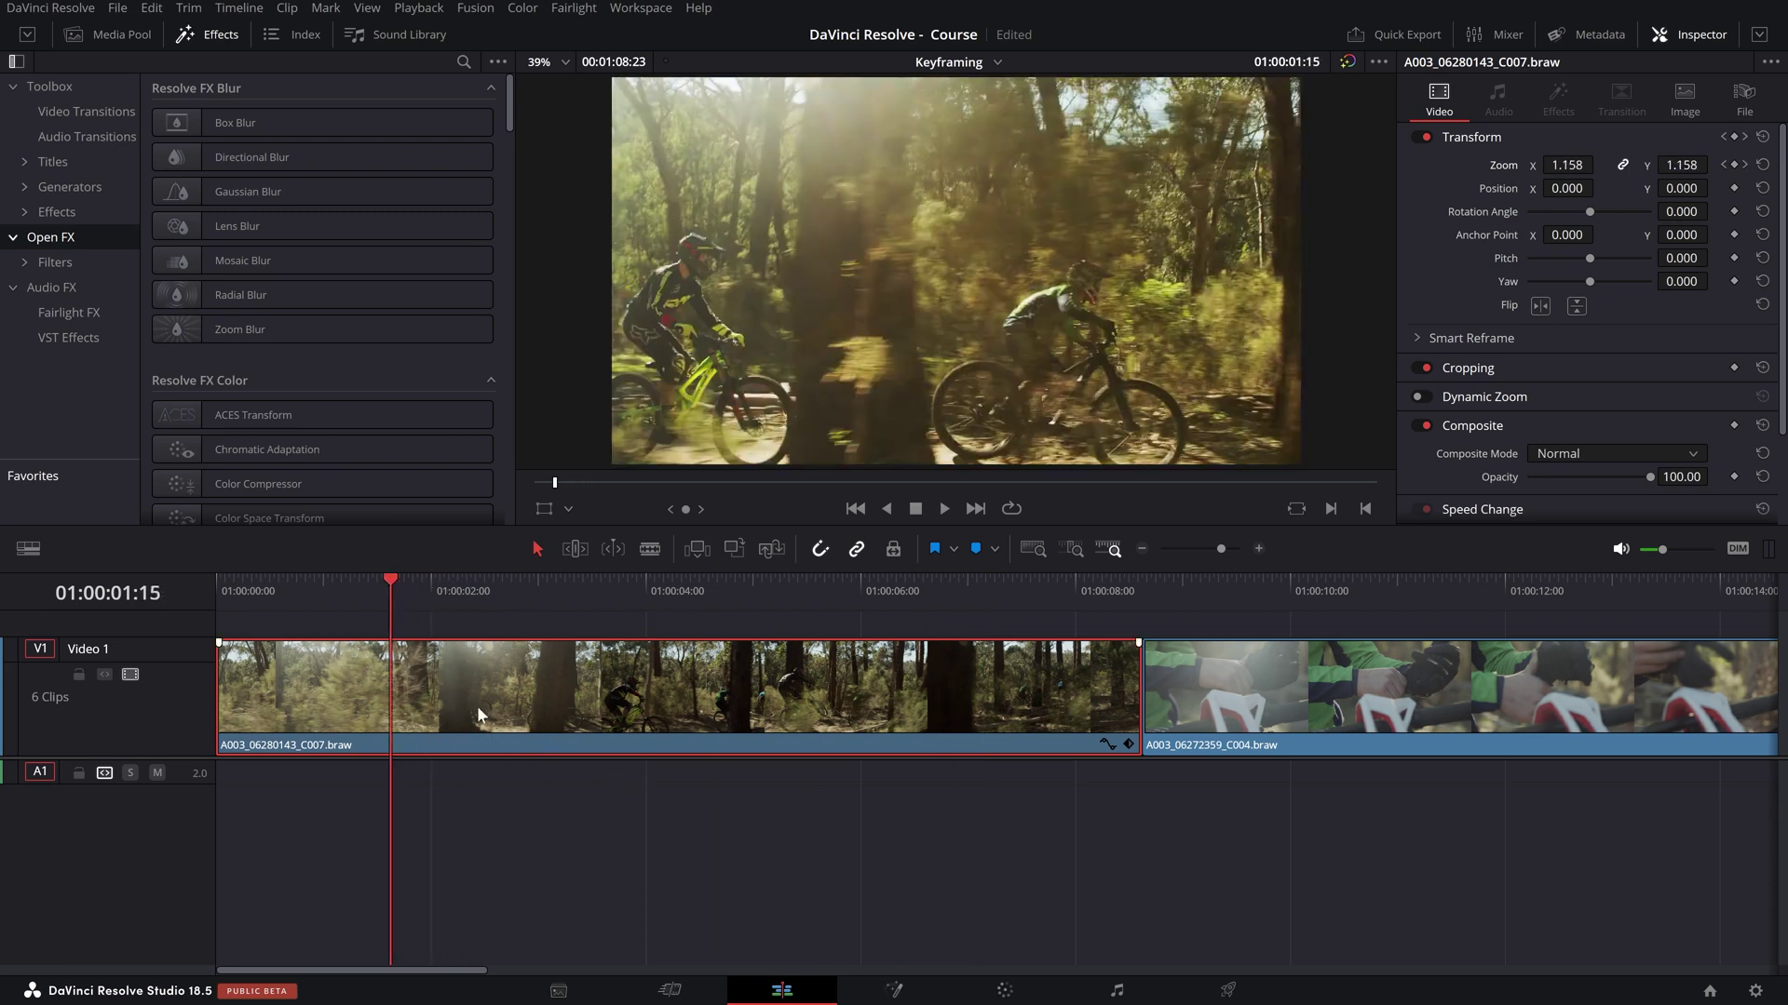
pyautogui.moveTo(395, 607); pyautogui.dragTo(287, 592)
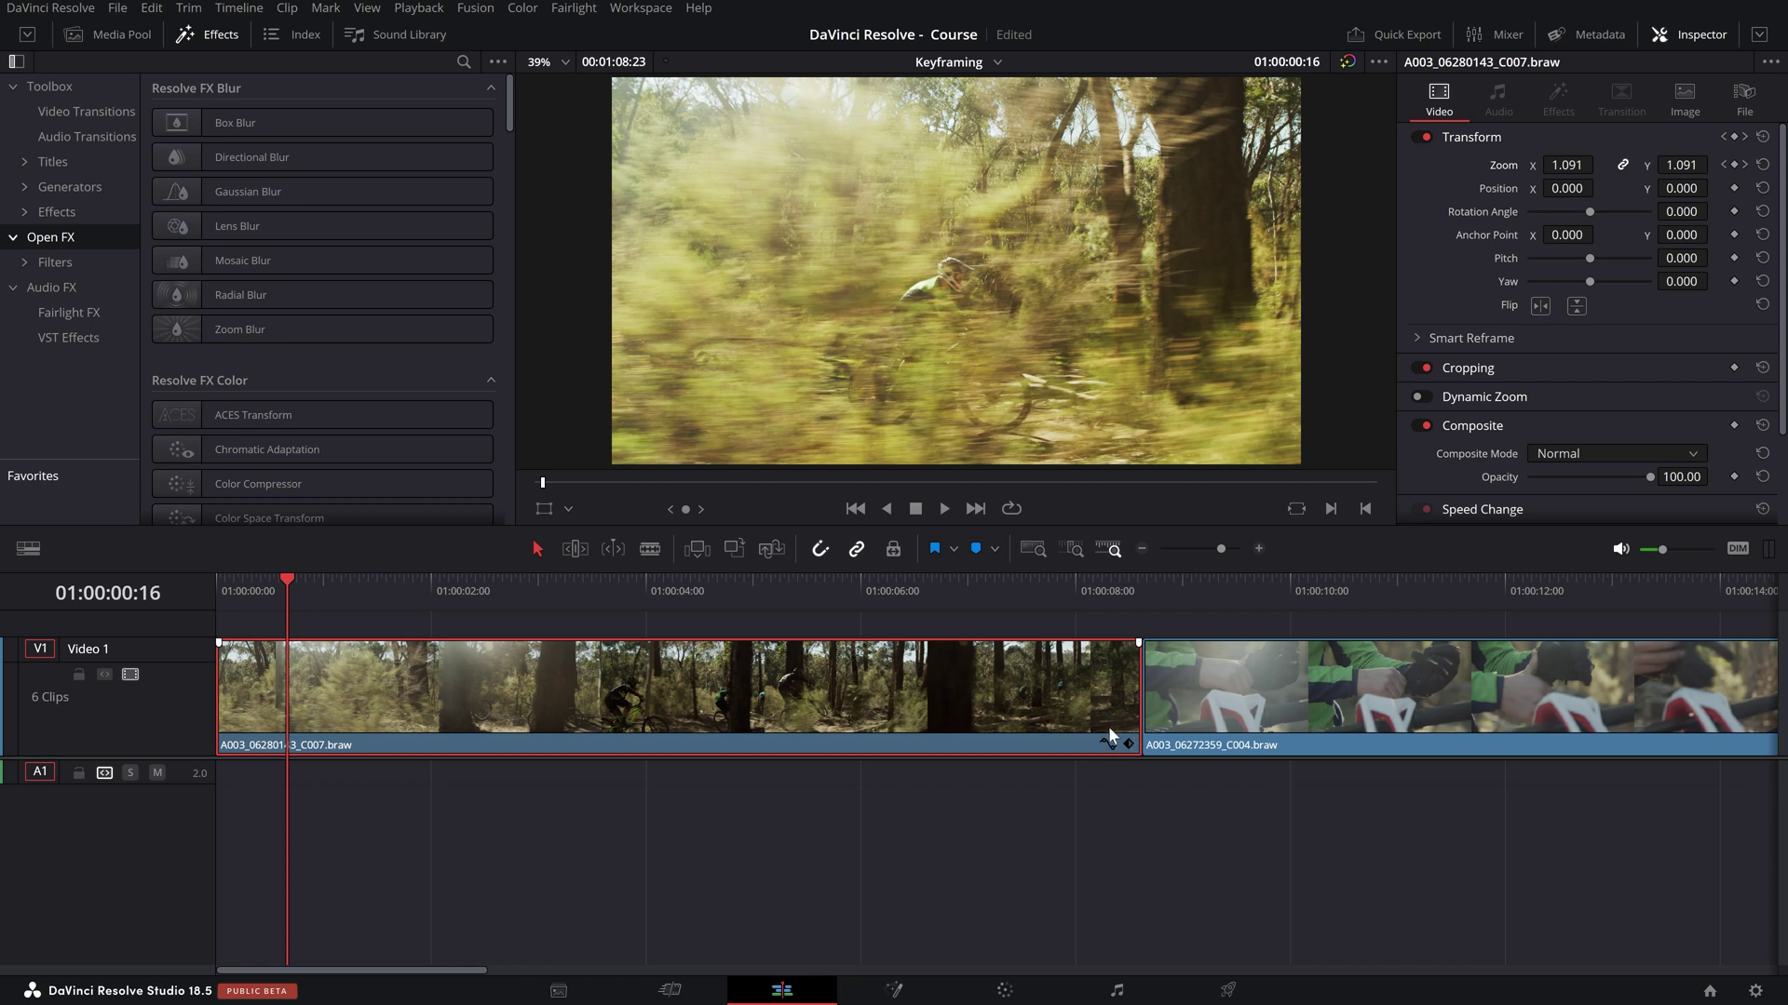
pyautogui.click(1128, 744)
pyautogui.moveTo(261, 588); pyautogui.dragTo(200, 594)
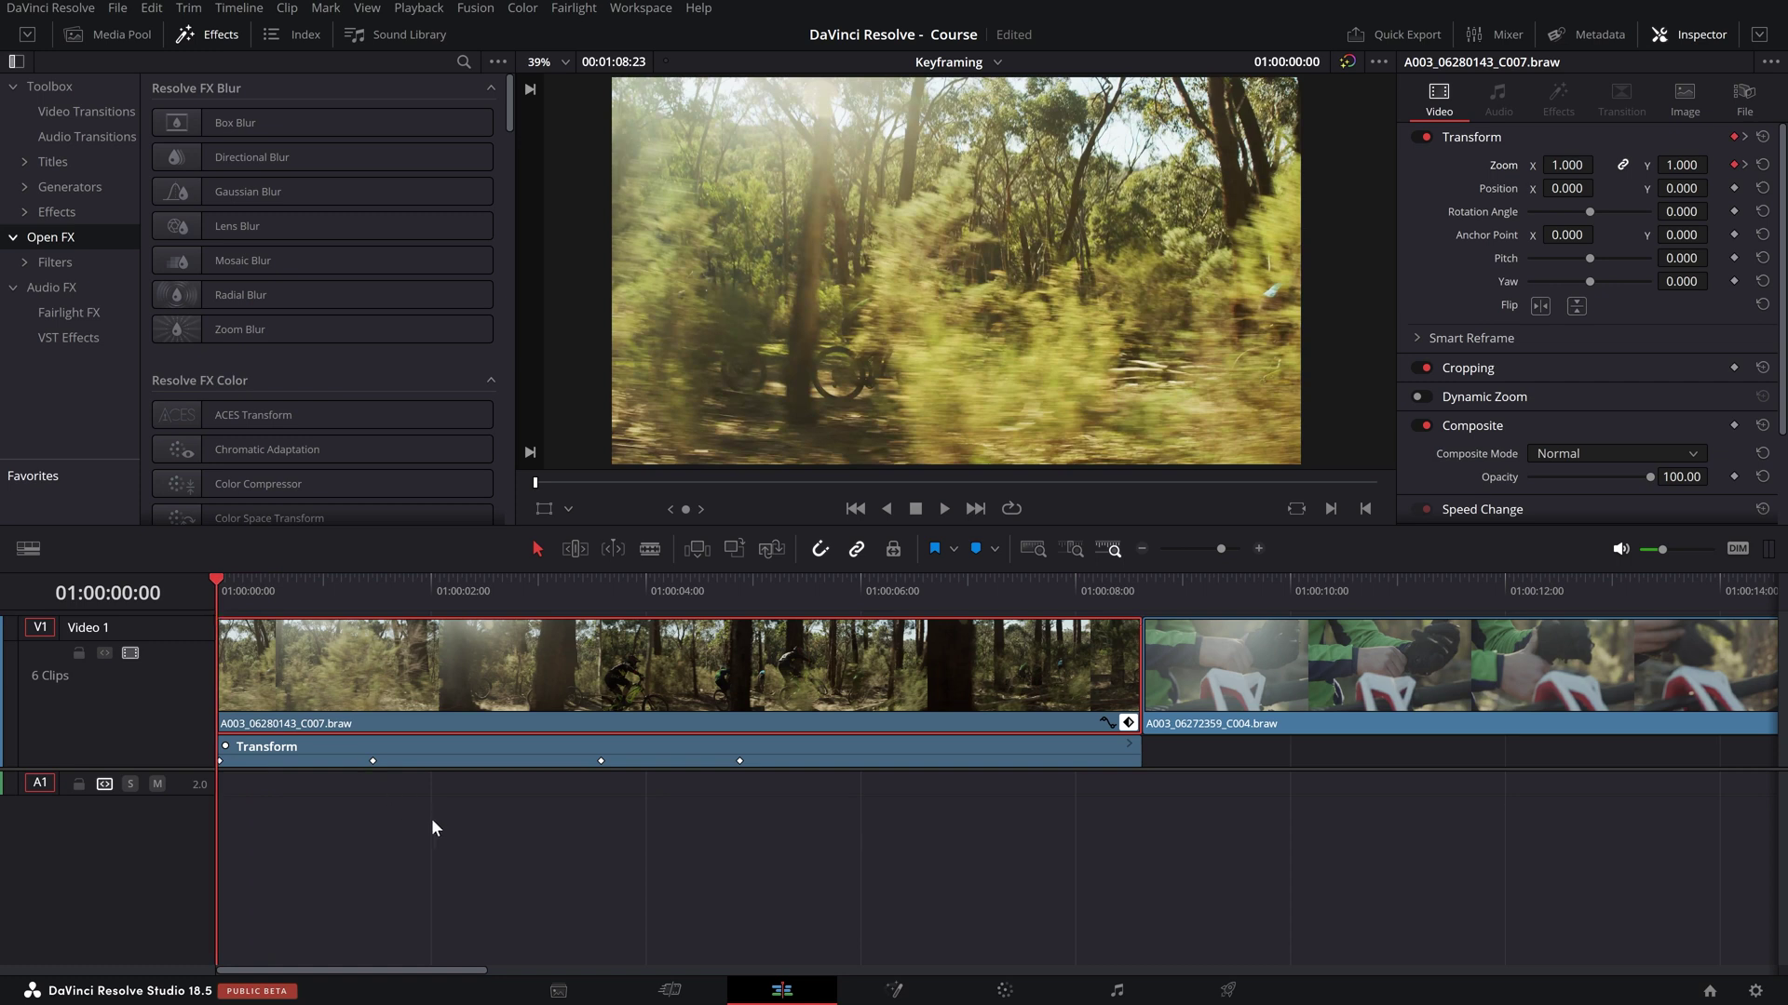
pyautogui.press('space')
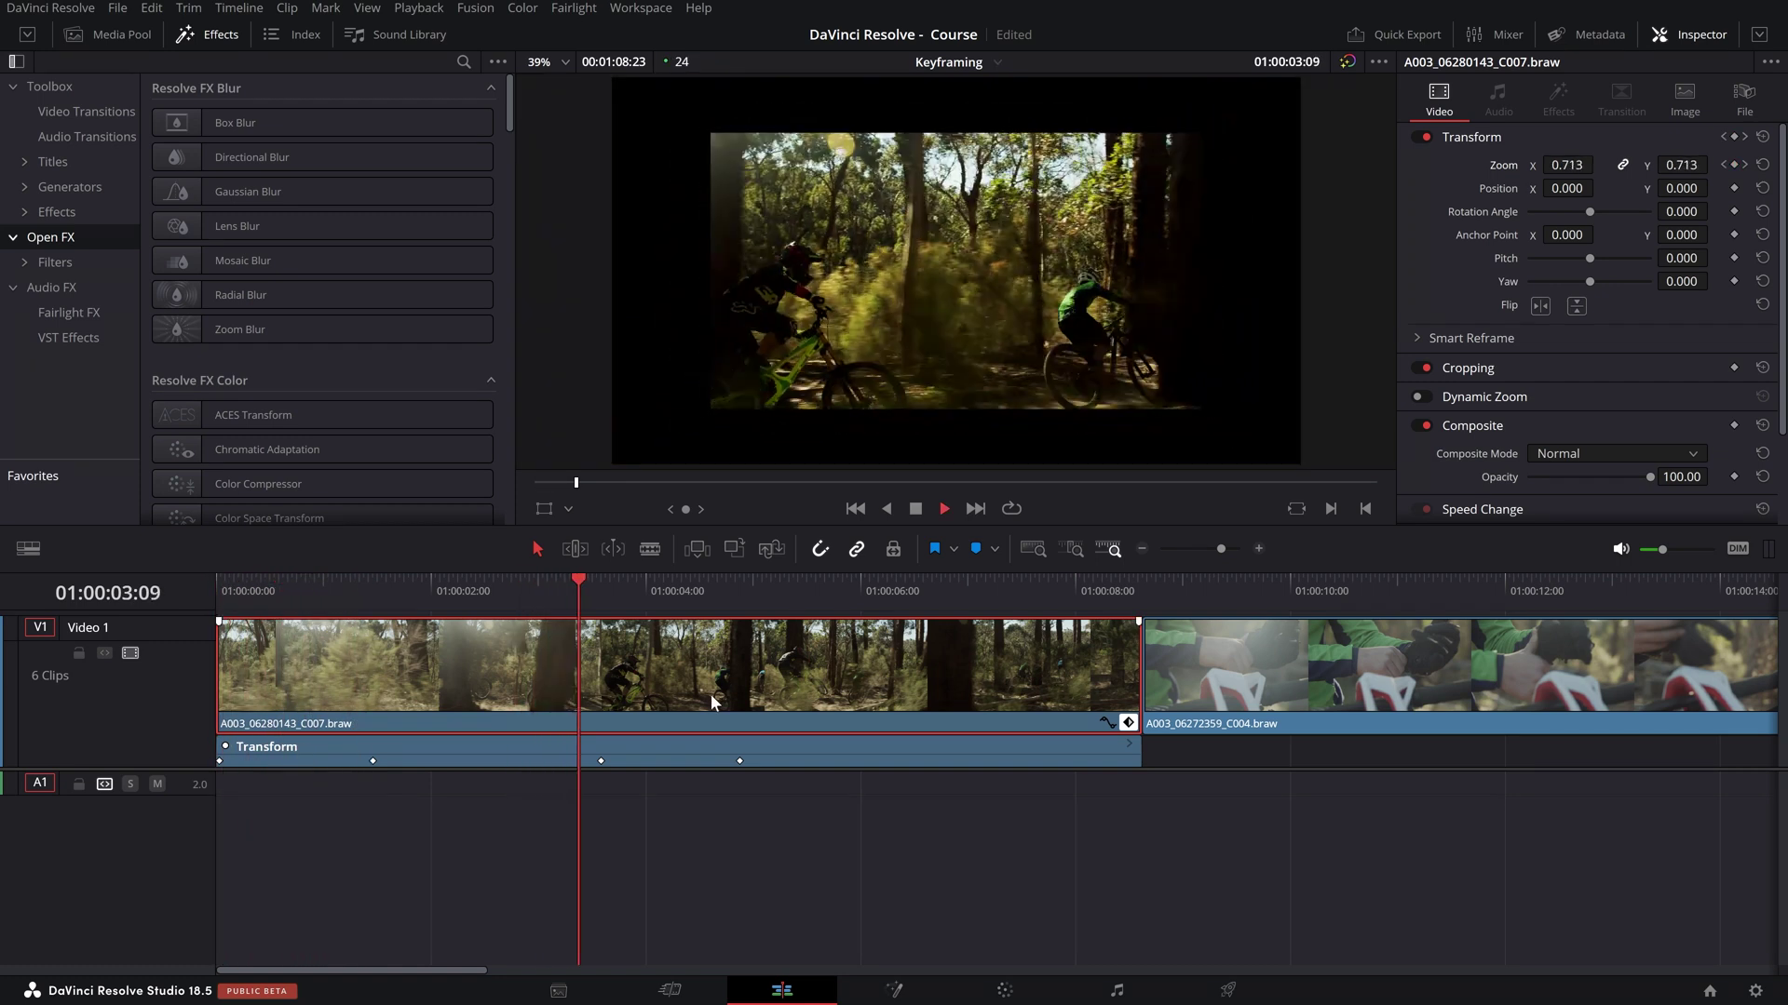
# - Replay the clip's zoom animation from the start of the timeline
pyautogui.press('space')
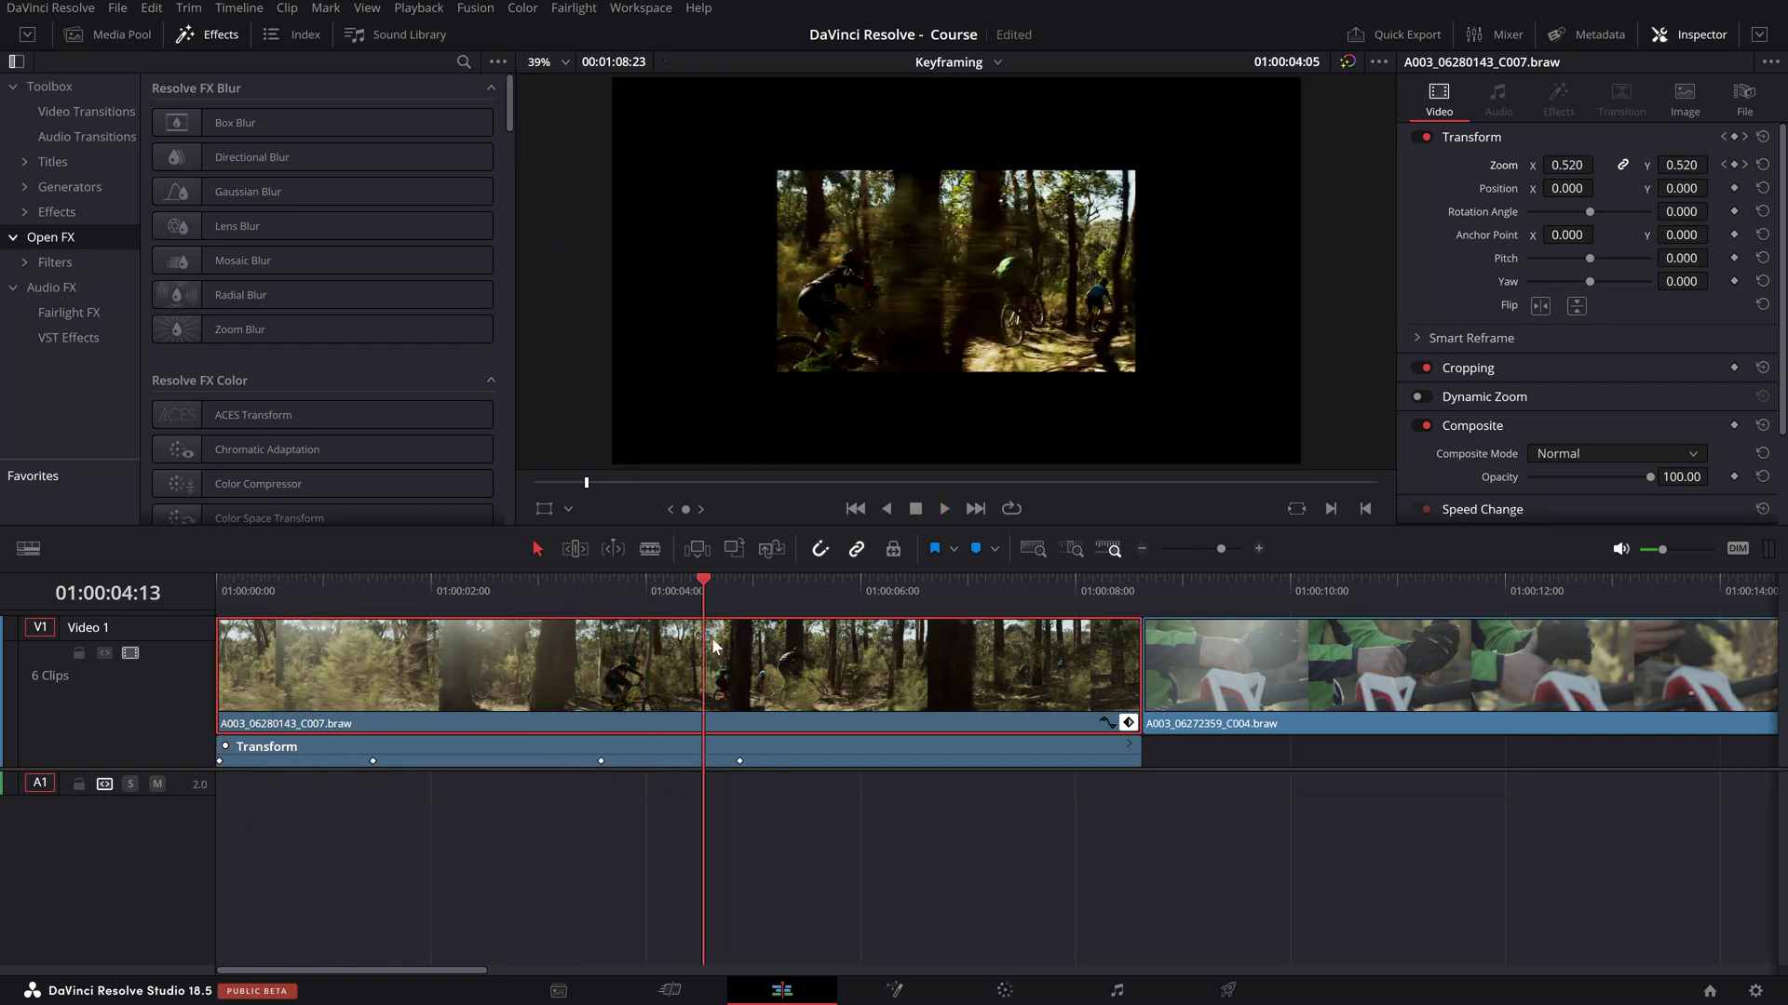
pyautogui.press('Home')
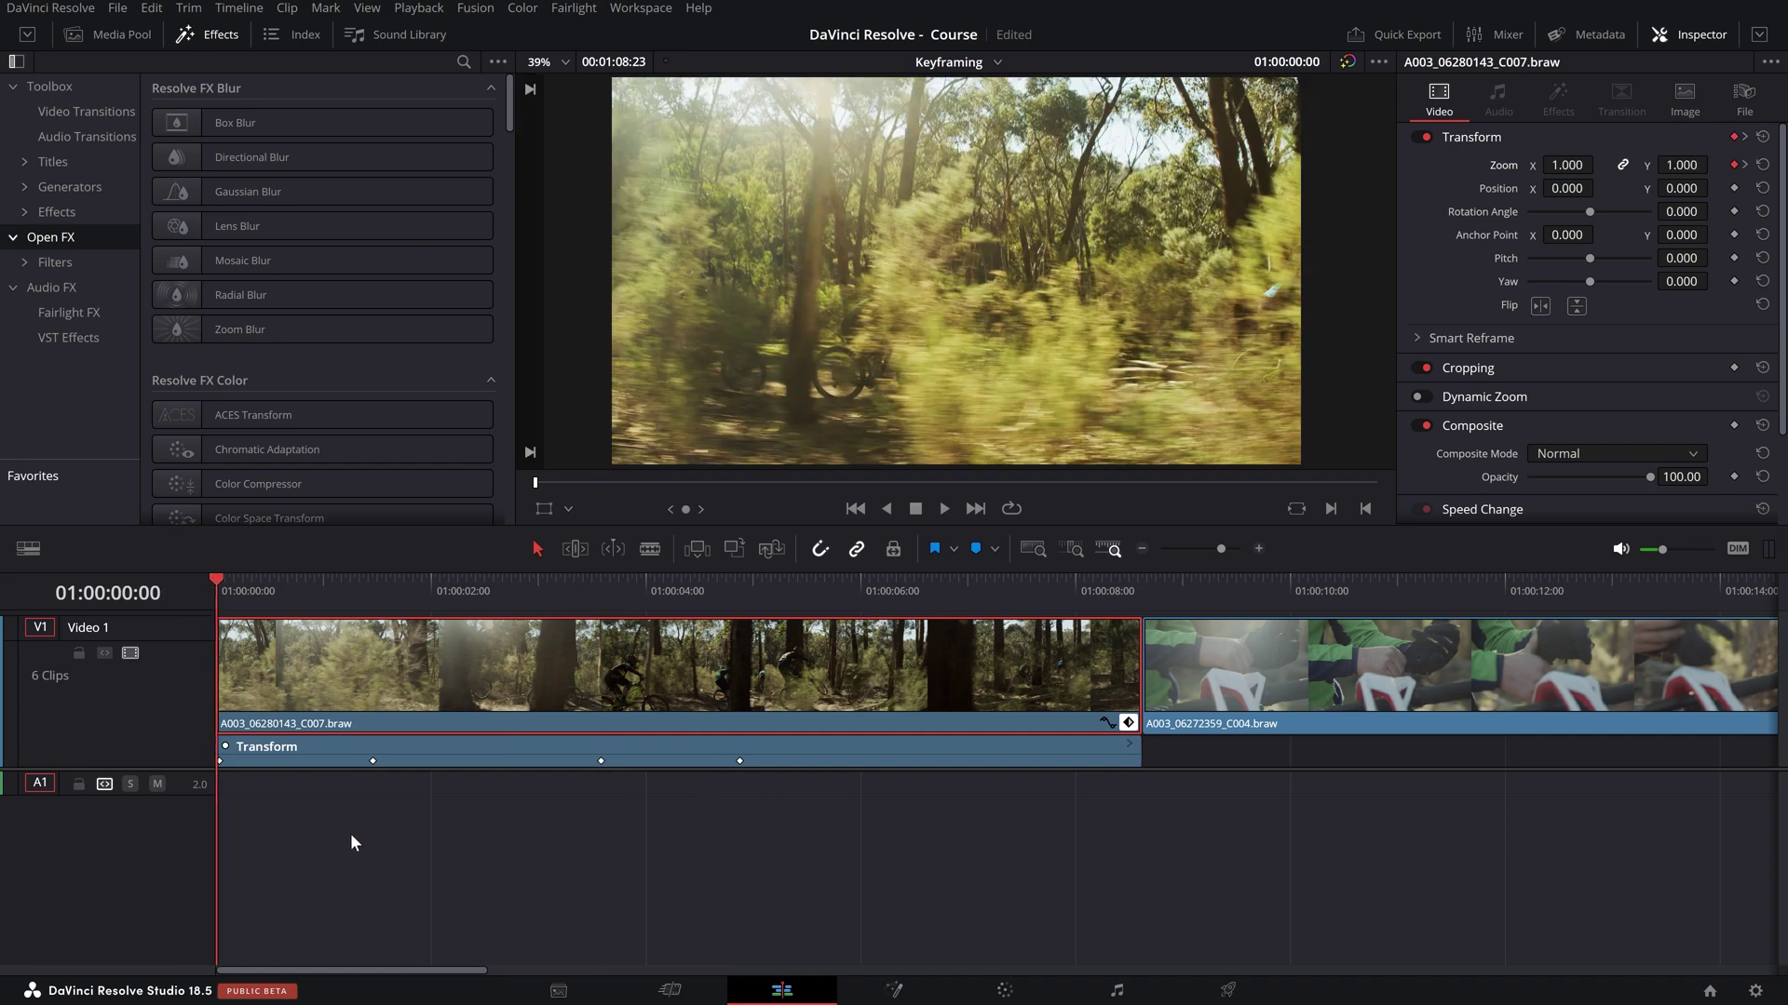
pyautogui.press('space')
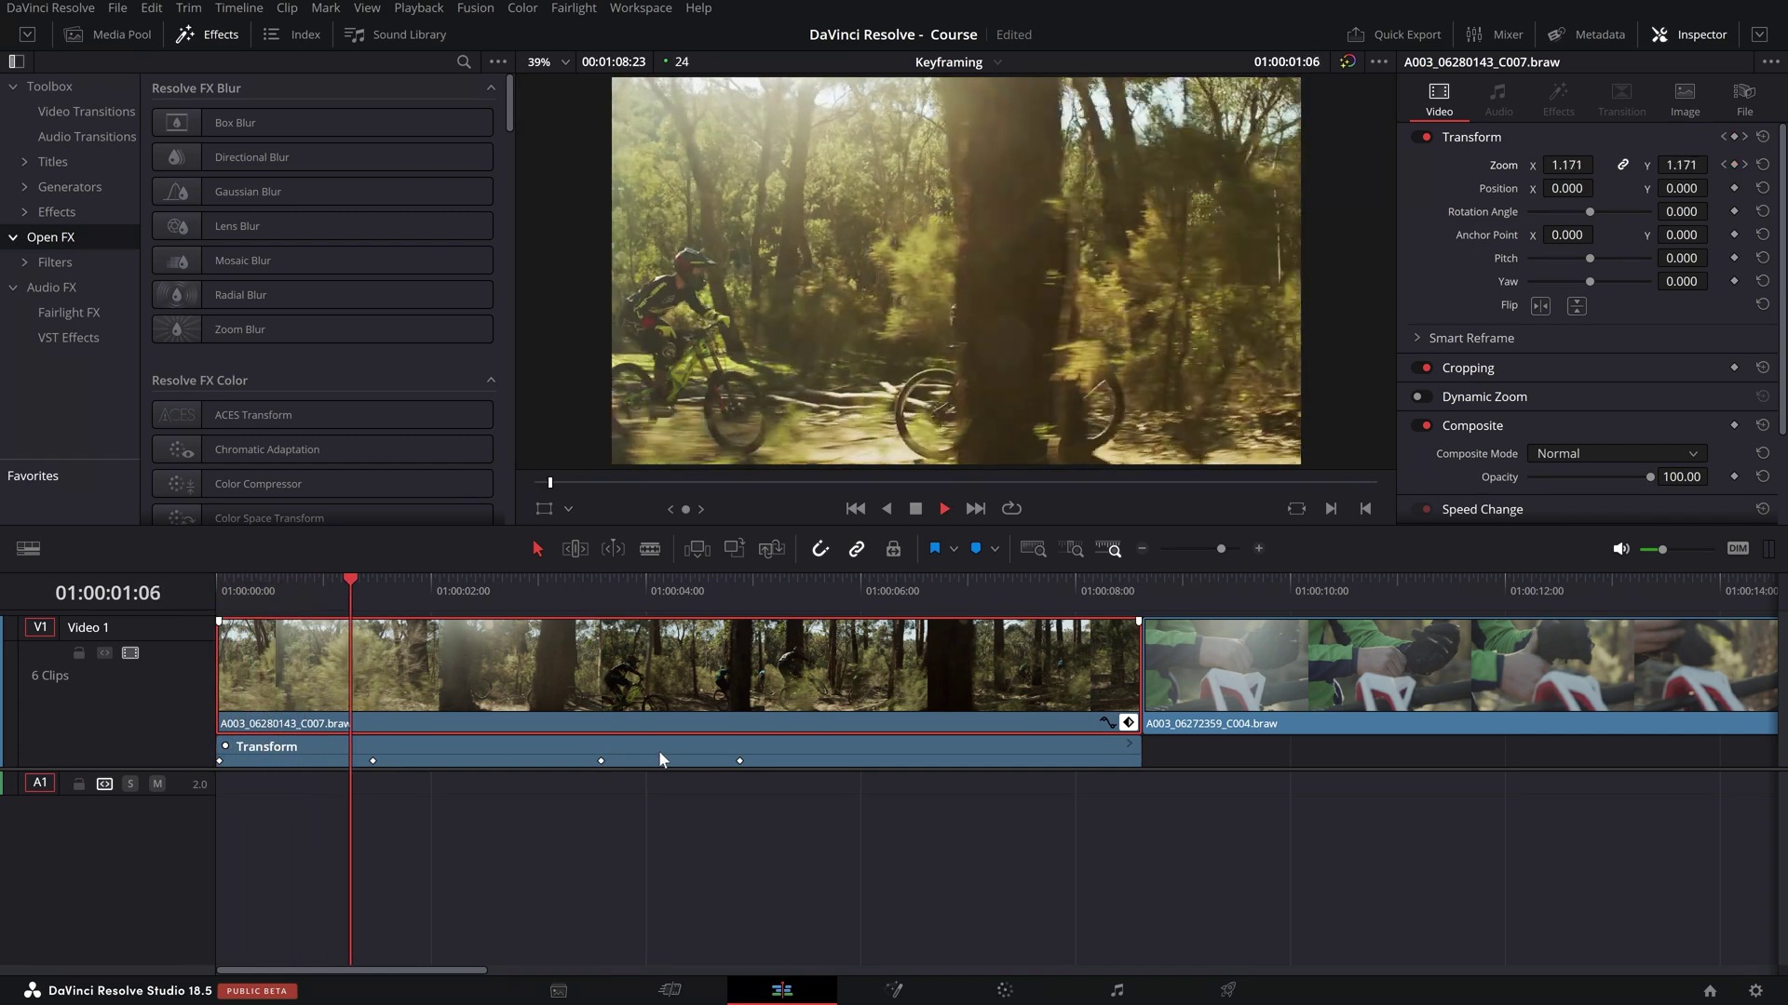
pyautogui.press('space')
# - Scrub from the second keyframe through the third at 01:00:03:14 to the last one at 01:00:04:21
pyautogui.moveTo(371, 599); pyautogui.dragTo(602, 629)
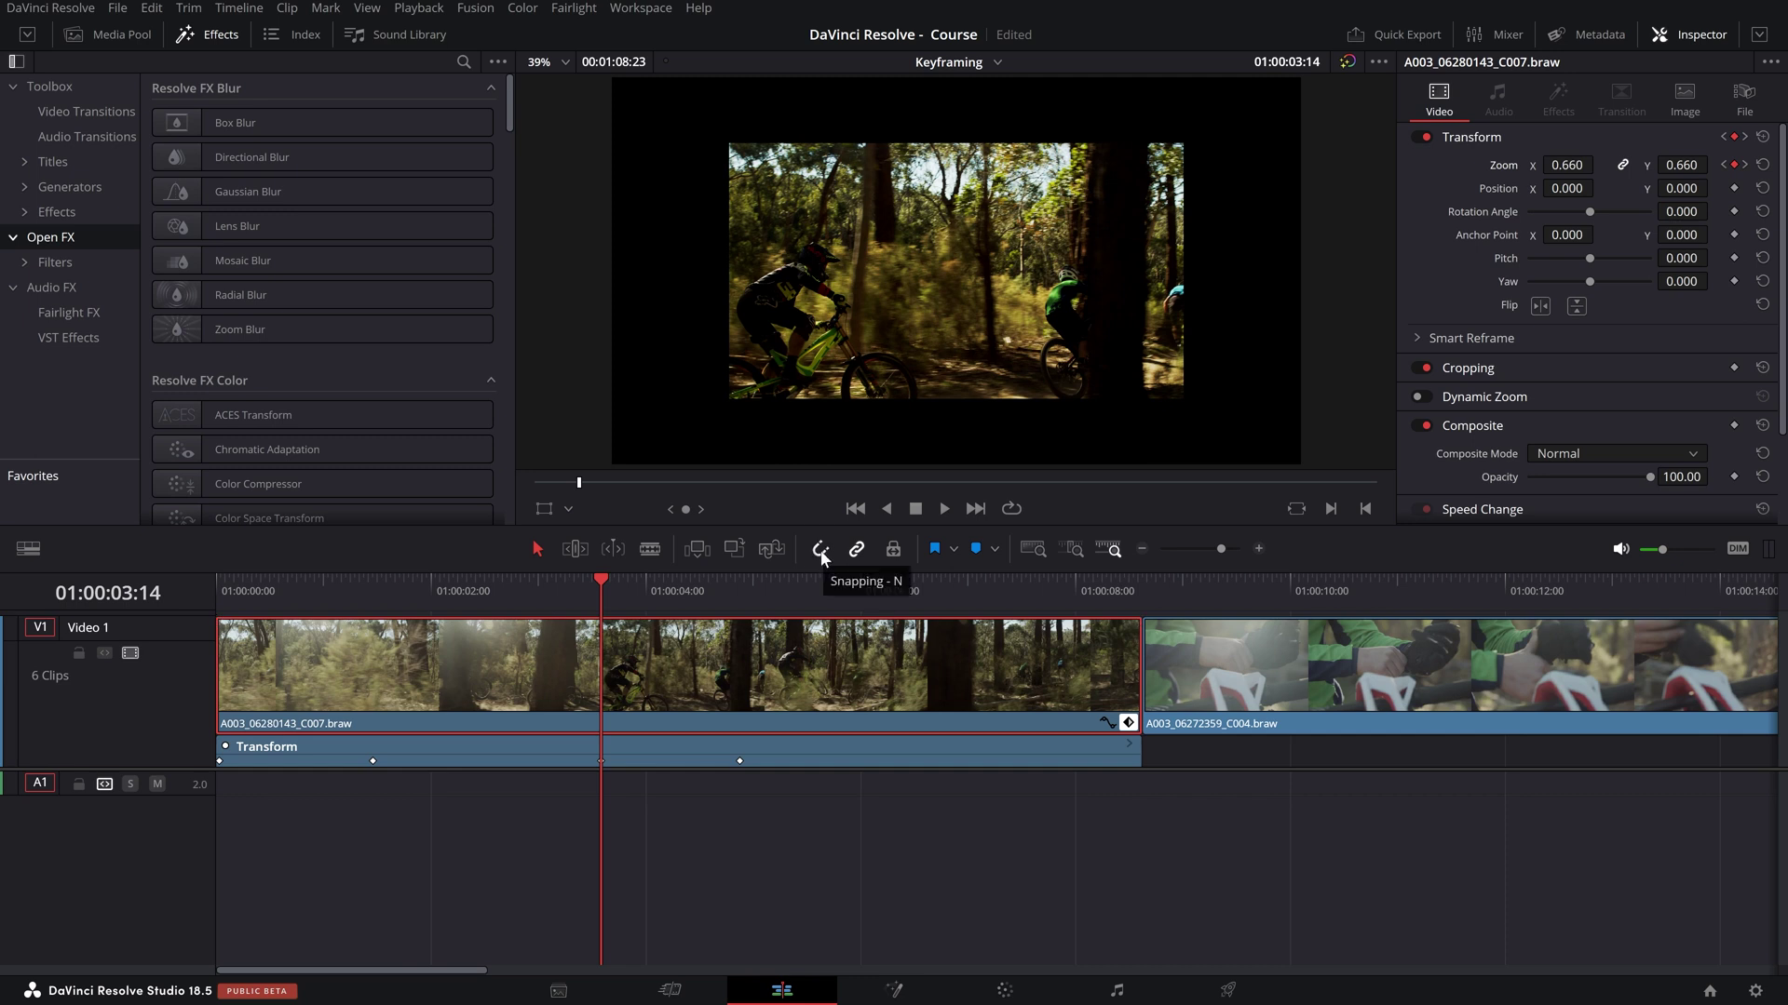
pyautogui.moveTo(599, 587); pyautogui.dragTo(706, 613)
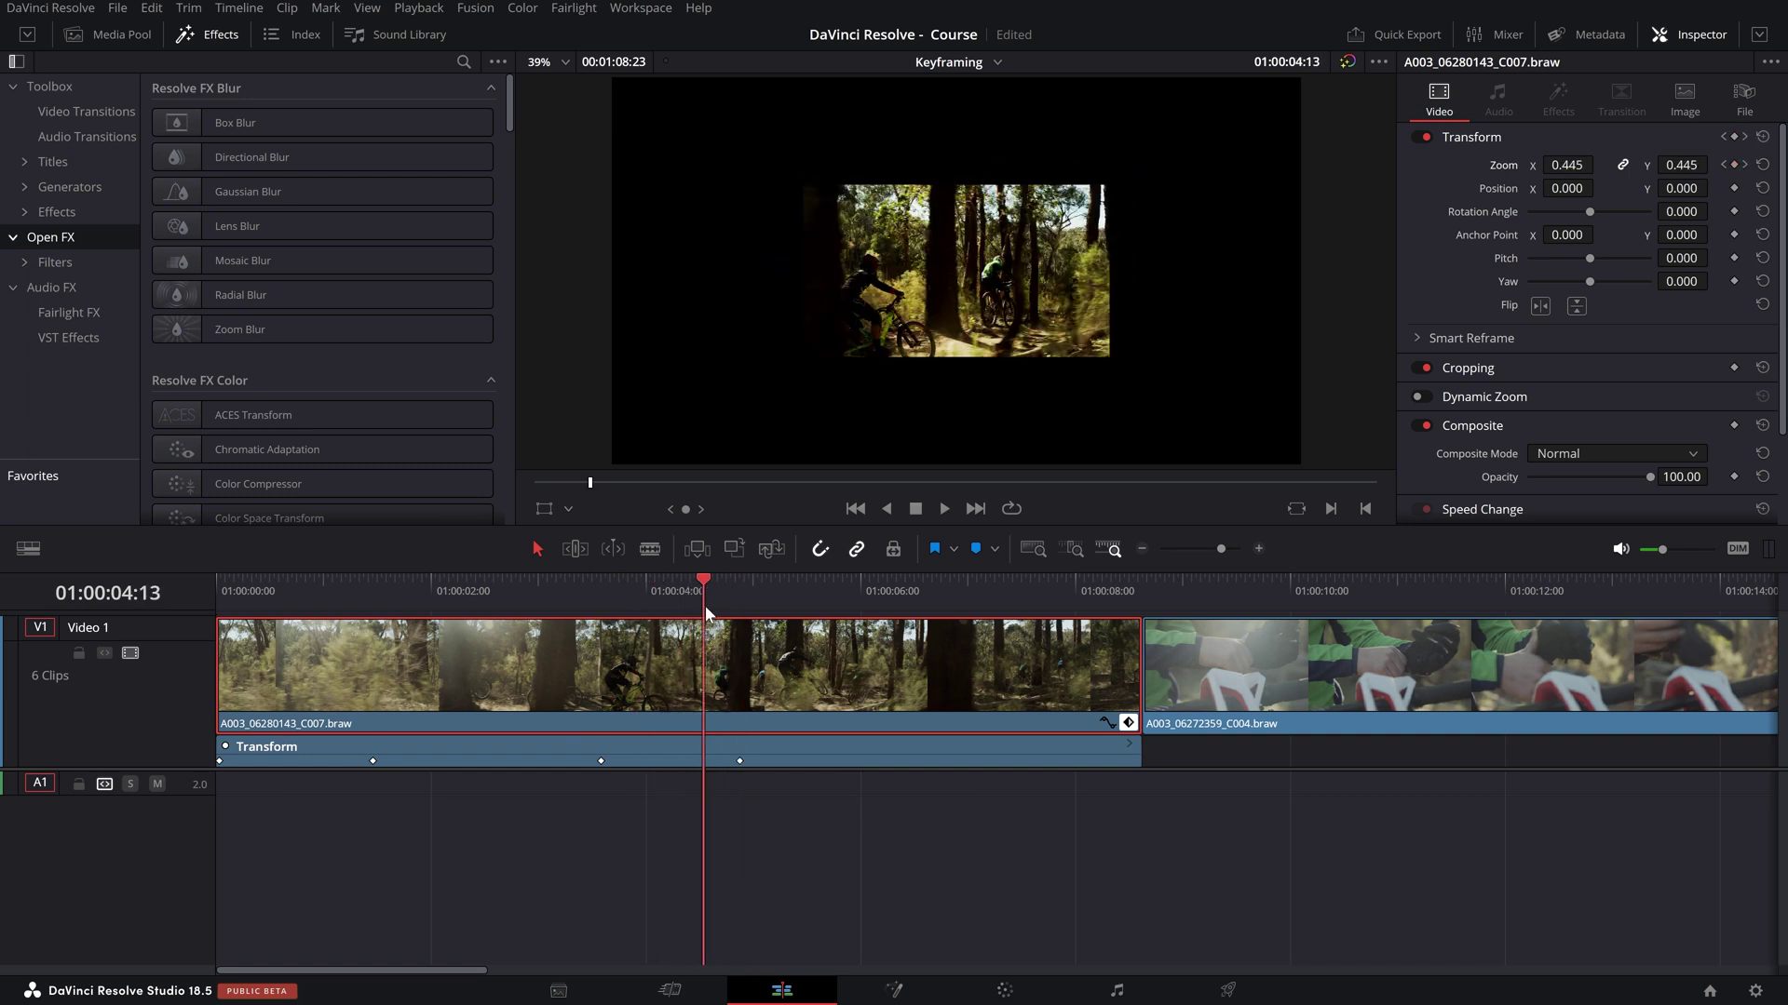
pyautogui.moveTo(705, 613); pyautogui.dragTo(736, 609)
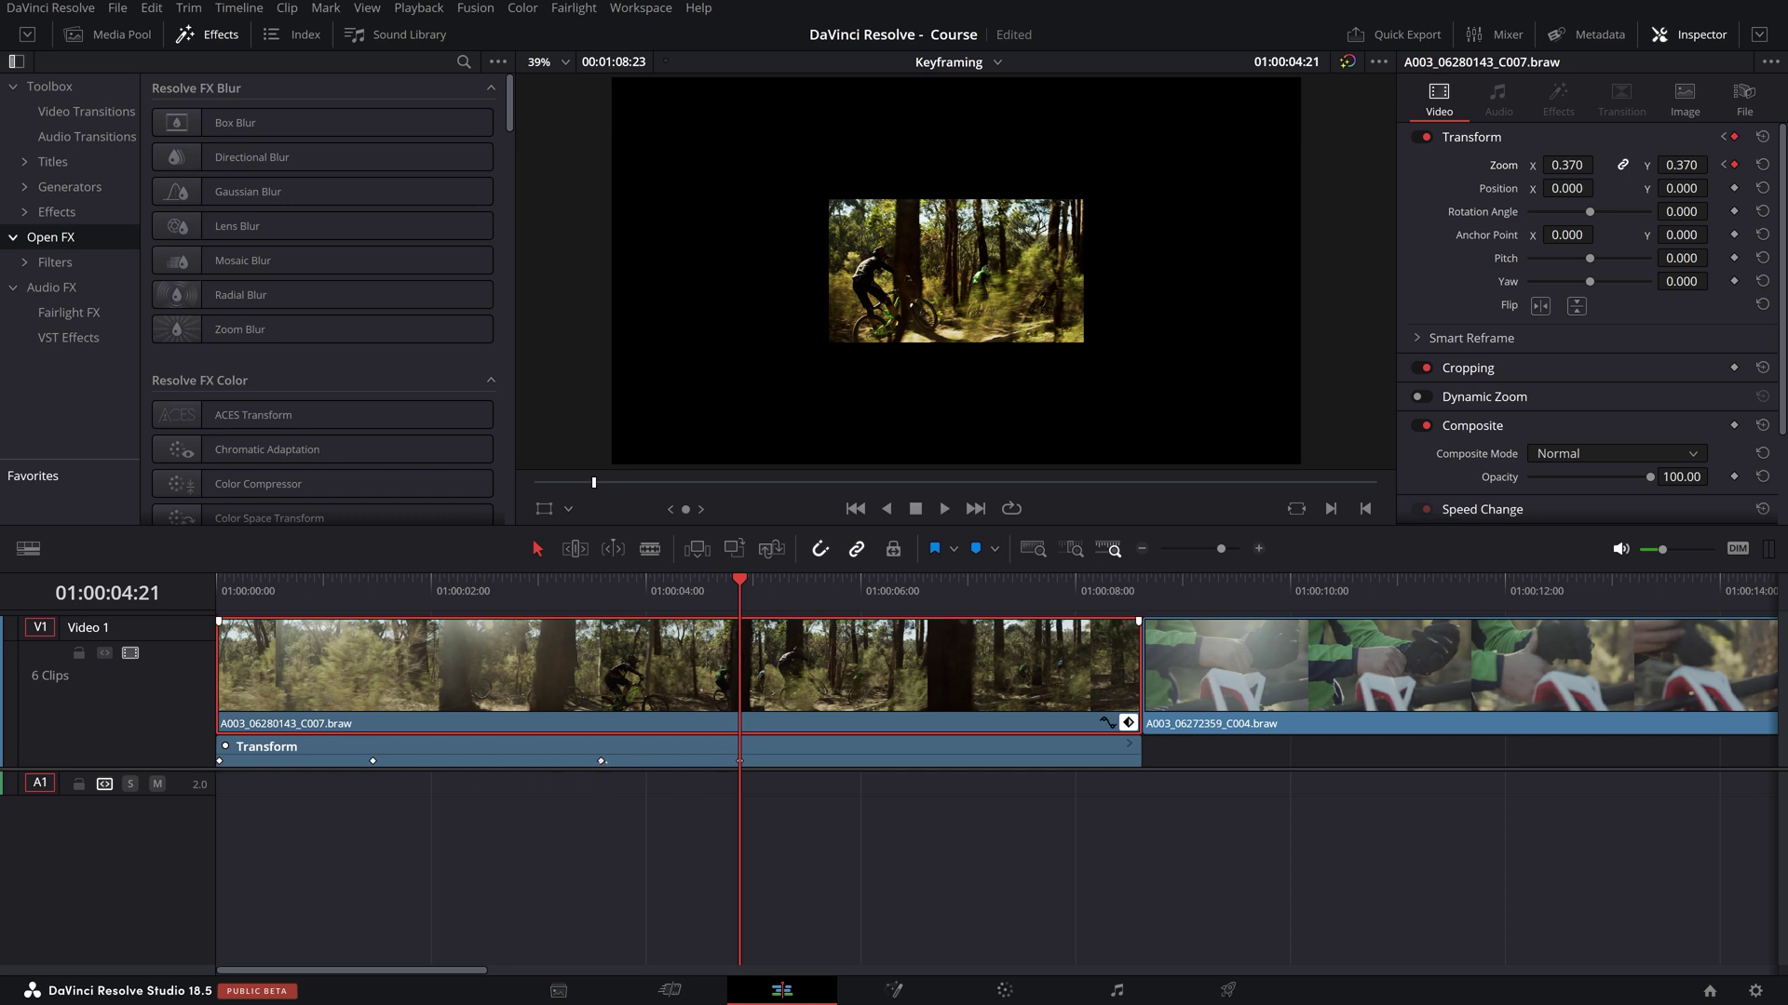
# - Move the third Transform keyframe earlier to 01:00:03:08 and play the zoom from the second keyframe
pyautogui.moveTo(600, 762)
pyautogui.mouseDown()
pyautogui.moveTo(510, 764)
pyautogui.moveTo(614, 763)
pyautogui.moveTo(575, 764)
pyautogui.mouseUp()
pyautogui.moveTo(566, 591)
pyautogui.mouseDown()
pyautogui.moveTo(471, 589)
pyautogui.moveTo(575, 588)
pyautogui.mouseUp()
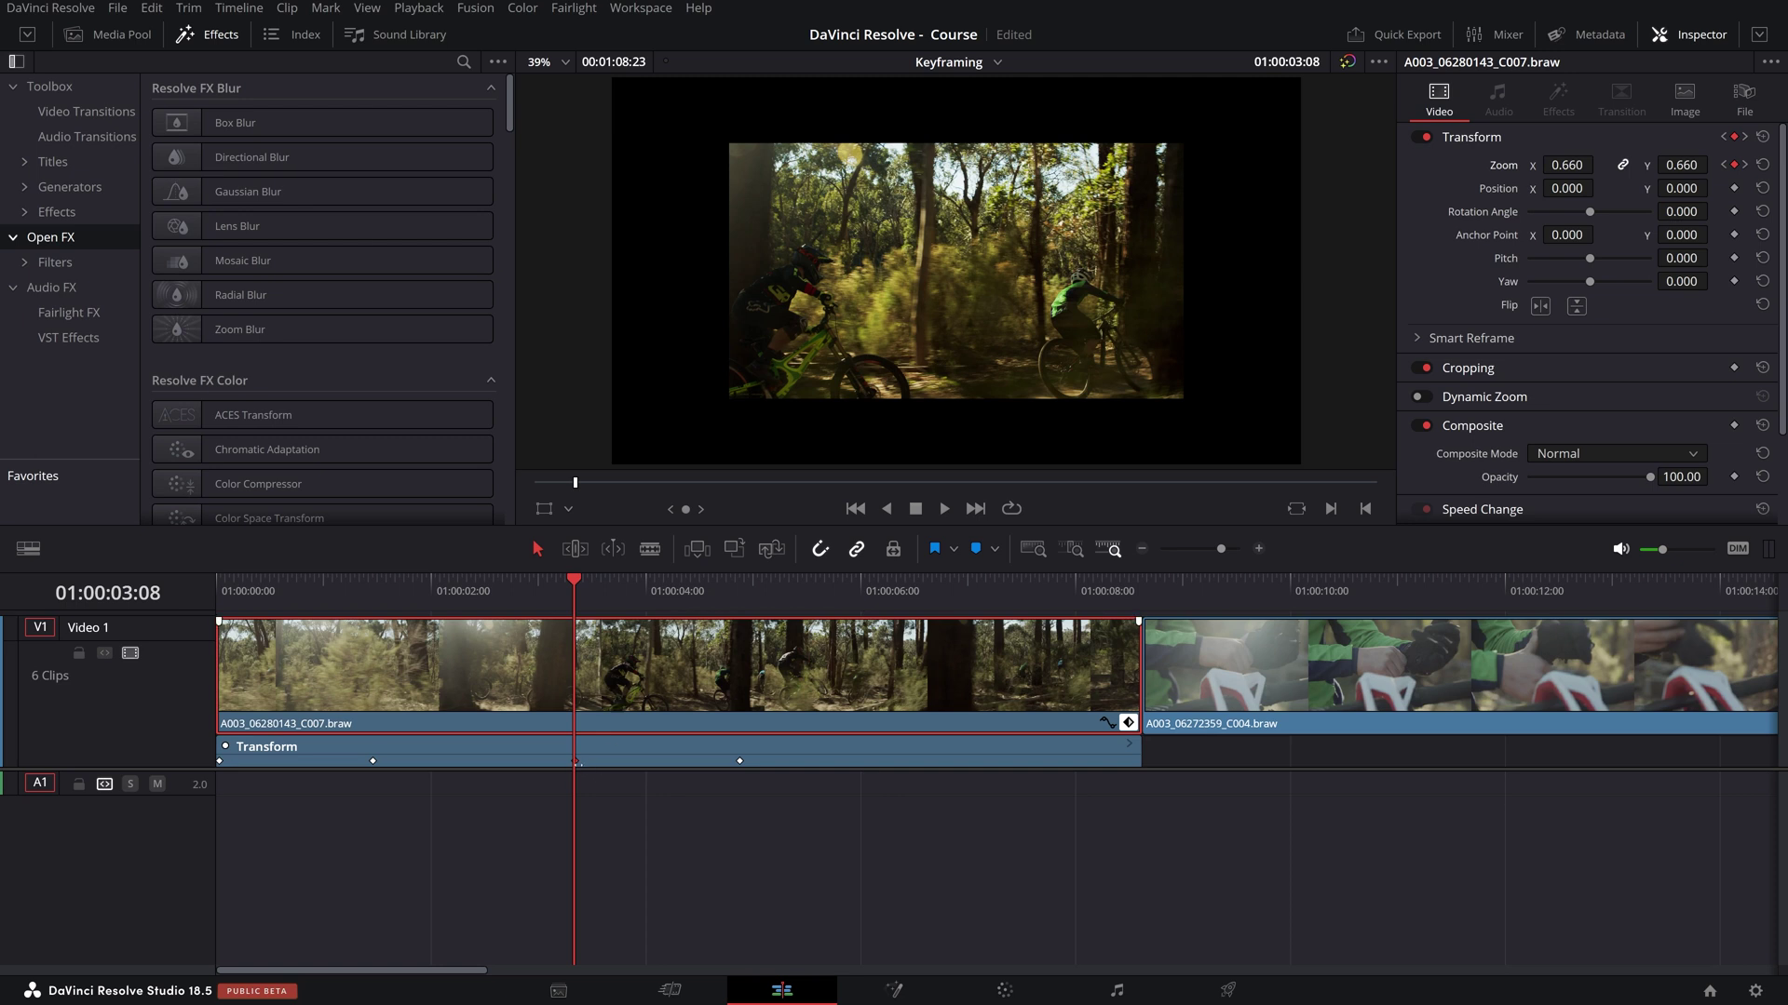
pyautogui.moveTo(433, 591); pyautogui.dragTo(372, 596)
pyautogui.press('space')
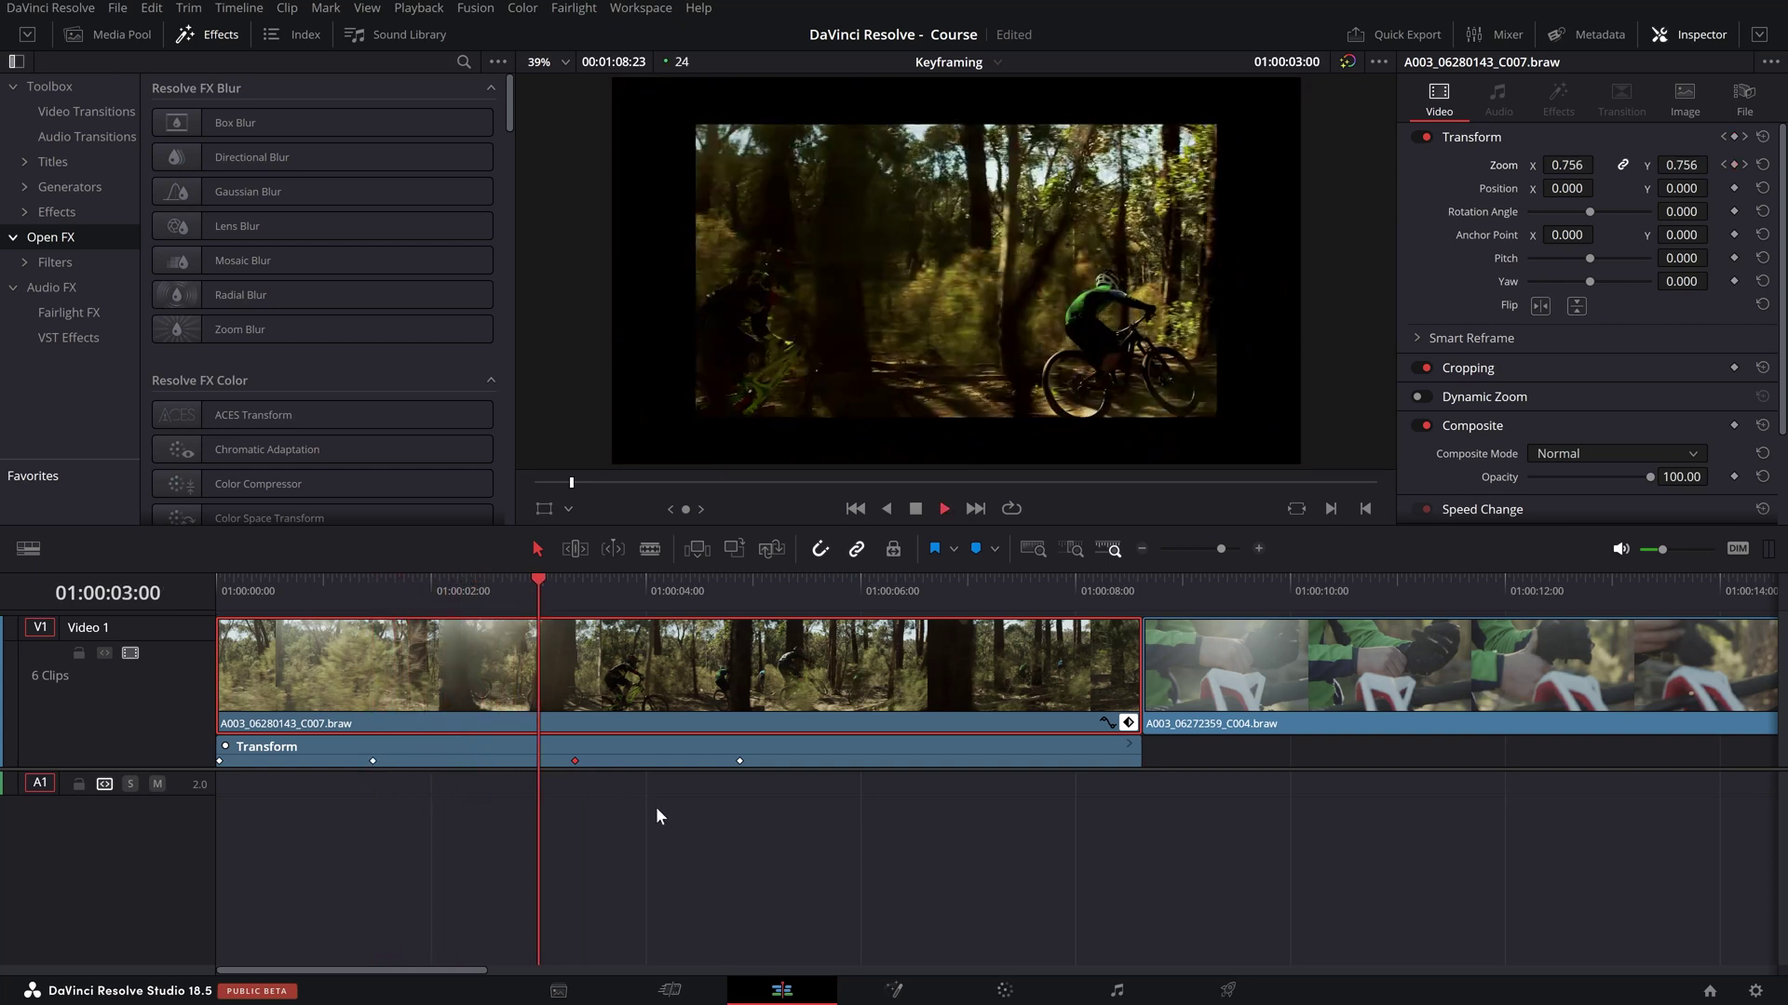
pyautogui.press('space')
pyautogui.click(572, 590)
pyautogui.moveTo(572, 594); pyautogui.dragTo(569, 635)
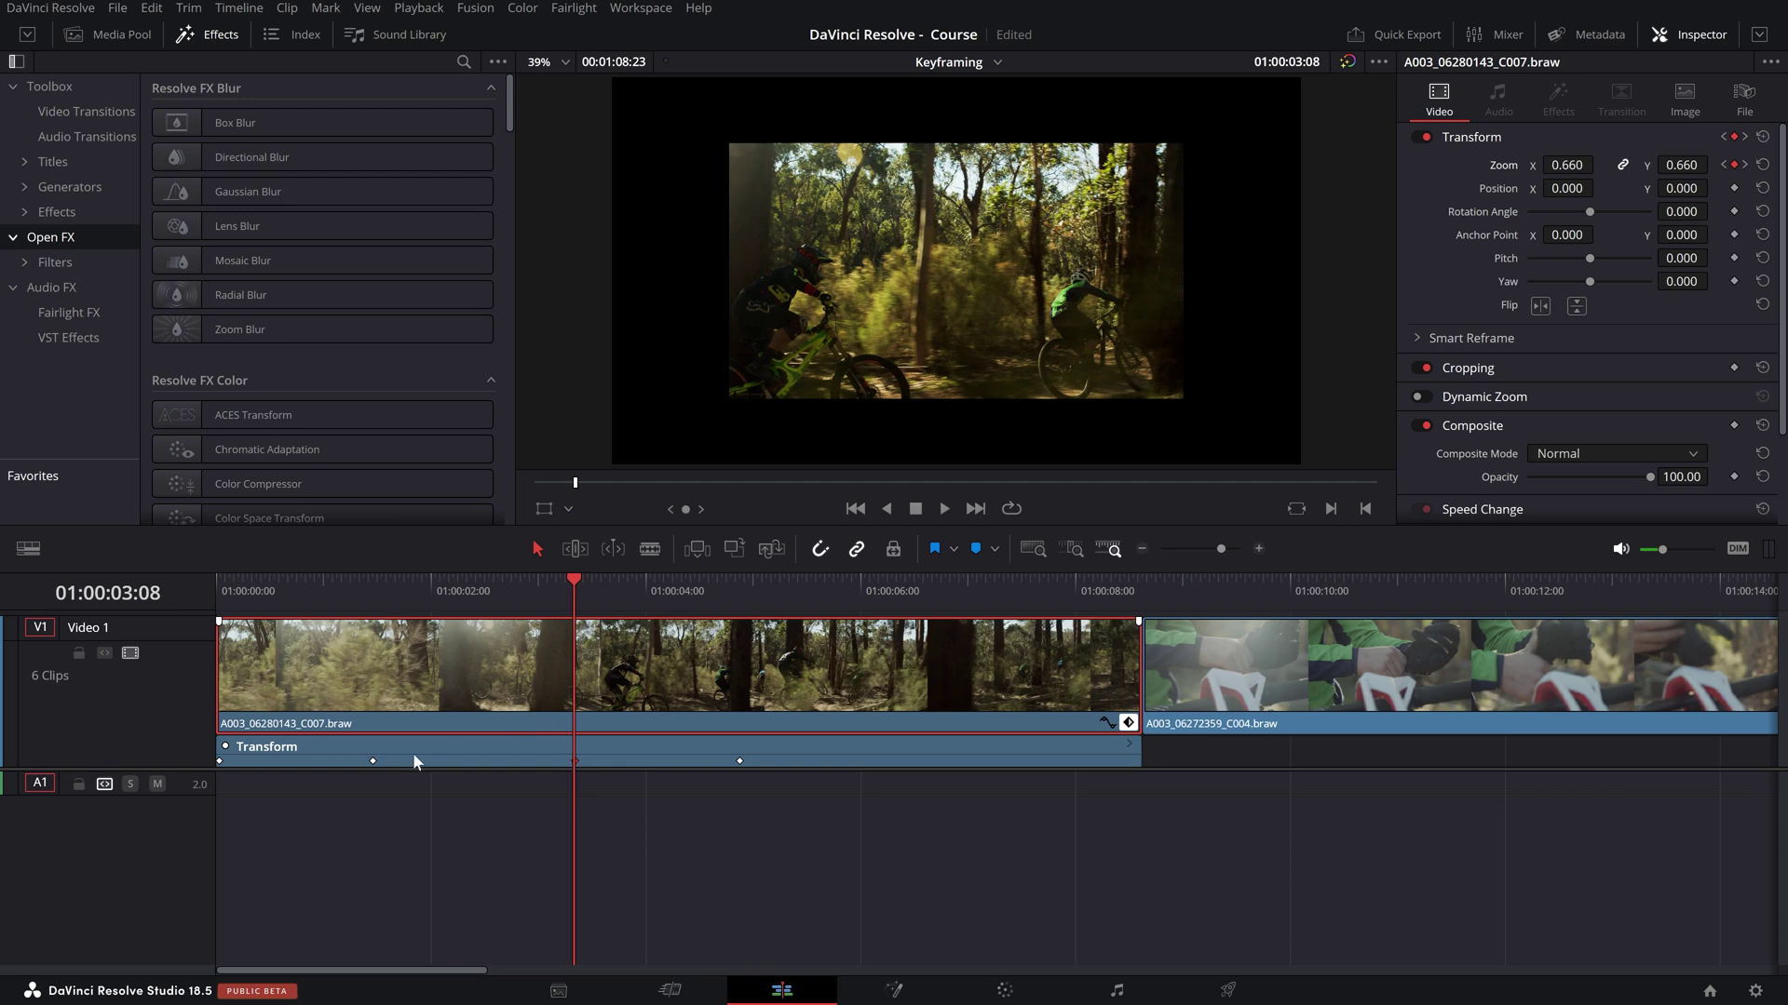
# - Move the third Transform keyframe close to the second one and play the faster zoom-out from 01:00:01:11
pyautogui.moveTo(572, 761); pyautogui.dragTo(458, 761)
pyautogui.moveTo(513, 764); pyautogui.dragTo(462, 764)
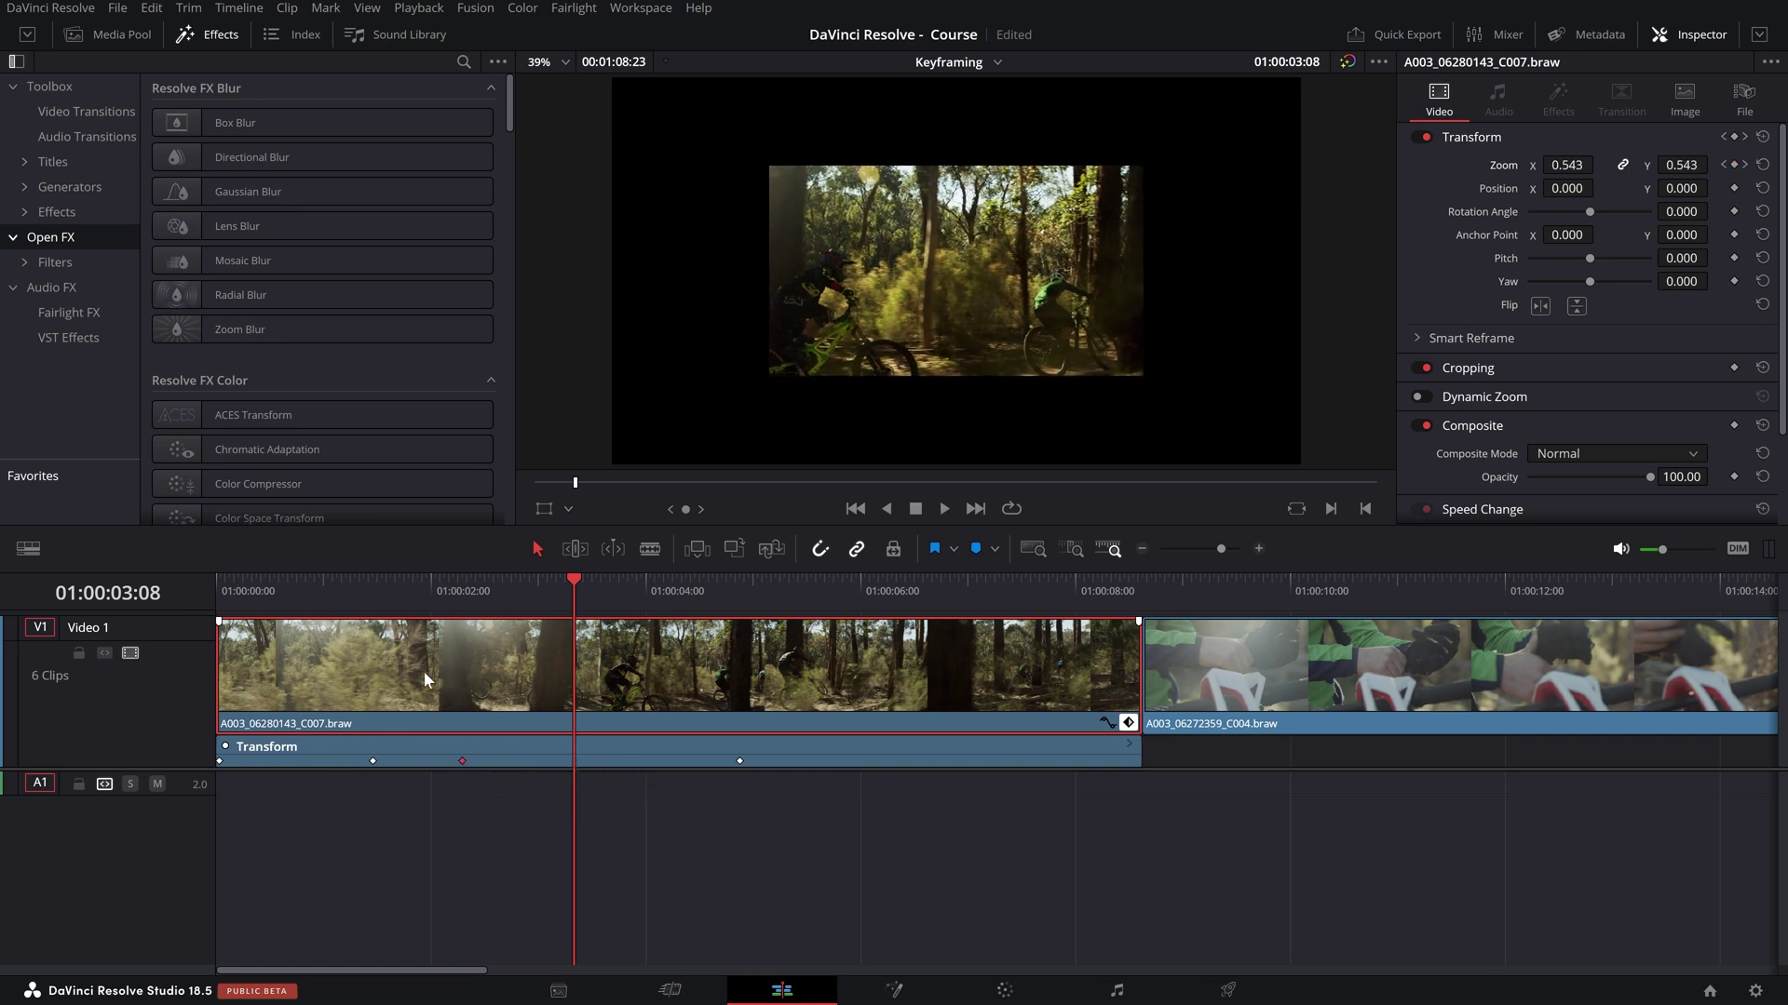
pyautogui.click(372, 590)
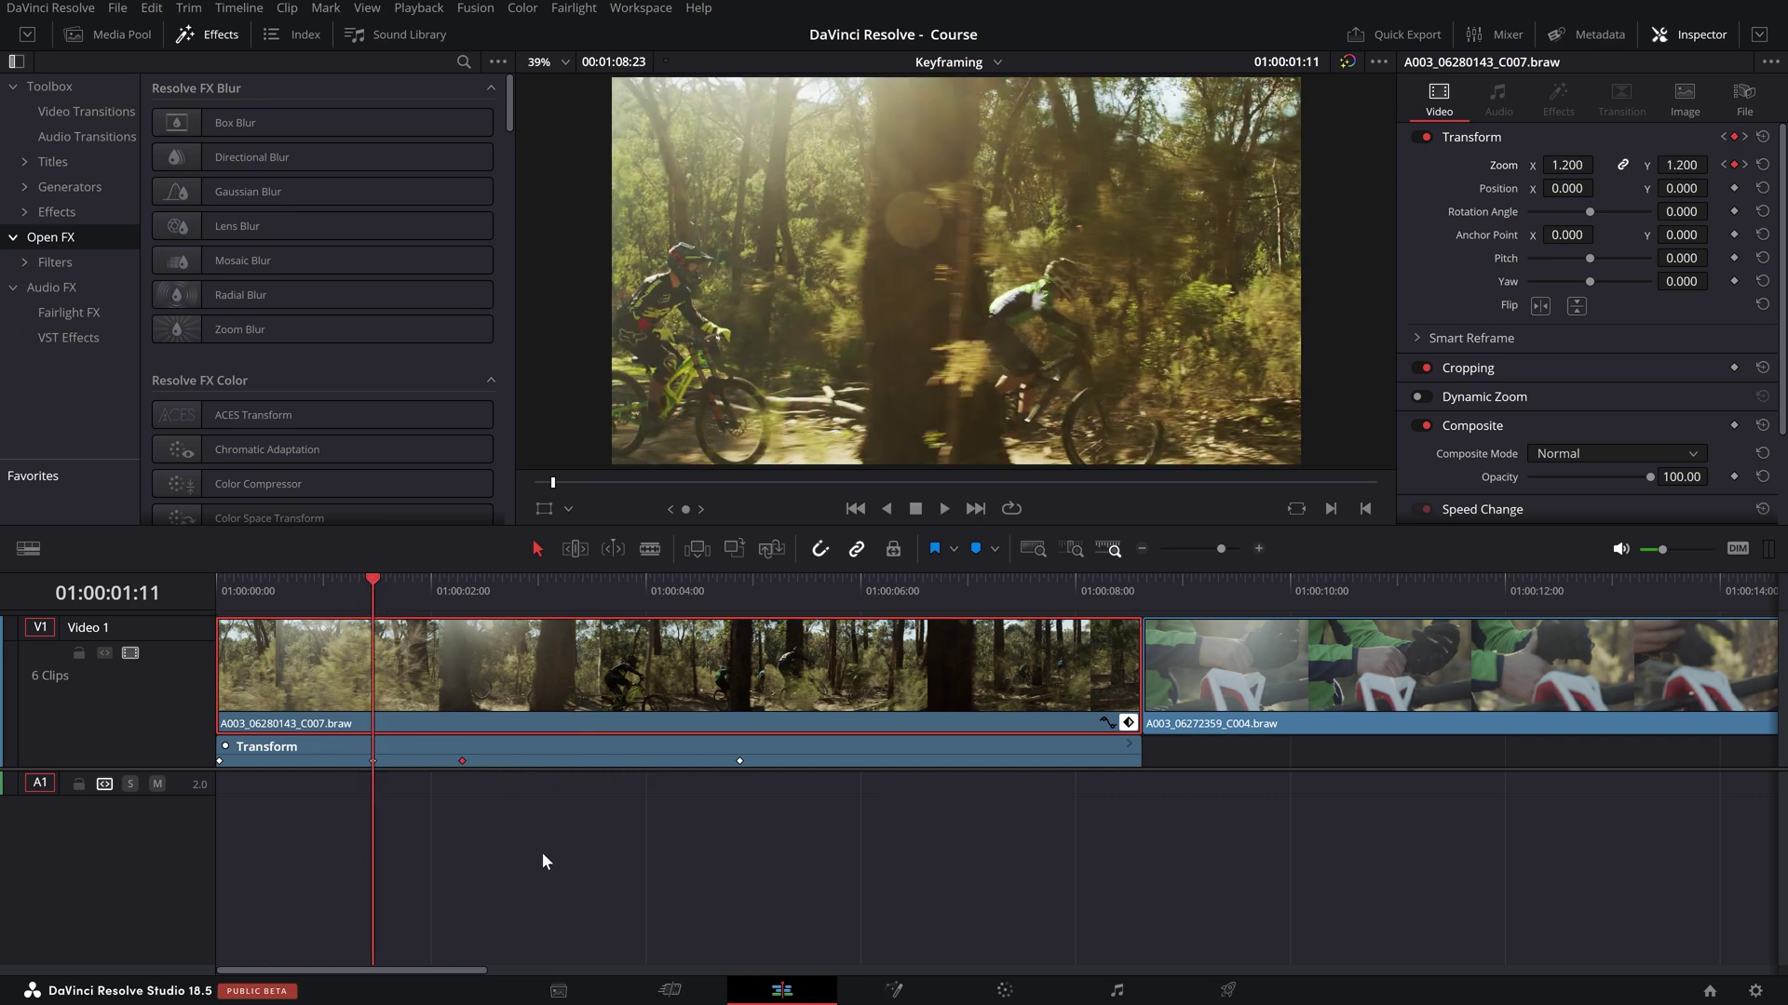
pyautogui.press('space')
pyautogui.press('space')
pyautogui.moveTo(447, 591); pyautogui.dragTo(417, 590)
# - Move the third Transform keyframe to just before the last one and play the slower zoom-out from the second keyframe
pyautogui.moveTo(463, 761); pyautogui.dragTo(695, 760)
pyautogui.click(430, 590)
pyautogui.moveTo(430, 626); pyautogui.dragTo(372, 626)
pyautogui.press('space')
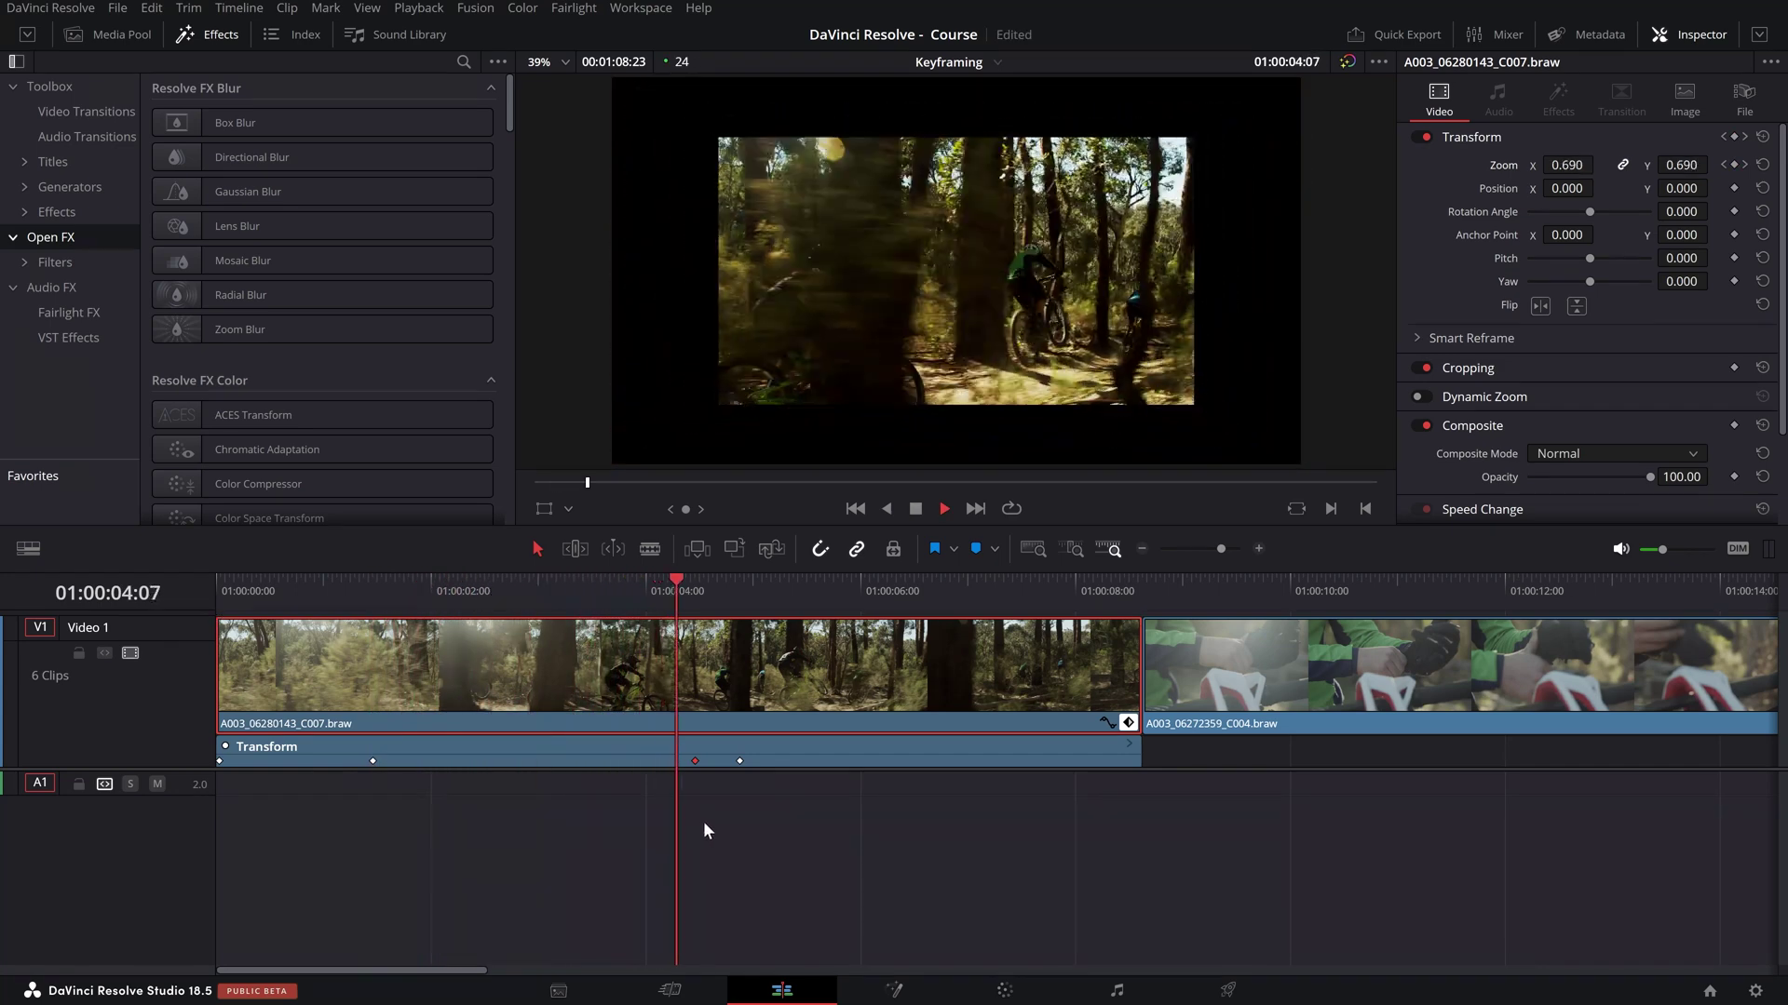
pyautogui.press('space')
pyautogui.click(684, 615)
pyautogui.moveTo(690, 594); pyautogui.dragTo(529, 596)
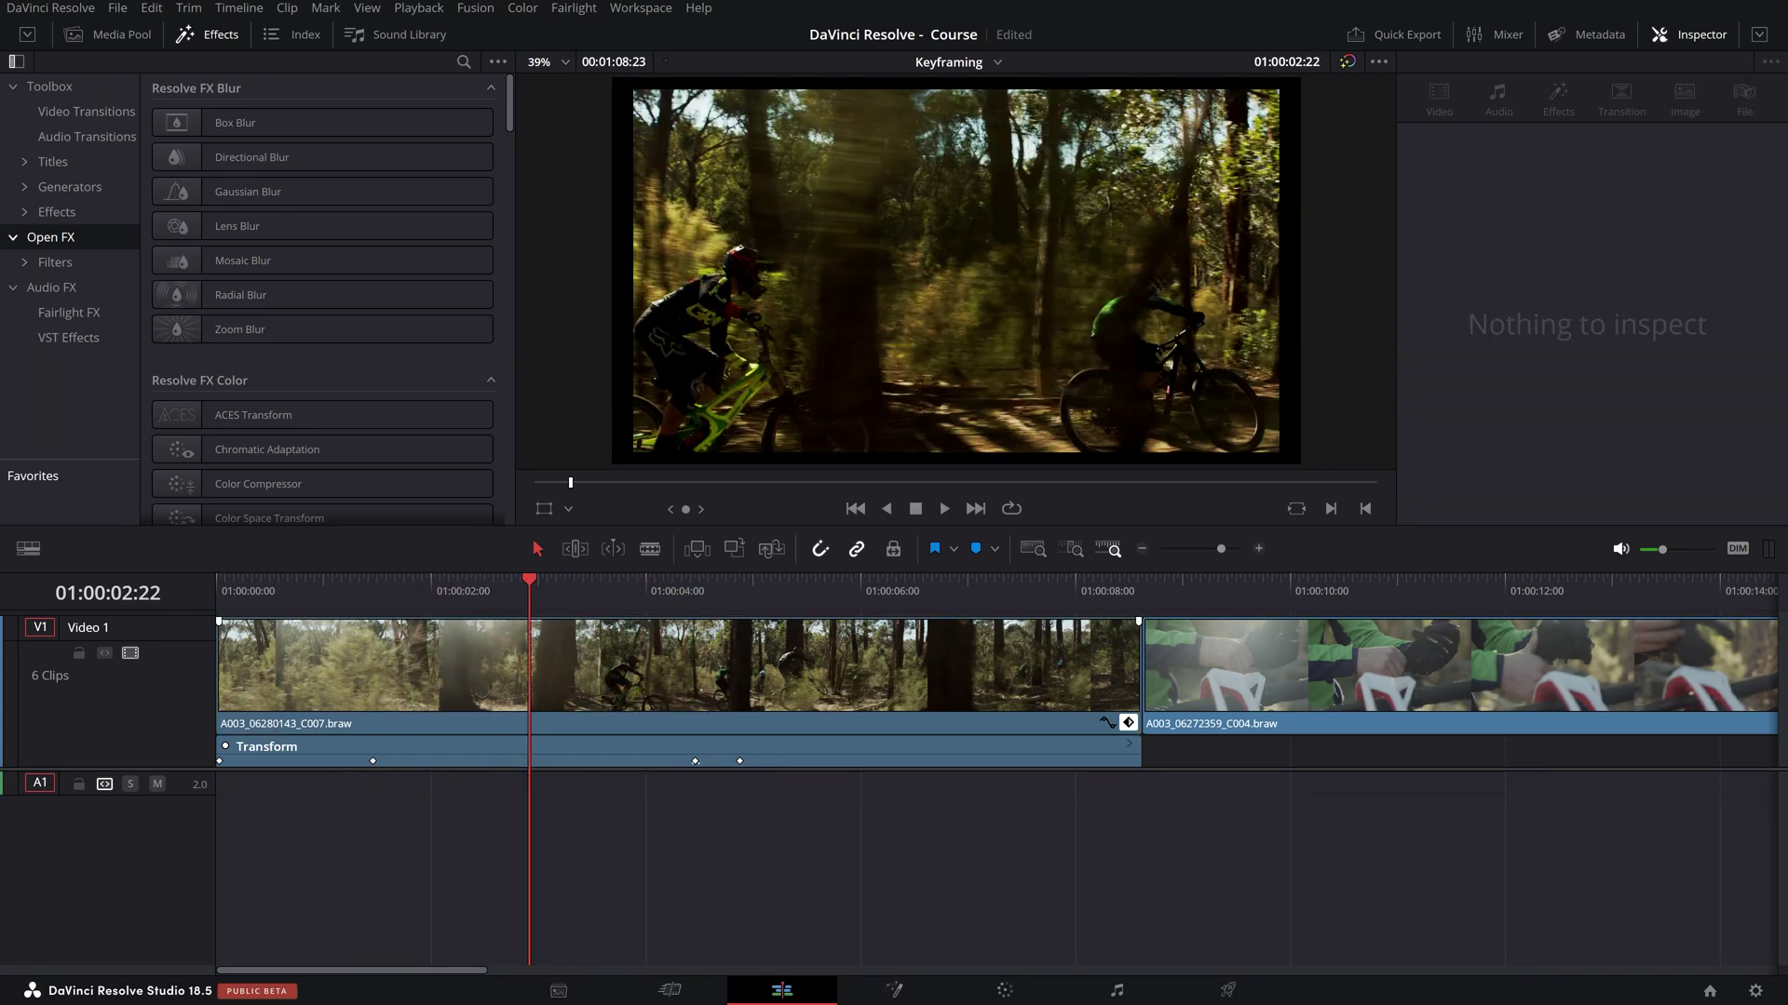
# - Place the third Transform keyframe midway between the second and last ones and play the clip from its start
pyautogui.moveTo(695, 761); pyautogui.dragTo(556, 761)
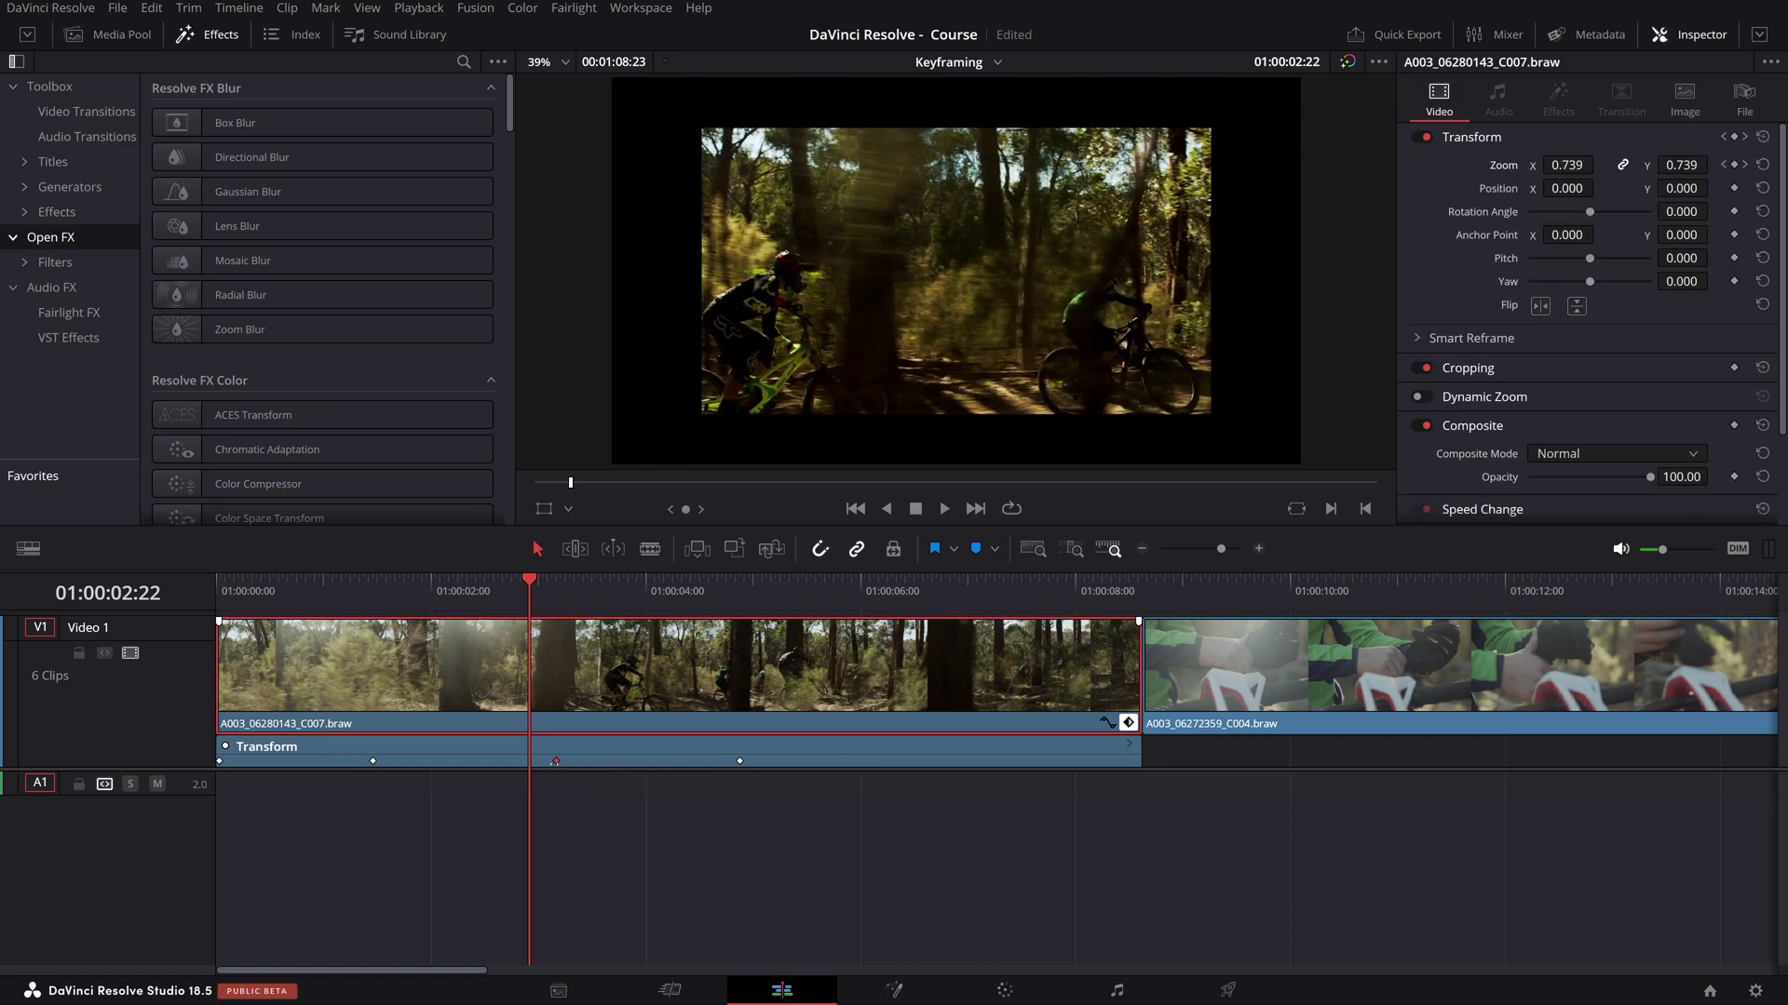
pyautogui.moveTo(534, 596); pyautogui.dragTo(203, 596)
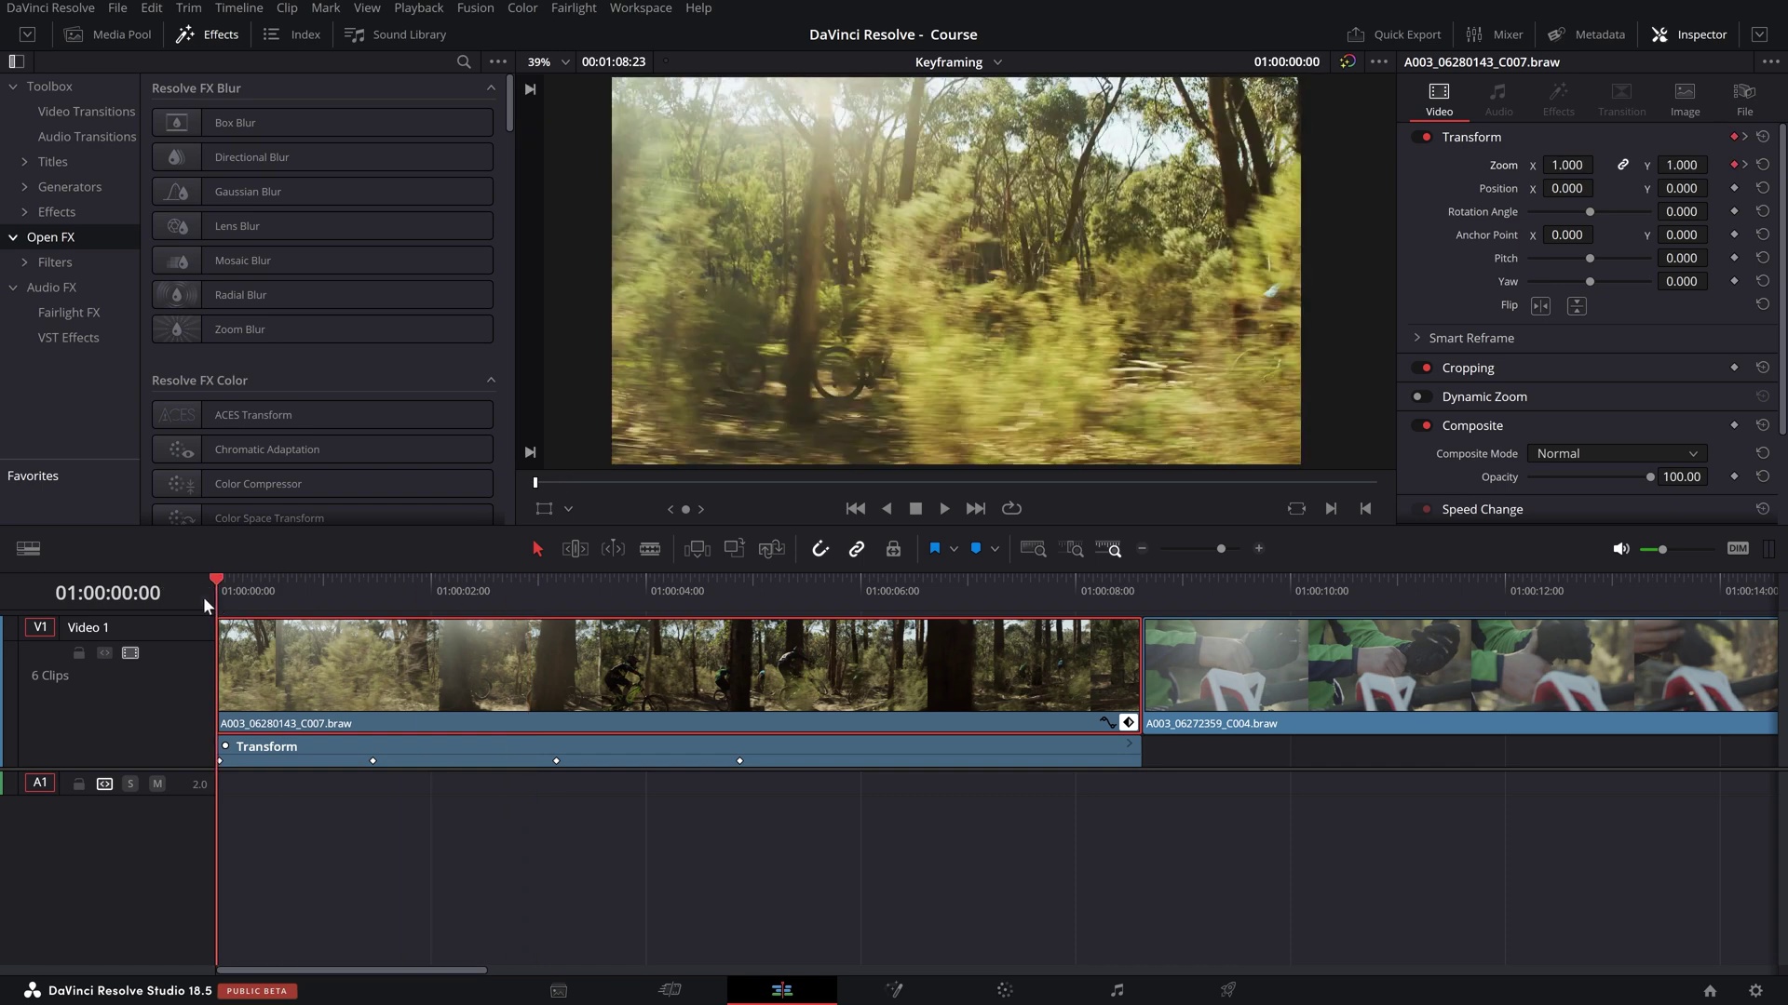
pyautogui.press('space')
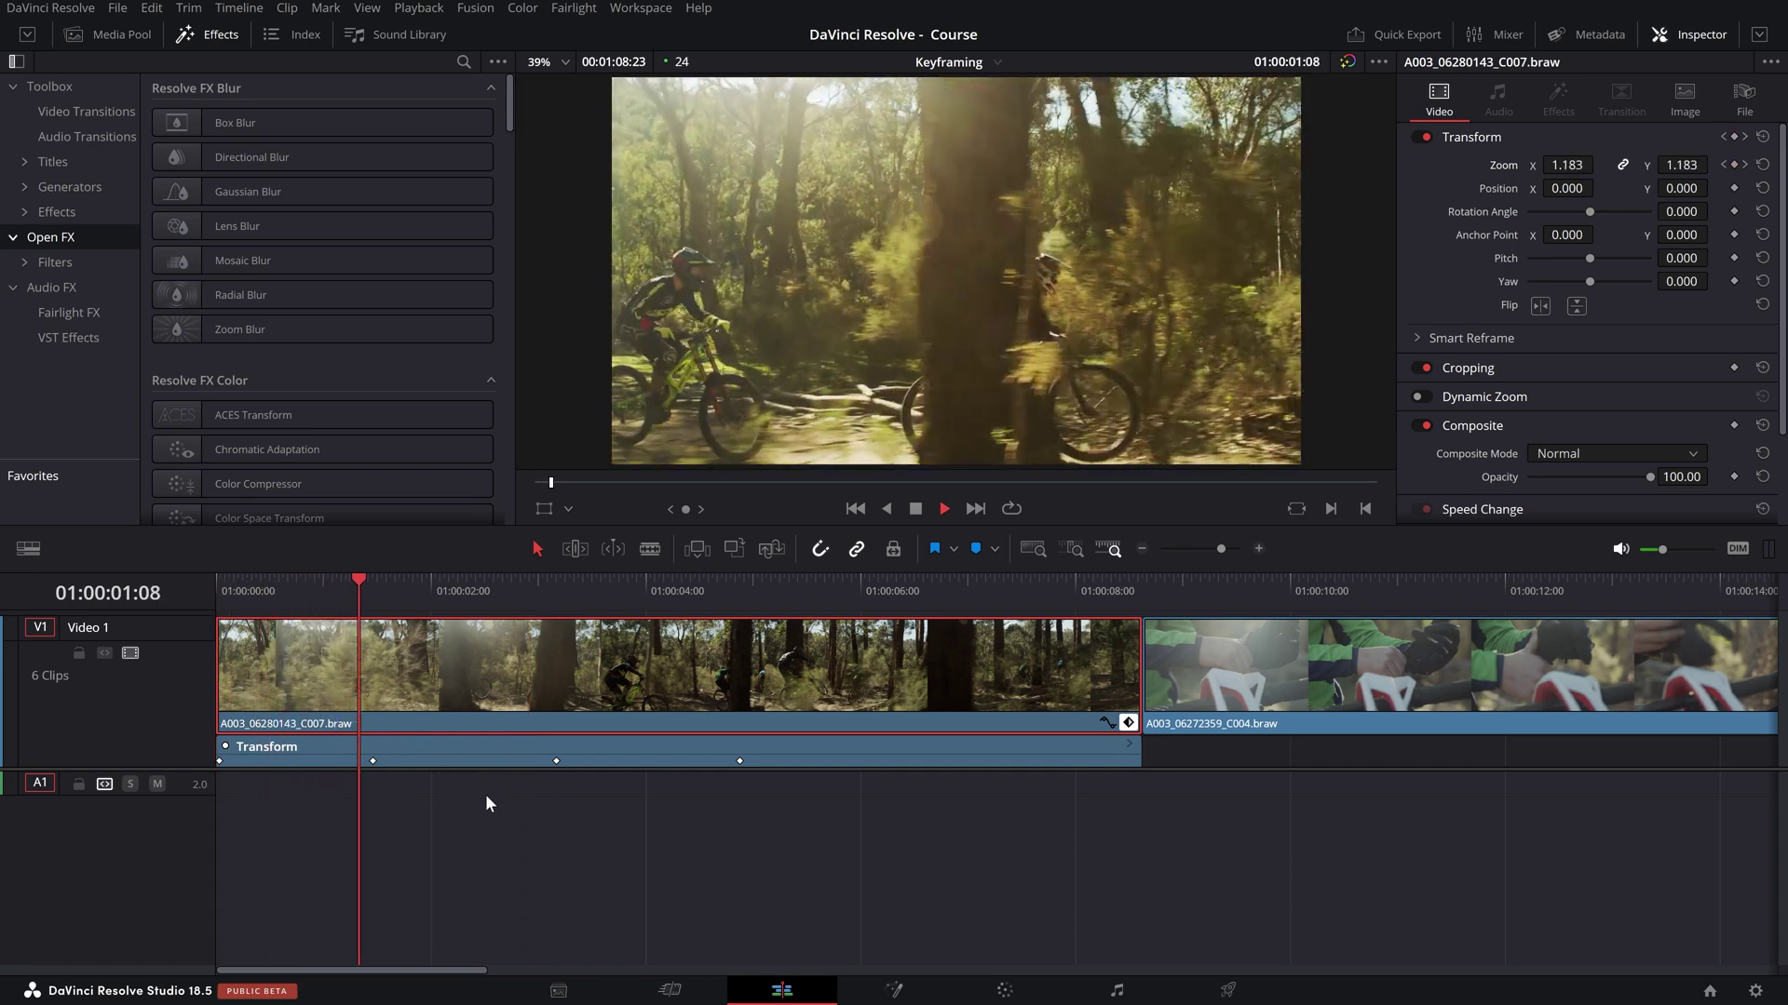
pyautogui.press('space')
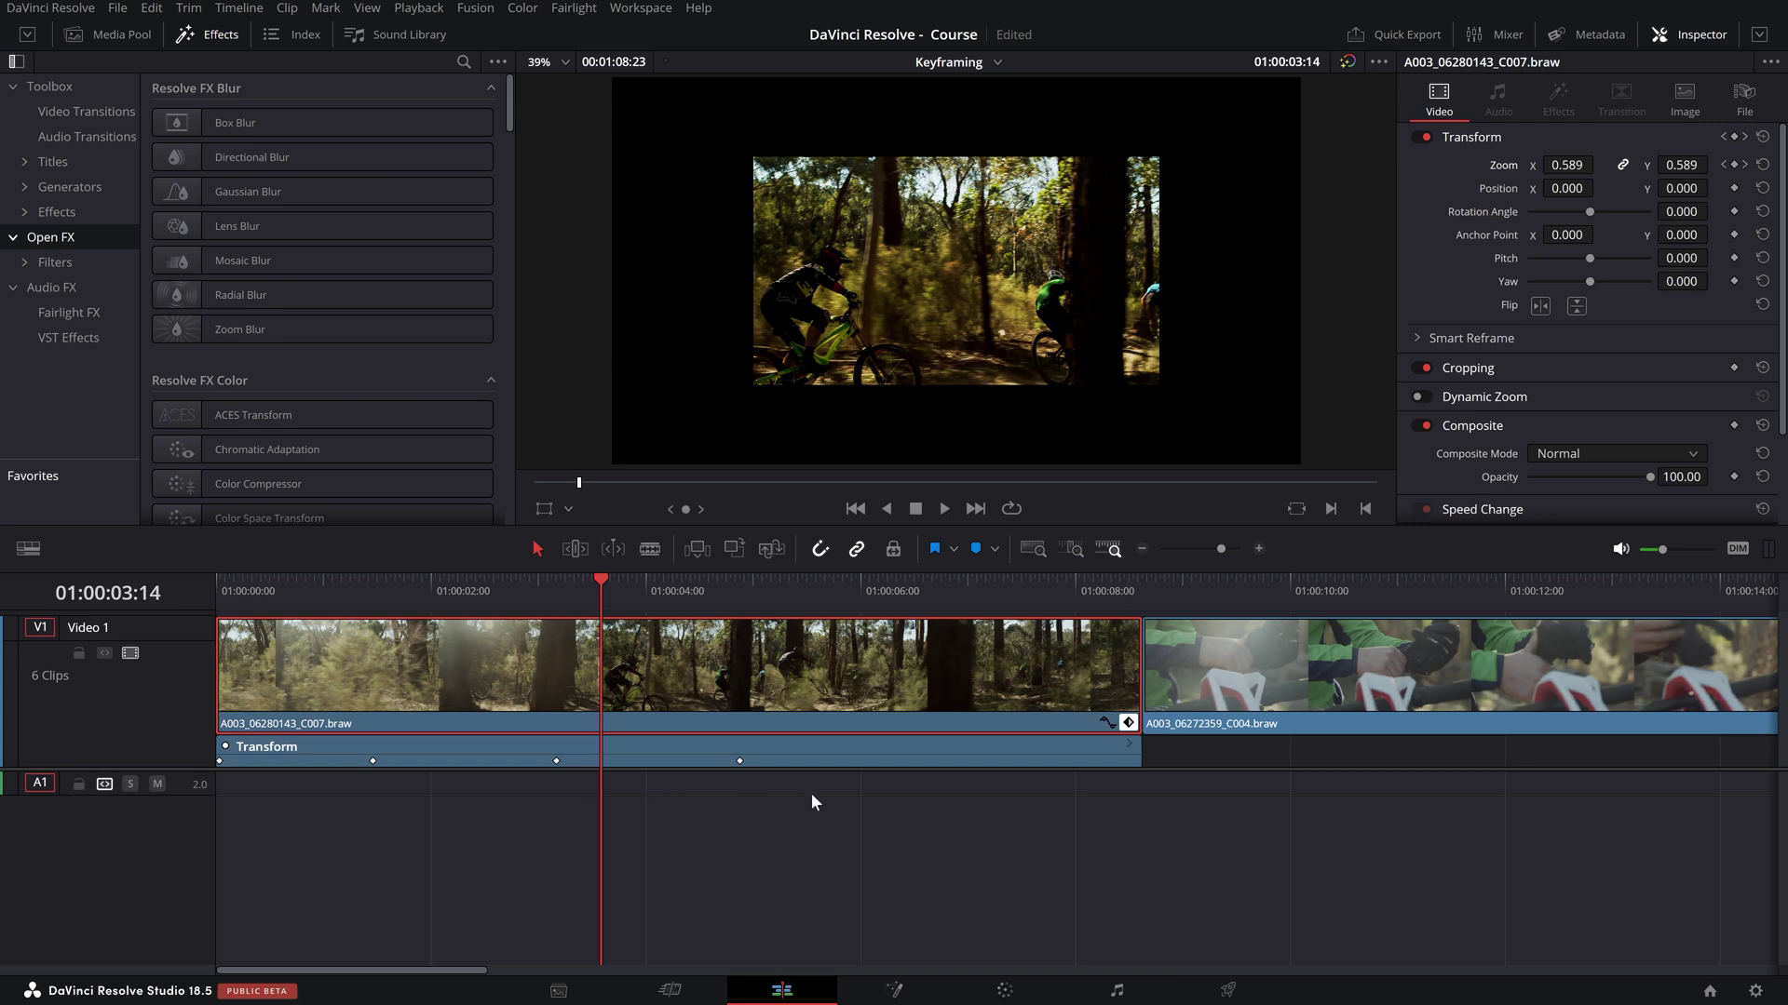
# - Delete all of the clip's Transform keyframes together and play the clip from the start
pyautogui.moveTo(788, 793); pyautogui.dragTo(225, 762)
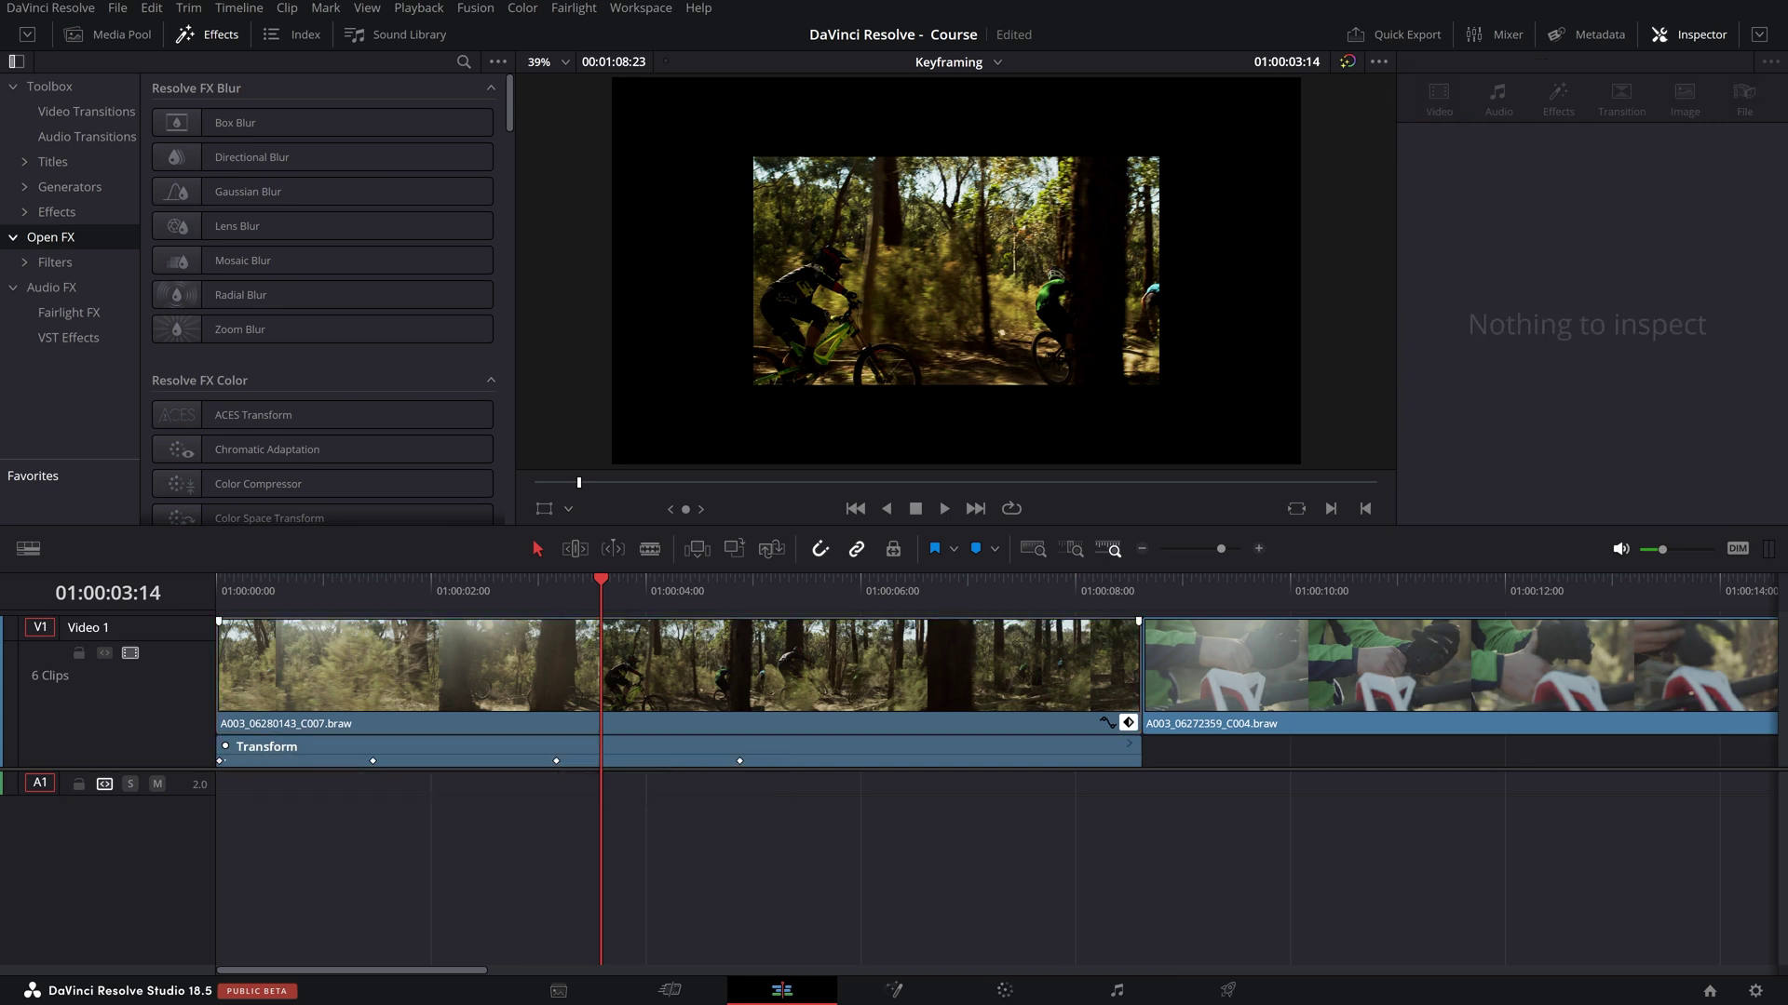
pyautogui.click(222, 761)
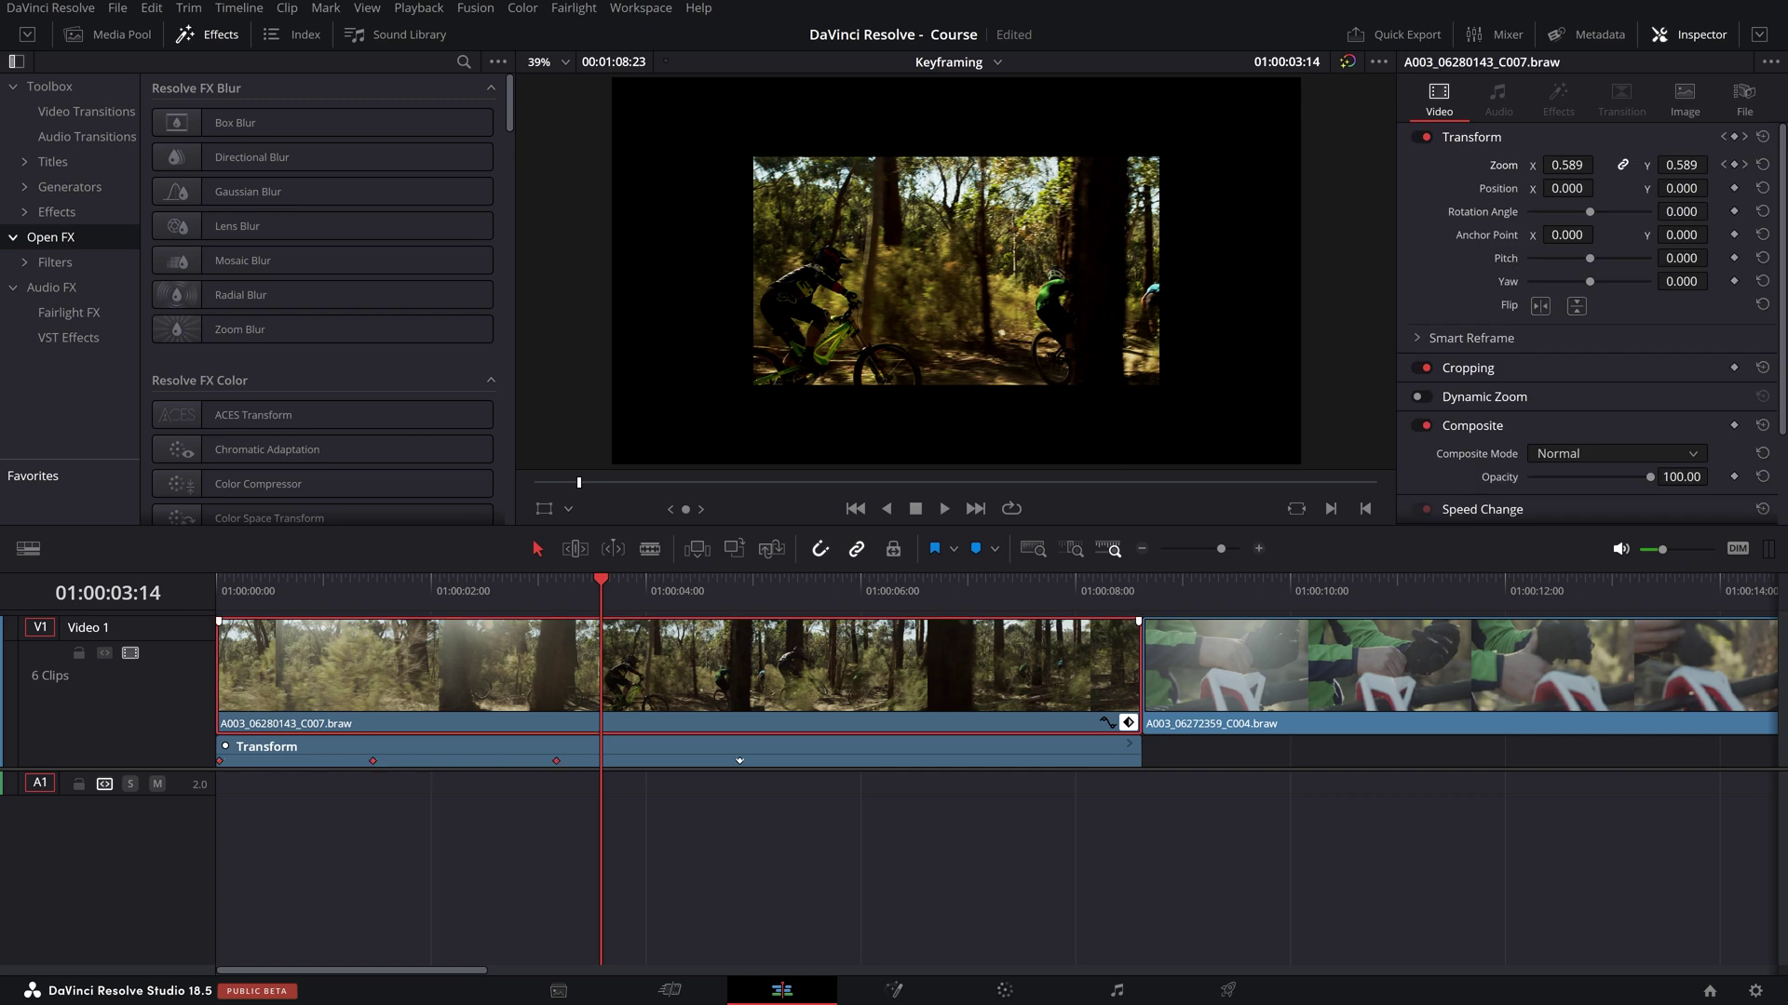
pyautogui.press('Delete')
pyautogui.moveTo(552, 594); pyautogui.dragTo(216, 610)
pyautogui.press('space')
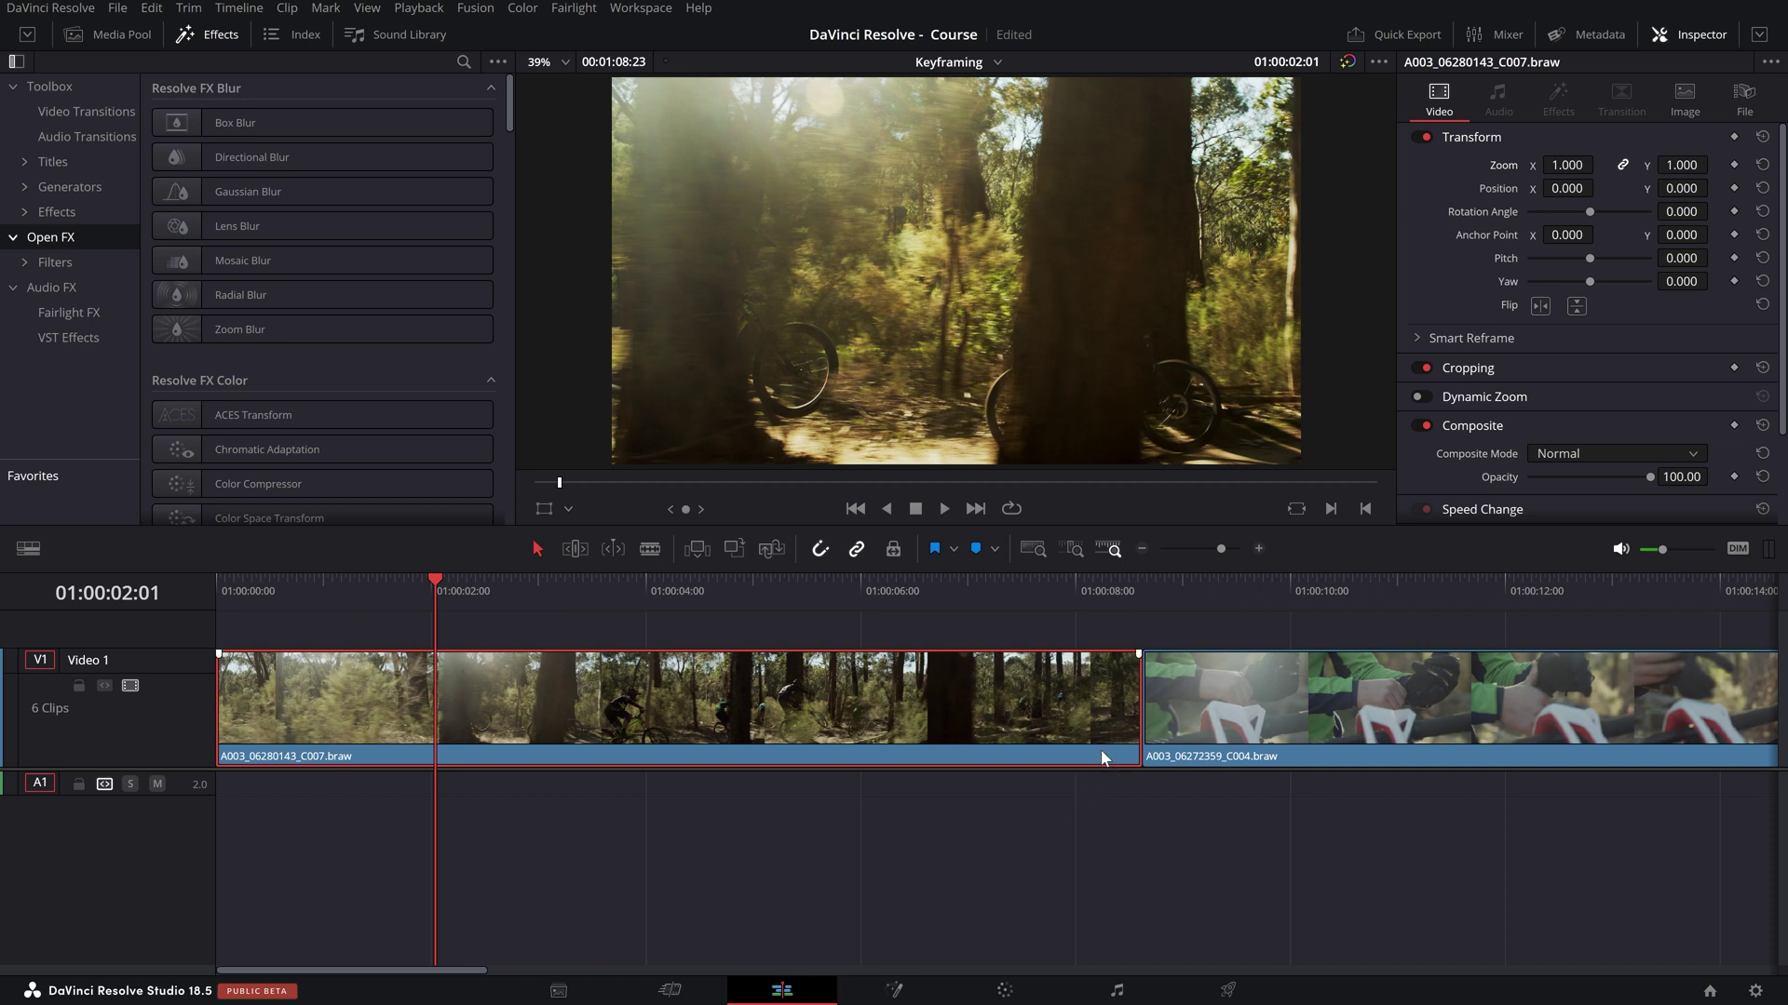
pyautogui.press('j')
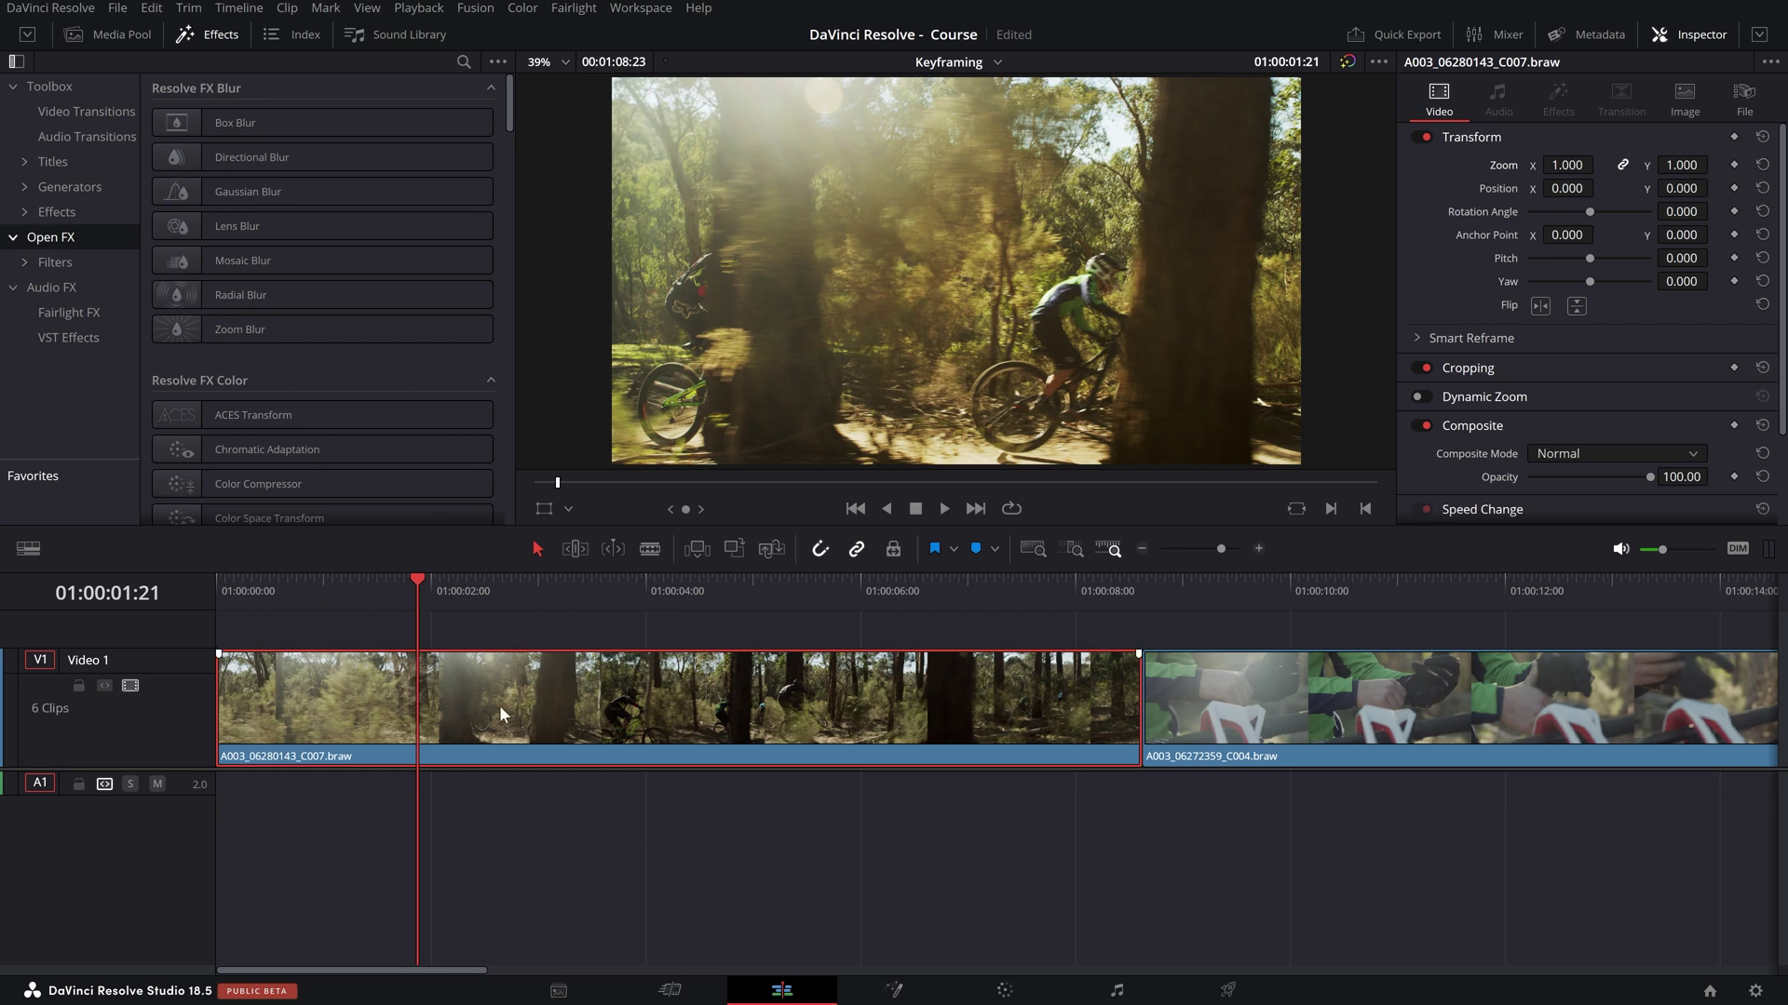
# - Add Zoom and Position keyframes to the first clip at 01:00:01:06
pyautogui.moveTo(437, 594); pyautogui.dragTo(360, 605)
pyautogui.press('Left')
pyautogui.press('Left')
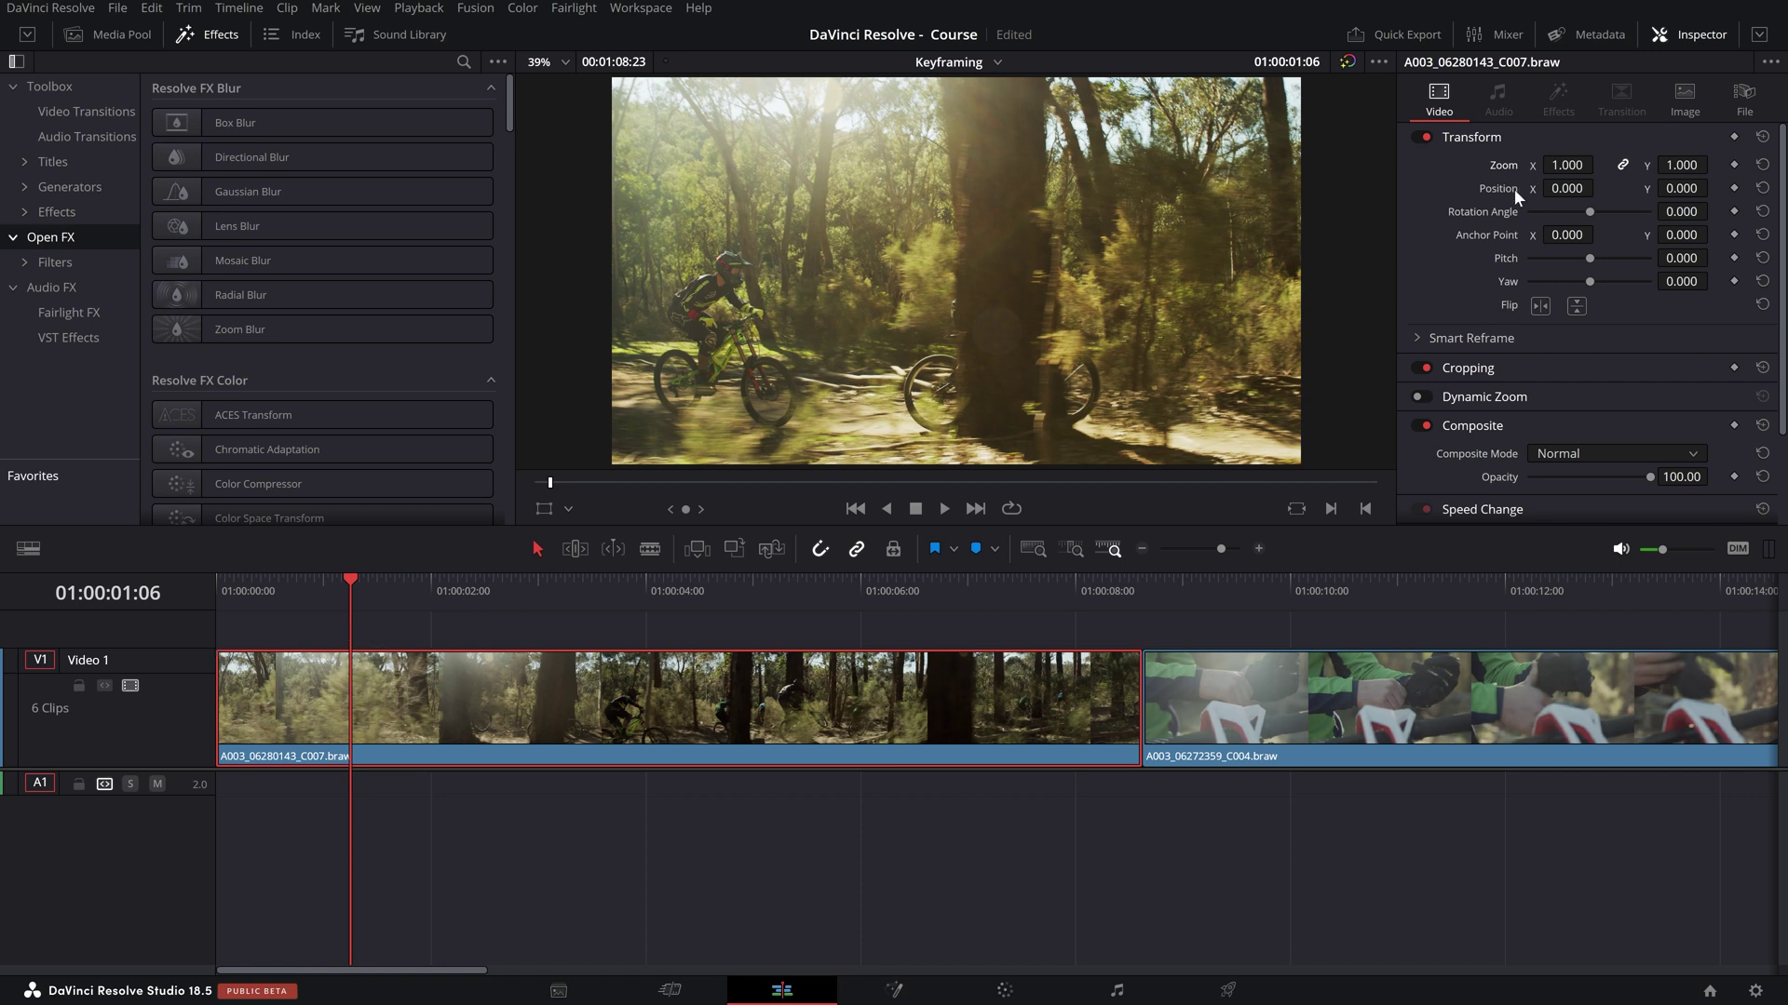
pyautogui.click(1733, 165)
pyautogui.click(1733, 188)
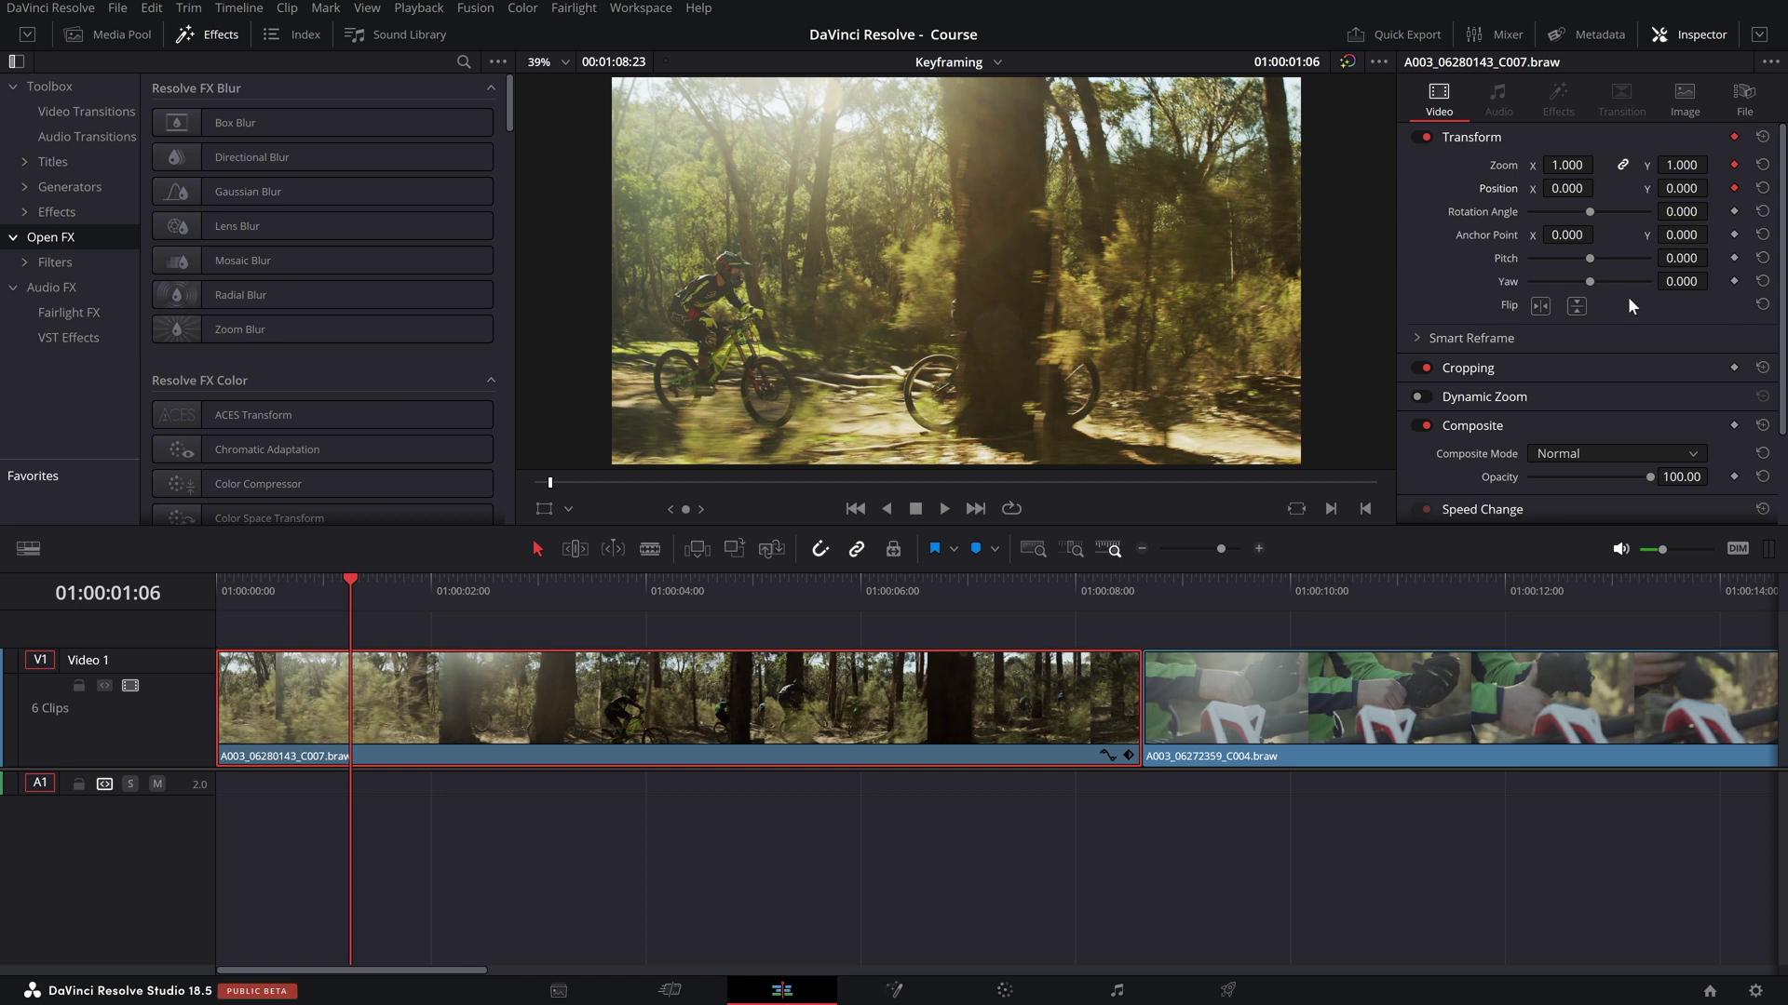
# - At 01:00:01:20, keyframe Zoom at 1.980 and Position at X -1266 and Y 735, framing the green-jersey rider
pyautogui.moveTo(348, 581); pyautogui.dragTo(411, 592)
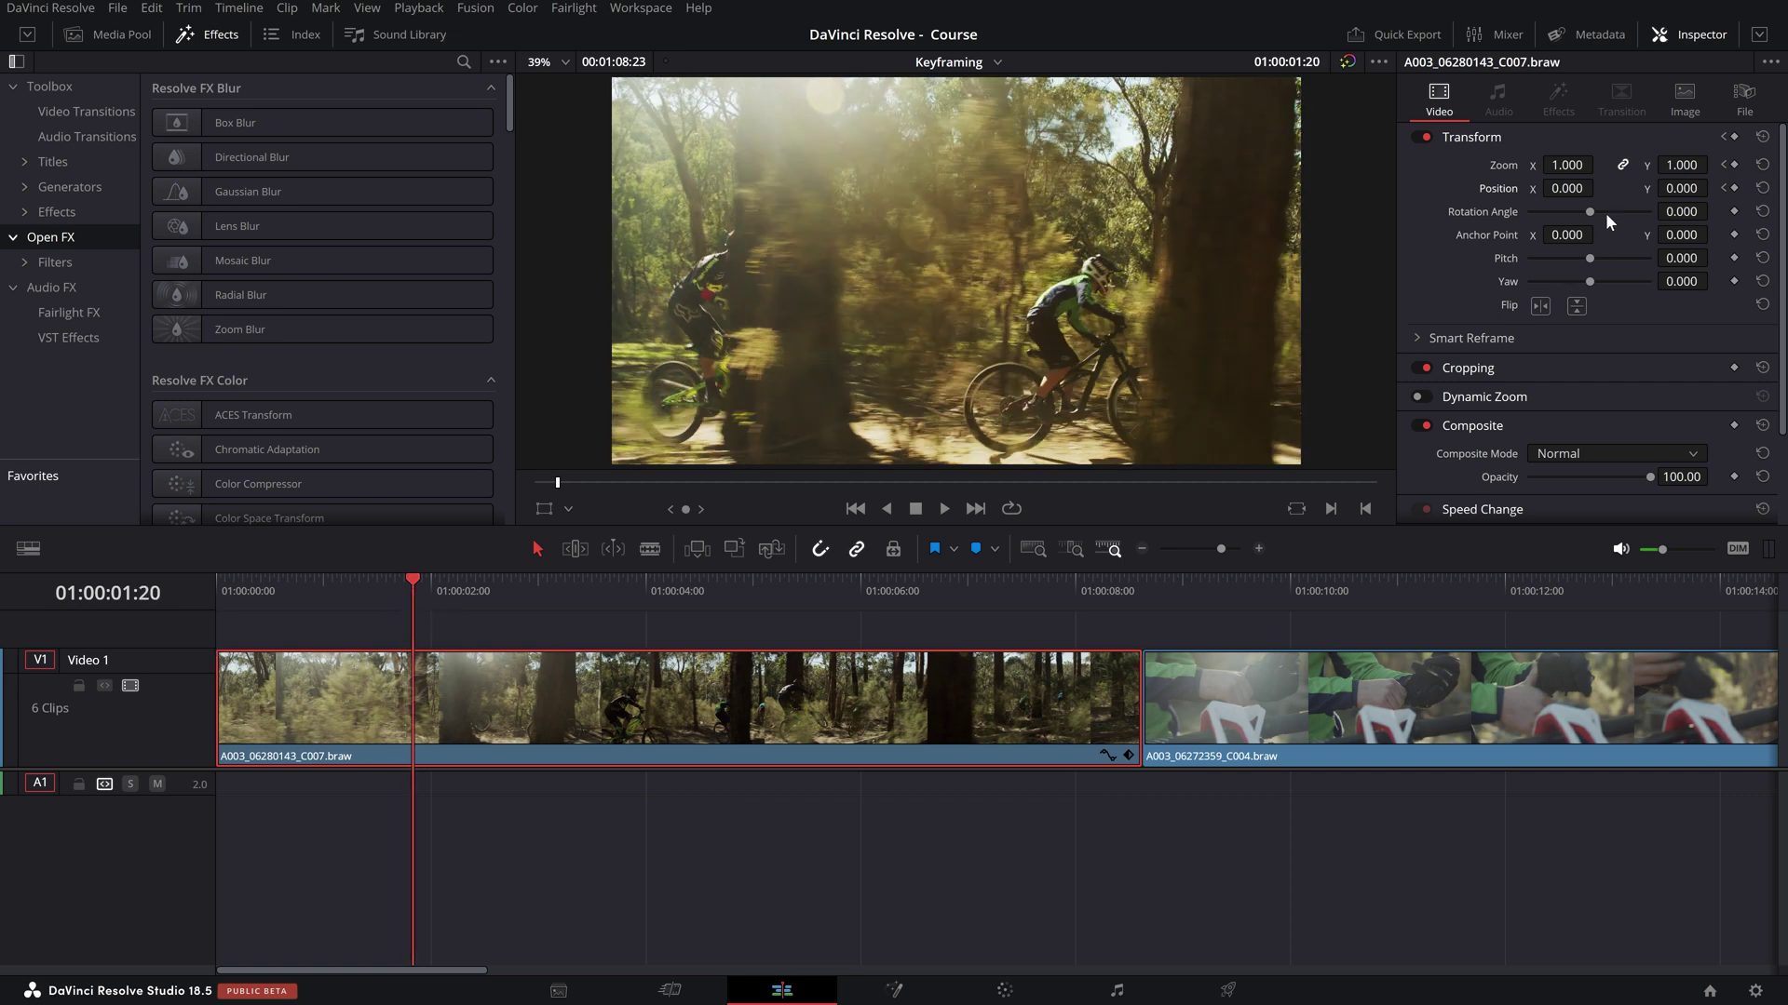
pyautogui.moveTo(1582, 169); pyautogui.dragTo(1601, 164)
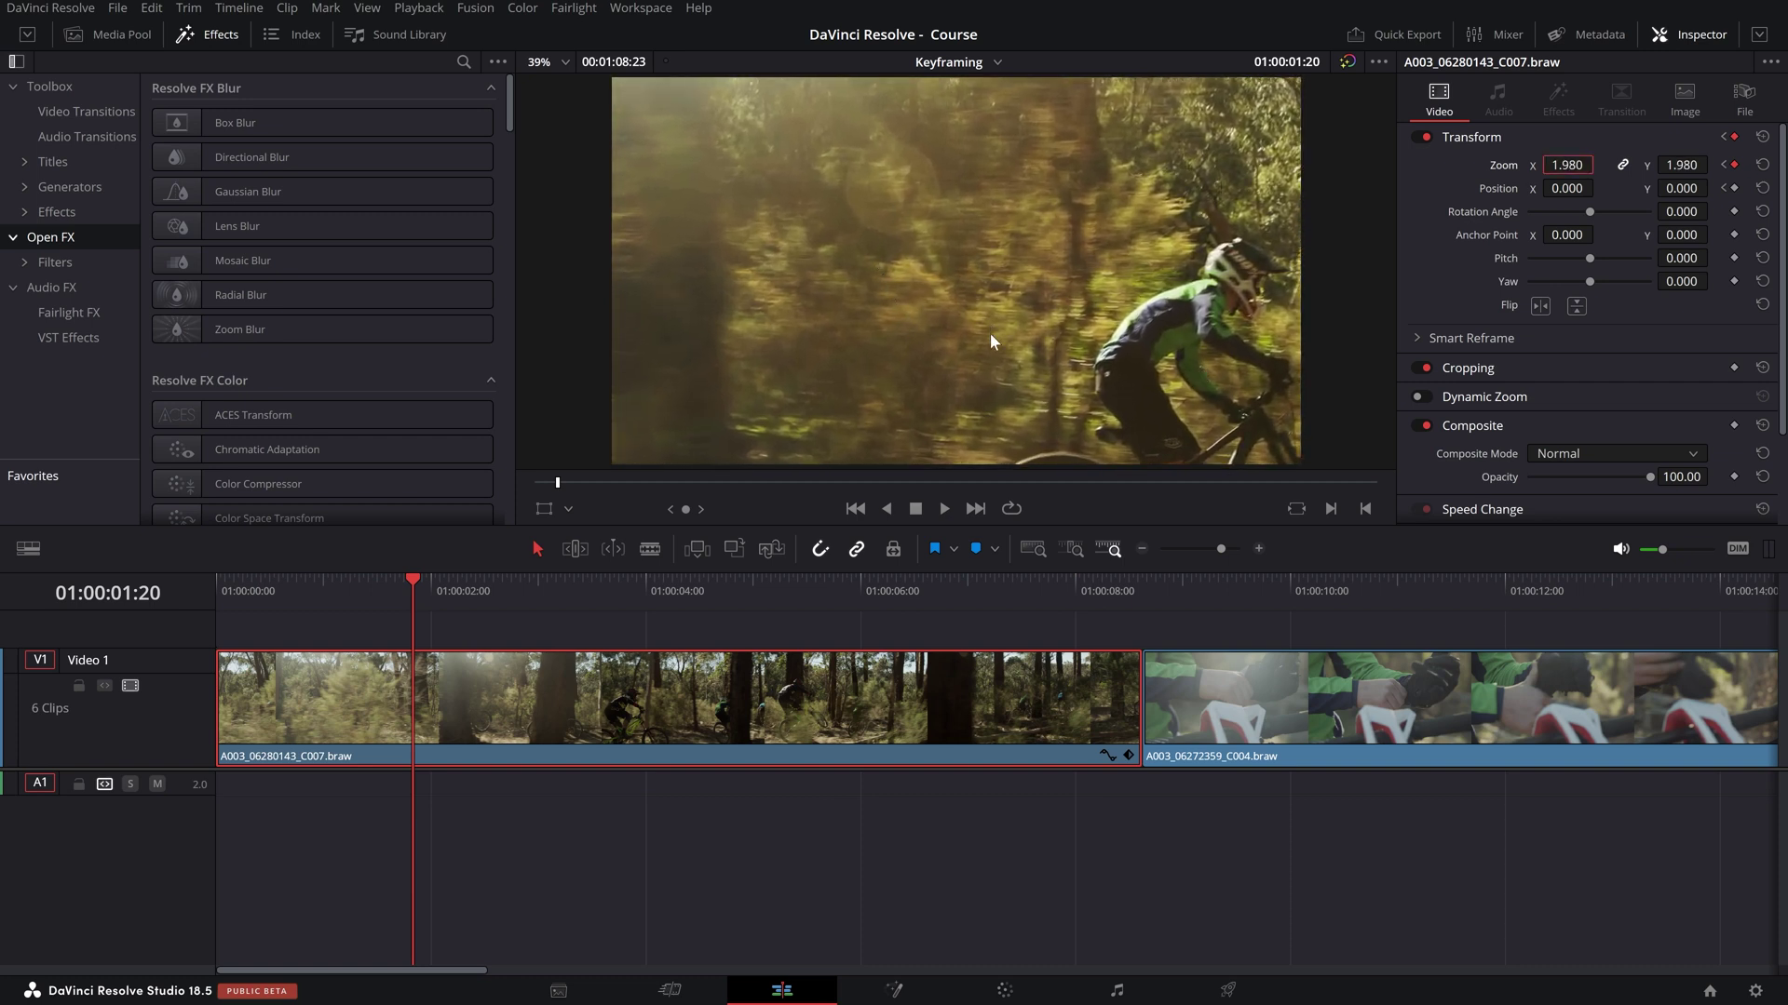
pyautogui.click(1574, 193)
pyautogui.moveTo(1567, 188); pyautogui.dragTo(1415, 188)
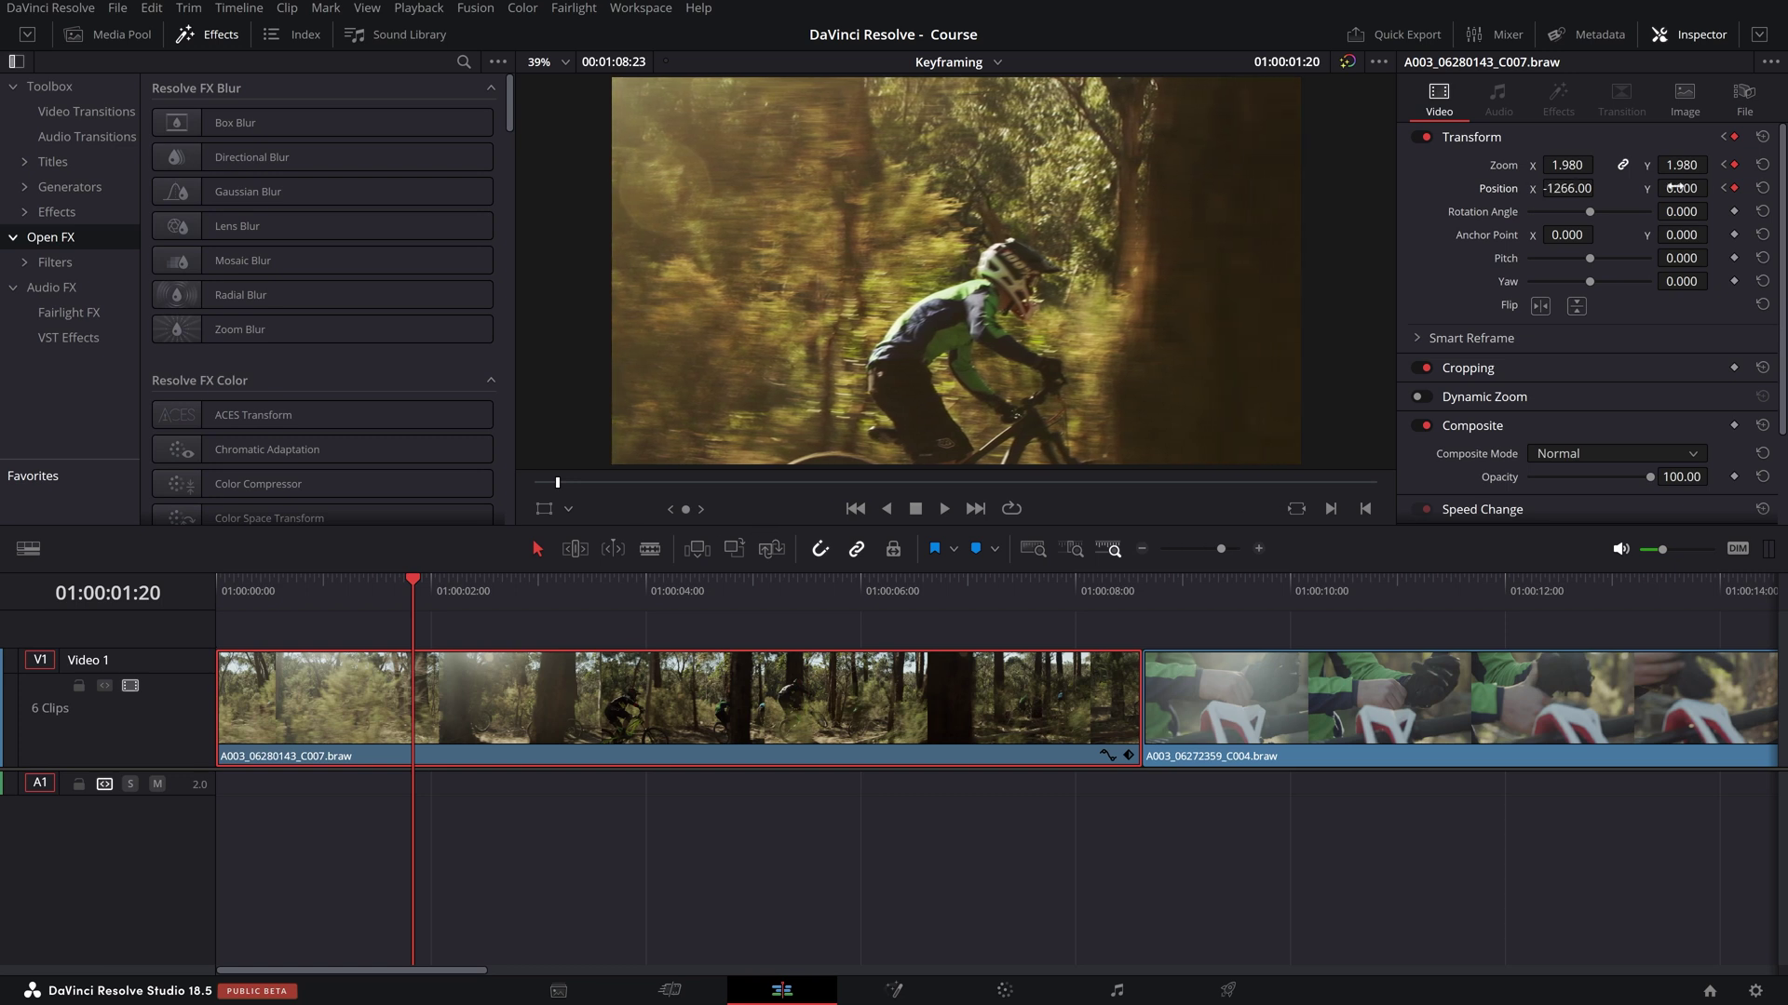
pyautogui.moveTo(1680, 194)
pyautogui.mouseDown()
pyautogui.moveTo(1713, 187)
pyautogui.moveTo(1685, 188)
pyautogui.mouseUp()
# - Play the zoom and position animation from the clip's start, and replay it several times from around the first keyframe
pyautogui.moveTo(415, 591); pyautogui.dragTo(200, 594)
pyautogui.press('space')
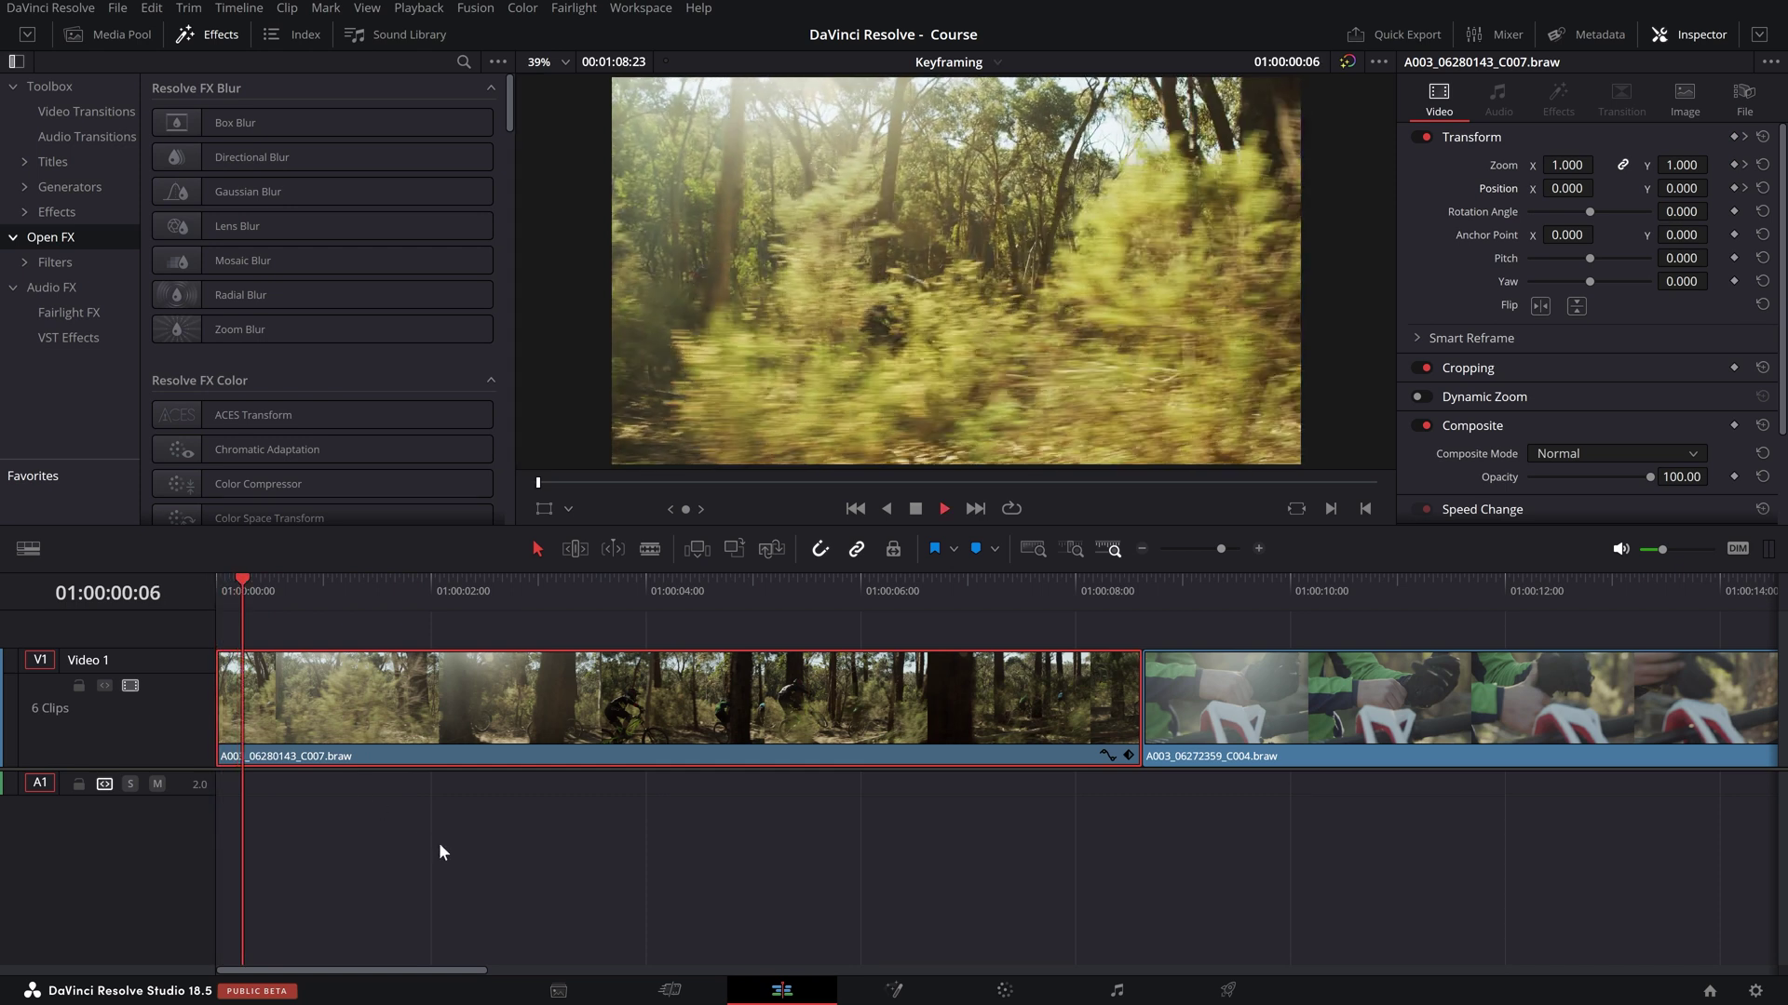
pyautogui.press('space')
pyautogui.moveTo(426, 589); pyautogui.dragTo(348, 579)
pyautogui.press('space')
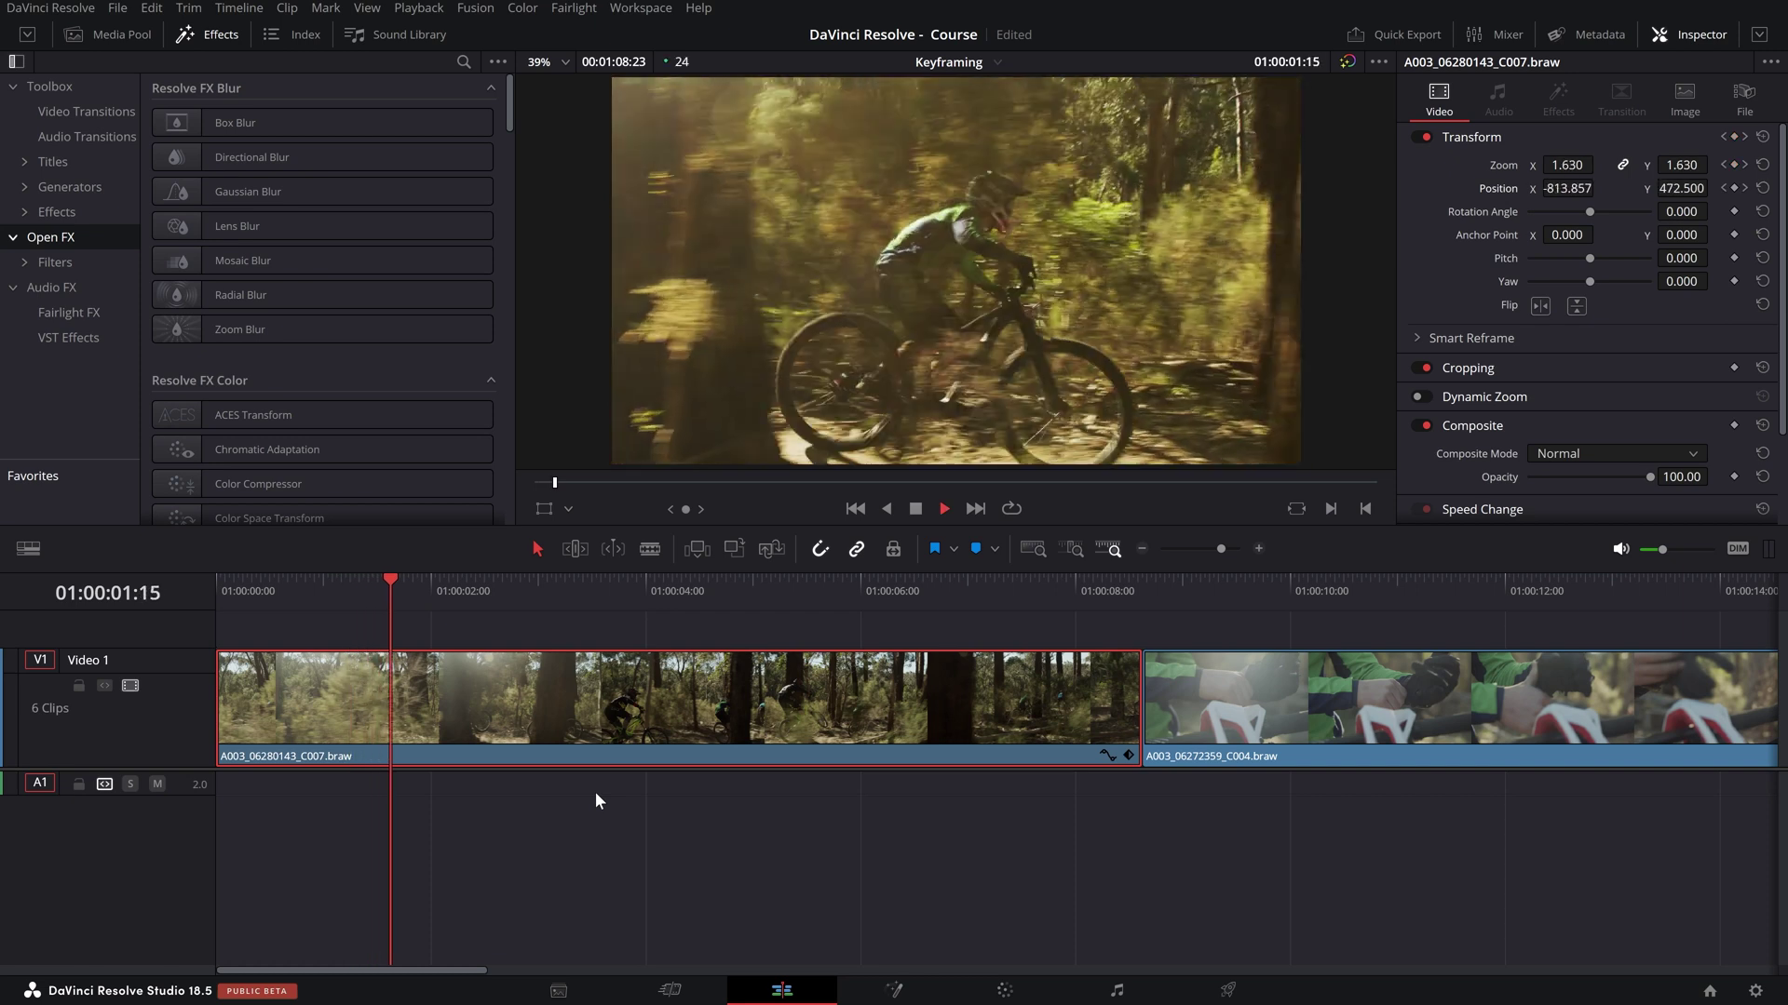
pyautogui.click(323, 594)
pyautogui.moveTo(326, 585); pyautogui.dragTo(346, 587)
pyautogui.press('space')
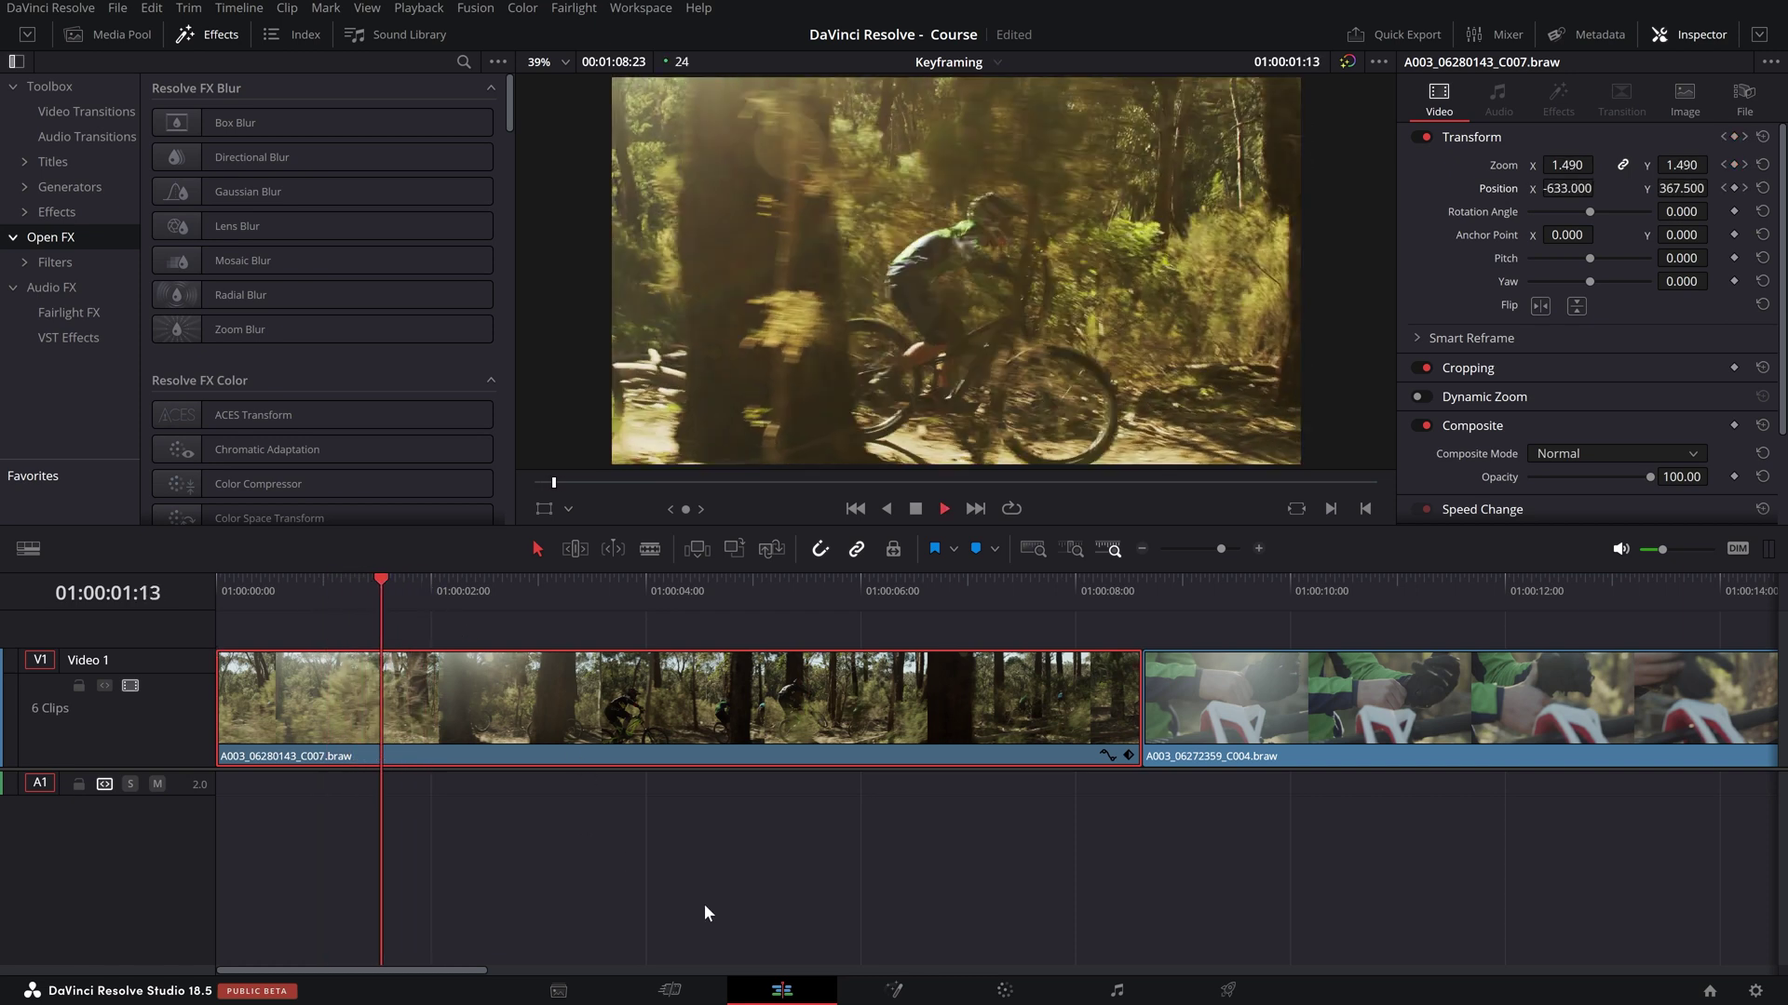
pyautogui.press('space')
pyautogui.moveTo(433, 589); pyautogui.dragTo(327, 590)
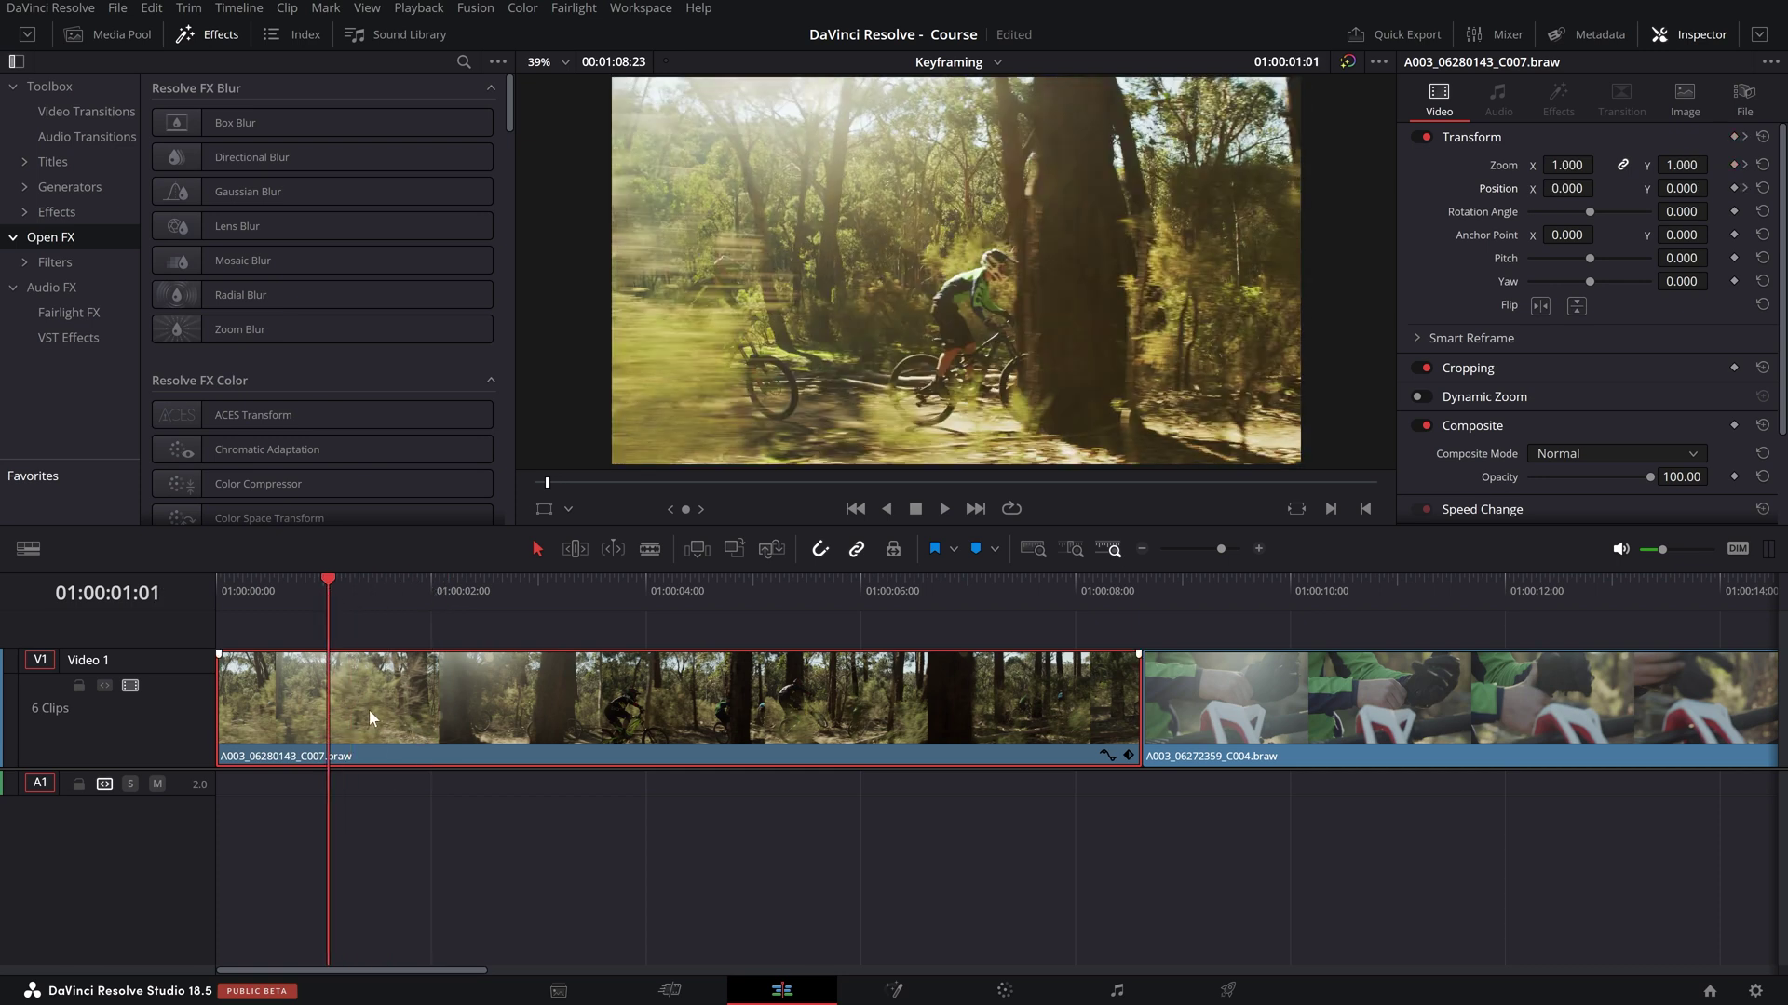
# - Show the clip's keyframe track in the timeline and scrub from the 01:00:01:06 keyframe towards the second one
pyautogui.click(1128, 754)
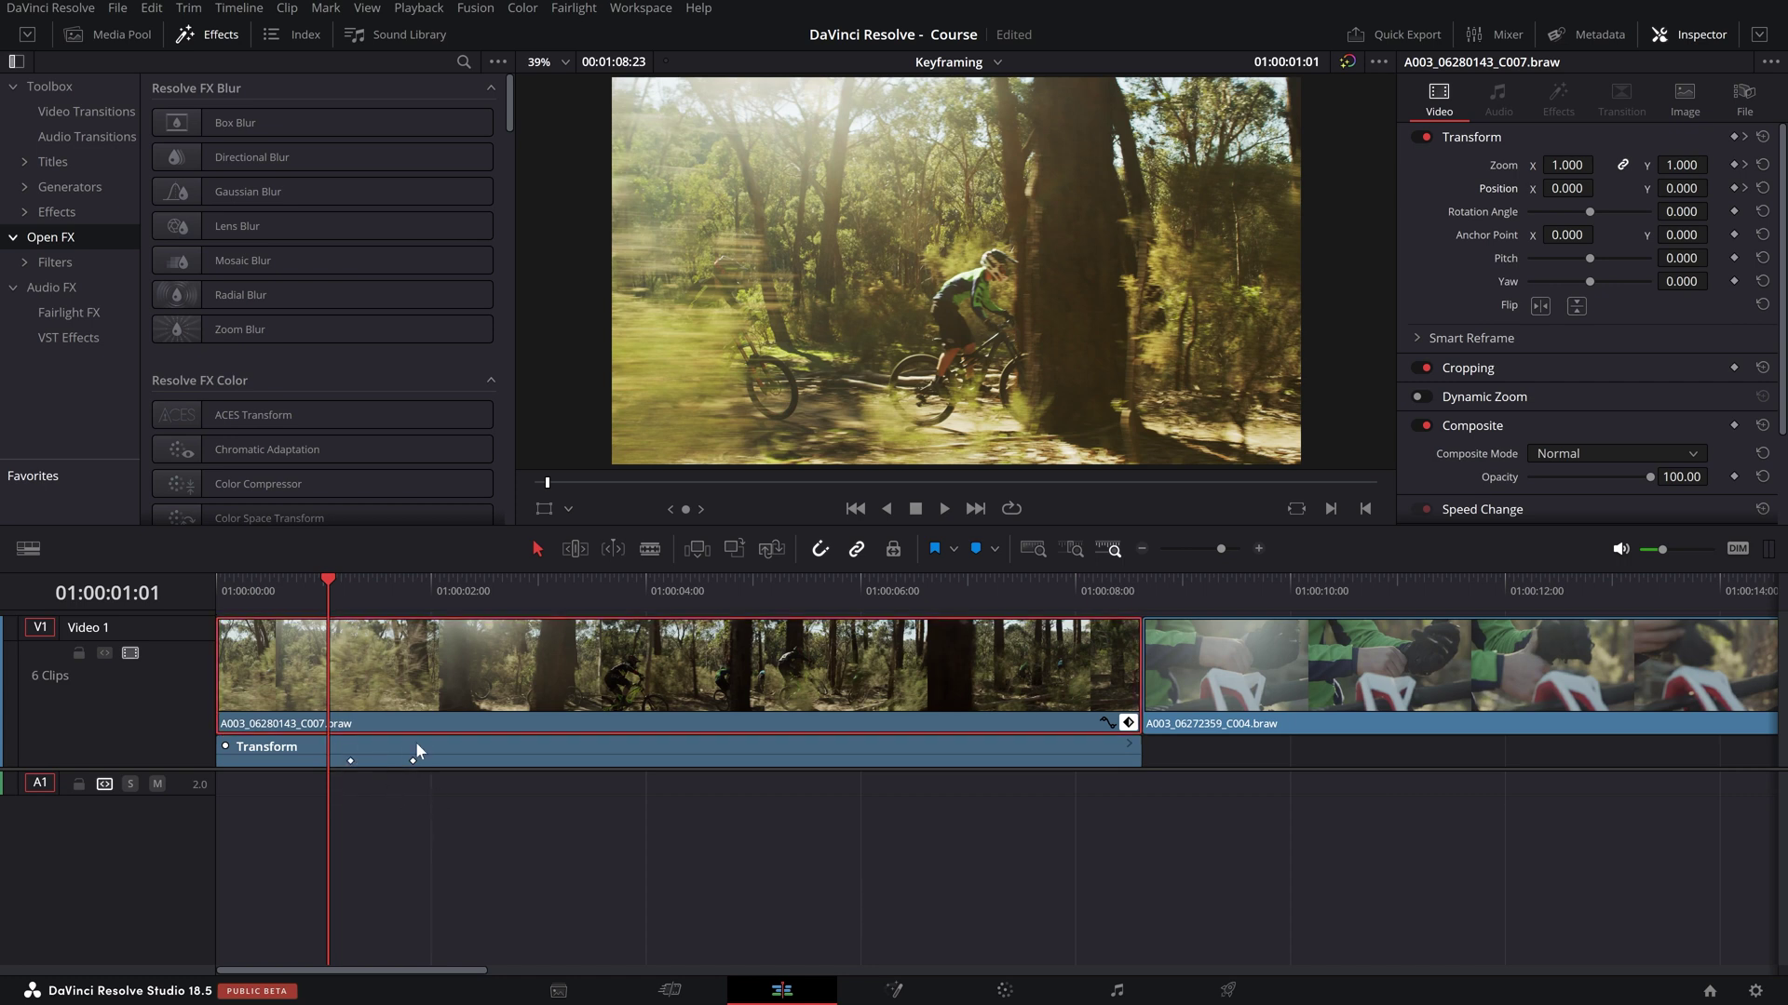
pyautogui.moveTo(327, 585); pyautogui.dragTo(337, 591)
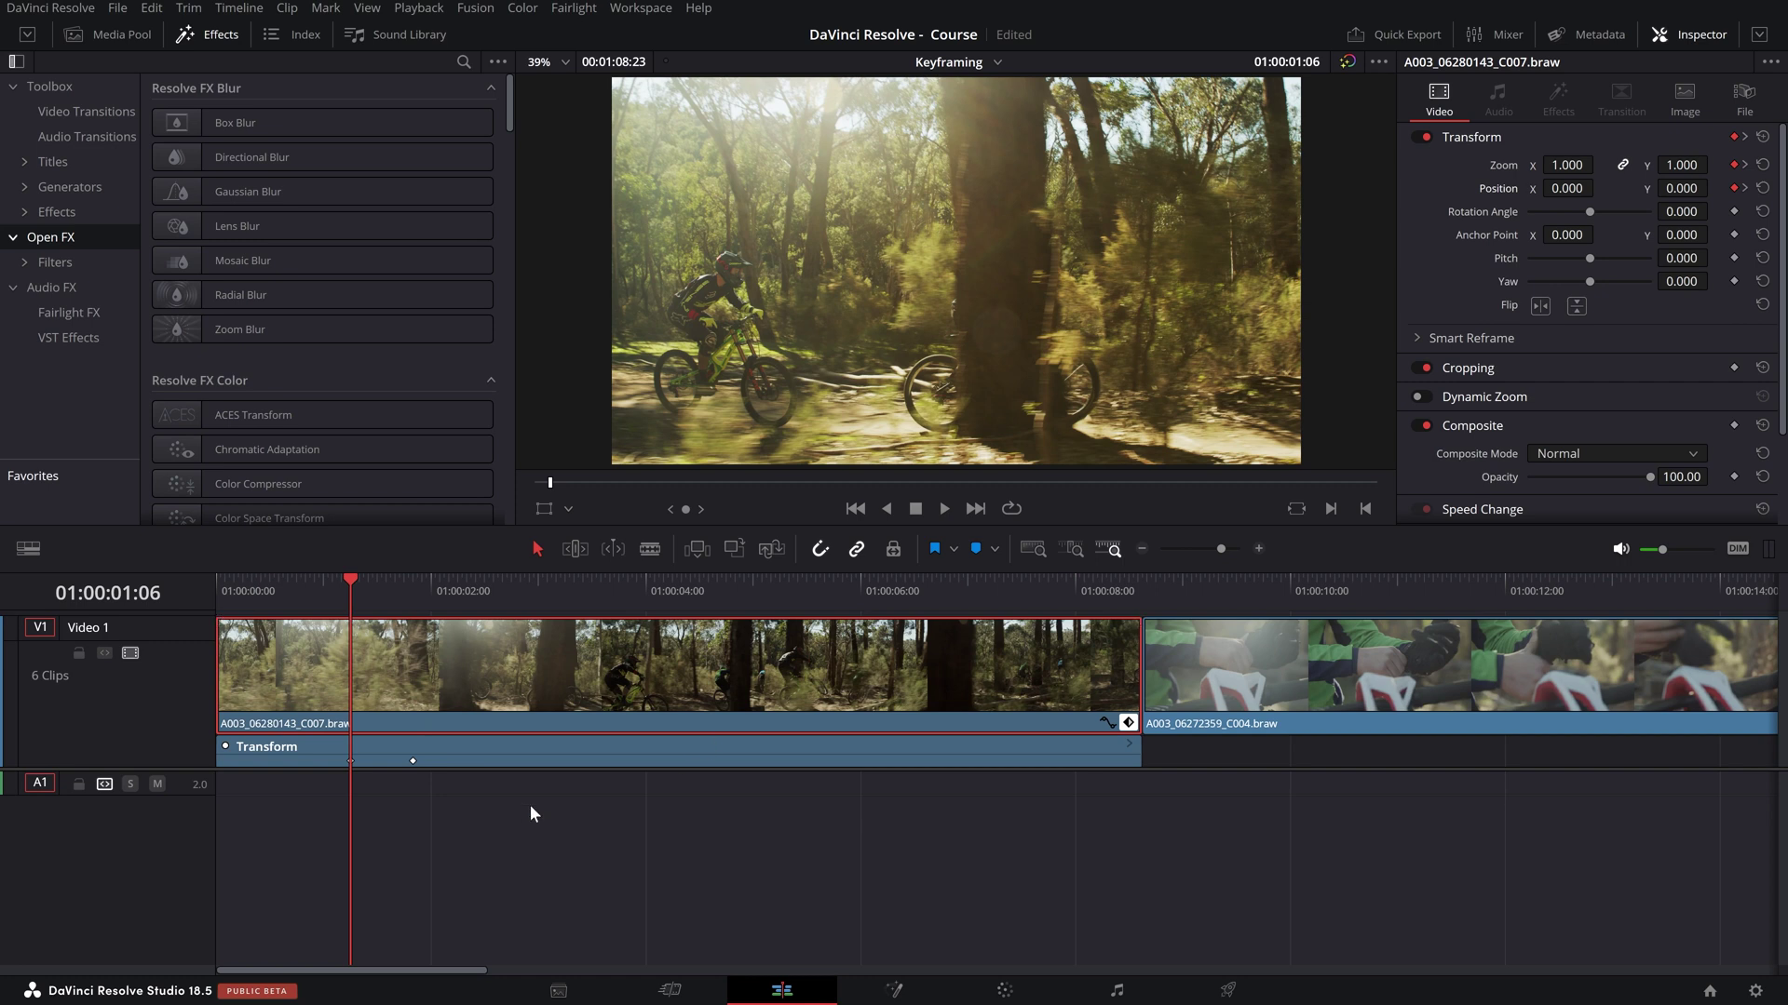
pyautogui.press('space')
pyautogui.click(366, 594)
pyautogui.moveTo(366, 596); pyautogui.dragTo(409, 595)
# - Play the clip past the last keyframe, and return to the keyframe at 01:00:01:20 and the one at 01:00:01:06
pyautogui.press('space')
pyautogui.press('space')
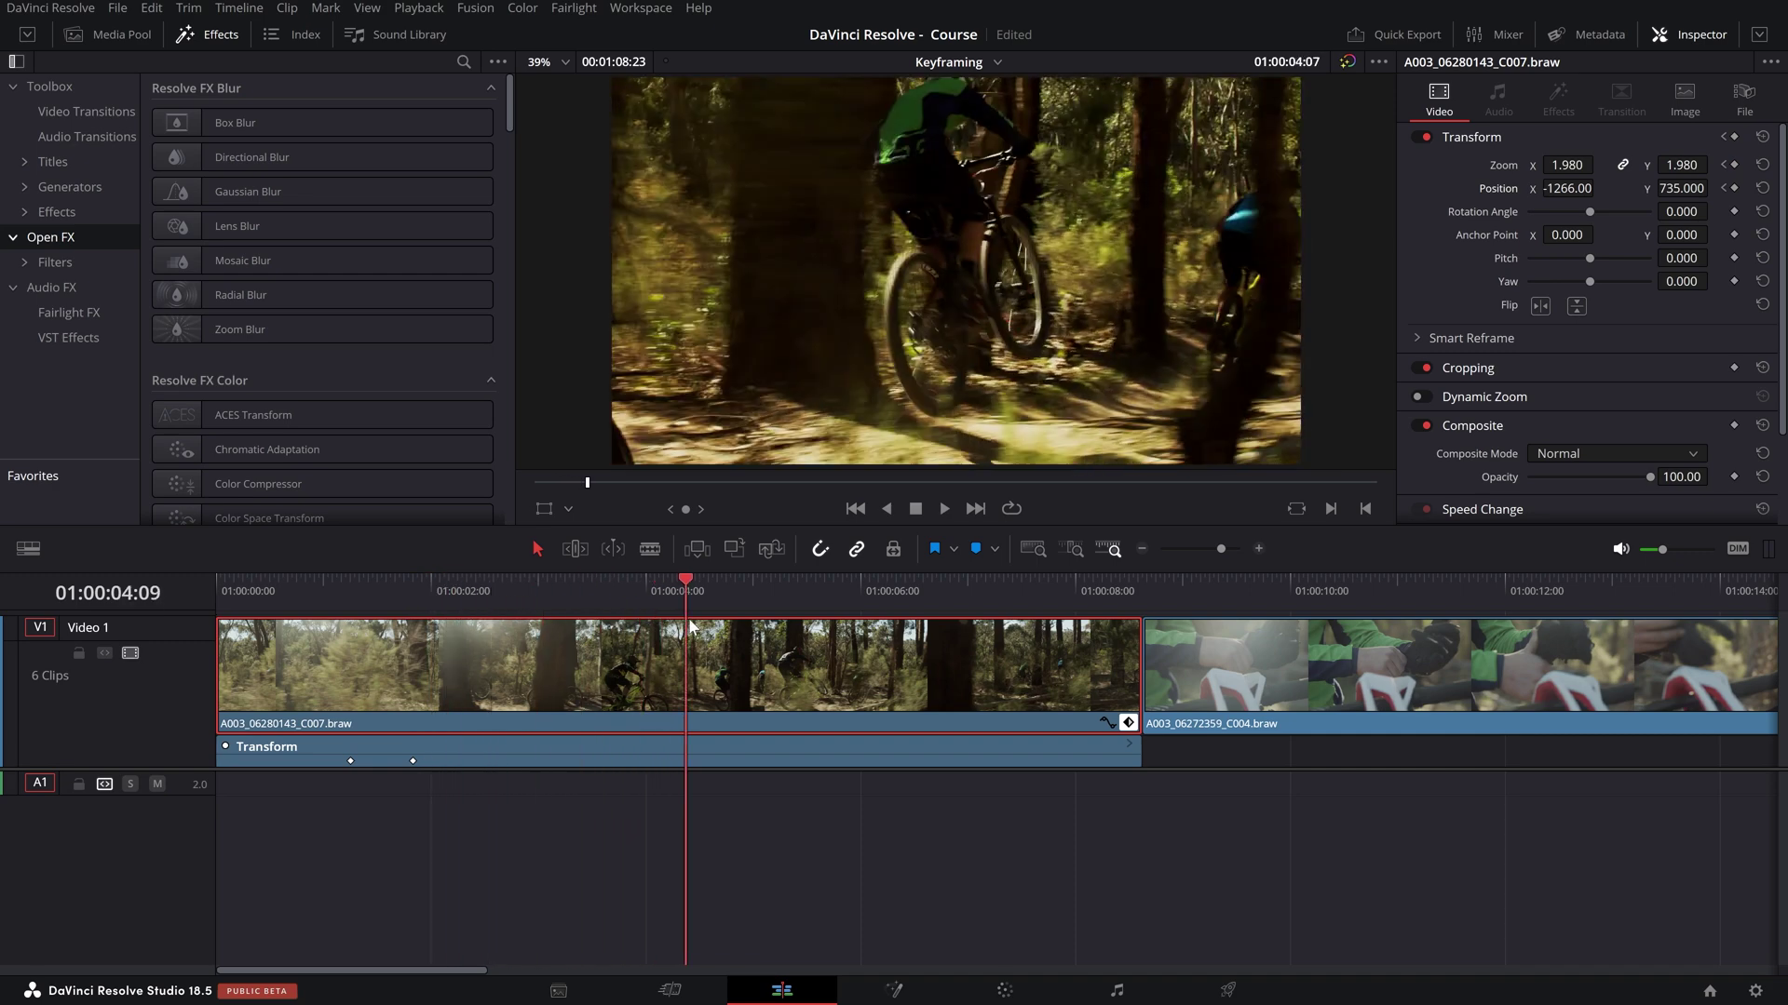
pyautogui.moveTo(1024, 625); pyautogui.dragTo(414, 624)
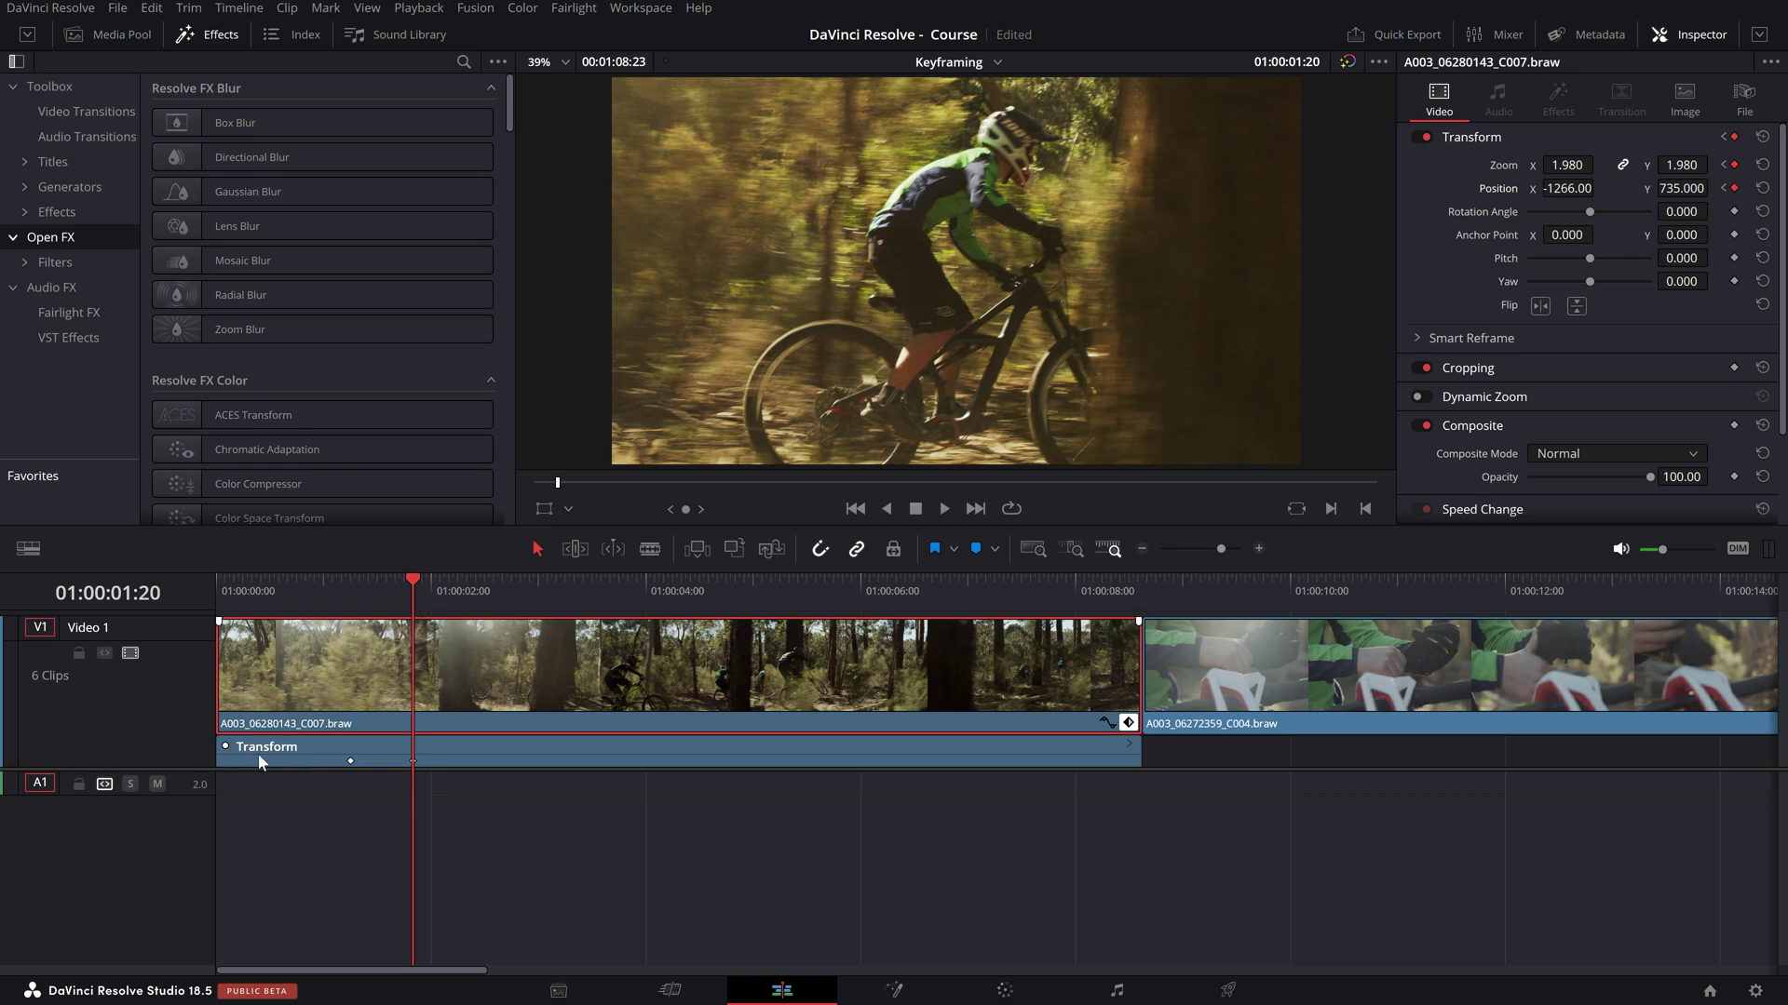
pyautogui.click(355, 585)
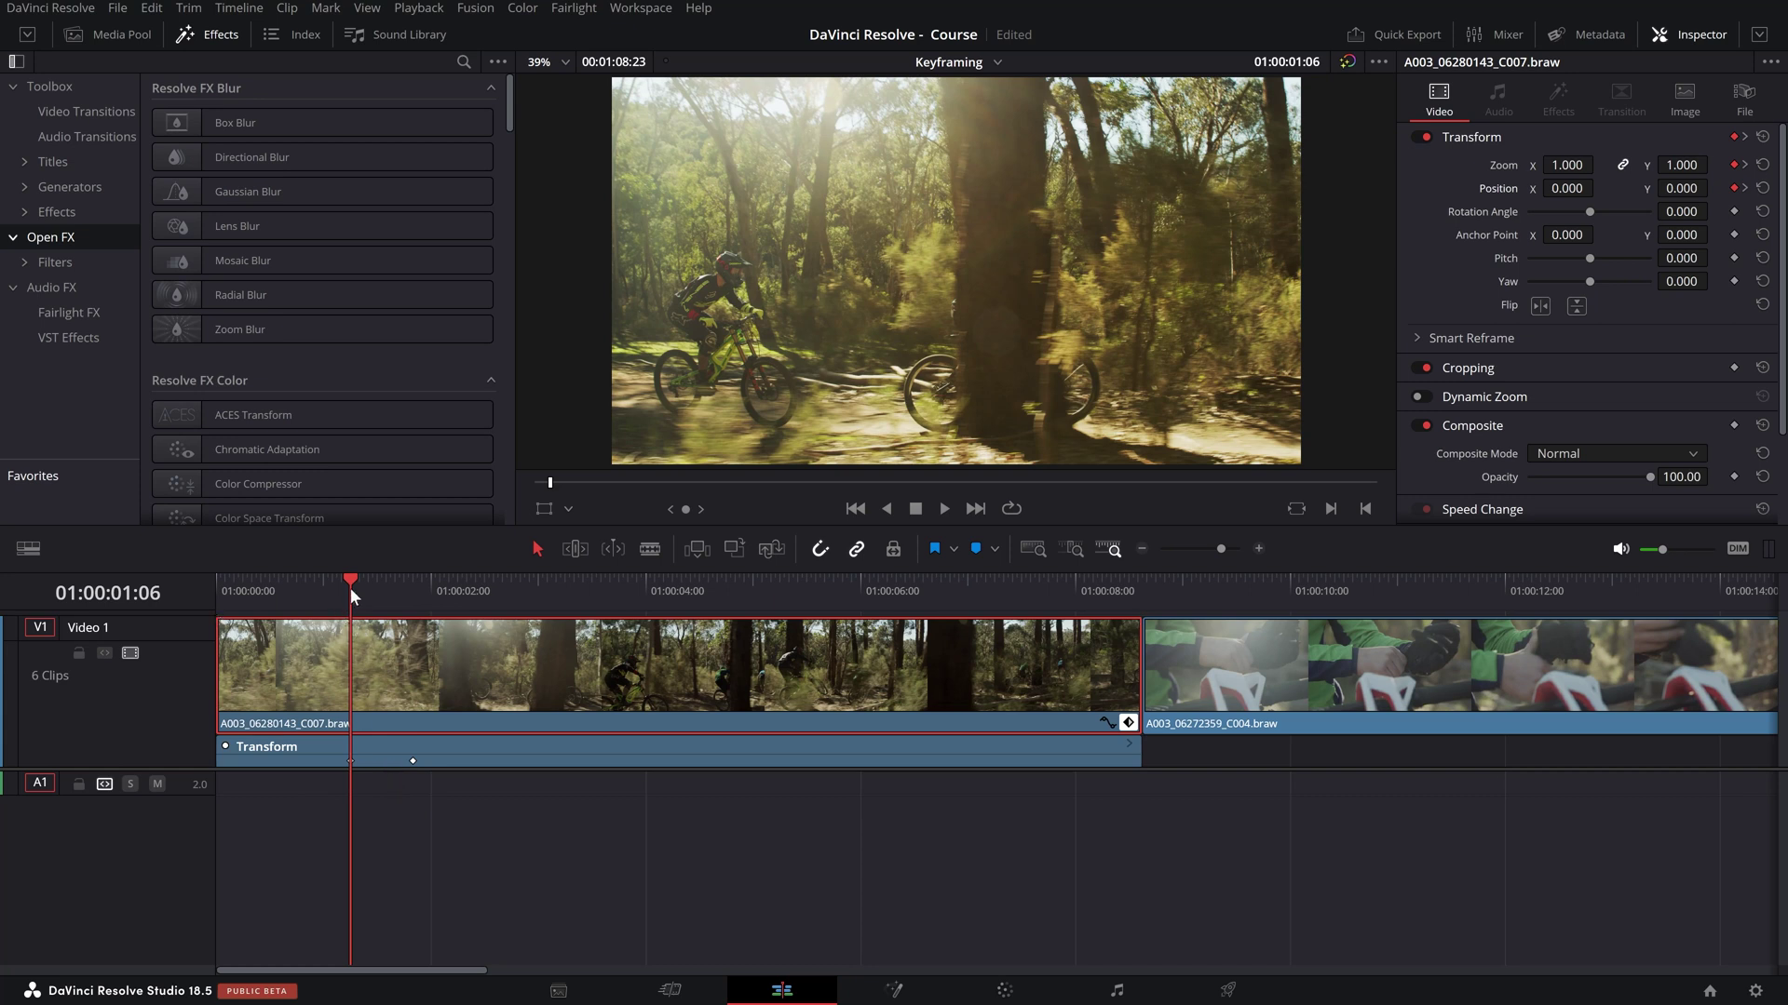
# - Compare the two keyframes, then lower the video track and expand the clip's Transform keyframe track into separate Zoom and Position rows
pyautogui.moveTo(350, 585); pyautogui.dragTo(399, 600)
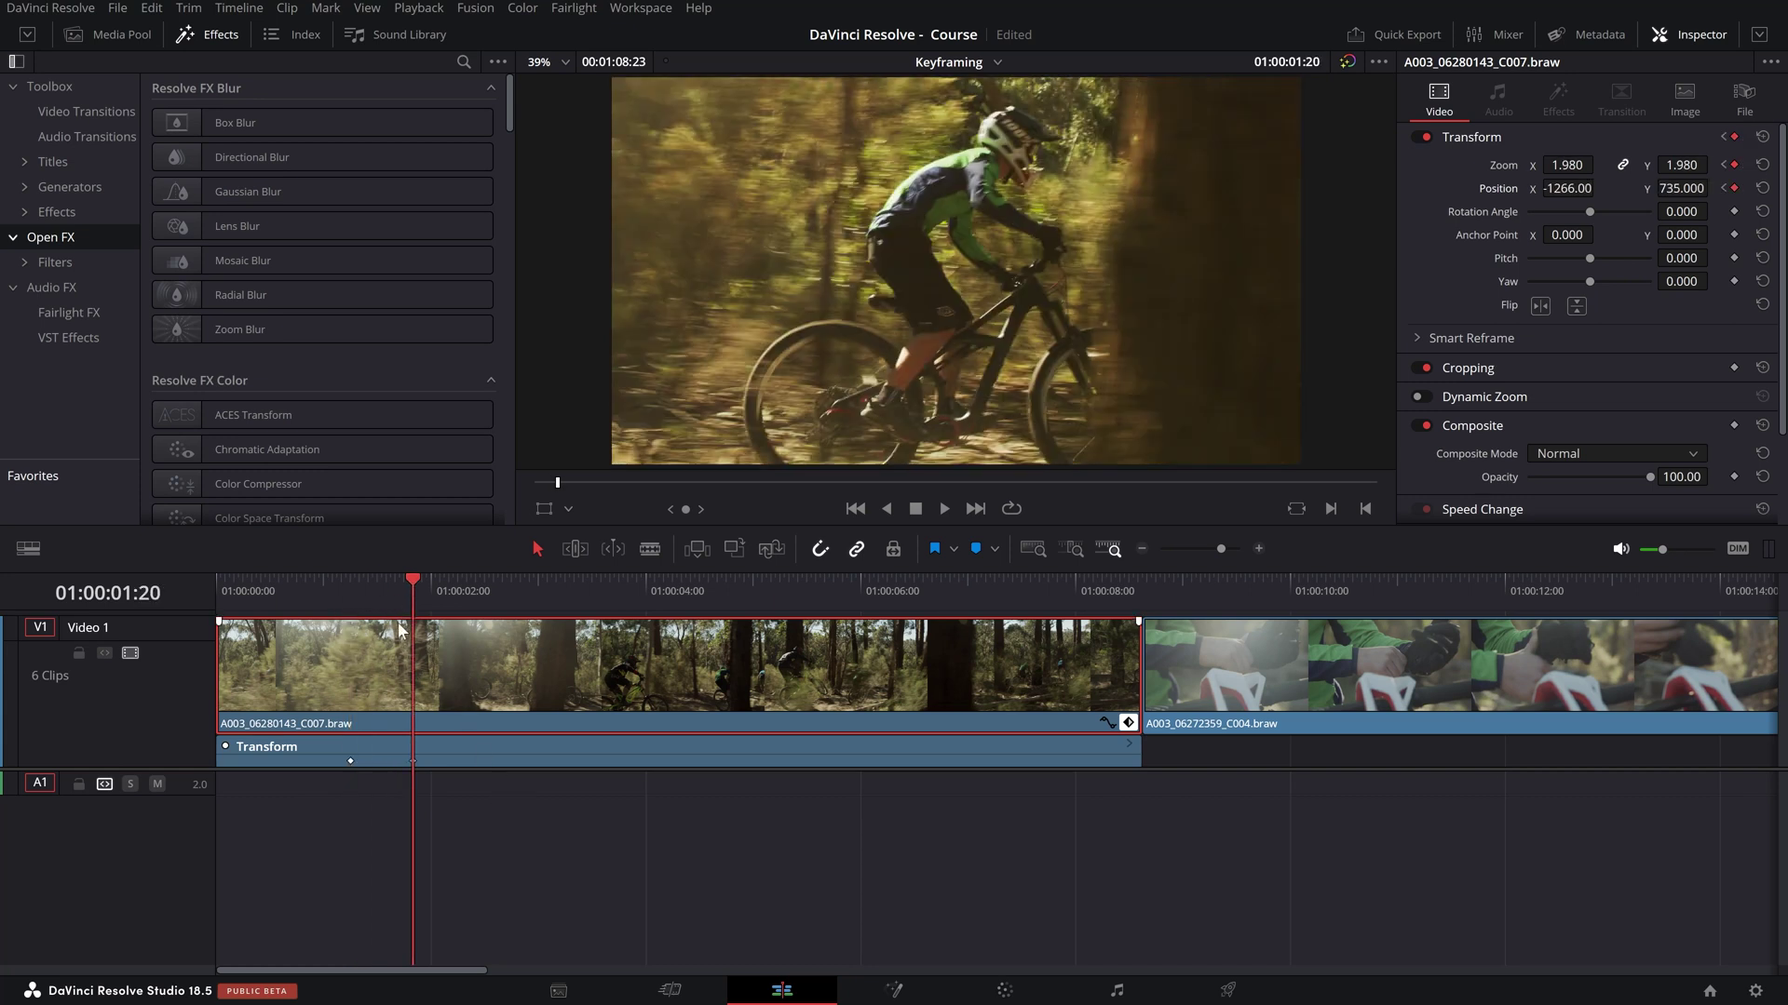
pyautogui.click(352, 588)
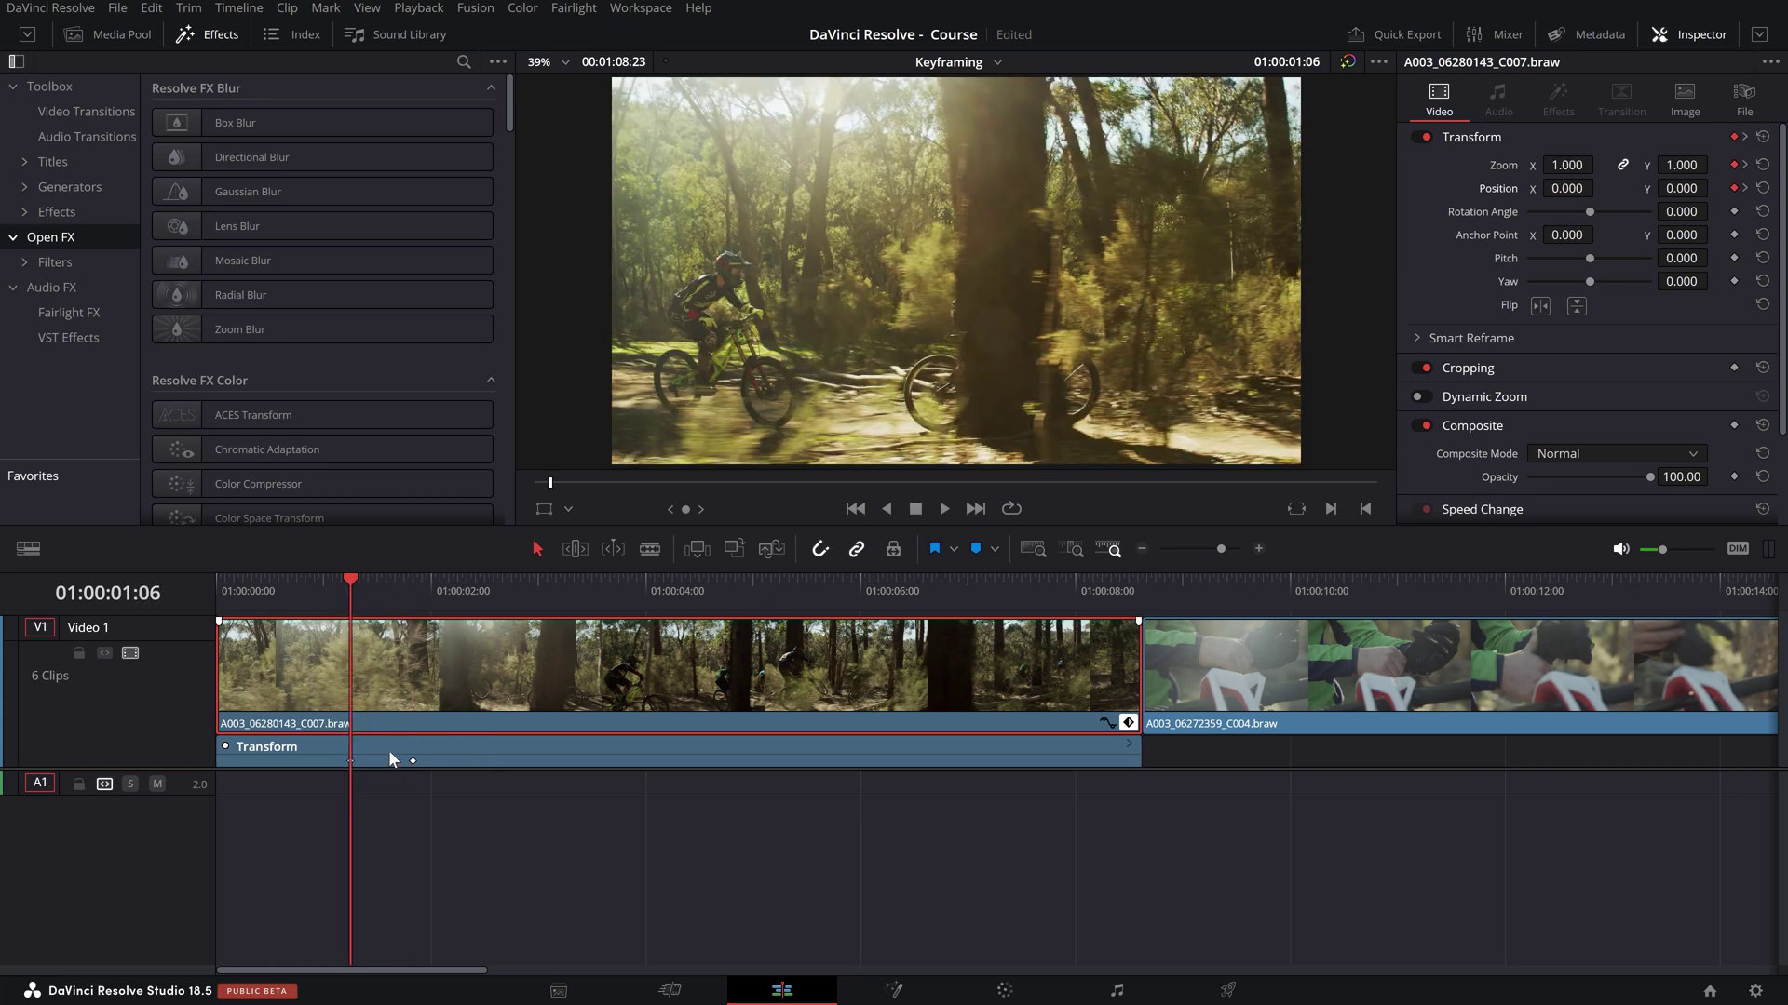
pyautogui.moveTo(427, 762); pyautogui.dragTo(484, 820)
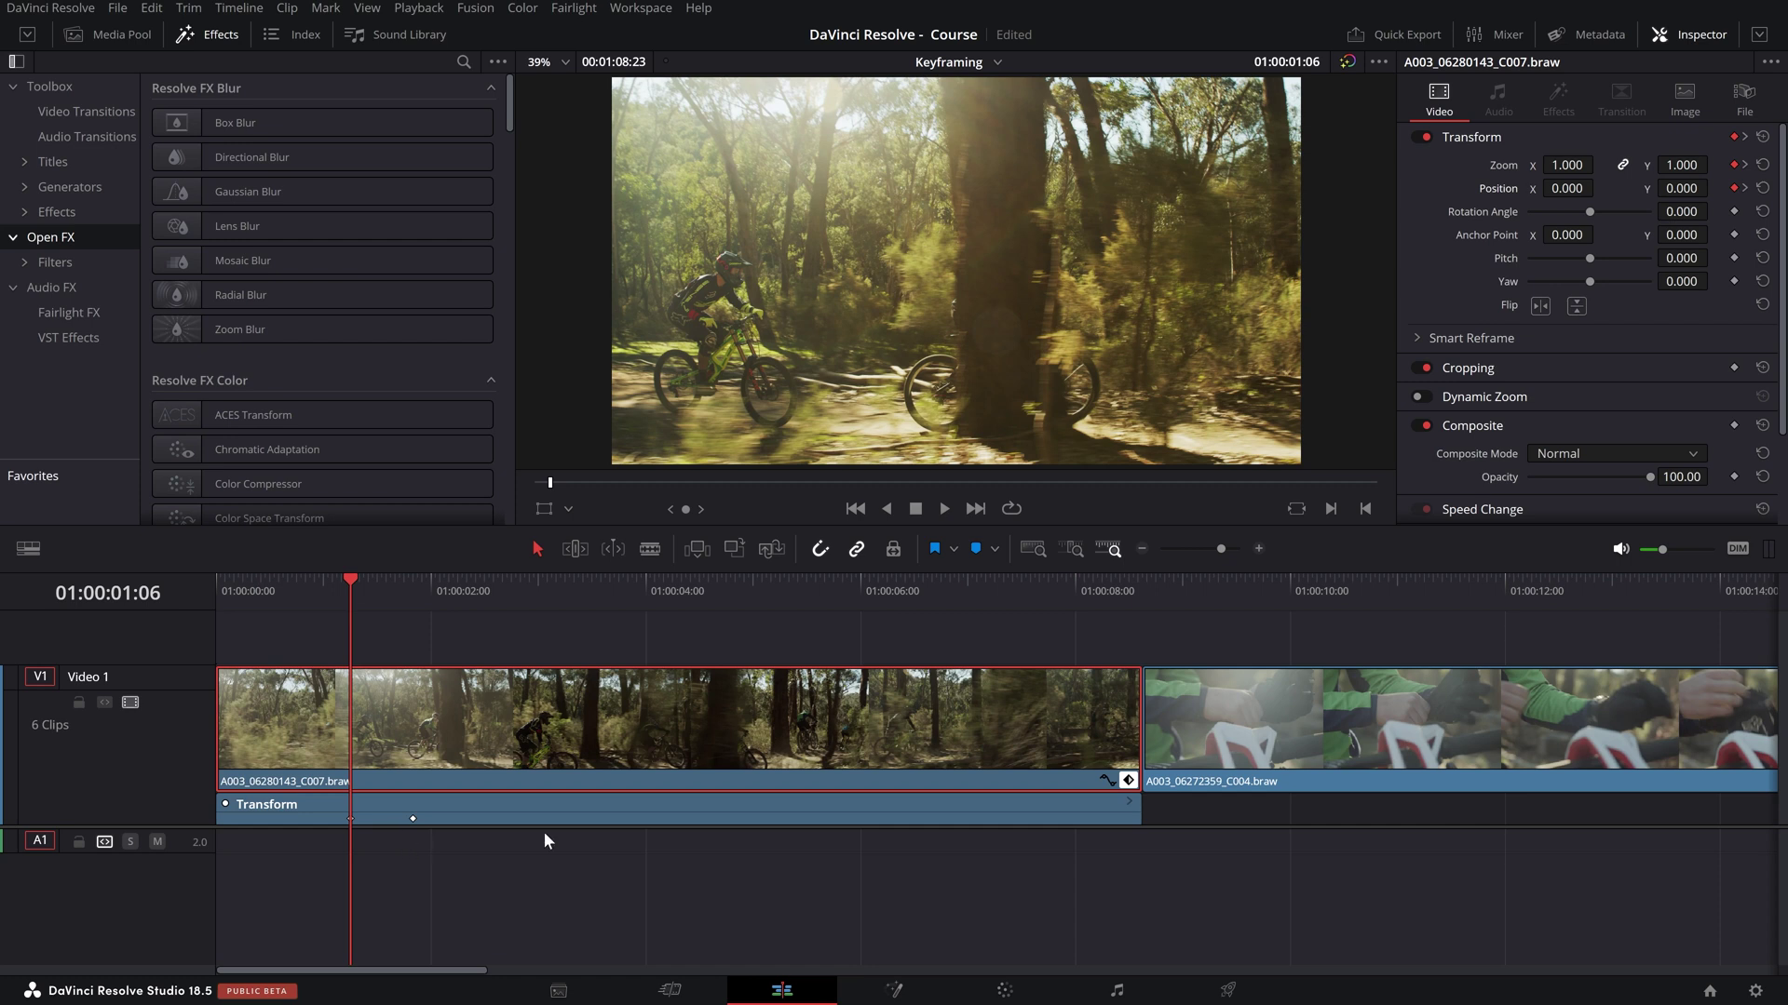
pyautogui.click(1128, 803)
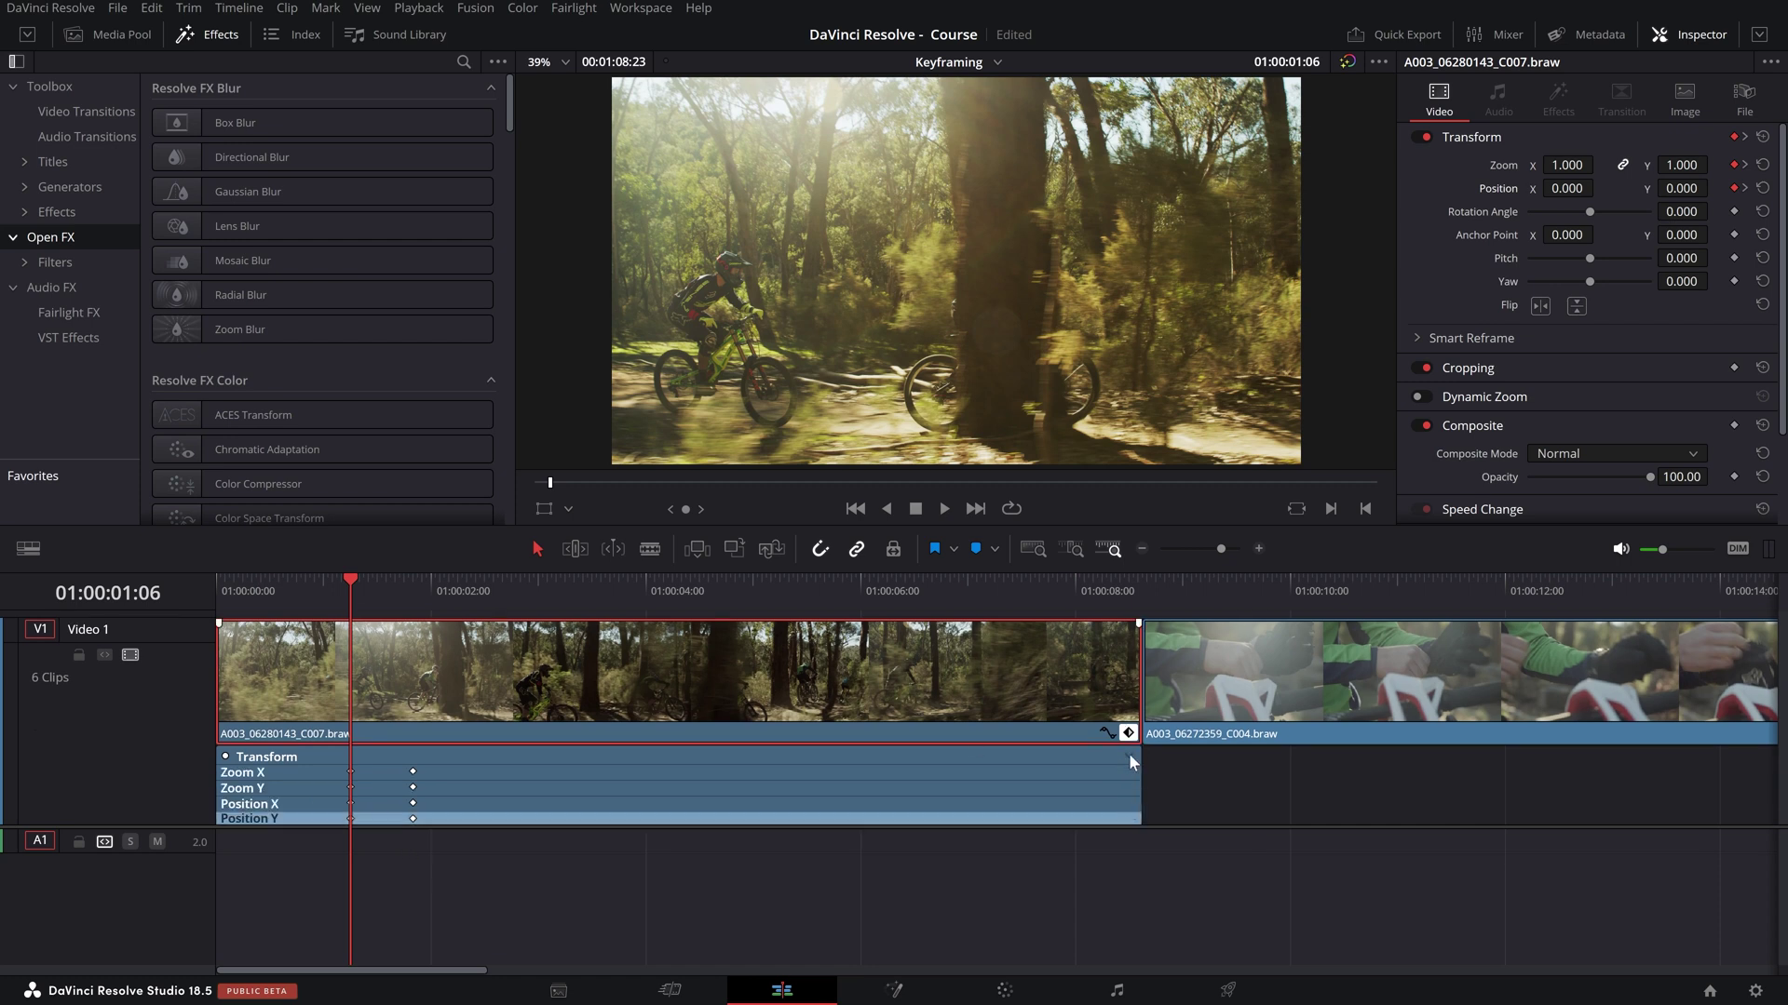
# - Return to the clip's start and play the section leading up to the first keyframe
pyautogui.moveTo(350, 587); pyautogui.dragTo(210, 591)
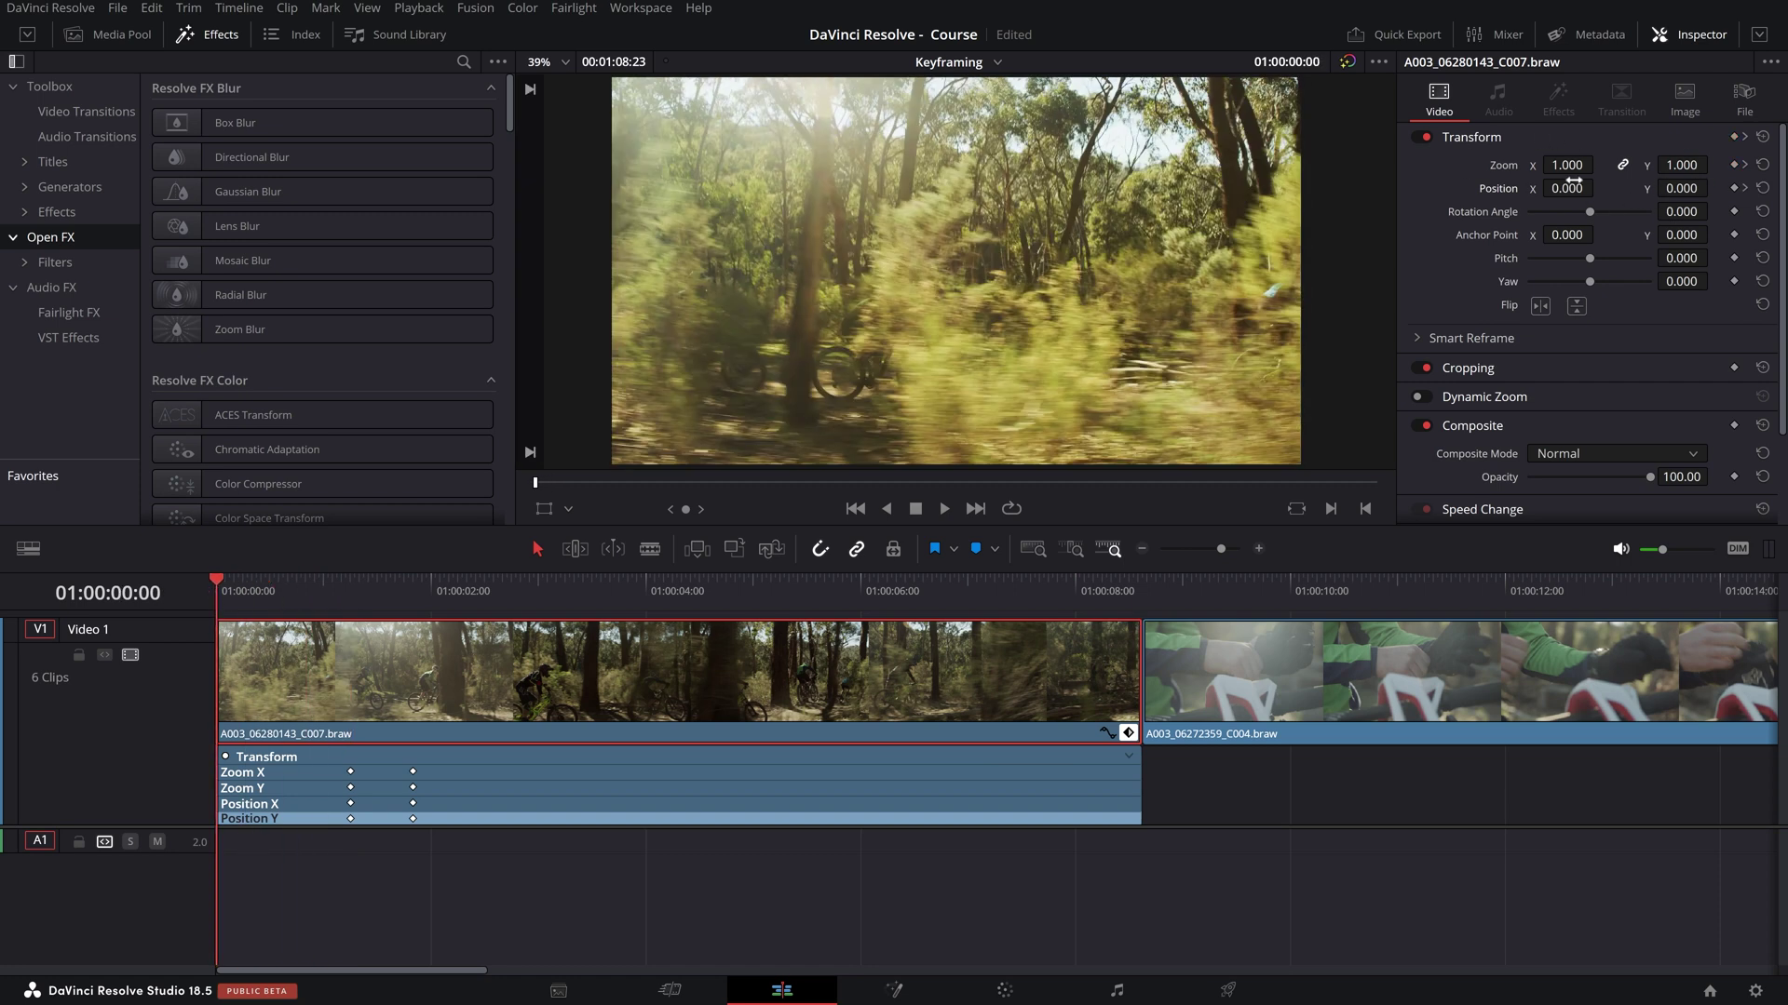
pyautogui.moveTo(236, 592); pyautogui.dragTo(323, 590)
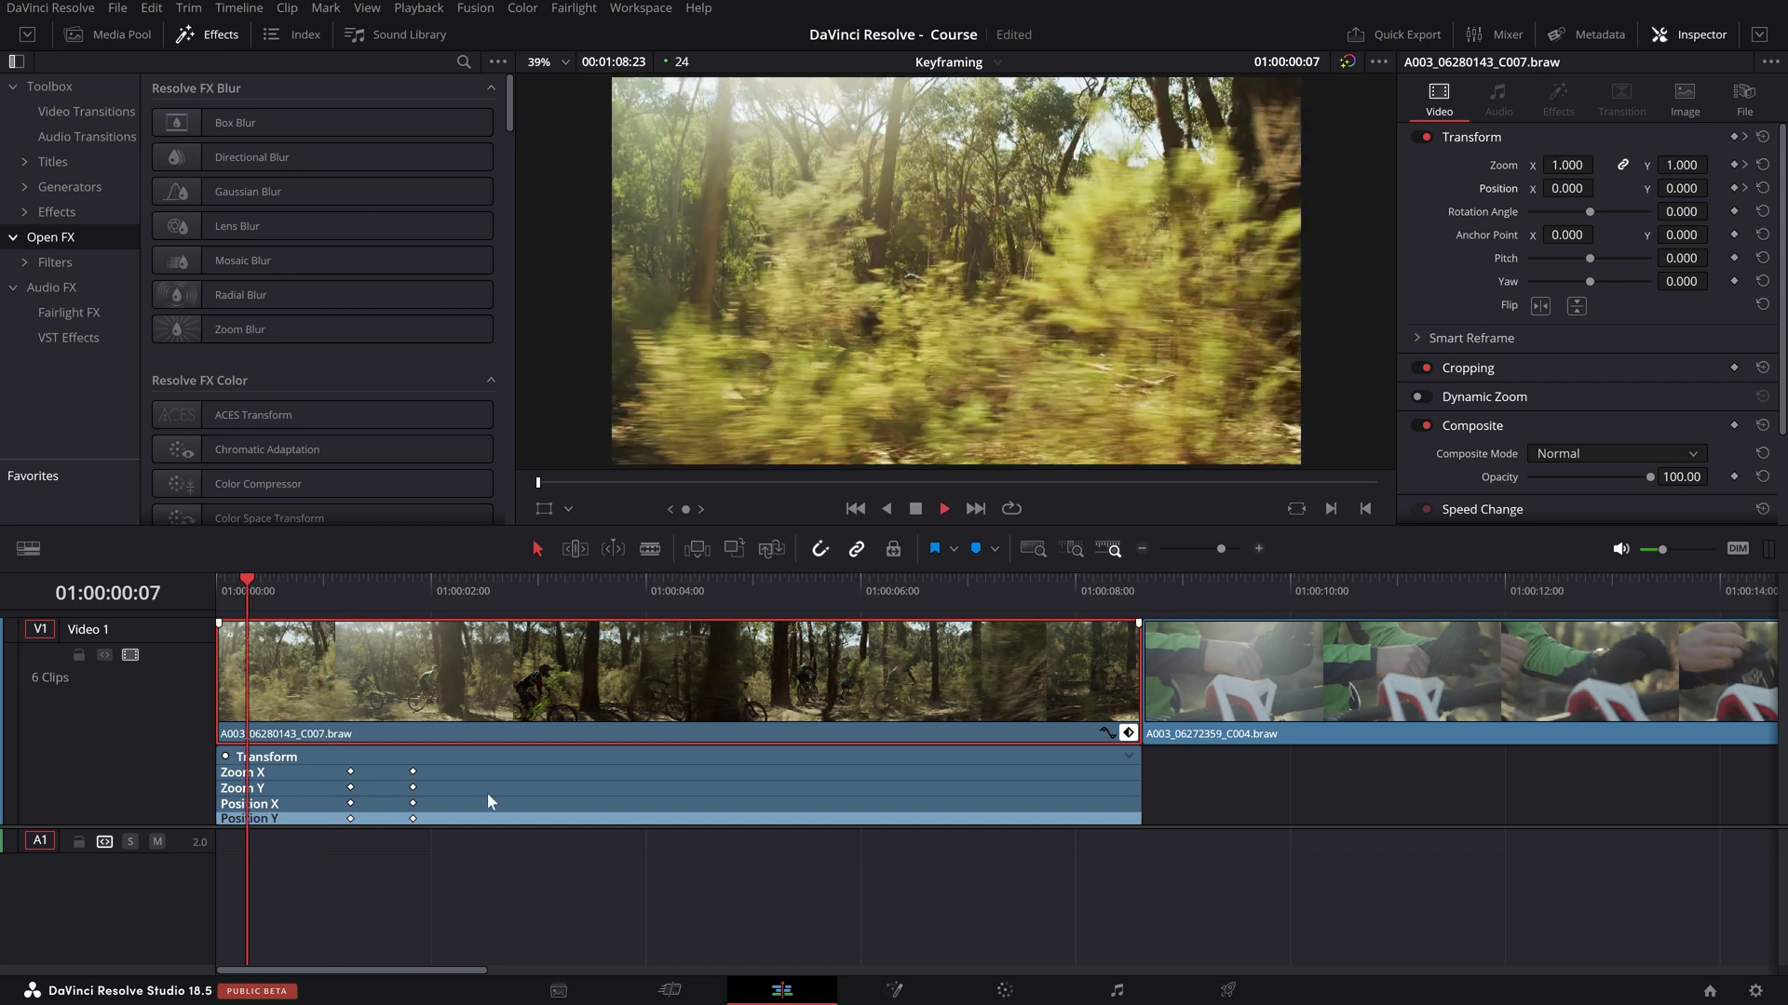
pyautogui.press('space')
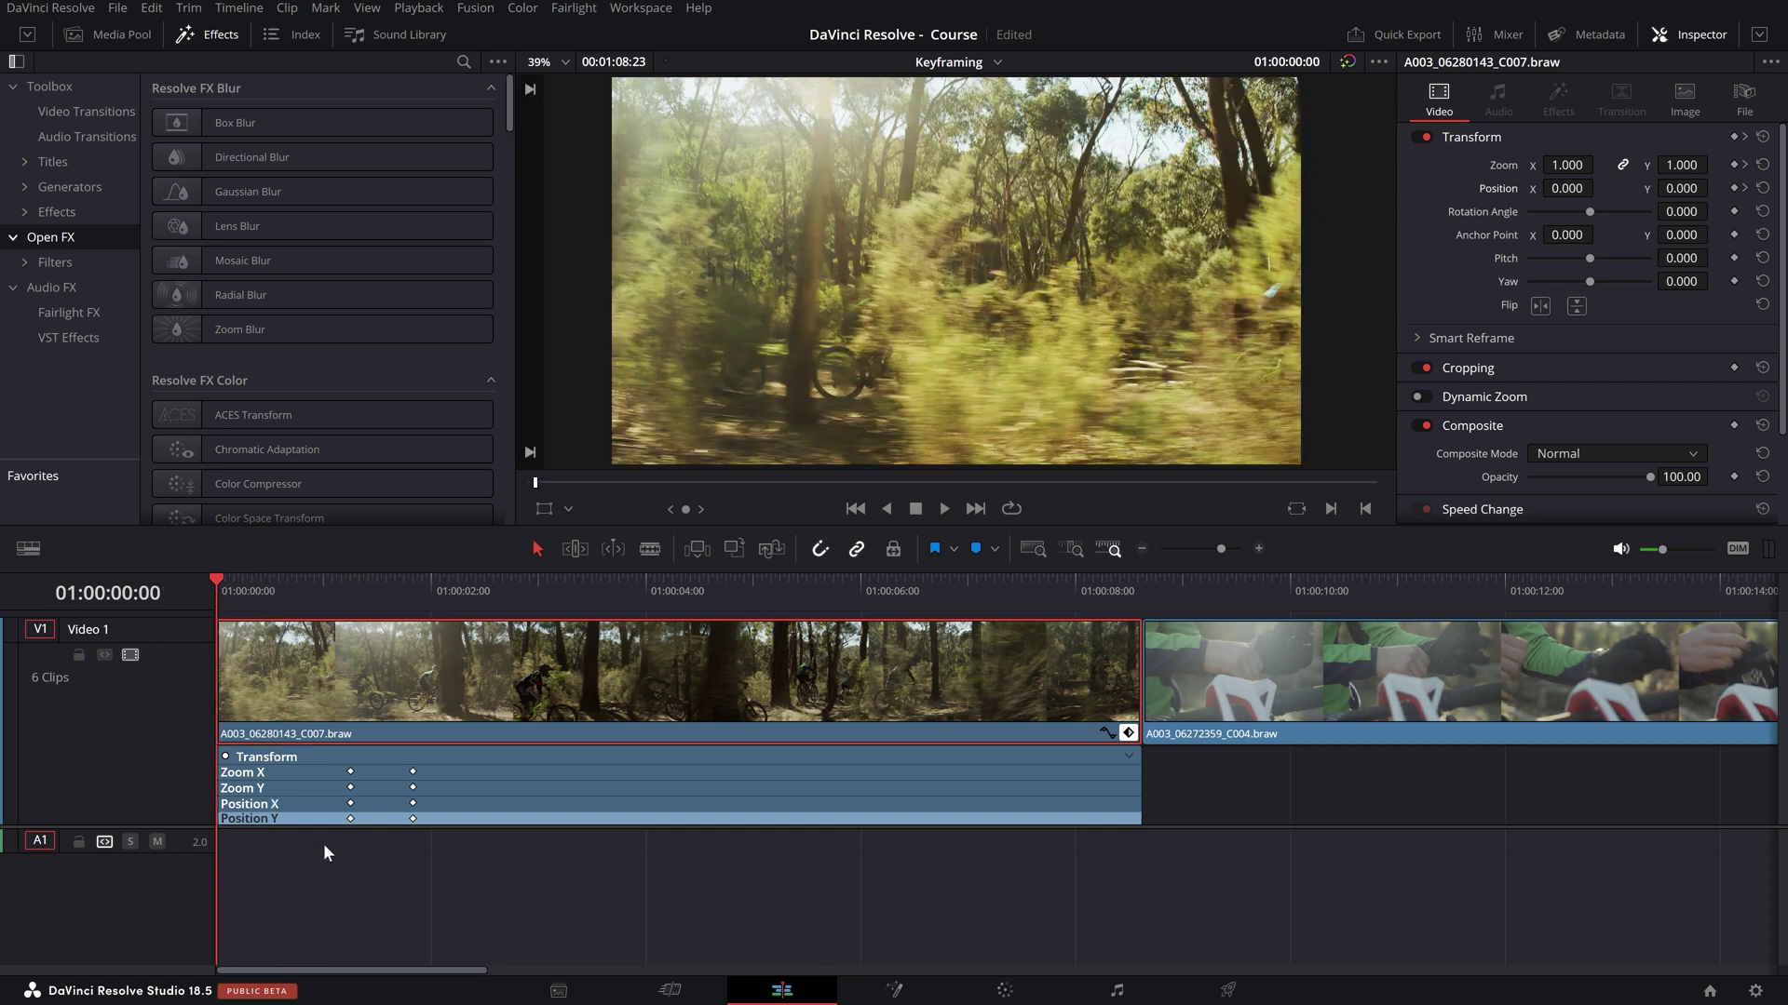
pyautogui.press('space')
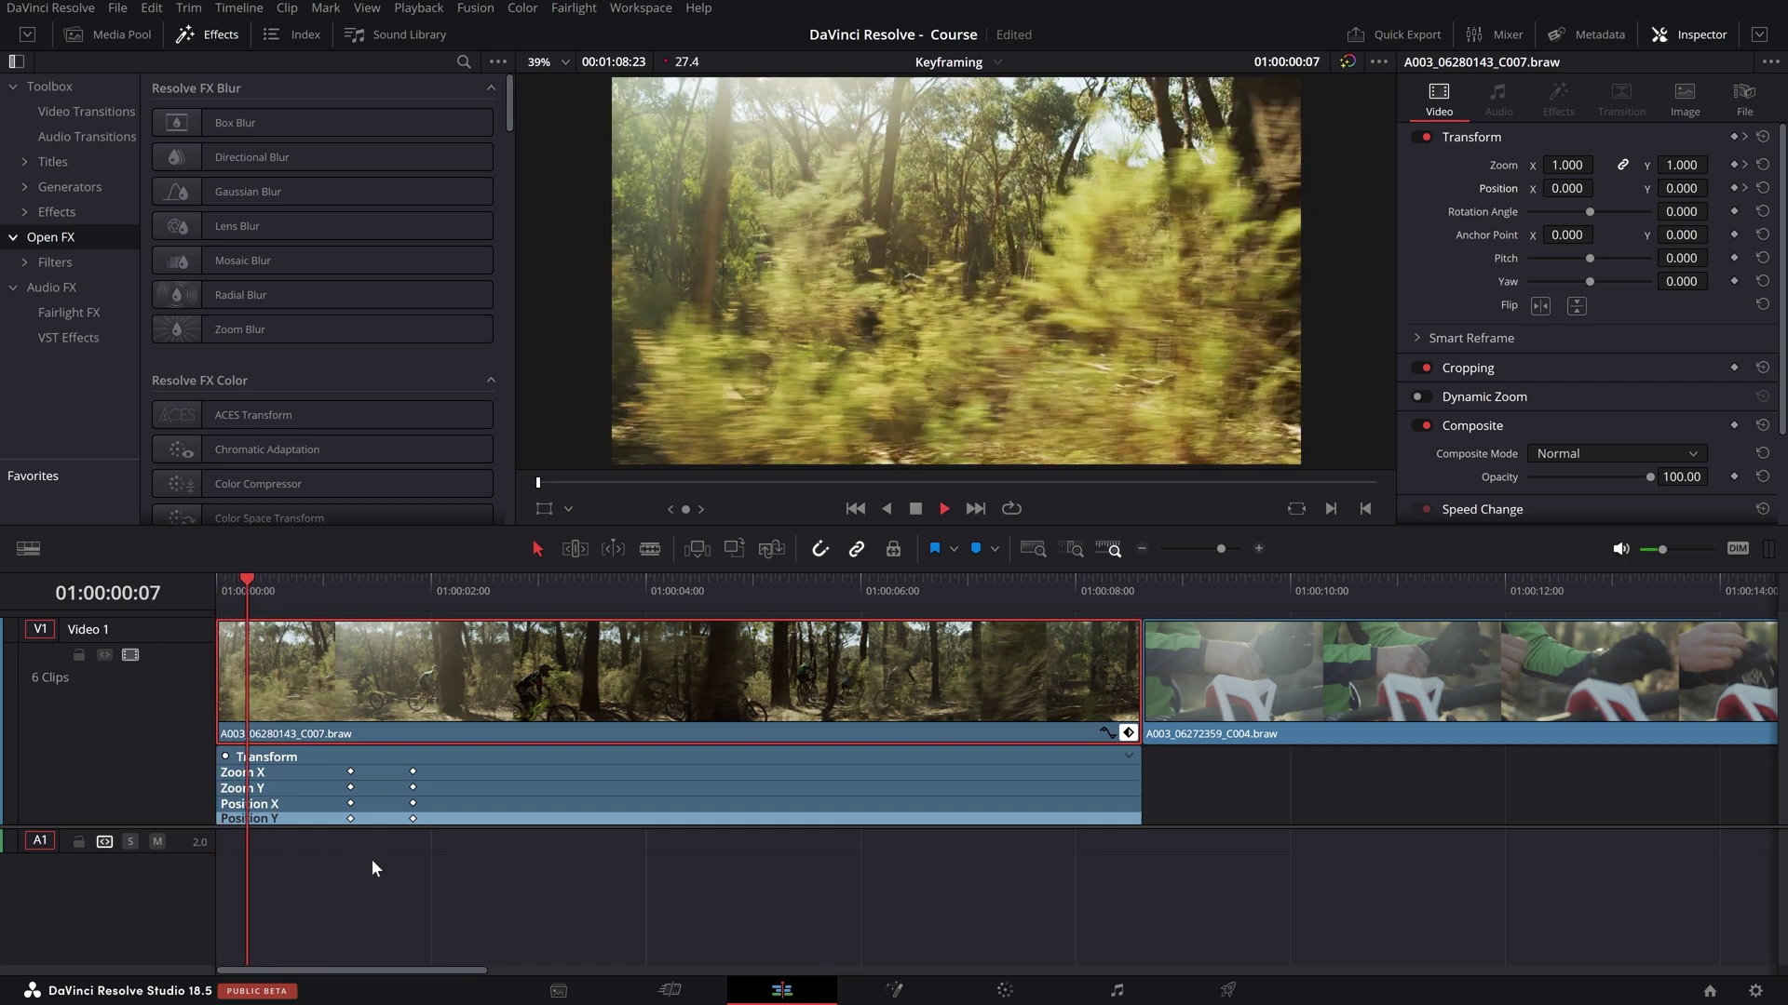
pyautogui.press('space')
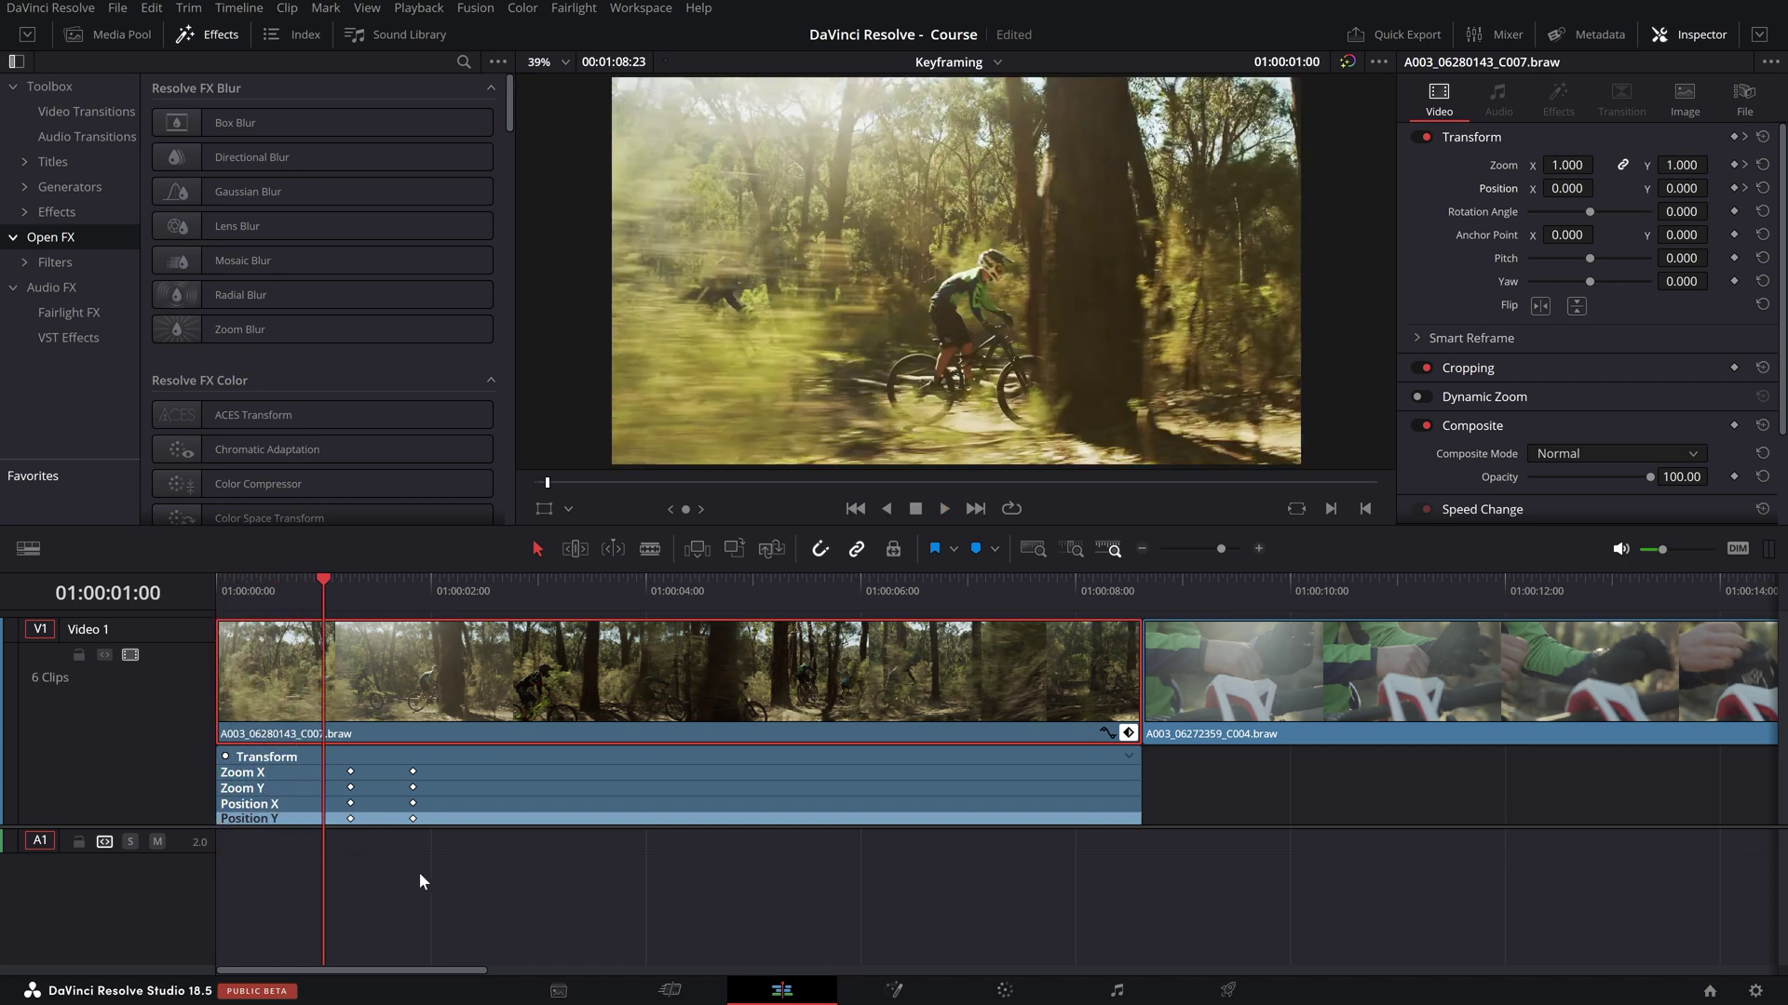
# - Try moving the Zoom and Position keyframes at 01:00:01:20 to just past the two-second mark, and play the slower animation
pyautogui.moveTo(442, 816)
pyautogui.mouseDown()
pyautogui.moveTo(479, 819)
pyautogui.moveTo(413, 819)
pyautogui.mouseUp()
pyautogui.press('space')
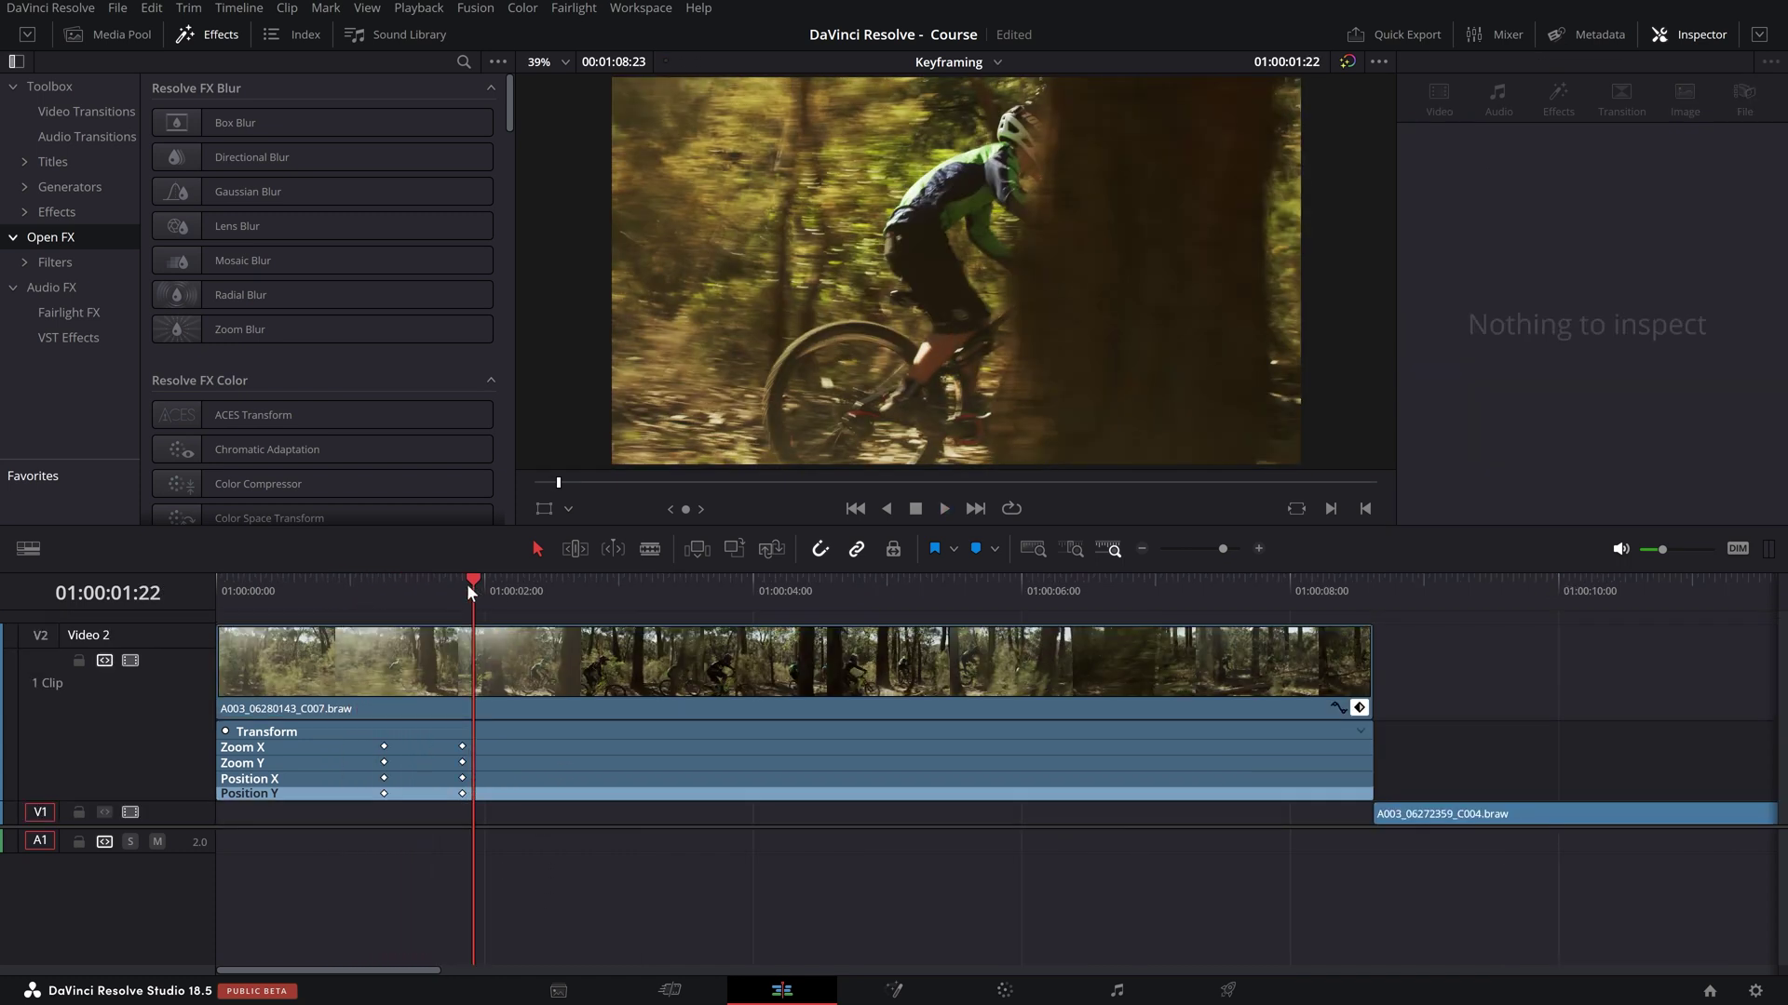
pyautogui.moveTo(469, 592); pyautogui.dragTo(462, 596)
pyautogui.click(479, 584)
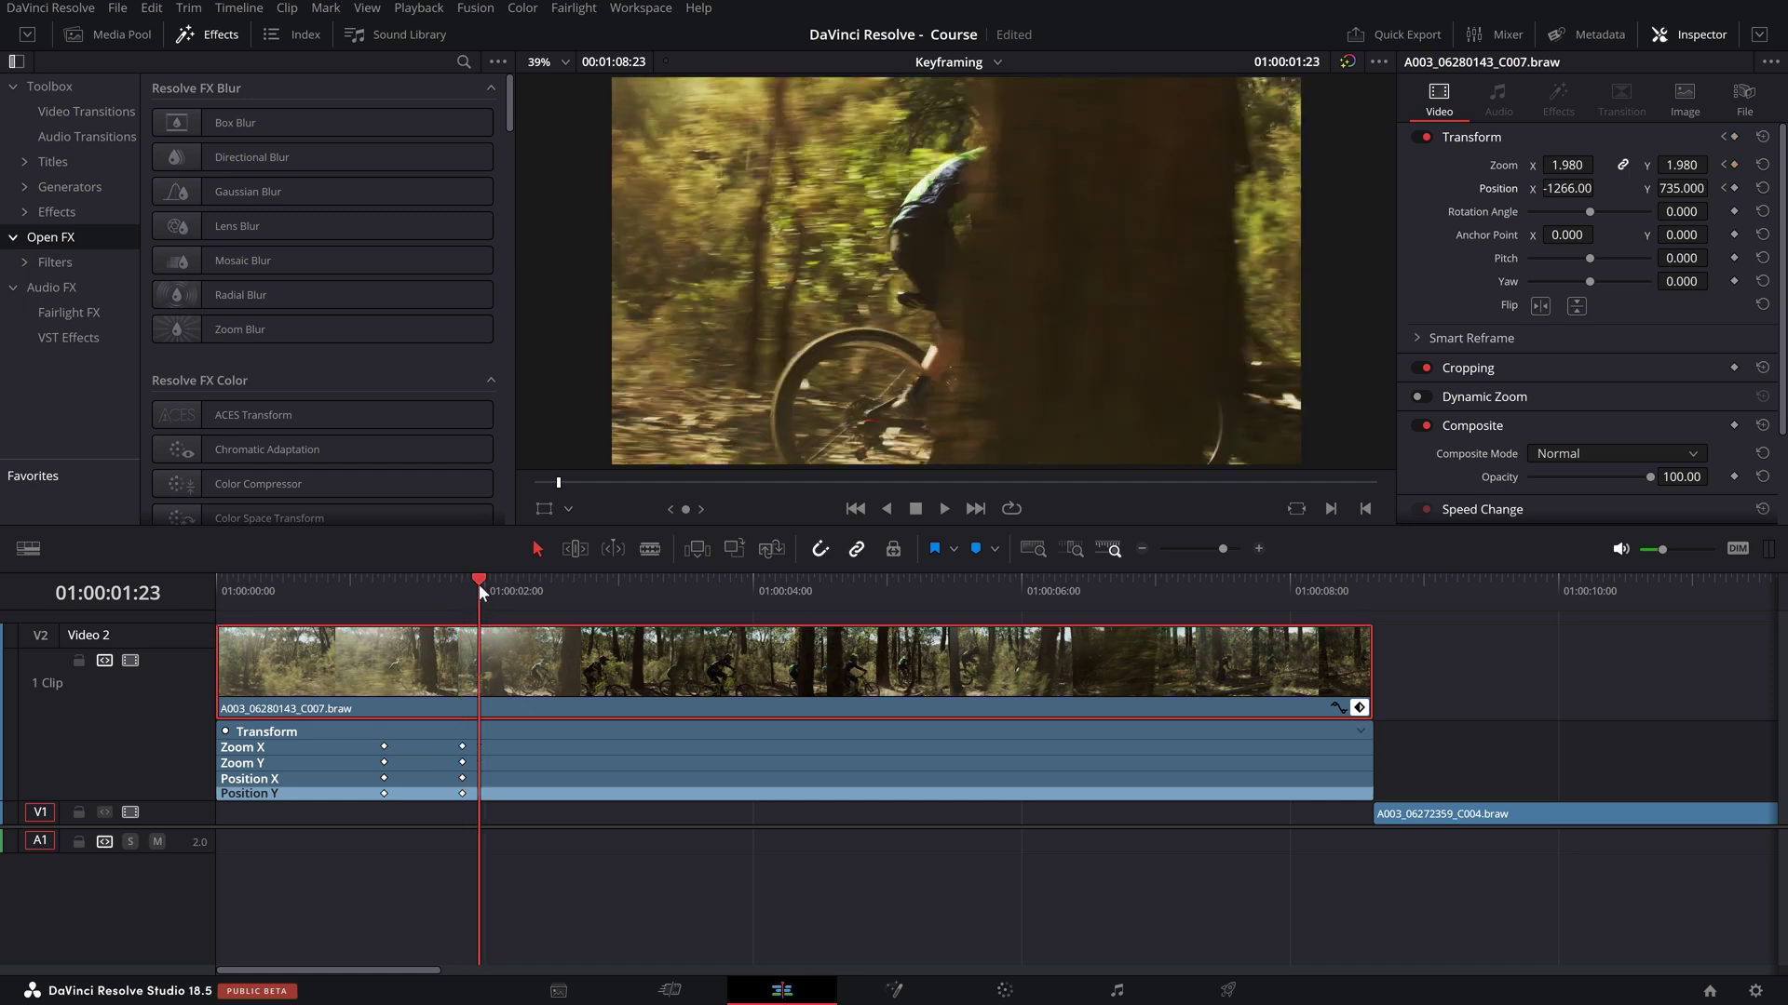
pyautogui.moveTo(484, 796); pyautogui.dragTo(517, 798)
pyautogui.press('[')
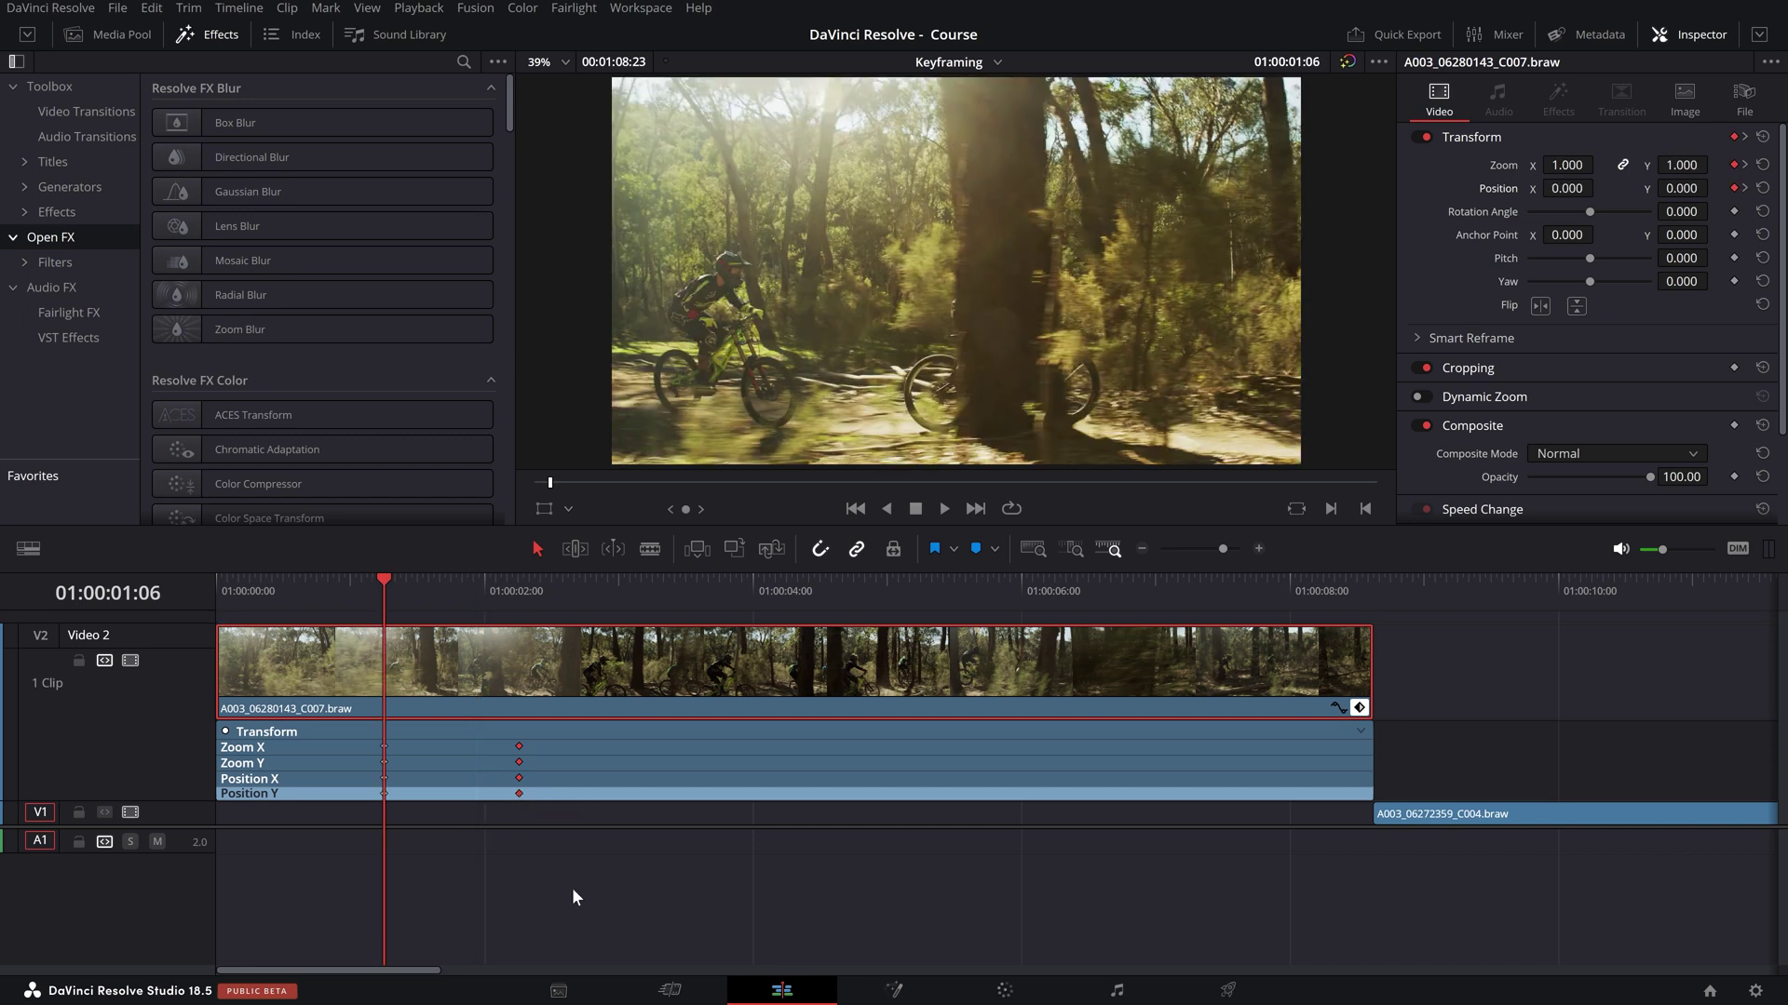
pyautogui.press('space')
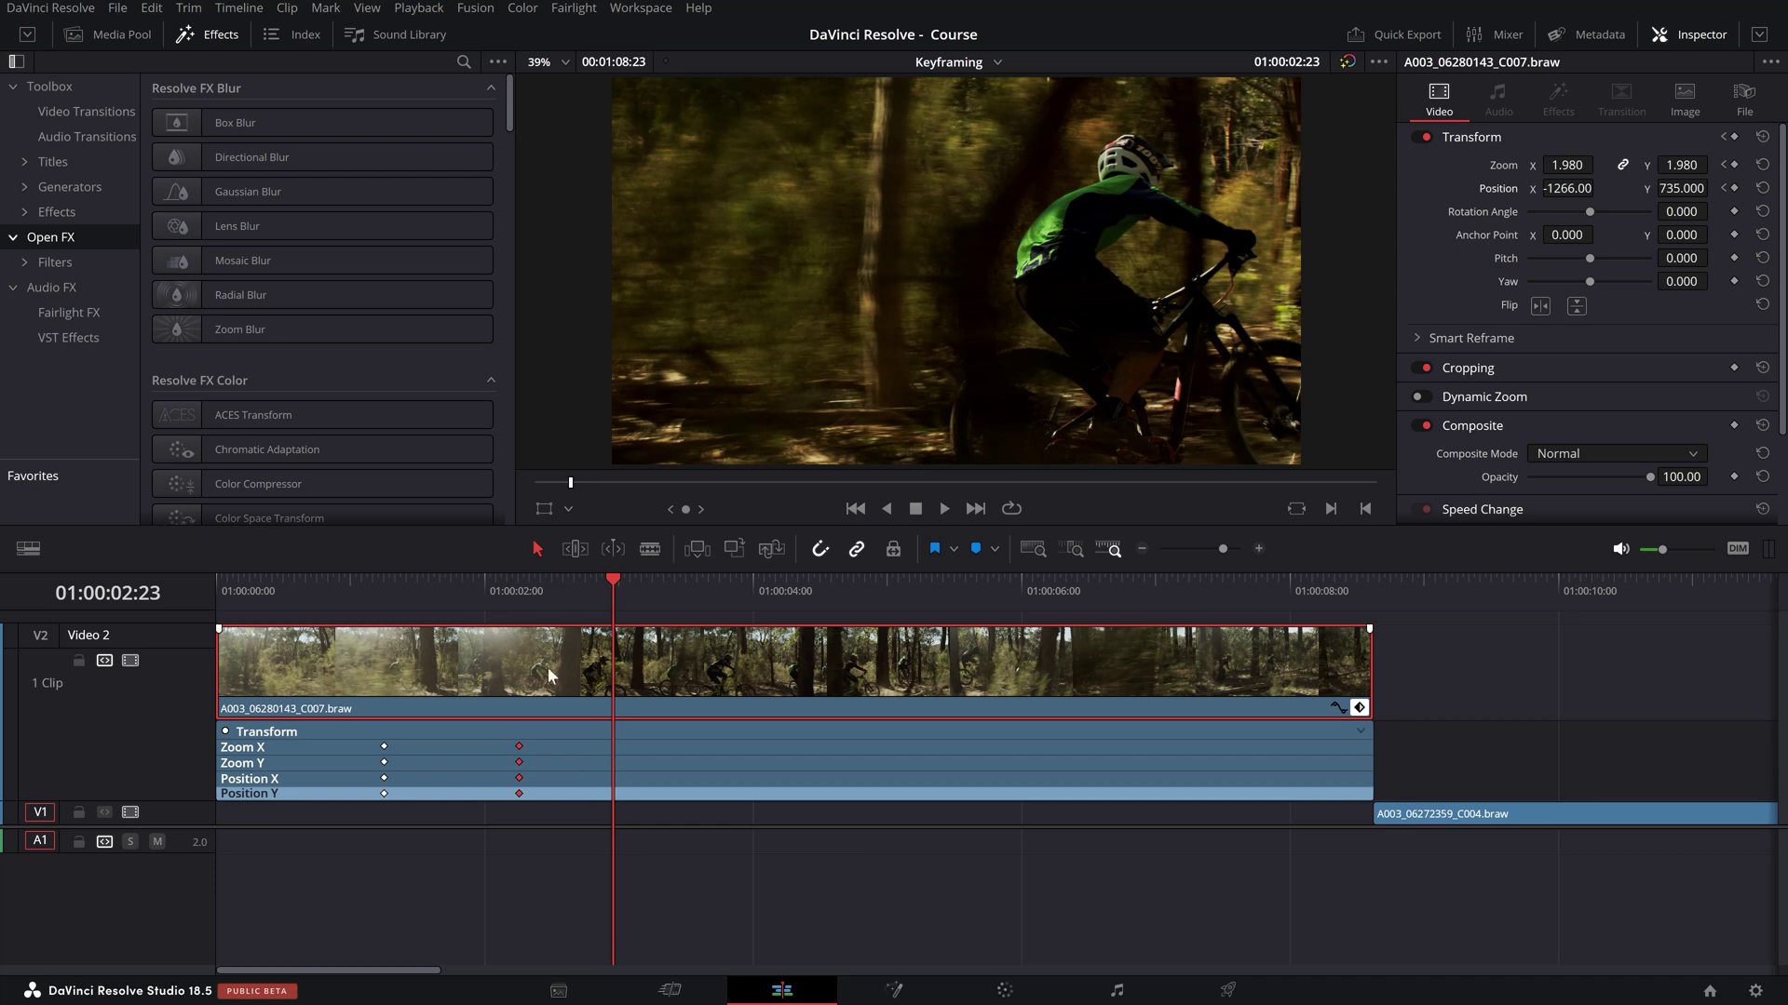
# - Shift the second set of Zoom and Position keyframes back to 01:00:01:20
pyautogui.click(466, 596)
pyautogui.hotkey('shift', ',')
pyautogui.hotkey('shift', ',')
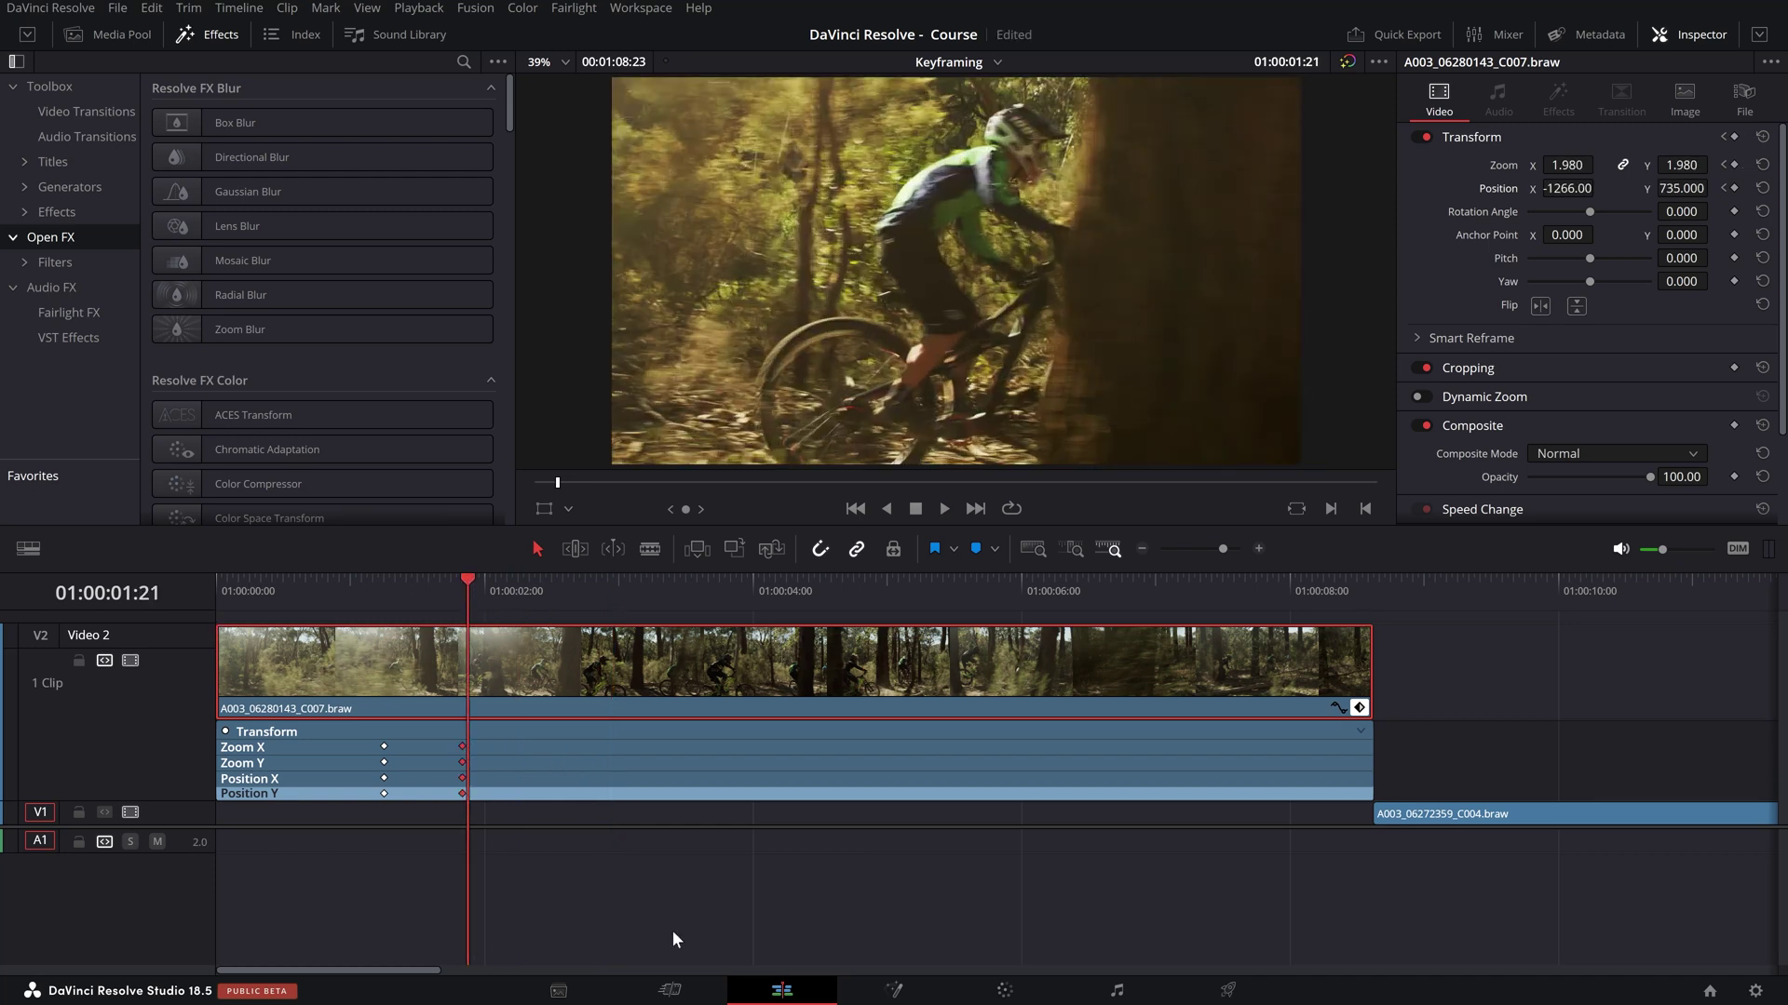
# - Replay the animation from just before the first keyframe, and return to 01:00:01:06
pyautogui.click(368, 579)
pyautogui.press('space')
pyautogui.click(377, 589)
pyautogui.press('space')
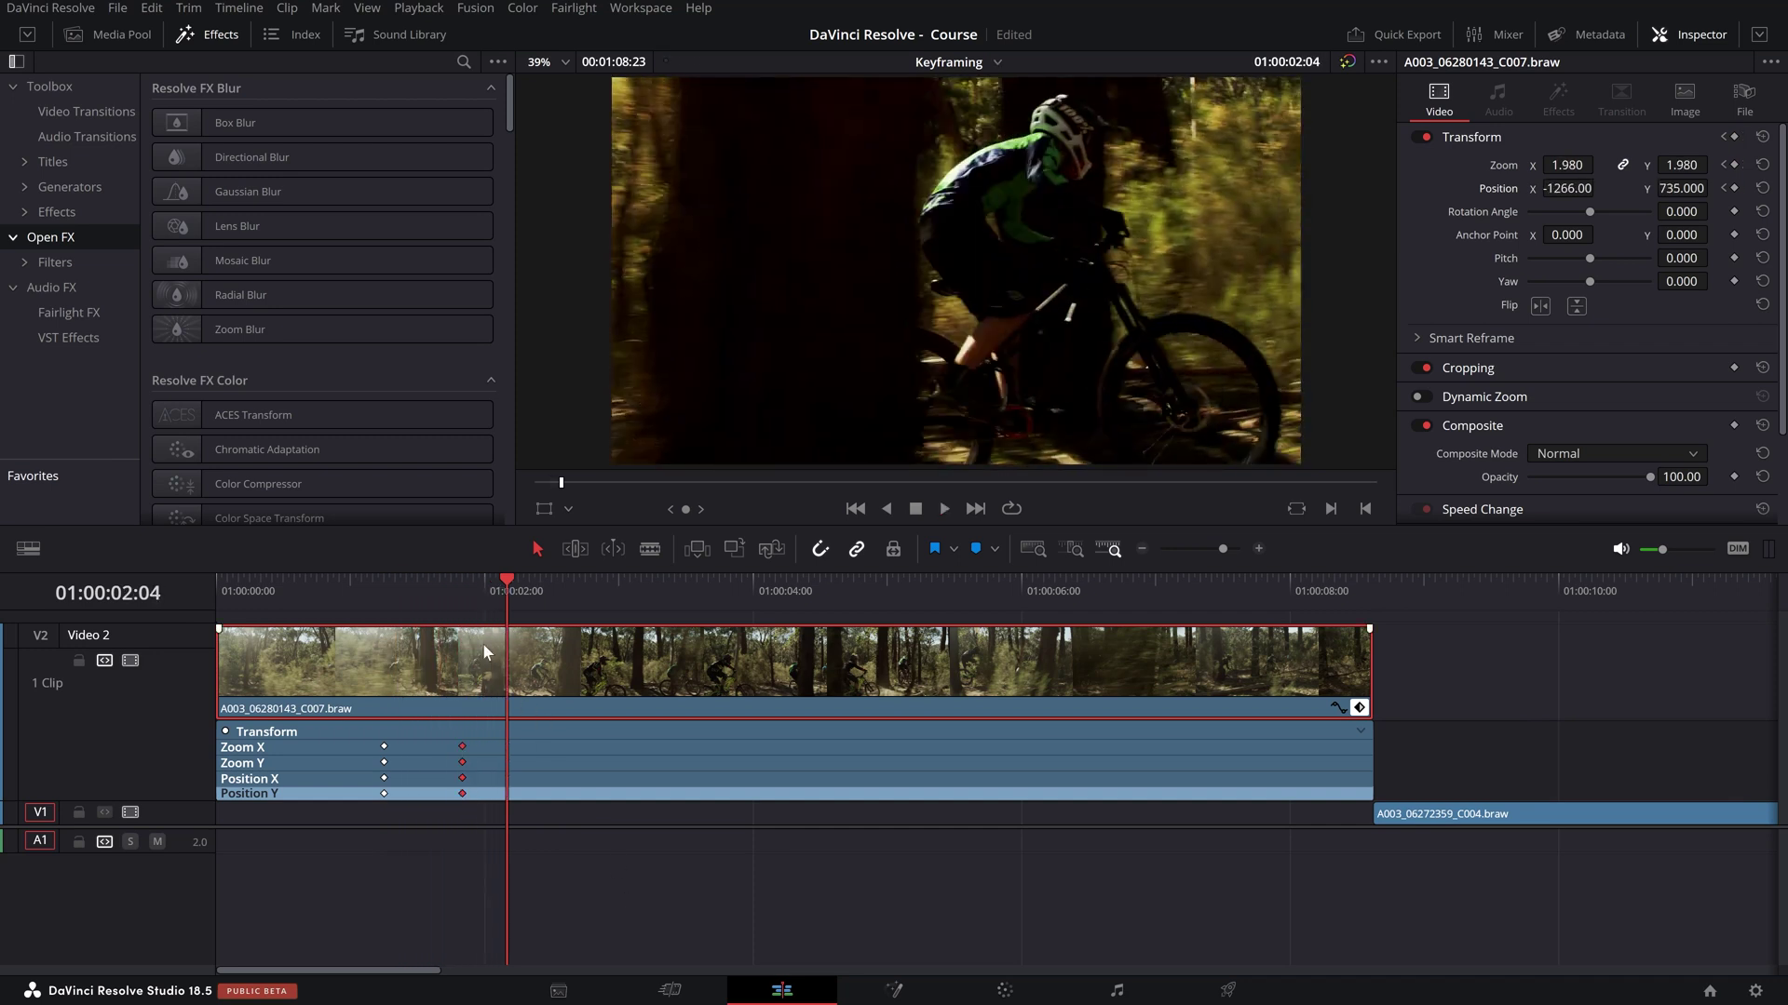
pyautogui.click(380, 589)
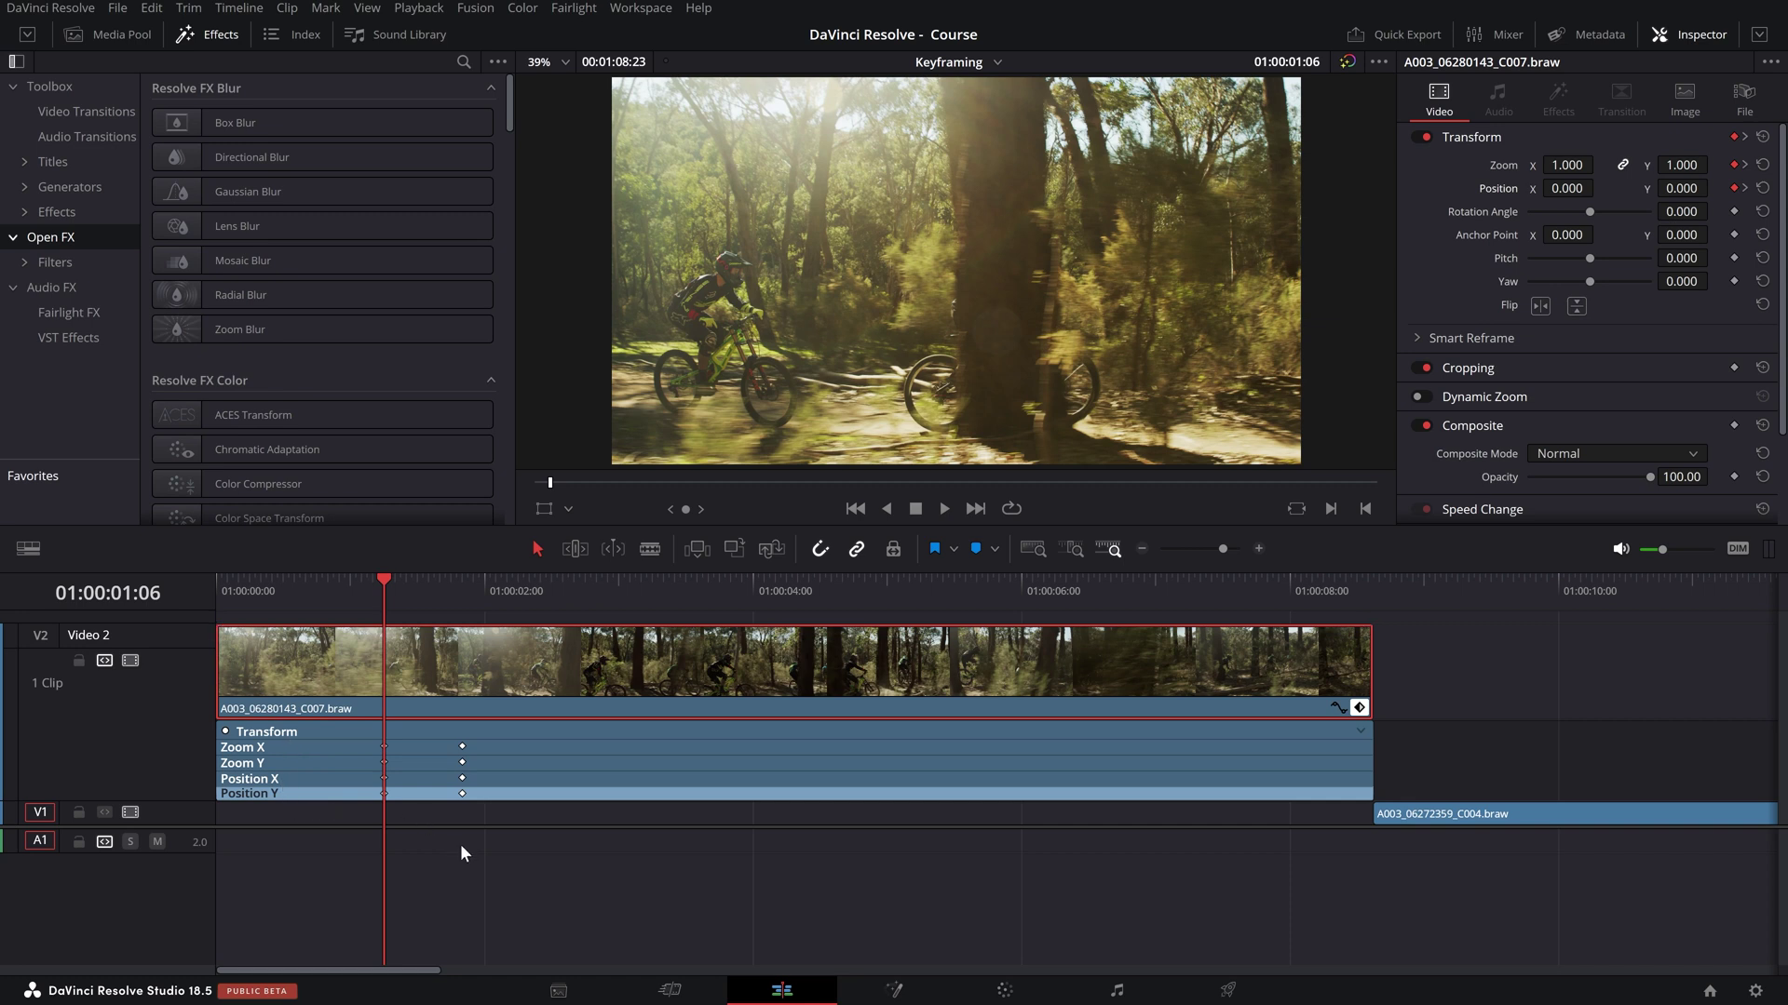
# - Scrub past the second keyframe to 01:00:02:14 and step back frame by frame to examine the framing after the zoom
pyautogui.moveTo(387, 606); pyautogui.dragTo(562, 579)
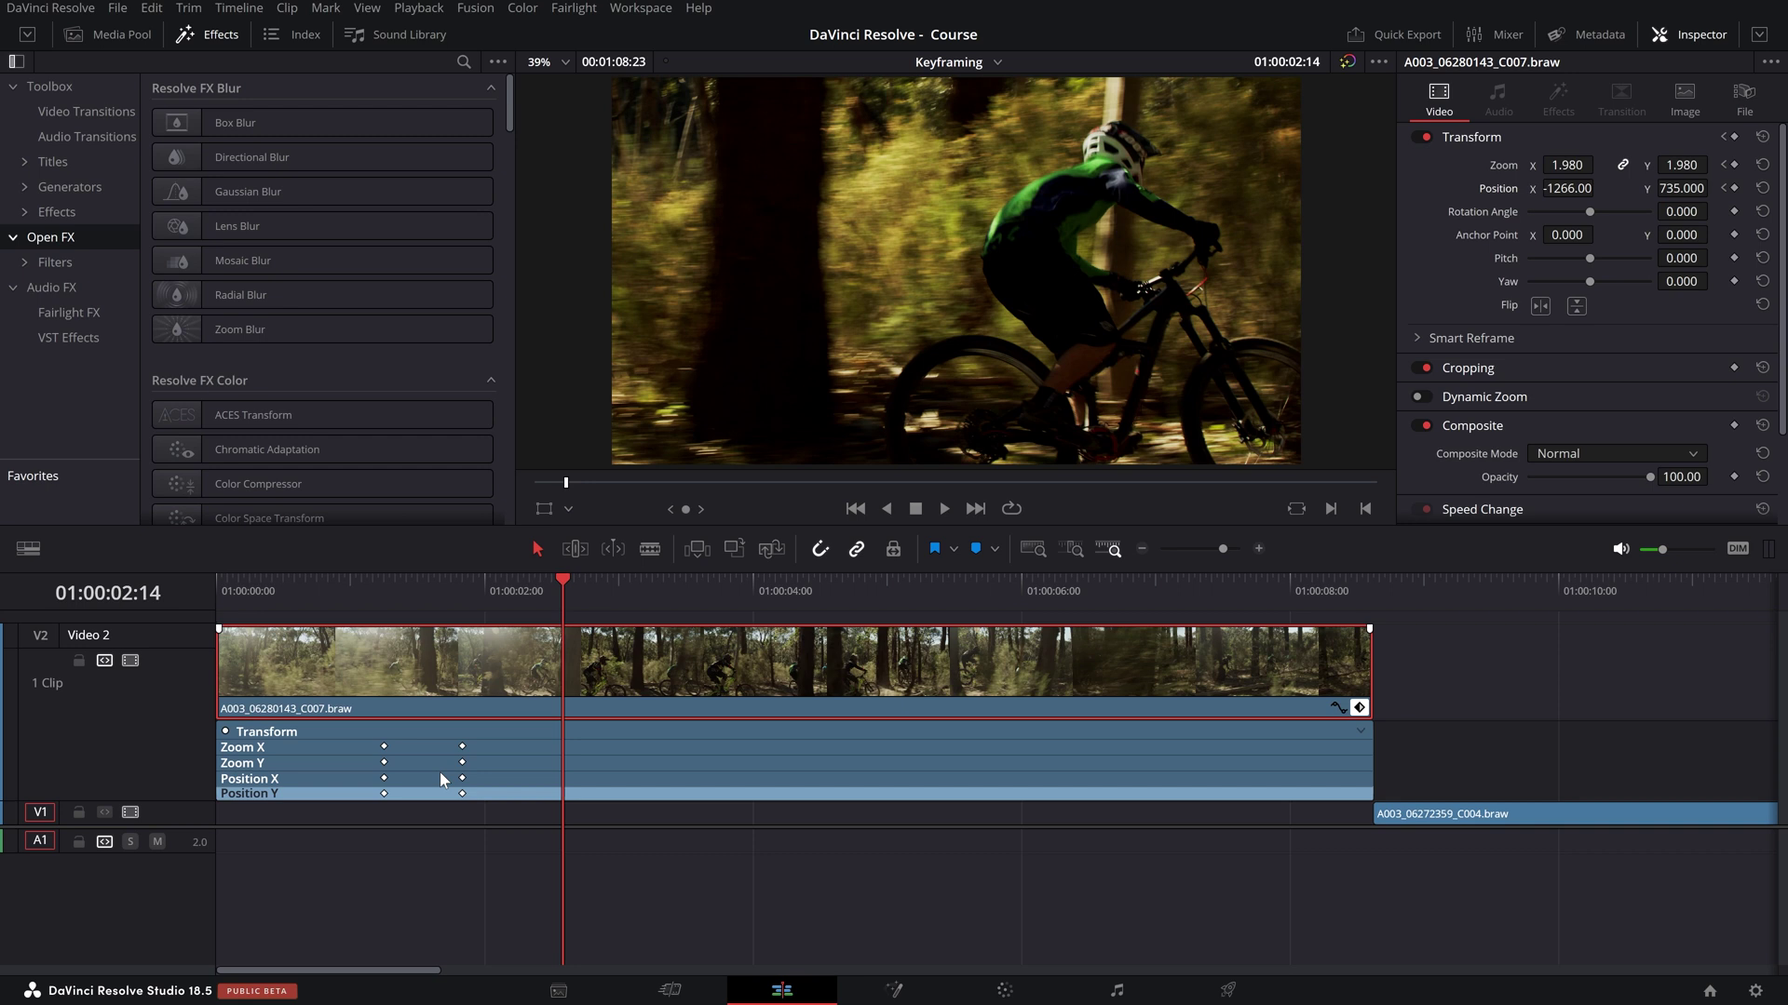
pyautogui.press('Left')
pyautogui.press('Left')
pyautogui.press('Left')
pyautogui.press('Left')
pyautogui.press('Left')
pyautogui.press('Left')
pyautogui.press('Left')
pyautogui.press('Left')
pyautogui.press('Left')
pyautogui.press('Left')
pyautogui.press('Left')
pyautogui.press('Left')
pyautogui.press('Left')
pyautogui.press('Left')
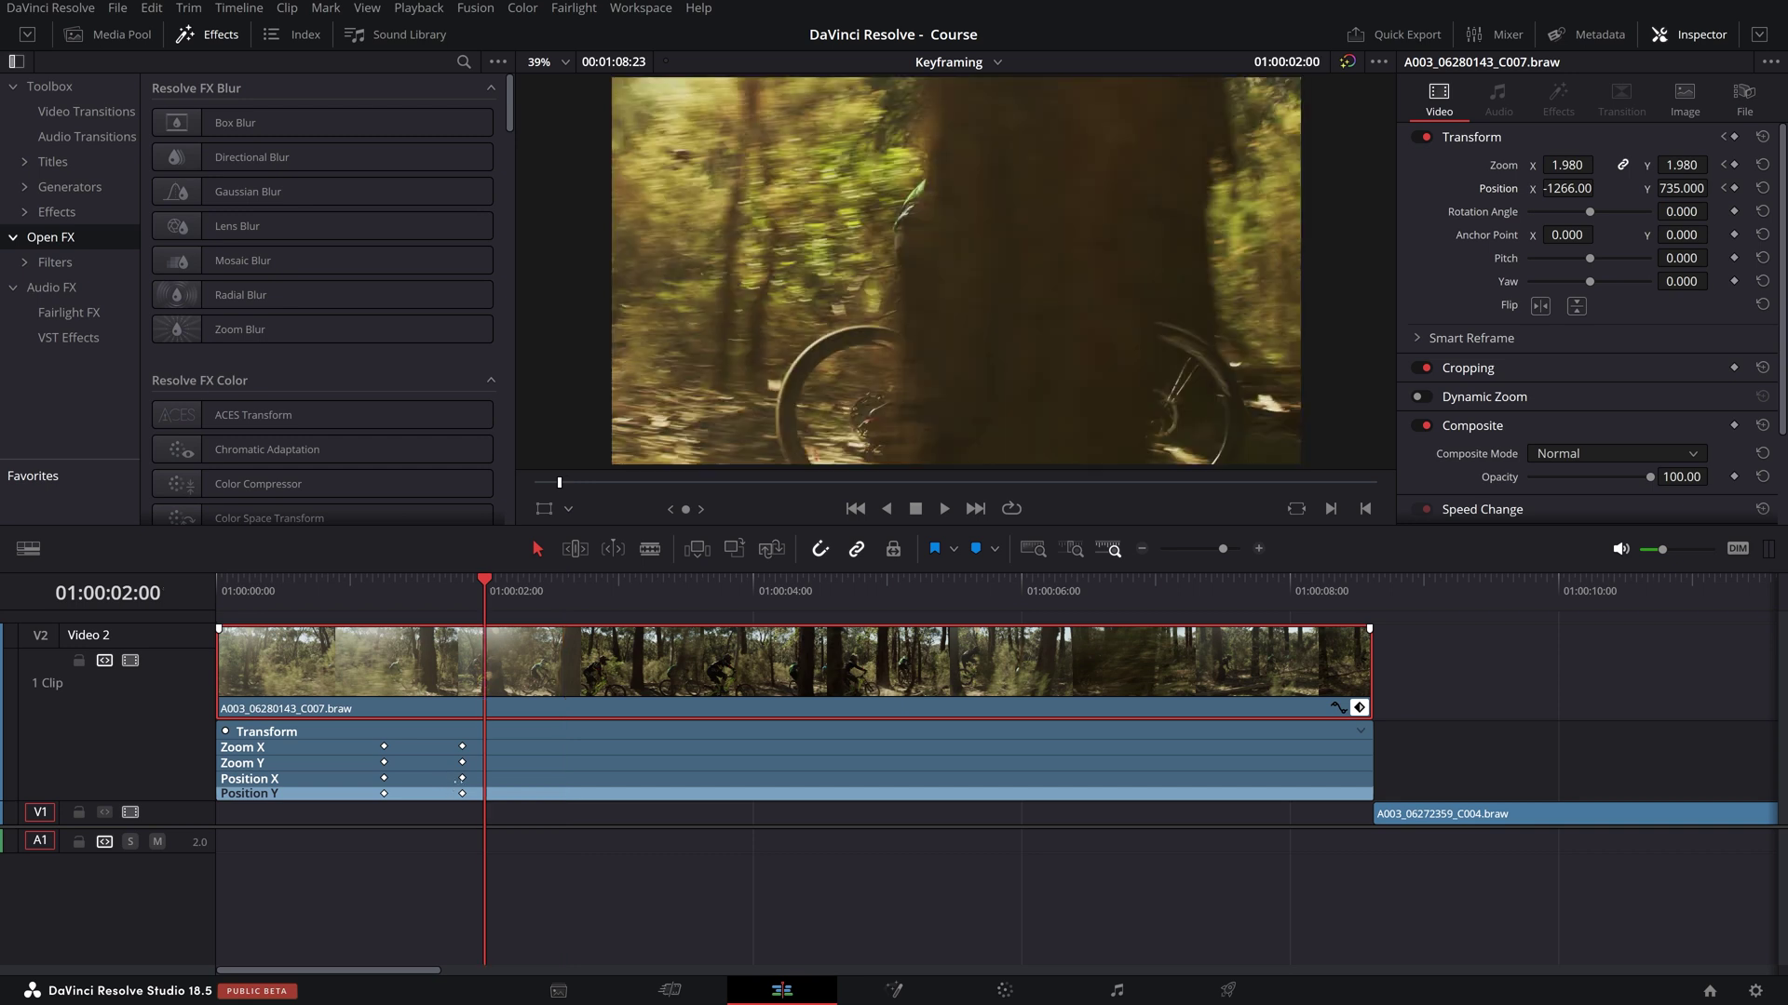
pyautogui.moveTo(520, 605)
pyautogui.mouseDown()
pyautogui.moveTo(387, 605)
pyautogui.moveTo(501, 622)
pyautogui.mouseUp()
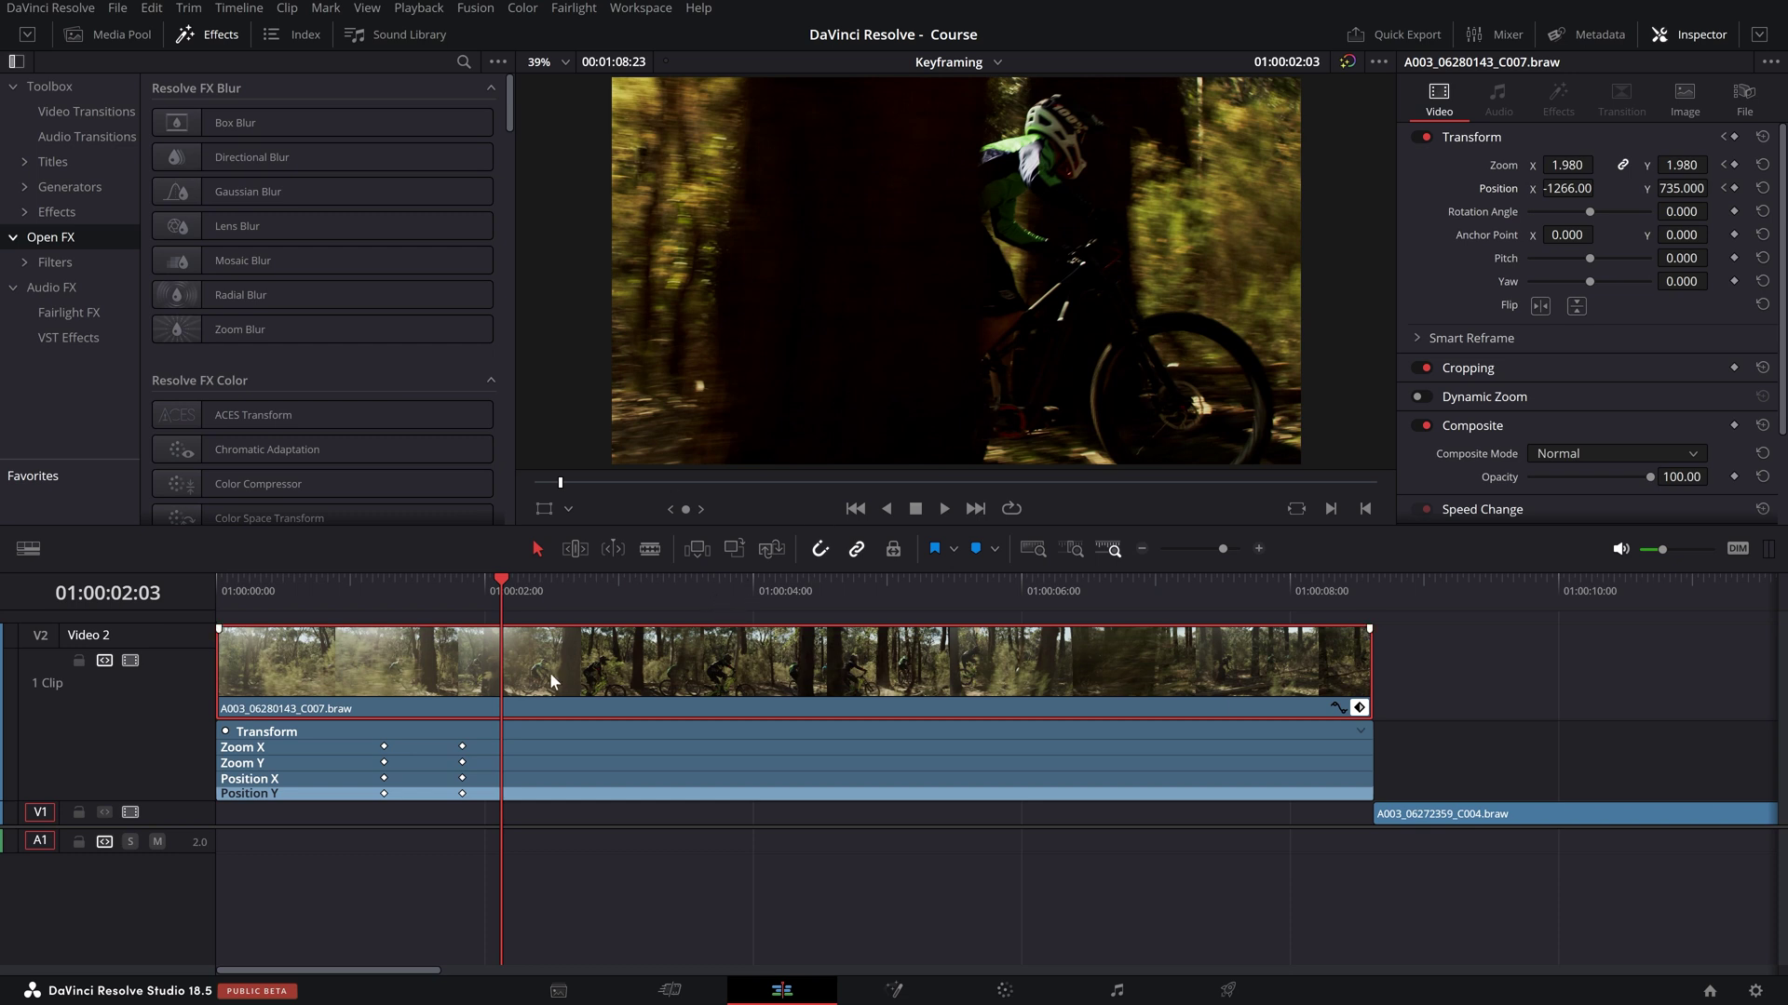
# - Compare the framing at the 01:00:01:20 keyframe with the frame at 01:00:02:19
pyautogui.click(454, 606)
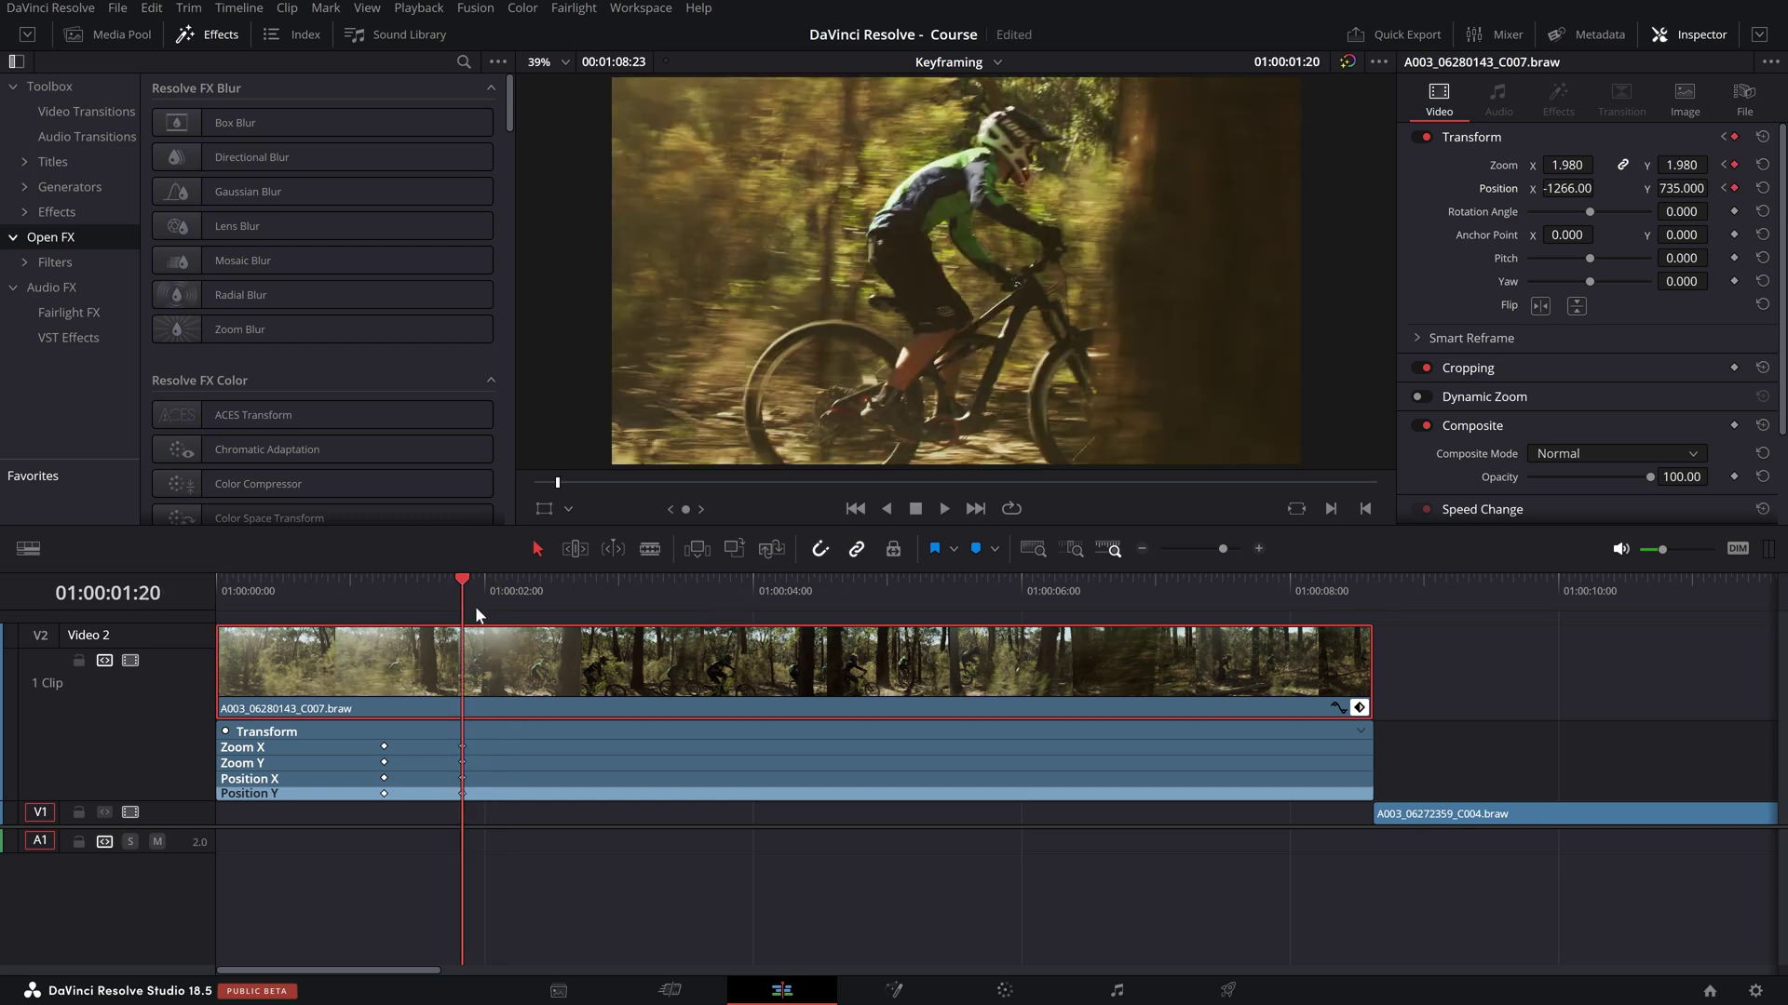
pyautogui.moveTo(476, 612); pyautogui.dragTo(588, 631)
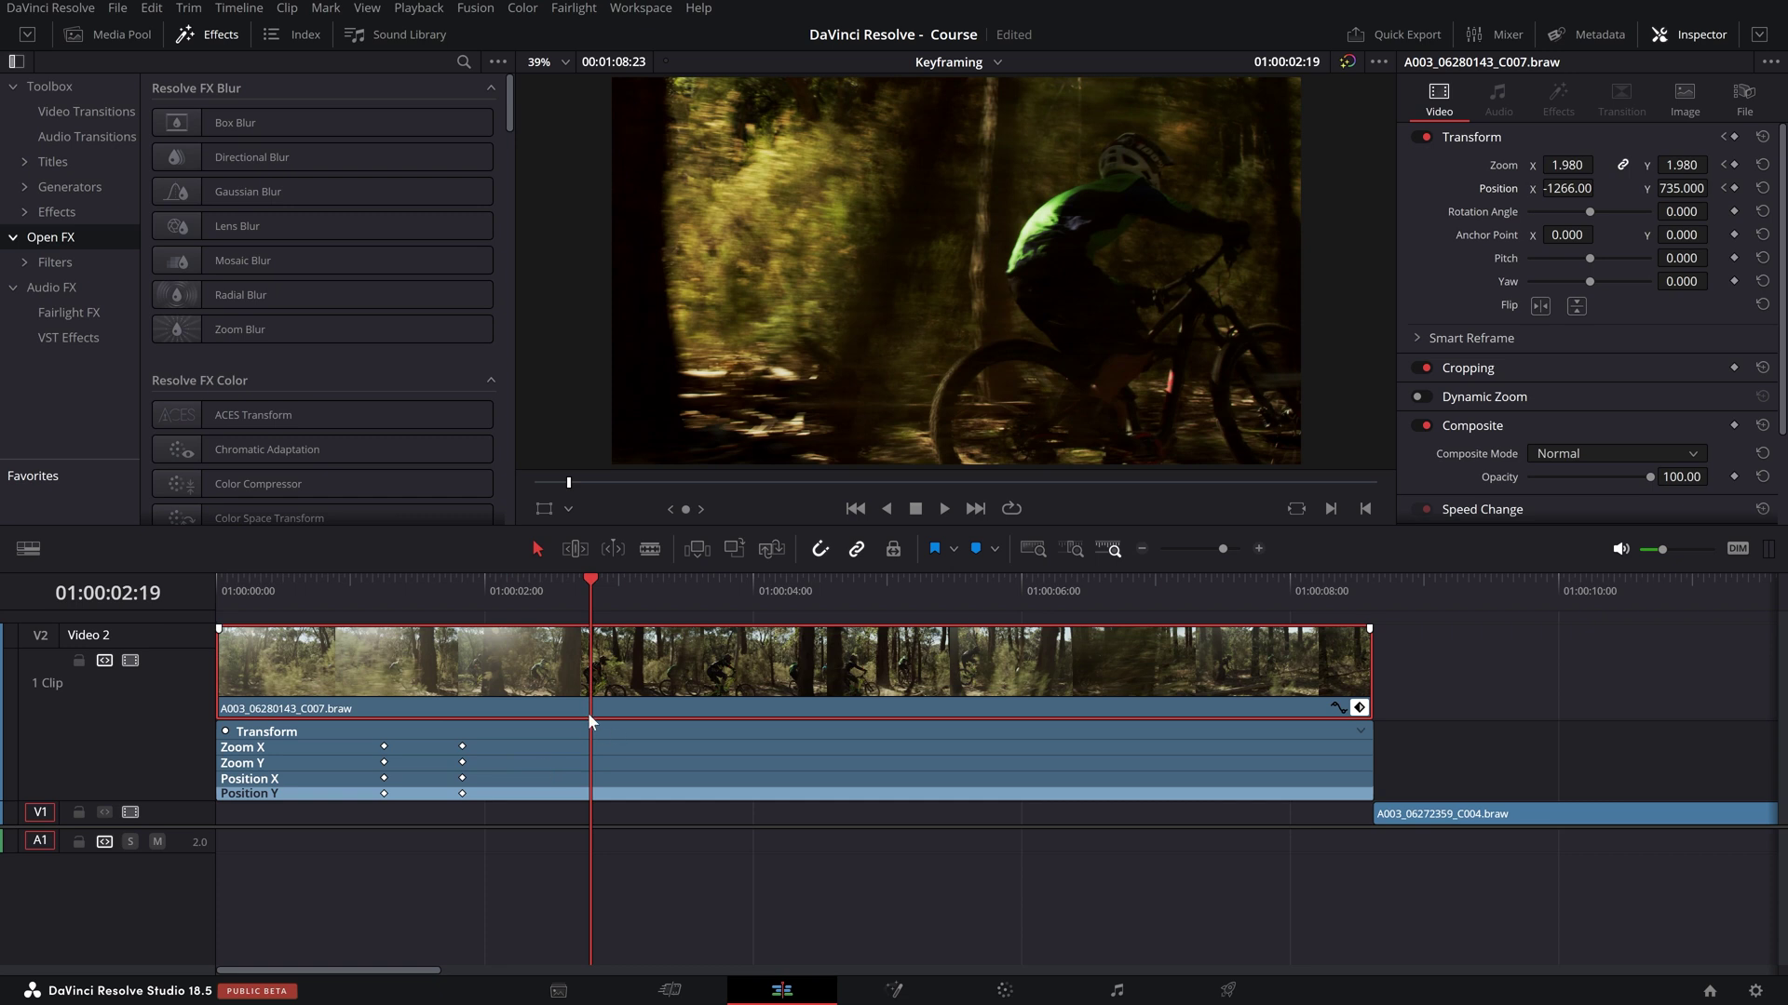
pyautogui.moveTo(453, 734); pyautogui.dragTo(588, 793)
pyautogui.click(461, 596)
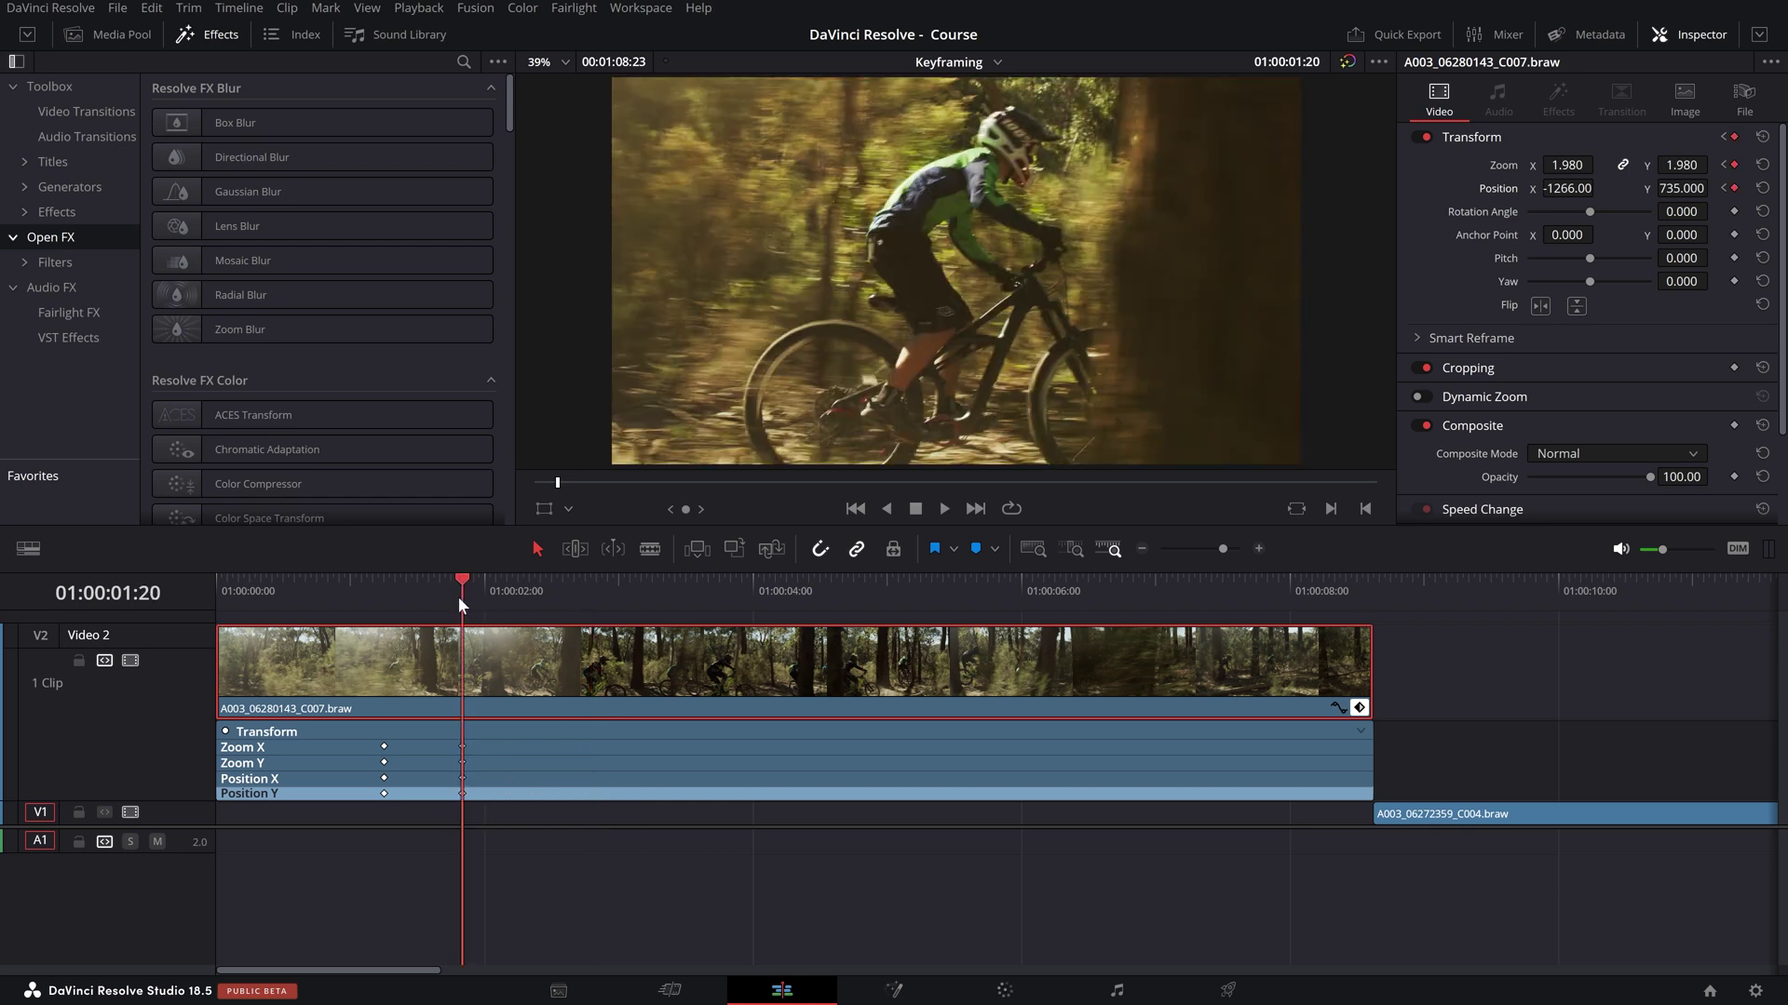
# - At 01:00:02:22, add Zoom and Position keyframes that hold Zoom 1.980 and Position X -1266, Y 735
pyautogui.moveTo(461, 586); pyautogui.dragTo(607, 596)
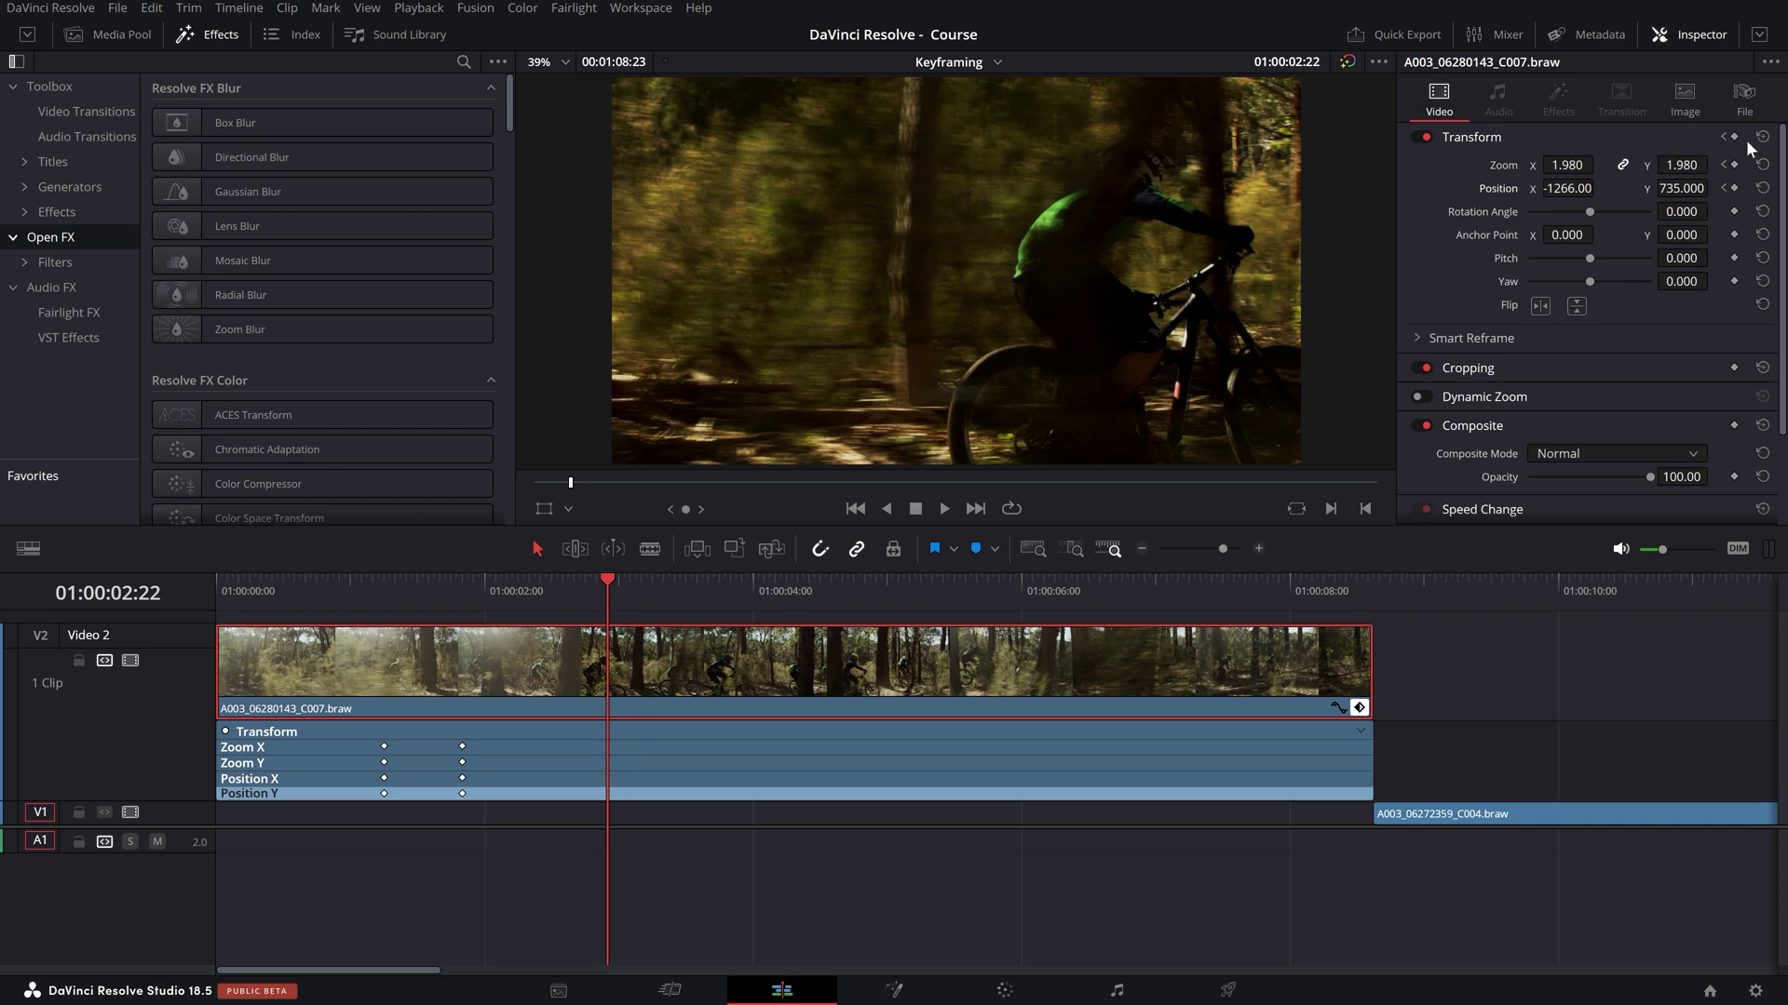
pyautogui.click(1735, 166)
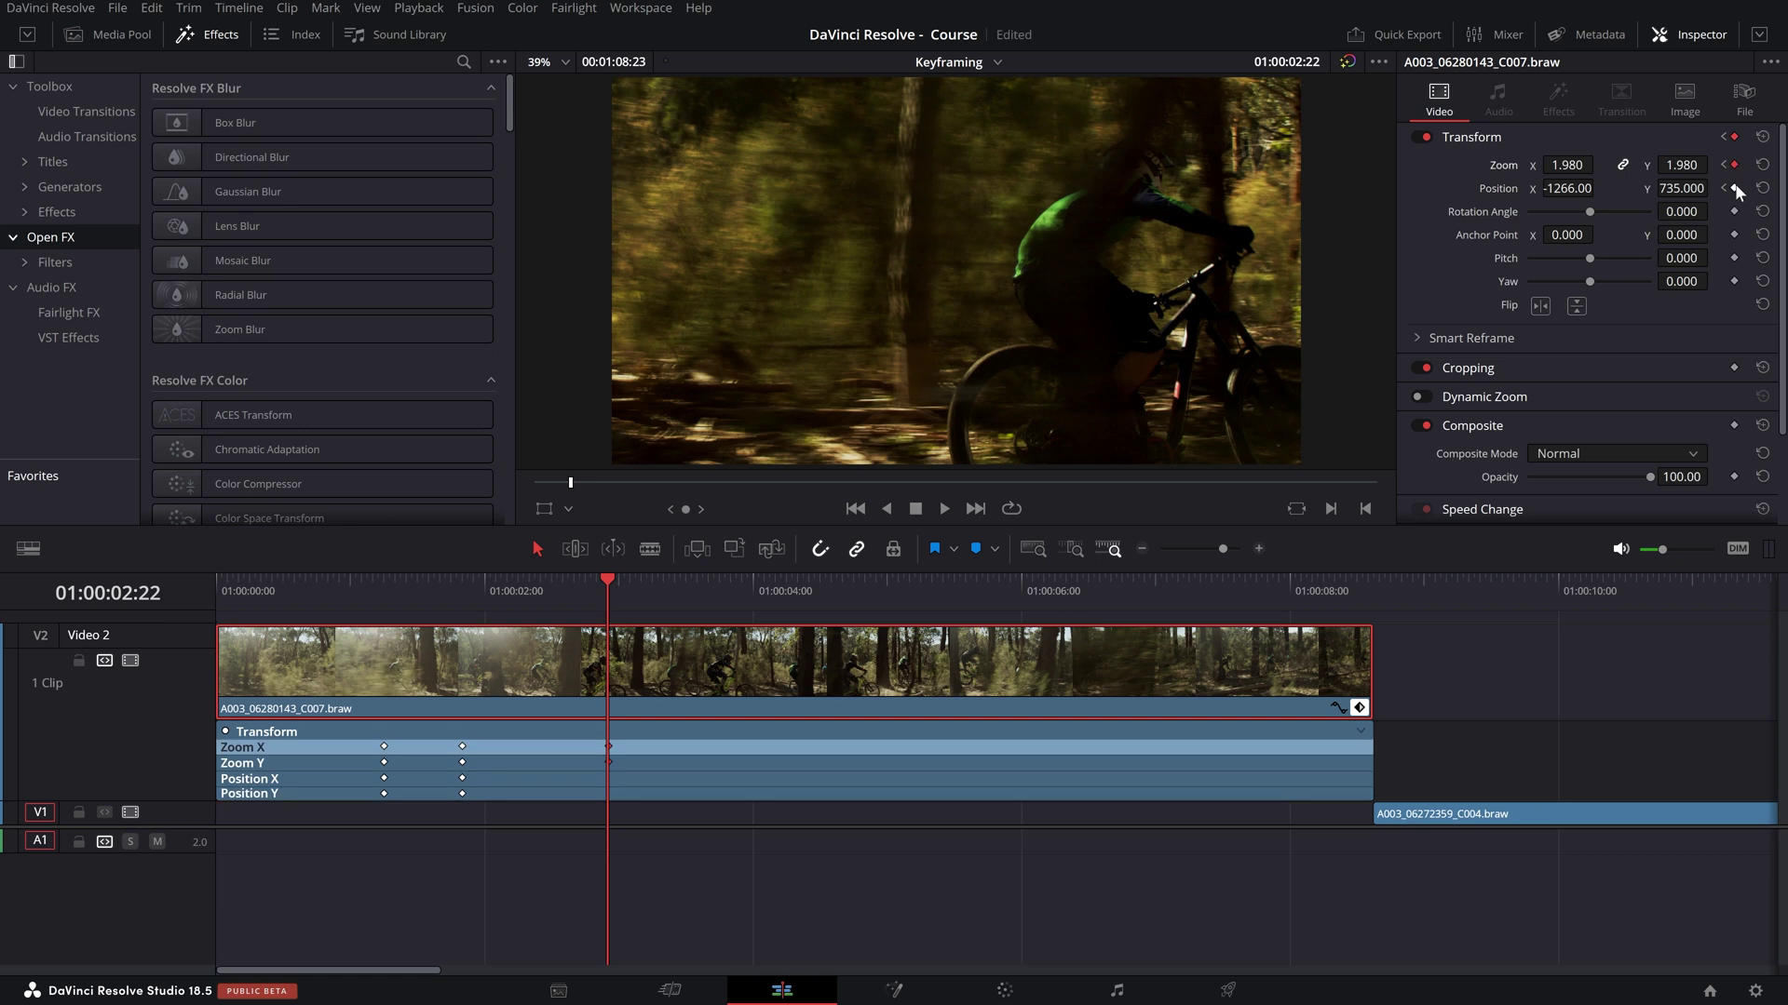
pyautogui.click(1733, 189)
pyautogui.click(670, 897)
# - Scrub from the 01:00:01:20 keyframe to the one at 01:00:02:22, then play from the clip's start through the first two keyframes
pyautogui.click(450, 600)
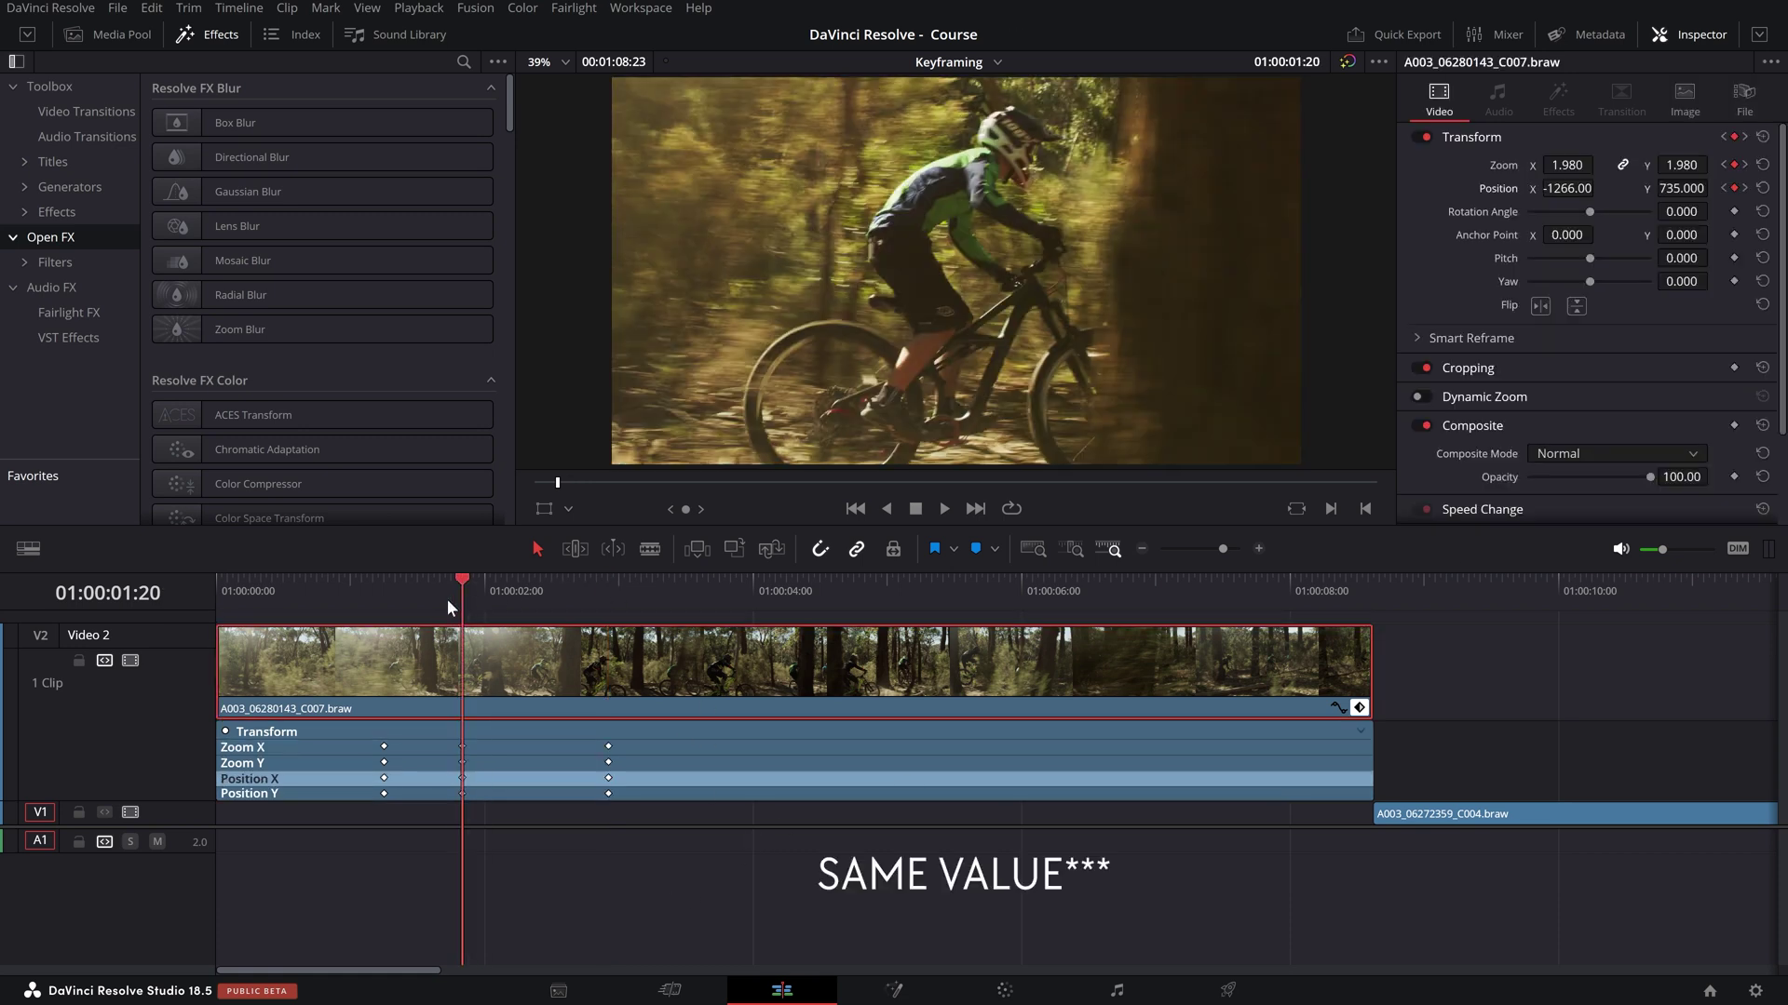
pyautogui.moveTo(456, 599); pyautogui.dragTo(606, 644)
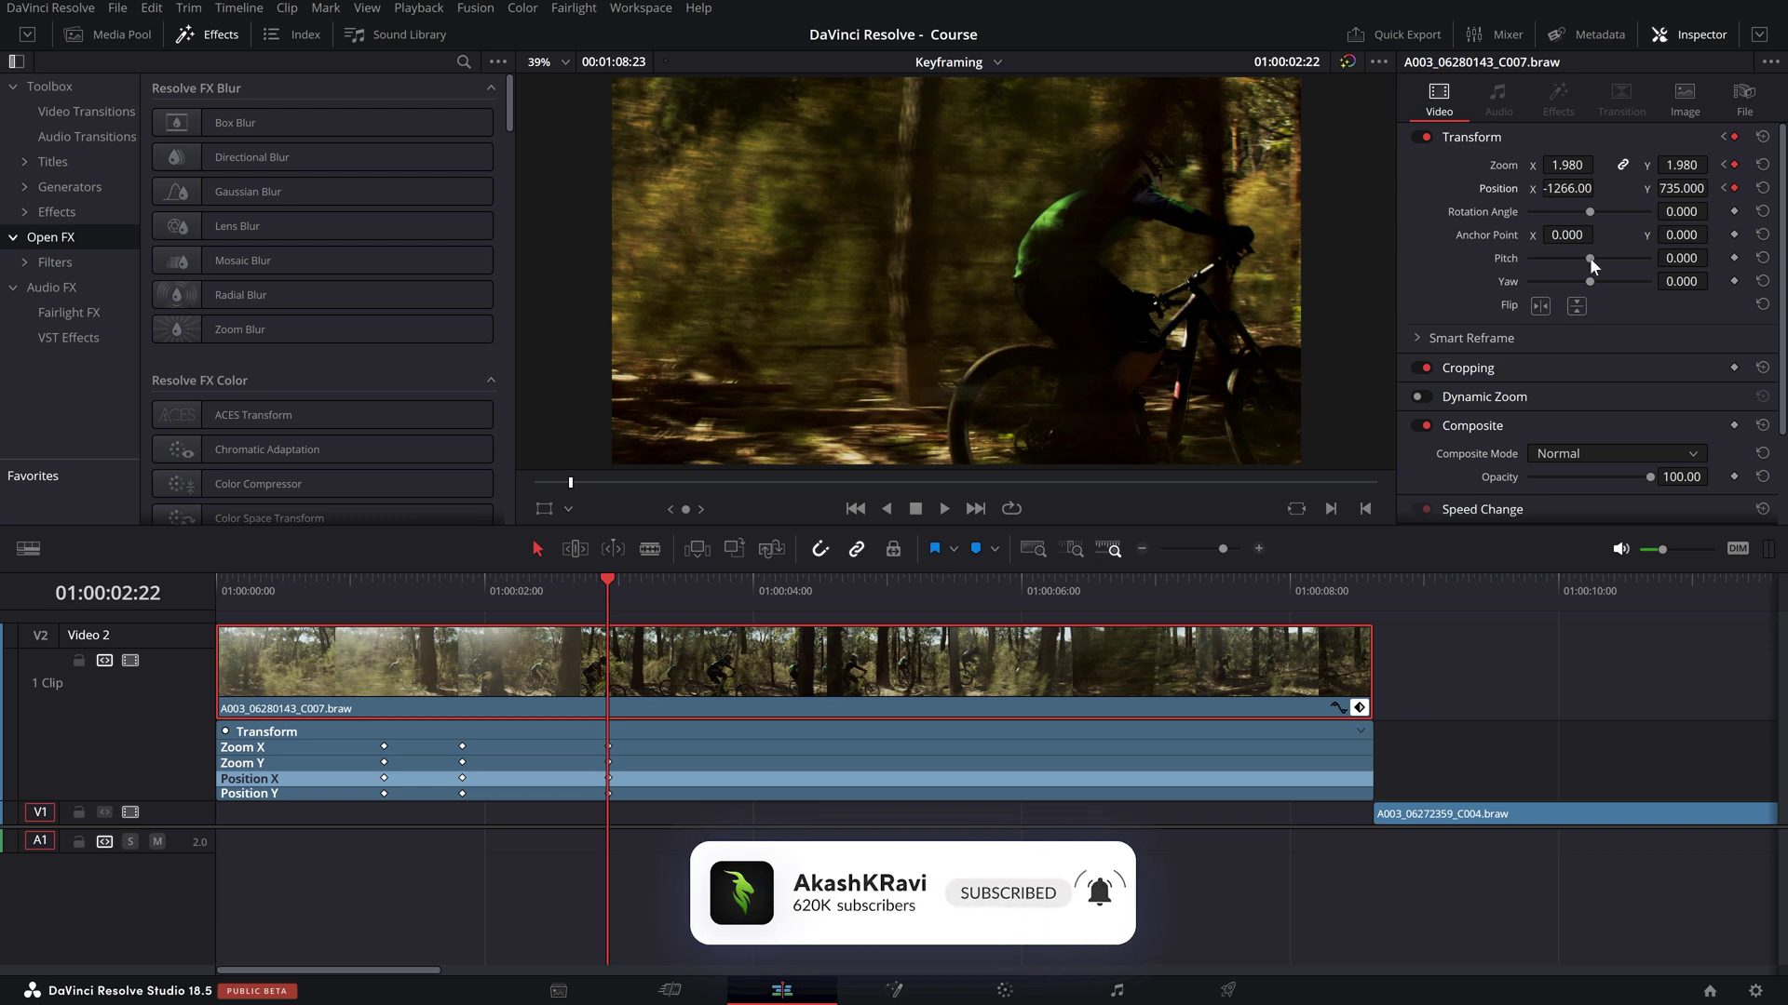
pyautogui.moveTo(611, 600); pyautogui.dragTo(198, 594)
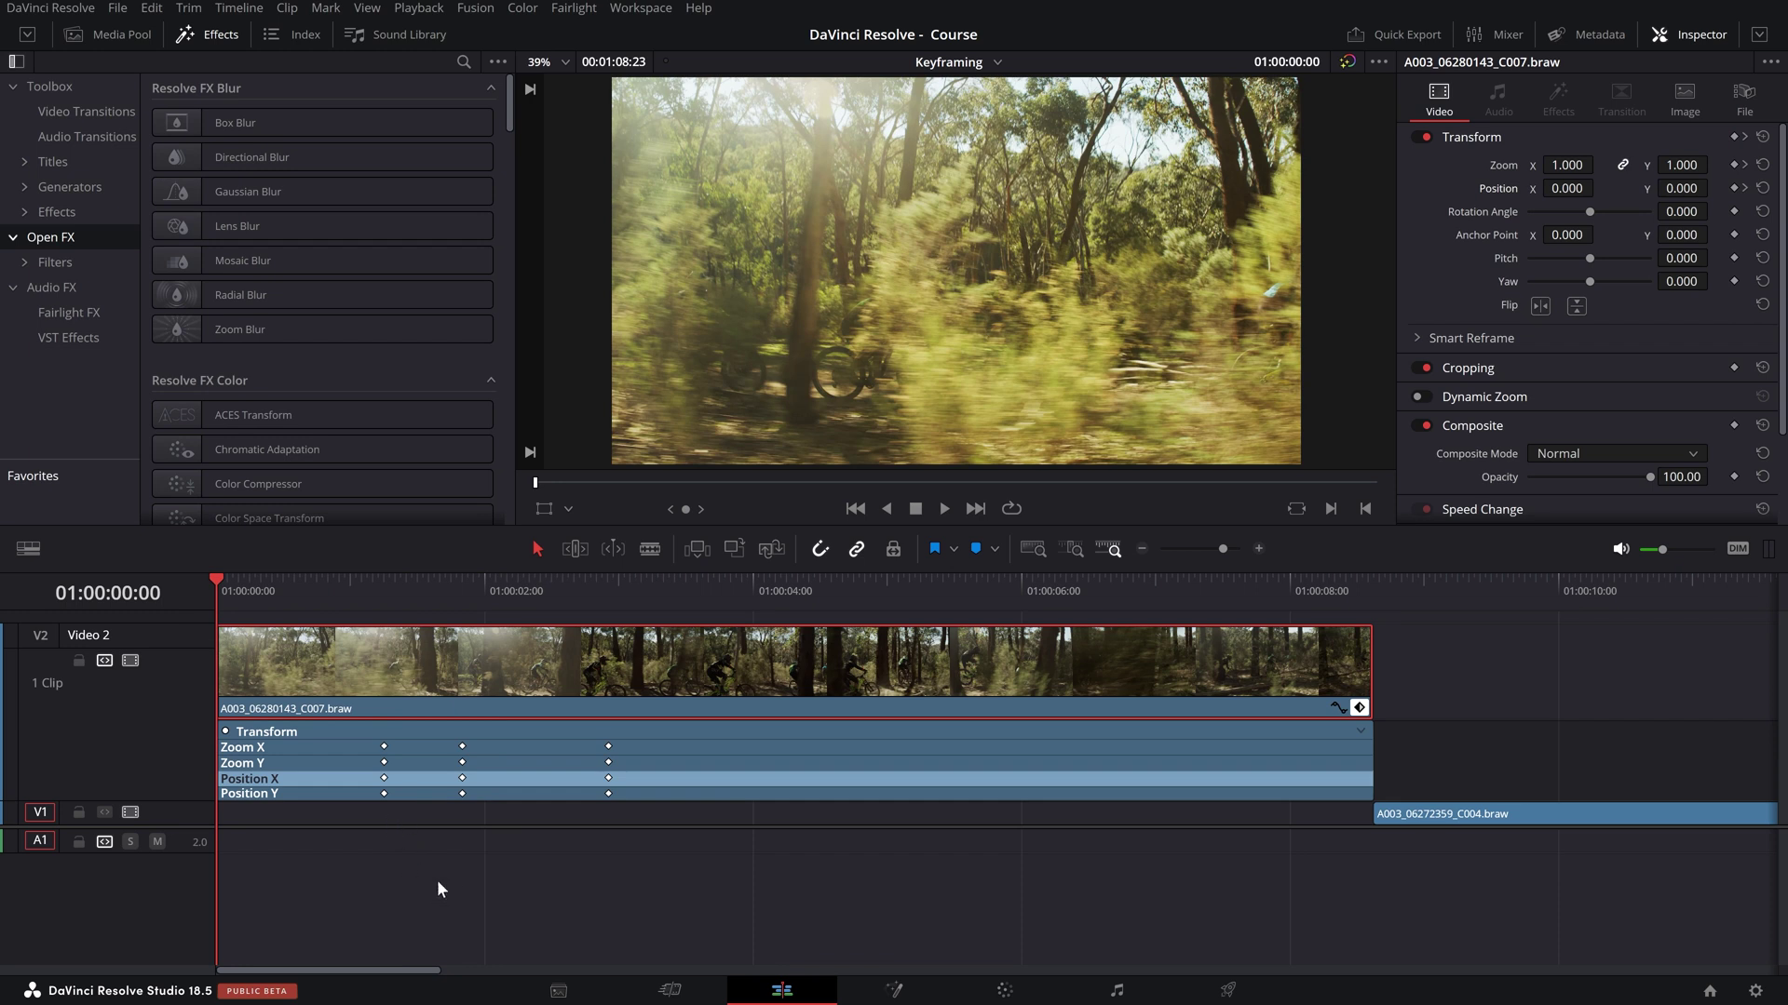
pyautogui.press('space')
pyautogui.press('space')
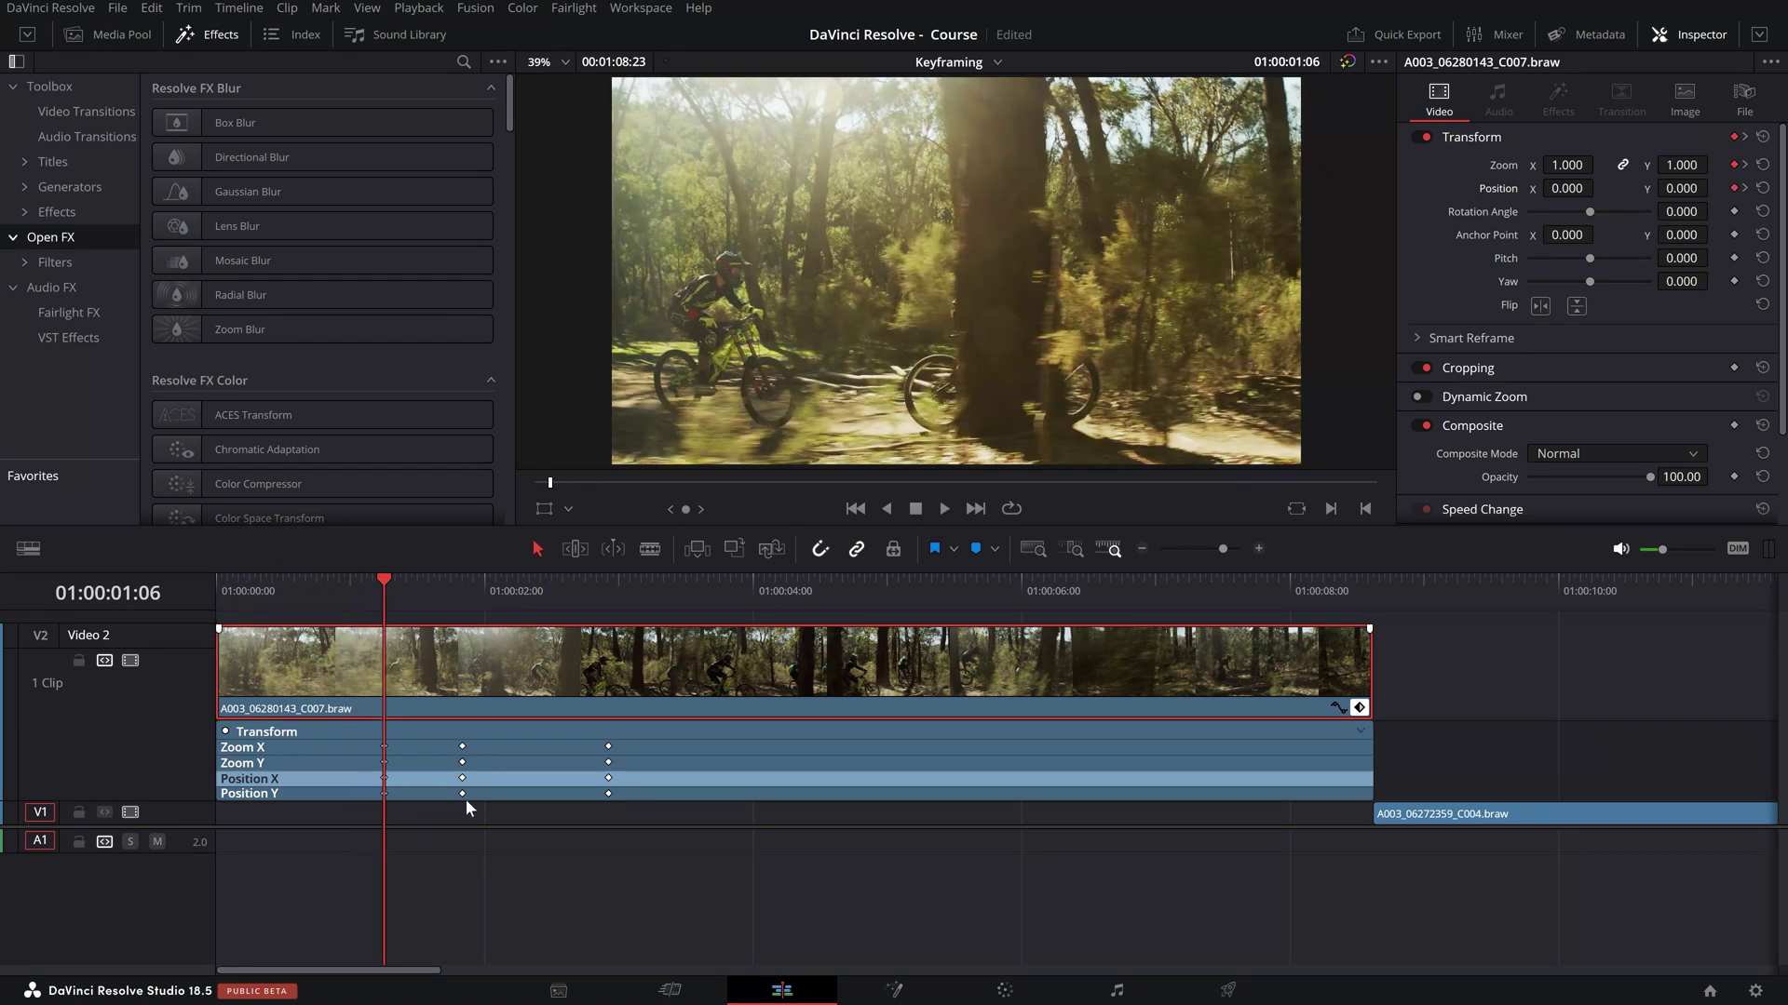
pyautogui.press('space')
pyautogui.press('space')
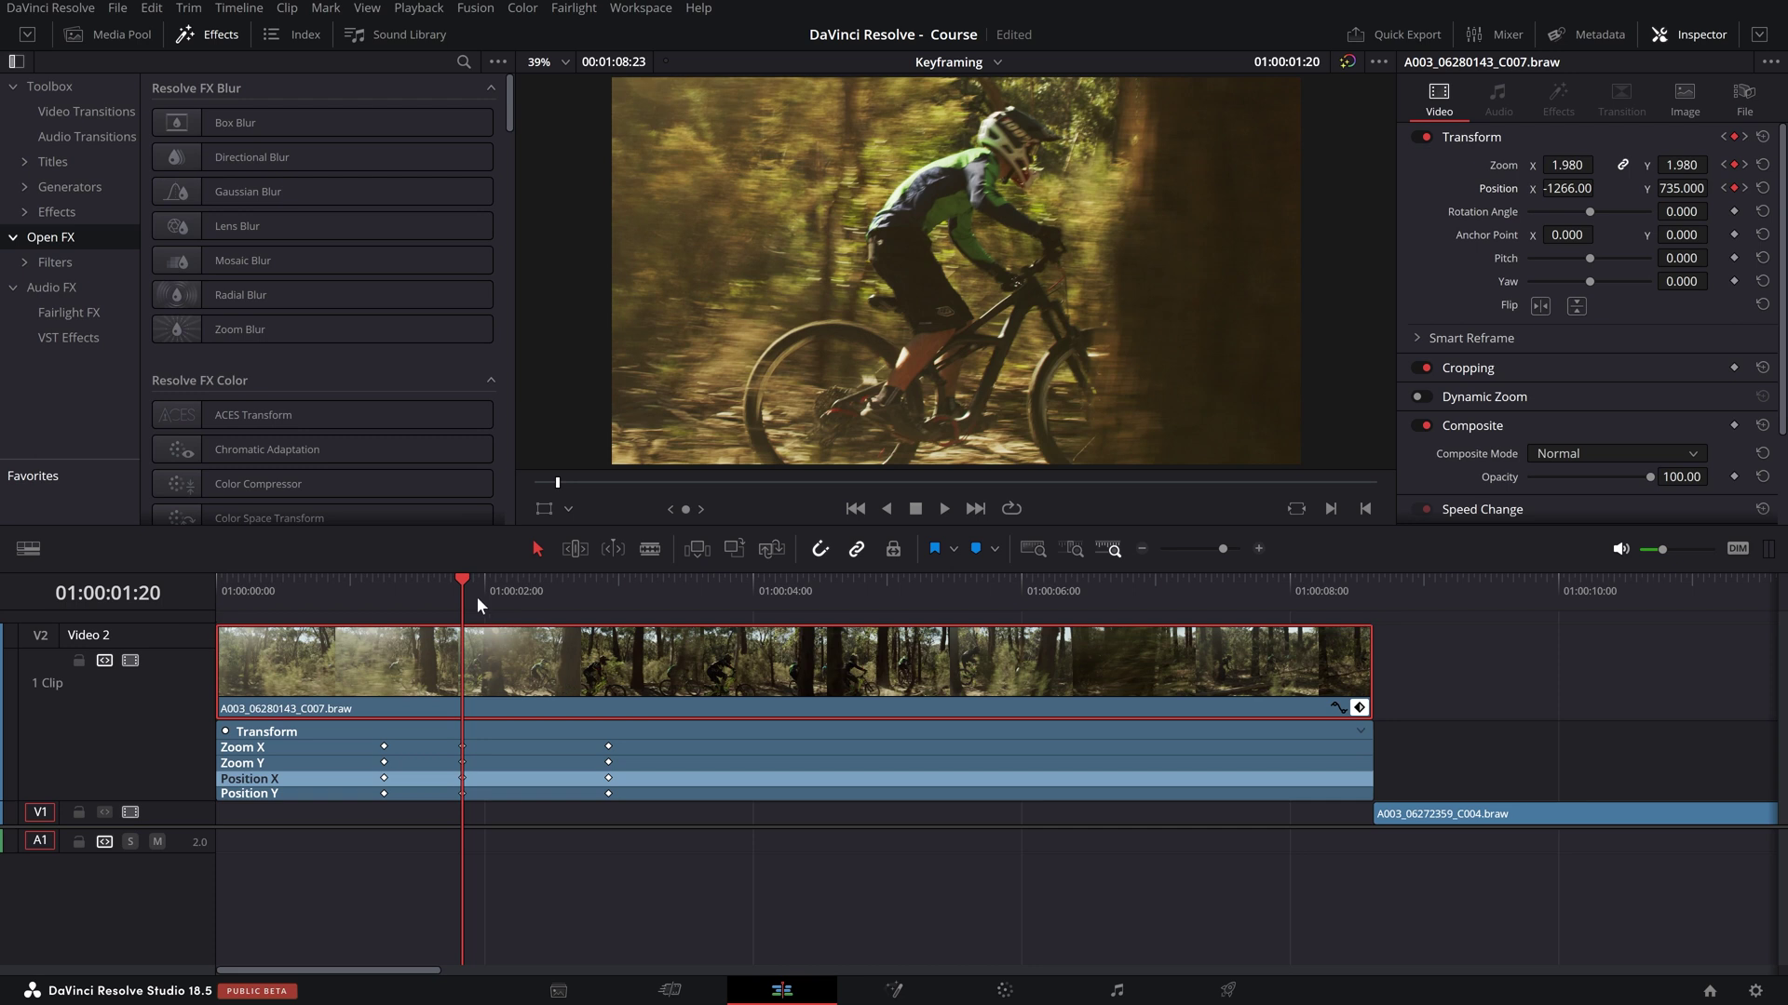
# - Scrub repeatedly between the keyframes at 01:00:01:20 and 01:00:02:22 to review the held framing
pyautogui.moveTo(462, 585); pyautogui.dragTo(607, 602)
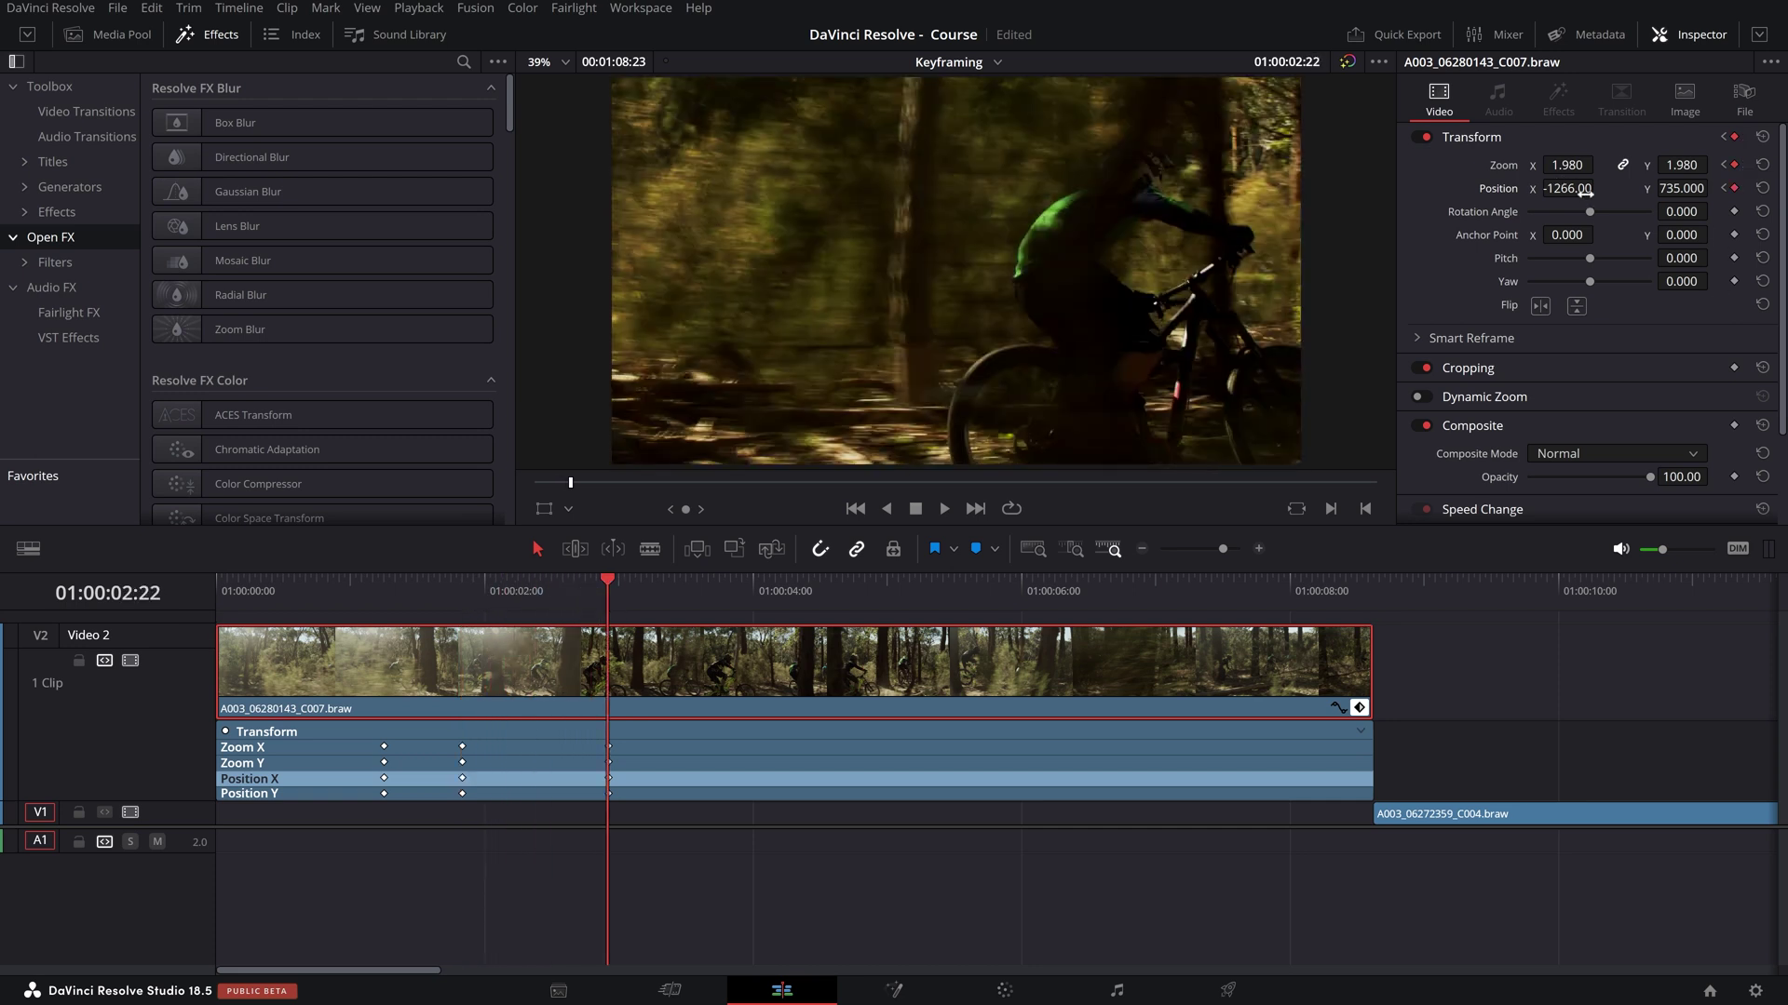
pyautogui.moveTo(596, 596); pyautogui.dragTo(607, 636)
pyautogui.click(466, 603)
pyautogui.moveTo(464, 603); pyautogui.dragTo(600, 640)
# - At 01:00:04:00, set Zoom to 1.210 as a new keyframe, and play the zoom-out from 01:00:02:22
pyautogui.moveTo(615, 605); pyautogui.dragTo(755, 629)
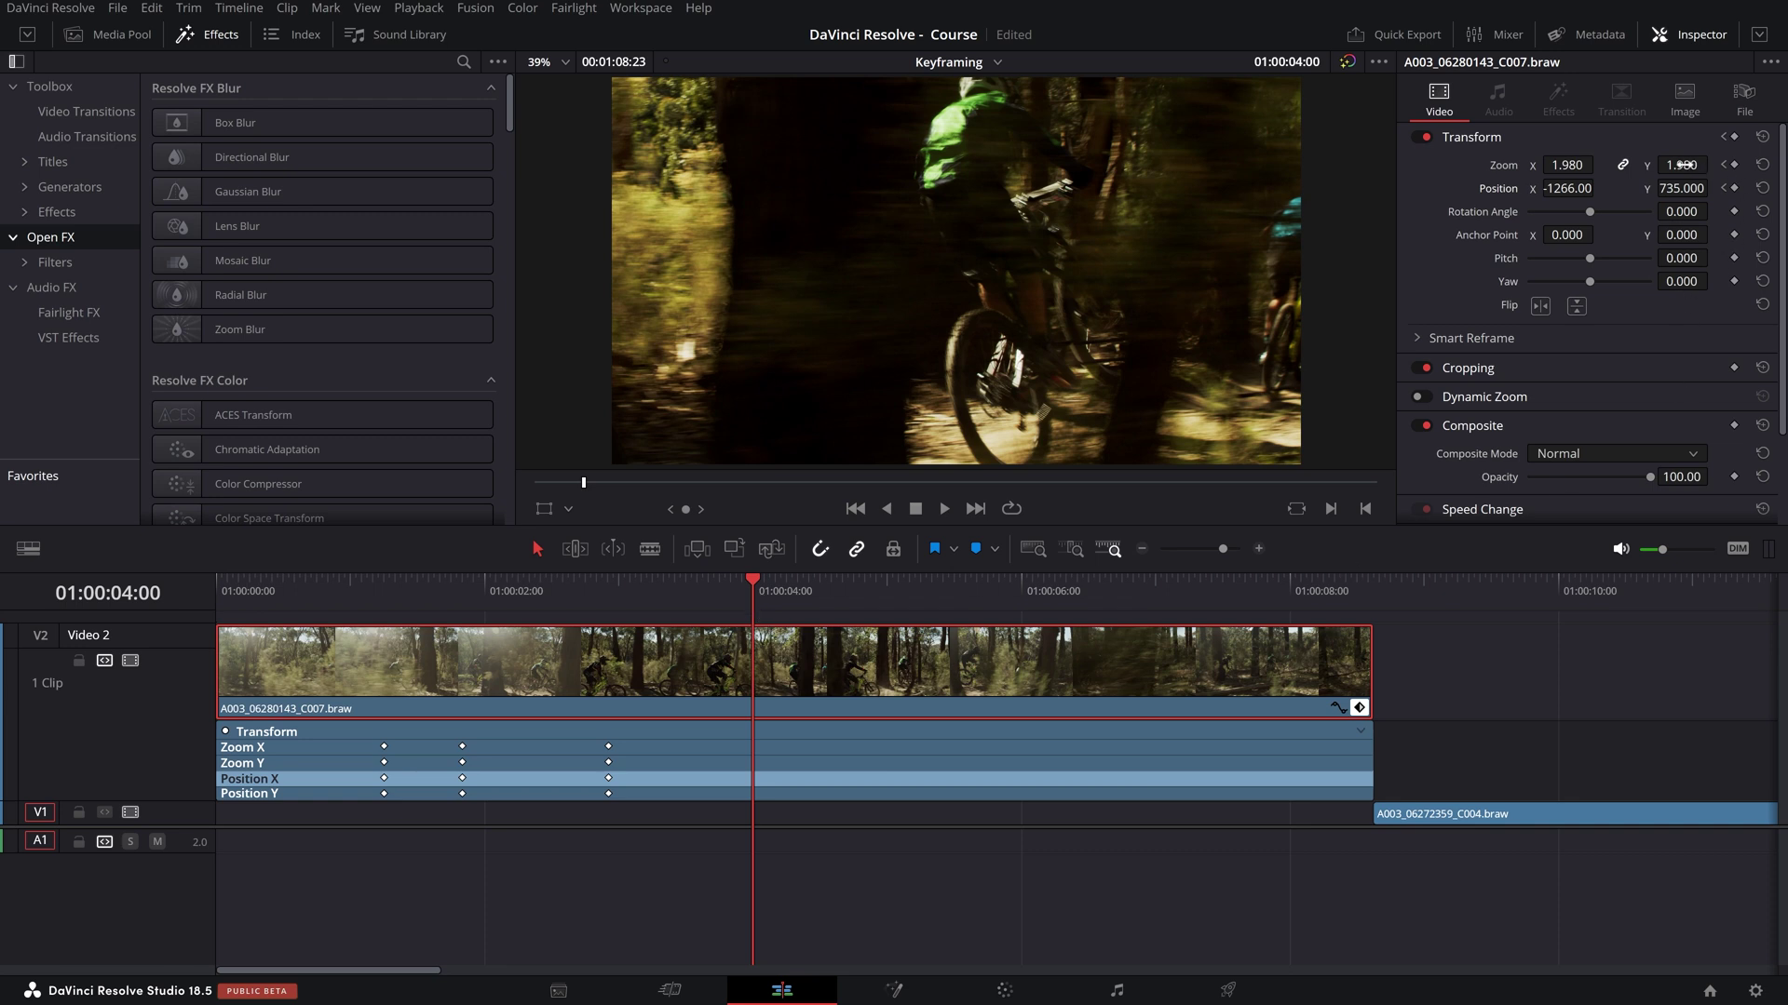
pyautogui.moveTo(1683, 165); pyautogui.dragTo(1609, 165)
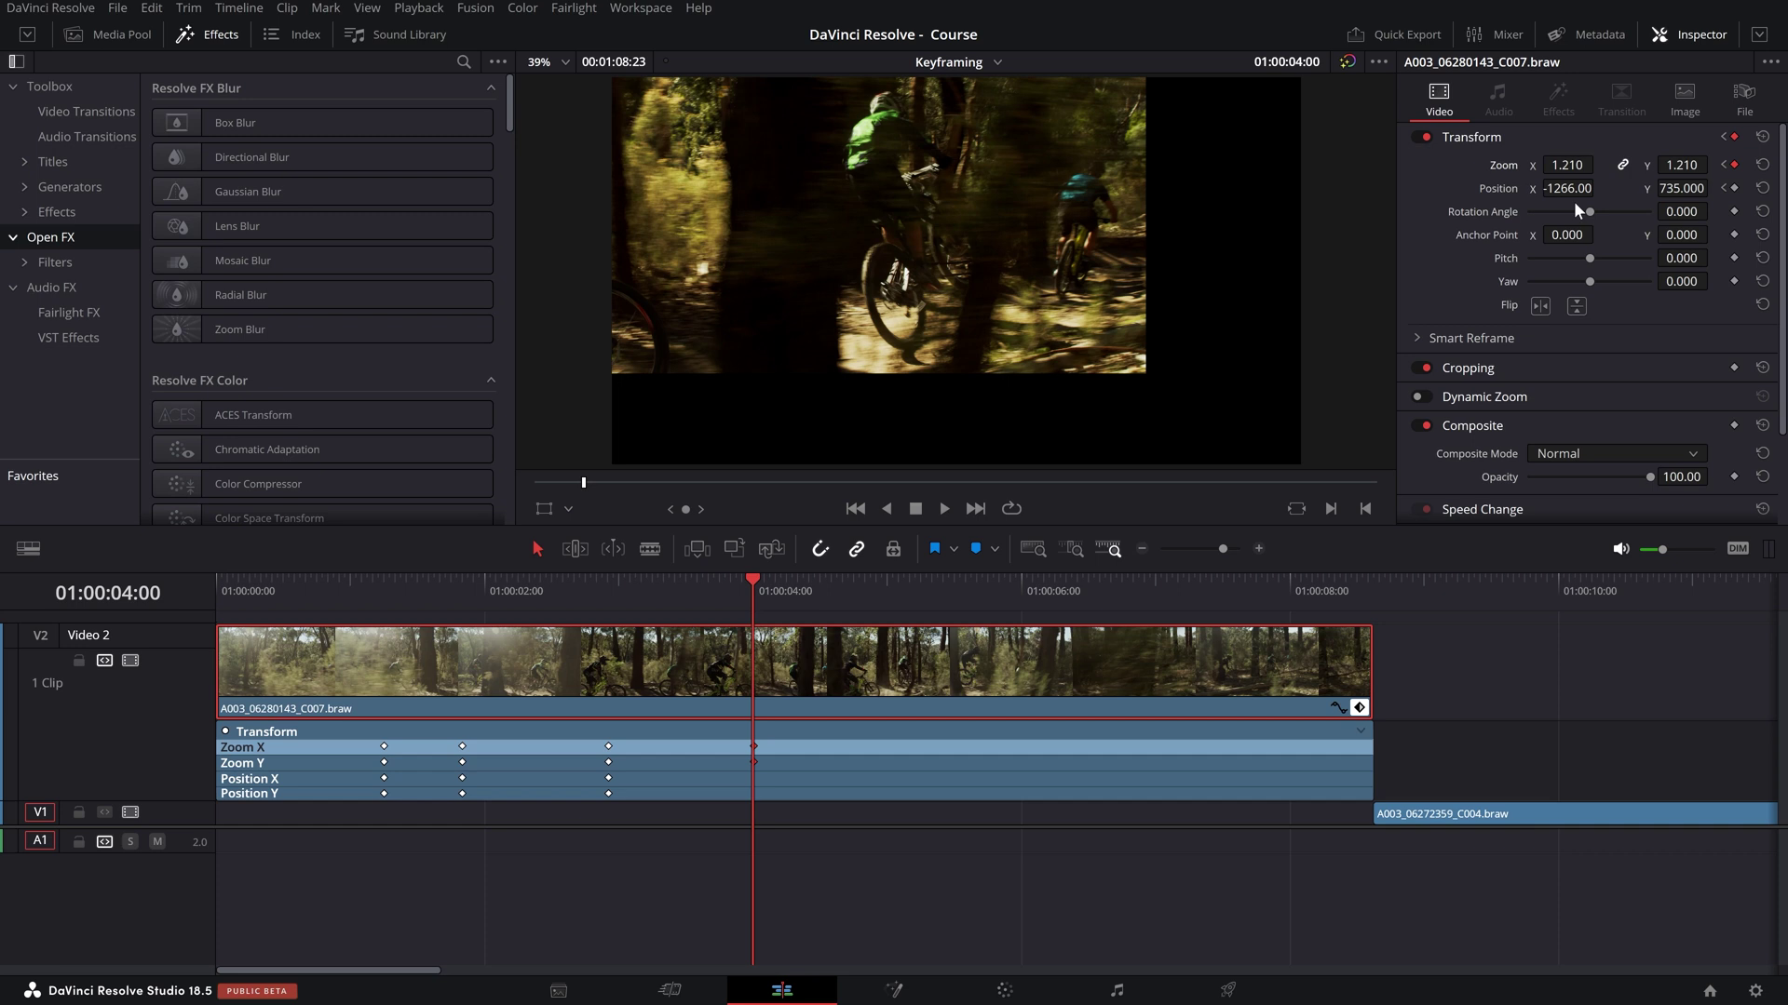
pyautogui.click(607, 596)
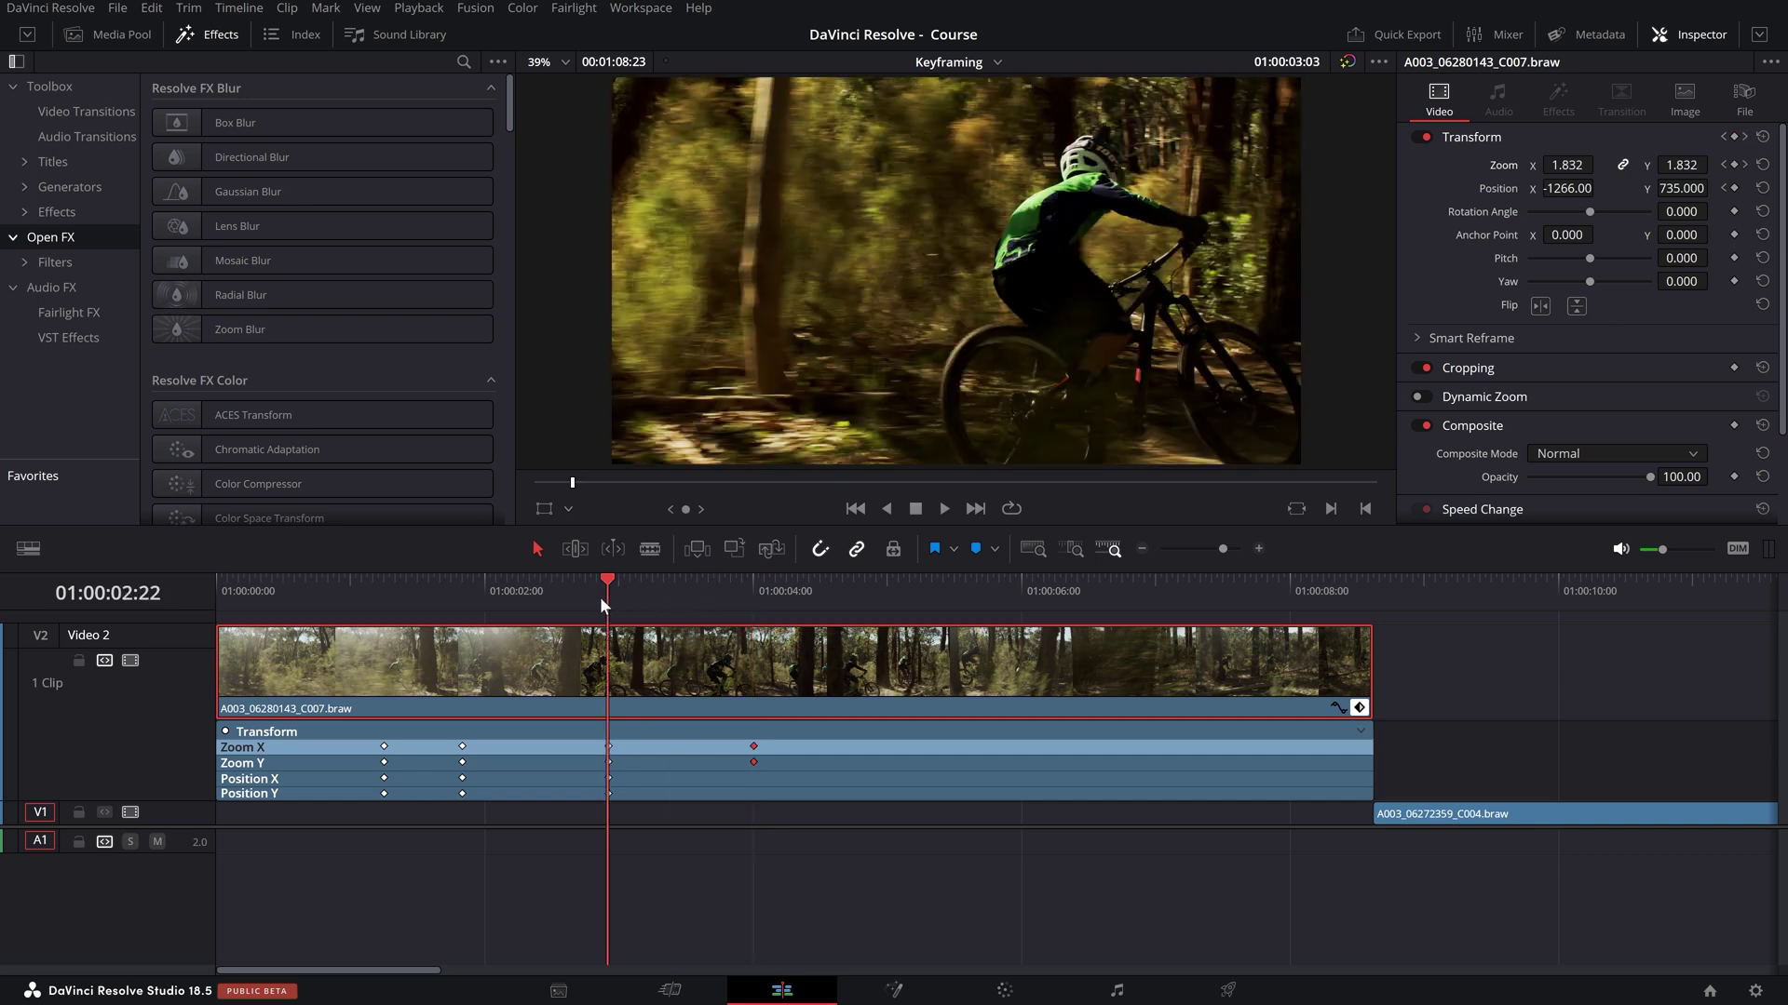
pyautogui.press('space')
pyautogui.press('space')
pyautogui.moveTo(646, 594); pyautogui.dragTo(607, 595)
pyautogui.press('space')
pyautogui.press('space')
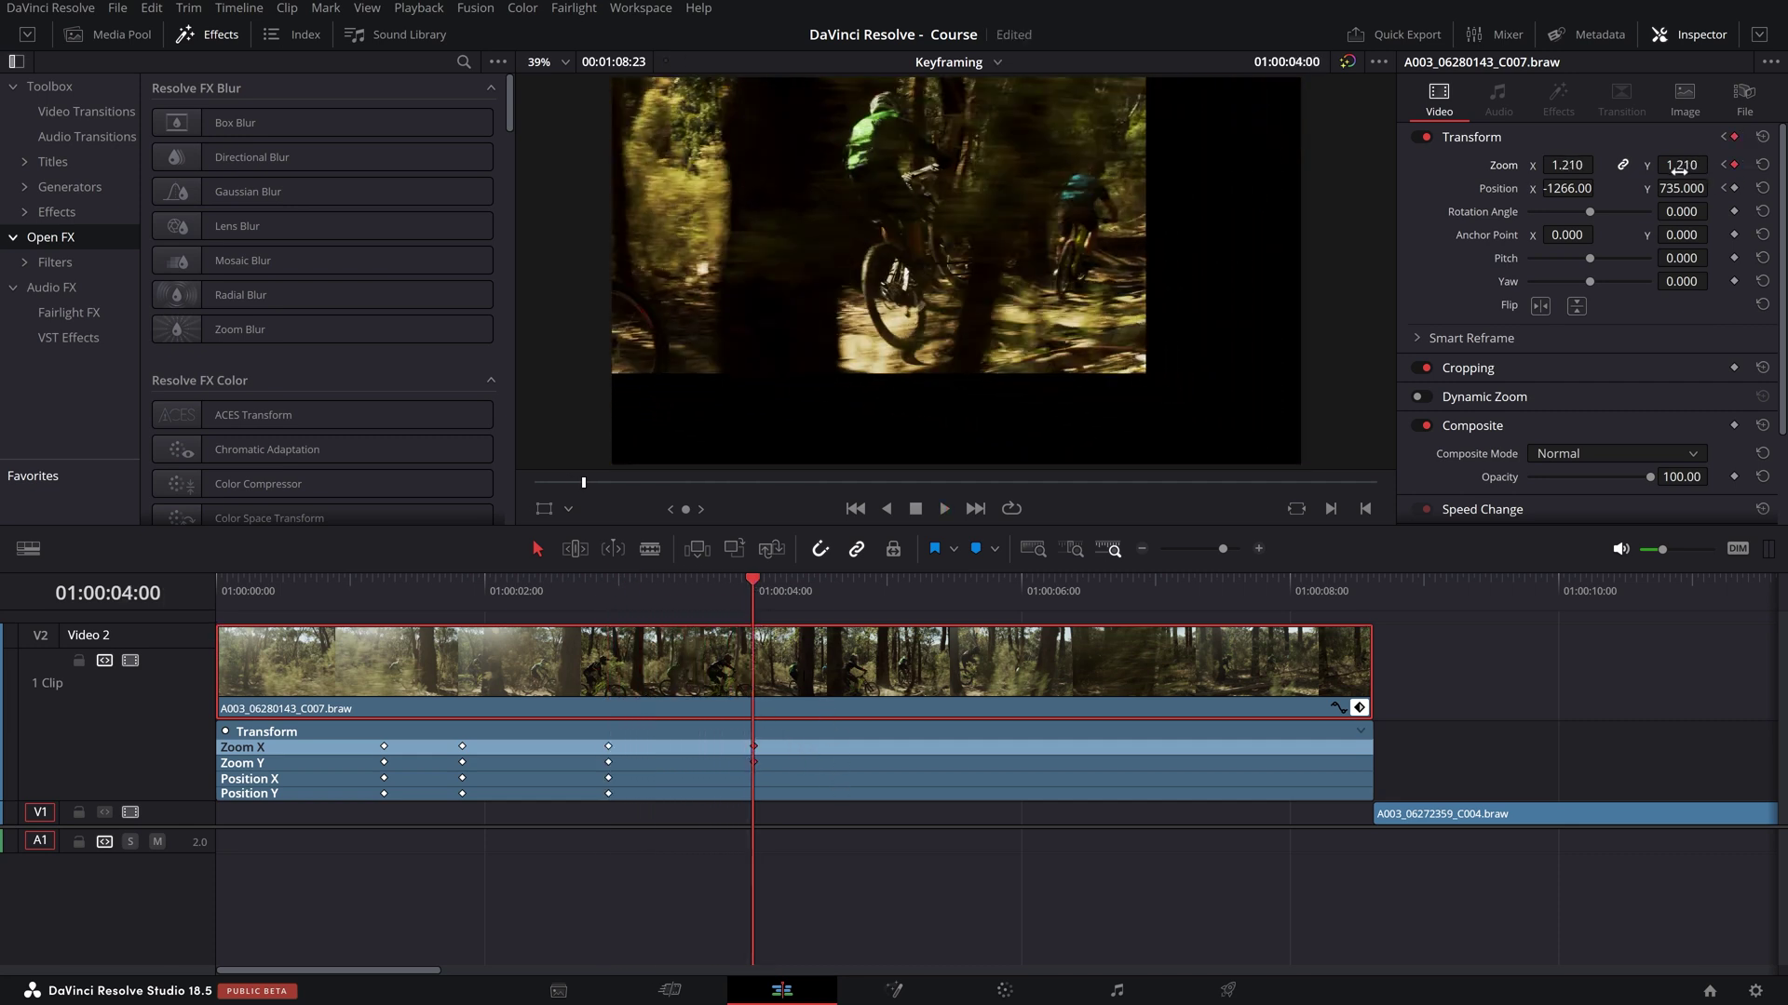
# - At 01:00:04:00, keyframe a new Position to reframe the zoomed-out shot, and scrub back to the 01:00:01:20 keyframe
pyautogui.moveTo(1574, 188); pyautogui.dragTo(1640, 188)
pyautogui.moveTo(750, 592); pyautogui.dragTo(566, 596)
pyautogui.click(701, 931)
pyautogui.click(535, 646)
pyautogui.click(459, 594)
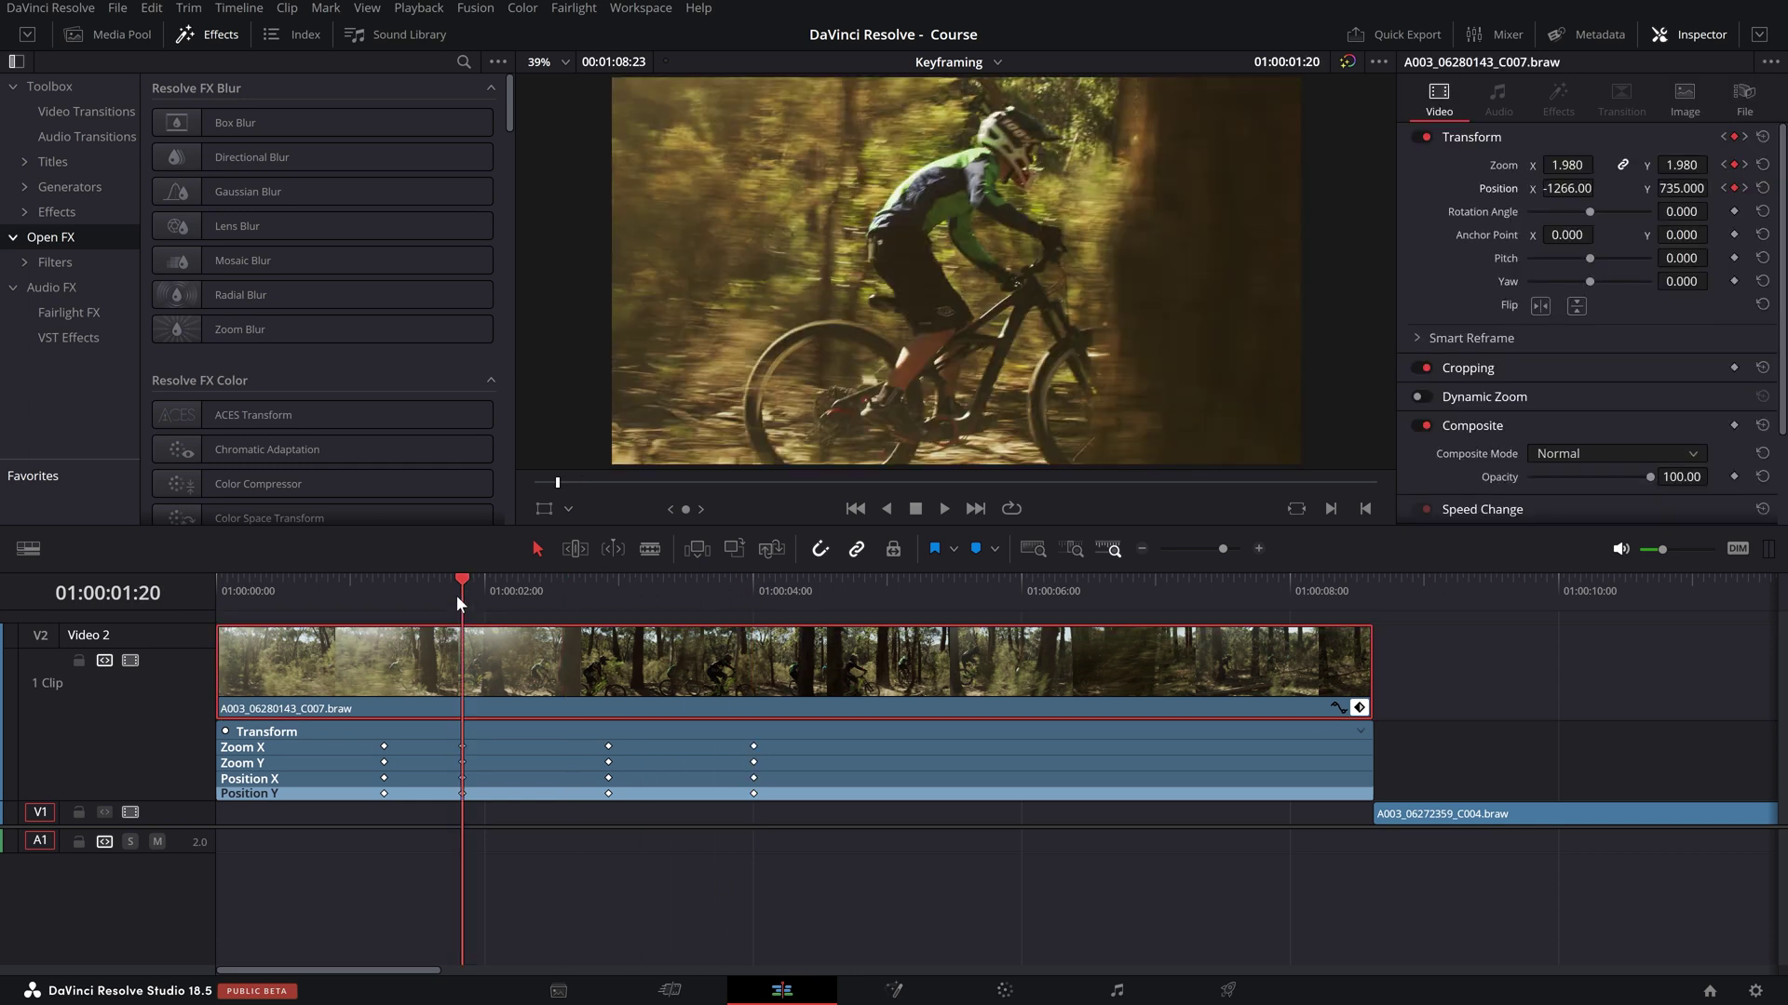
# - Play the clip from the 01:00:01:20 keyframe, and replay the zoom-out repeatedly from the 01:00:02:22 keyframe
pyautogui.press('space')
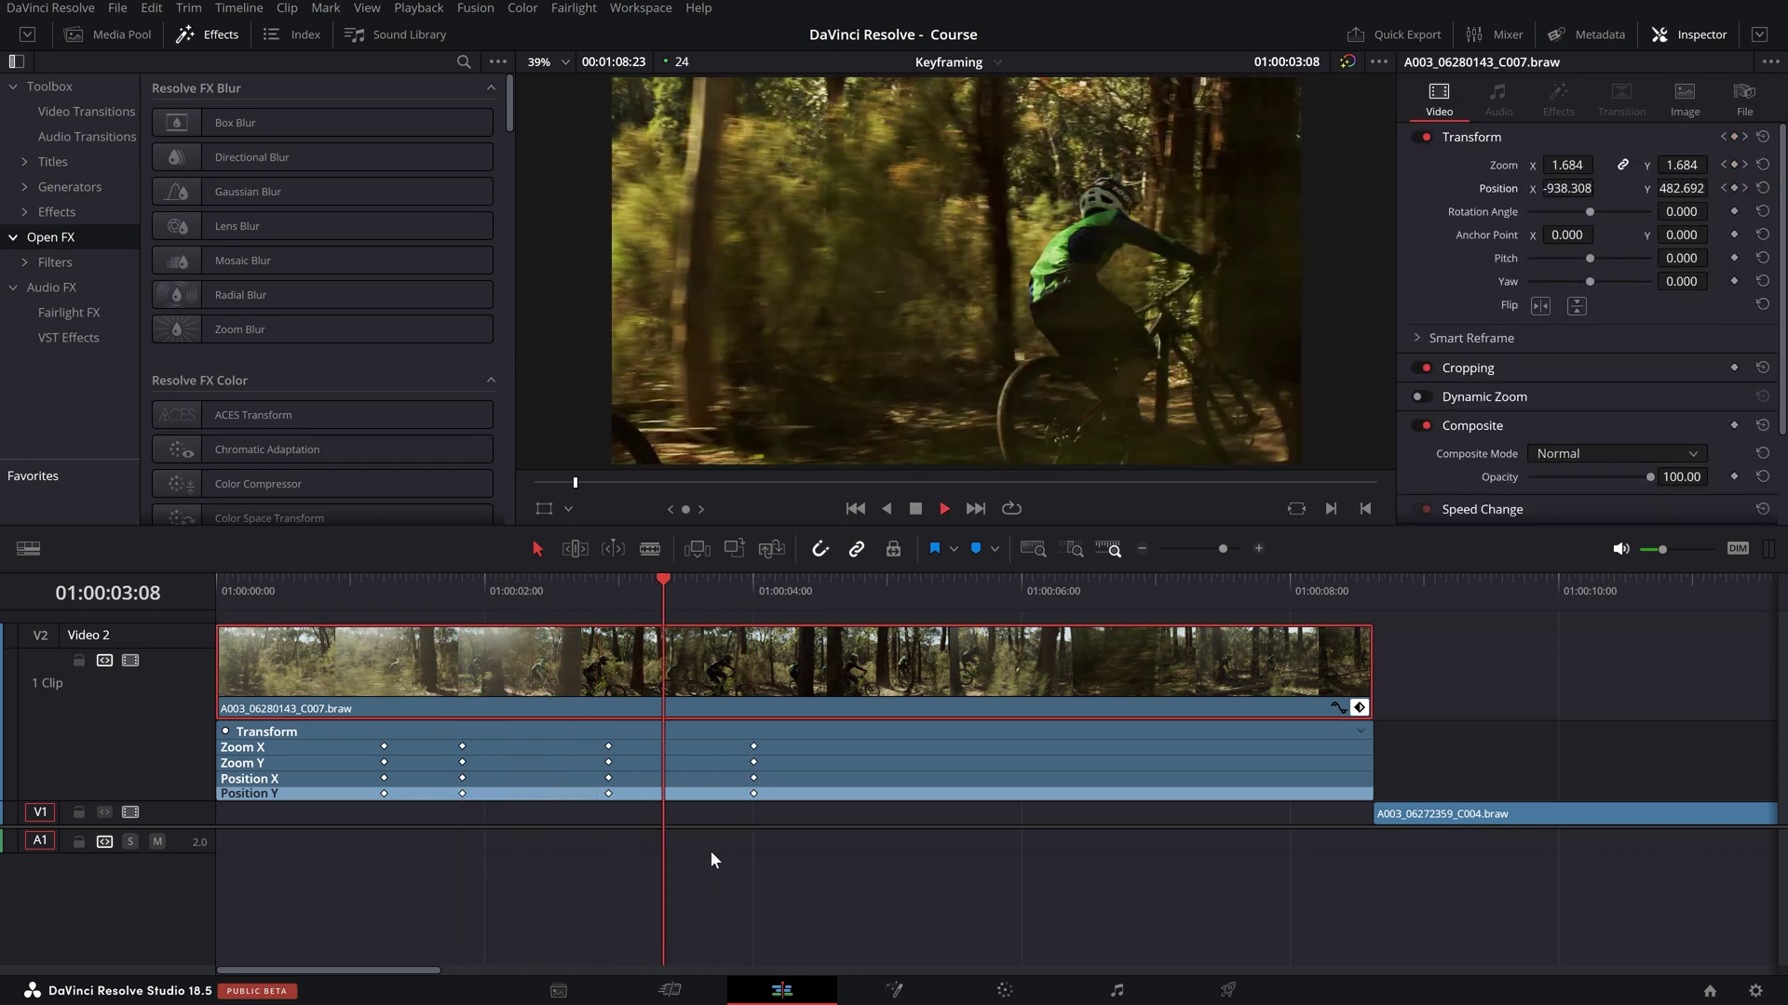
pyautogui.moveTo(624, 598); pyautogui.dragTo(603, 614)
pyautogui.press('space')
pyautogui.click(635, 615)
pyautogui.moveTo(636, 622); pyautogui.dragTo(600, 614)
pyautogui.press('space')
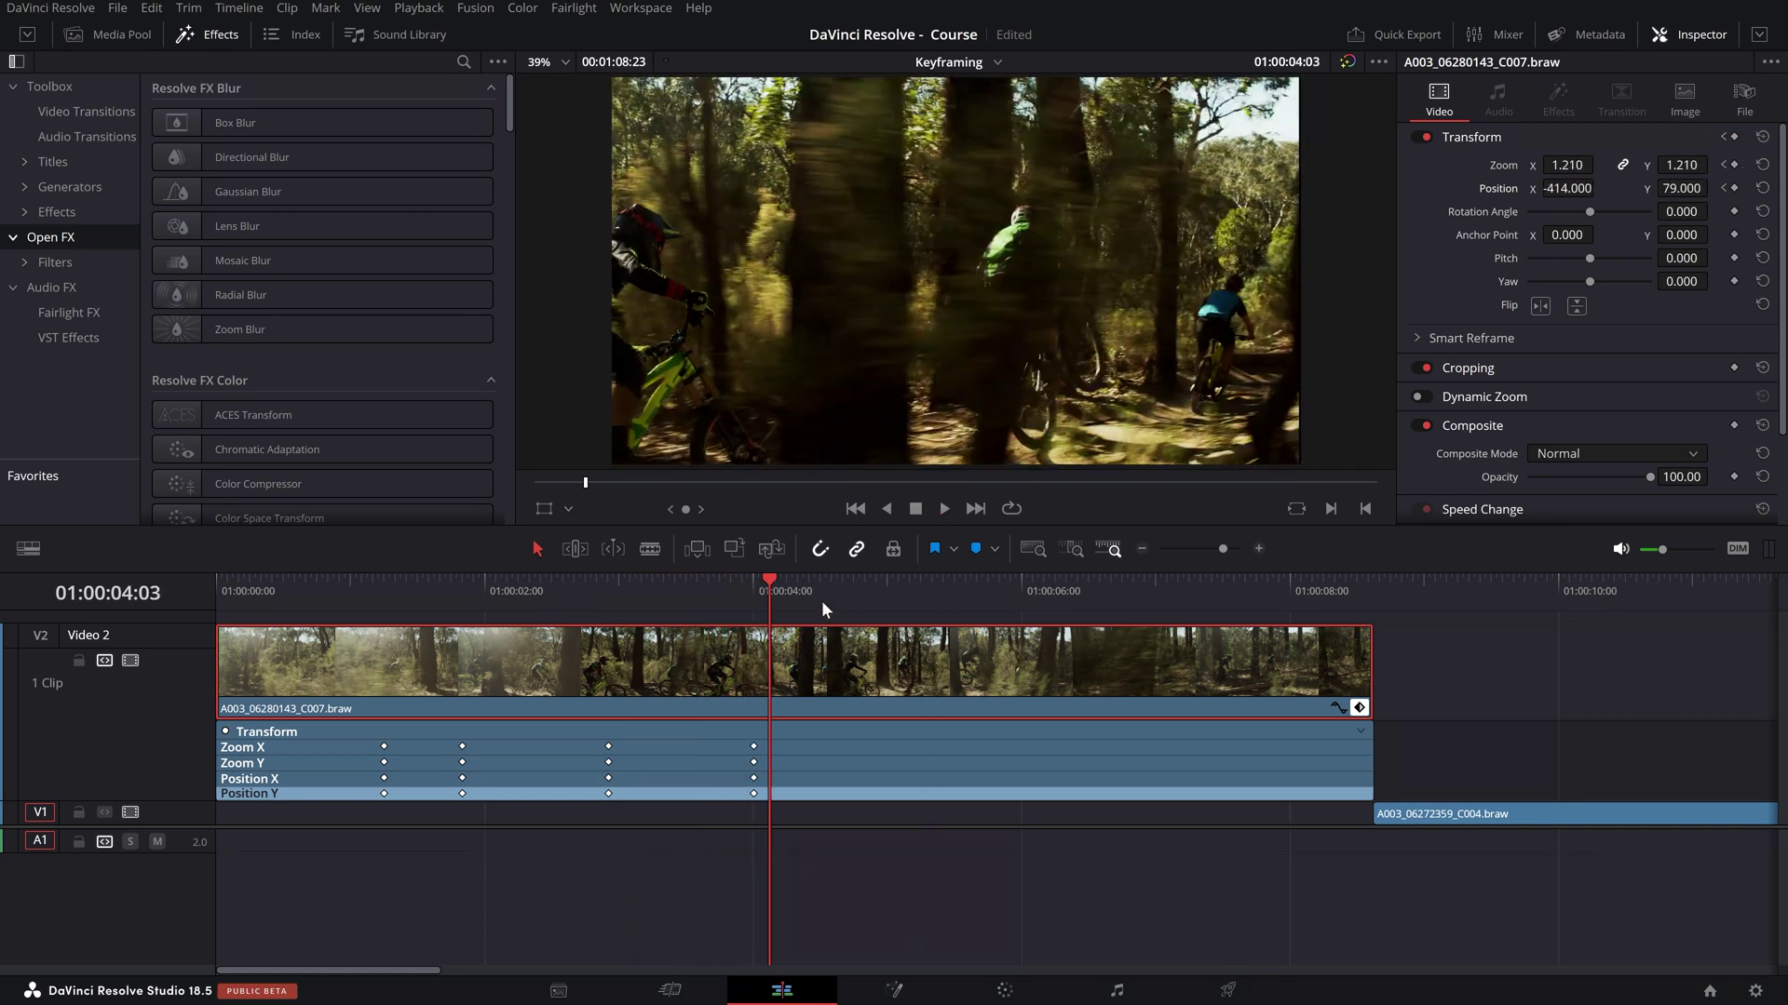
# - At the 01:00:04:00 keyframe, set Position X to -362.000 and Position Y to -75.000 to reframe the zoomed-out shot
pyautogui.moveTo(754, 590); pyautogui.dragTo(684, 607)
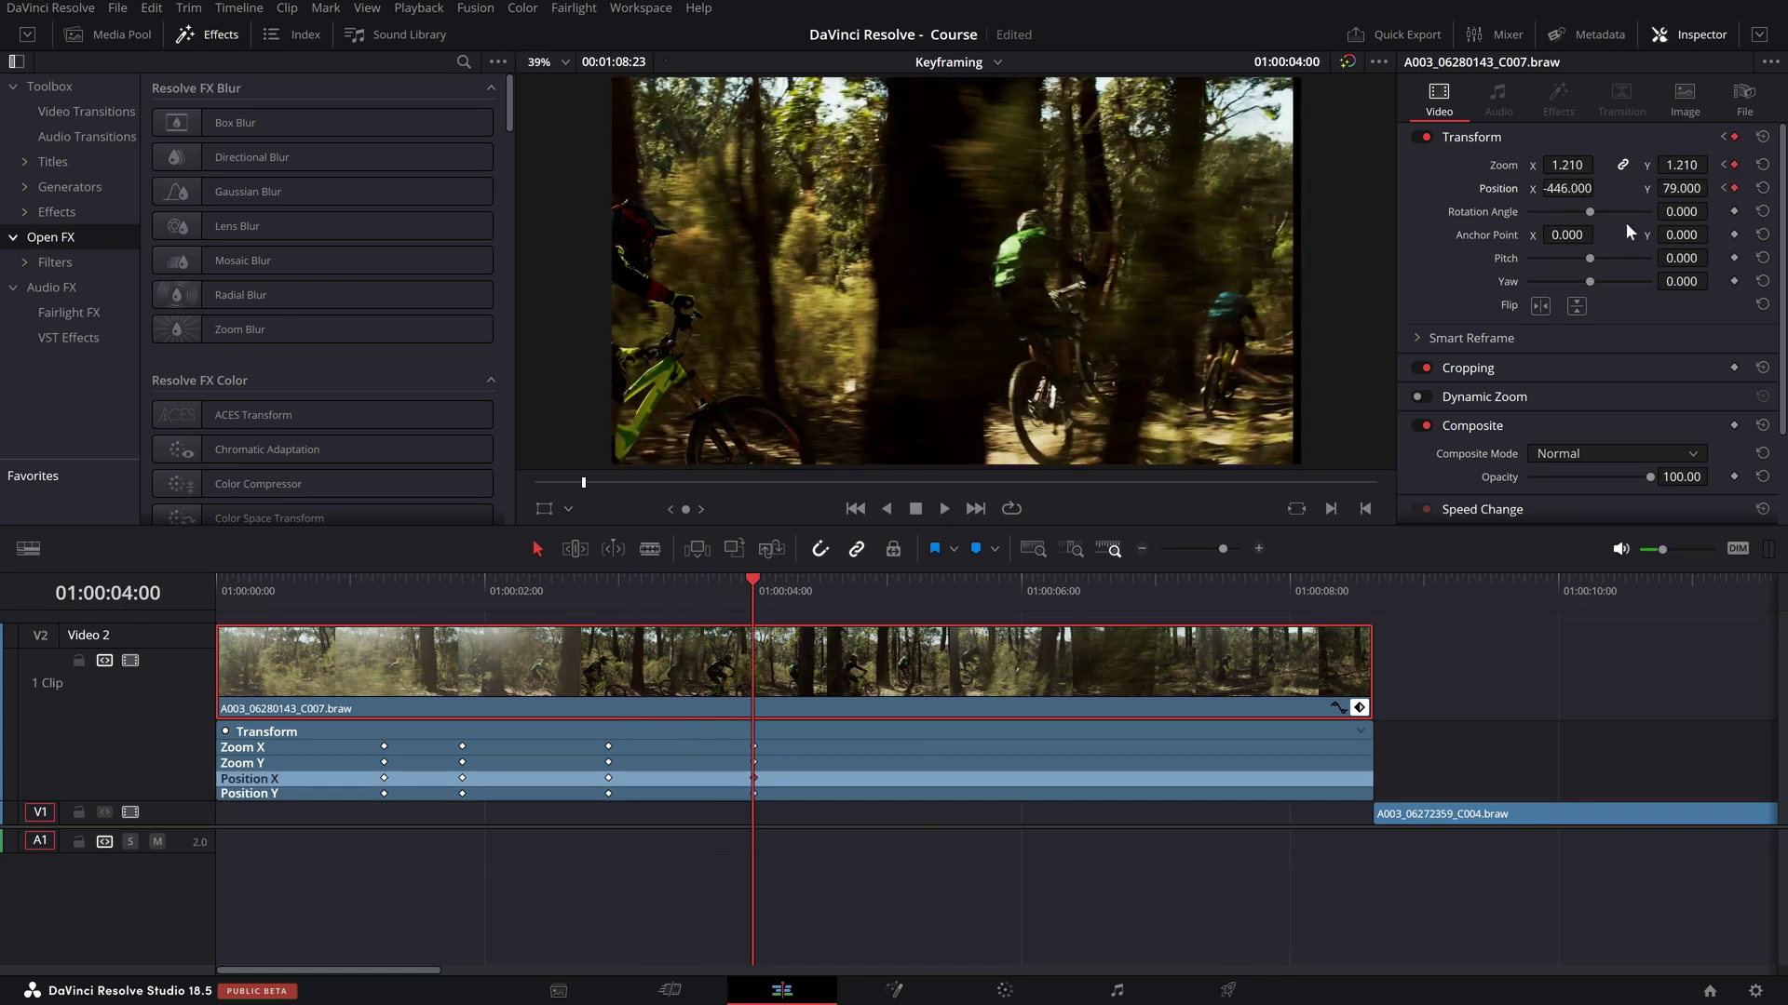
pyautogui.moveTo(1687, 191); pyautogui.dragTo(1721, 188)
pyautogui.moveTo(1573, 189); pyautogui.dragTo(1598, 188)
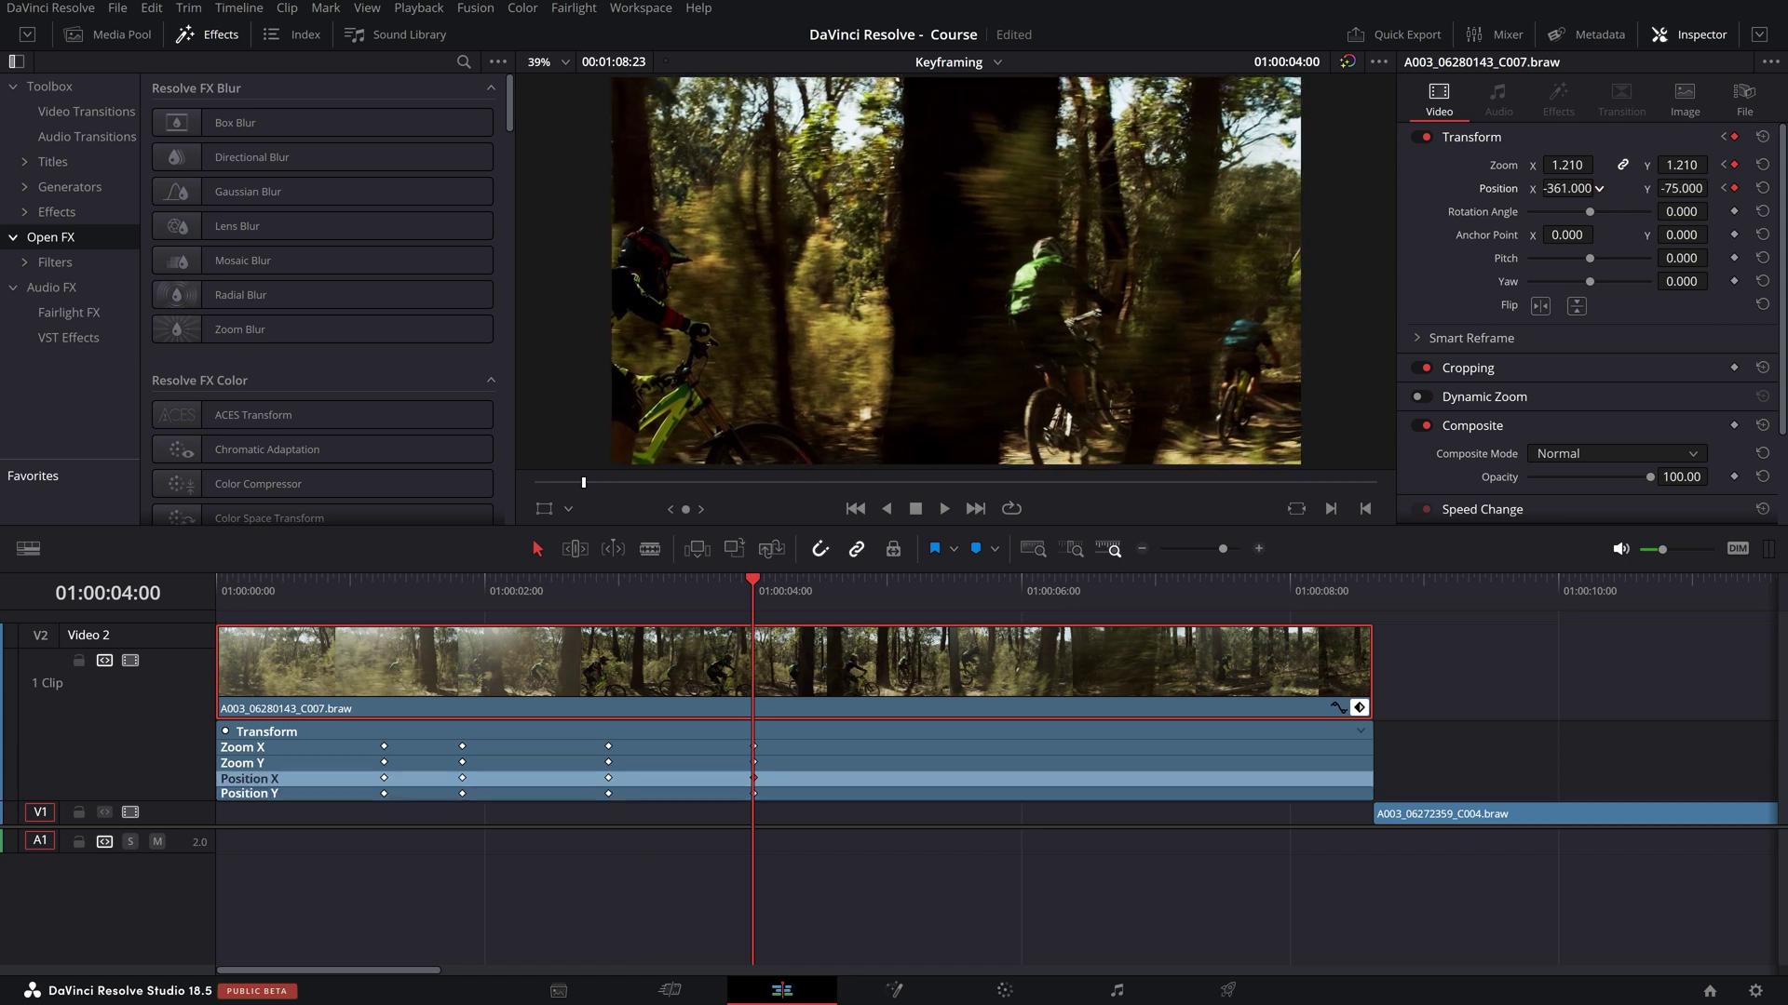
pyautogui.moveTo(731, 585); pyautogui.dragTo(746, 579)
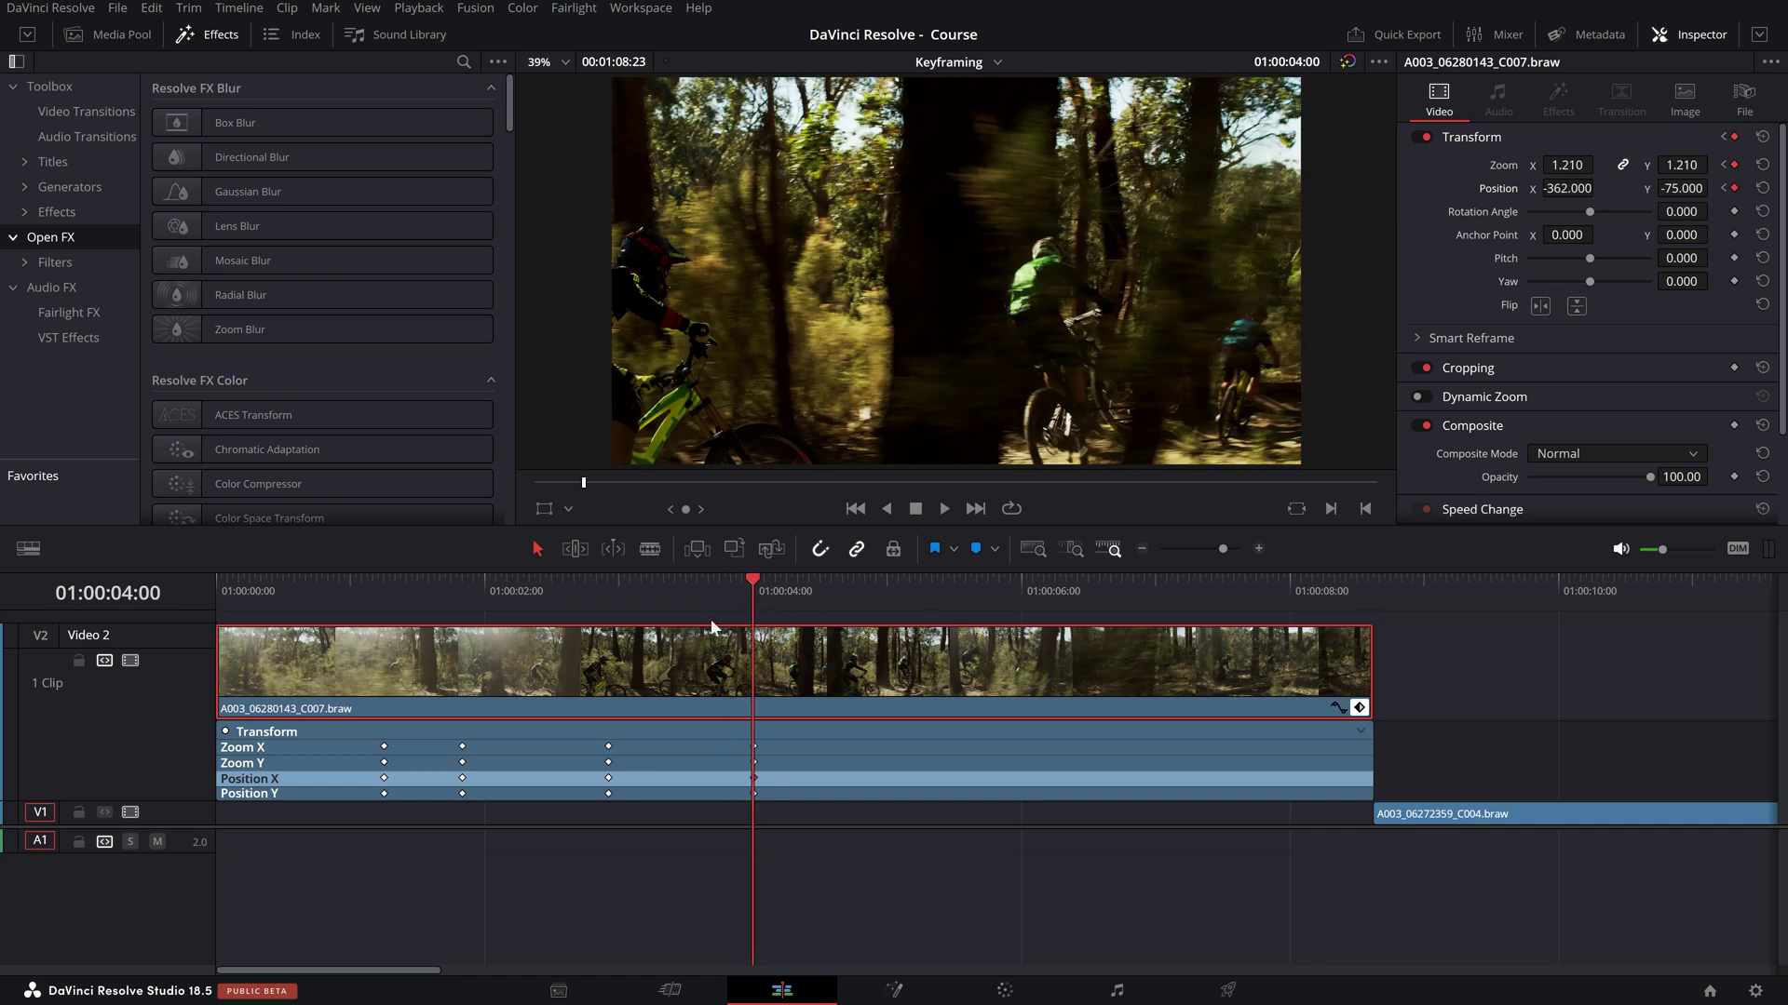
# - At 01:00:03:13, set Position Y to -1740.30 as an extra keyframe, and play through it from about 01:00:02:12
pyautogui.moveTo(752, 594); pyautogui.dragTo(690, 605)
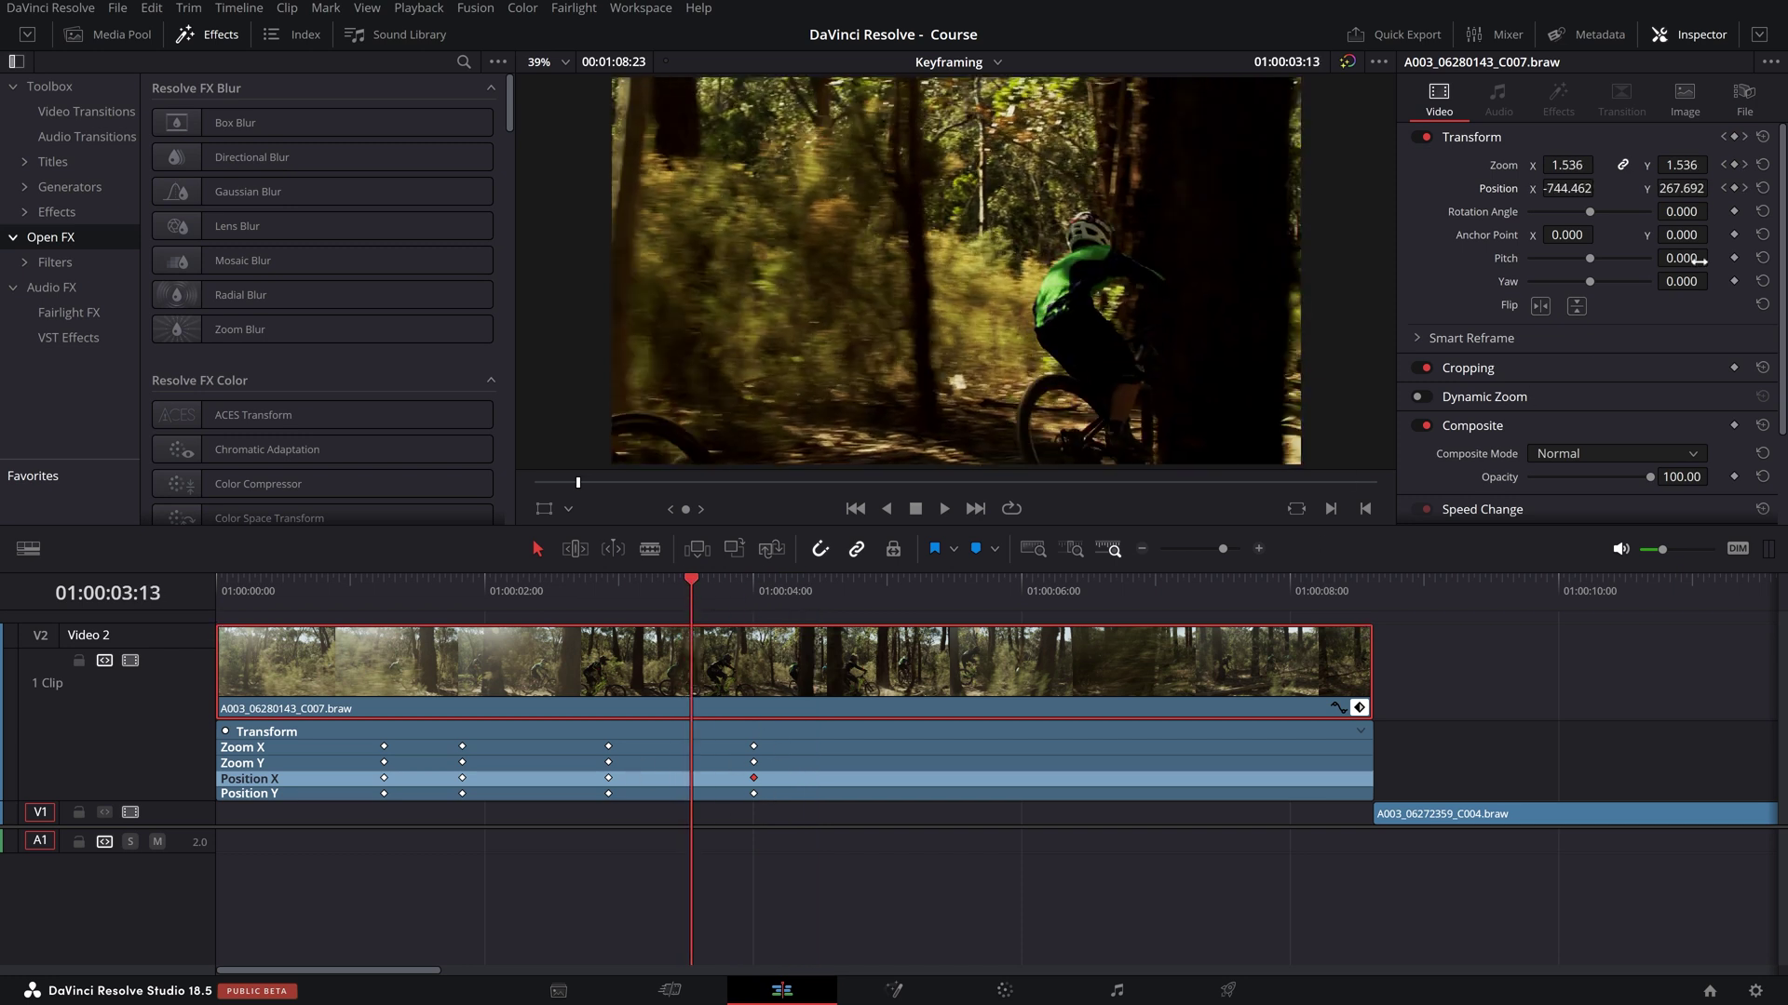
pyautogui.moveTo(1689, 190); pyautogui.dragTo(1597, 190)
pyautogui.hotkey('shift', 'Left')
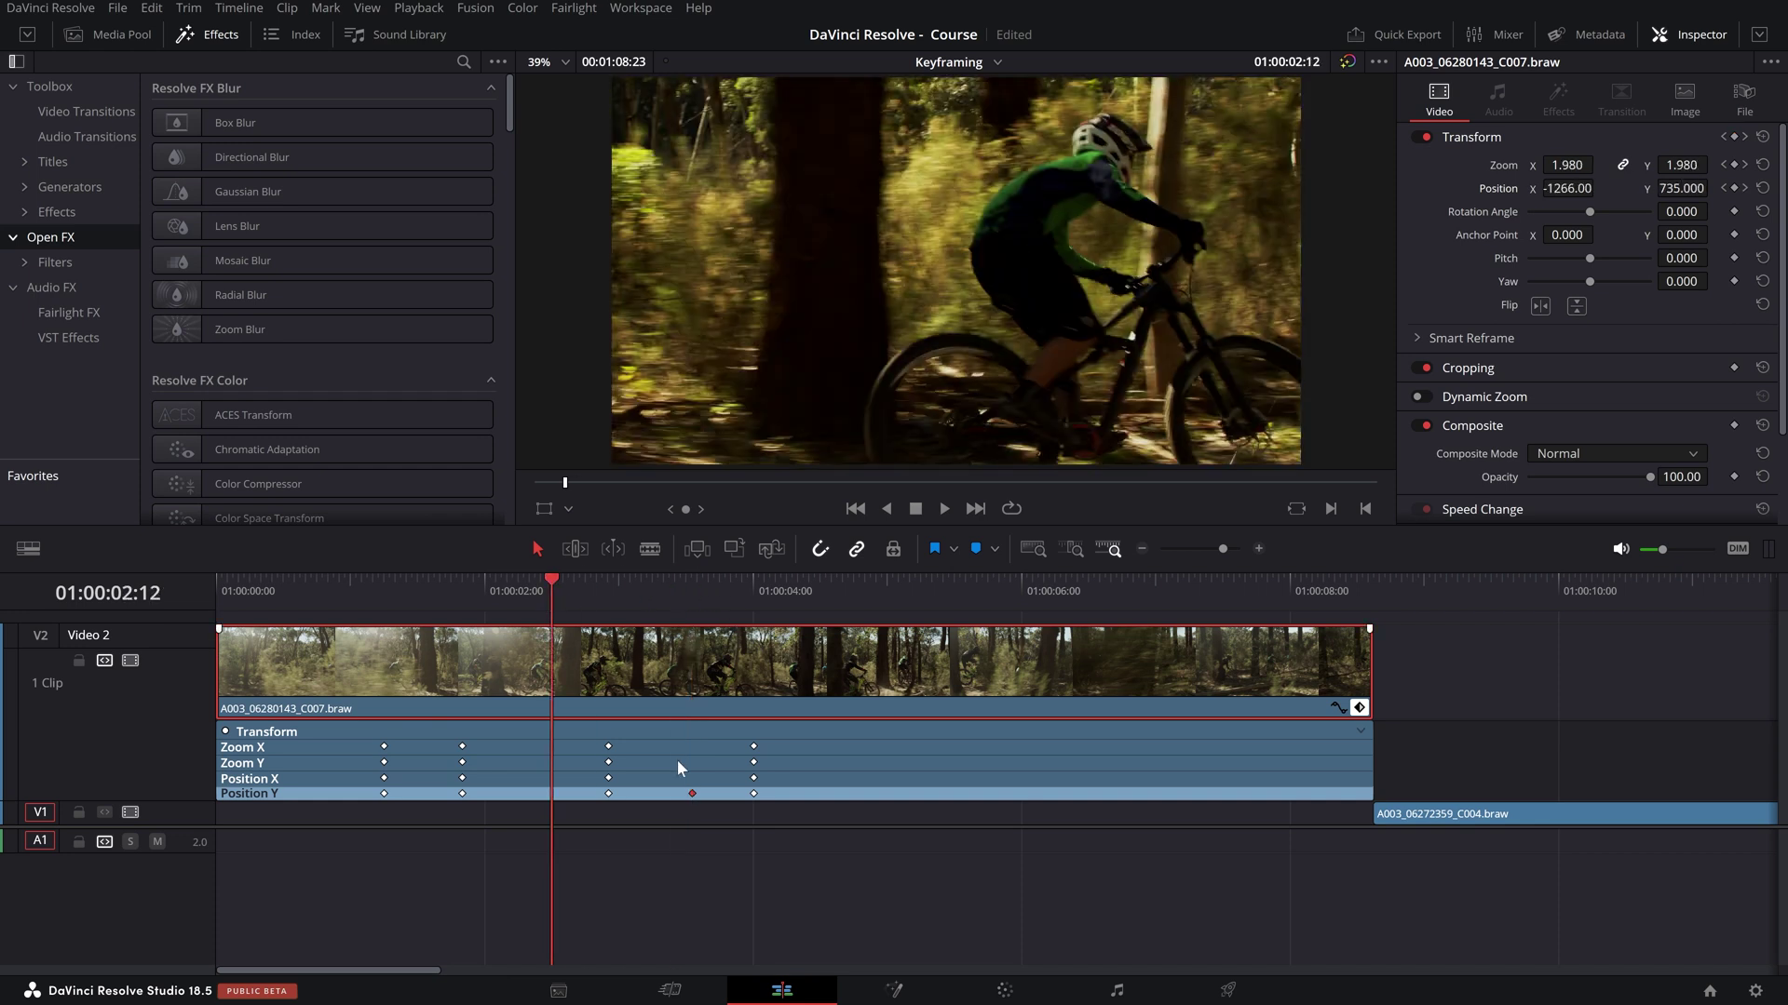
pyautogui.press('space')
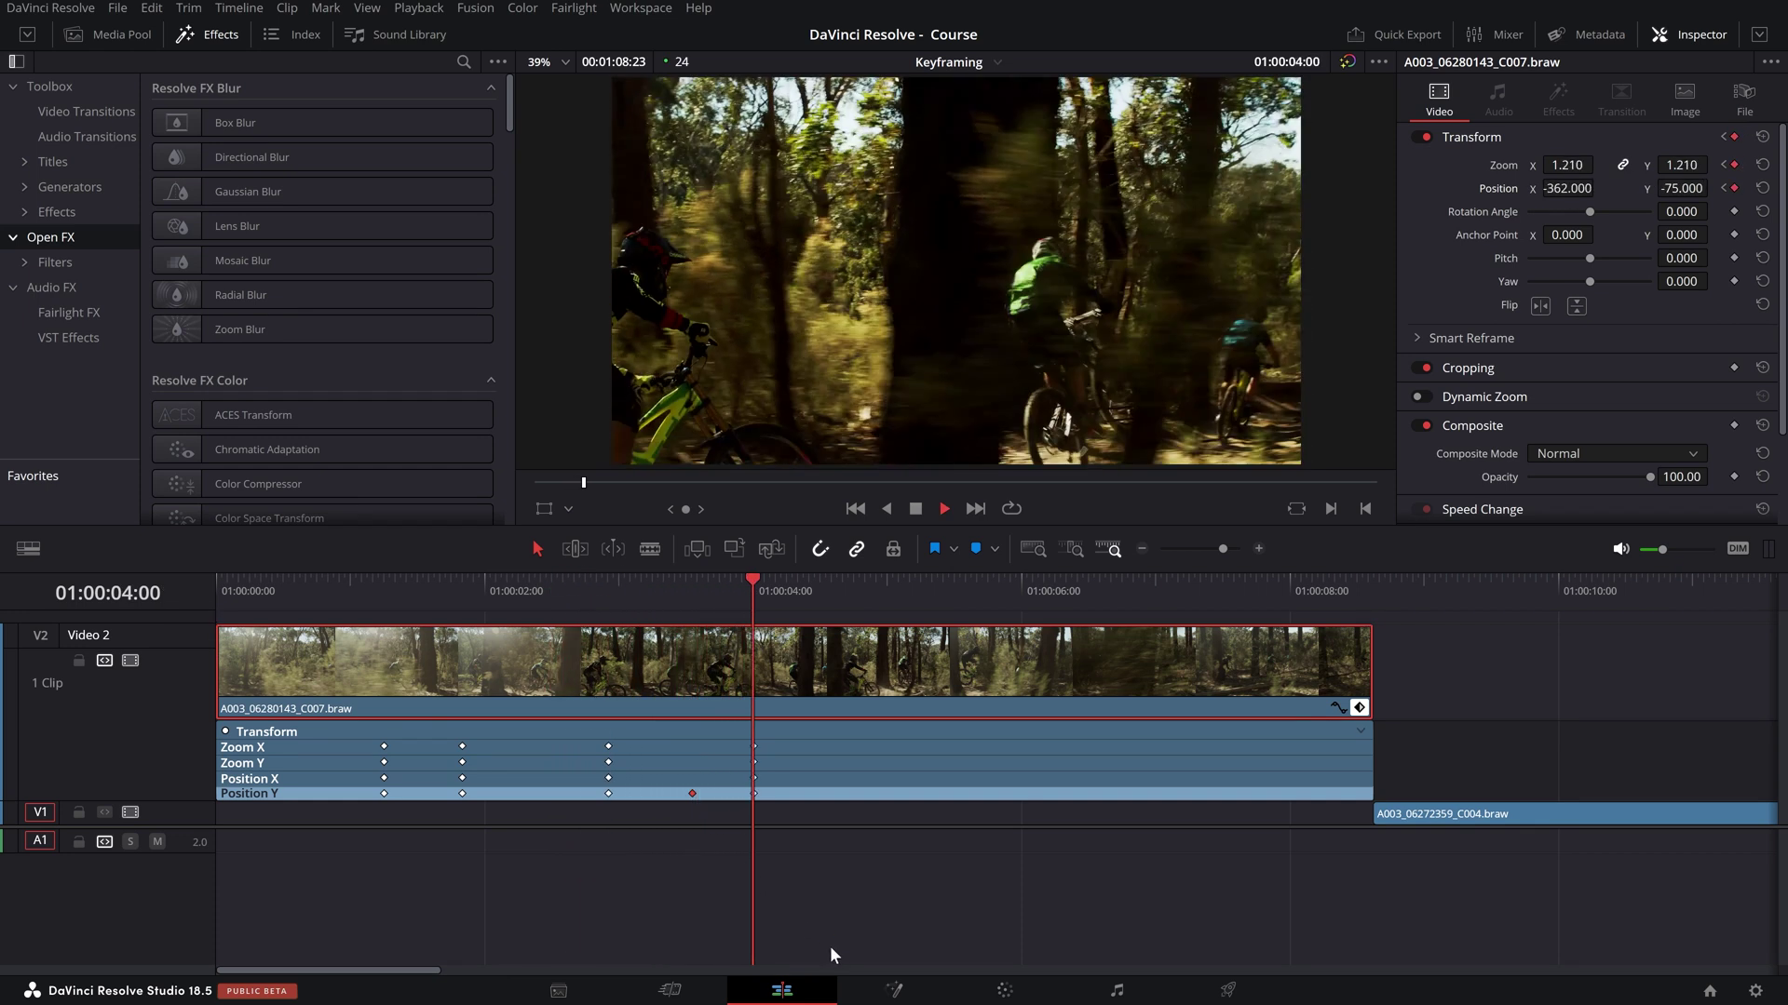
pyautogui.moveTo(686, 590)
pyautogui.mouseDown()
pyautogui.moveTo(710, 592)
pyautogui.moveTo(690, 590)
pyautogui.mouseUp()
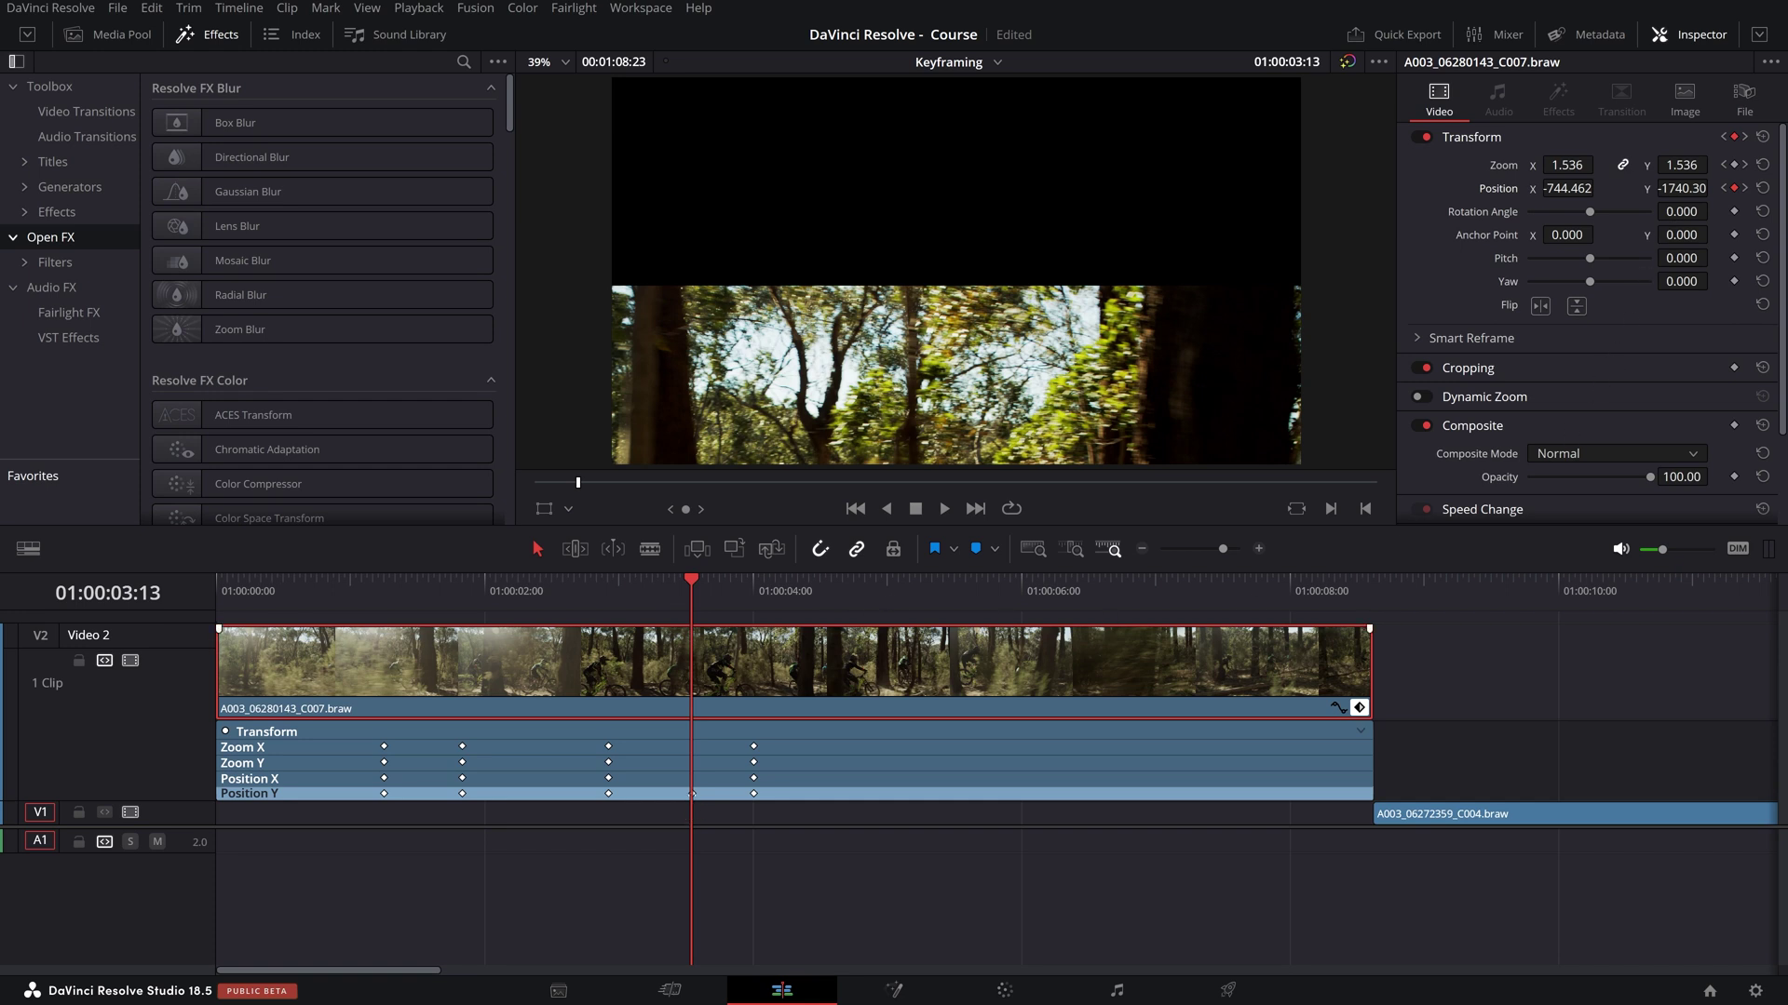
# - Replay the motion from the 01:00:02:22 keyframe, and delete the extra Position Y keyframe at 01:00:03:13
pyautogui.moveTo(646, 594); pyautogui.dragTo(677, 596)
pyautogui.moveTo(691, 609); pyautogui.dragTo(600, 596)
pyautogui.press('space')
pyautogui.press('space')
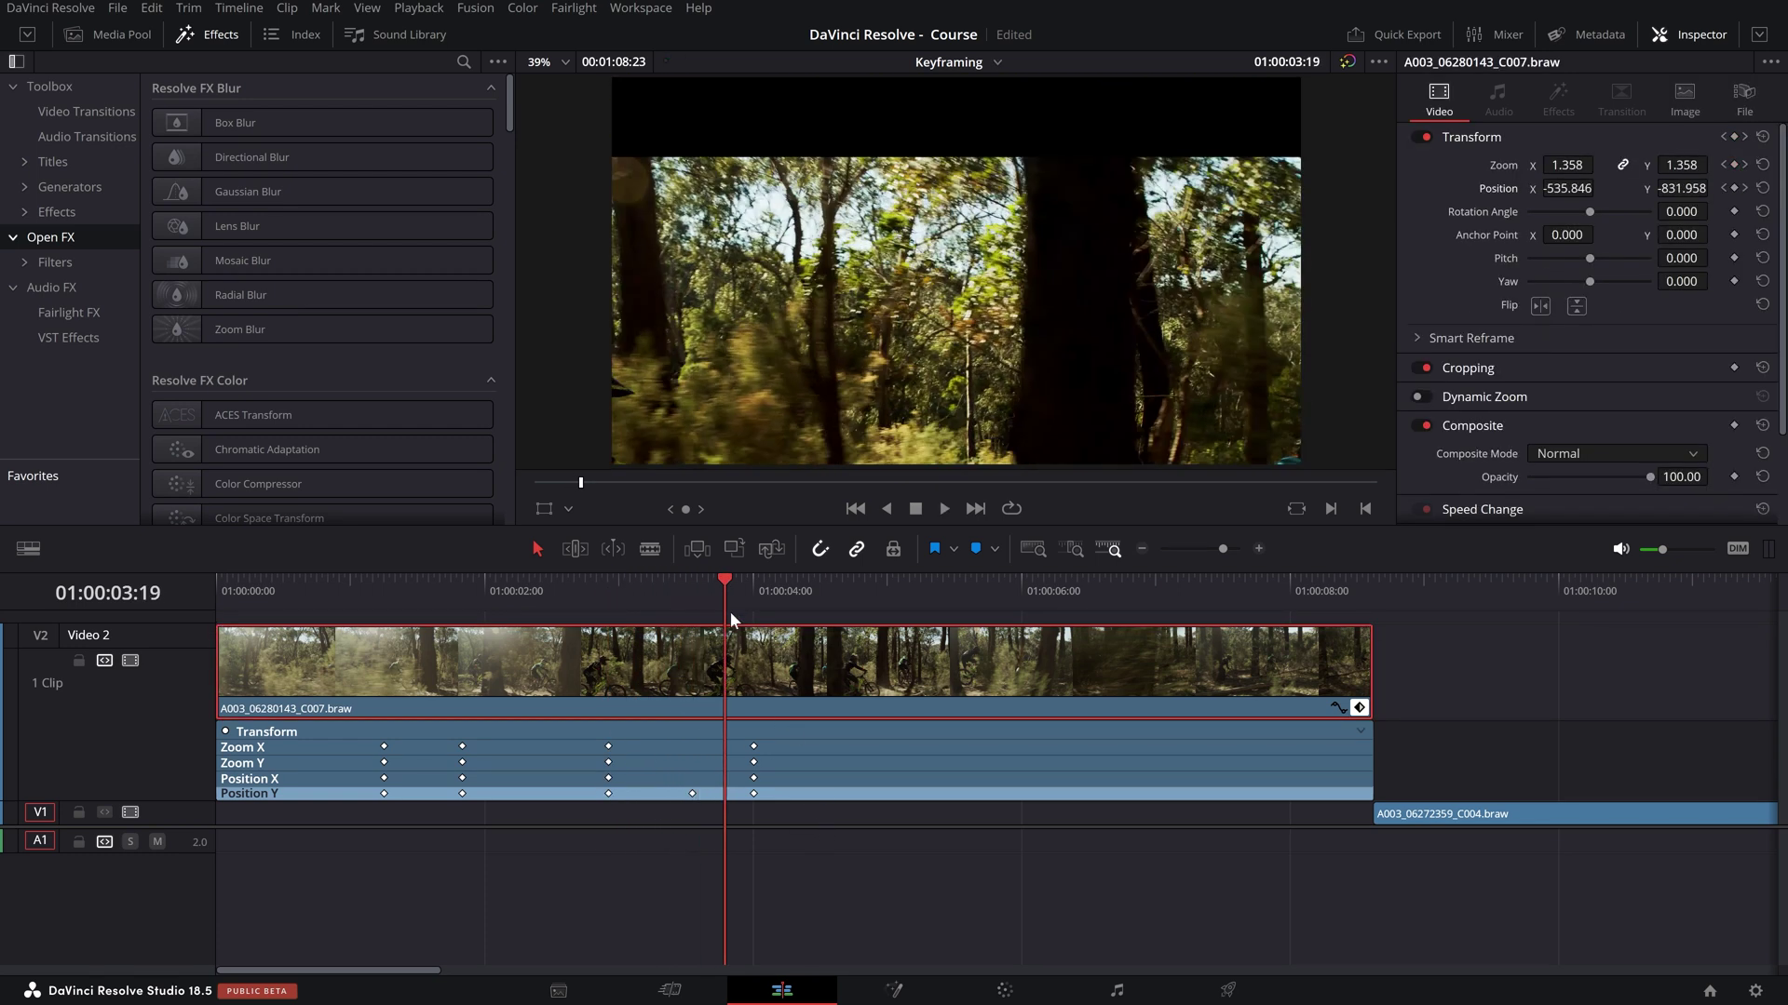
pyautogui.moveTo(729, 611); pyautogui.dragTo(684, 609)
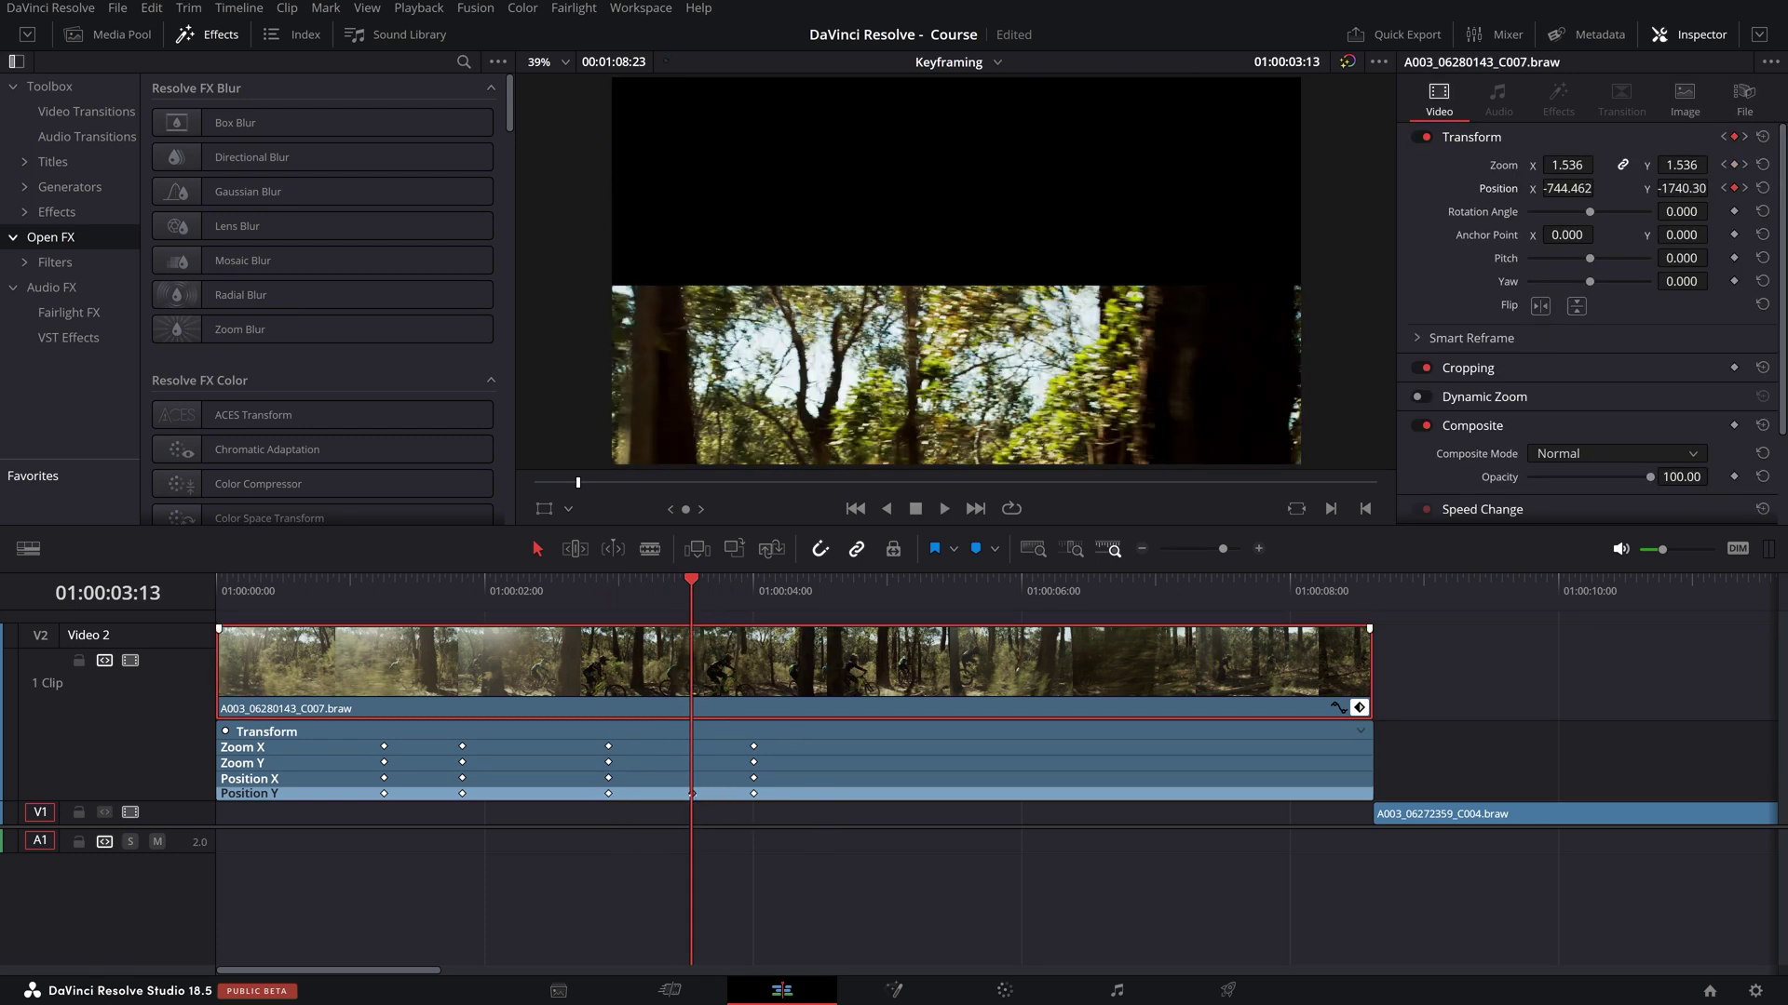
pyautogui.press('Delete')
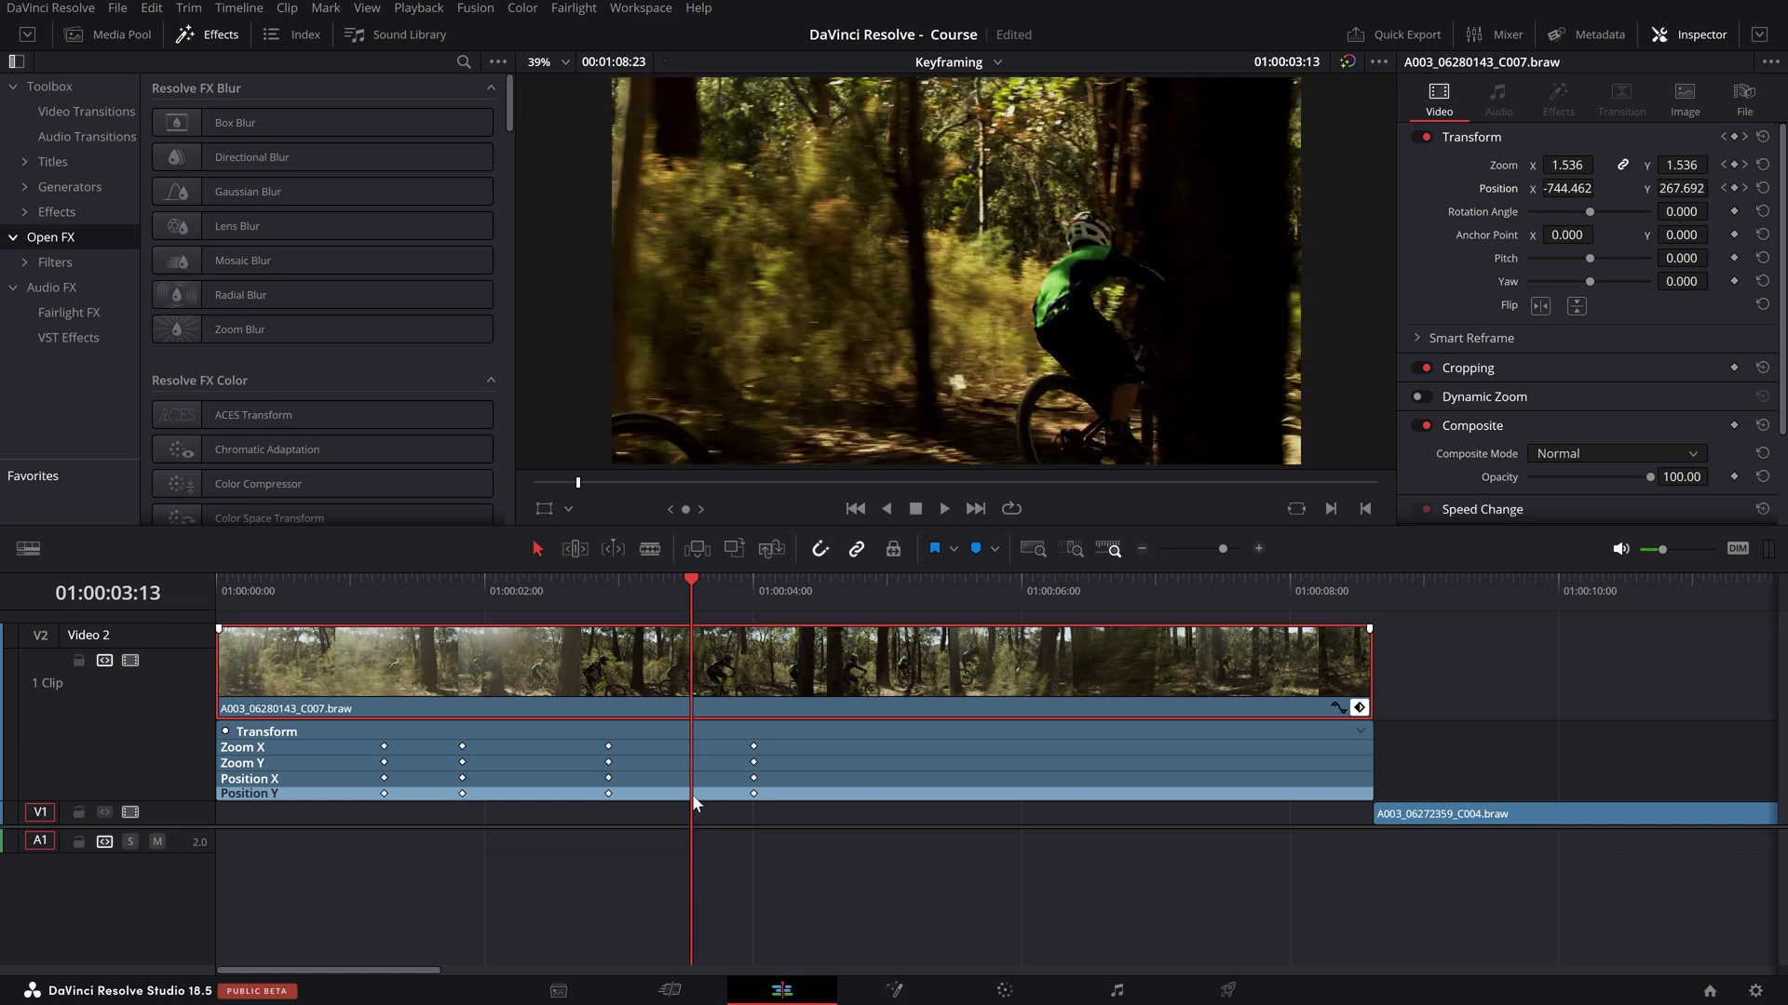
# - Play the zoom-out from the 01:00:02:22 keyframe, and replay the whole move from before the first keyframe
pyautogui.moveTo(691, 586); pyautogui.dragTo(607, 586)
pyautogui.press('space')
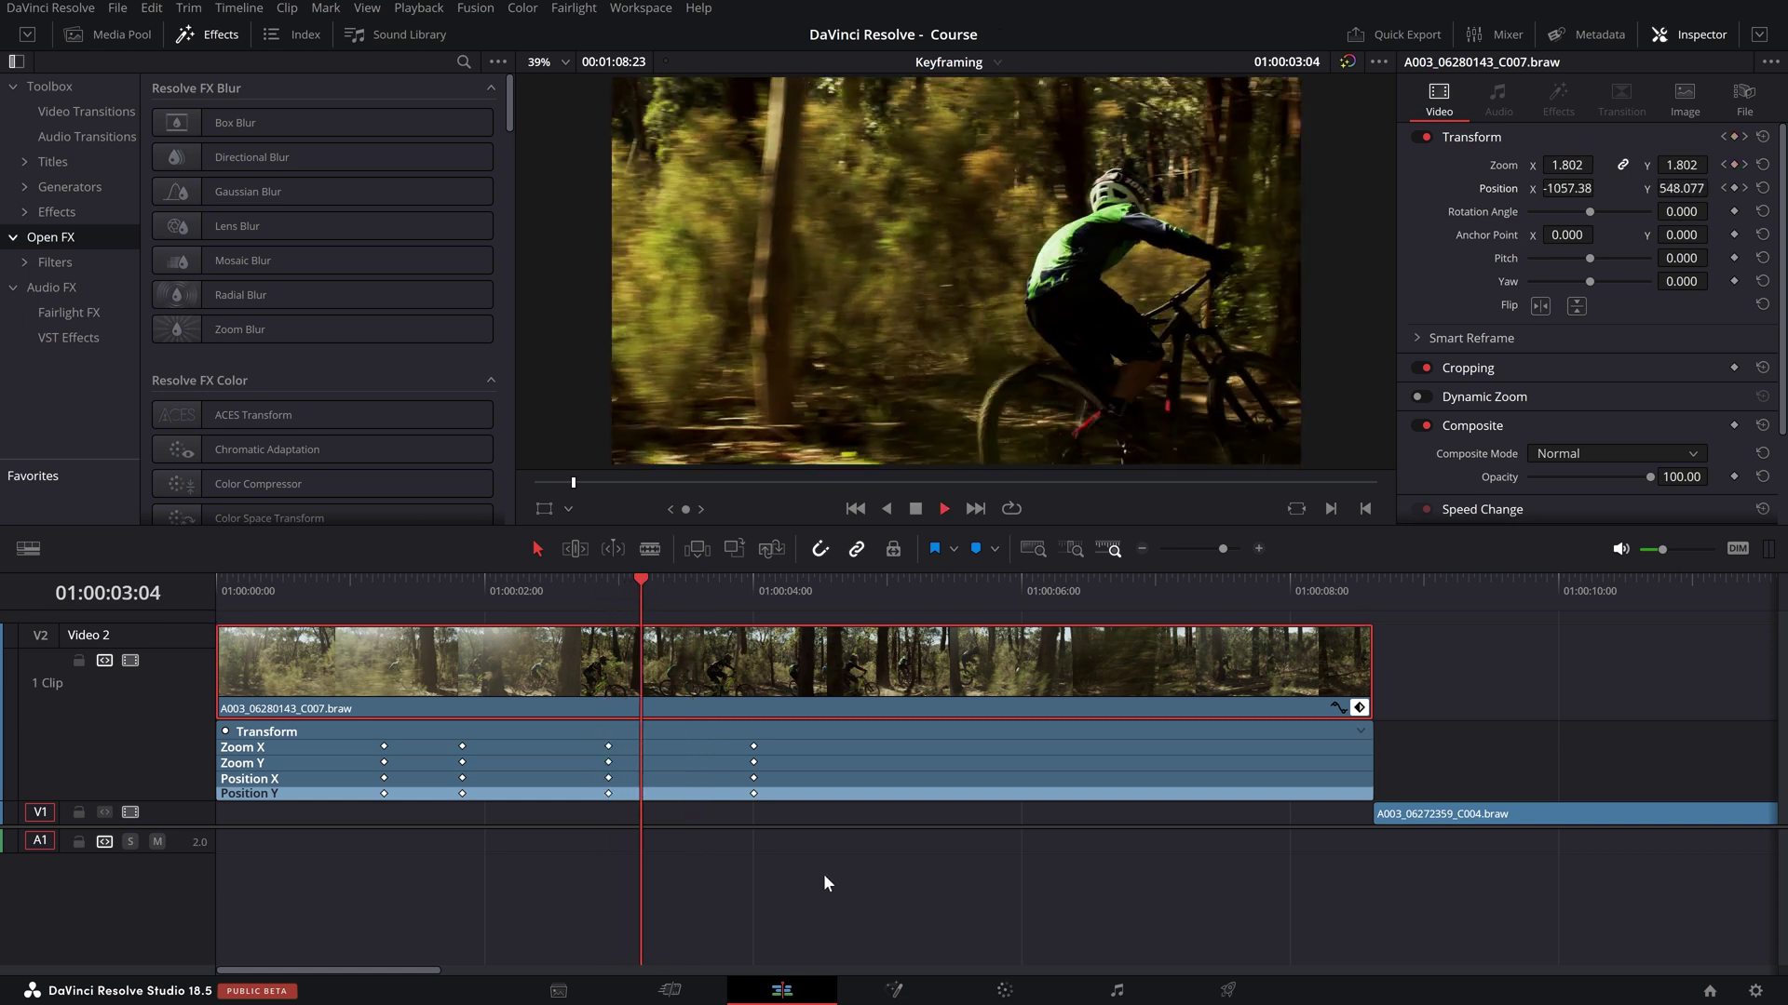
pyautogui.press('space')
pyautogui.moveTo(752, 603); pyautogui.dragTo(334, 601)
pyautogui.press('space')
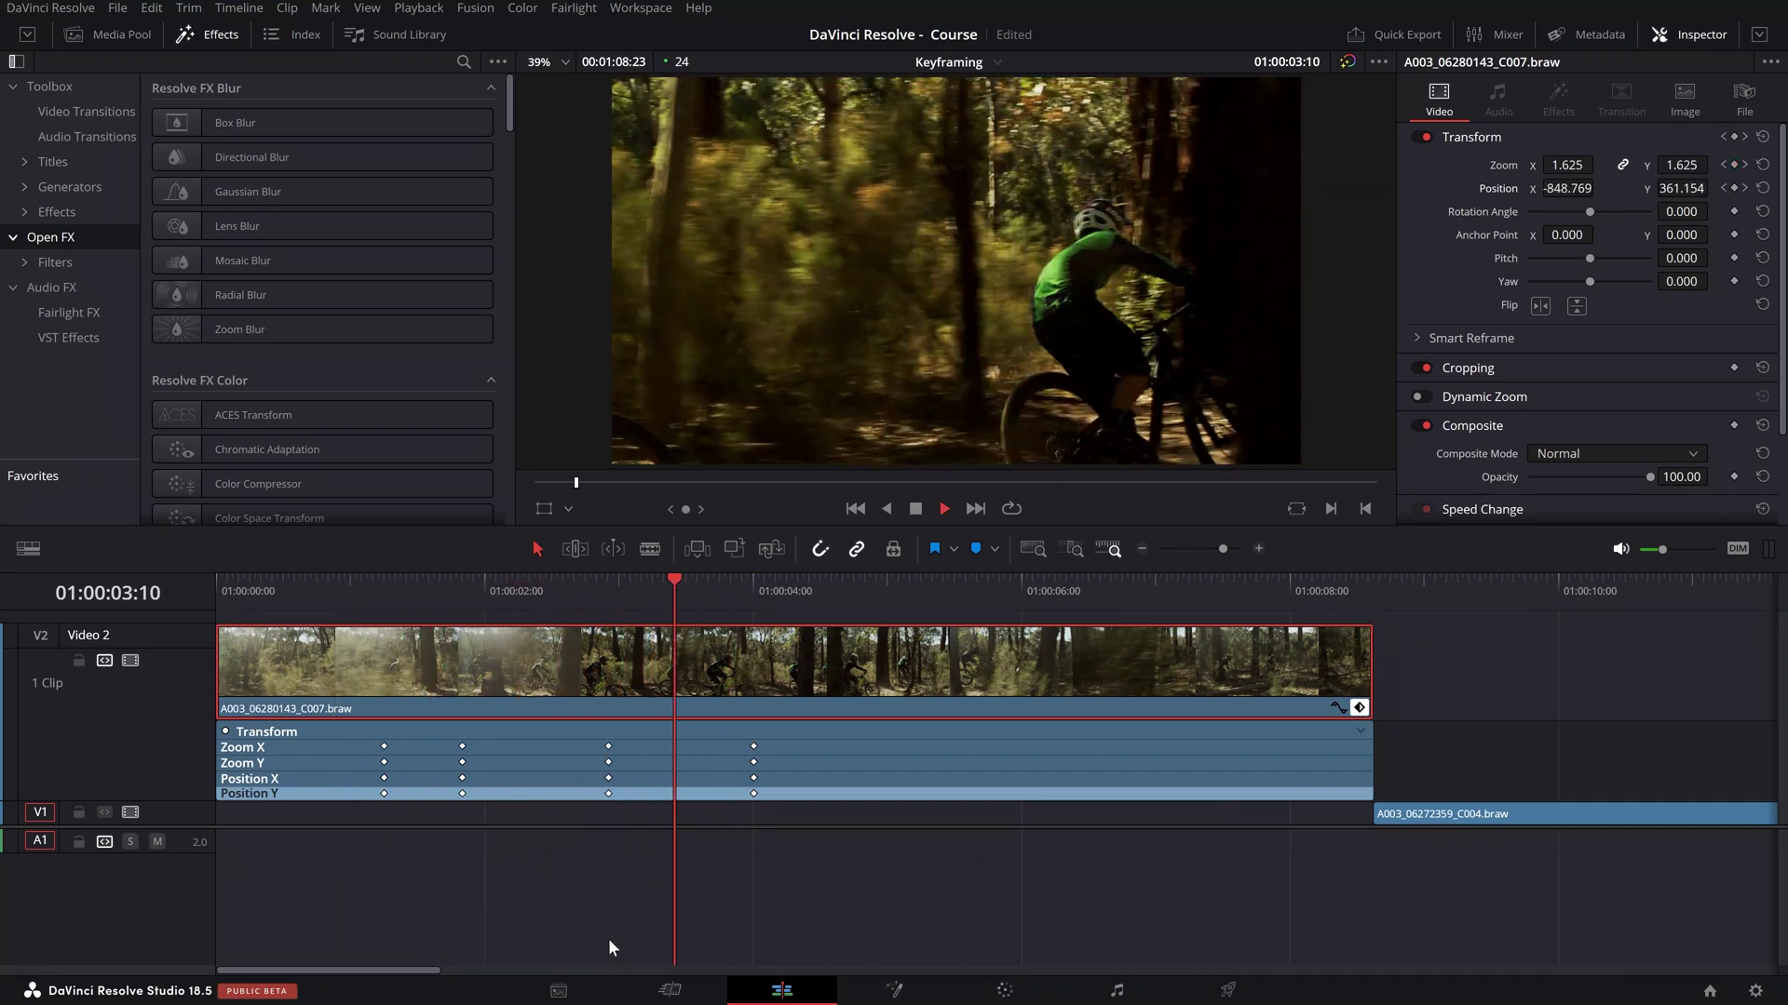
# - Delete all the Zoom and Position keyframes at 01:00:04:00 together
pyautogui.click(859, 813)
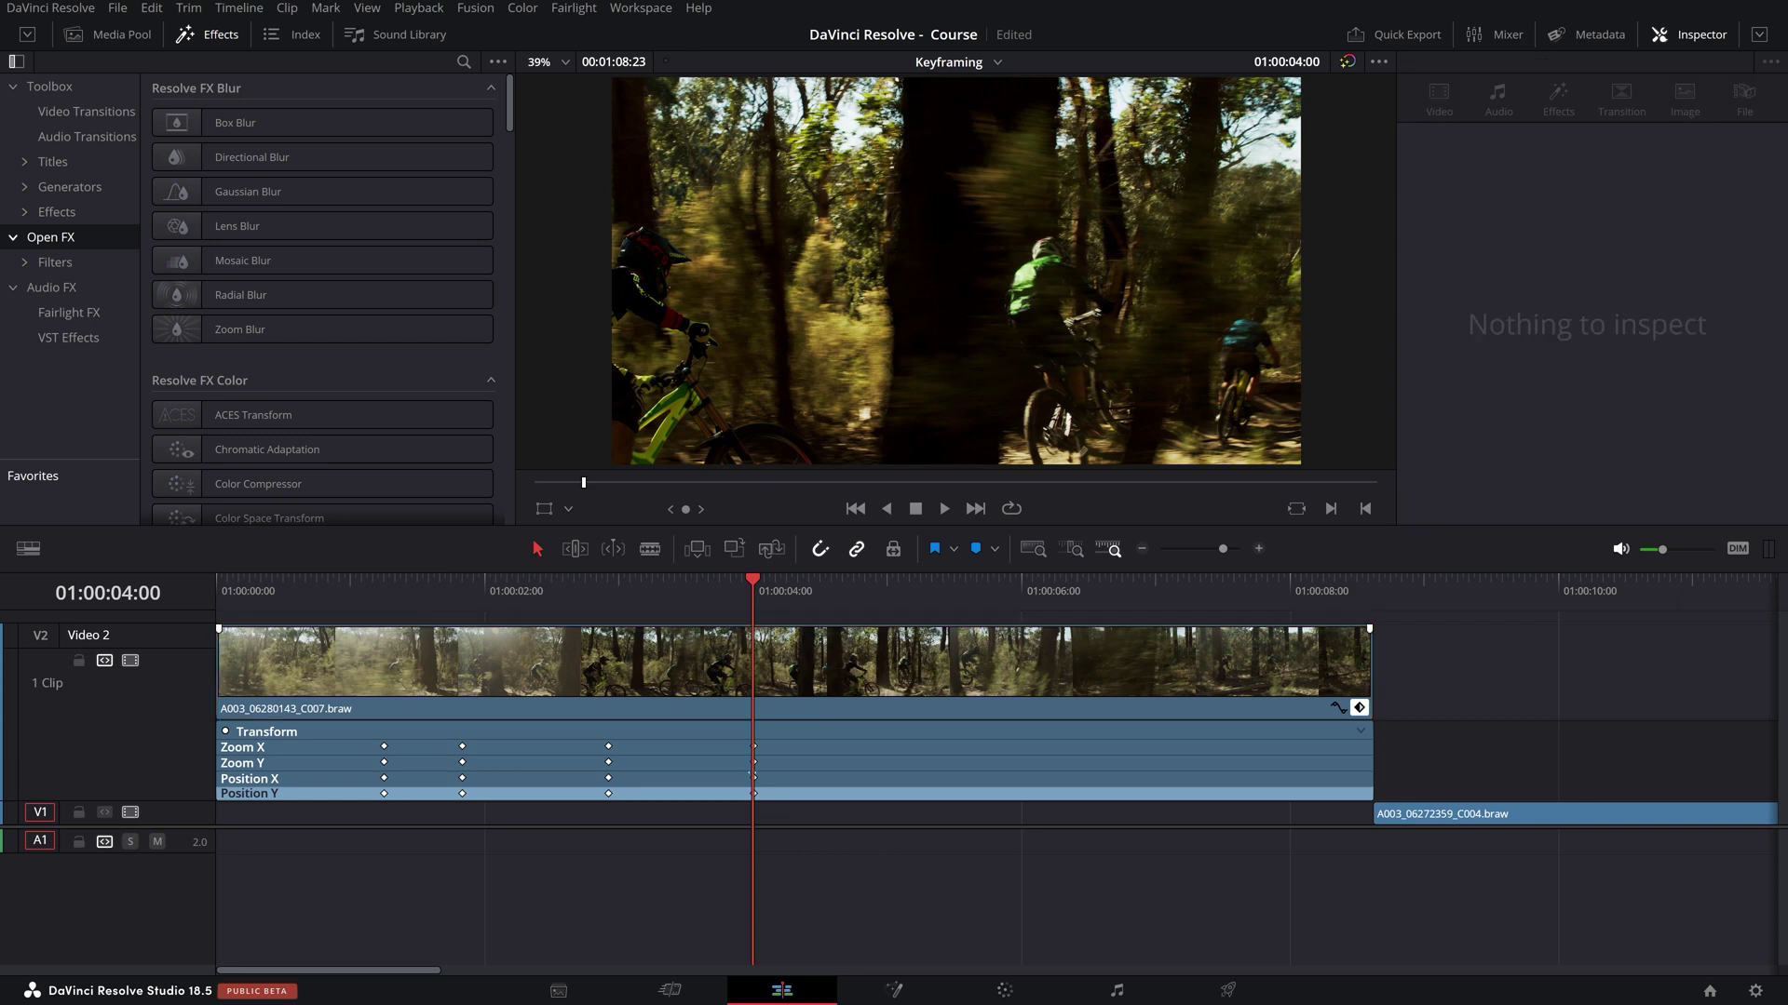
pyautogui.moveTo(731, 737); pyautogui.dragTo(767, 791)
pyautogui.press('Delete')
# - Try setting Zoom to 0.710 at 01:00:04:02, and undo the change
pyautogui.press('space')
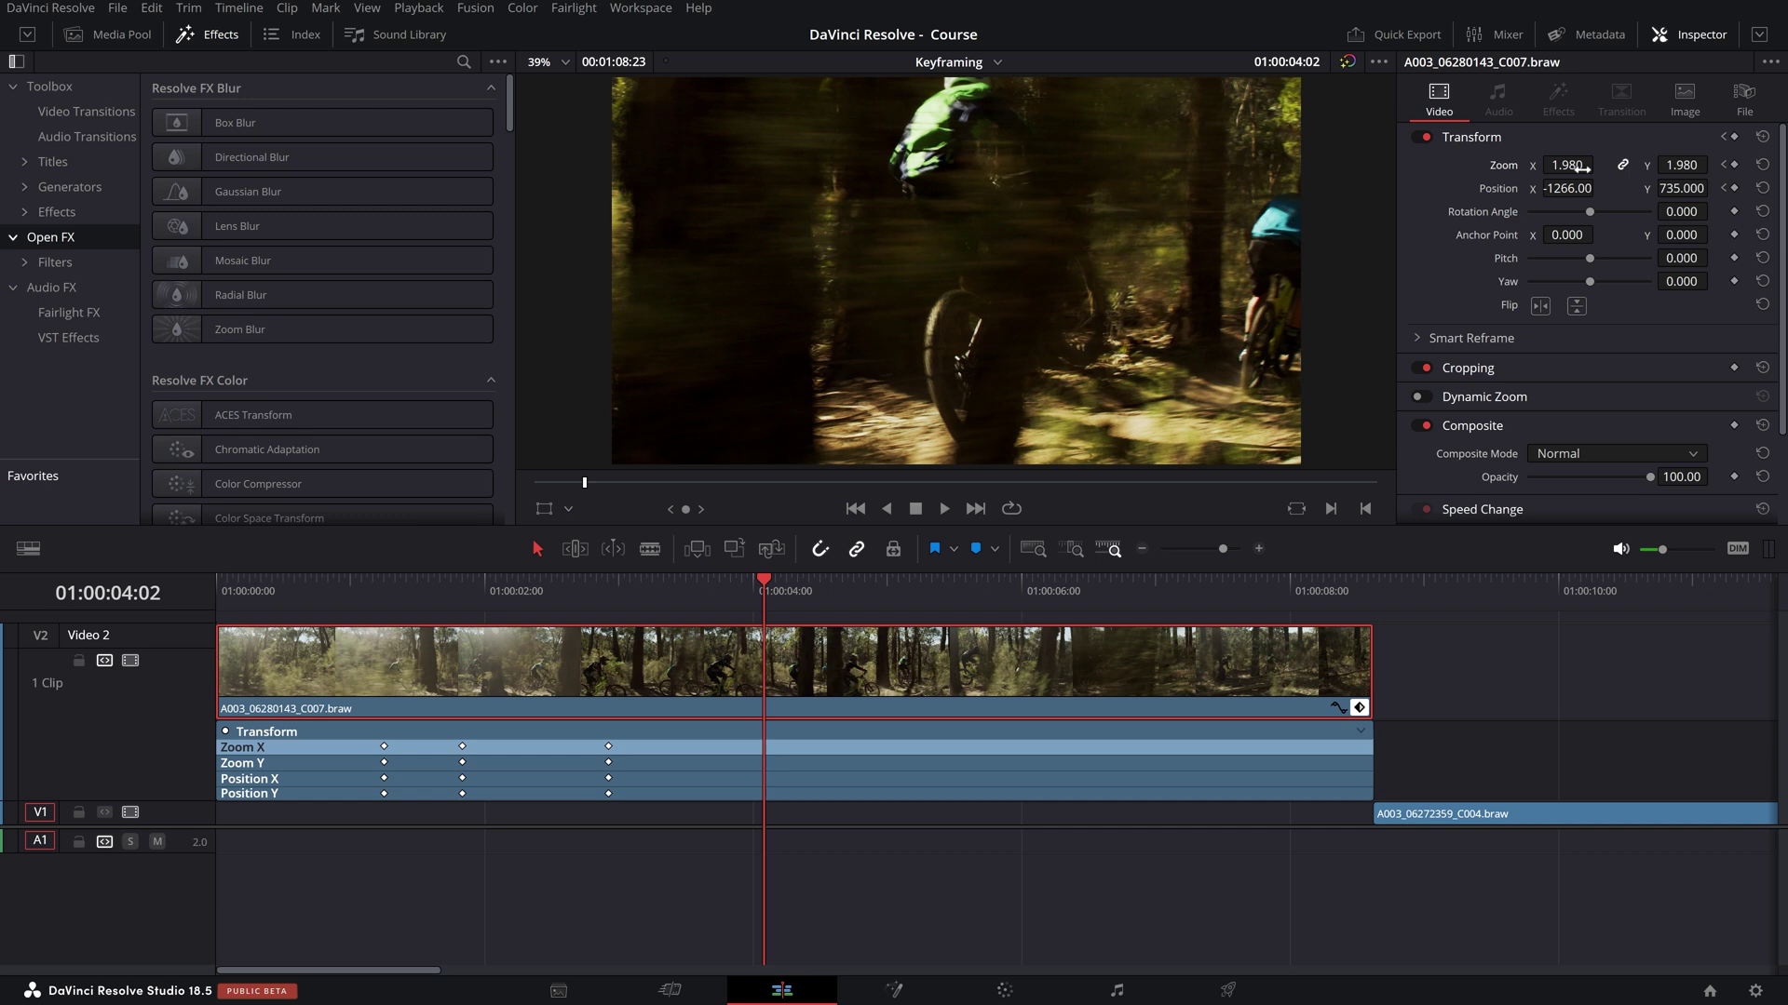
pyautogui.moveTo(1573, 165); pyautogui.dragTo(1599, 165)
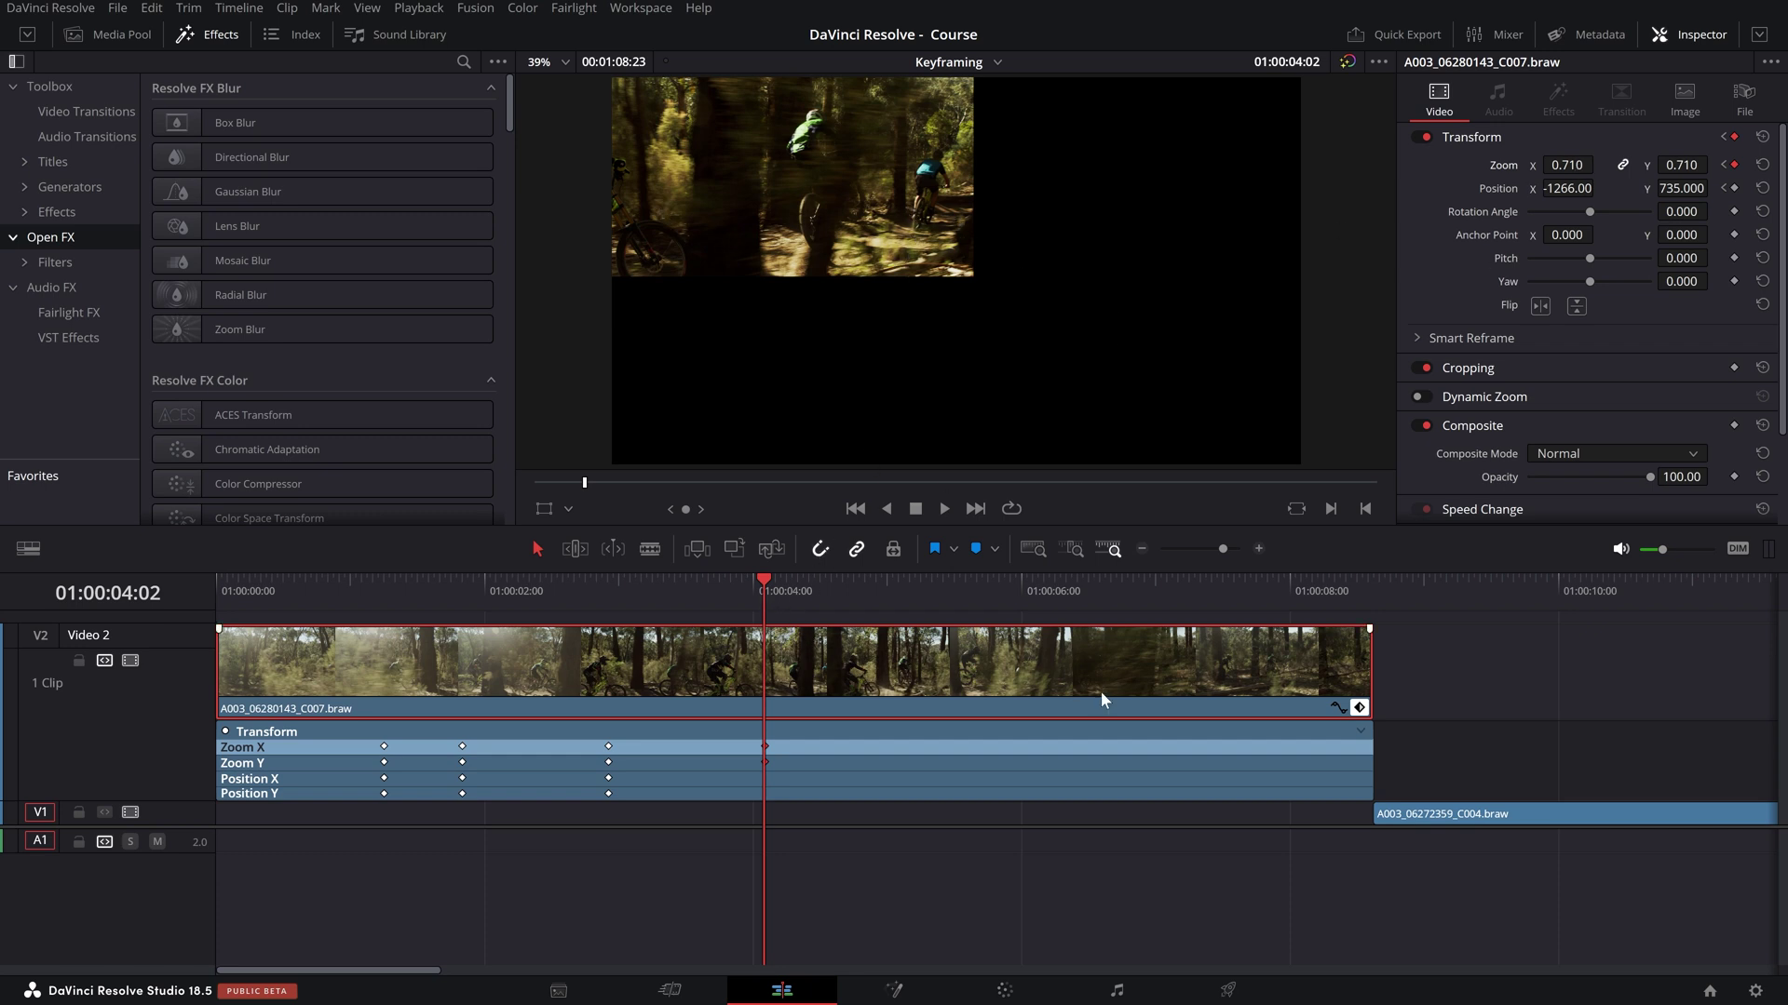
pyautogui.hotkey('ctrl', 'z')
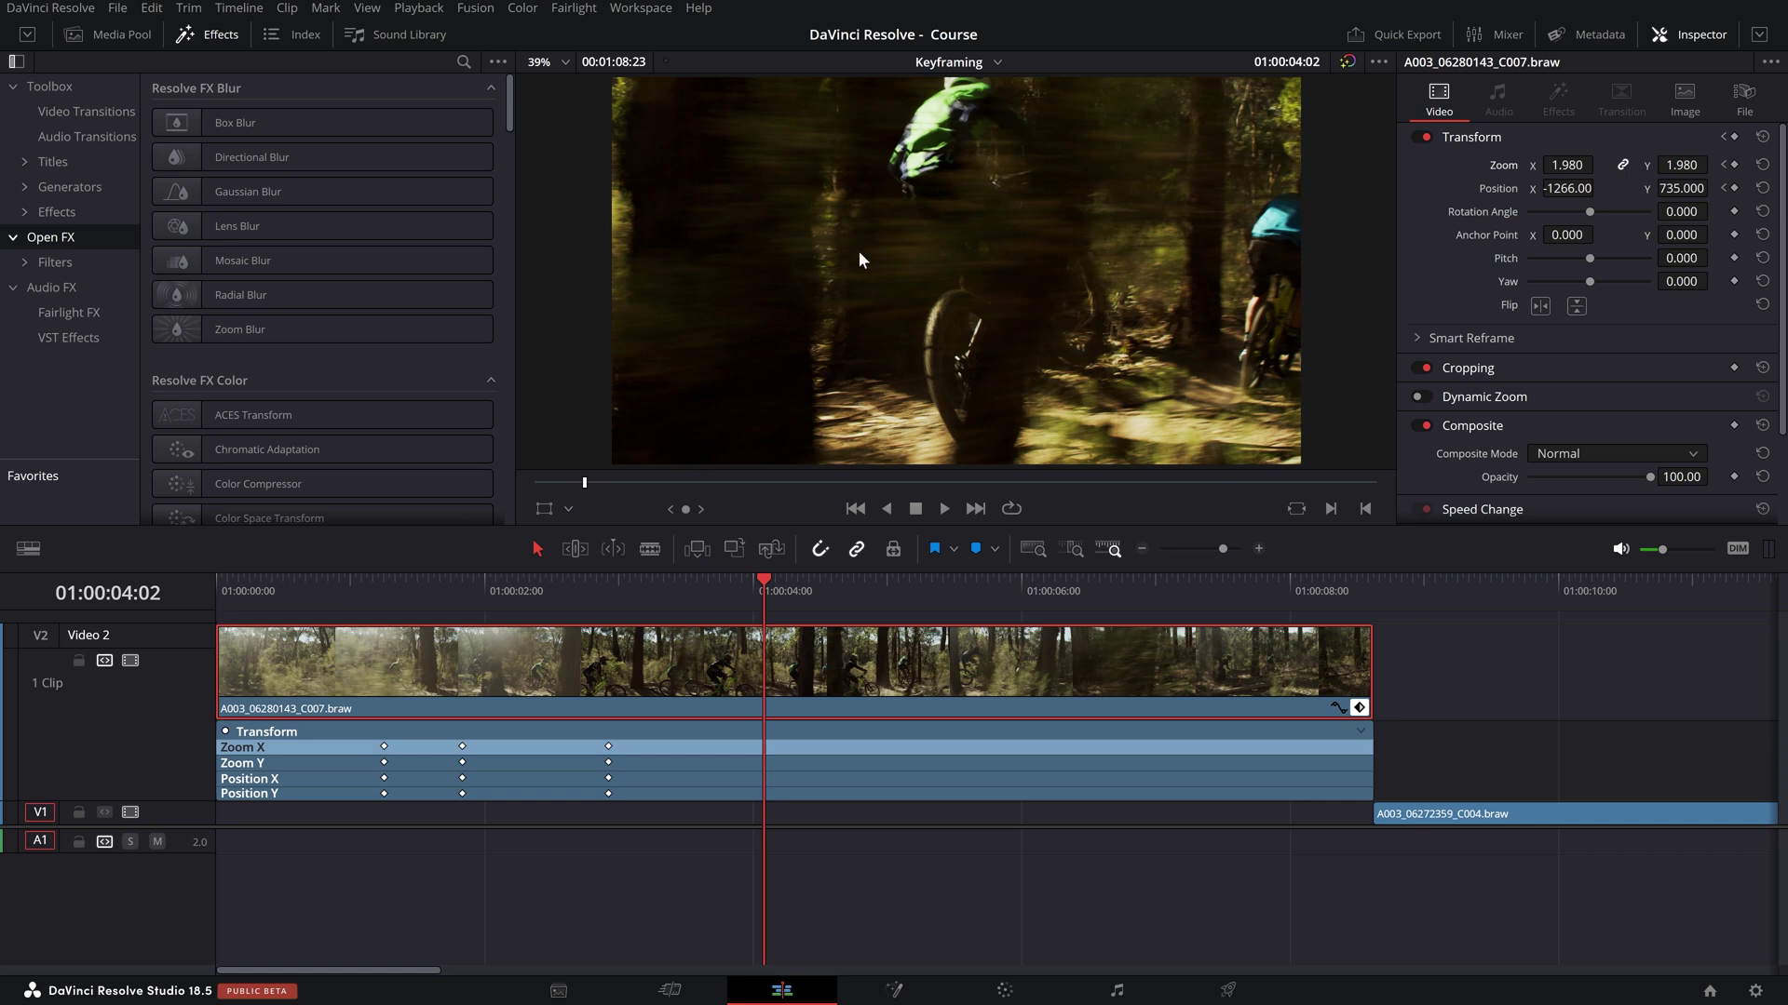
# - Turn on the onscreen Transform controls and reduce the viewer scale to 15% to fit the clip's whole outline
pyautogui.click(544, 509)
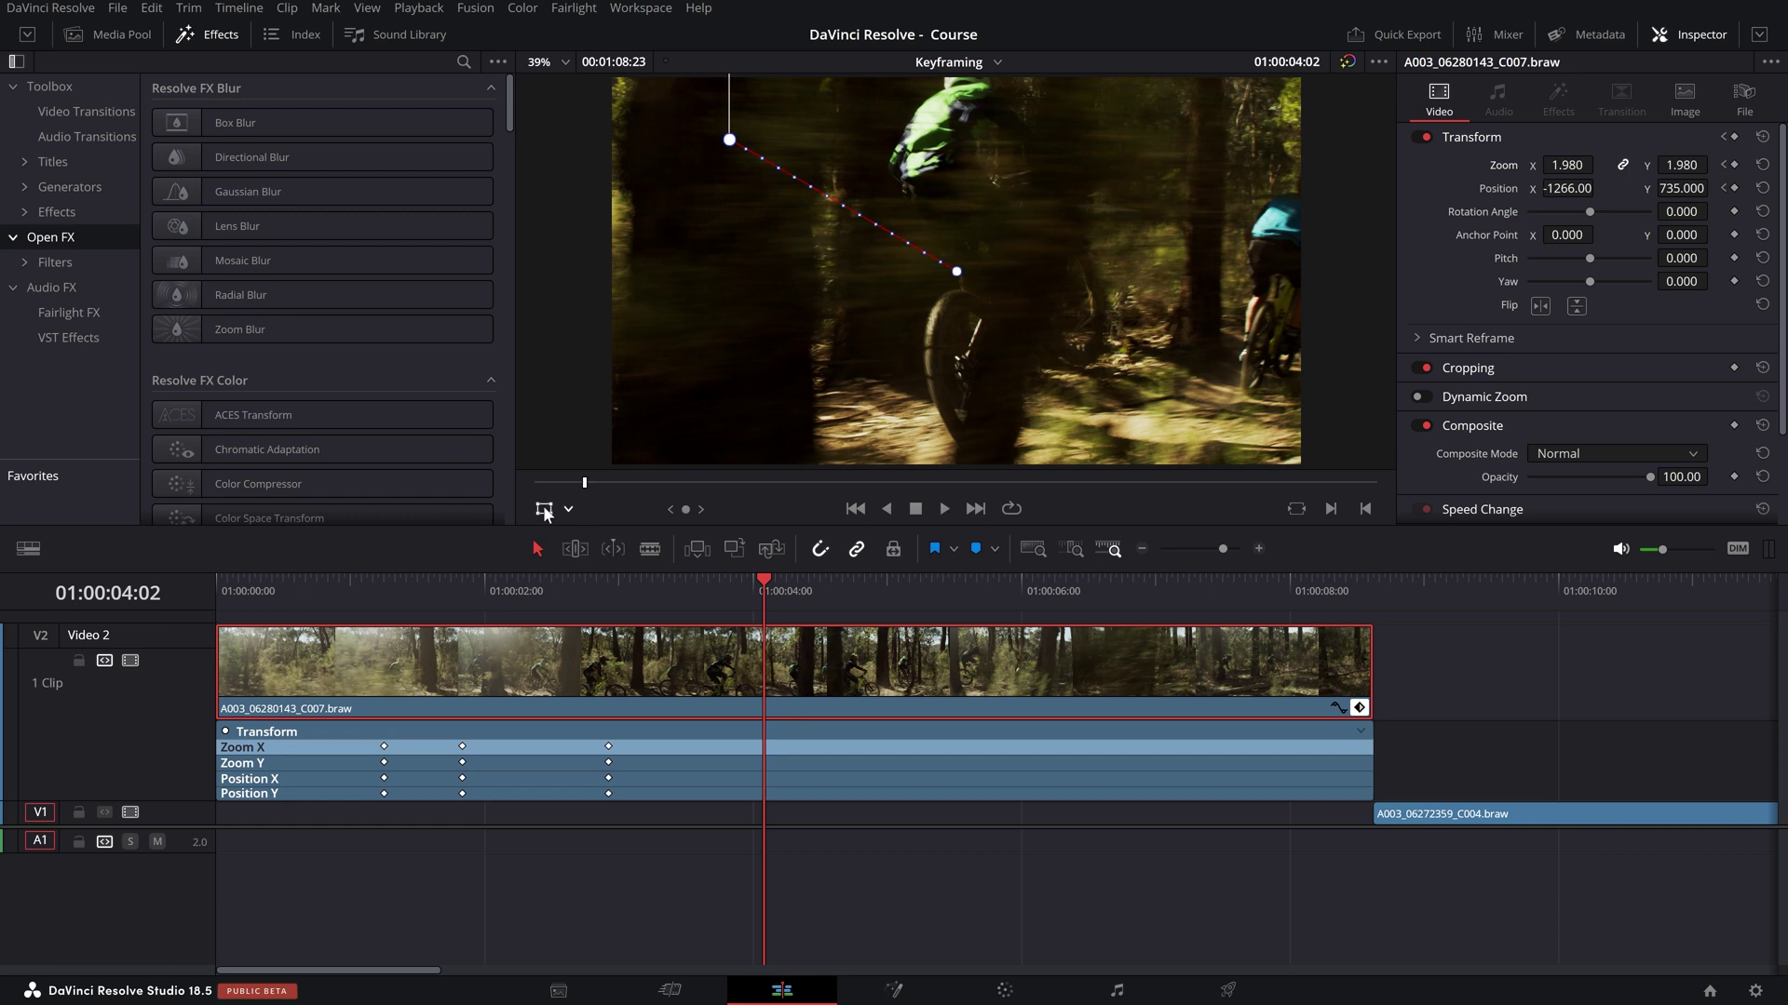
pyautogui.click(564, 62)
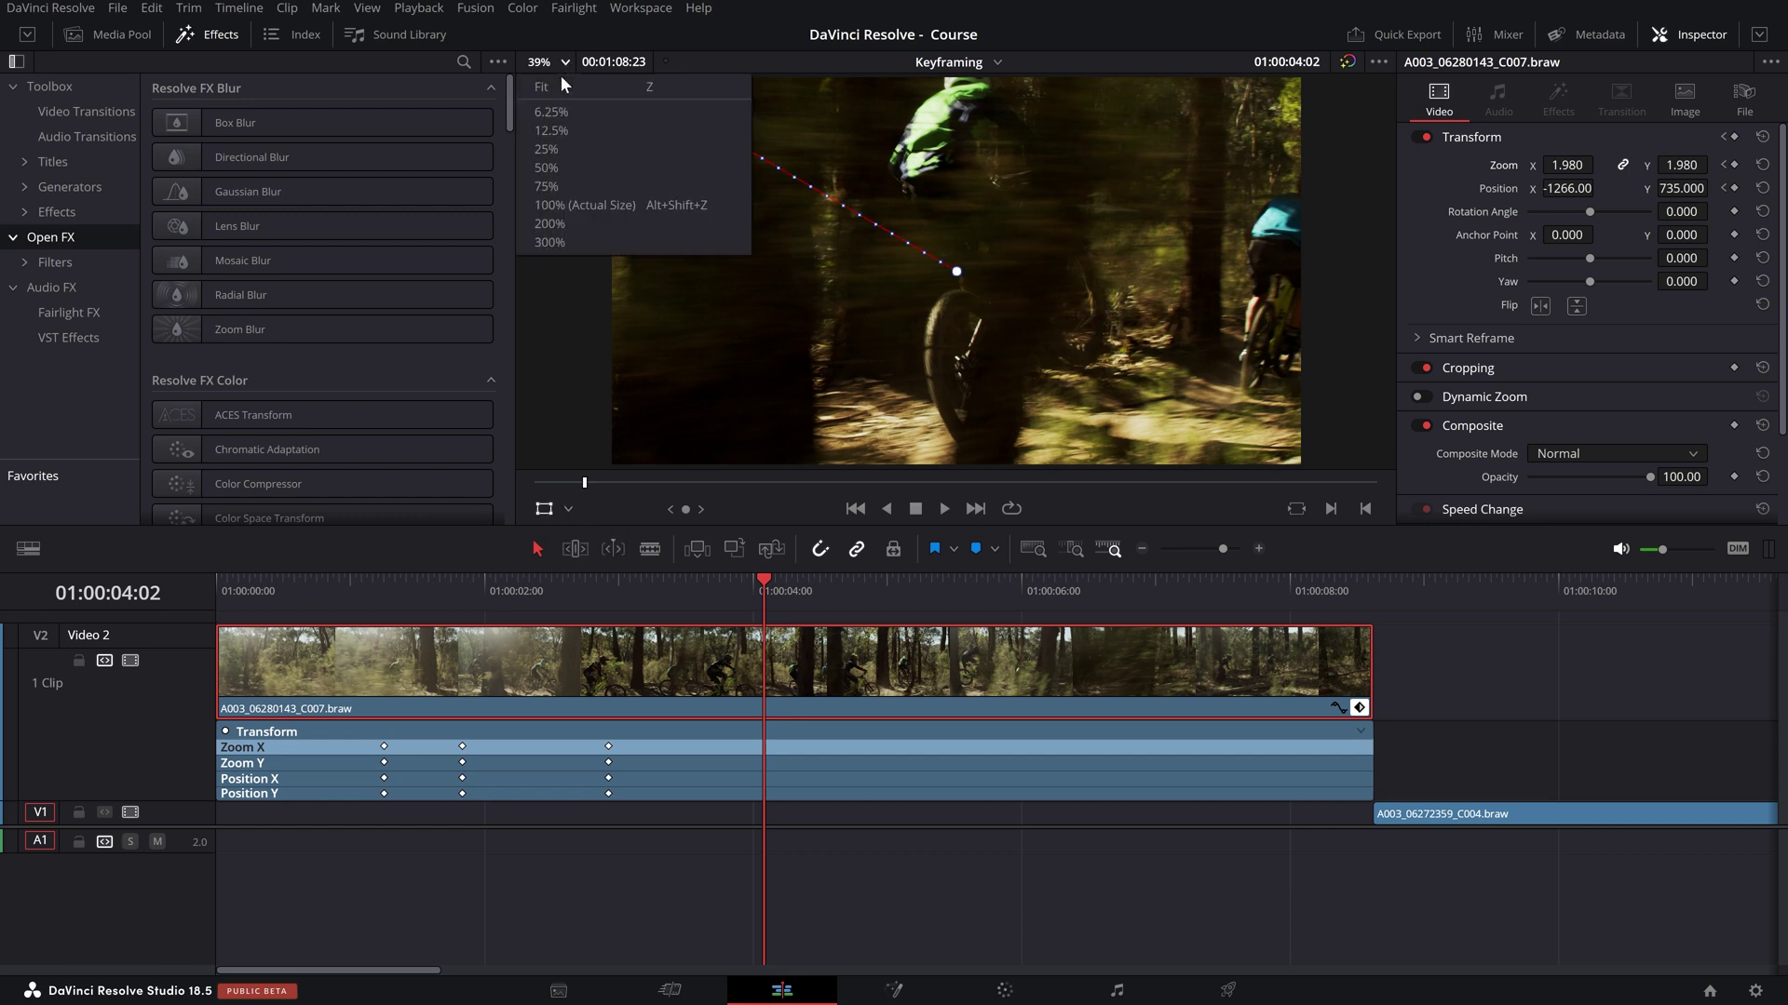
pyautogui.click(562, 149)
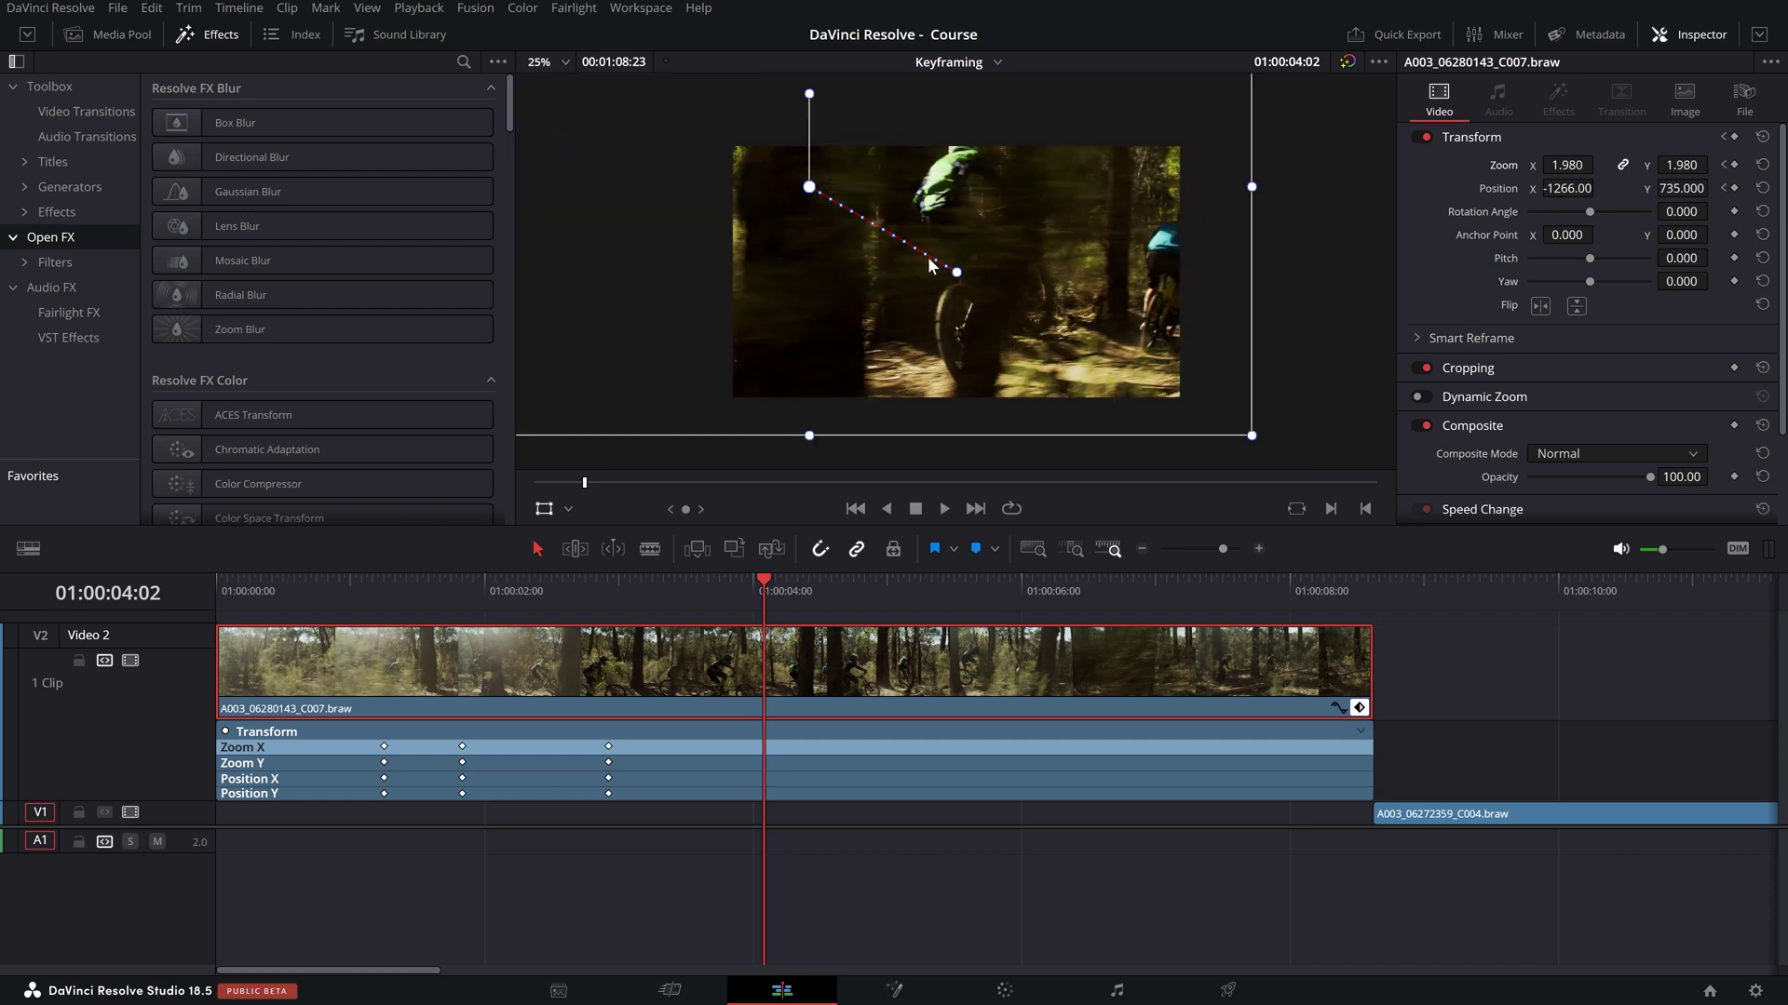
pyautogui.scroll(-3, 927, 258)
pyautogui.scroll(1, 908, 263)
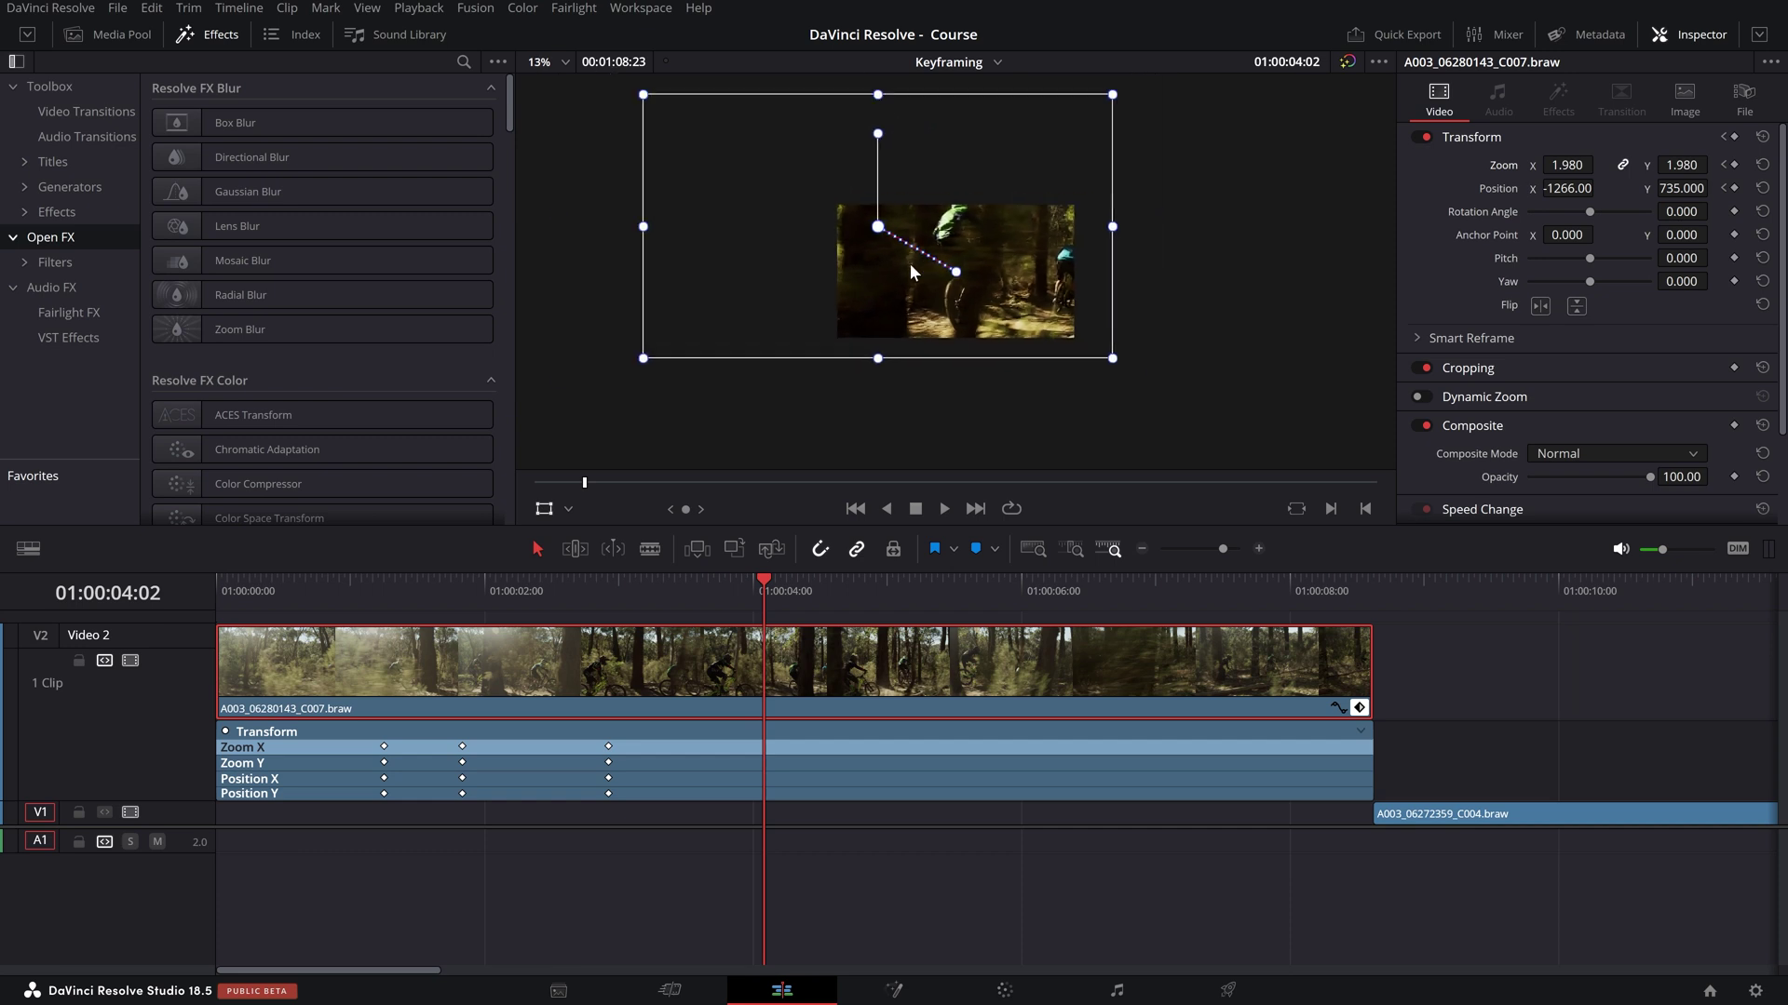
pyautogui.scroll(-1, 884, 248)
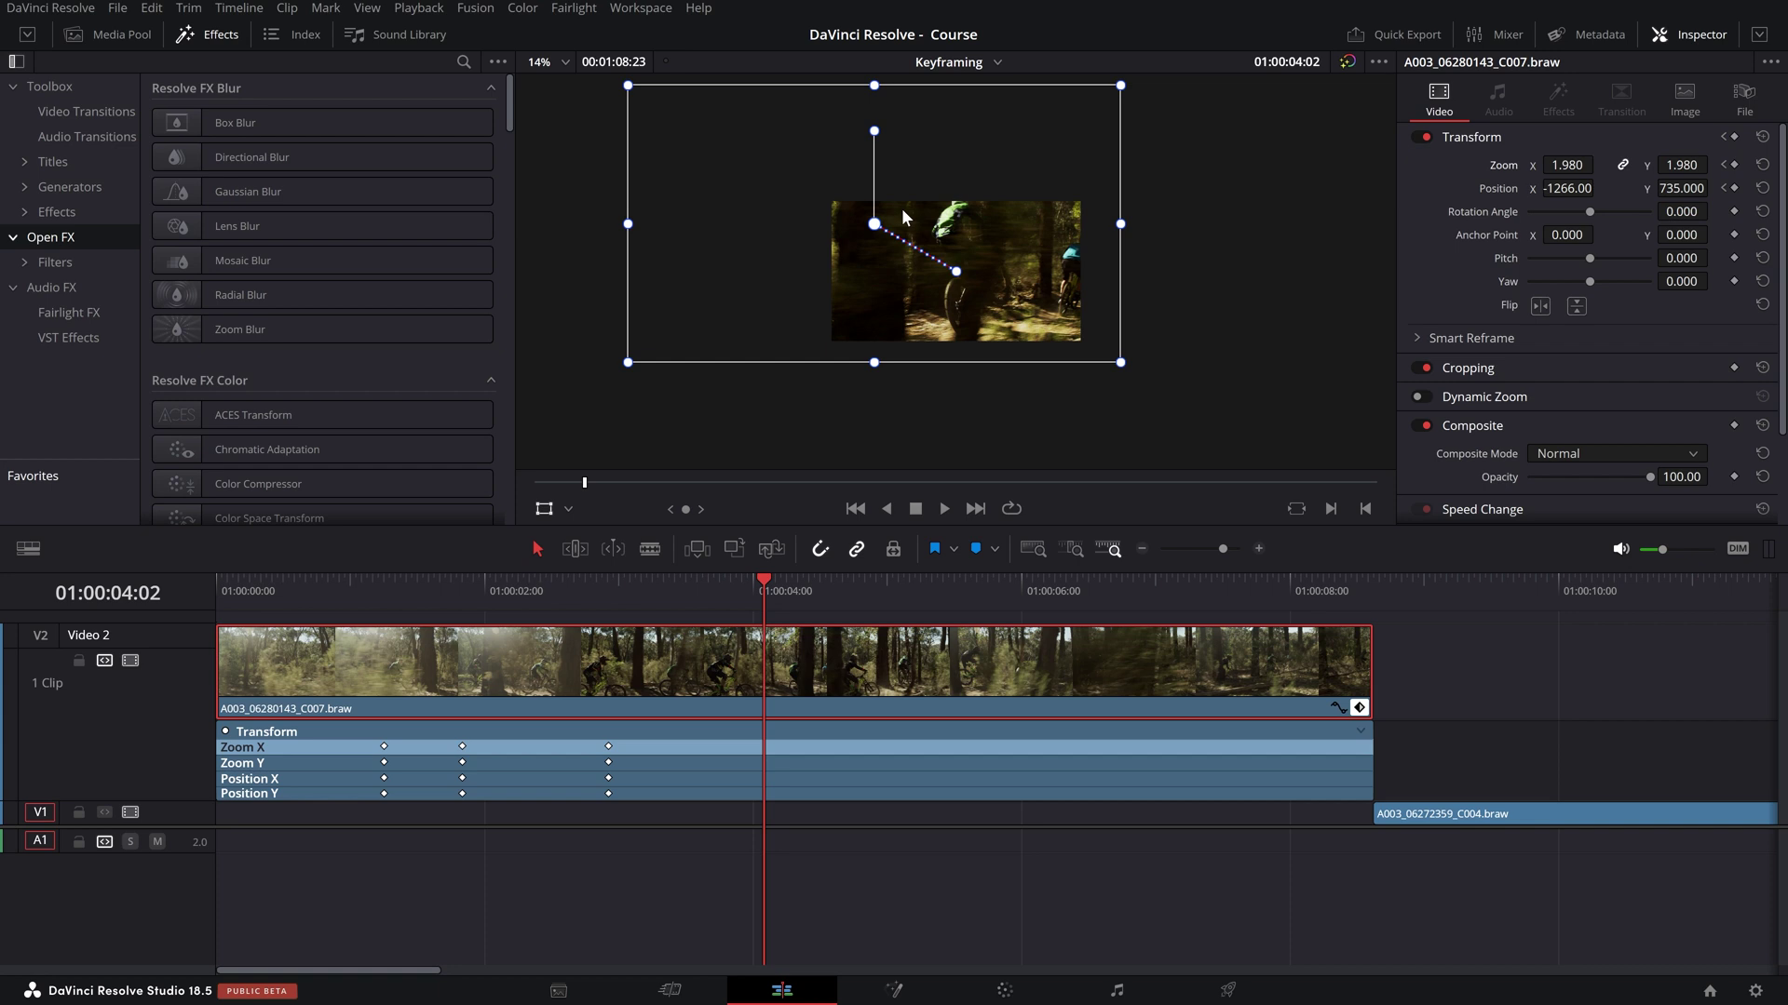
pyautogui.moveTo(902, 210)
pyautogui.mouseDown()
pyautogui.moveTo(903, 248)
pyautogui.moveTo(1038, 260)
pyautogui.moveTo(905, 190)
pyautogui.moveTo(960, 237)
pyautogui.moveTo(919, 229)
pyautogui.mouseUp()
pyautogui.scroll(1, 1057, 299)
pyautogui.scroll(-1, 1058, 299)
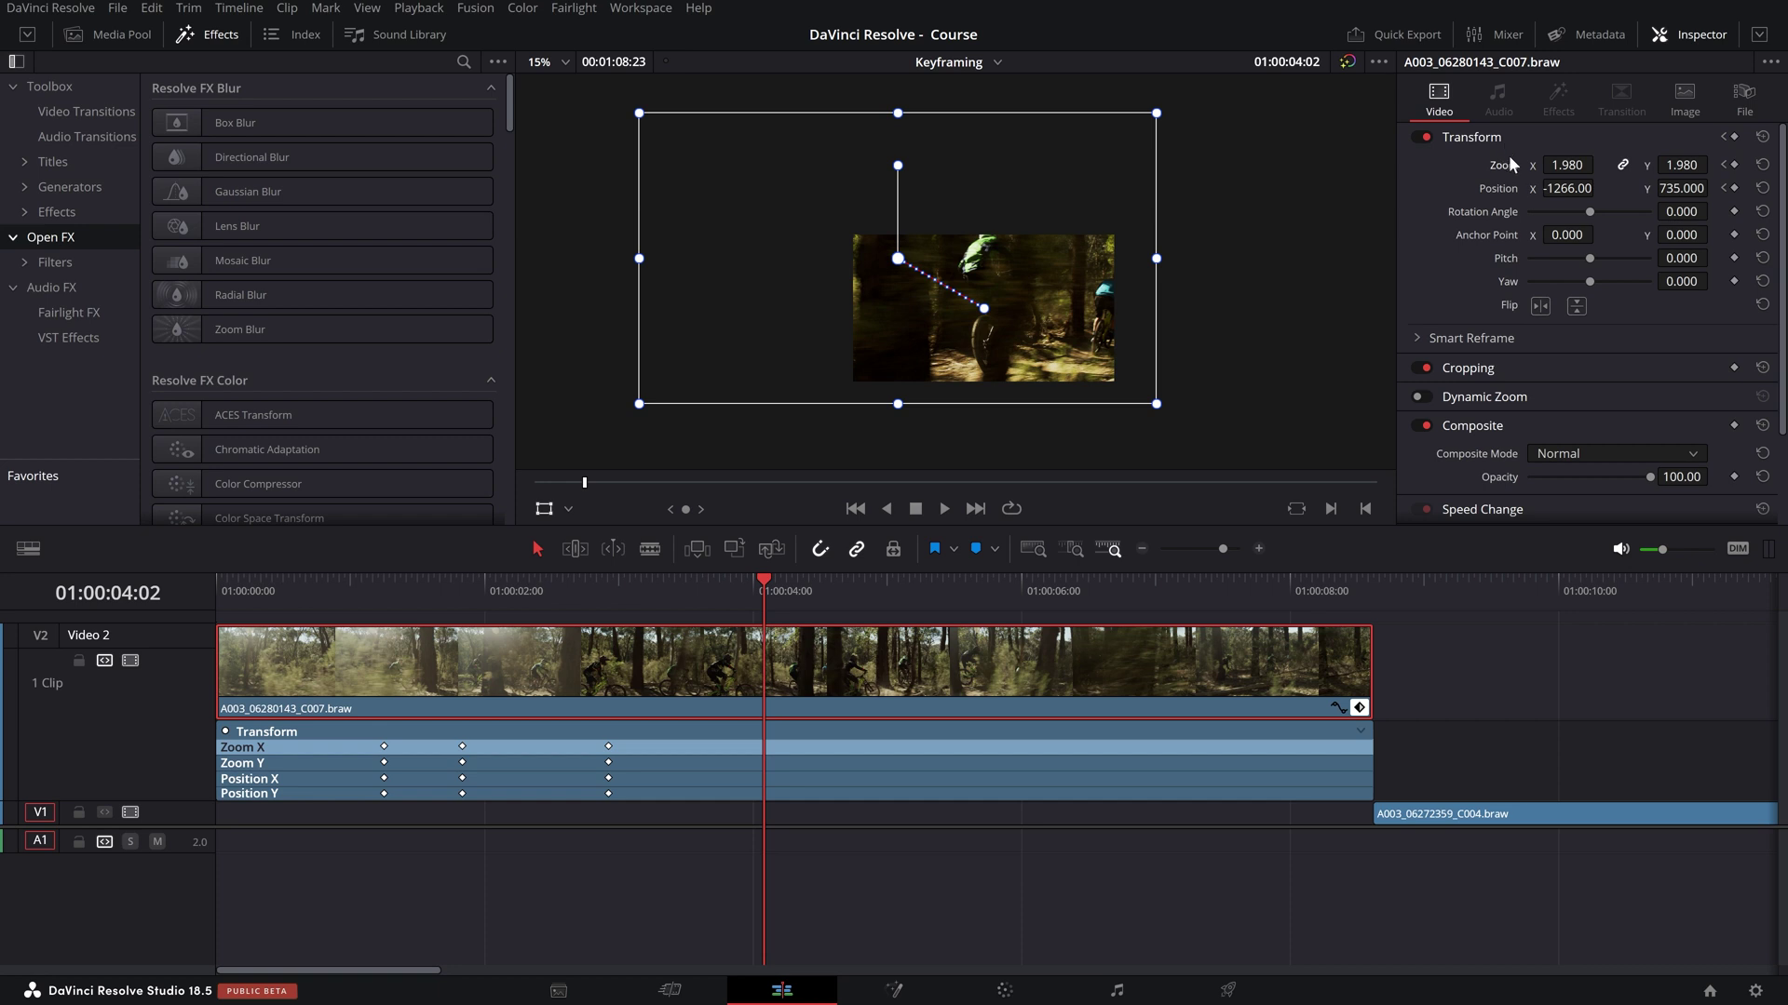
# - At 01:00:04:00, try moving the clip directly in the viewer to Position X -1238.63, Y 721.317
pyautogui.moveTo(733, 603); pyautogui.dragTo(608, 652)
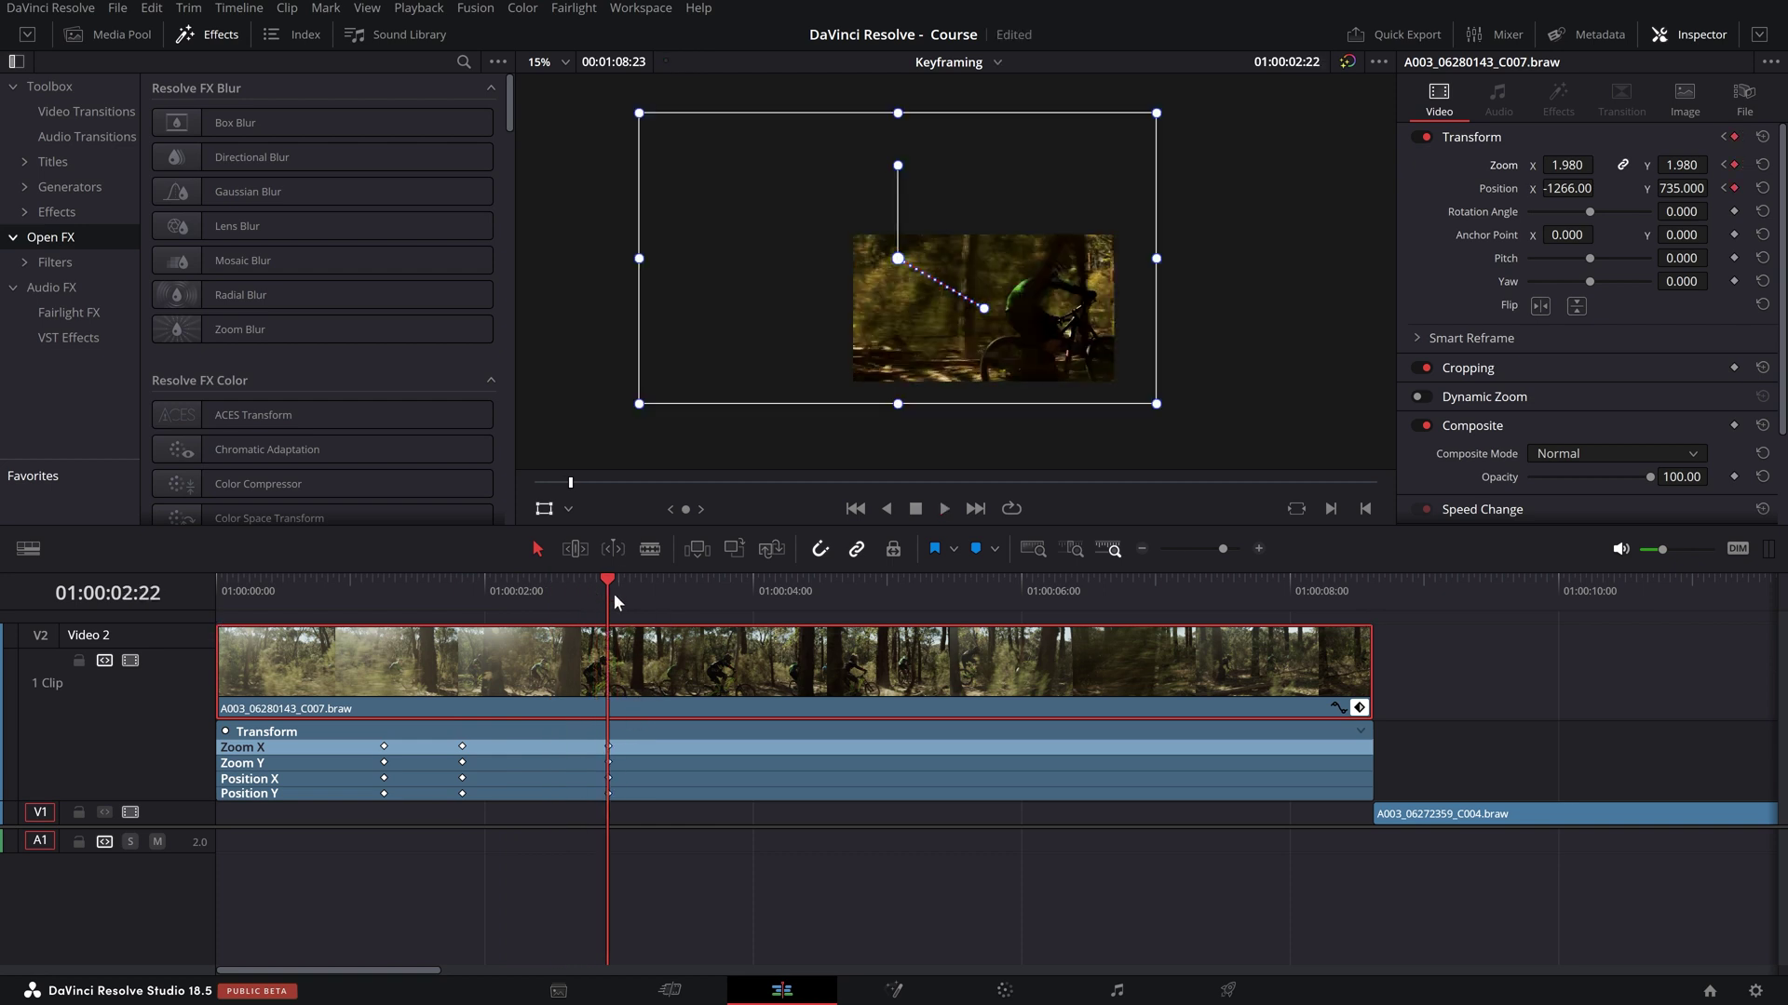
pyautogui.moveTo(607, 584); pyautogui.dragTo(754, 639)
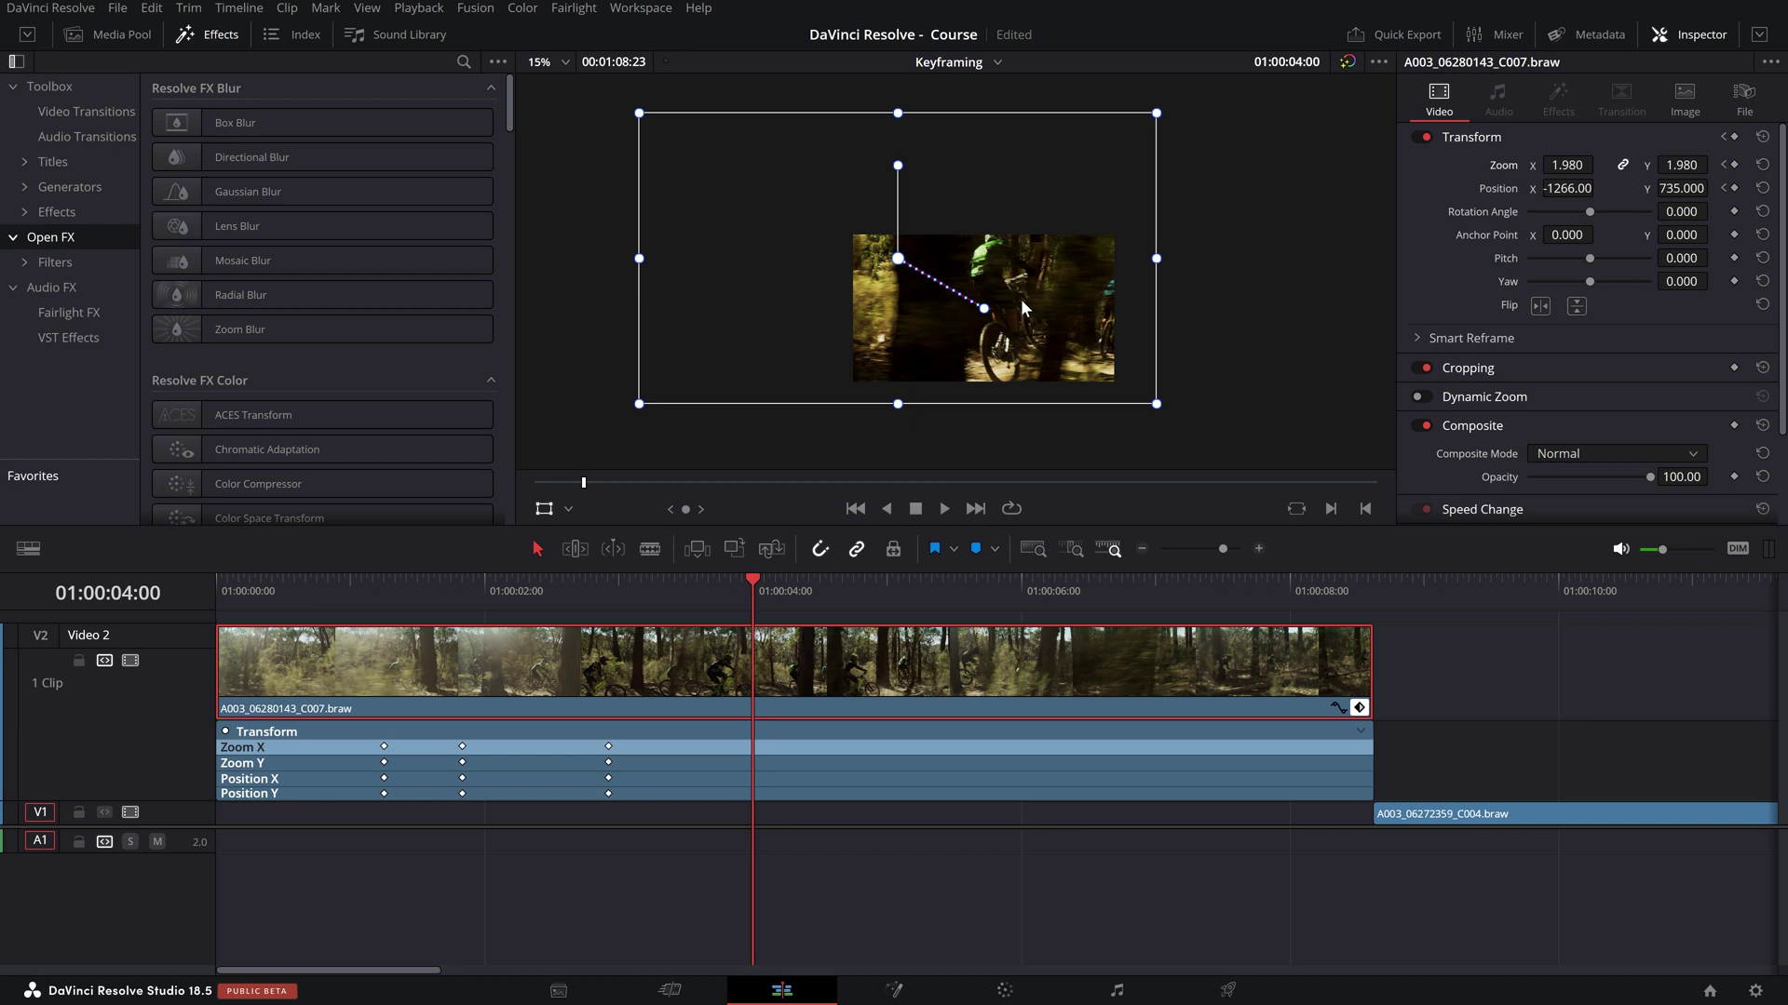
pyautogui.moveTo(1033, 298); pyautogui.dragTo(1057, 325)
pyautogui.hotkey('ctrl', 'z')
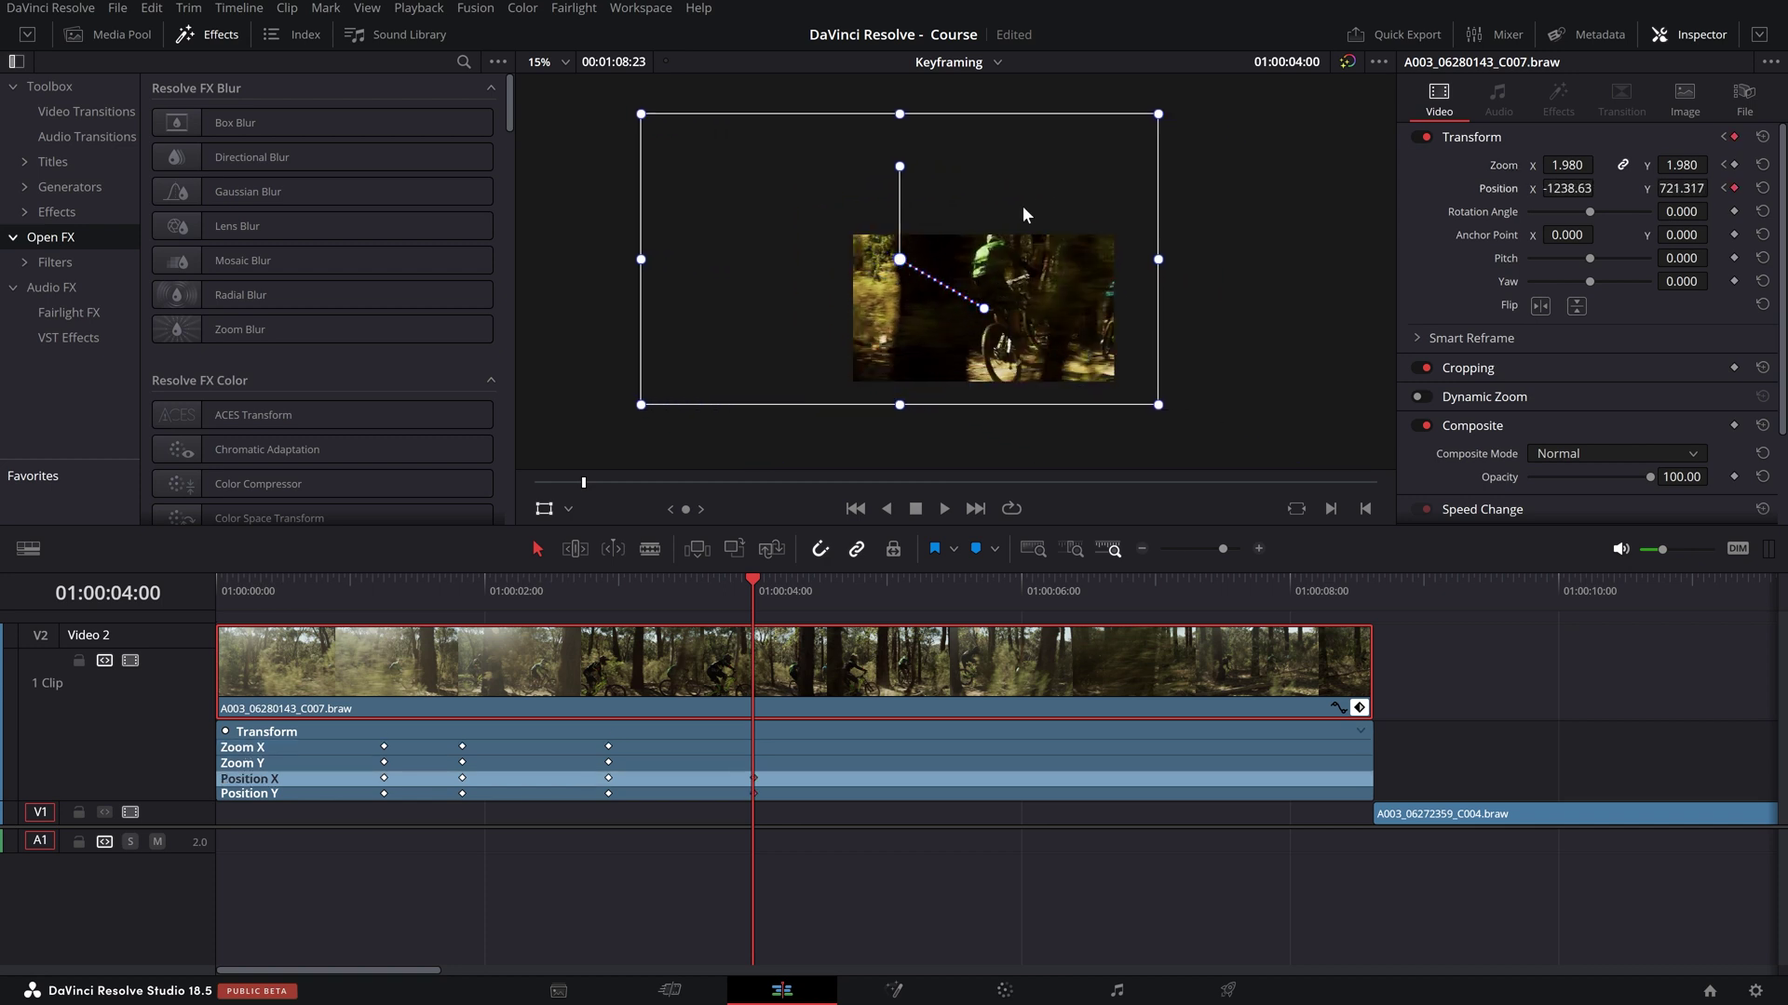
# - Try scaling and rotating the clip with its onscreen handles at 01:00:04:00, and undo all the transform changes
pyautogui.moveTo(1159, 114); pyautogui.dragTo(1225, 133)
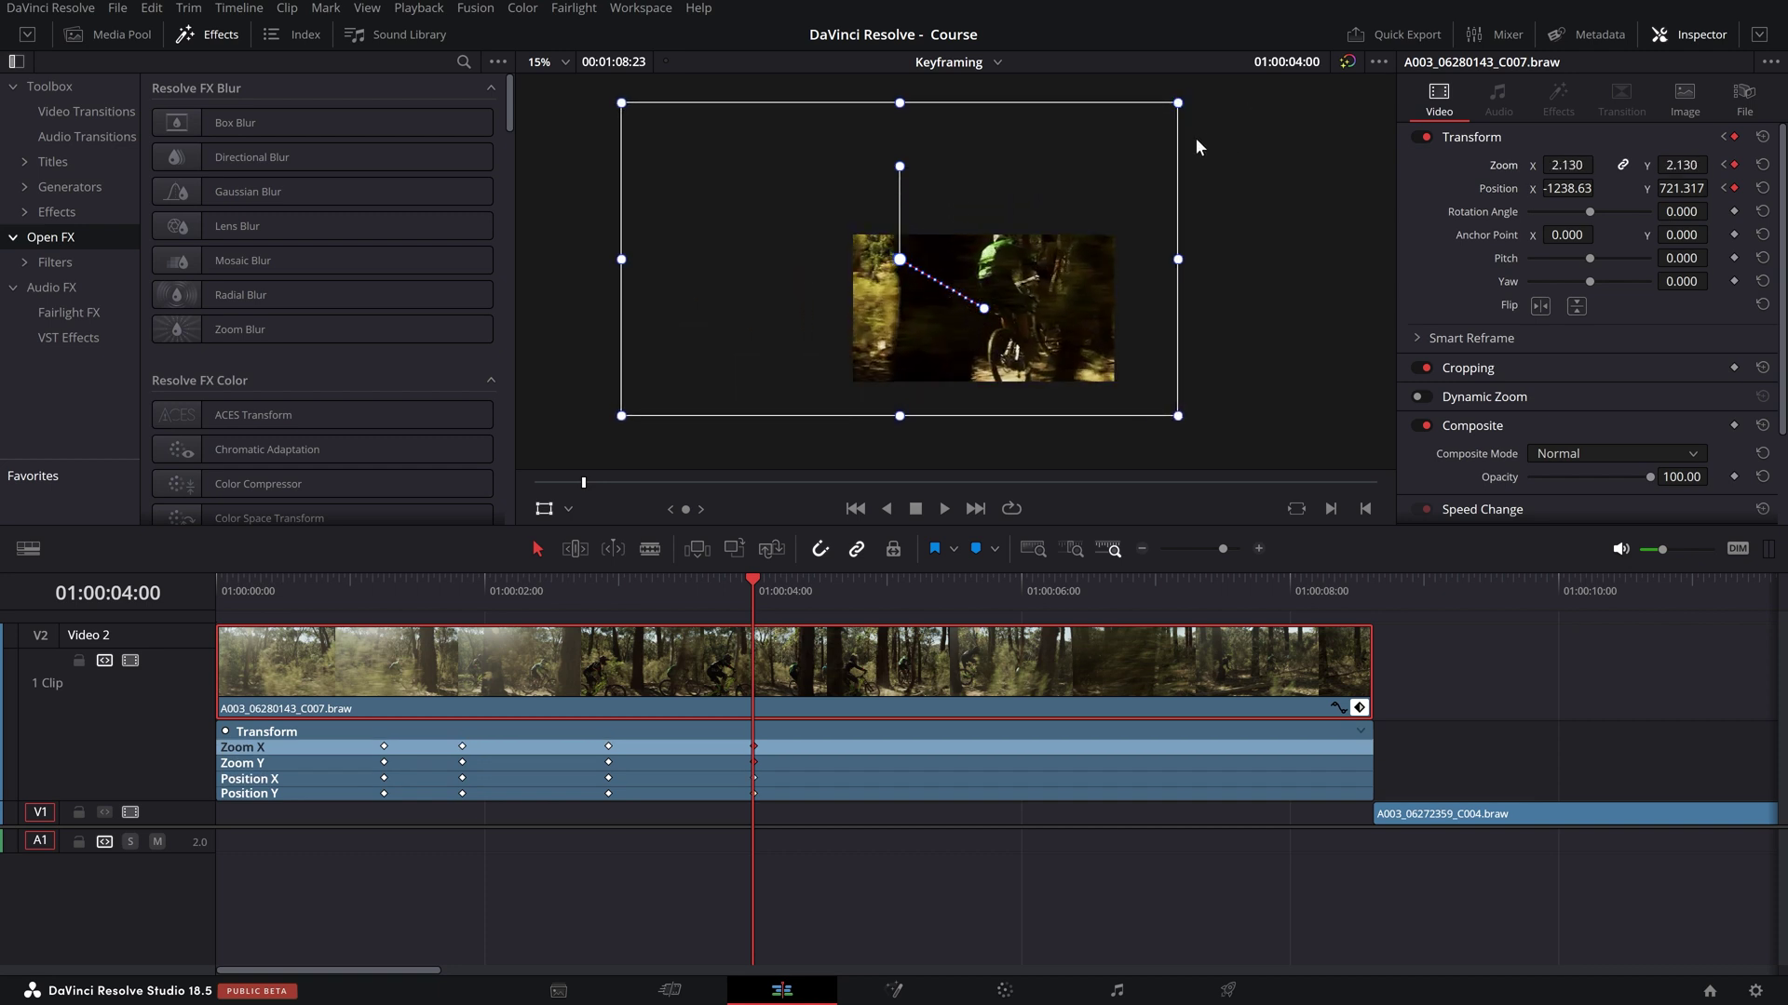
pyautogui.moveTo(900, 167)
pyautogui.mouseDown()
pyautogui.moveTo(829, 238)
pyautogui.moveTo(866, 321)
pyautogui.moveTo(913, 335)
pyautogui.moveTo(831, 244)
pyautogui.moveTo(899, 188)
pyautogui.mouseUp()
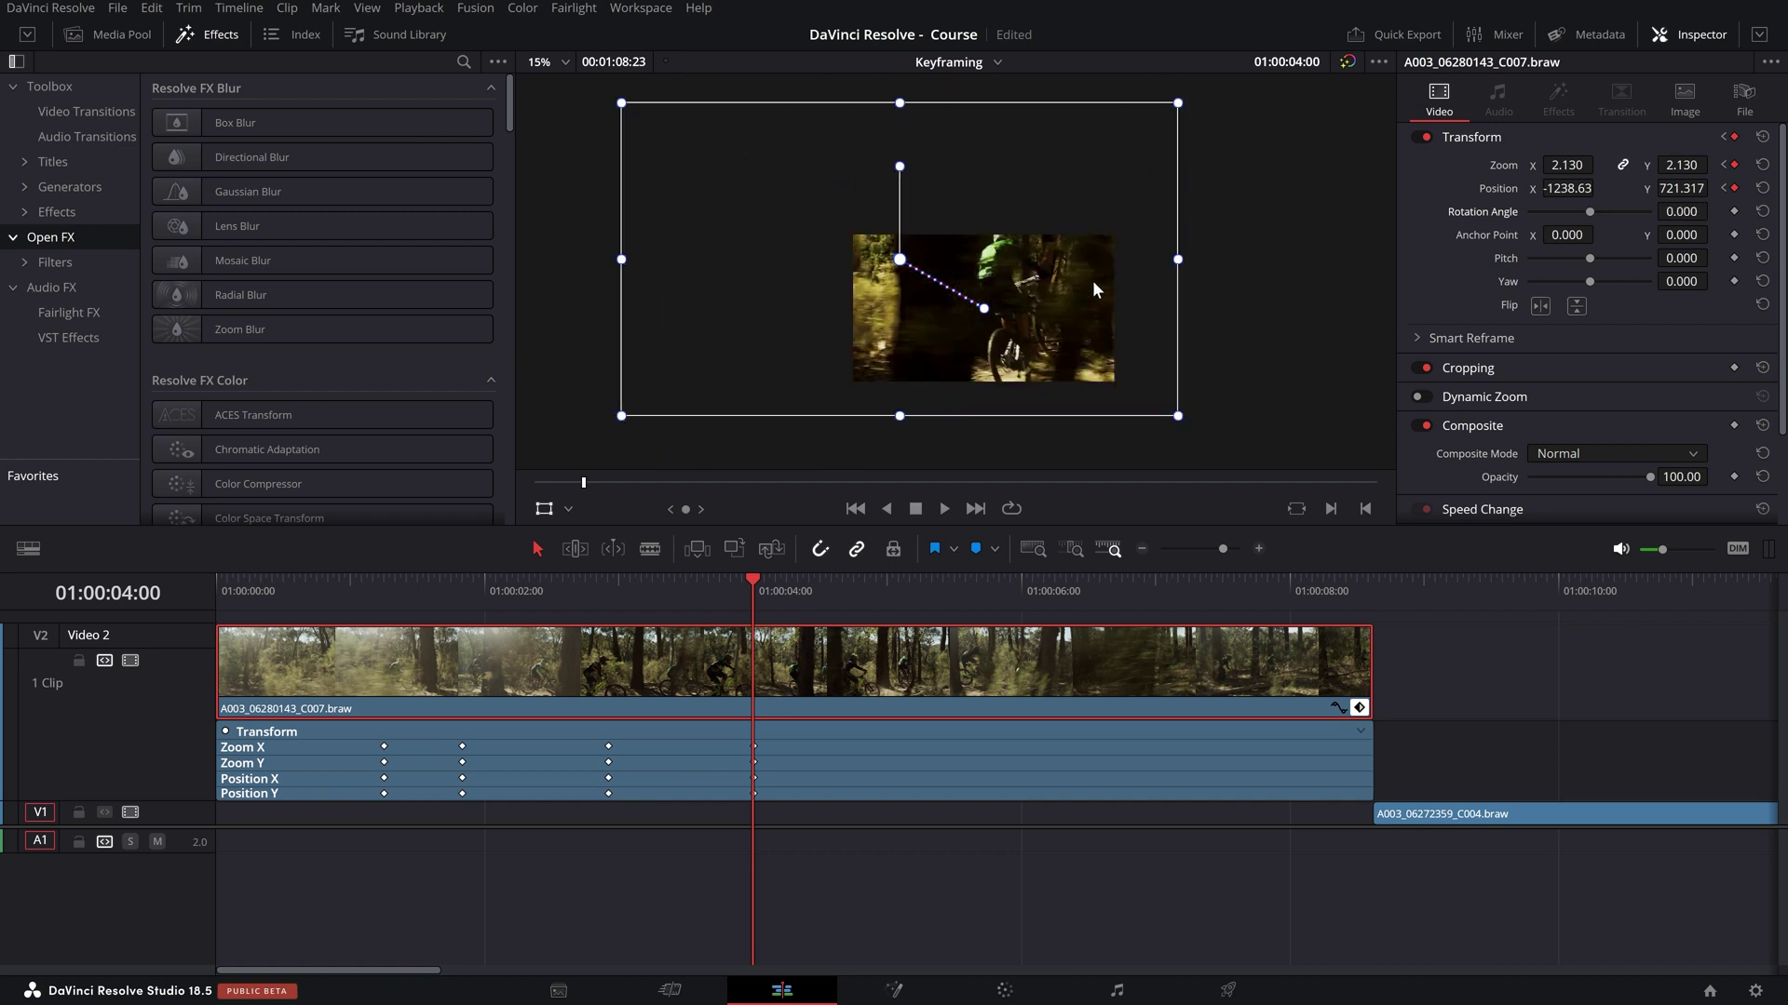
pyautogui.moveTo(1178, 104); pyautogui.dragTo(1124, 179)
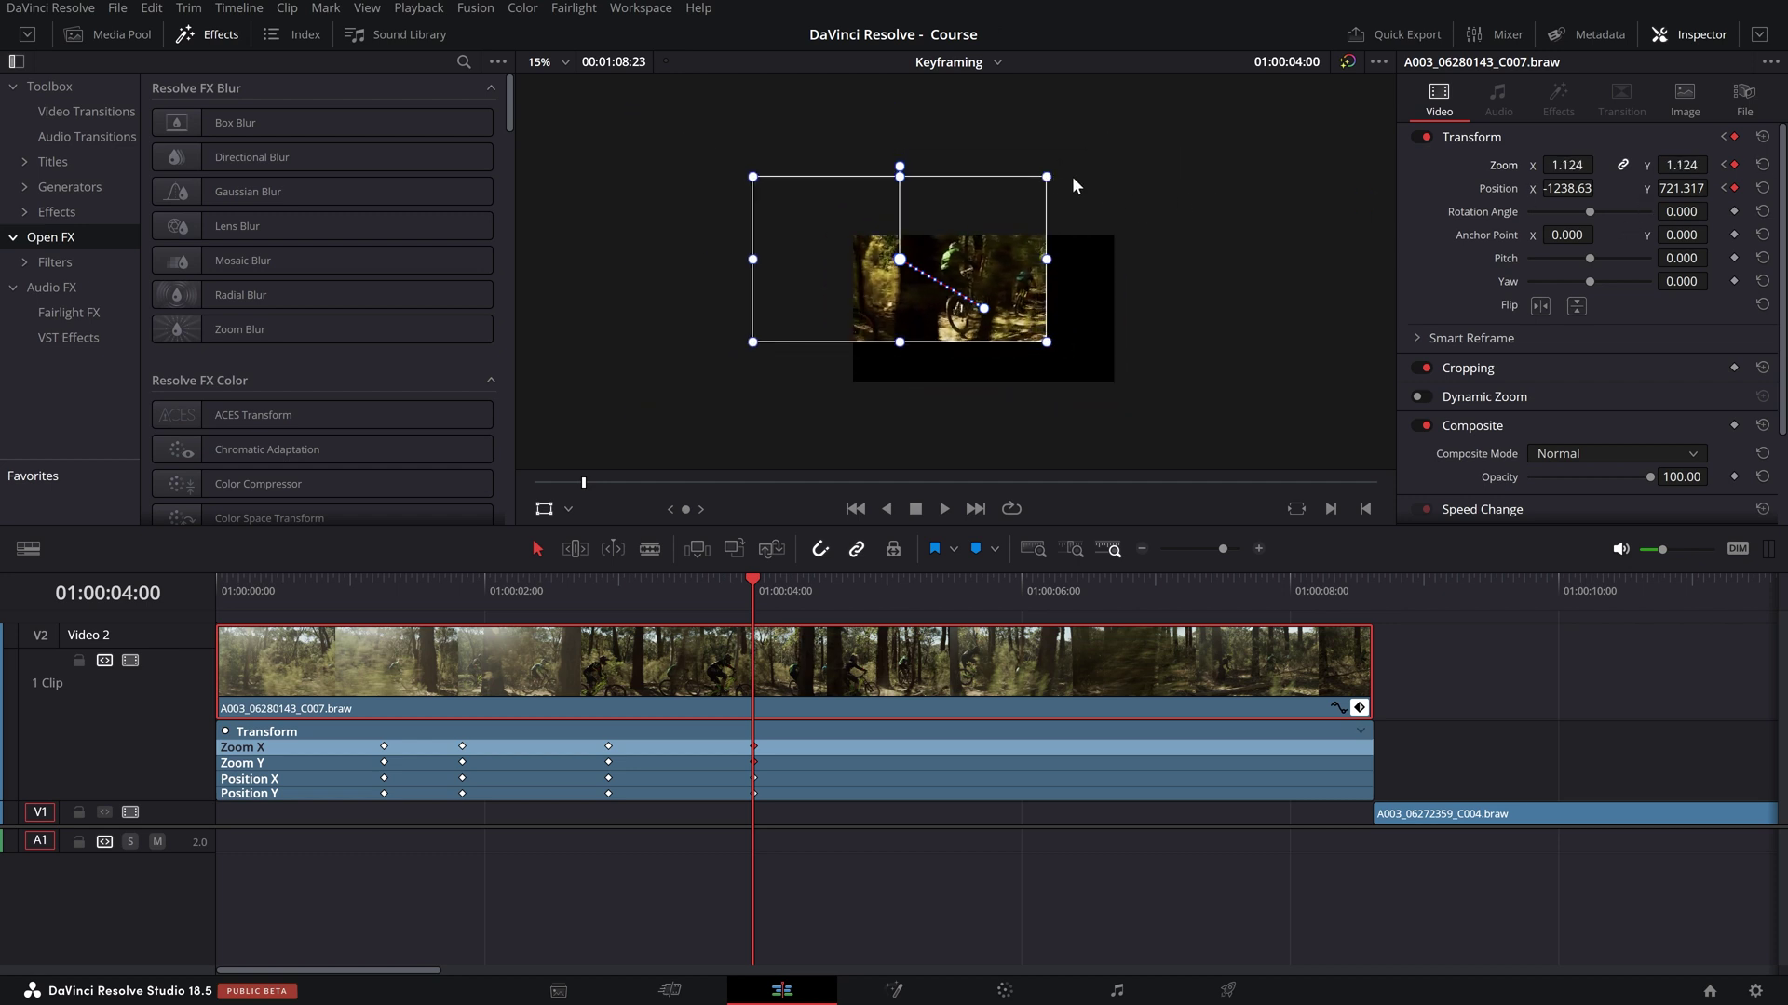
pyautogui.moveTo(1049, 177); pyautogui.dragTo(1245, 135)
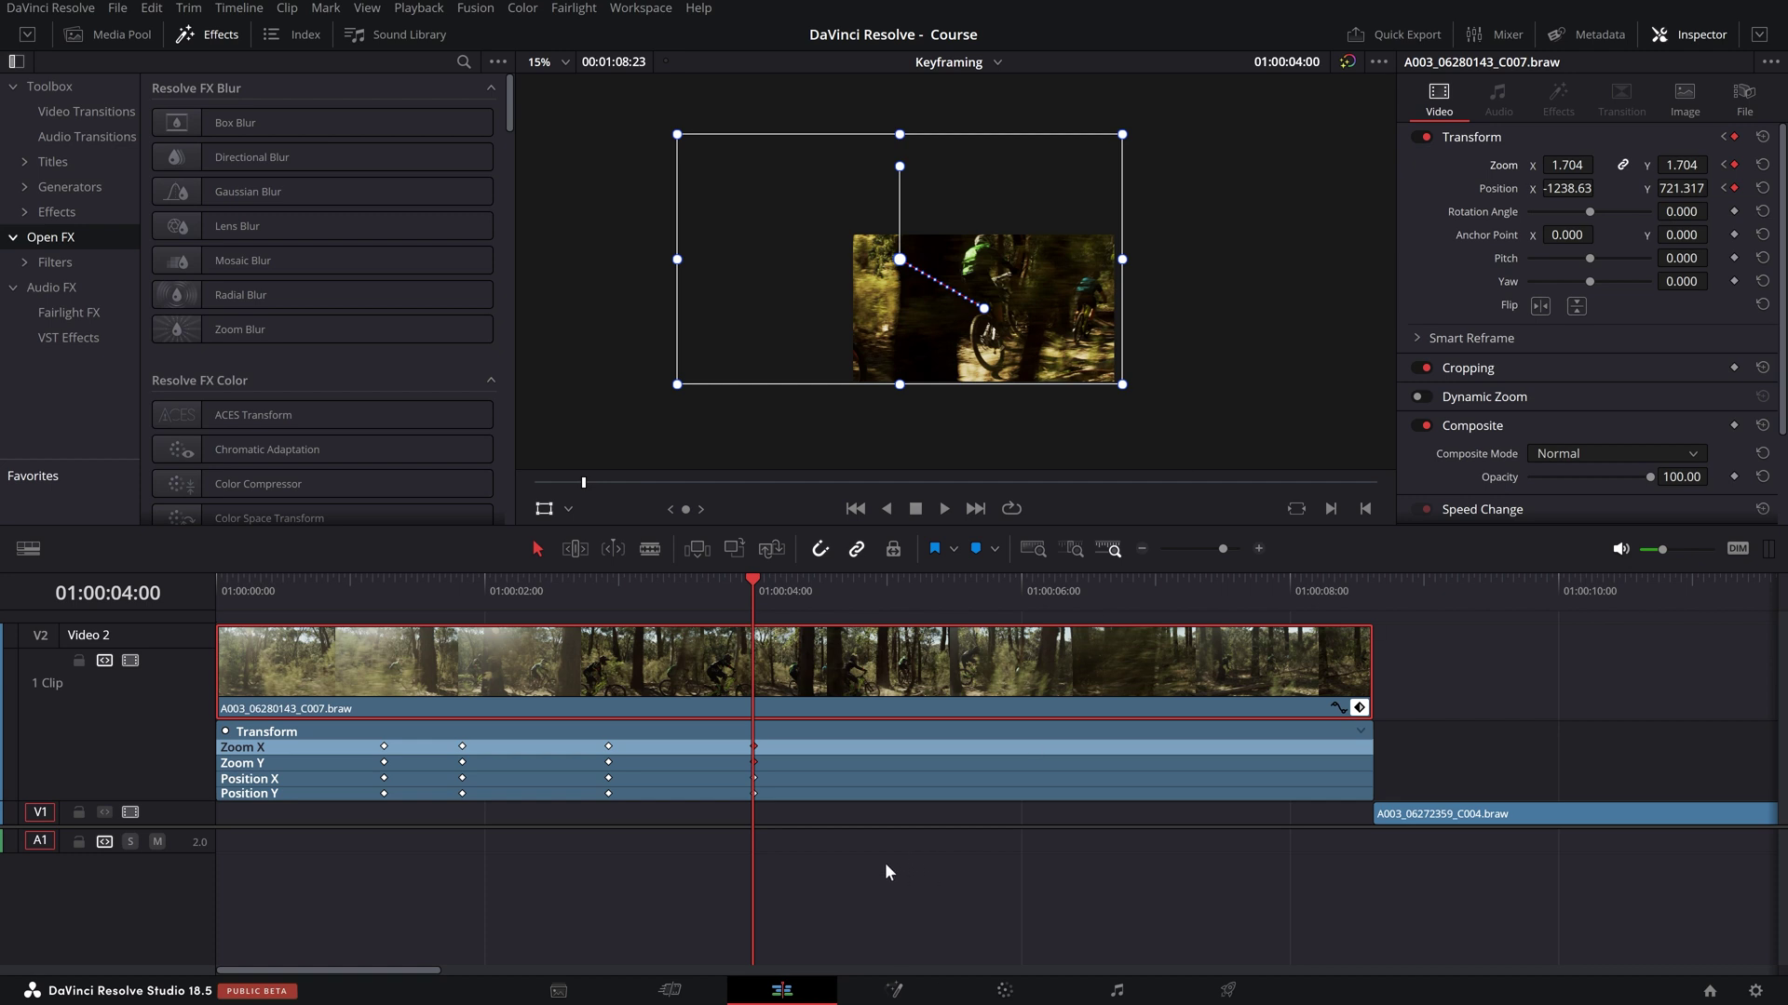
pyautogui.hotkey('ctrl', 'z')
pyautogui.hotkey('ctrl', 'z')
pyautogui.hotkey('ctrl', 'z')
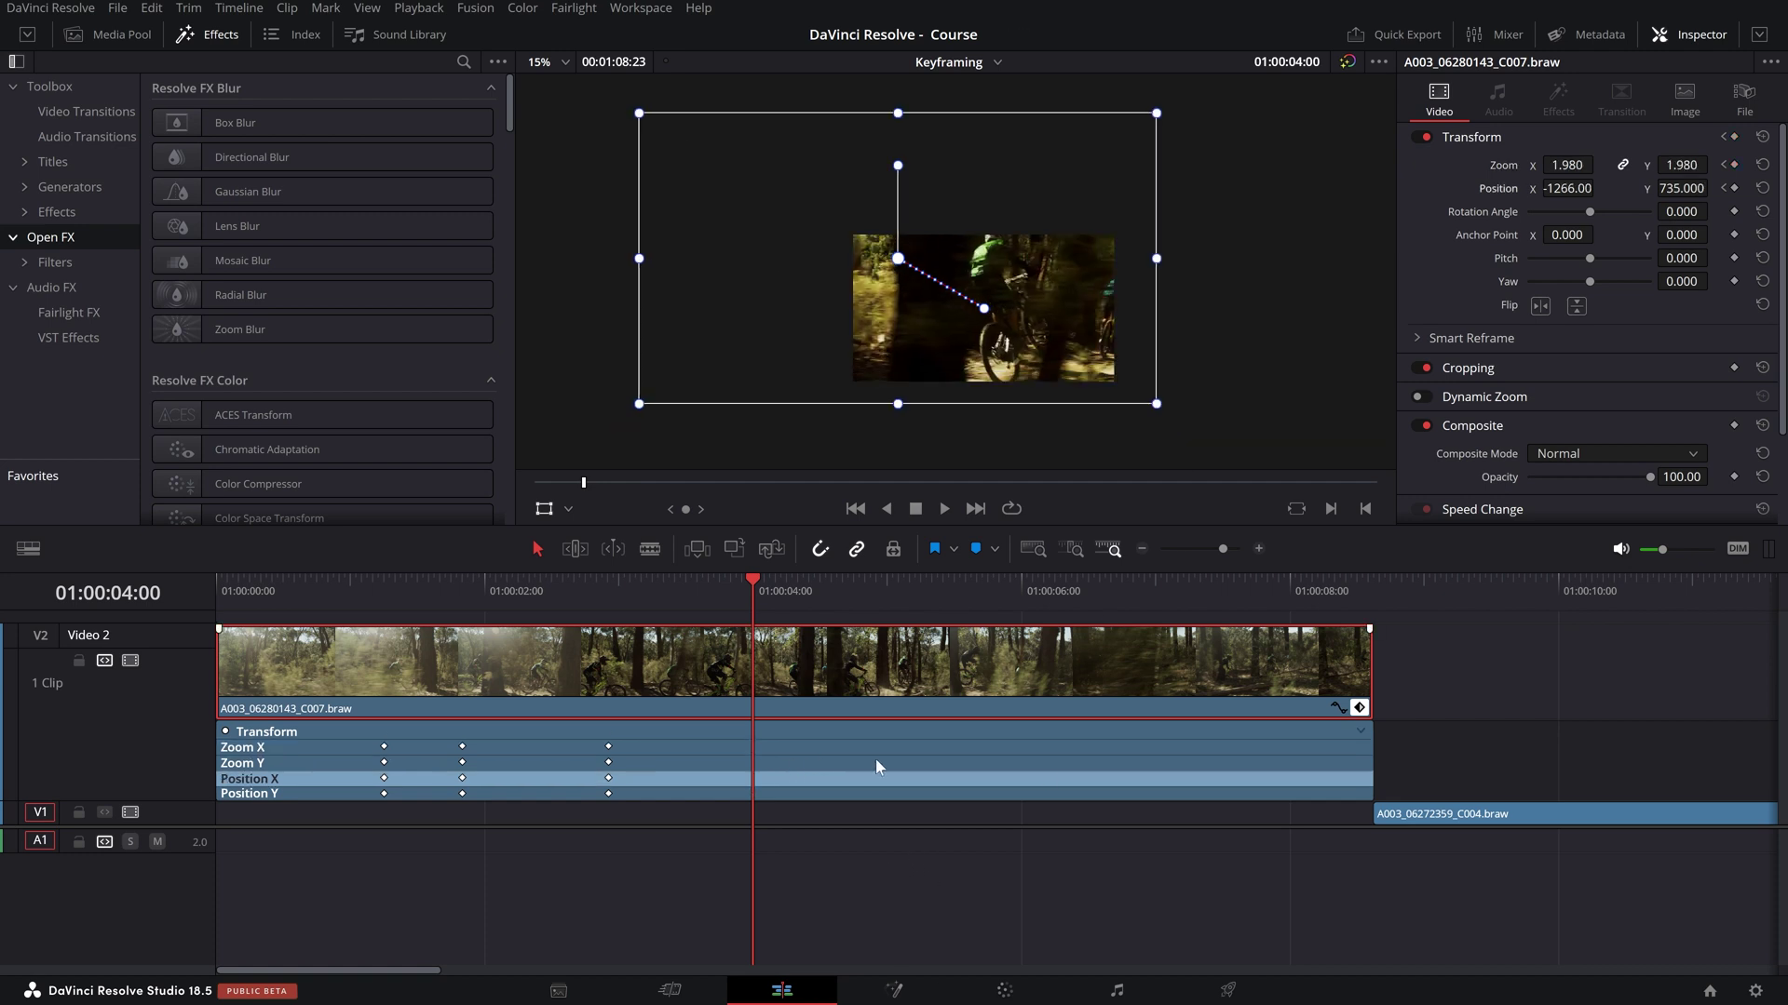
# - At 01:00:04:01, scale the clip onscreen to Zoom 1.143 and move it to Position X -7.191, Y 23.499 as new keyframes
pyautogui.moveTo(751, 607)
pyautogui.mouseDown()
pyautogui.moveTo(606, 599)
pyautogui.moveTo(757, 624)
pyautogui.mouseUp()
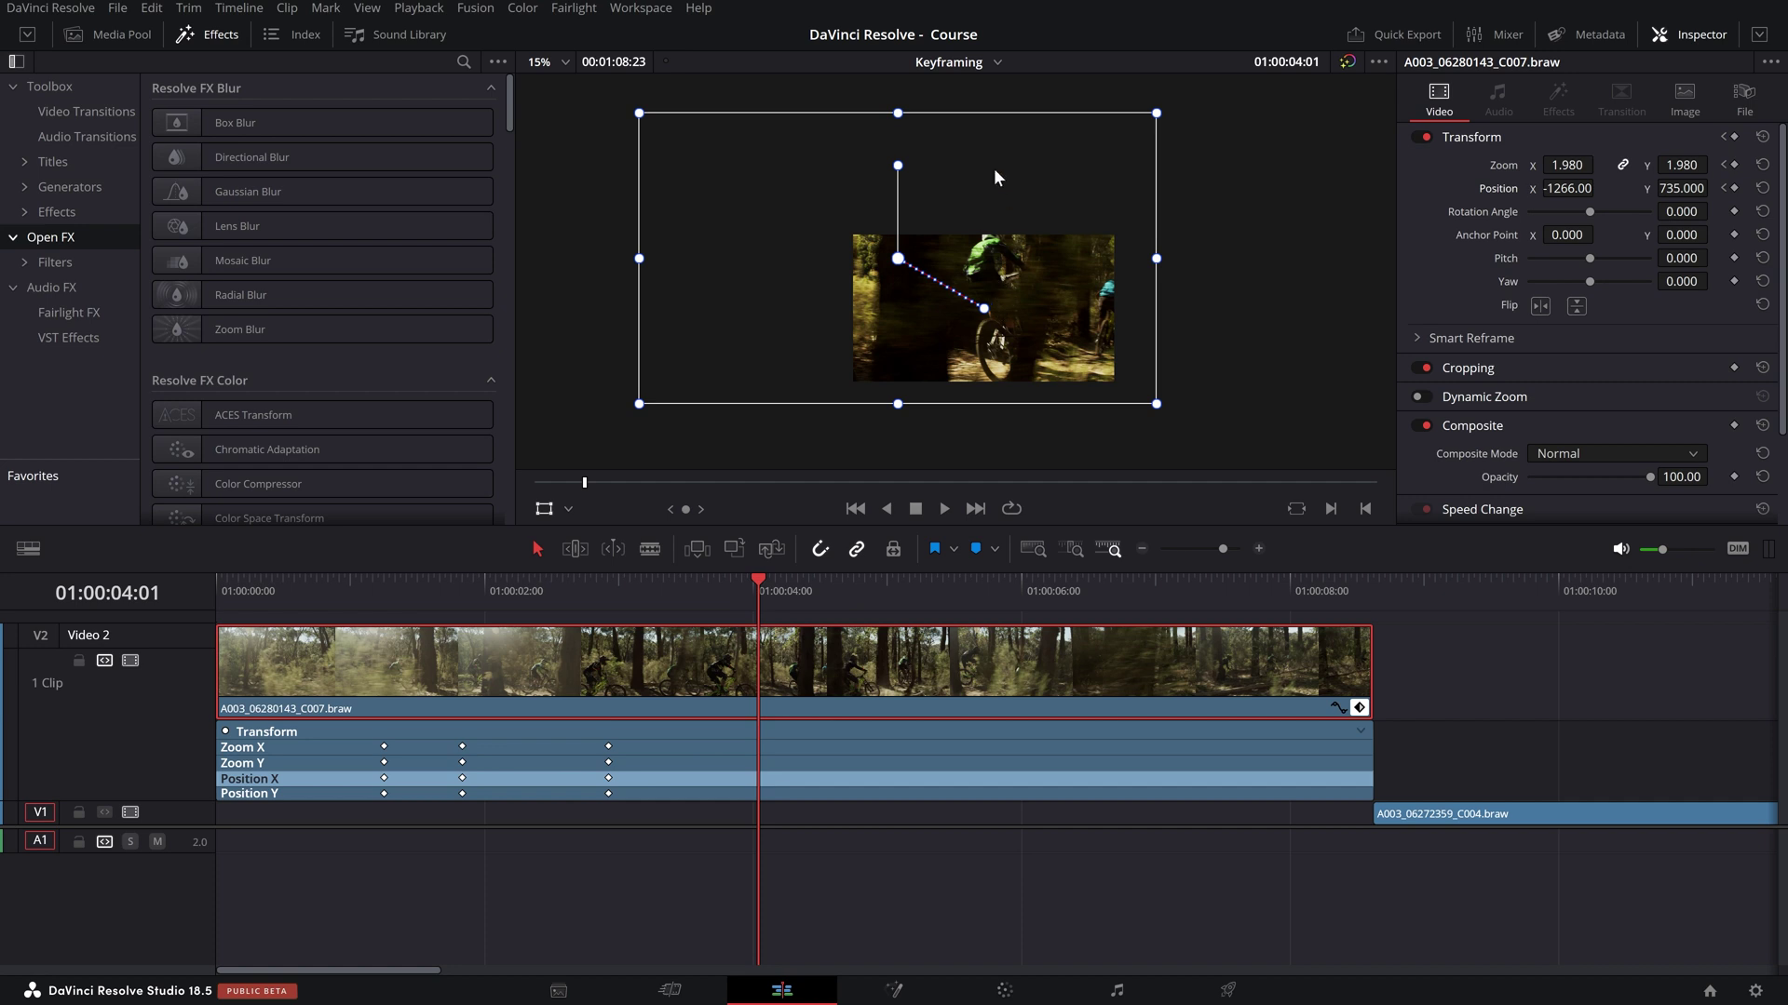
pyautogui.moveTo(642, 116); pyautogui.dragTo(739, 180)
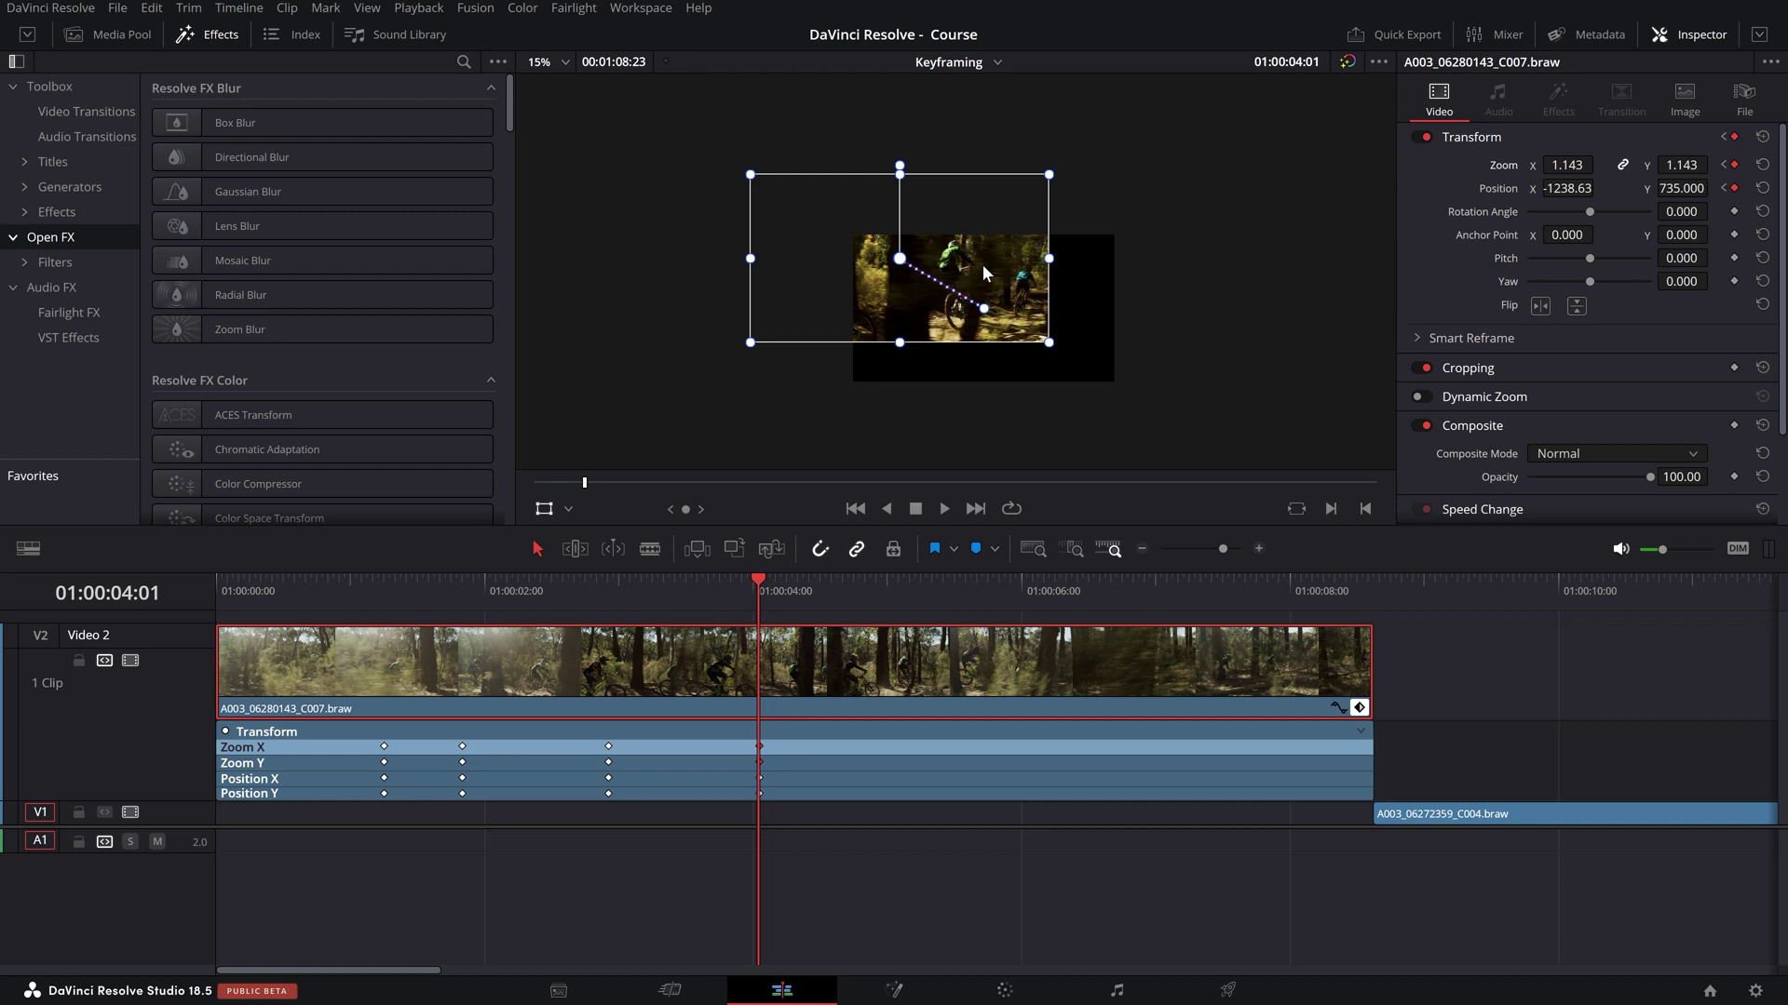
pyautogui.moveTo(980, 262); pyautogui.dragTo(1065, 311)
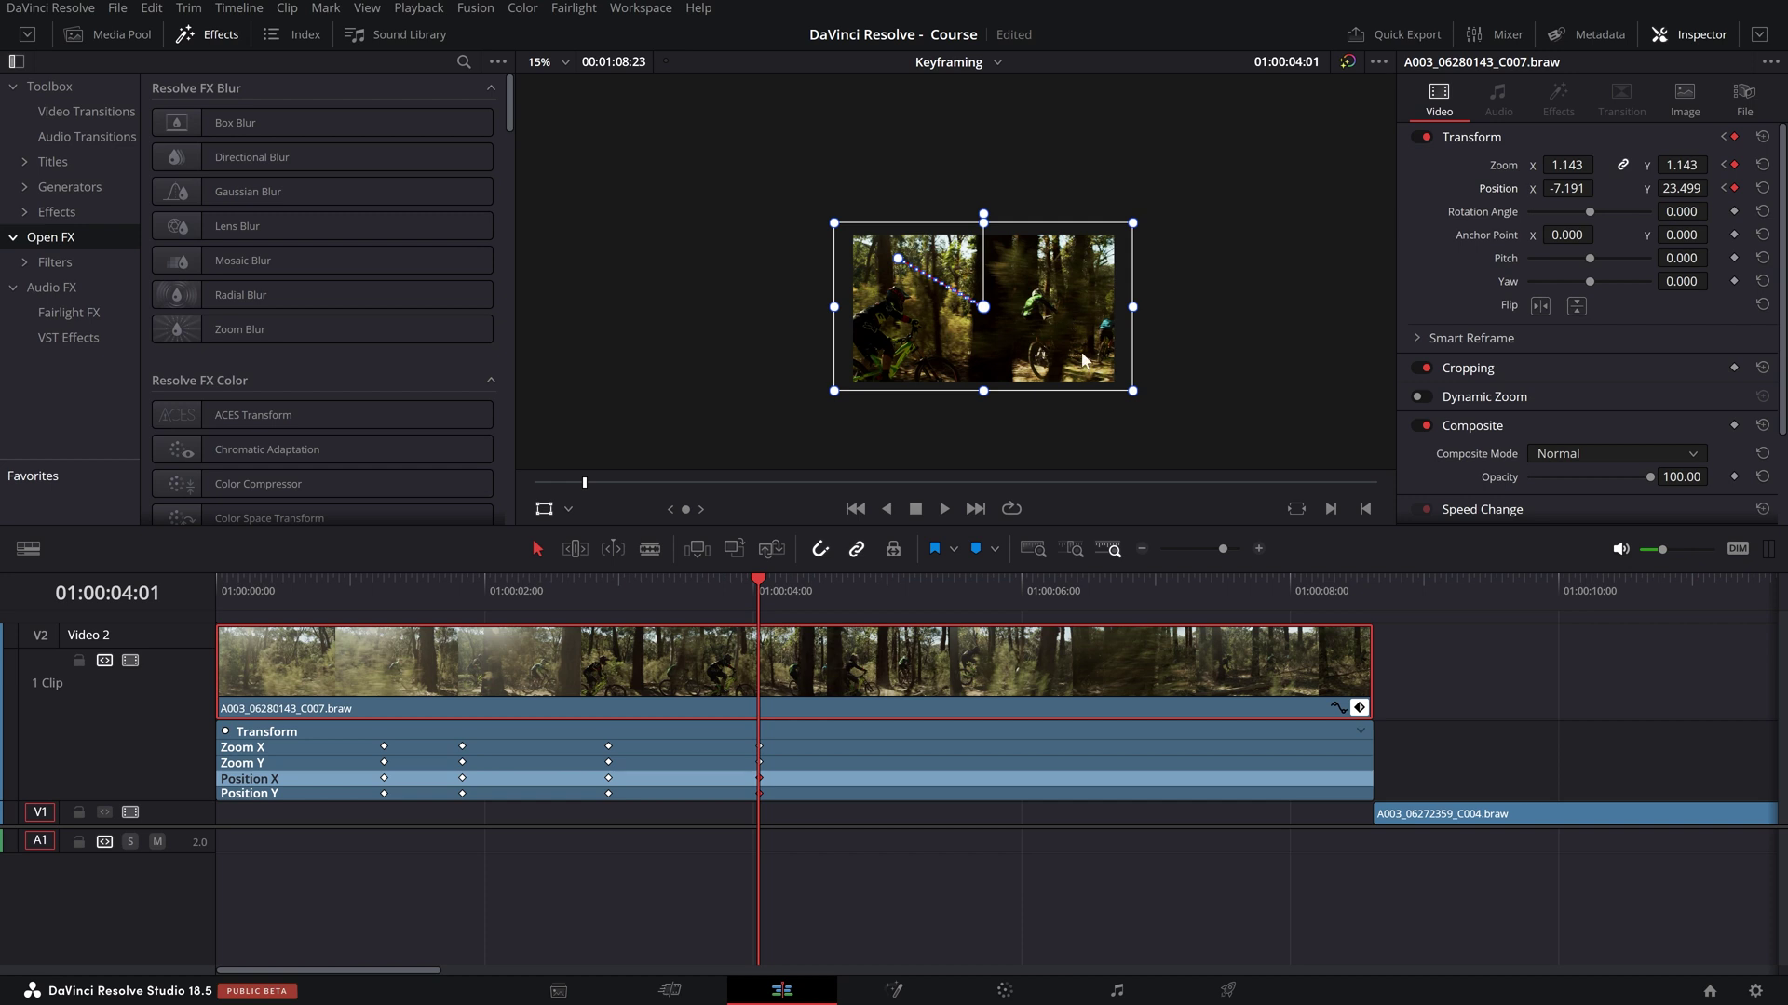
# - Return the playhead to 01:00:02:22, deselect the clip and scale the viewer to Fit
pyautogui.moveTo(758, 598); pyautogui.dragTo(609, 612)
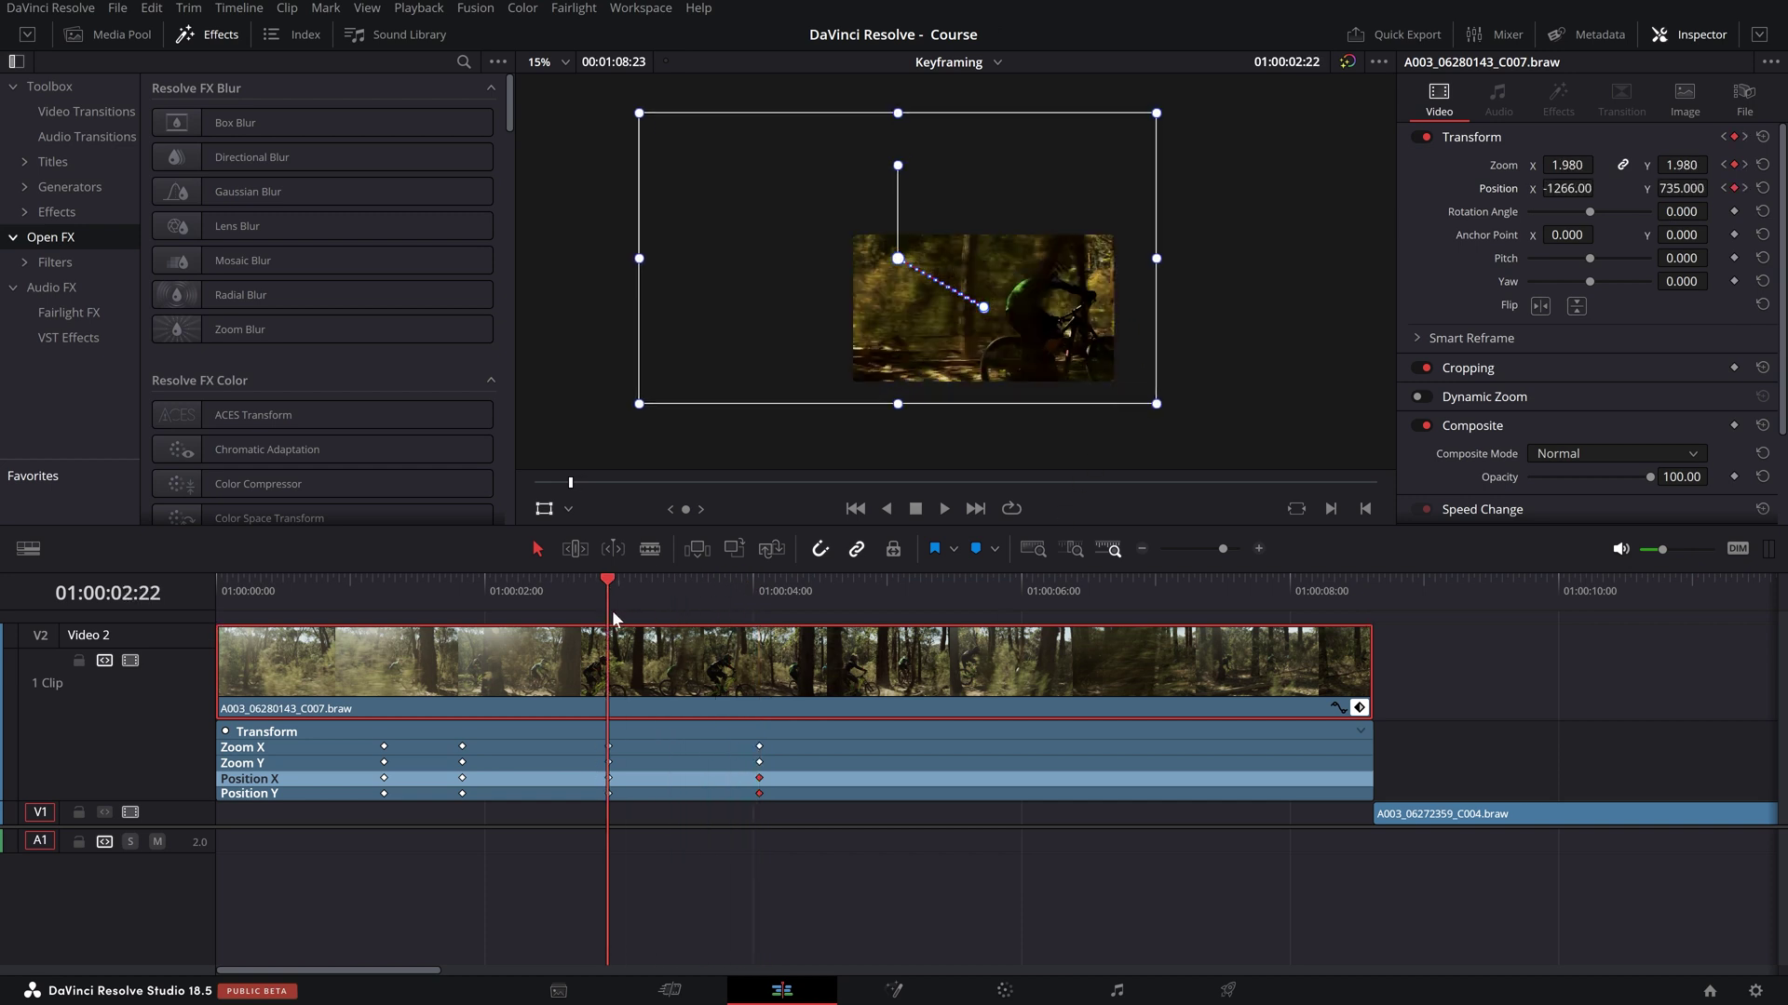
pyautogui.click(834, 861)
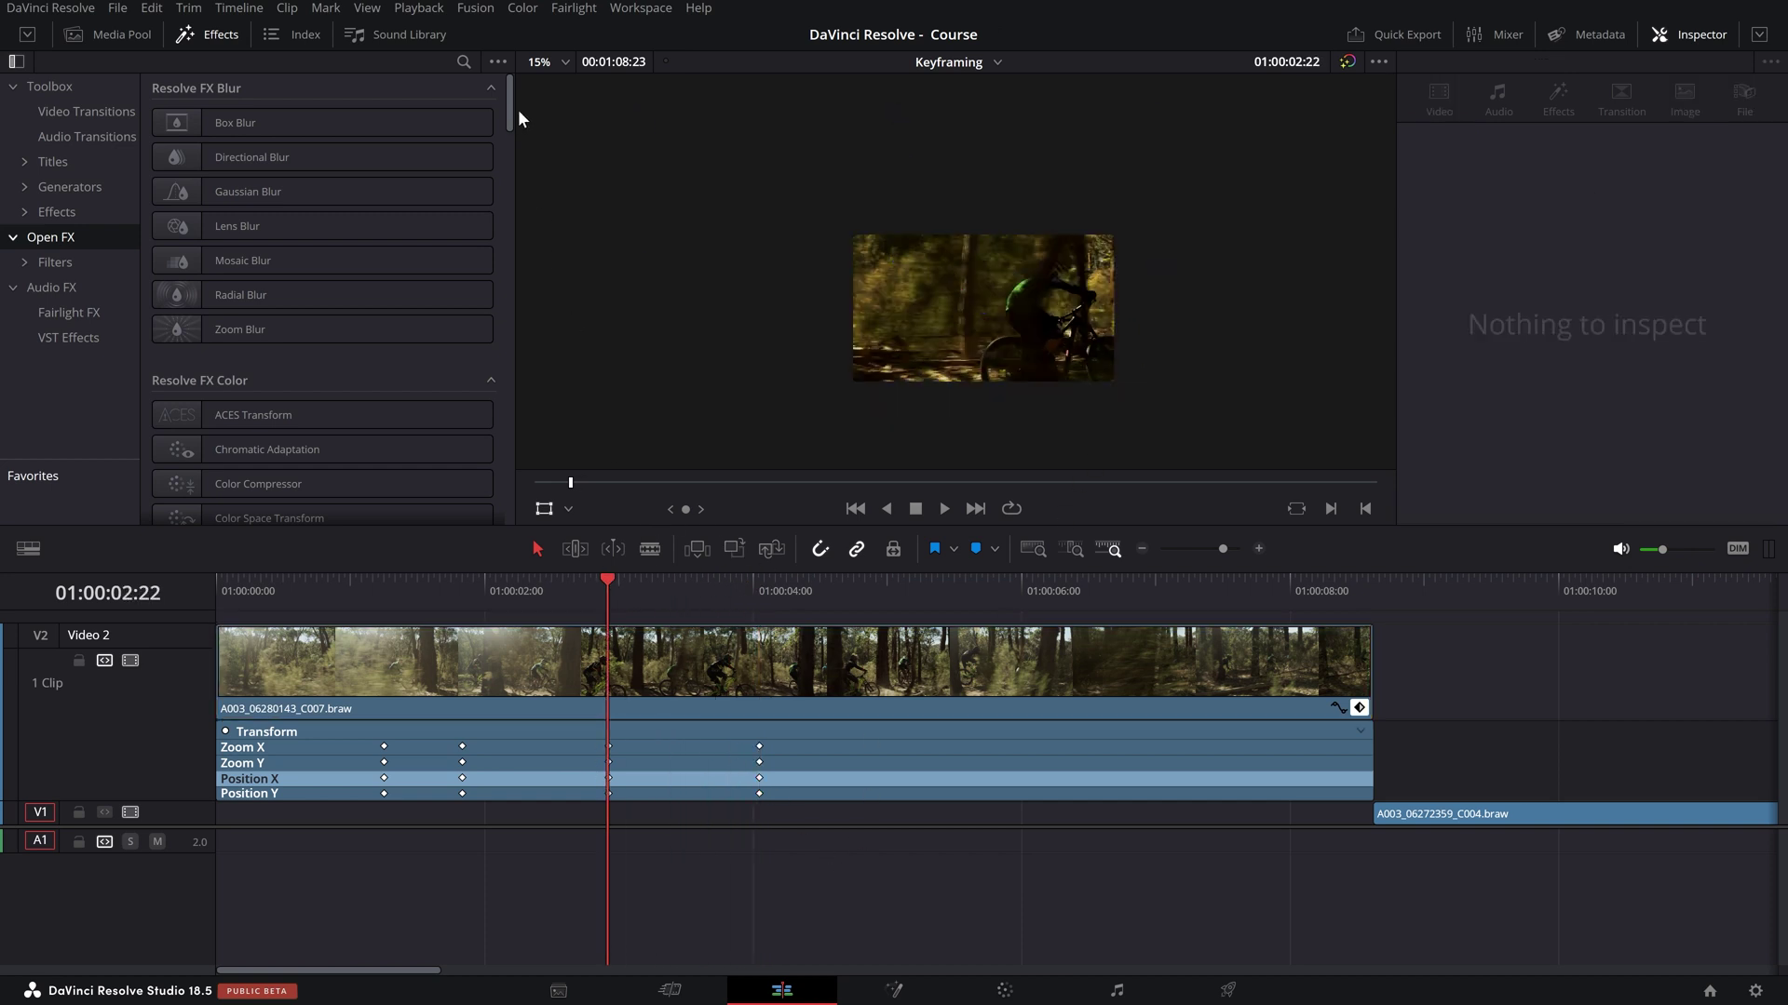
pyautogui.click(565, 63)
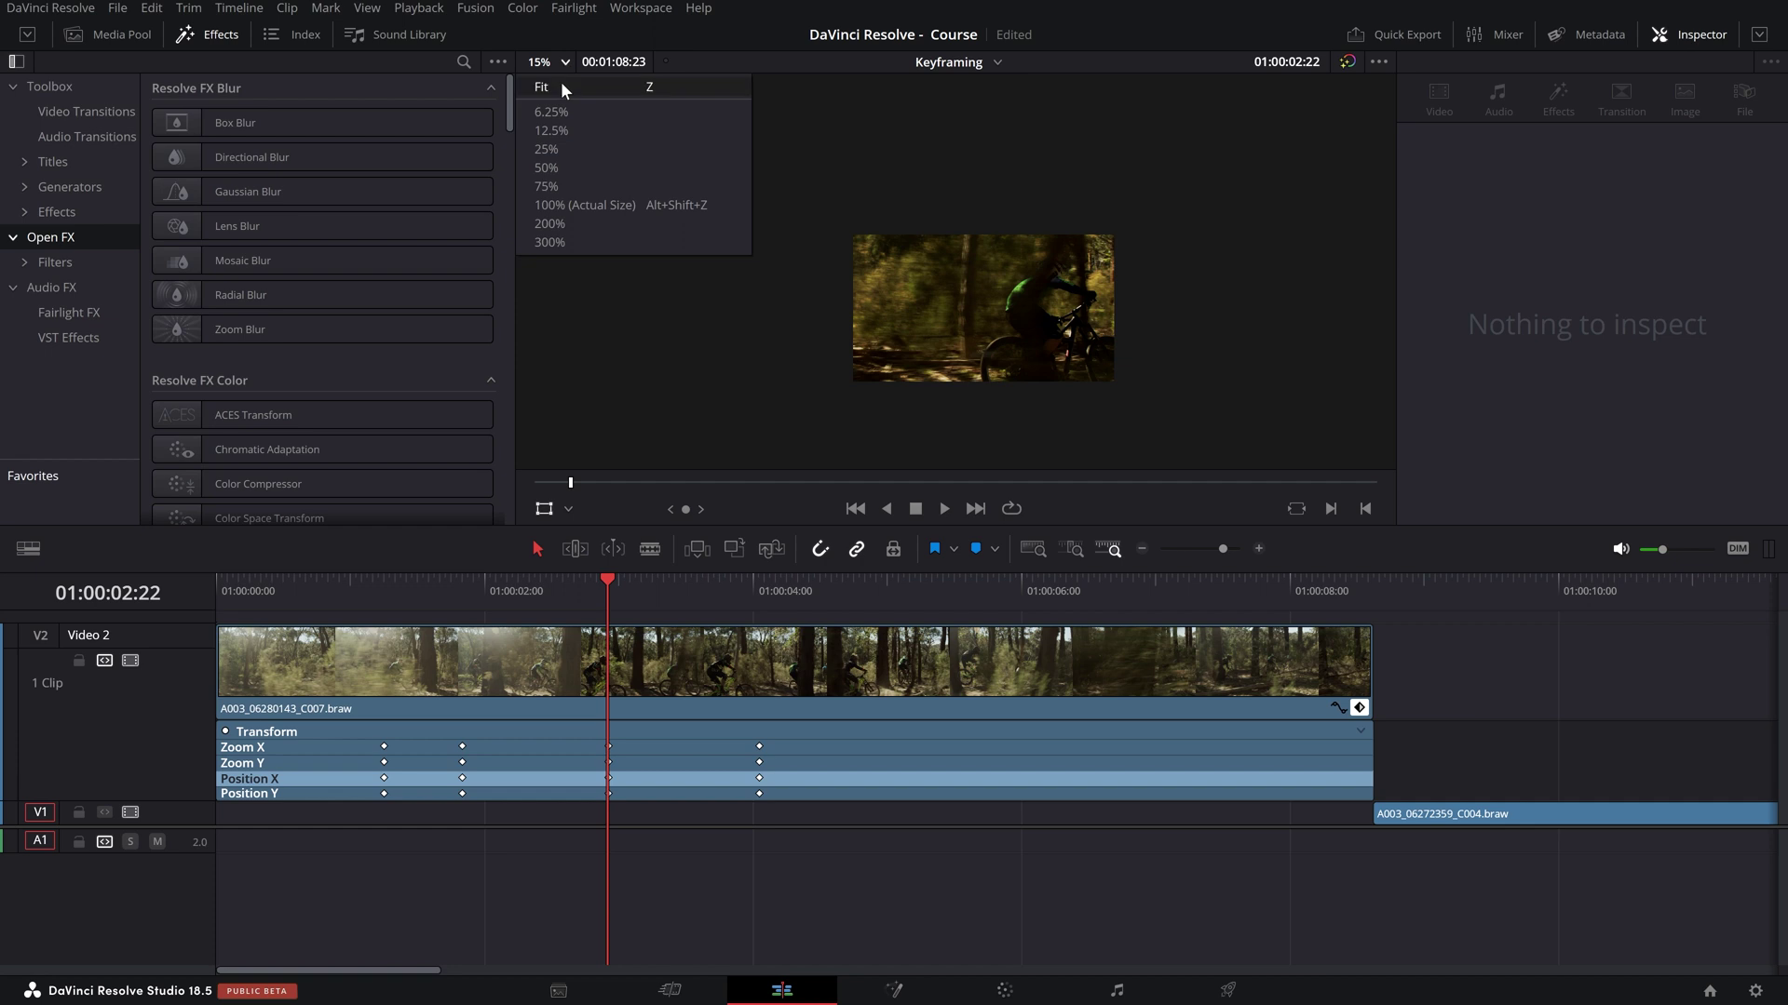
pyautogui.click(561, 84)
# - Play back the zoom-out from 01:00:02:22 and park the playhead at 01:00:04:01
pyautogui.press('space')
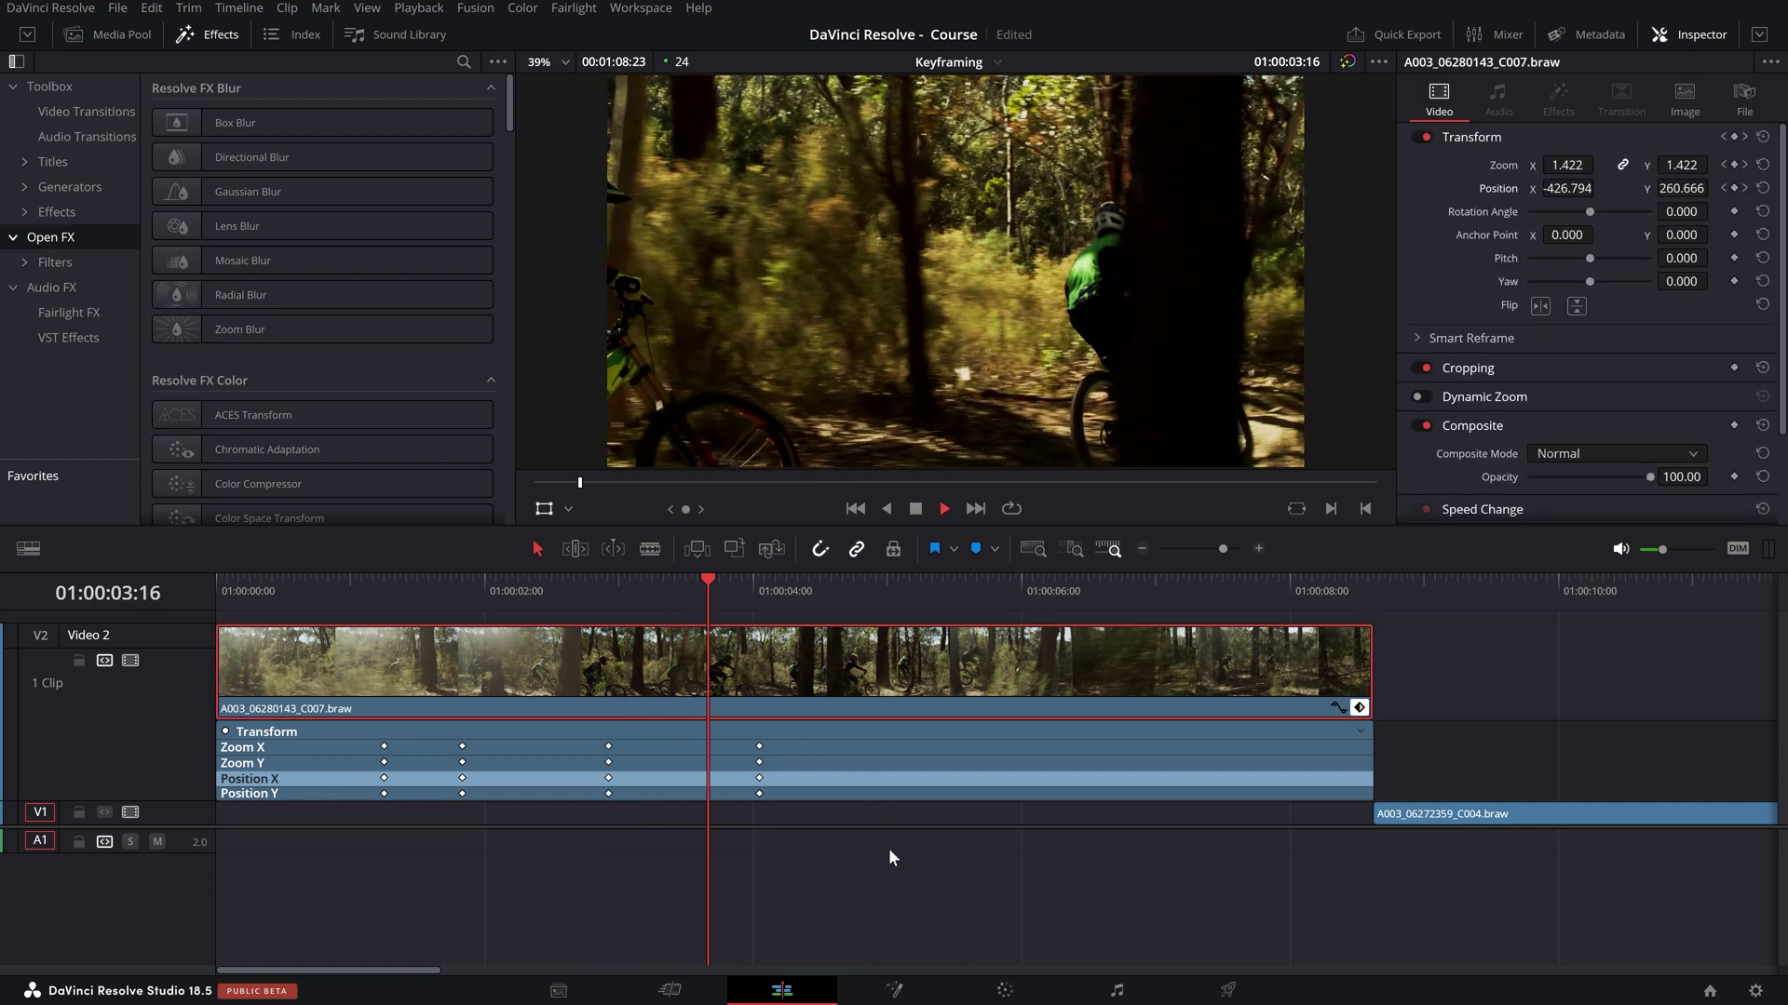
pyautogui.moveTo(578, 592); pyautogui.dragTo(605, 593)
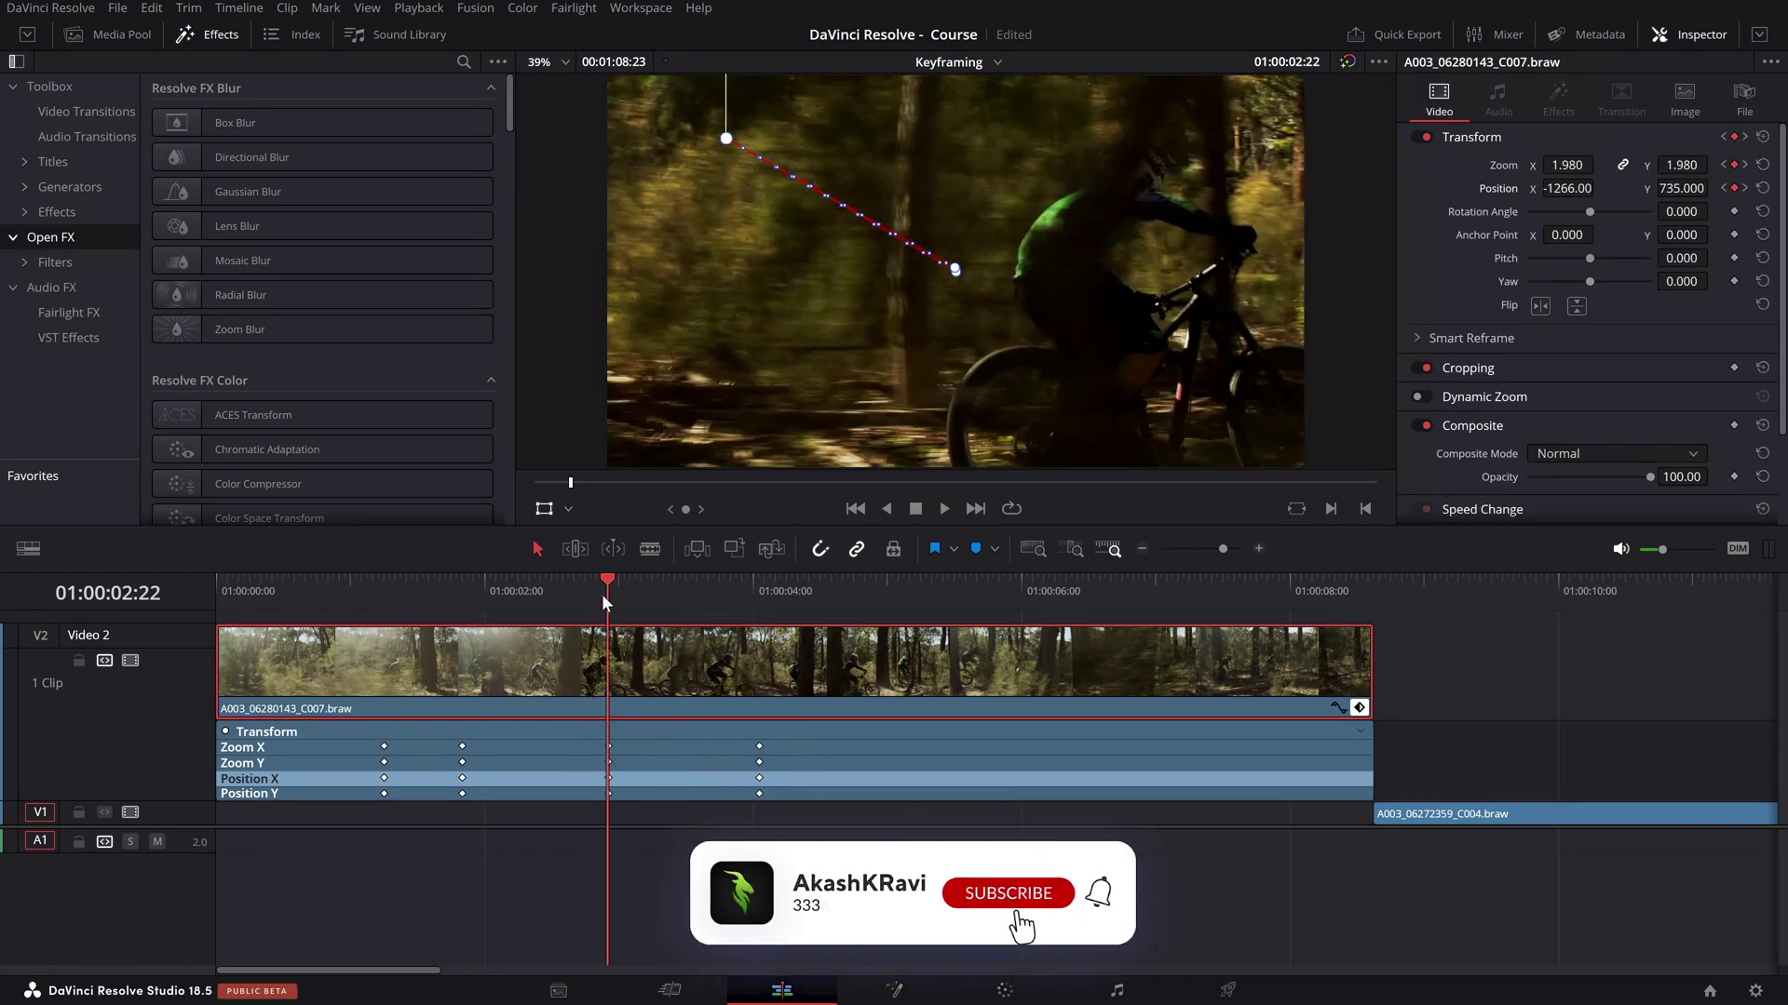
pyautogui.press('space')
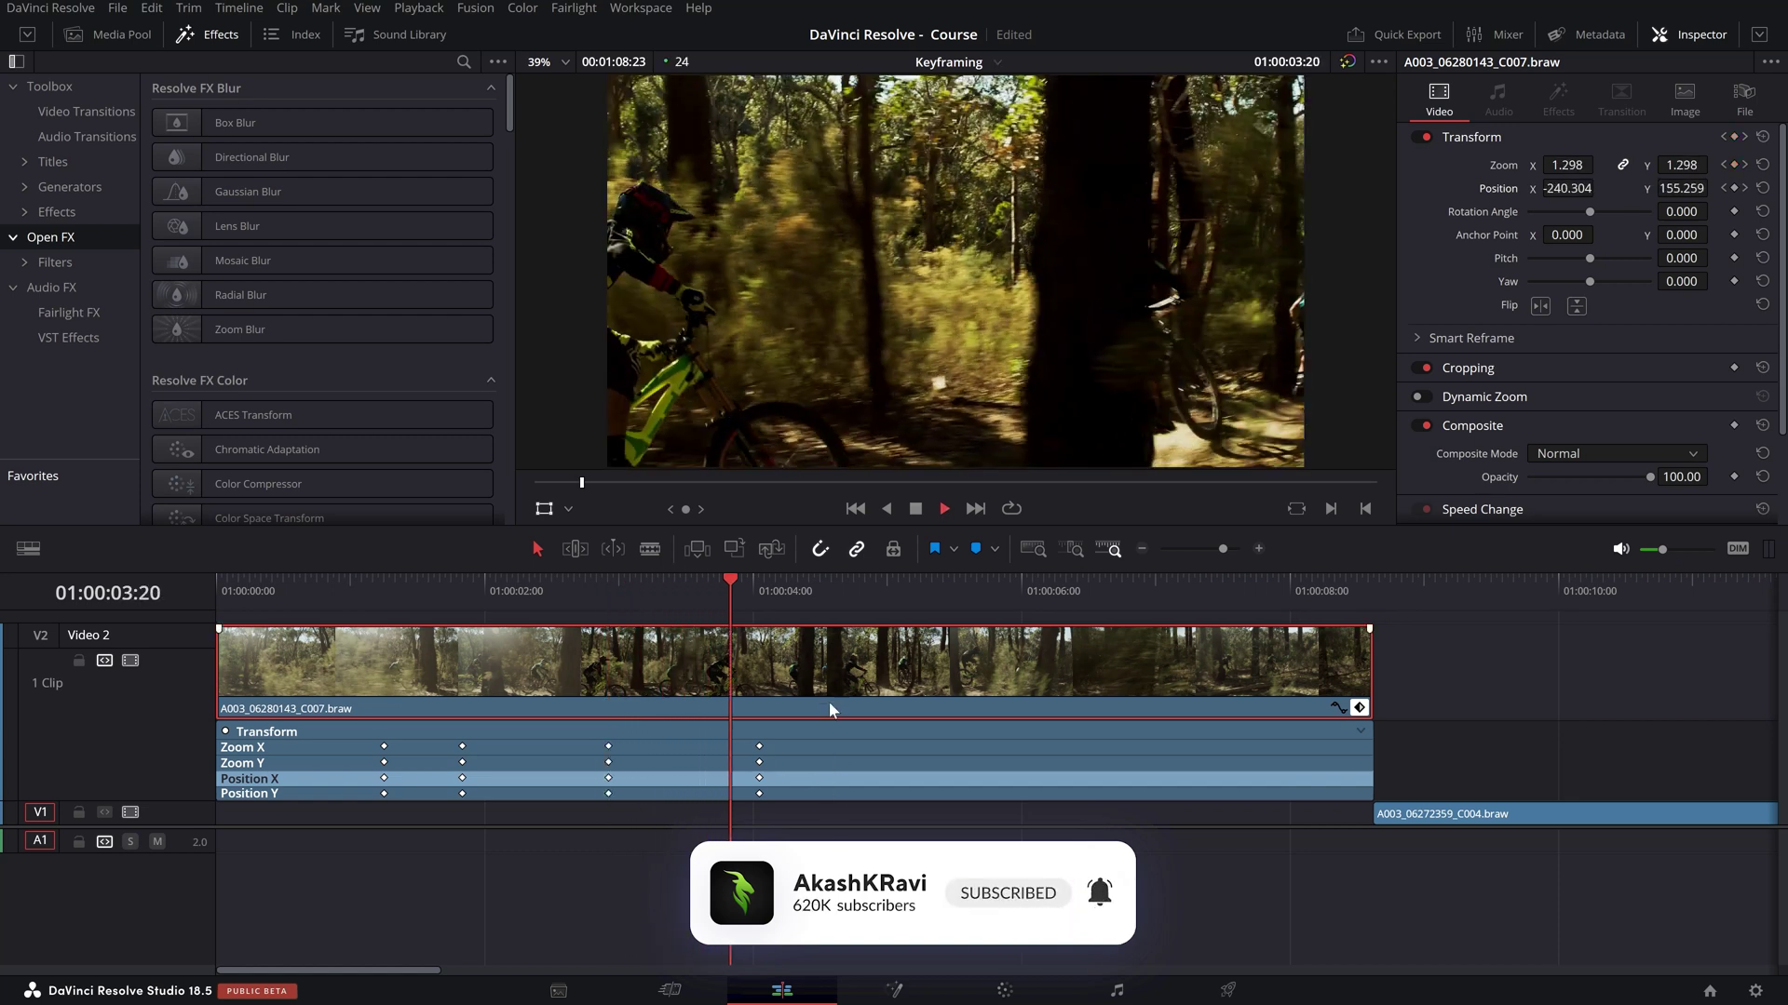
pyautogui.press('space')
pyautogui.moveTo(758, 594)
pyautogui.mouseDown()
pyautogui.moveTo(632, 585)
pyautogui.moveTo(751, 601)
pyautogui.mouseUp()
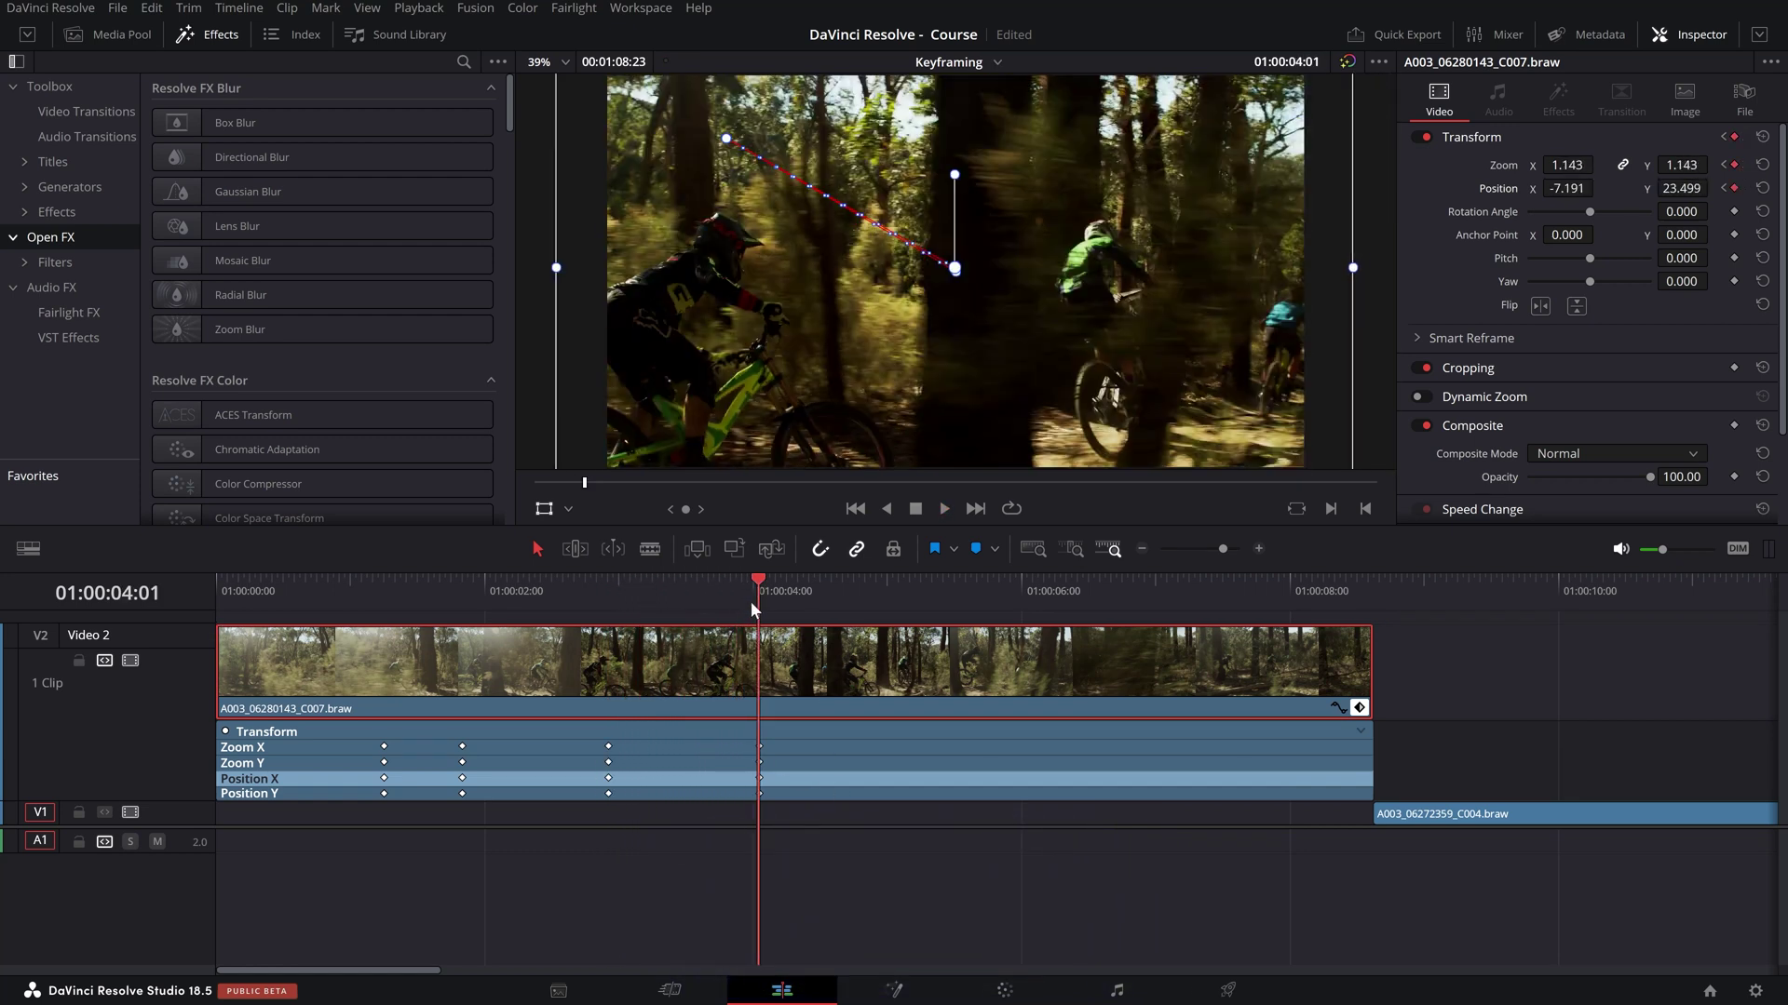
# - Turn off the onscreen Transform controls and replay the zoom-out from 01:00:02:22
pyautogui.click(544, 512)
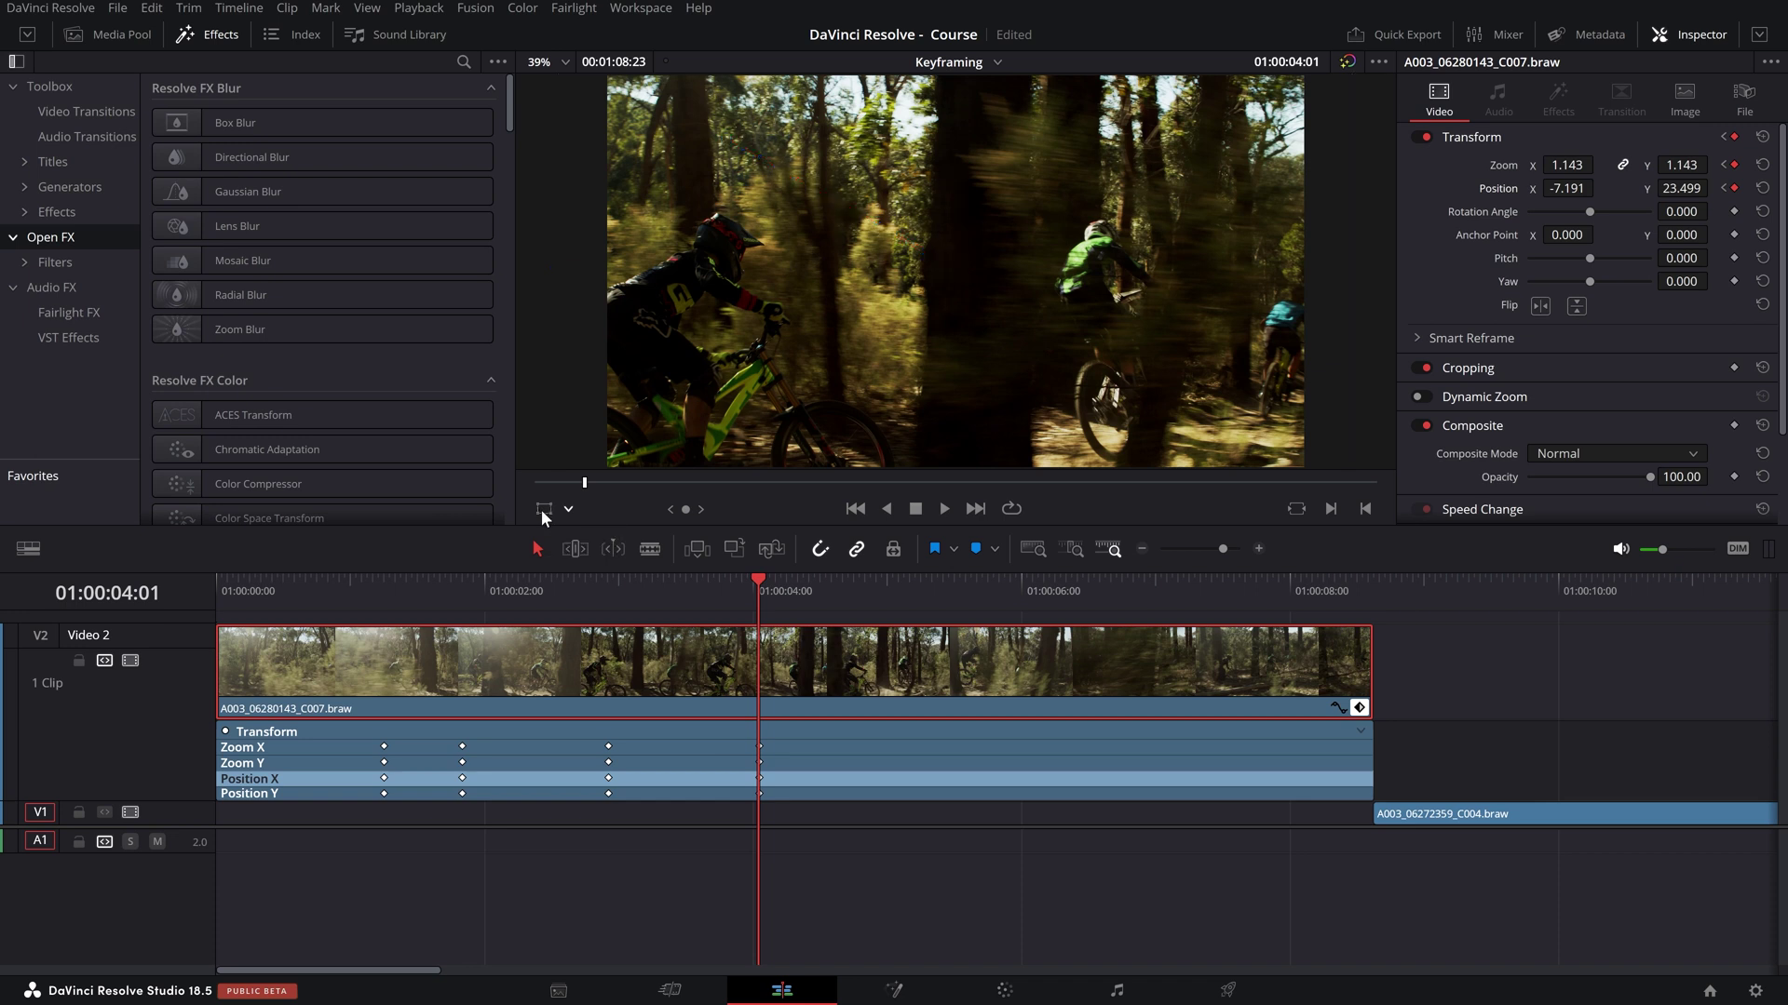
pyautogui.click(544, 512)
pyautogui.click(607, 605)
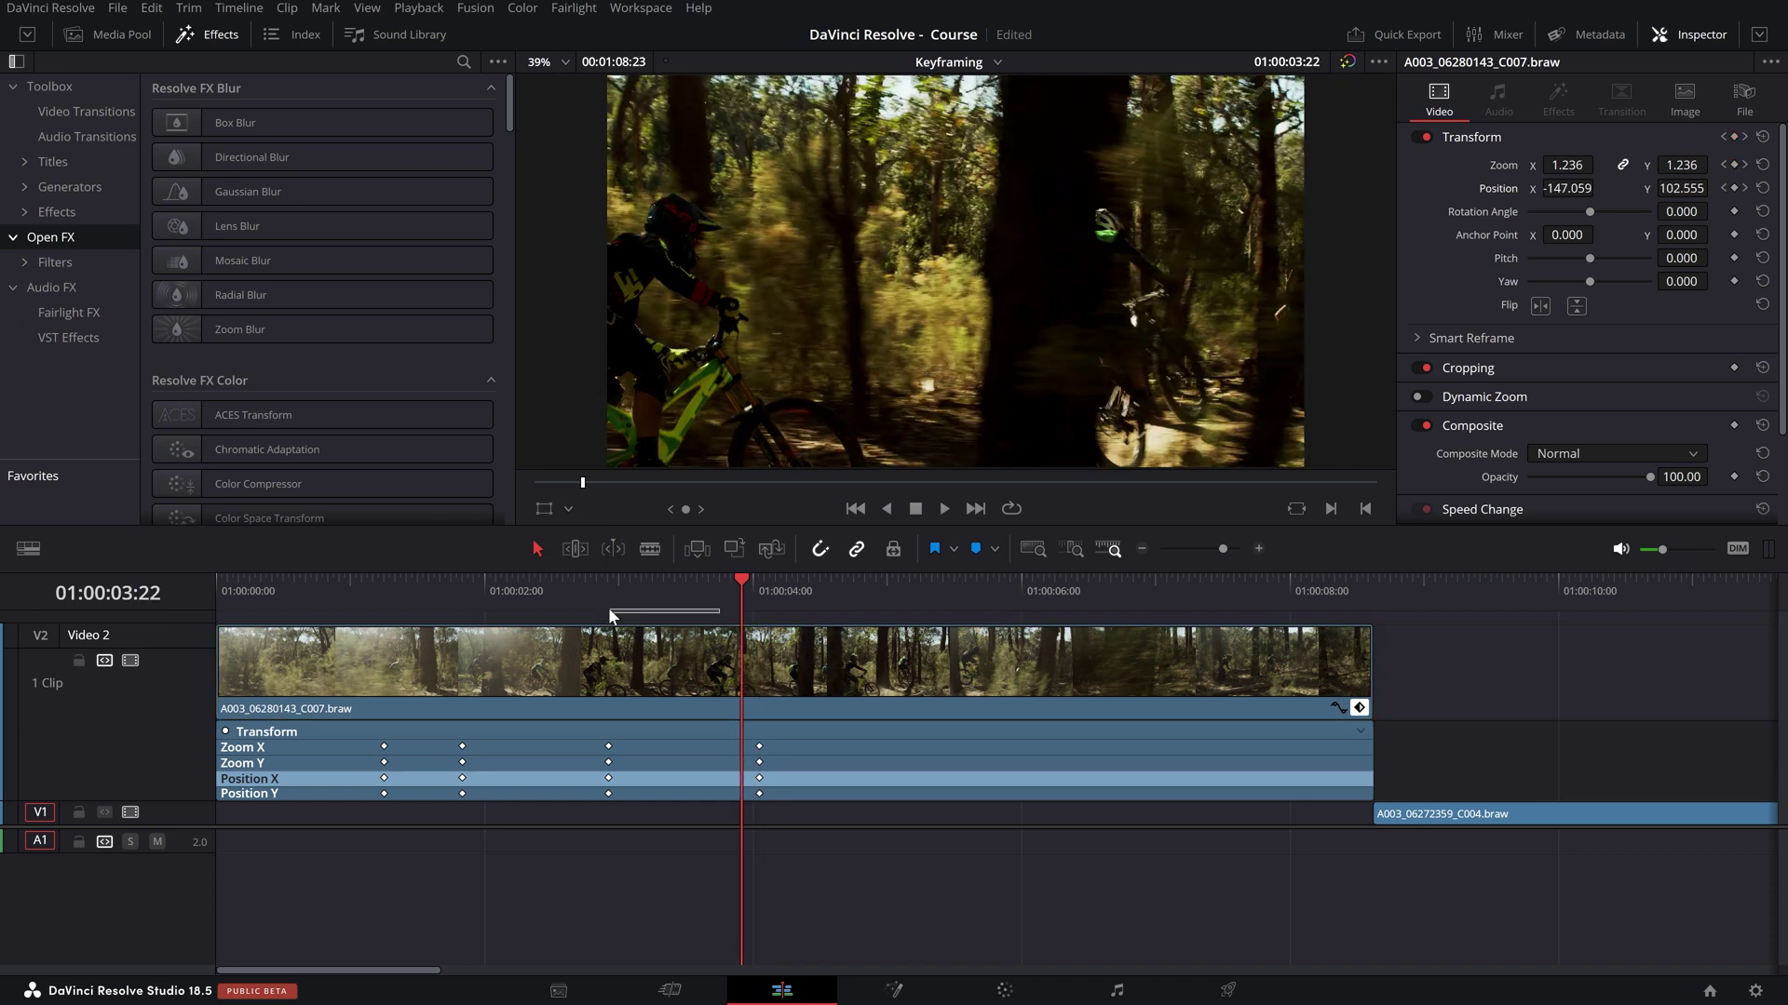
pyautogui.press('space')
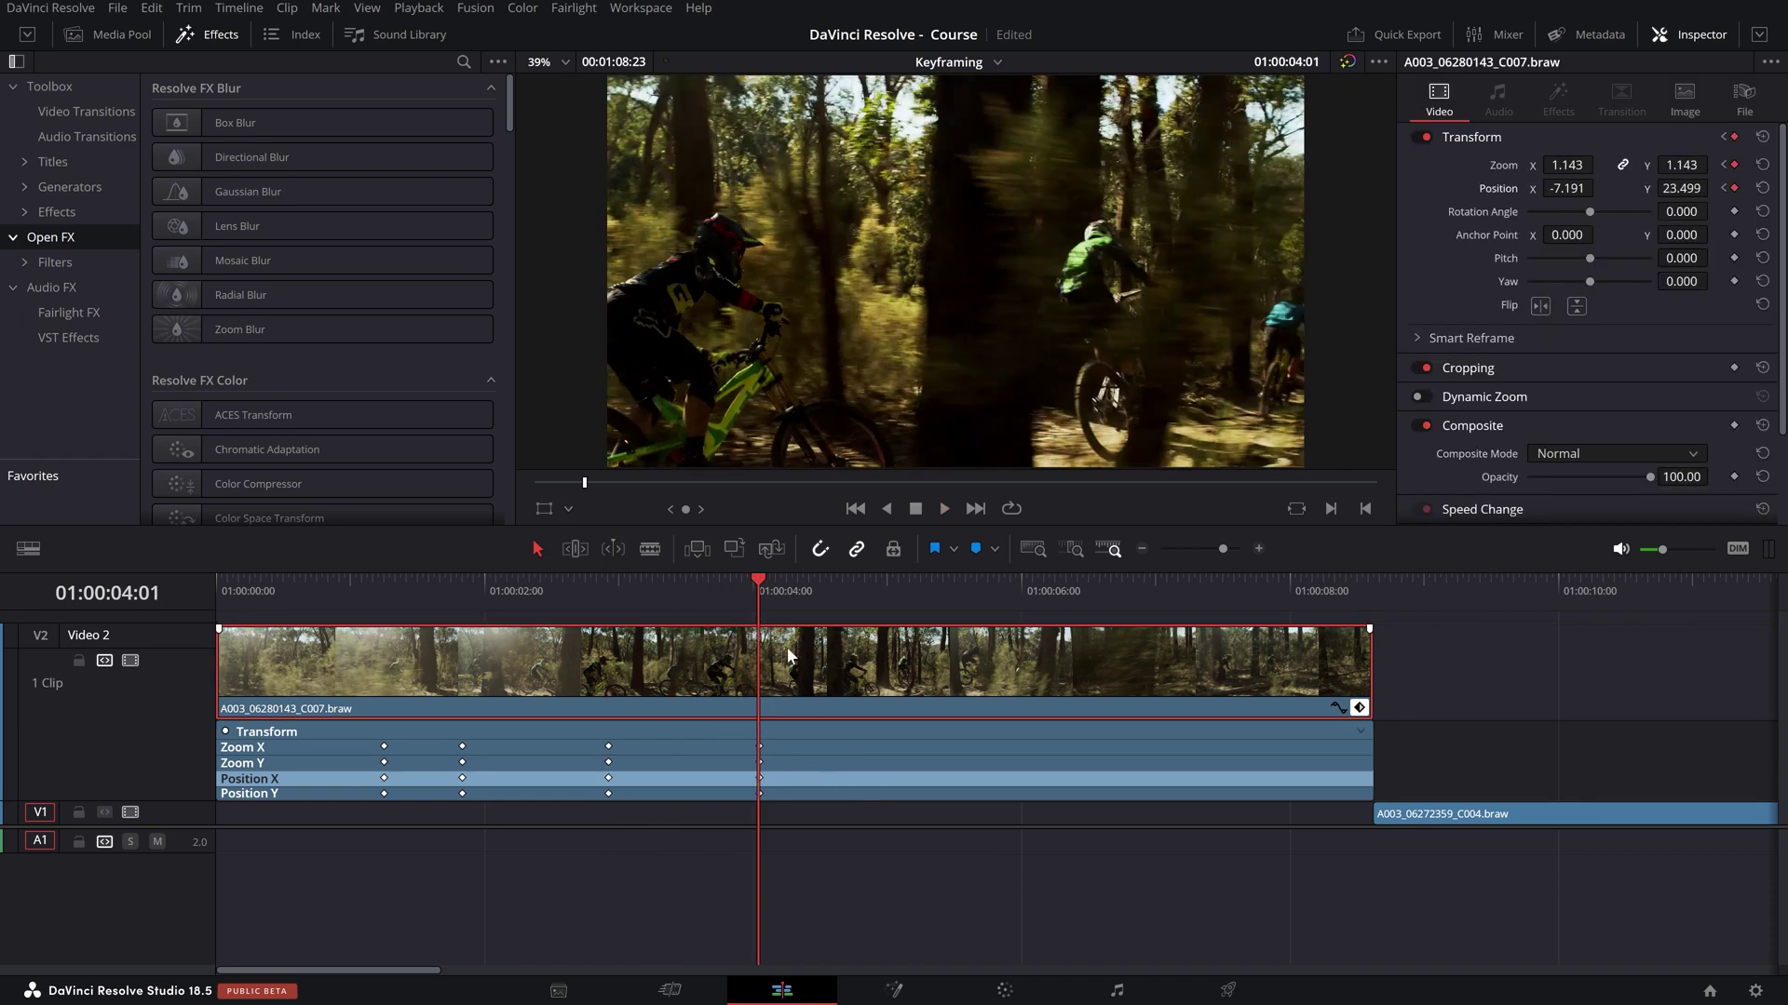
pyautogui.click(606, 603)
# - Speed up the zoom-out by moving its end keyframes for all Transform rows earlier to about 01:00:03:12, and play it back
pyautogui.moveTo(605, 598); pyautogui.dragTo(614, 611)
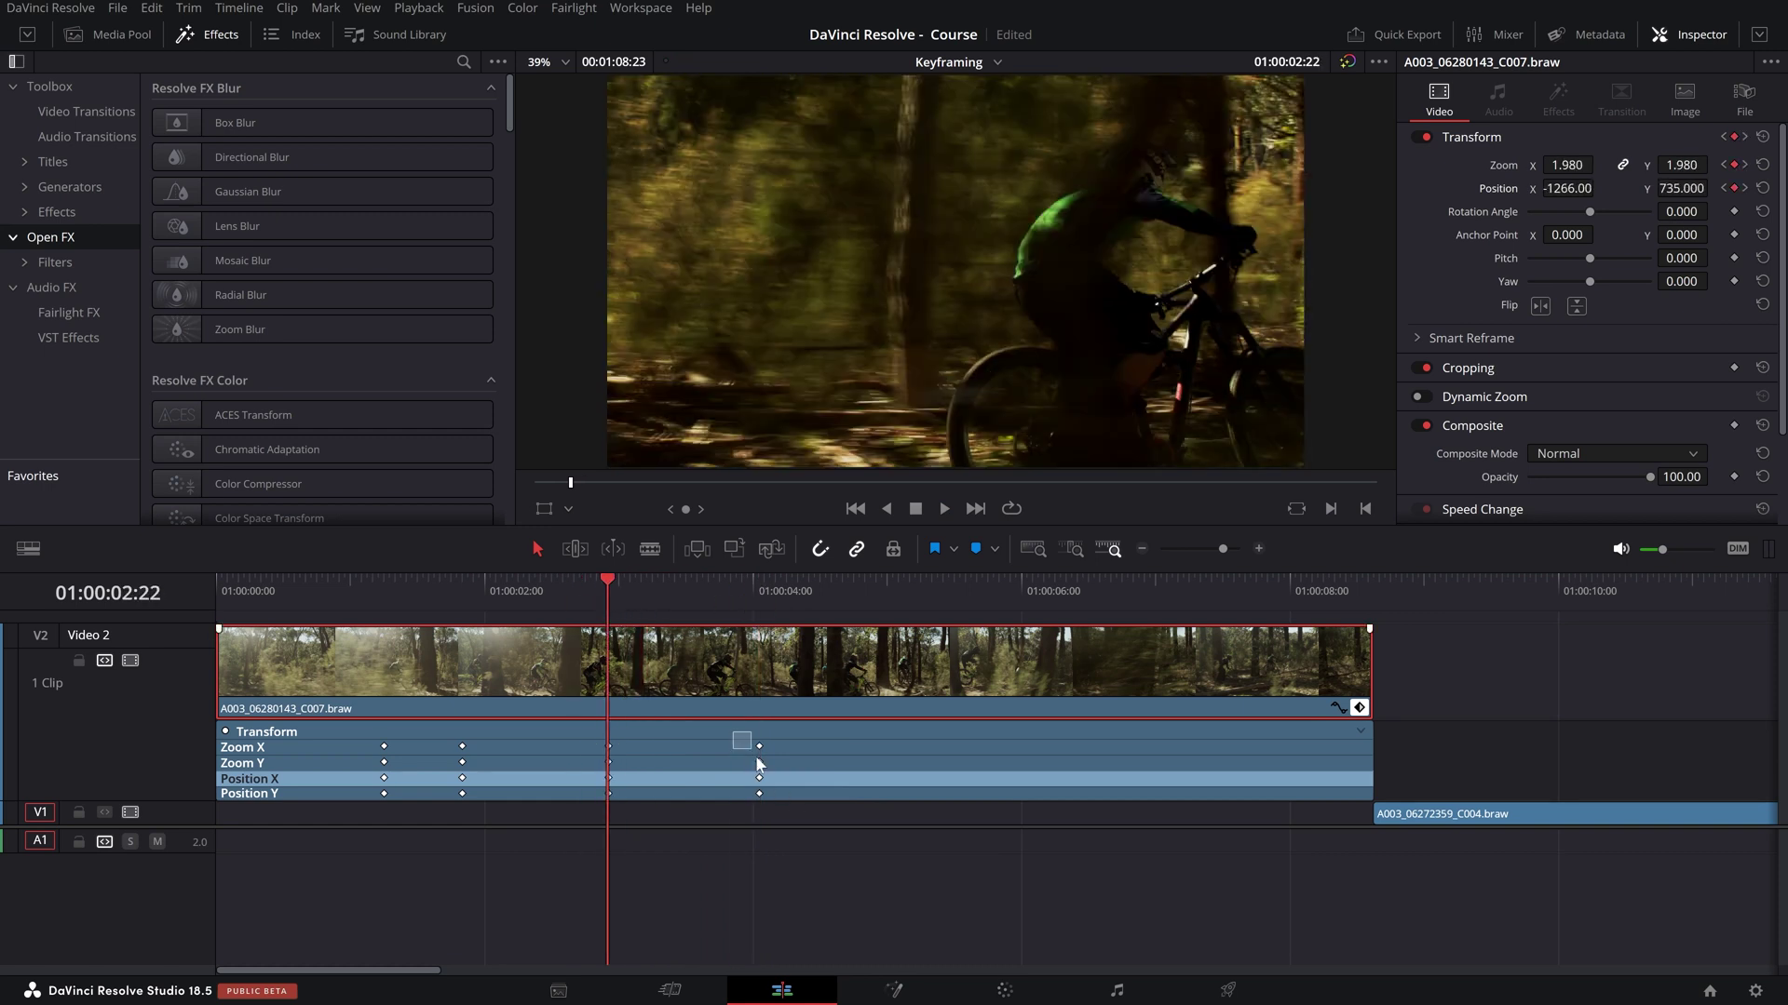
pyautogui.moveTo(786, 806); pyautogui.dragTo(787, 809)
pyautogui.moveTo(773, 773); pyautogui.dragTo(686, 793)
pyautogui.click(750, 849)
pyautogui.moveTo(618, 601)
pyautogui.mouseDown()
pyautogui.moveTo(584, 603)
pyautogui.moveTo(598, 607)
pyautogui.mouseUp()
pyautogui.press('space')
pyautogui.press('space')
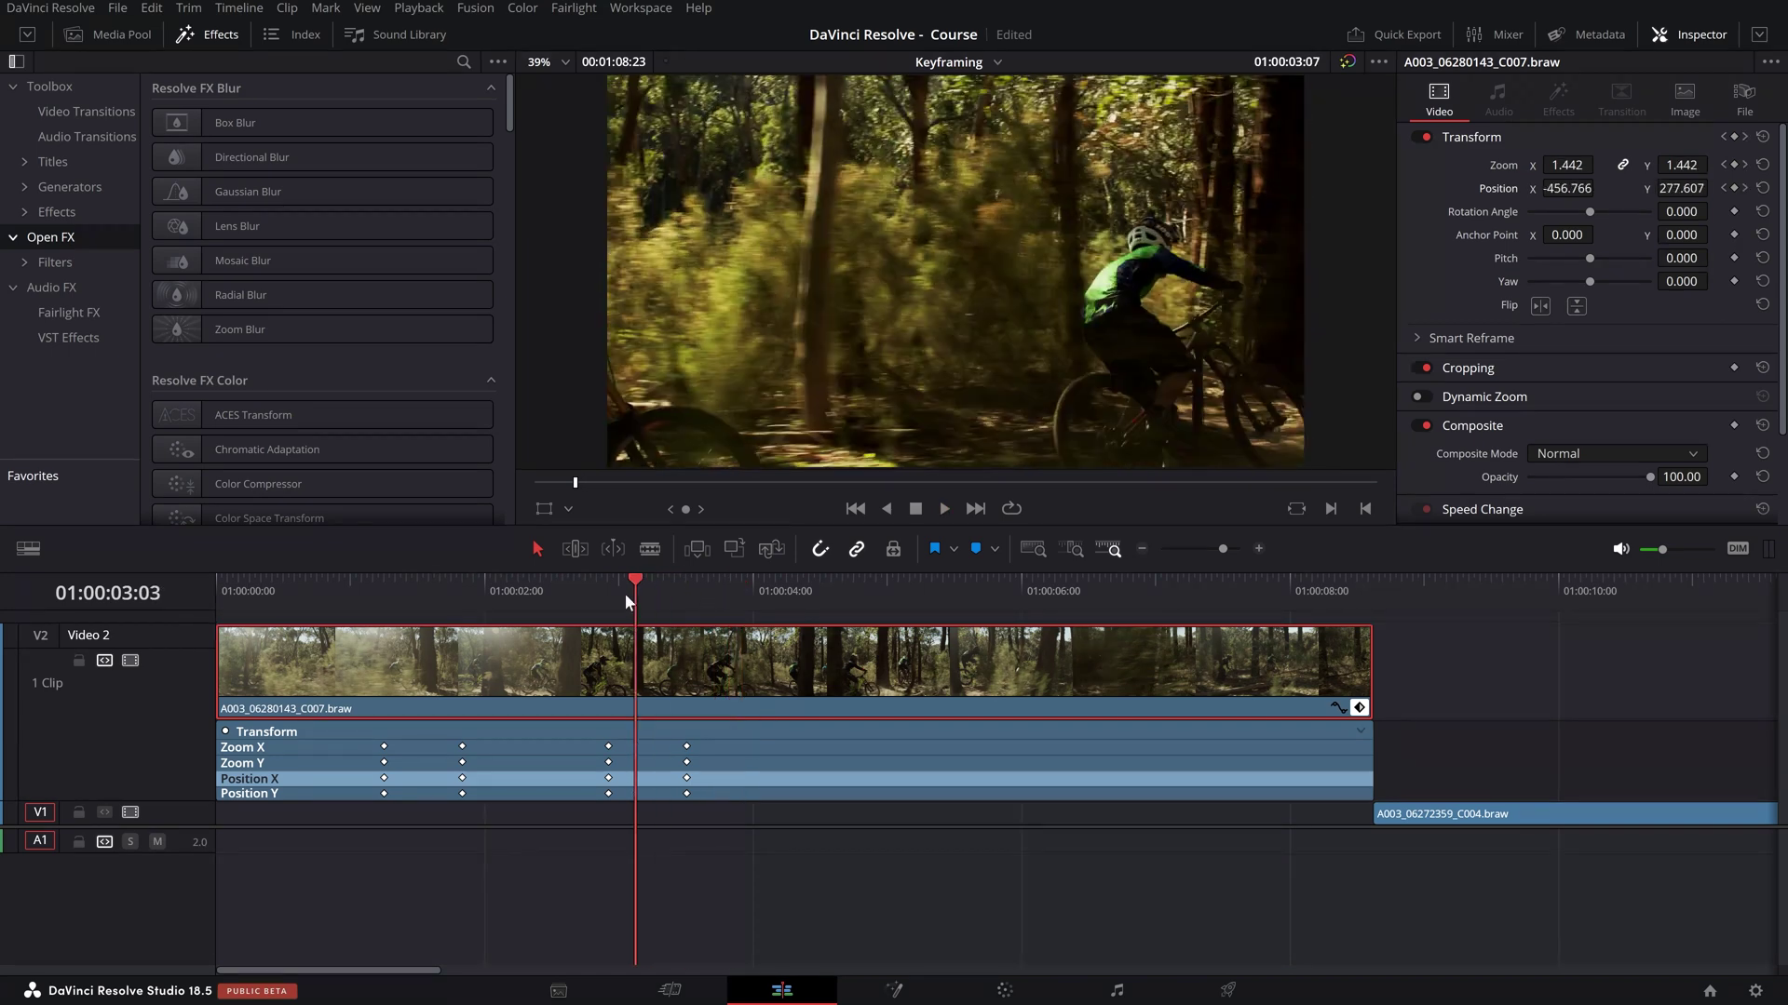
# - Speed up the zoom-in by moving its end keyframes for all Transform rows earlier to 01:00:01:15
pyautogui.moveTo(696, 602); pyautogui.dragTo(383, 598)
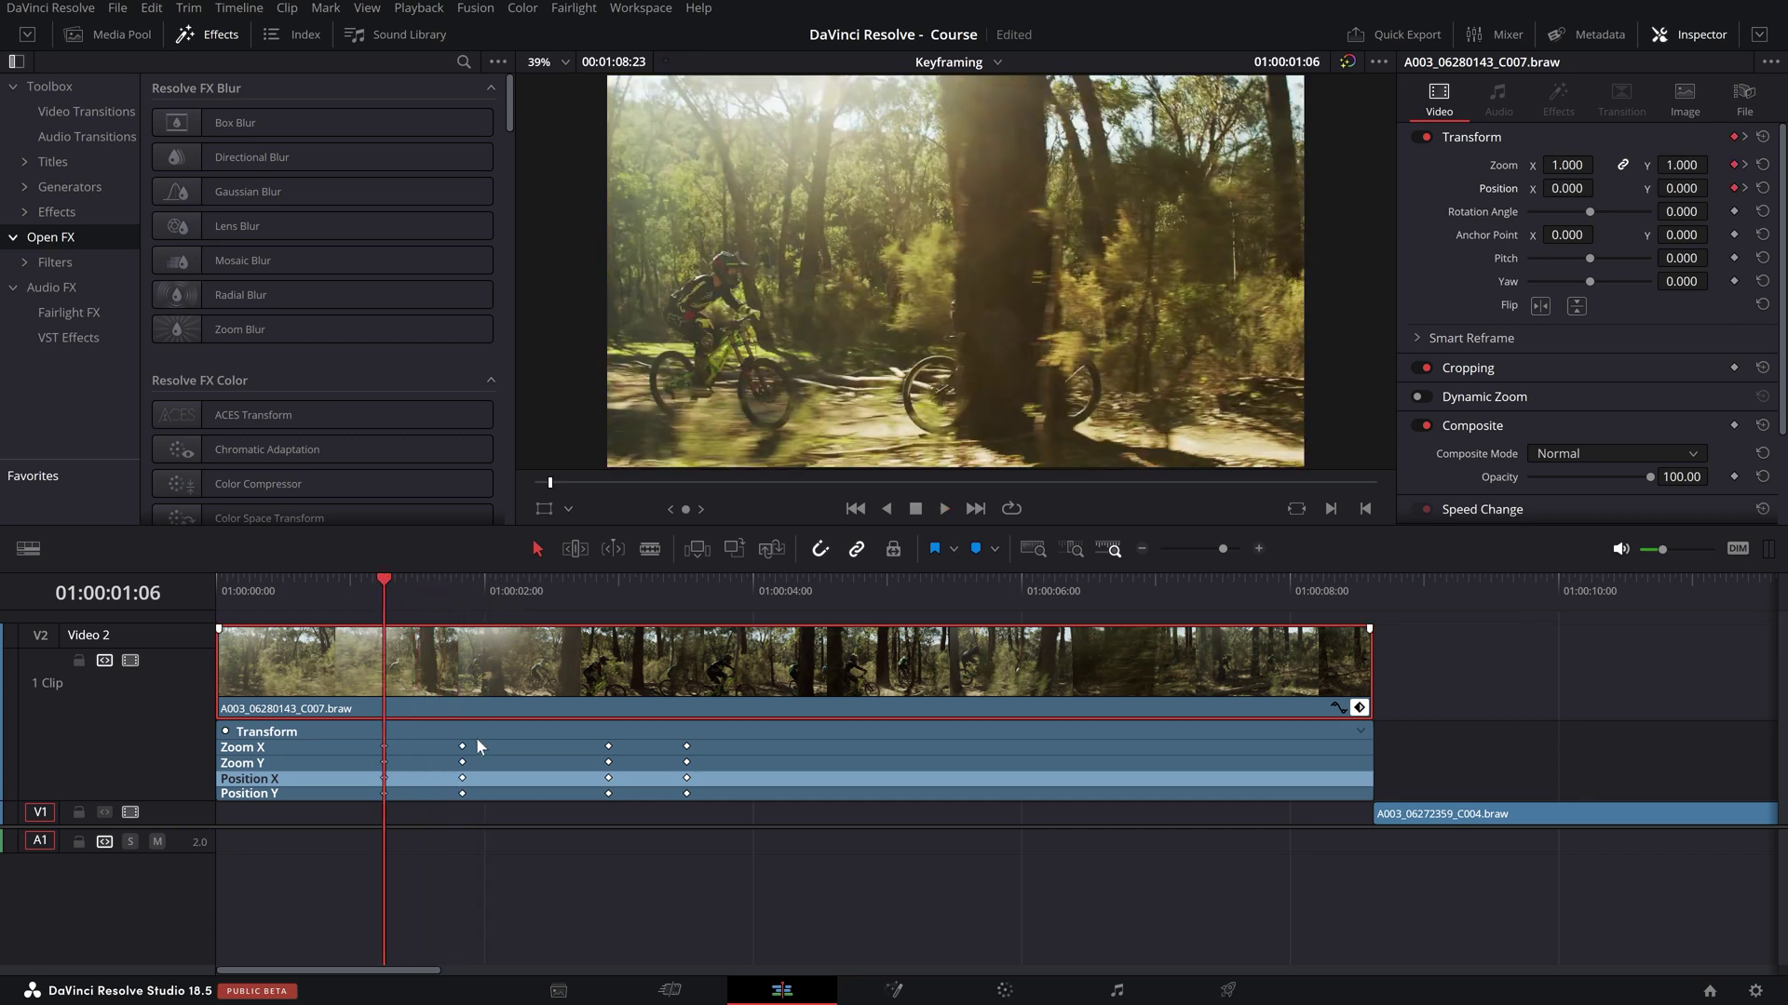
pyautogui.moveTo(486, 782); pyautogui.dragTo(434, 793)
pyautogui.click(504, 863)
# - Play back the faster zoom-in from its first keyframes and again from the start of the timeline
pyautogui.moveTo(408, 612)
pyautogui.mouseDown()
pyautogui.moveTo(415, 597)
pyautogui.moveTo(380, 596)
pyautogui.mouseUp()
pyautogui.press('space')
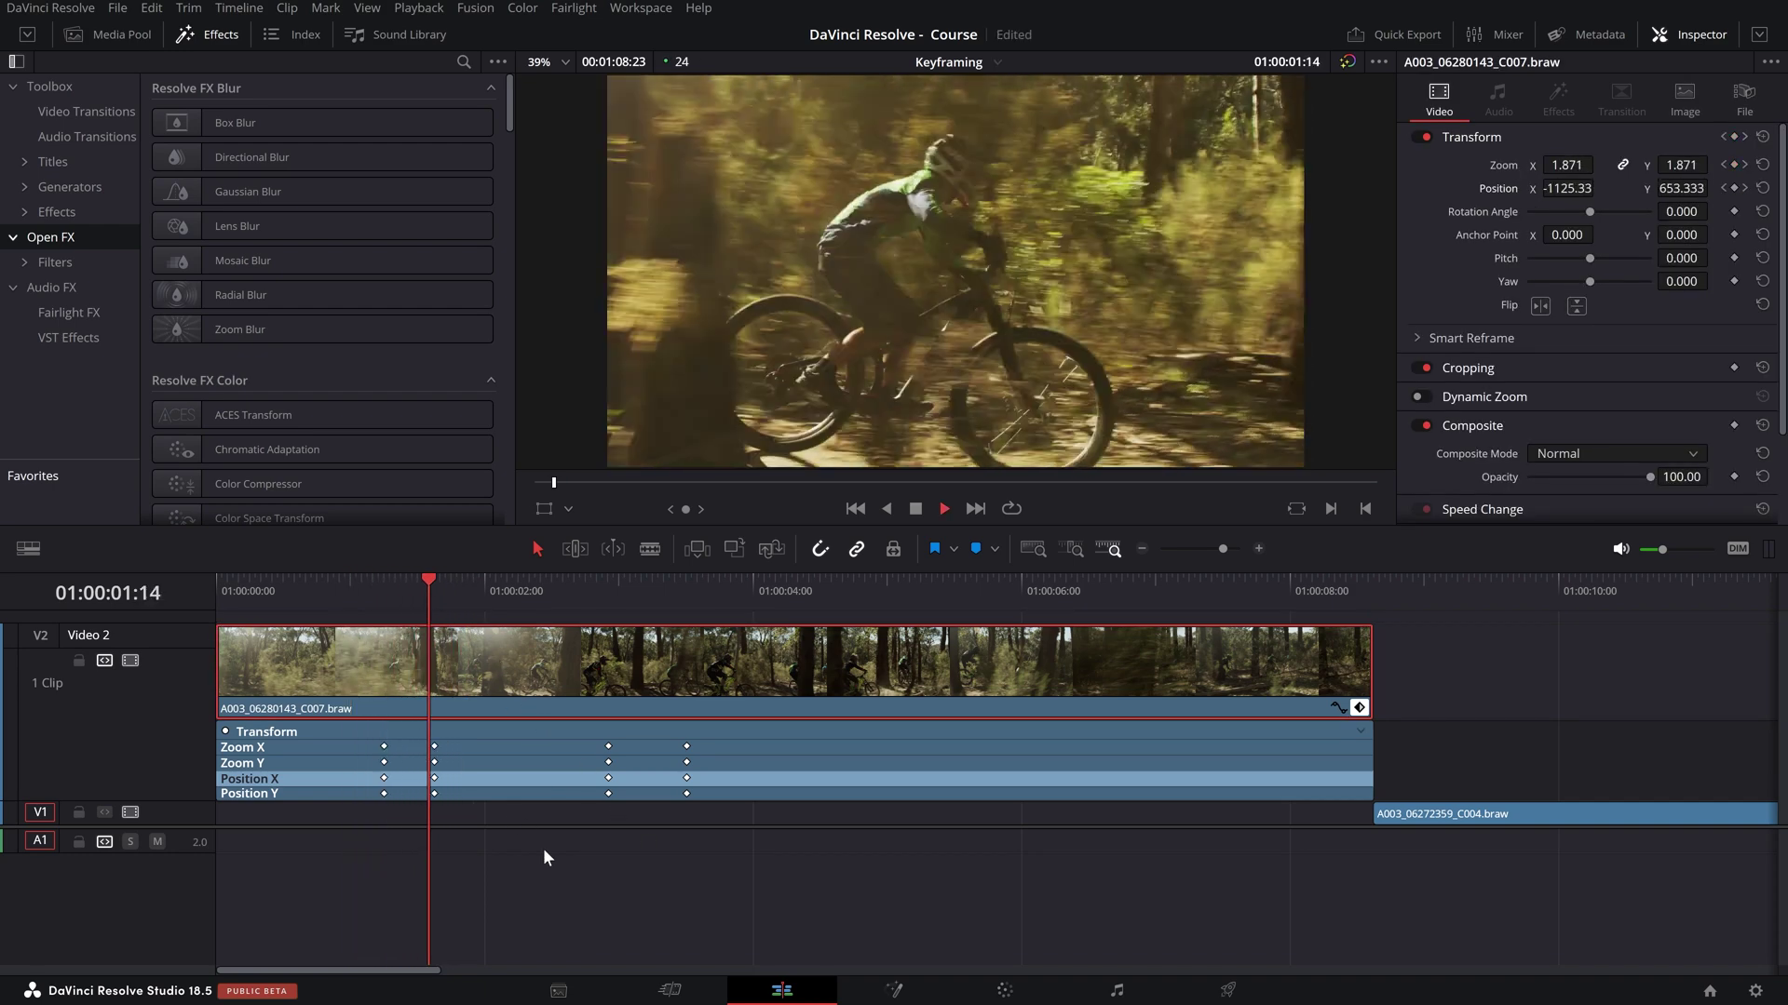
pyautogui.moveTo(447, 594); pyautogui.dragTo(190, 599)
pyautogui.press('space')
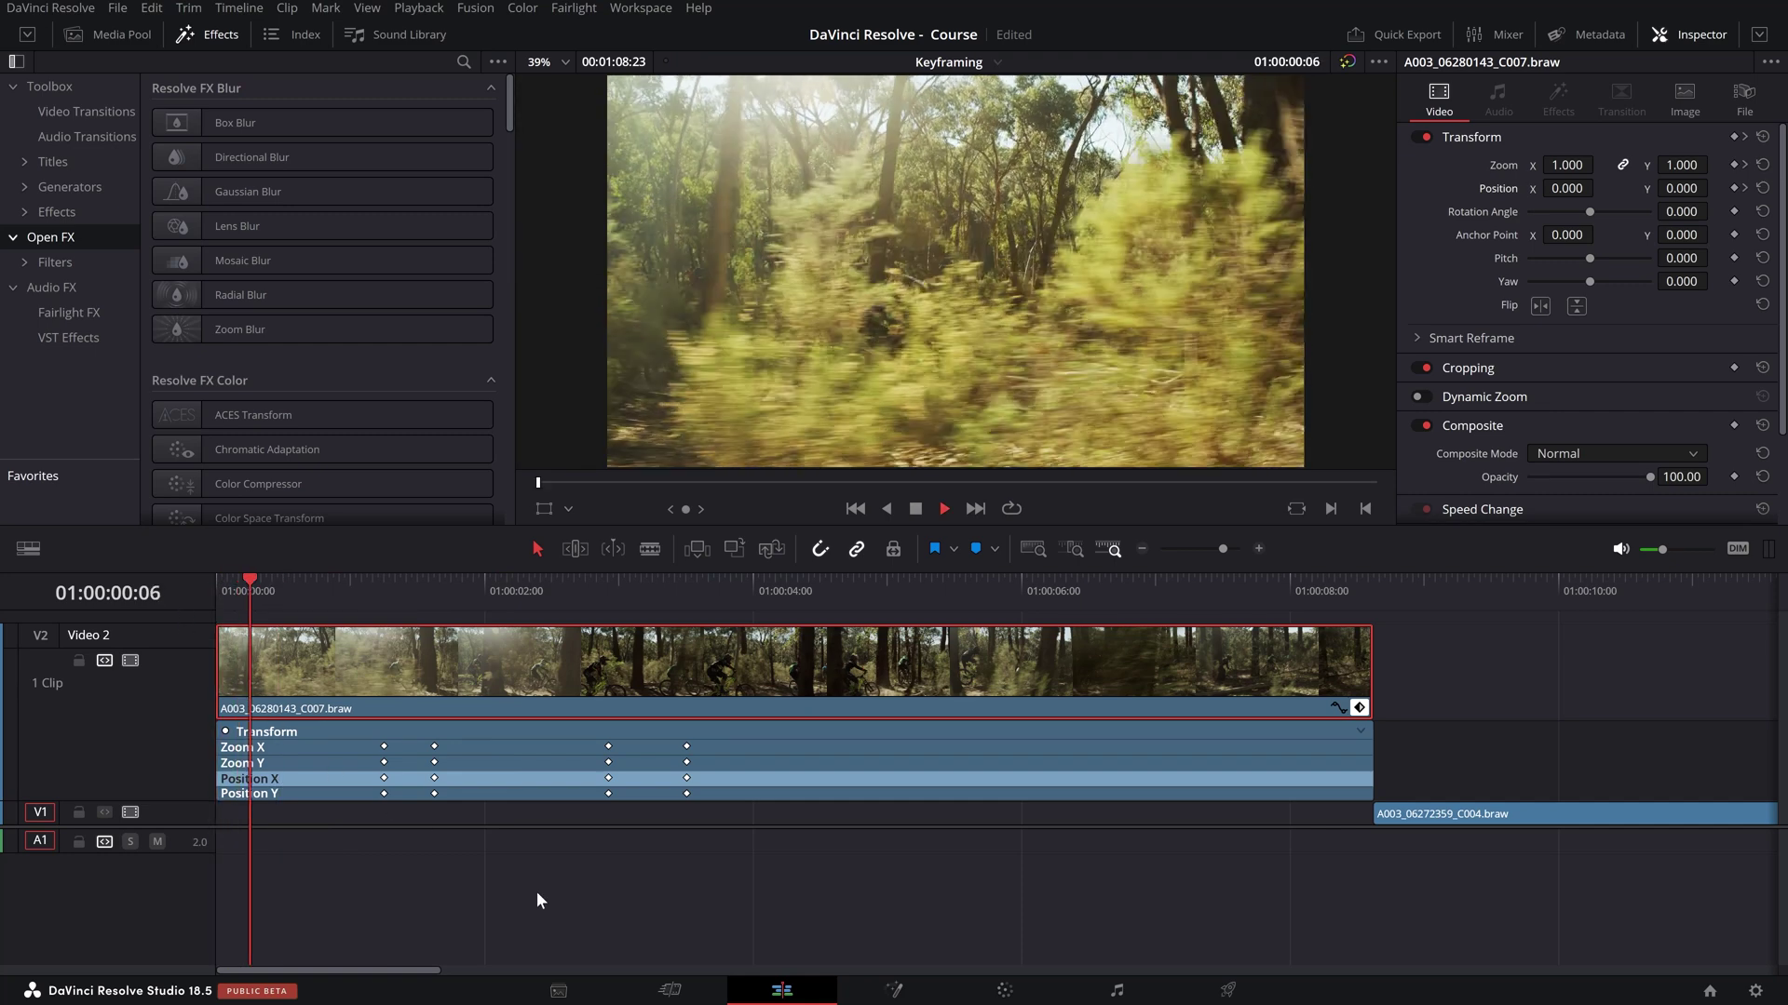
pyautogui.press('space')
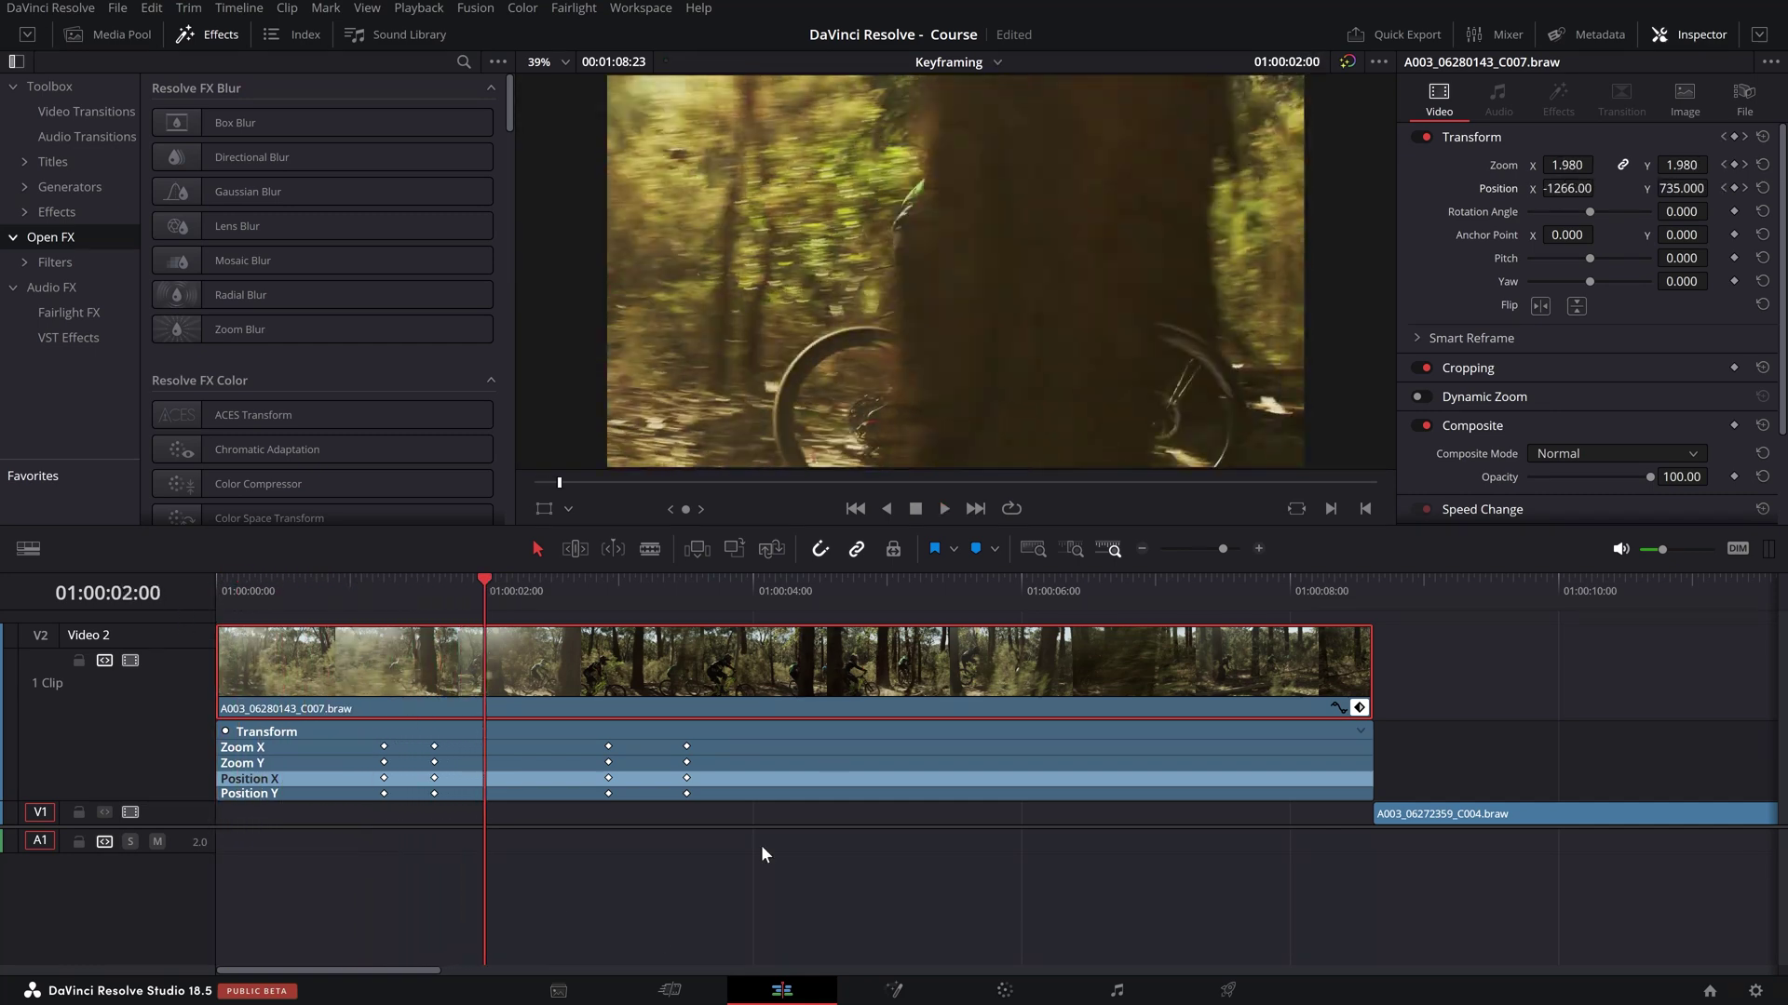
# - At the 01:00:01:15 keyframes, turn on the onscreen Transform controls and reduce the viewer scale to 19%
pyautogui.moveTo(457, 616); pyautogui.dragTo(424, 641)
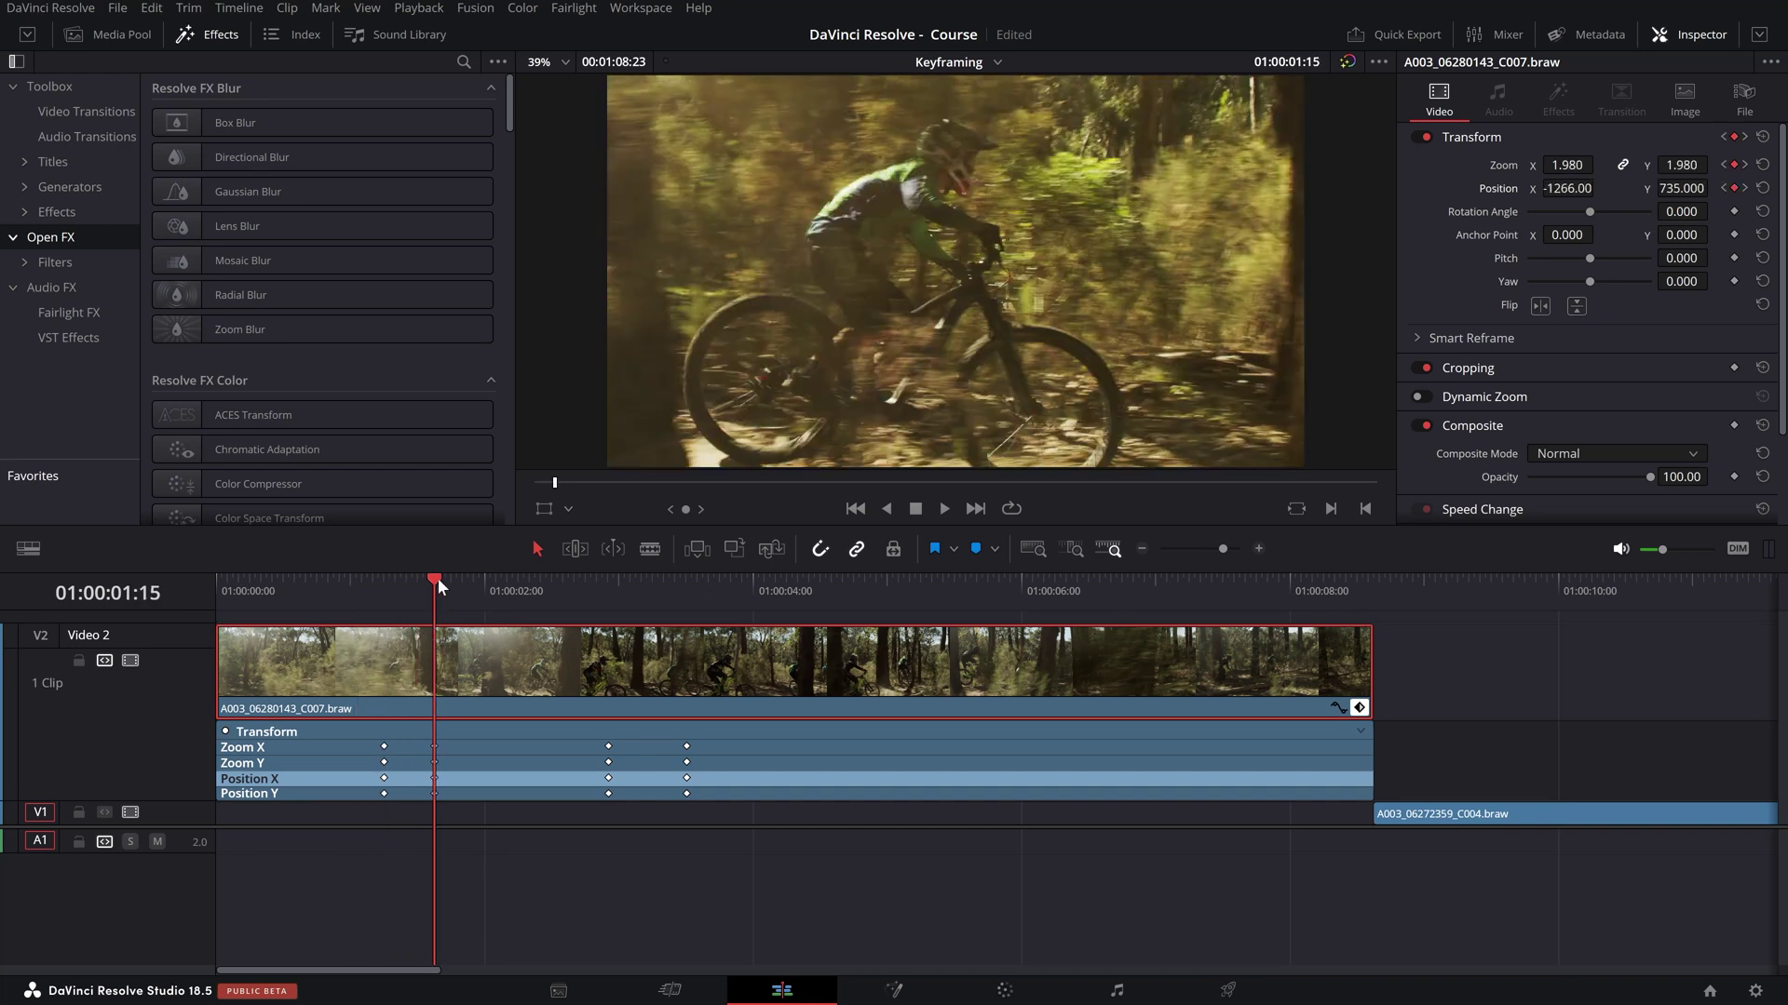
pyautogui.scroll(3, 298, 751)
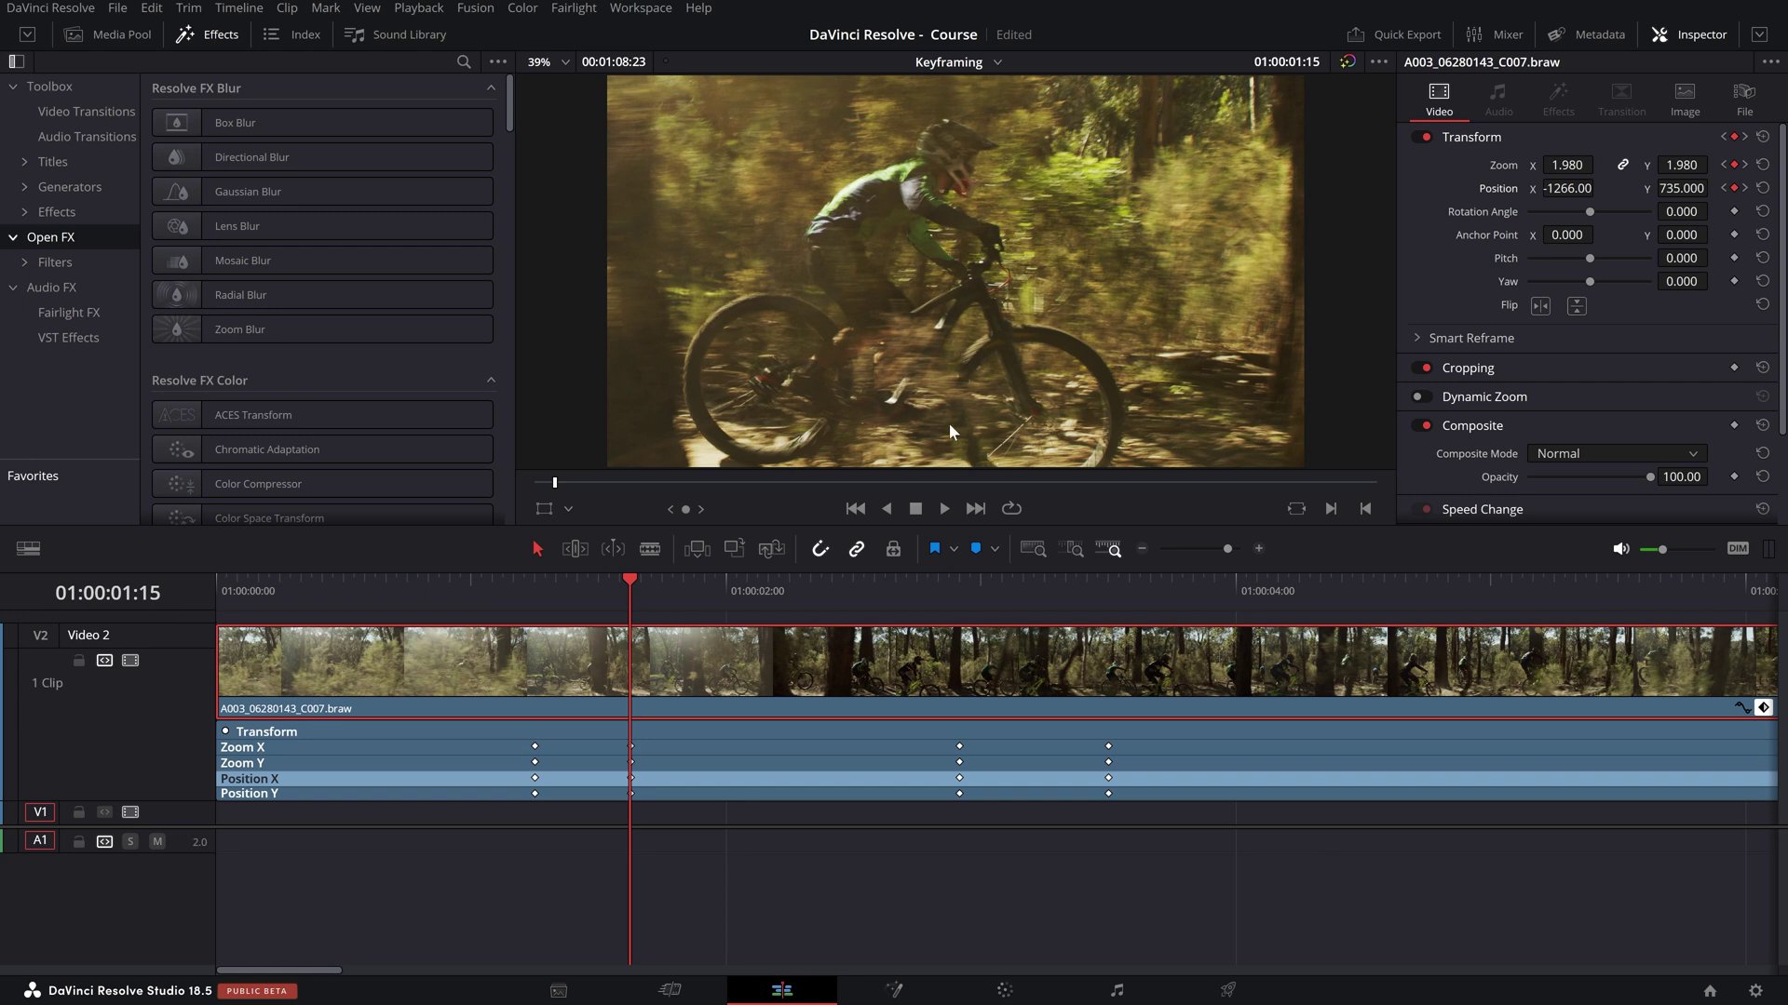
pyautogui.moveTo(596, 596); pyautogui.dragTo(616, 611)
pyautogui.click(544, 509)
pyautogui.scroll(-3, 832, 342)
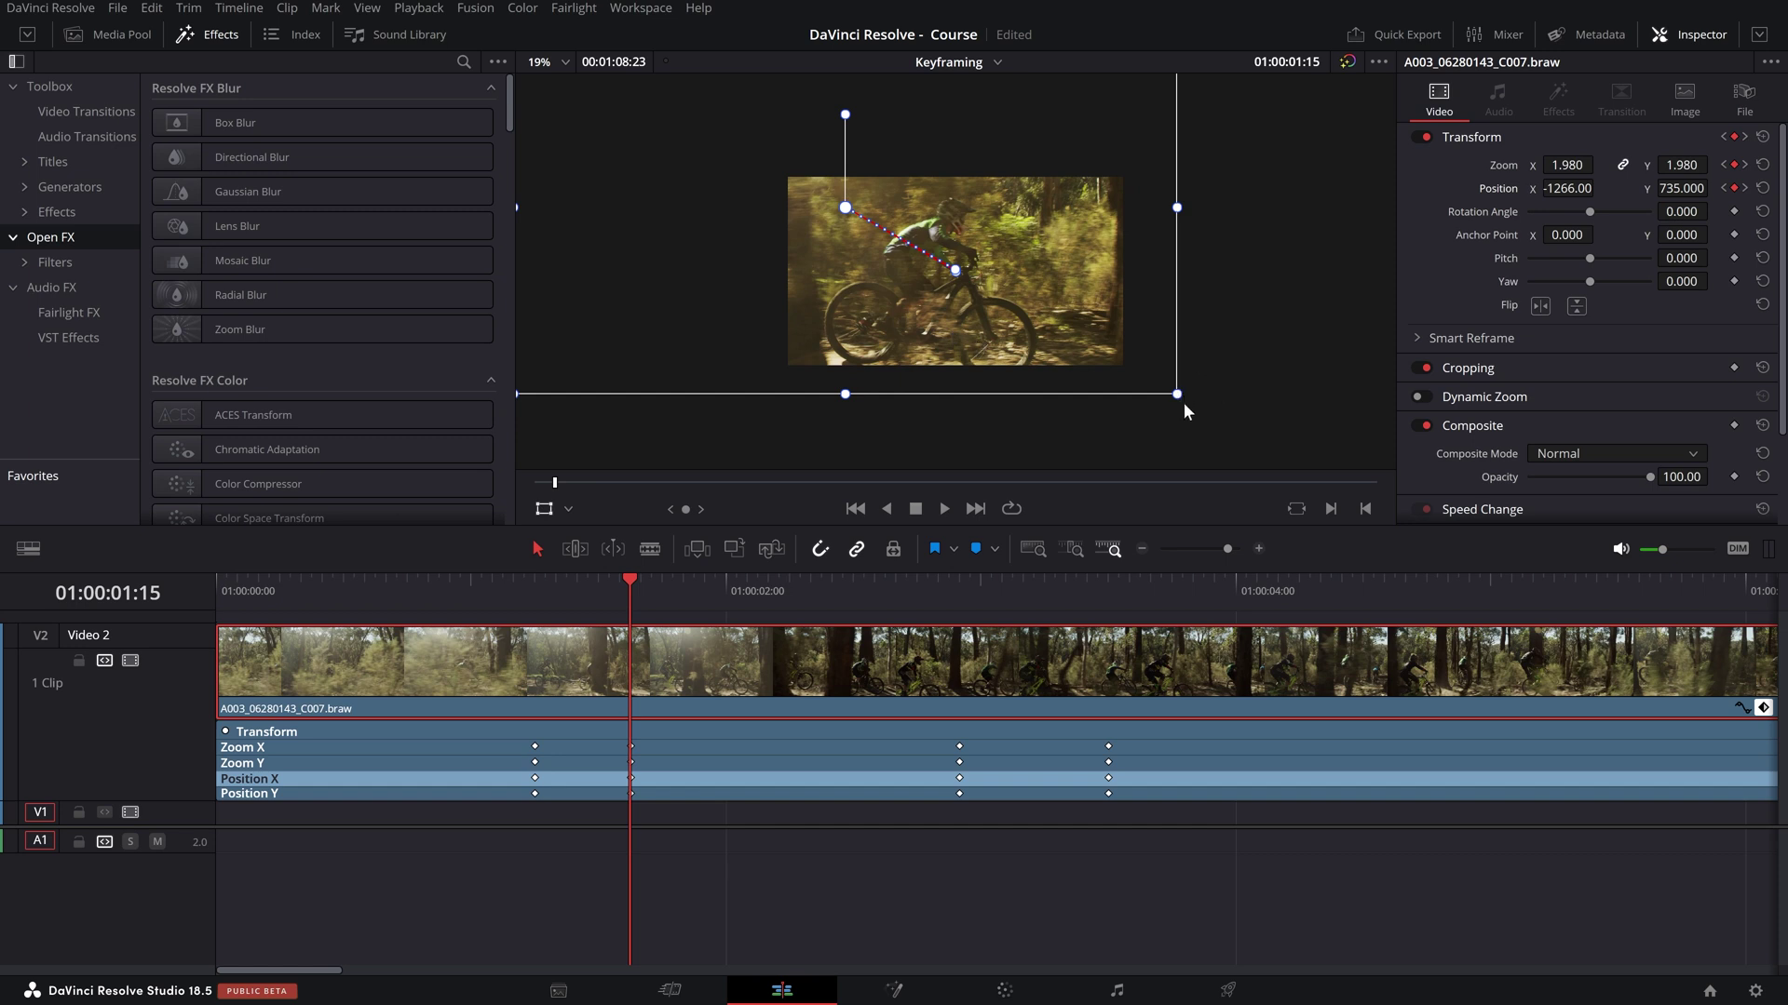
# - Scale the clip onscreen at 01:00:01:15 to Zoom 1.277 and move it to Position X -492.175, Y 228.311
pyautogui.moveTo(1177, 394); pyautogui.dragTo(1120, 334)
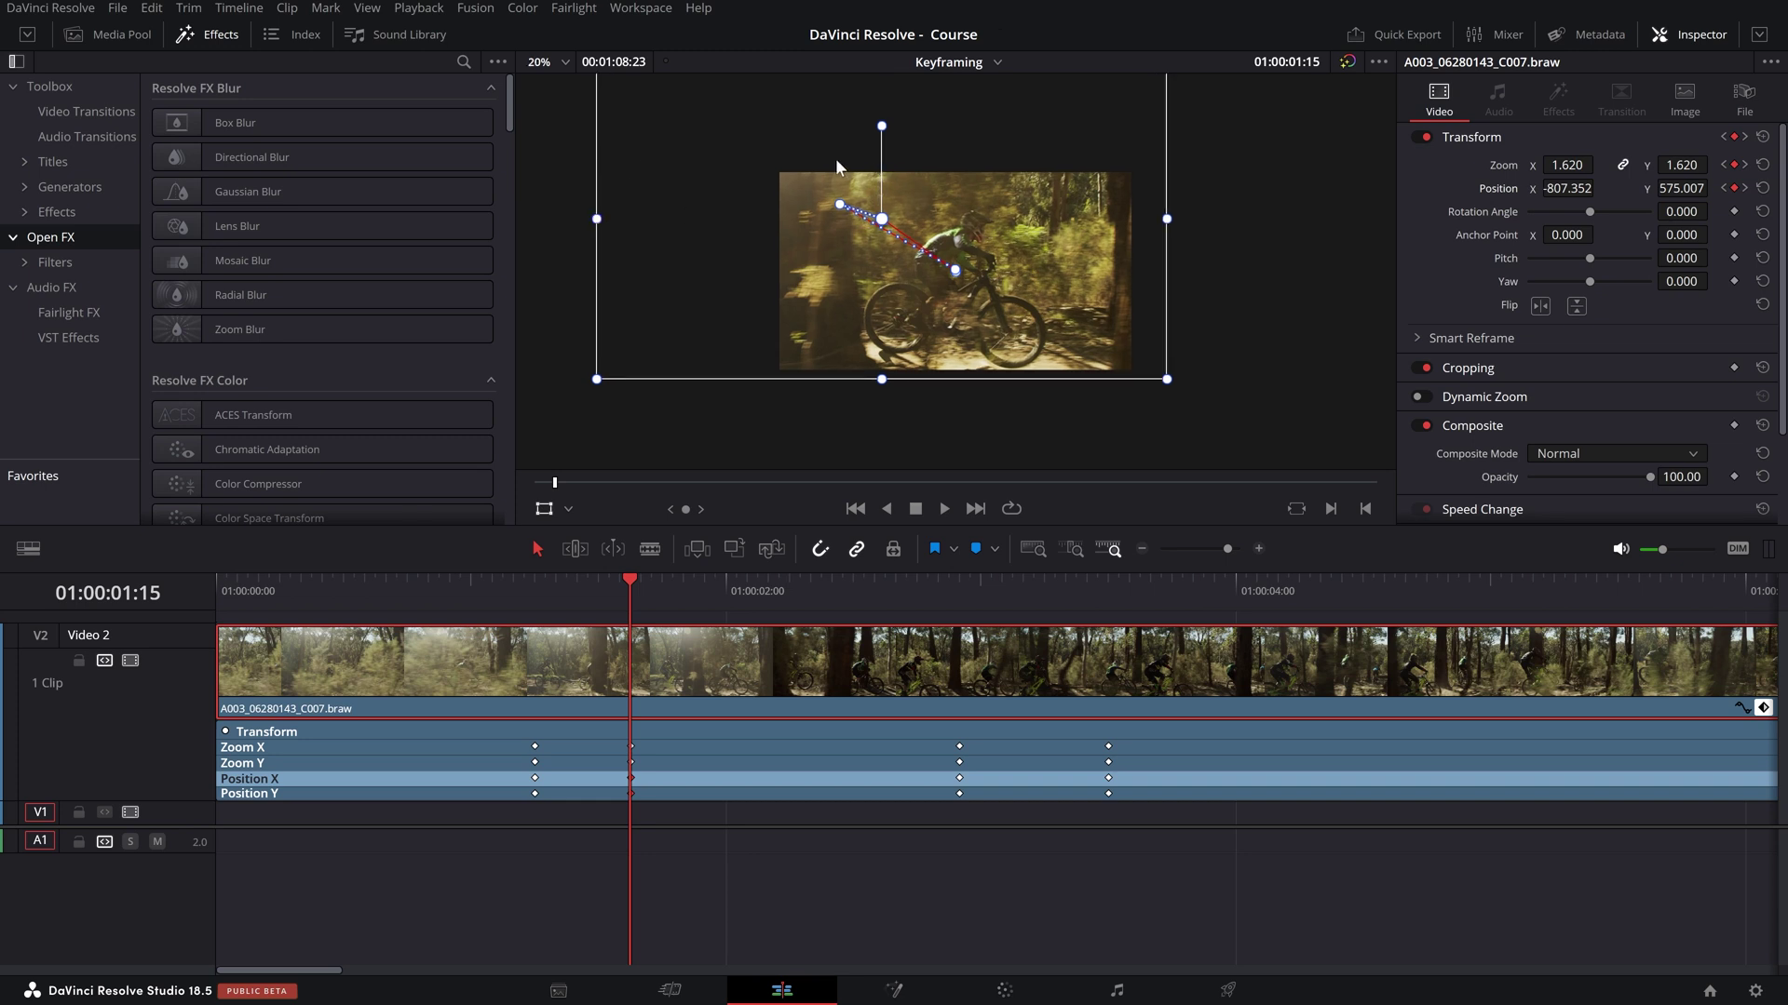
pyautogui.scroll(-2, 836, 159)
pyautogui.moveTo(729, 132); pyautogui.dragTo(801, 186)
pyautogui.moveTo(969, 244); pyautogui.dragTo(959, 239)
pyautogui.moveTo(1071, 342); pyautogui.dragTo(1077, 346)
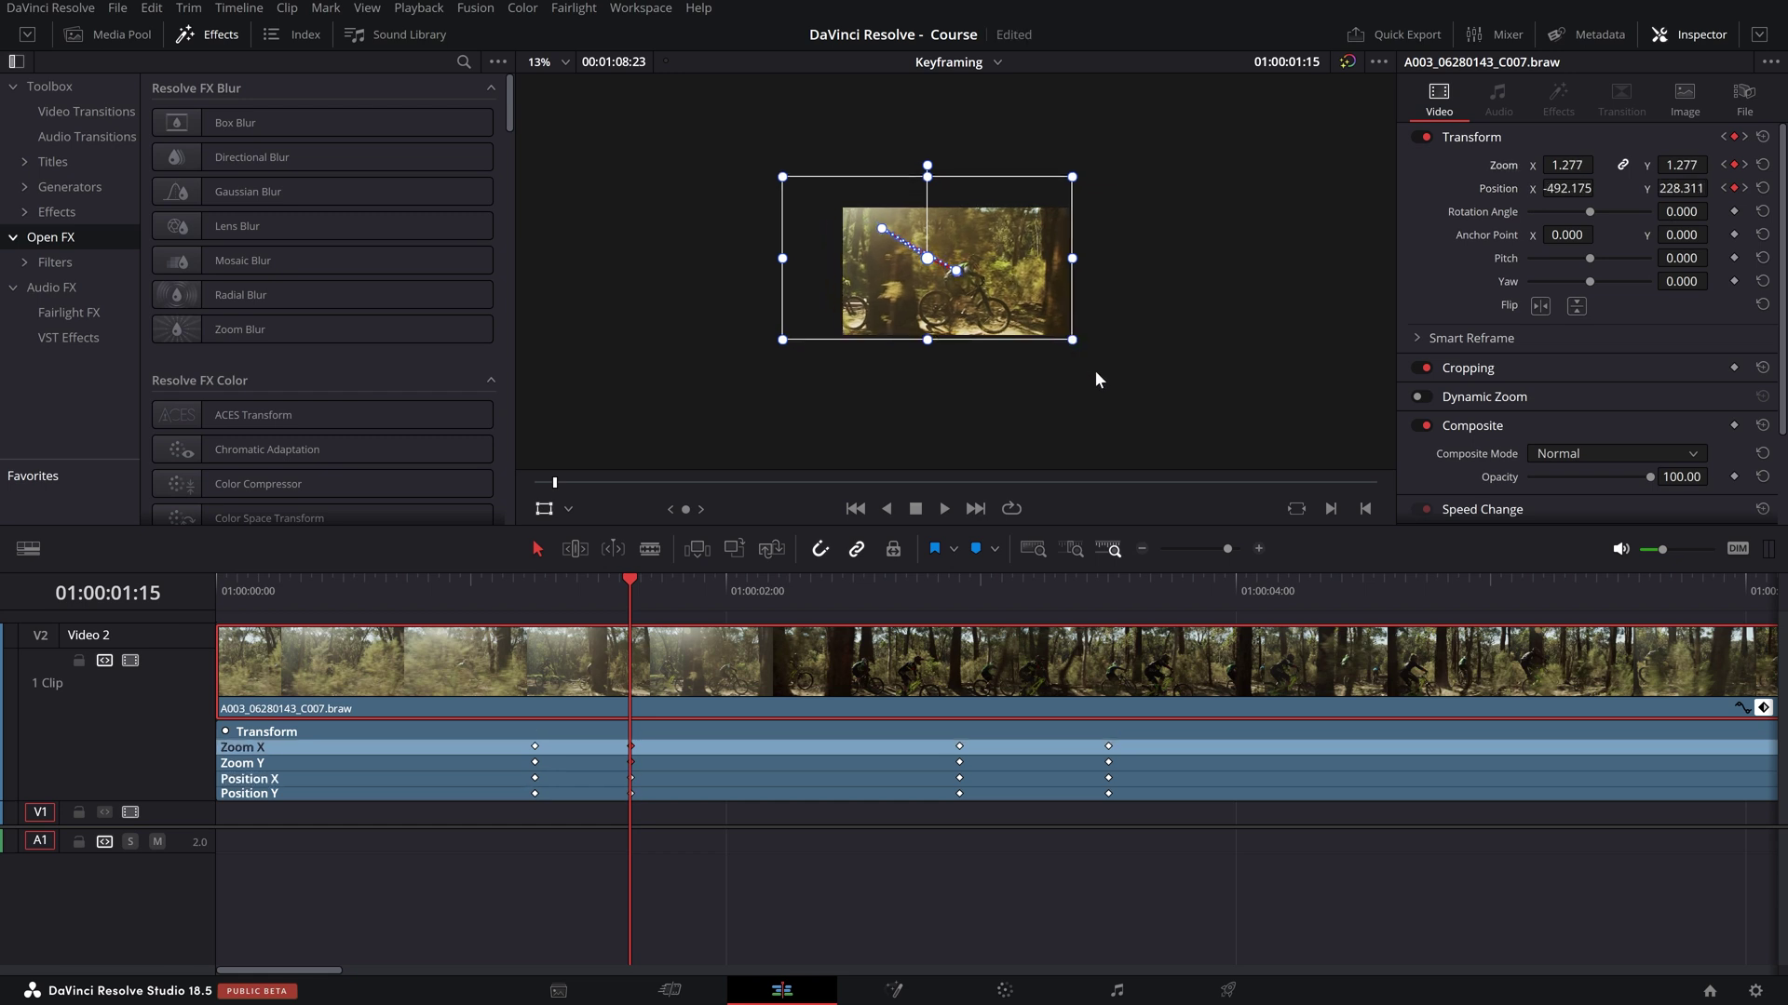
# - Scale the viewer back to Fit and play the animation from 01:00:01:02
pyautogui.click(542, 65)
pyautogui.click(651, 87)
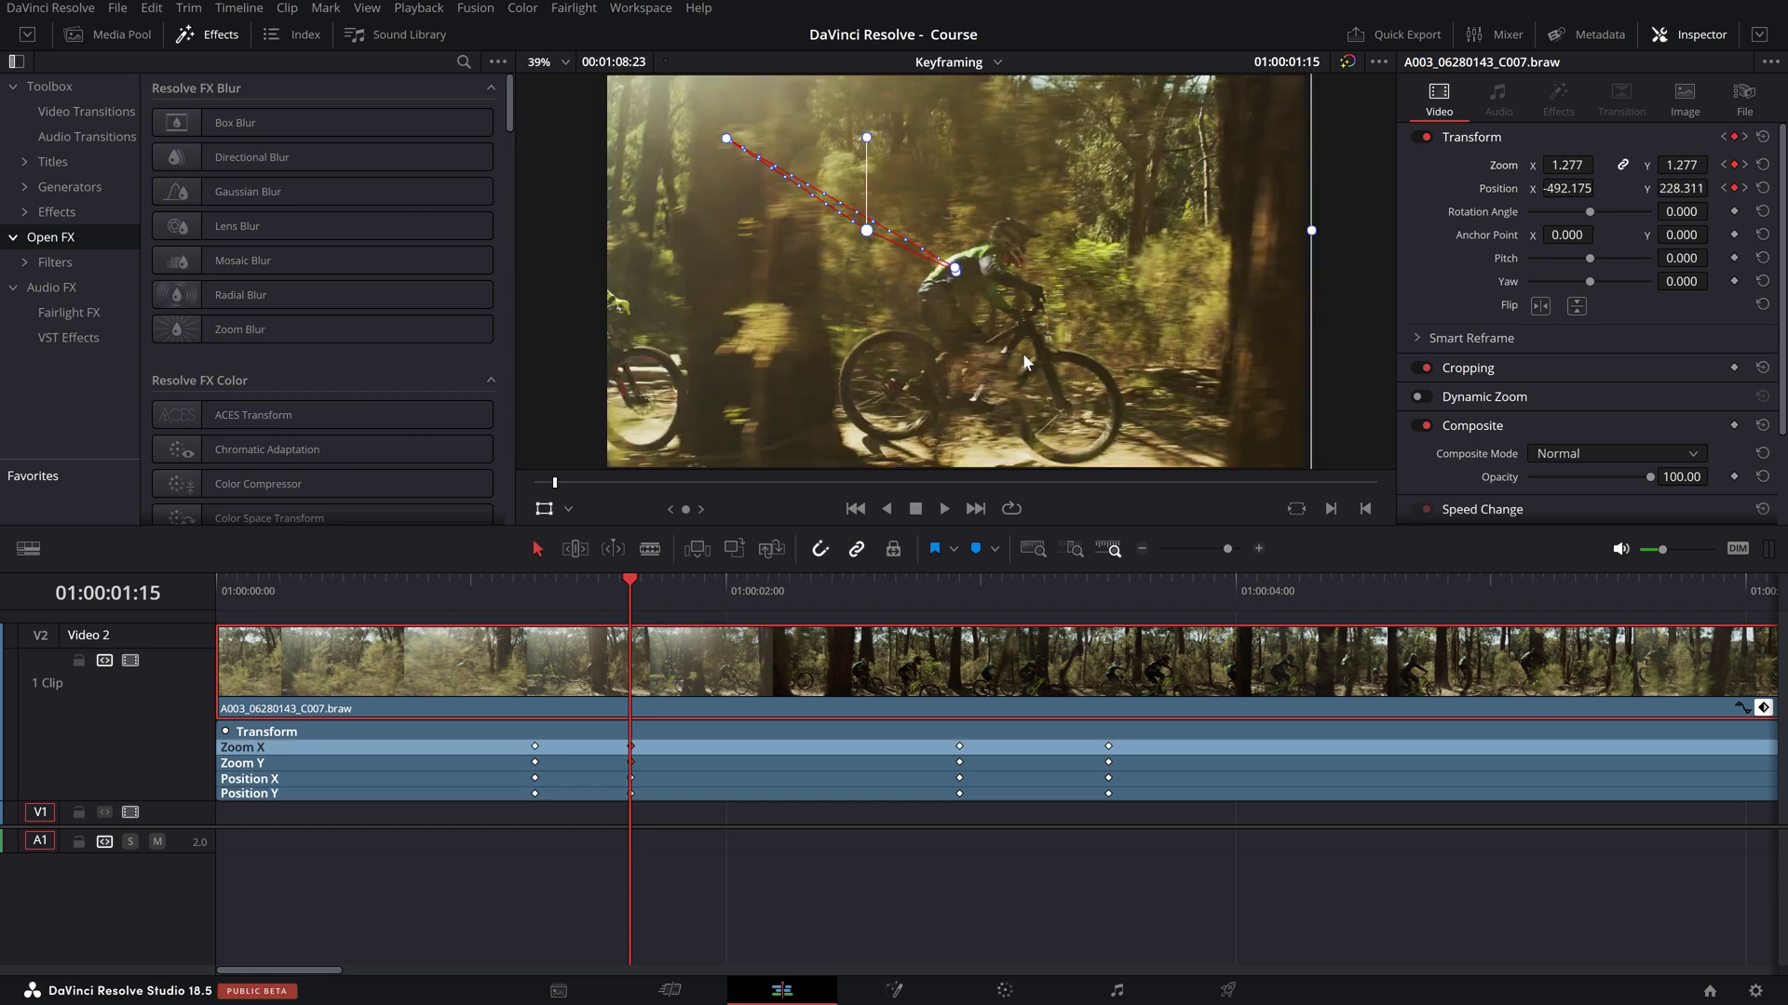
pyautogui.moveTo(596, 570); pyautogui.dragTo(494, 577)
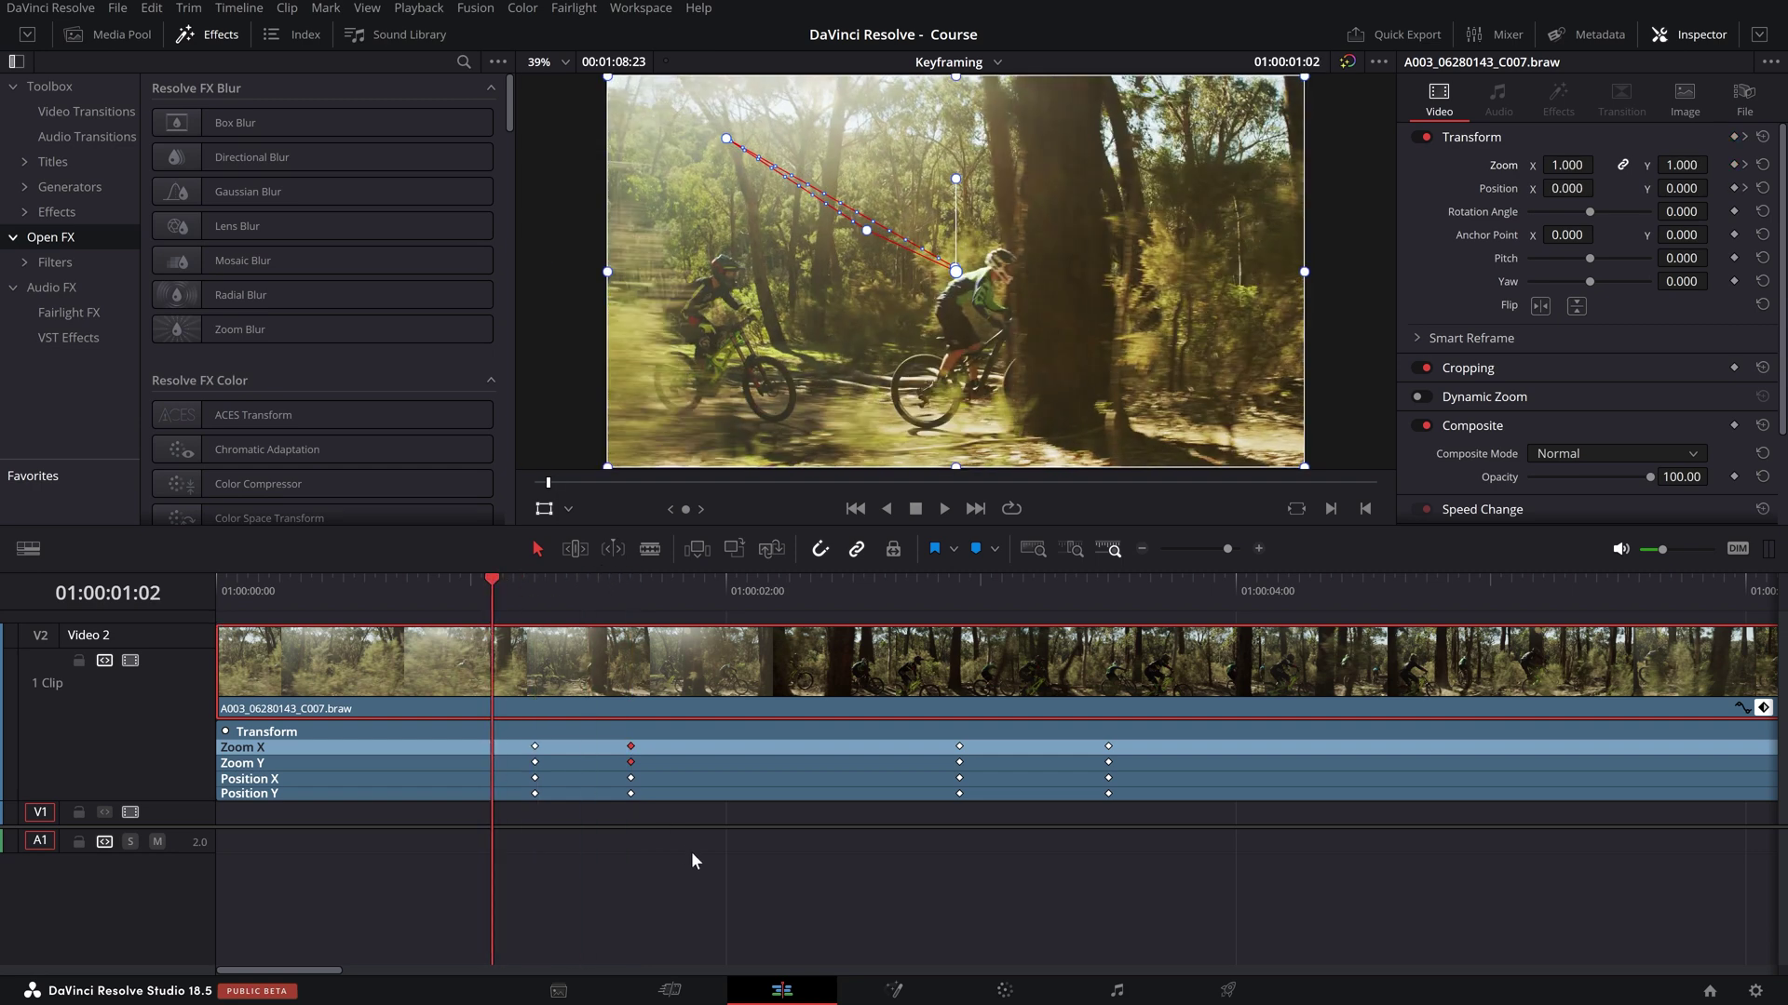
pyautogui.click(710, 870)
pyautogui.press('space')
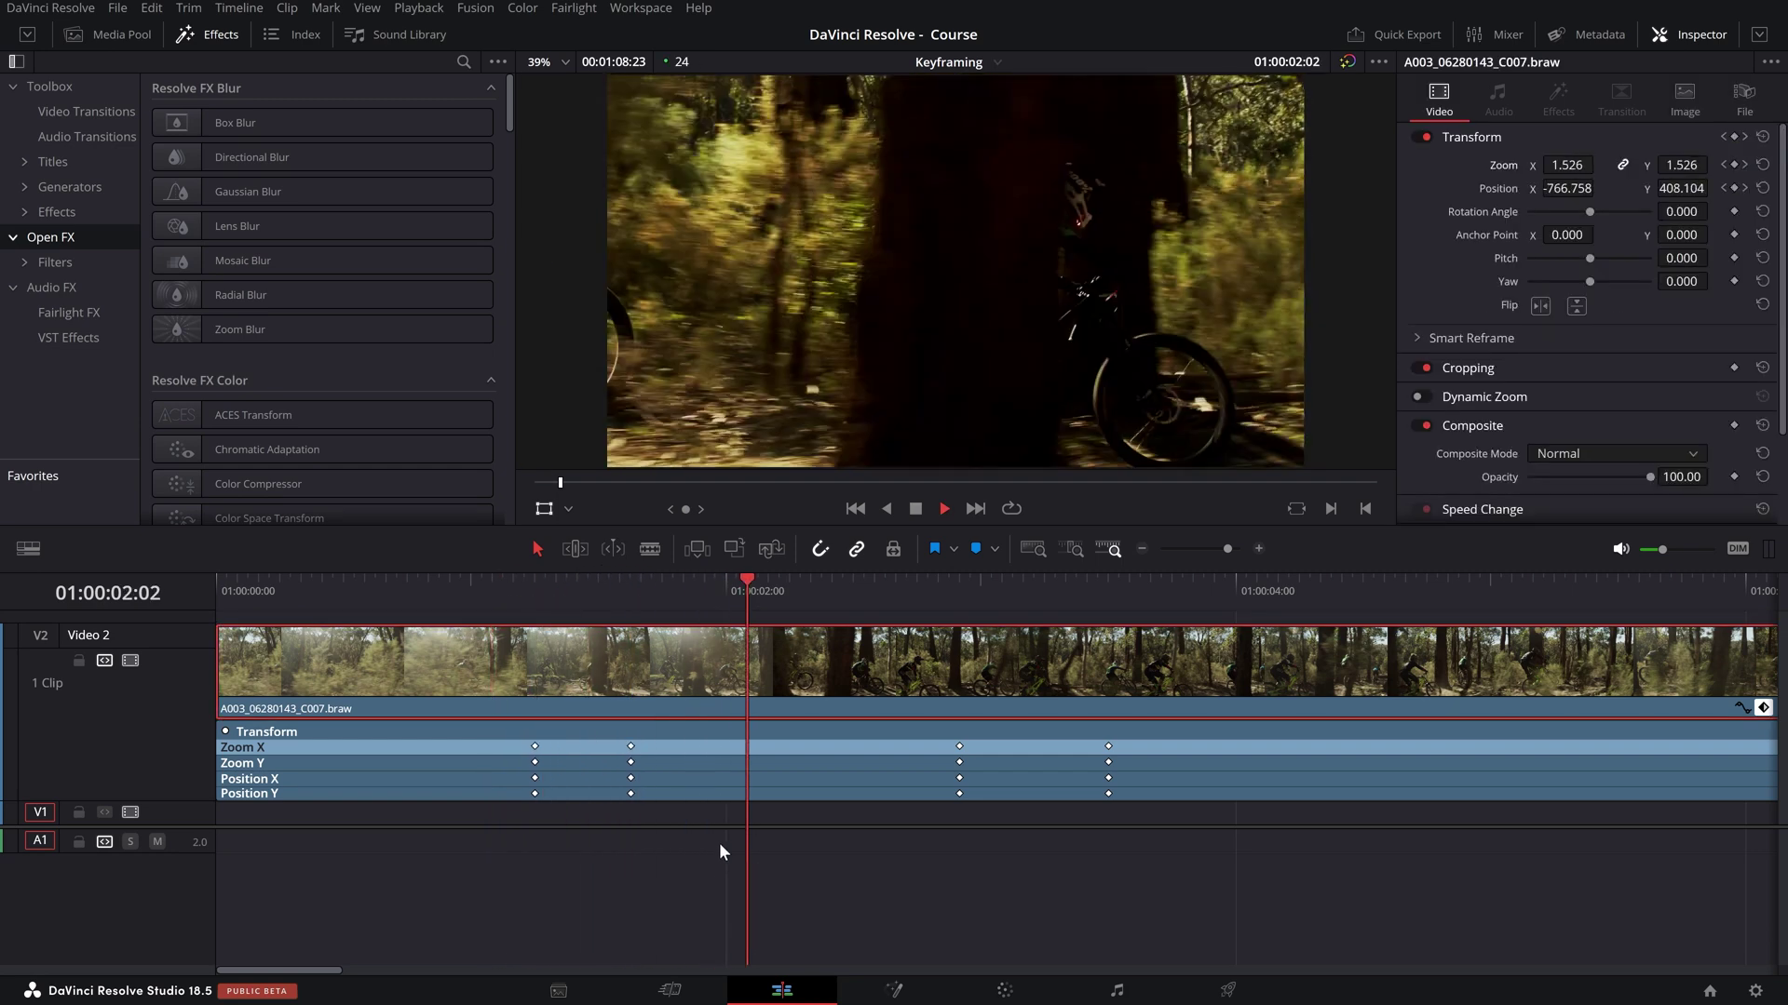
# - Replay the zoom-in from just before it starts and again from its first keyframes at 01:00:01:06
pyautogui.click(494, 573)
pyautogui.press('space')
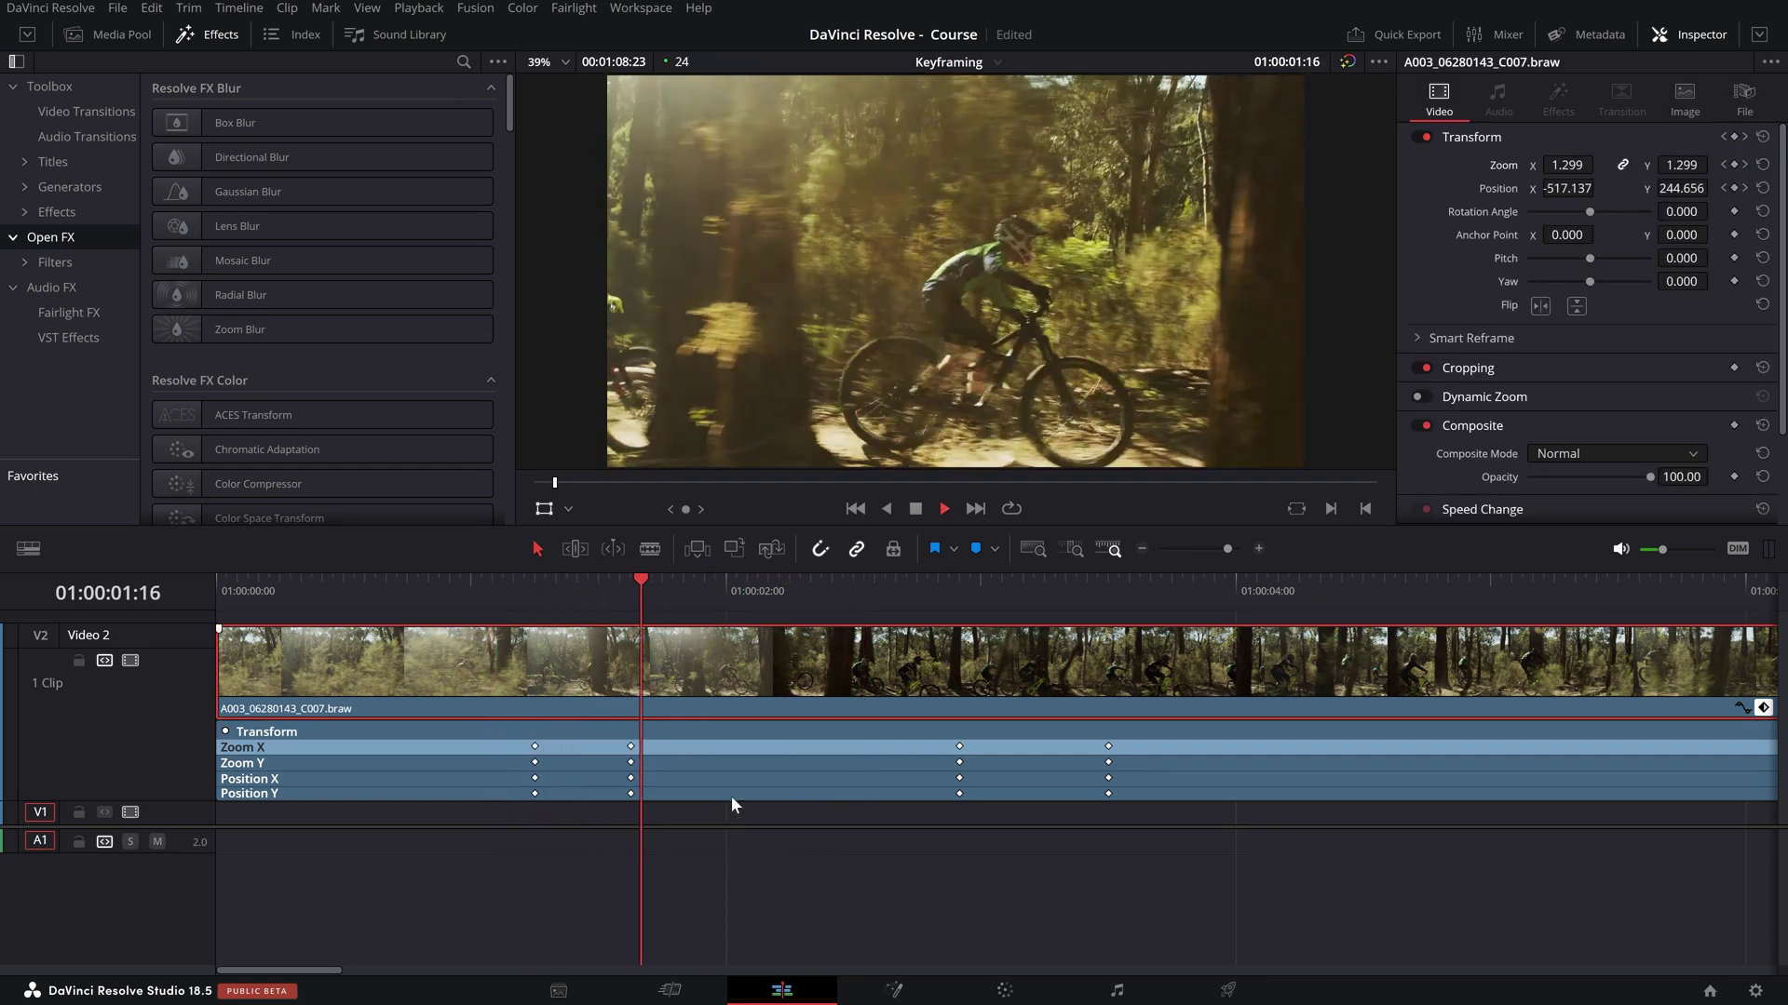
pyautogui.press('space')
pyautogui.moveTo(555, 589)
pyautogui.mouseDown()
pyautogui.moveTo(627, 596)
pyautogui.moveTo(534, 595)
pyautogui.mouseUp()
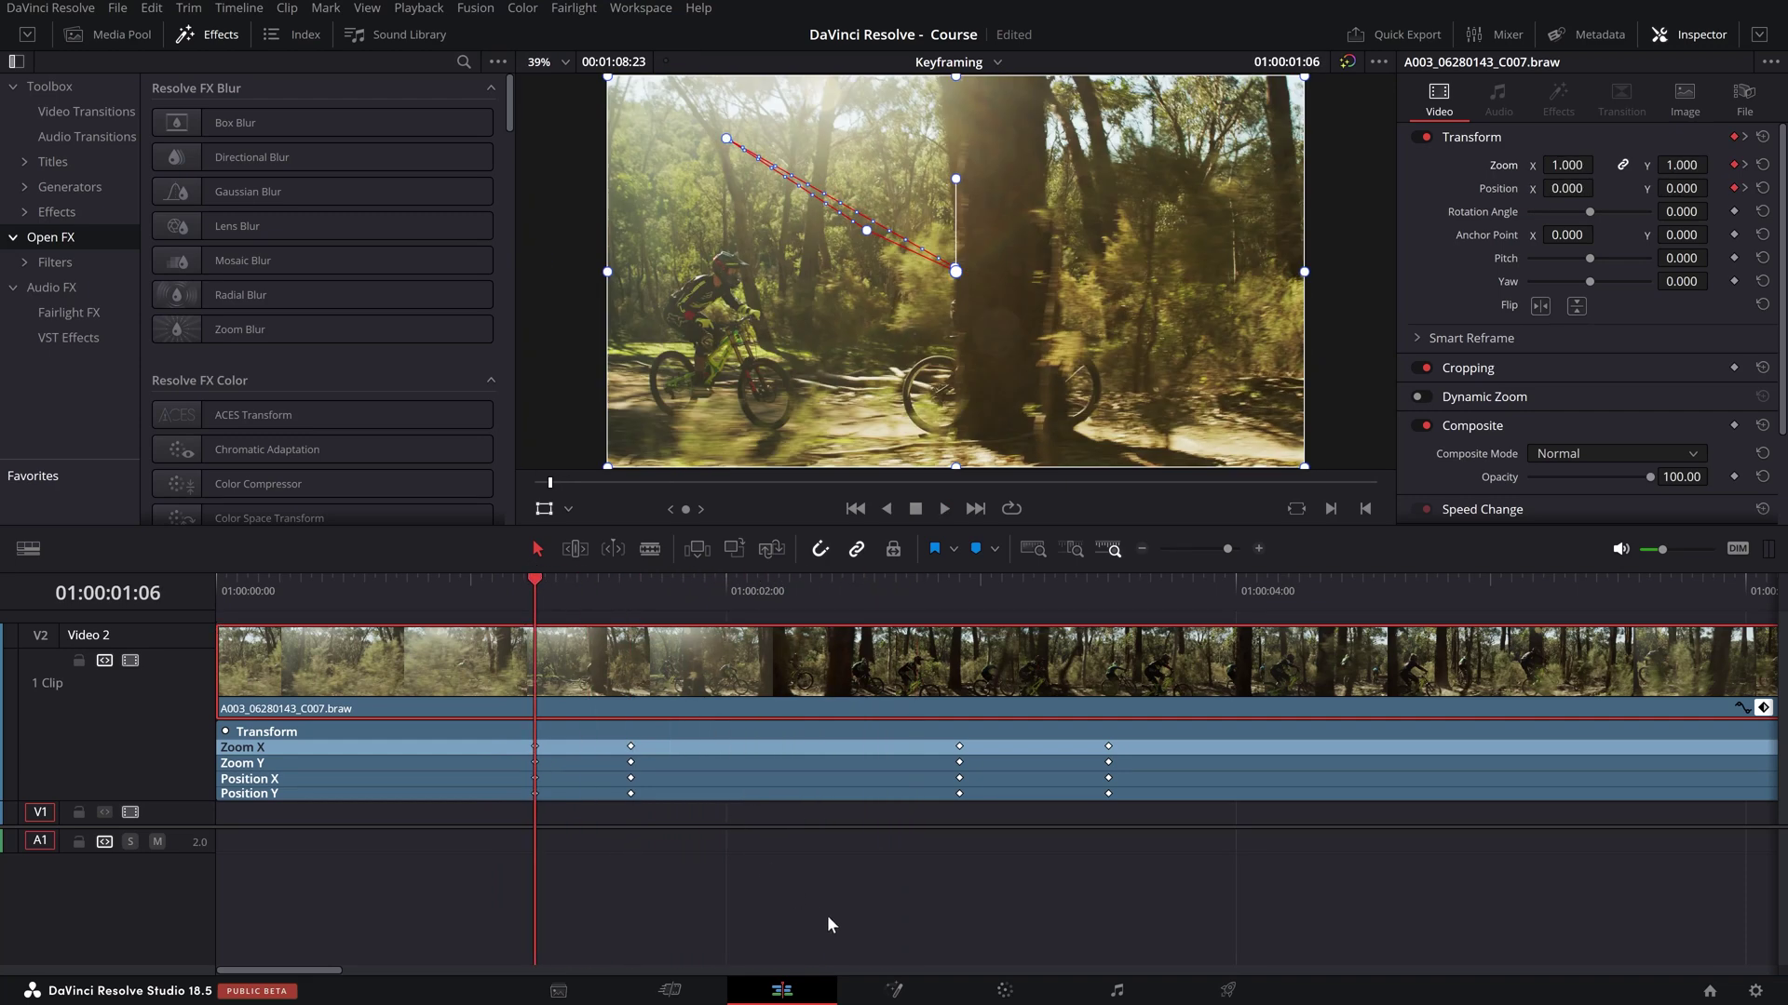
pyautogui.press('space')
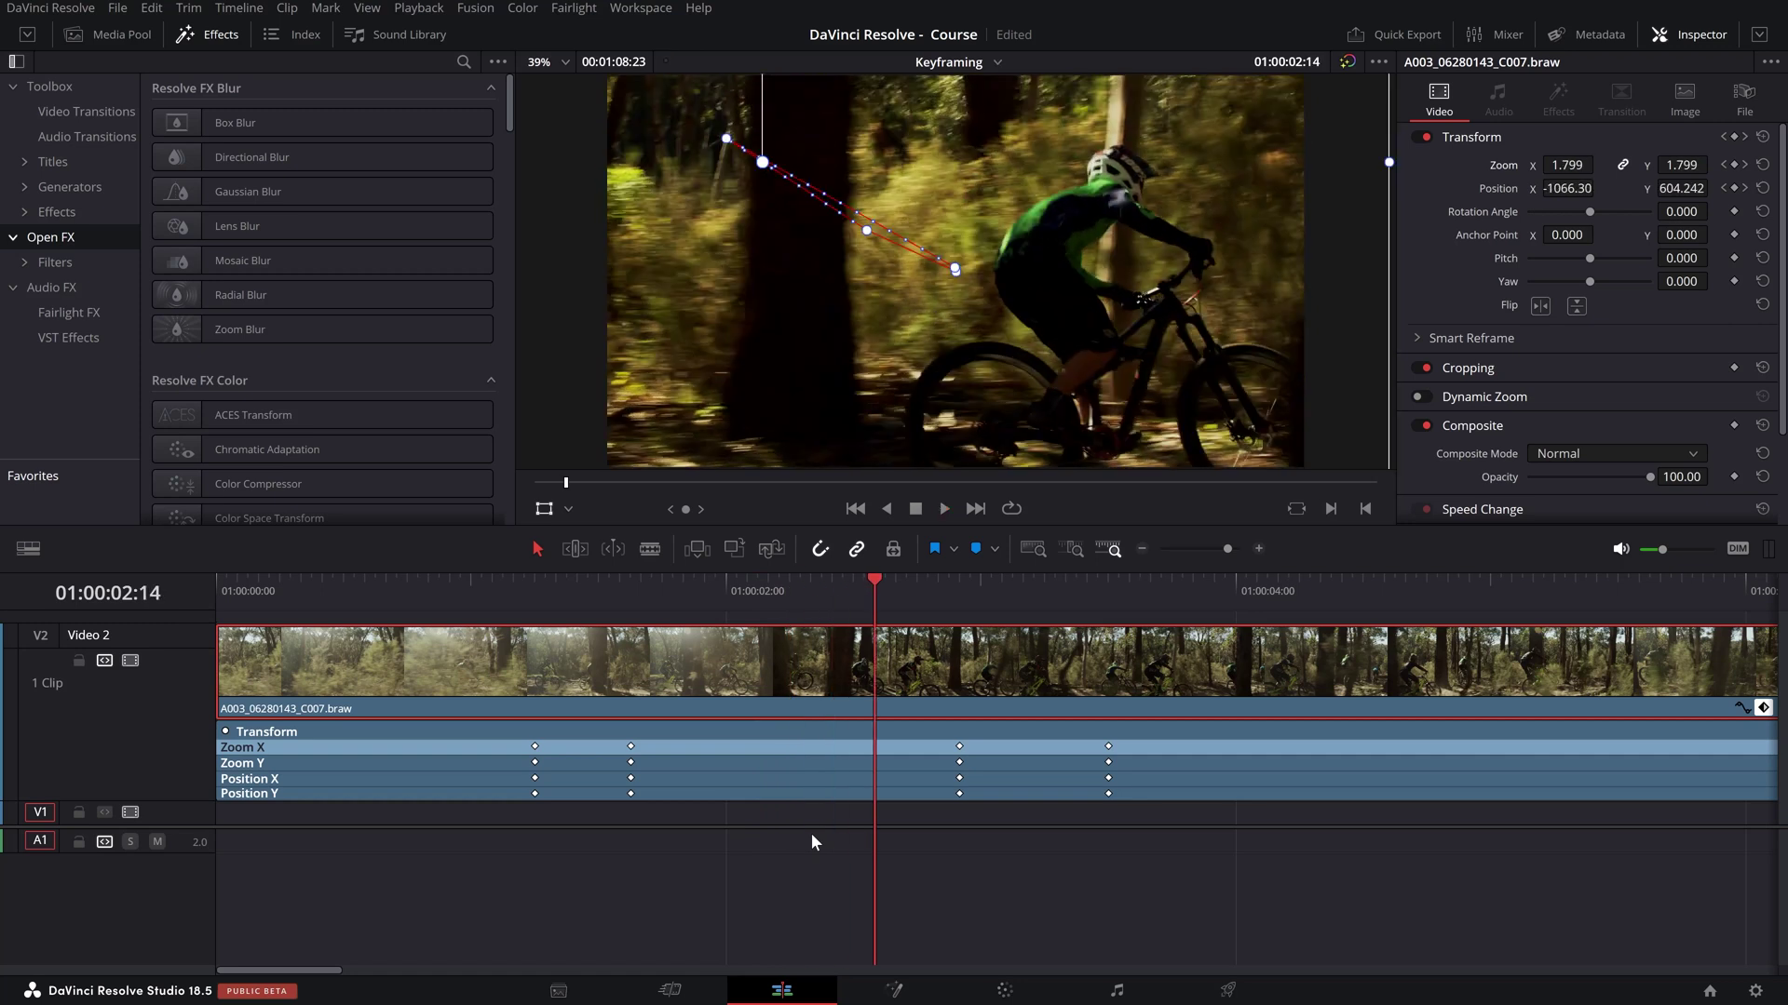
# - Deselect the clip and play the animation from the start of the timeline, stopping at 01:00:01:14
pyautogui.click(811, 835)
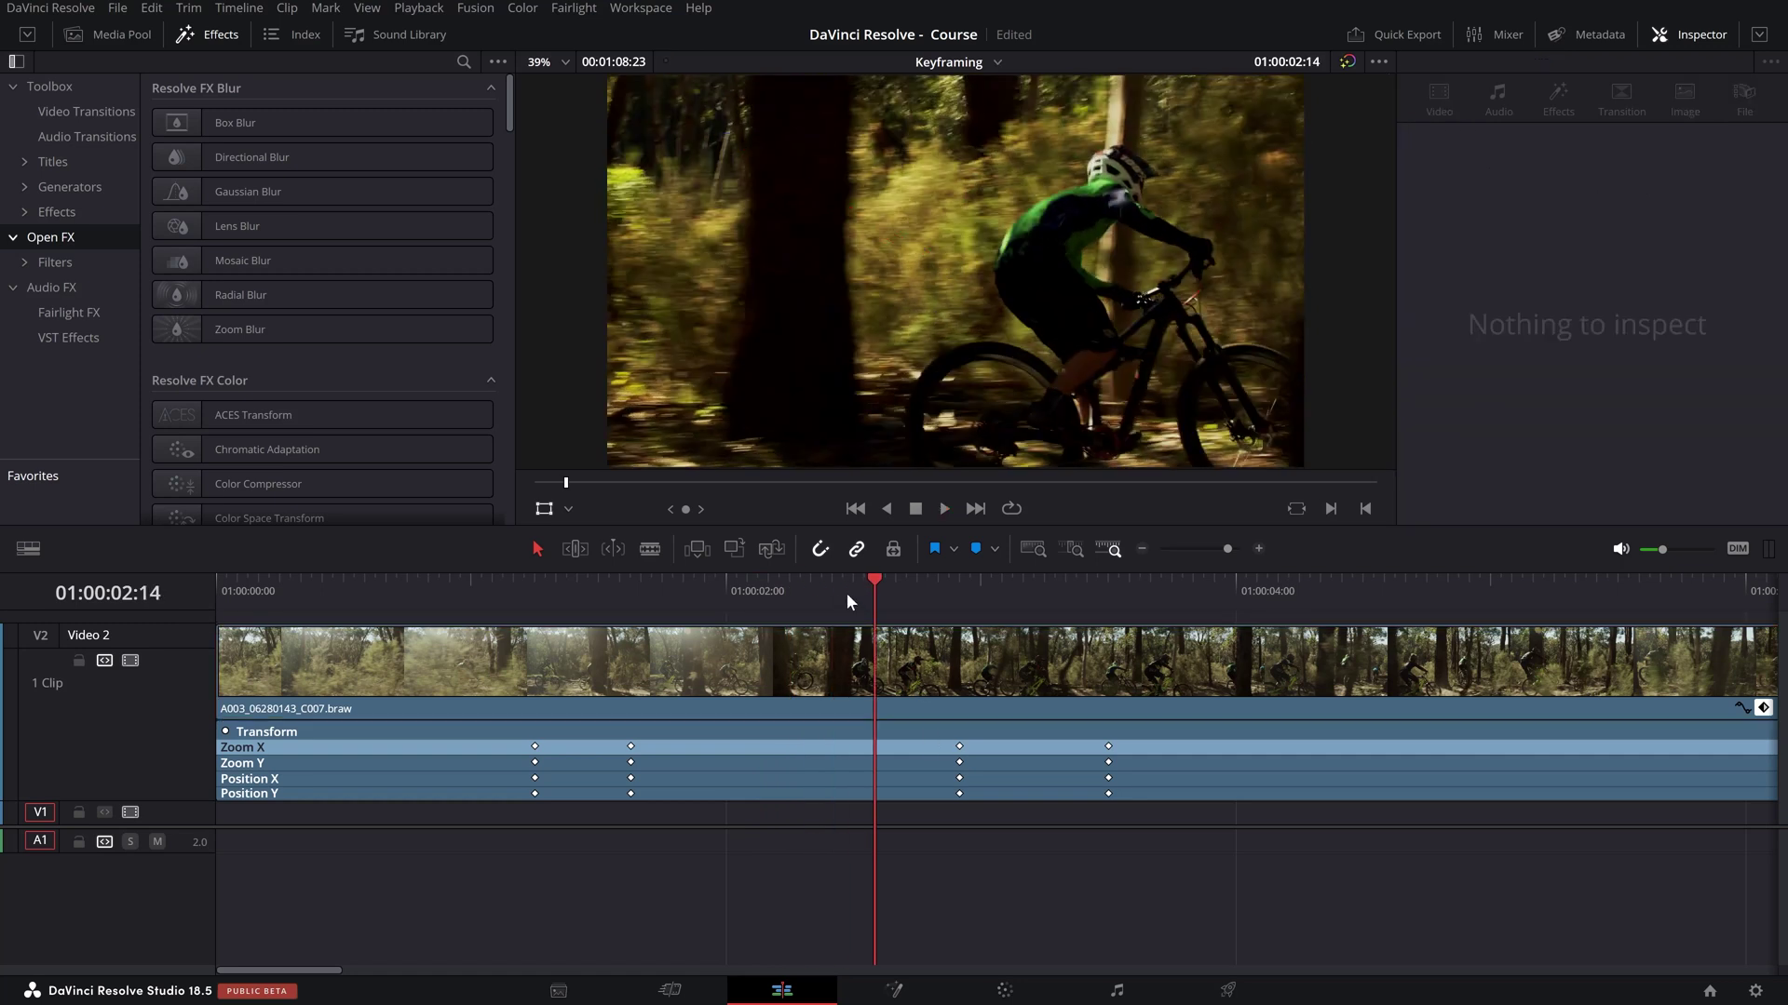
pyautogui.moveTo(843, 595); pyautogui.dragTo(217, 610)
pyautogui.press('space')
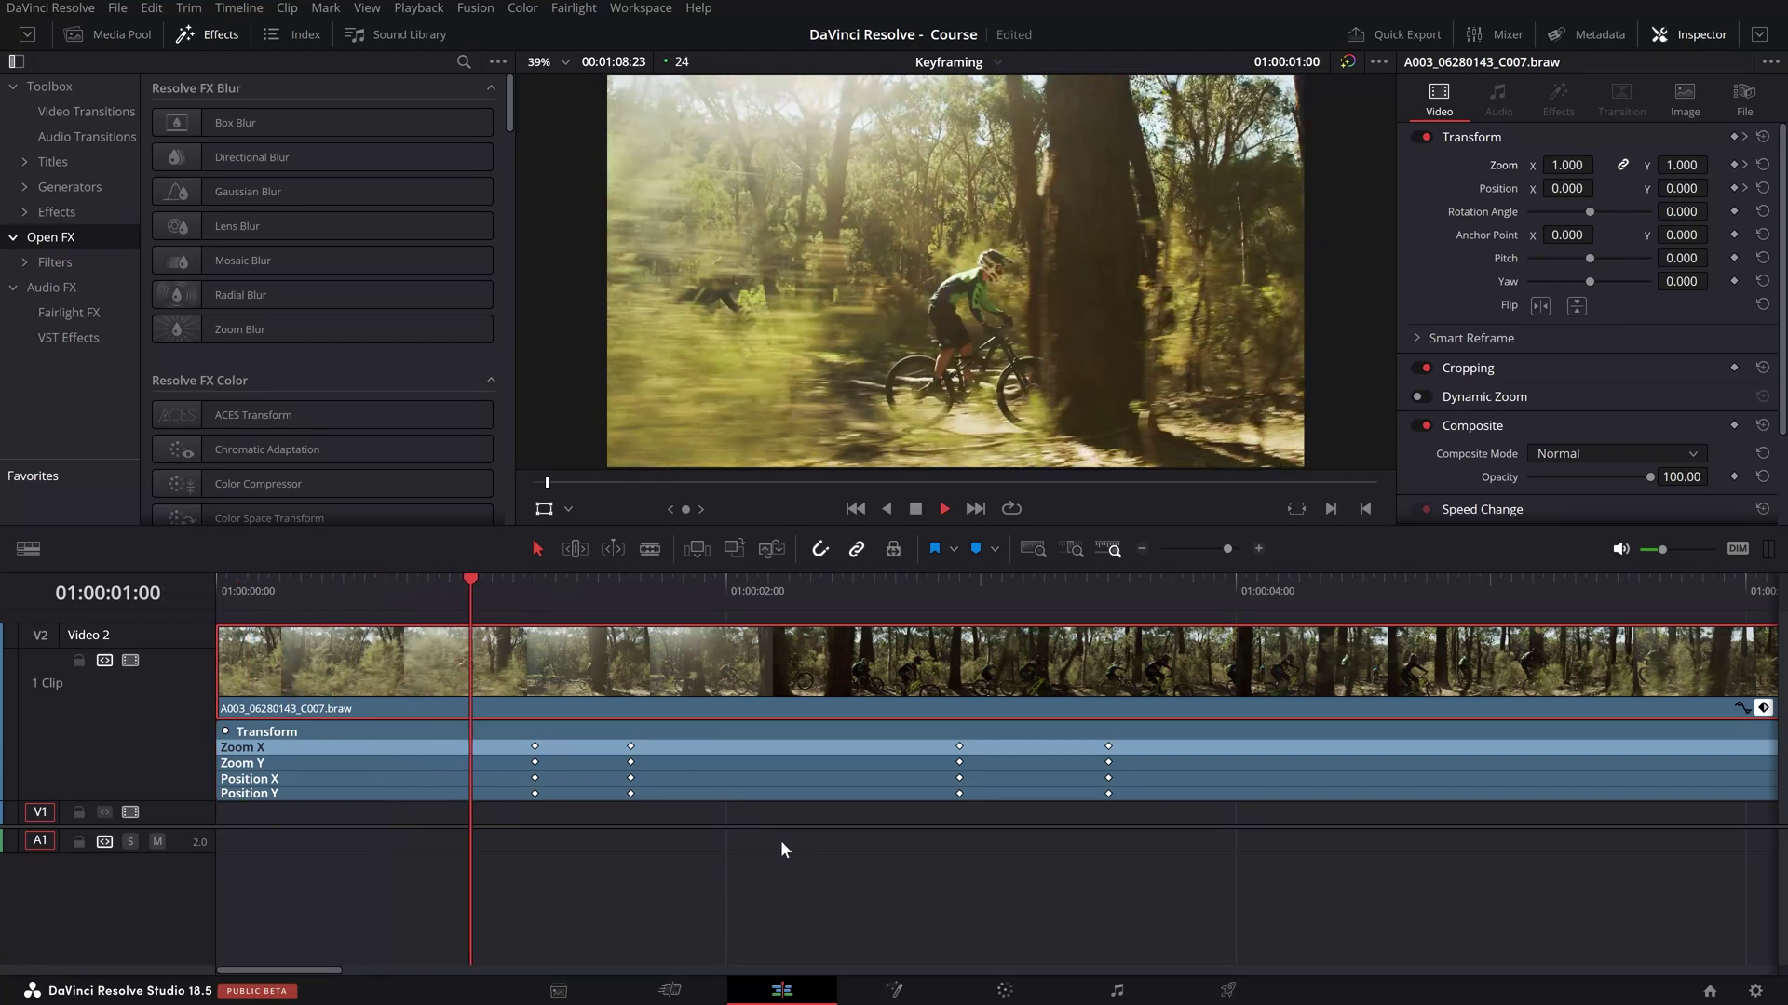
pyautogui.press('space')
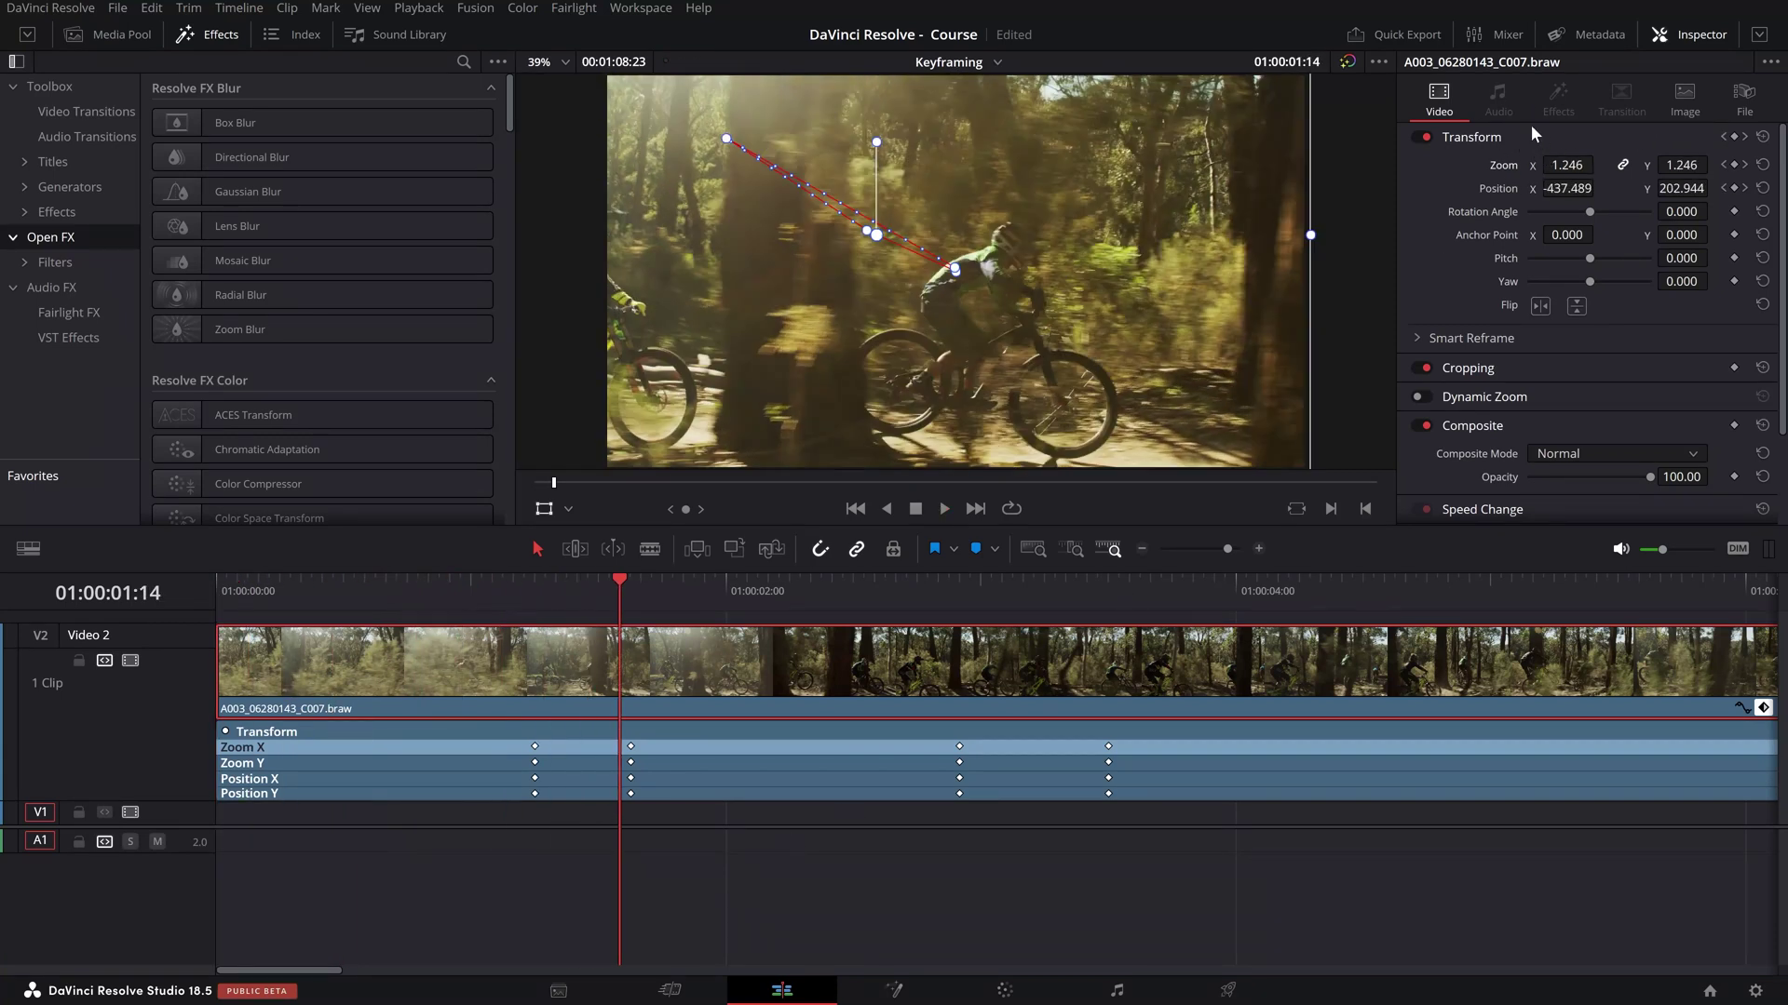
# - Select the A003_06272359_C004.braw clip at 01:00:10:03 to view its Transform settings
pyautogui.click(534, 610)
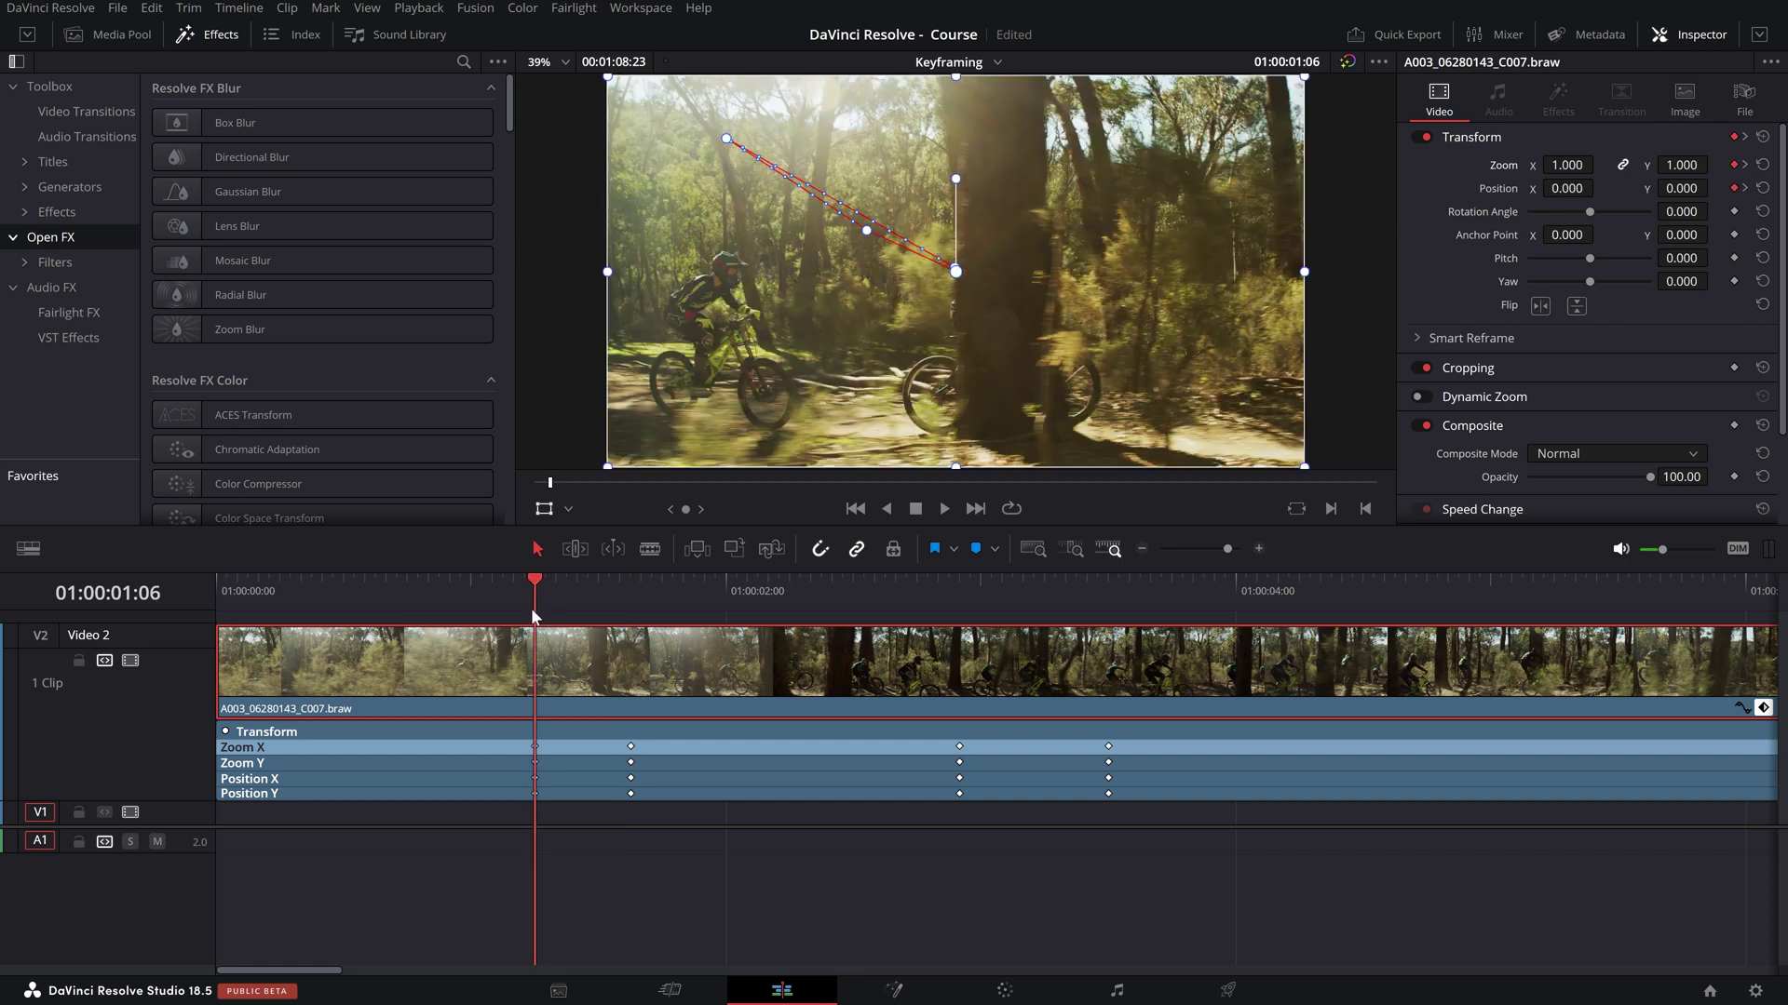
pyautogui.scroll(-5, 759, 873)
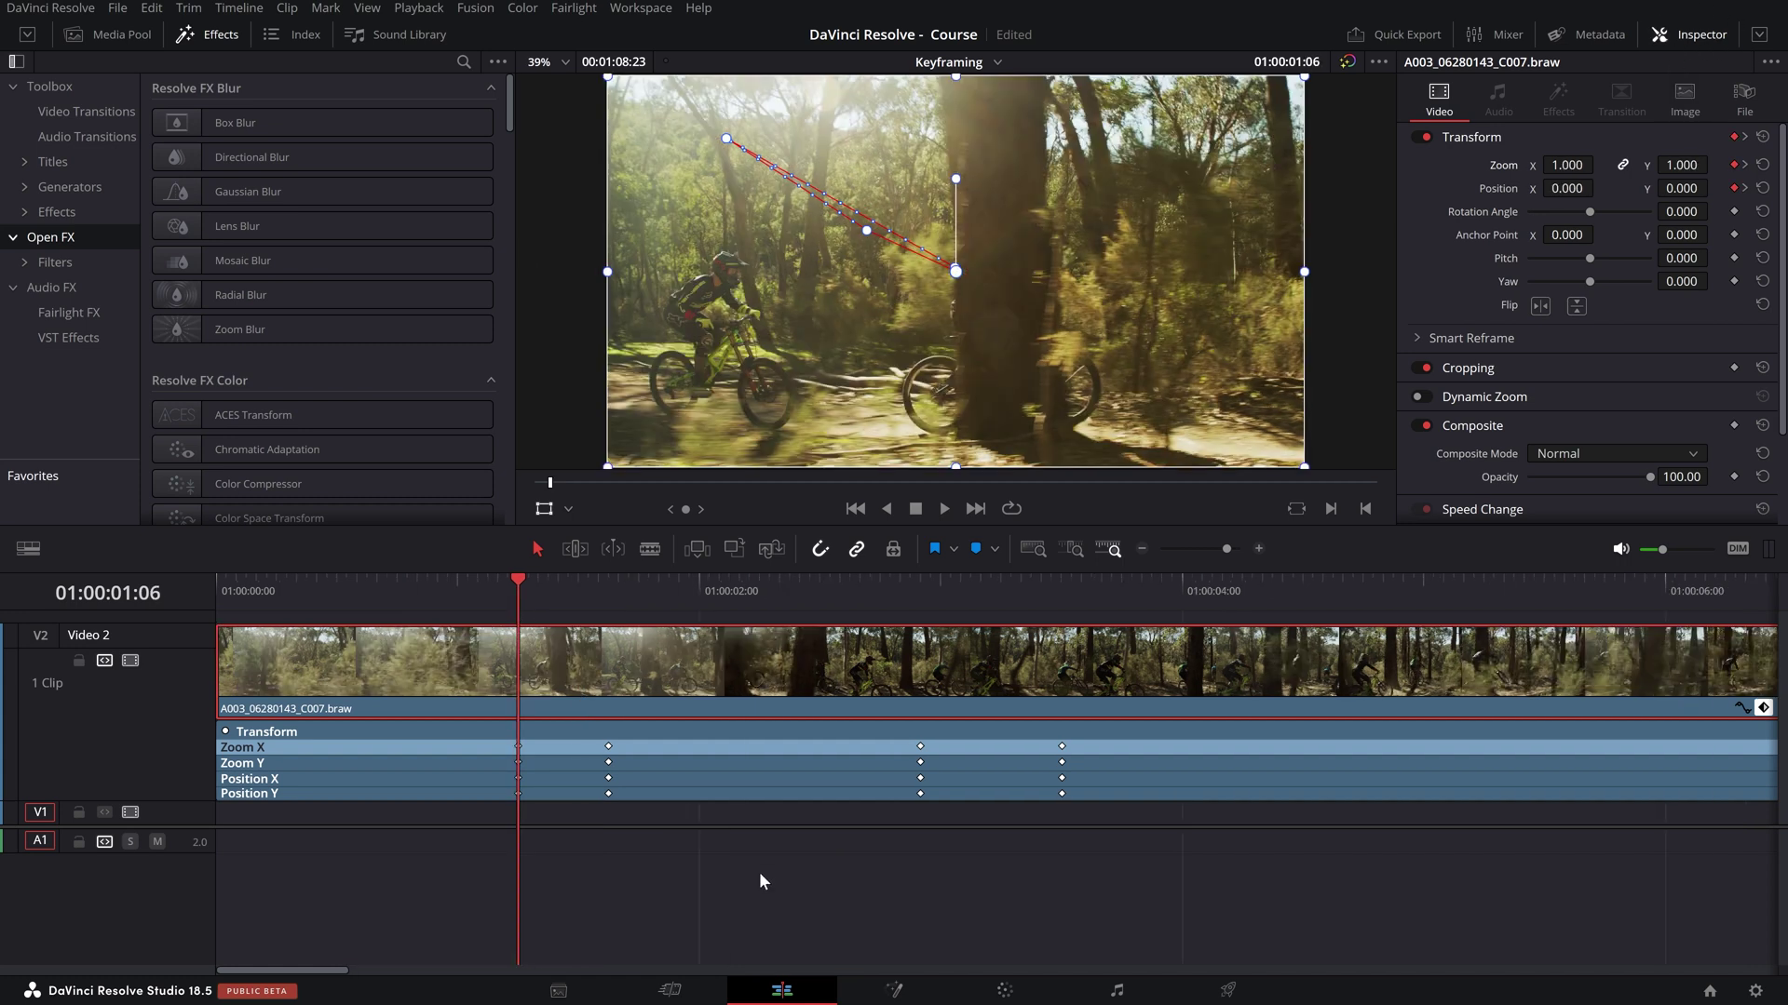
pyautogui.scroll(-3, 544, 706)
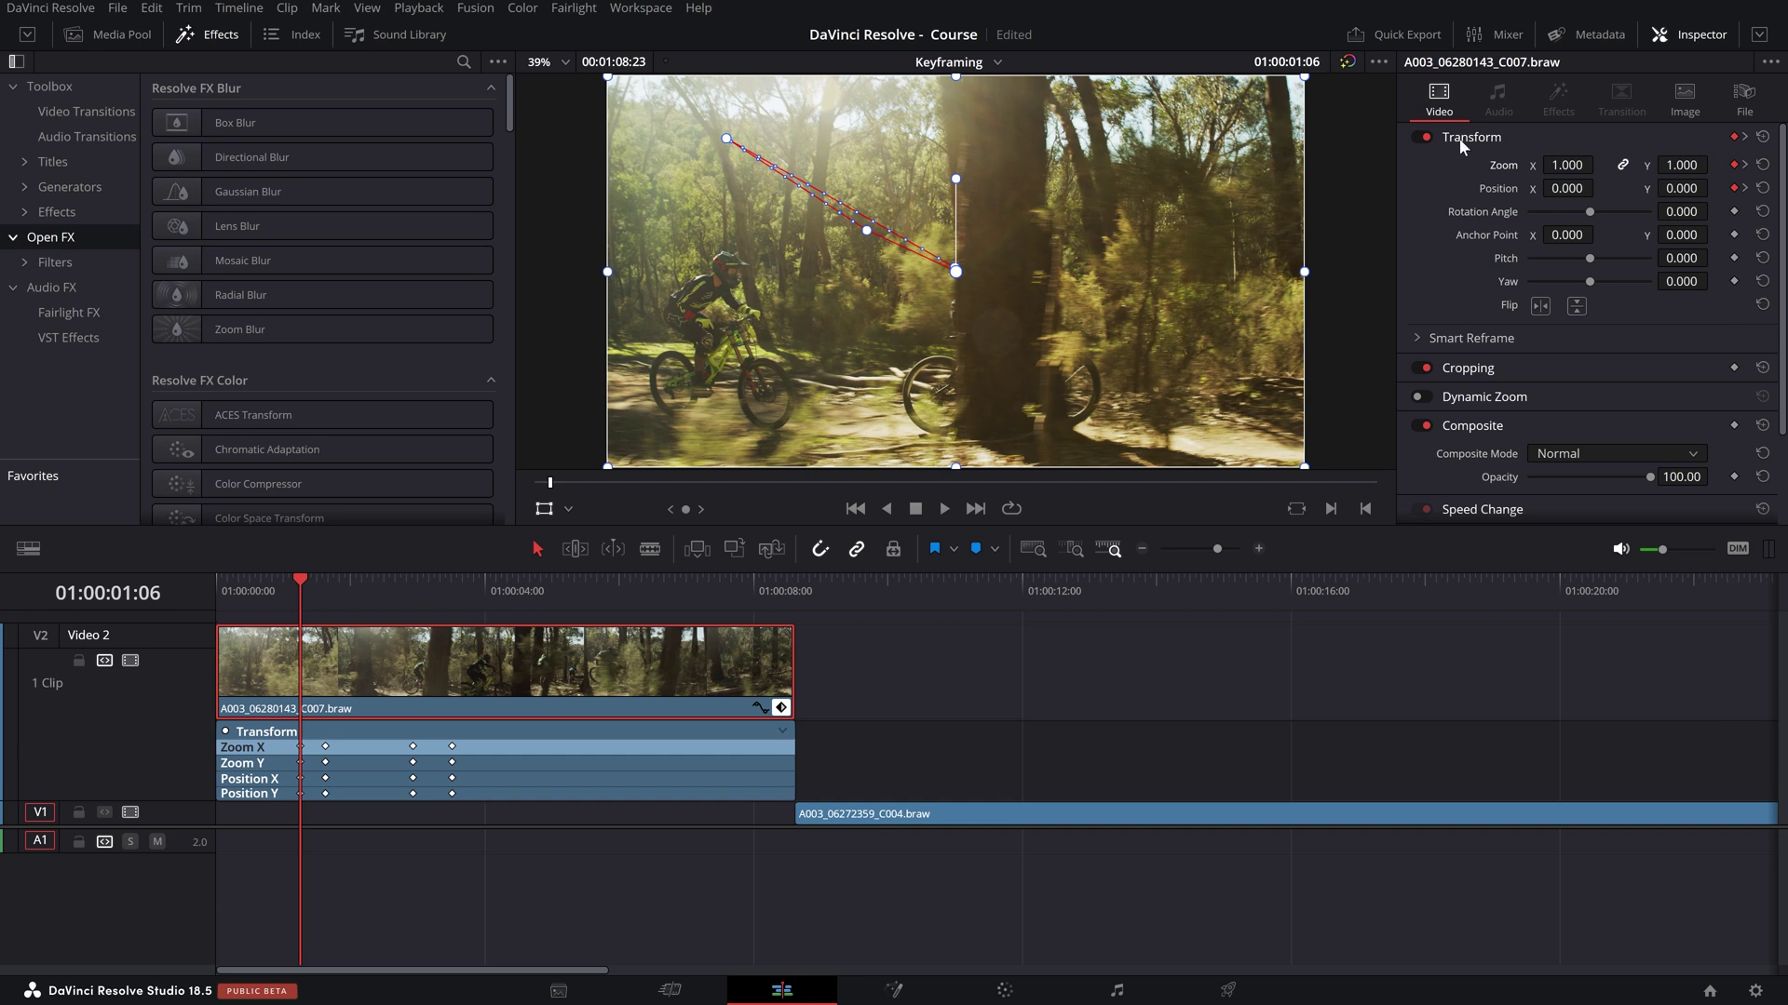
pyautogui.moveTo(300, 582); pyautogui.dragTo(893, 581)
pyautogui.moveTo(984, 687); pyautogui.dragTo(1075, 827)
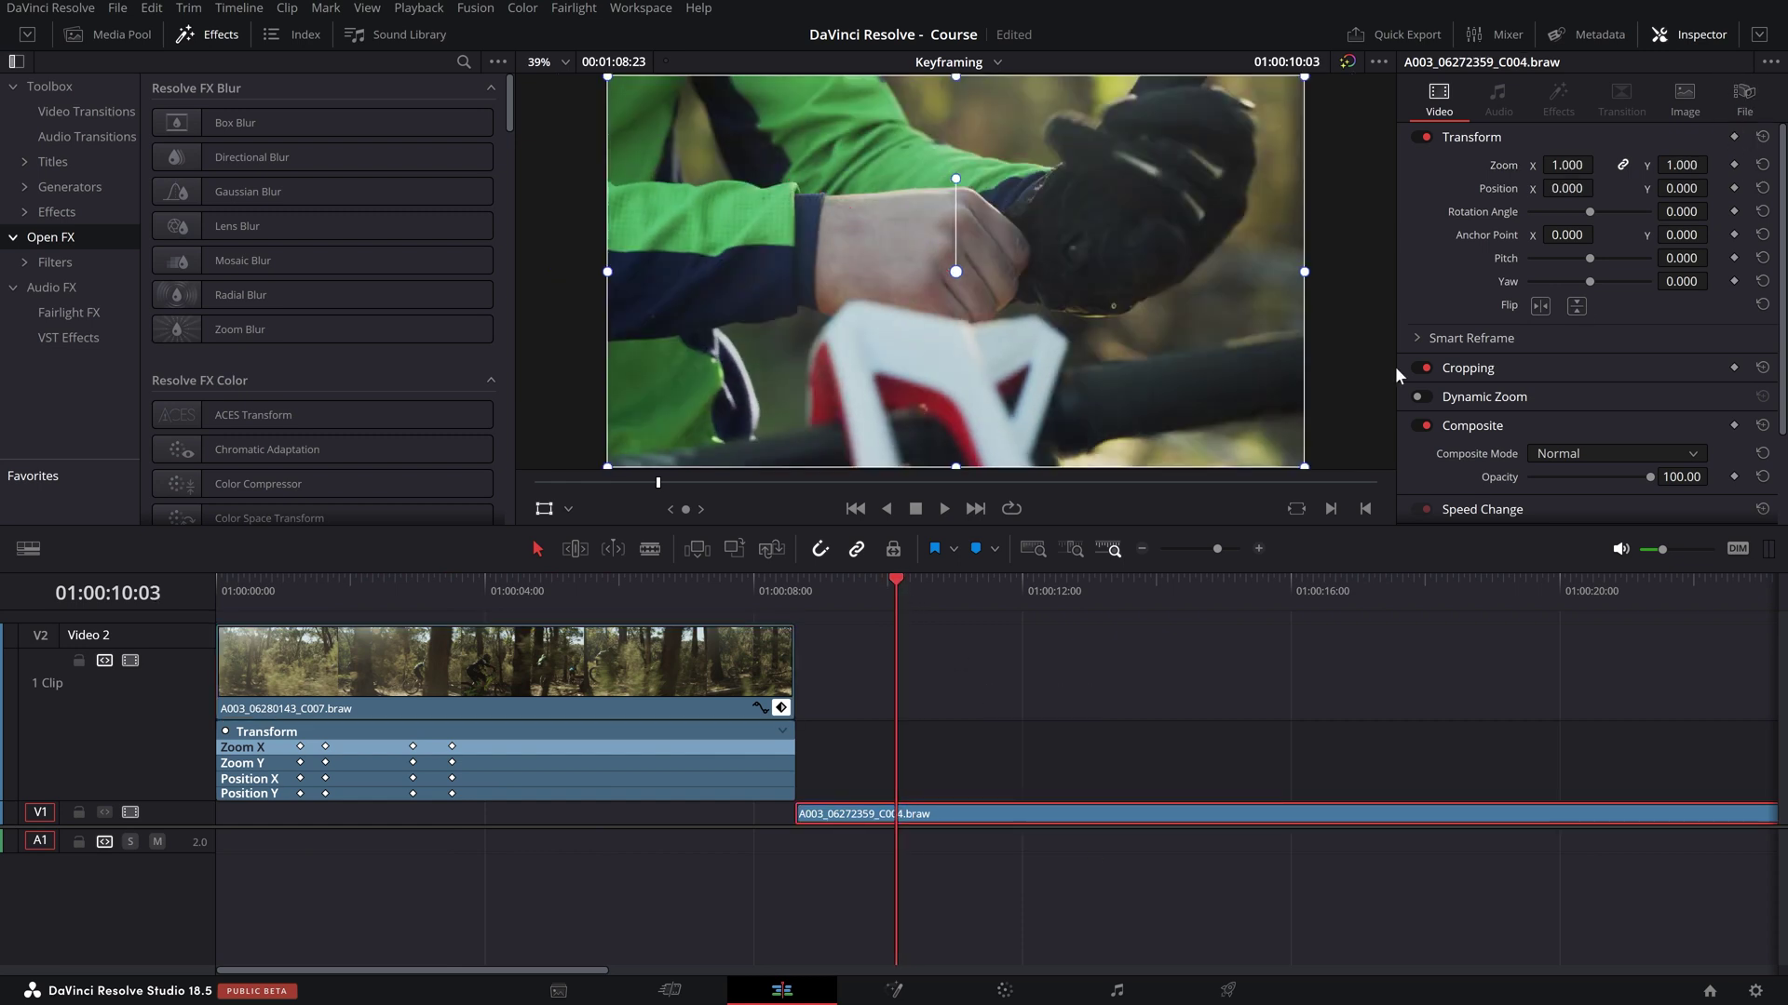
# - Select the A003_06280143_C007.braw clip, move the playhead to 01:00:05:22 and jump to the previous Transform keyframe
pyautogui.moveTo(888, 595); pyautogui.dragTo(604, 586)
pyautogui.click(672, 678)
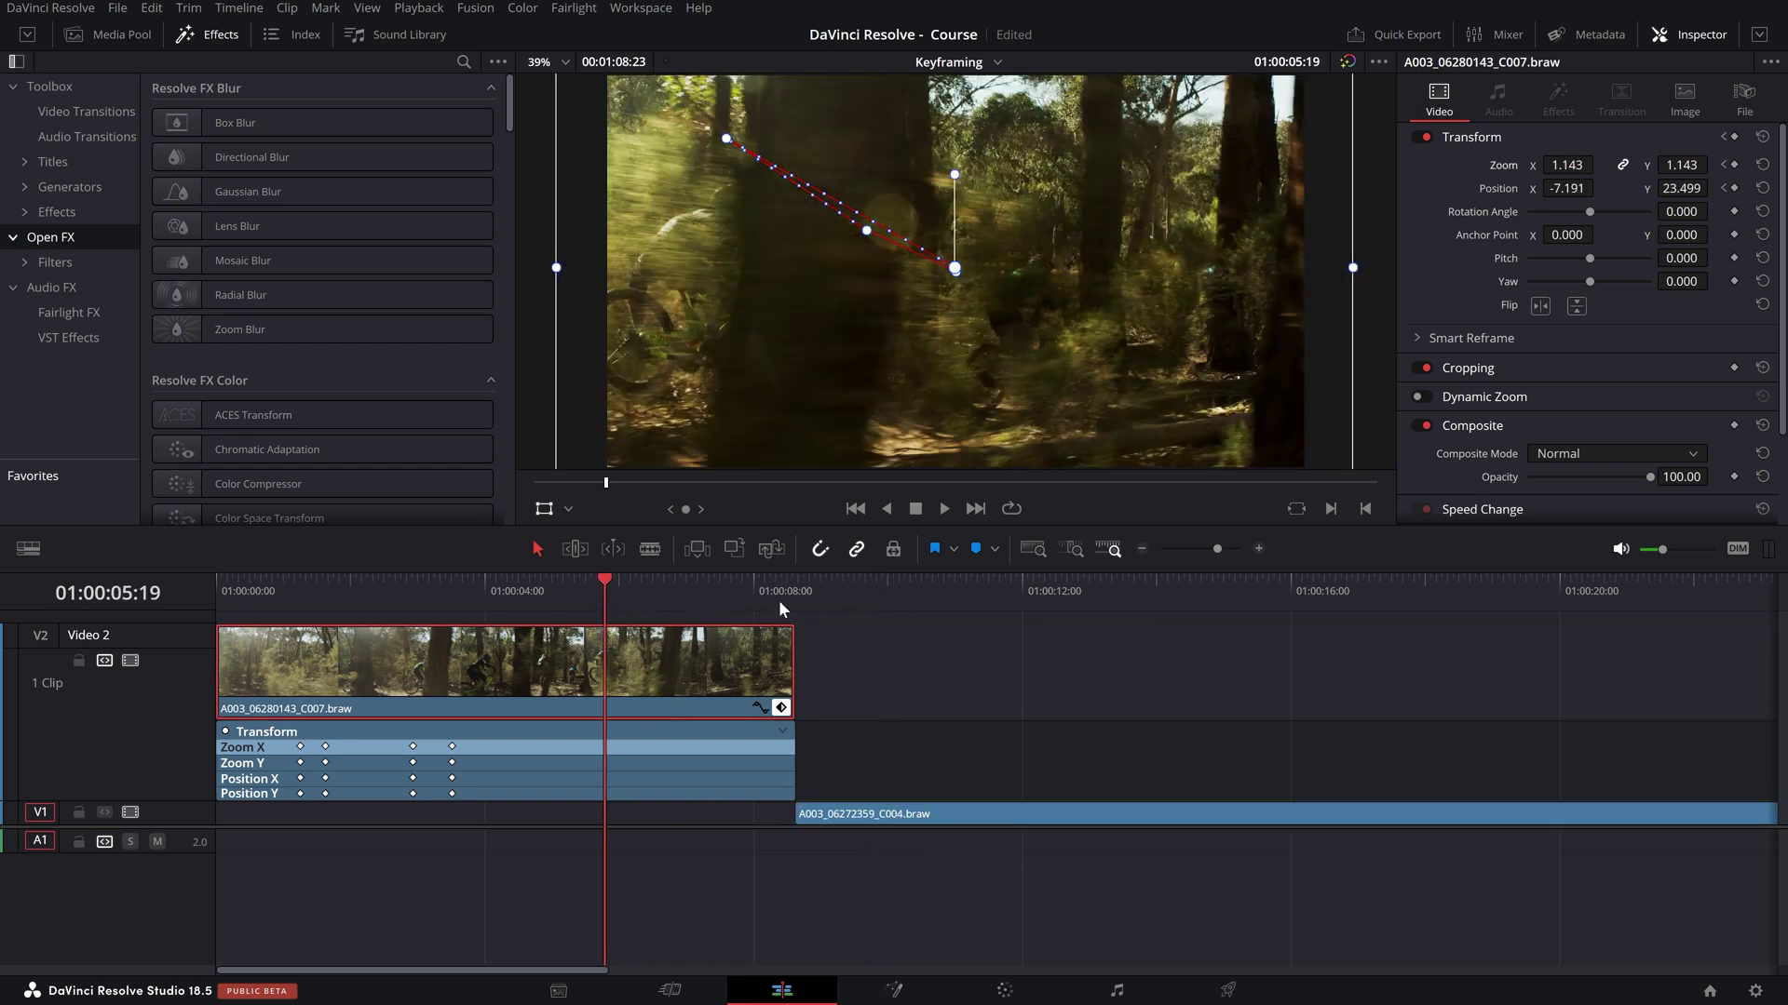
pyautogui.click(852, 927)
pyautogui.click(712, 670)
pyautogui.click(571, 590)
pyautogui.moveTo(561, 595); pyautogui.dragTo(613, 607)
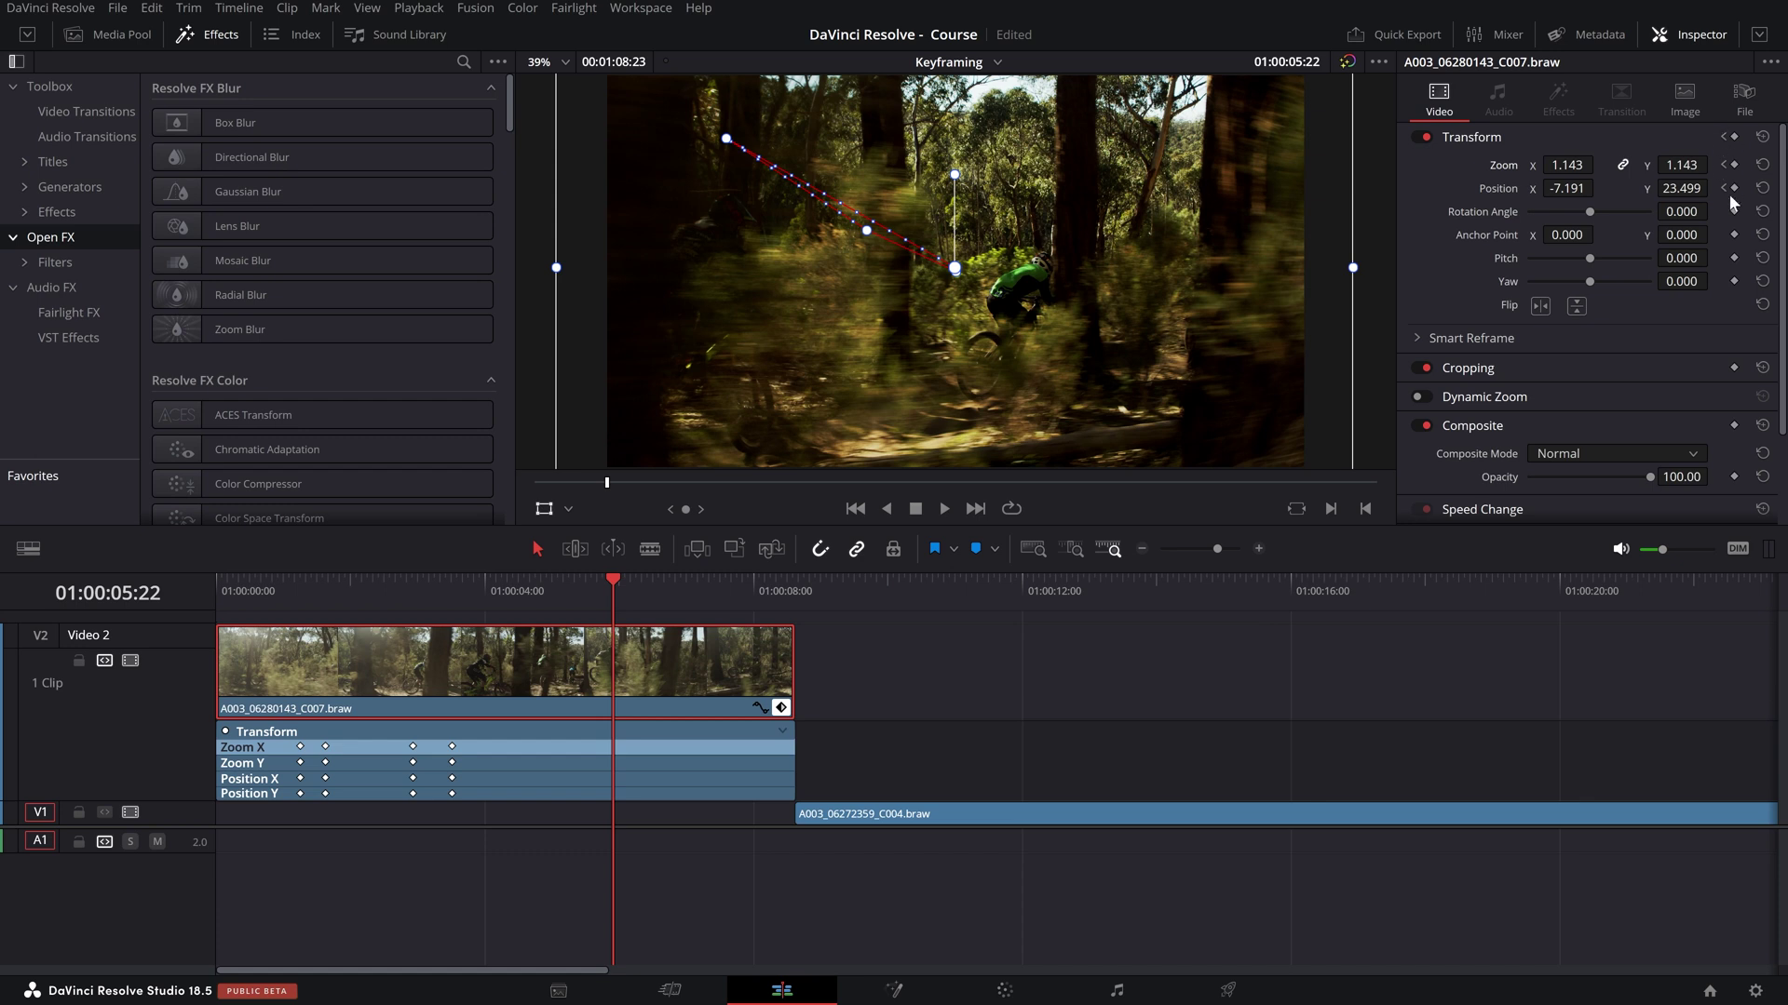
pyautogui.click(1723, 136)
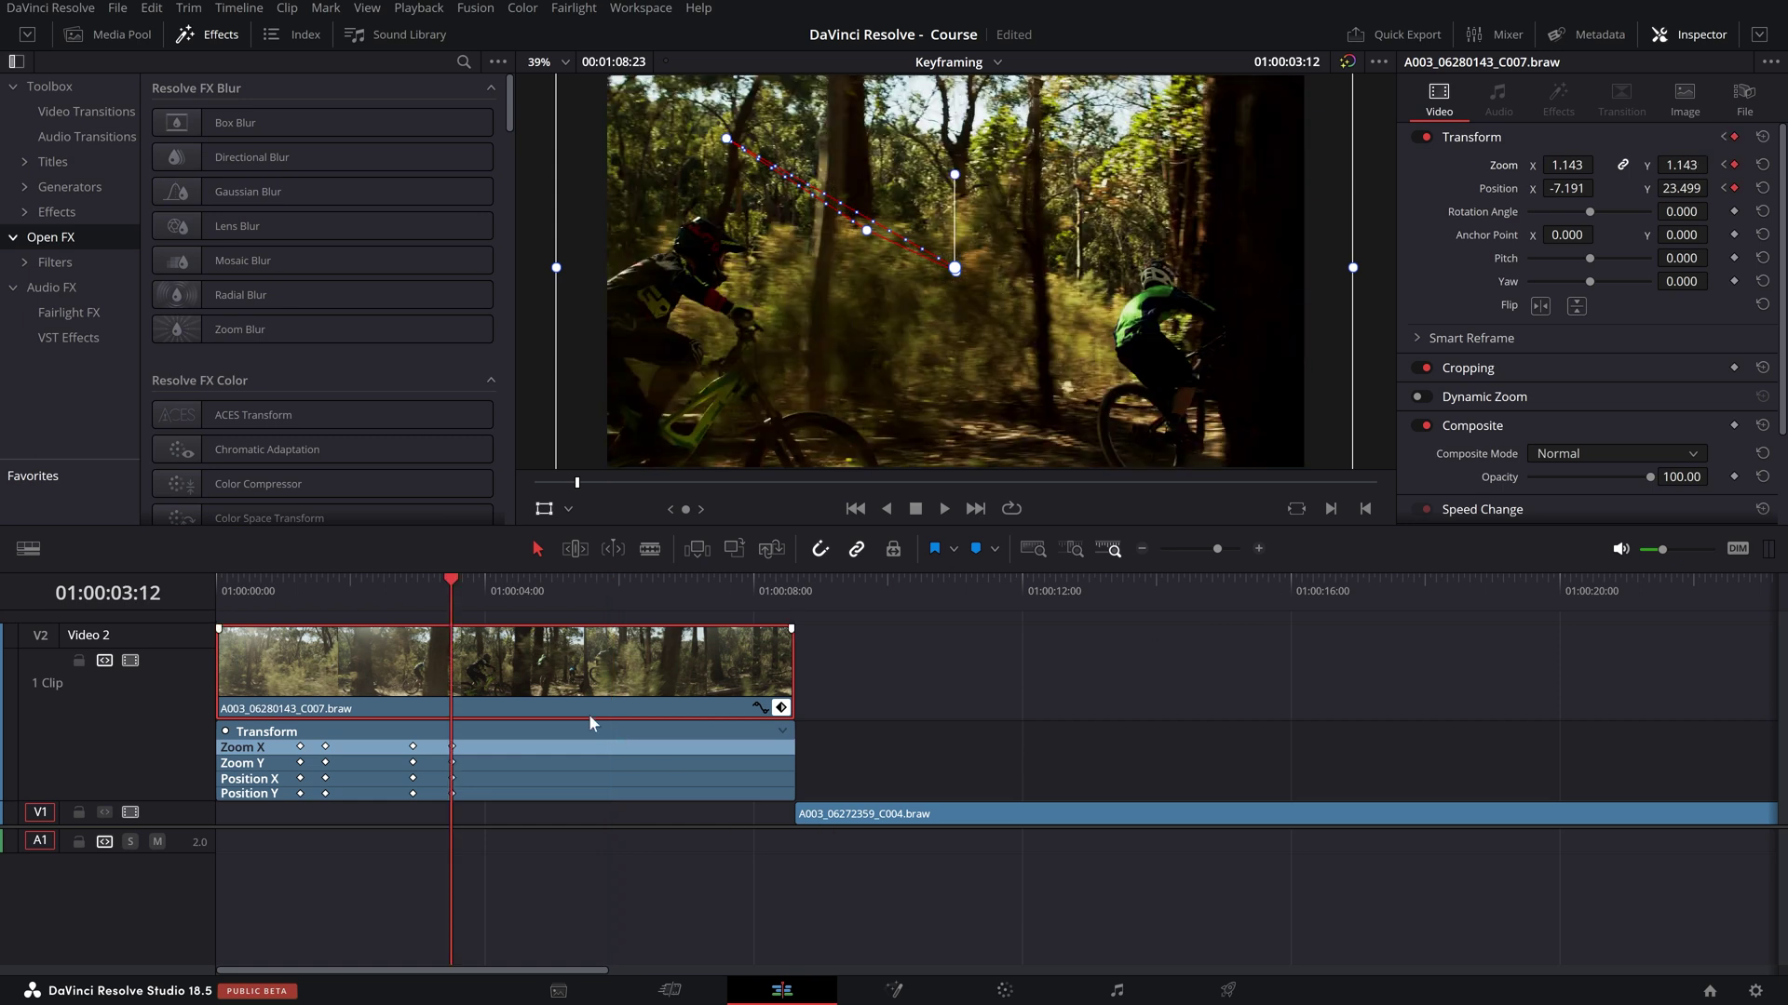
# - Try resetting the clip's Position parameter to clear its keyframes, and undo the reset
pyautogui.moveTo(459, 591)
pyautogui.mouseDown()
pyautogui.moveTo(236, 596)
pyautogui.moveTo(471, 612)
pyautogui.moveTo(333, 594)
pyautogui.moveTo(454, 603)
pyautogui.mouseUp()
pyautogui.click(1762, 140)
pyautogui.moveTo(267, 596); pyautogui.dragTo(725, 591)
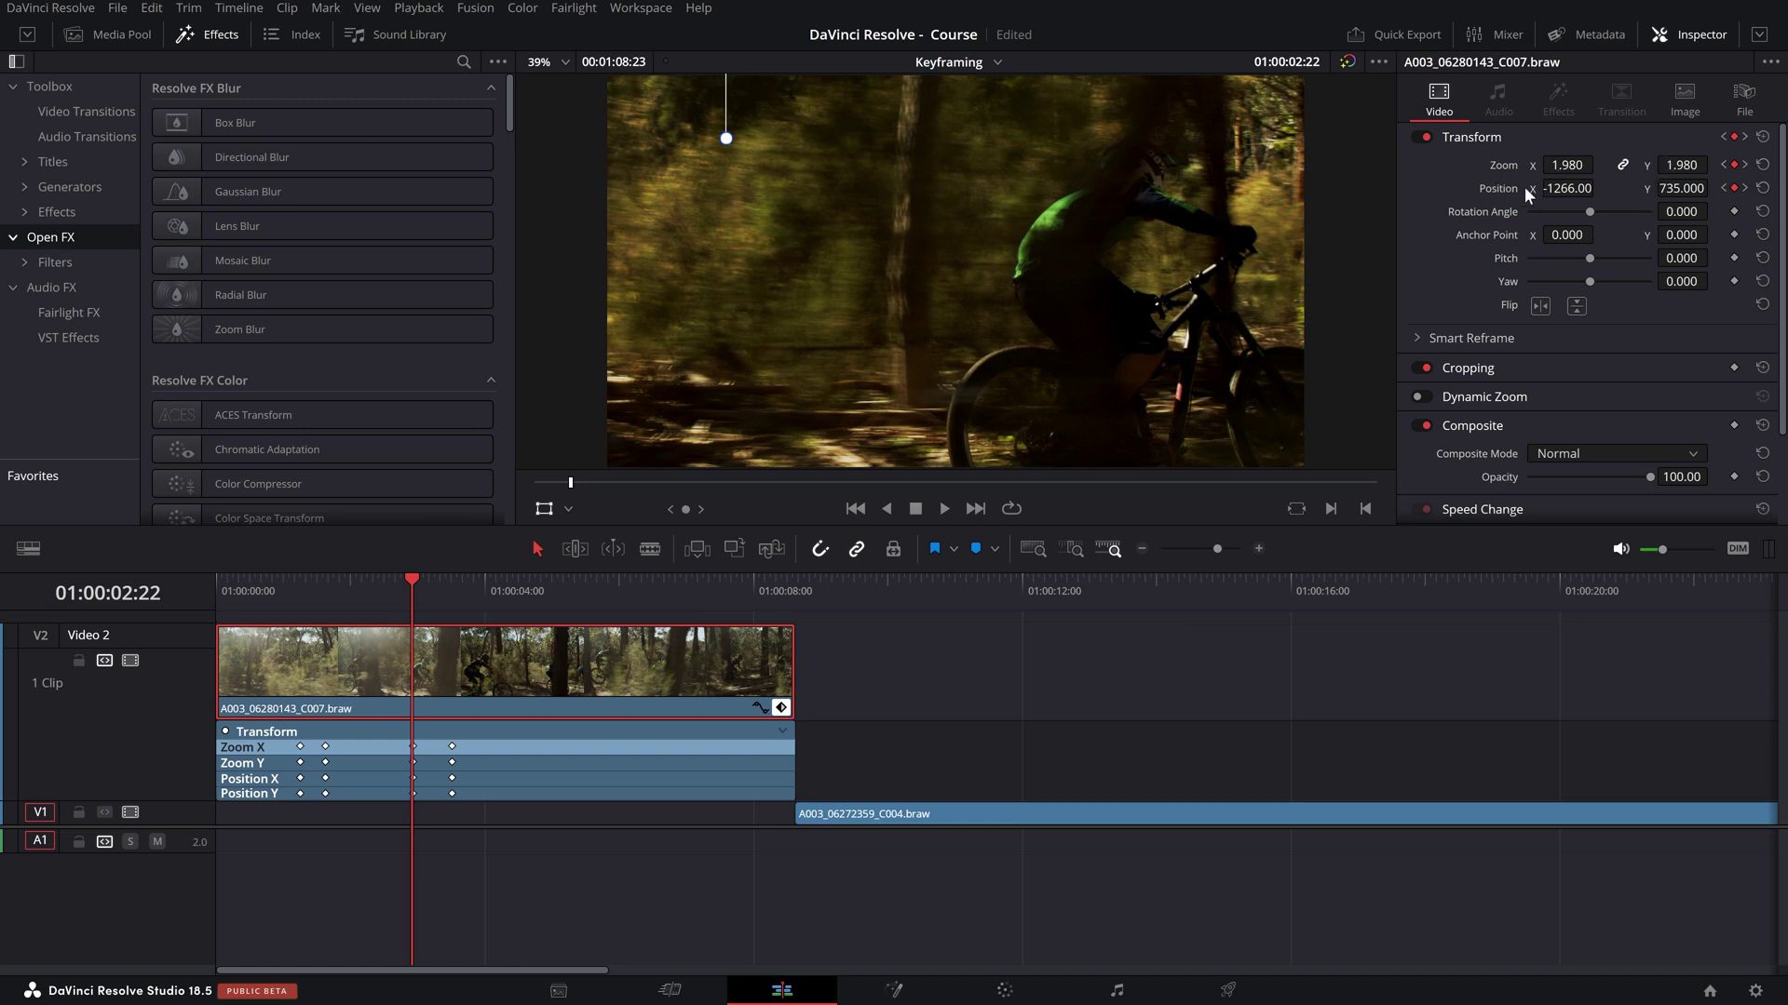
pyautogui.click(1764, 190)
pyautogui.moveTo(384, 583); pyautogui.dragTo(298, 588)
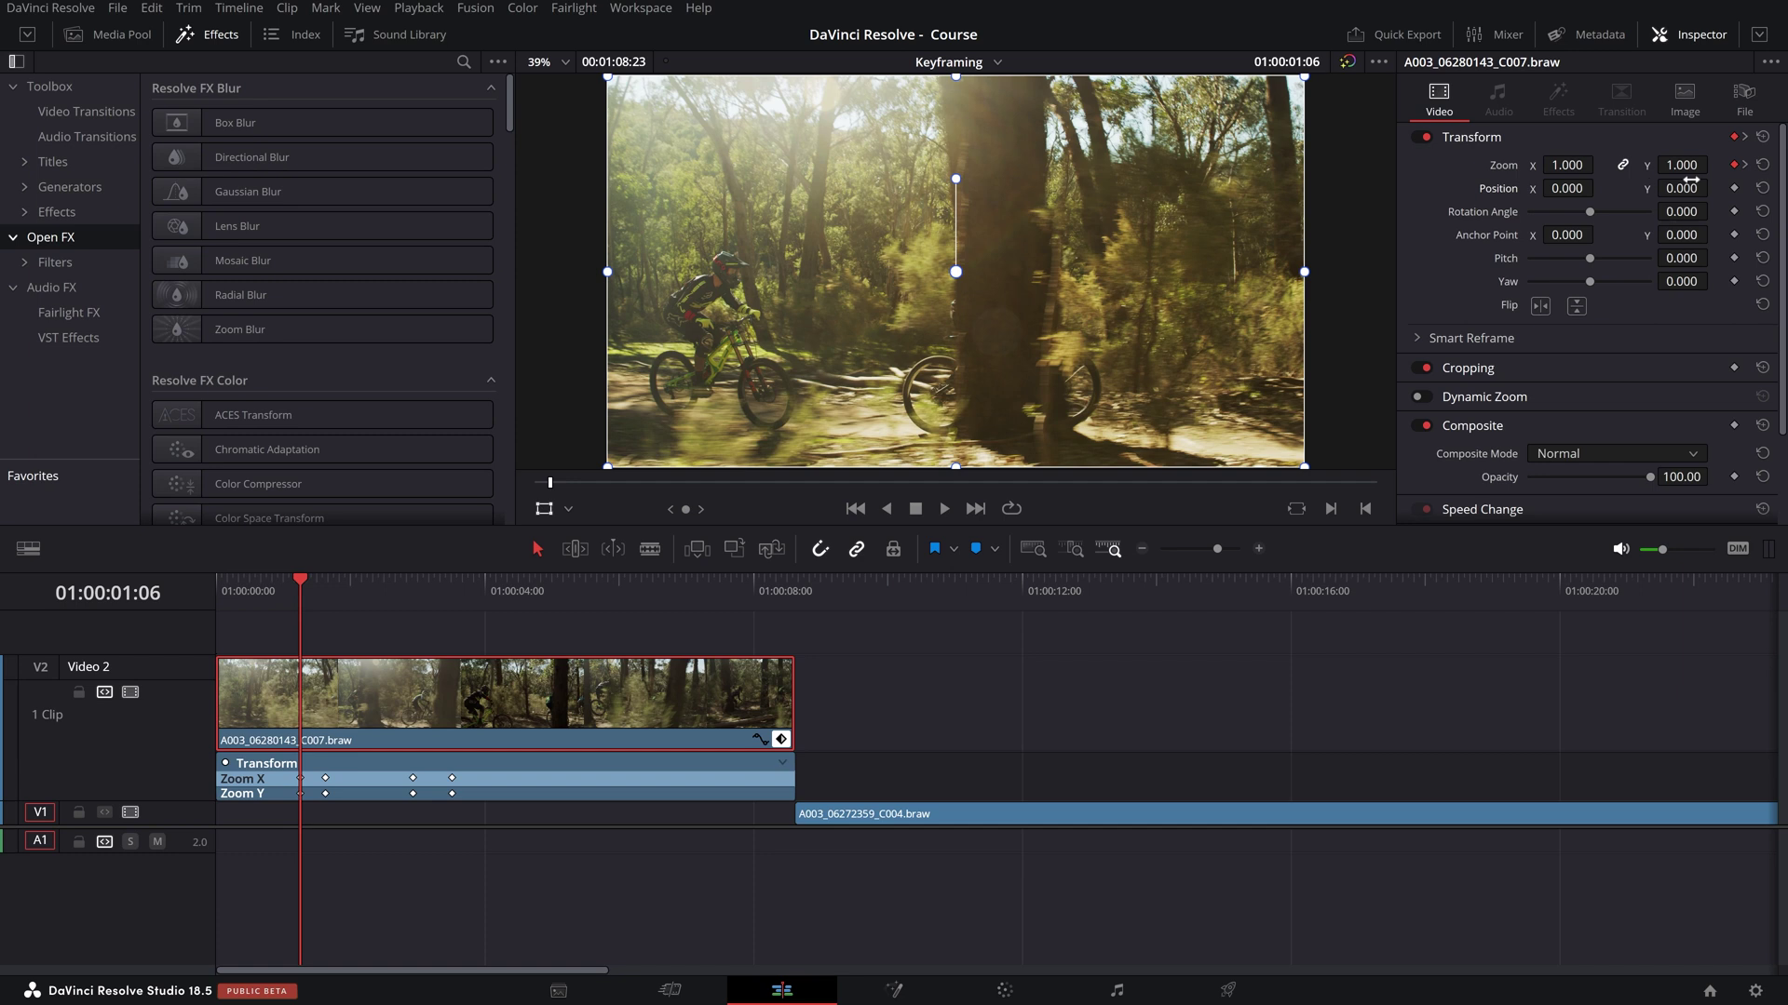
pyautogui.hotkey('ctrl', 'z')
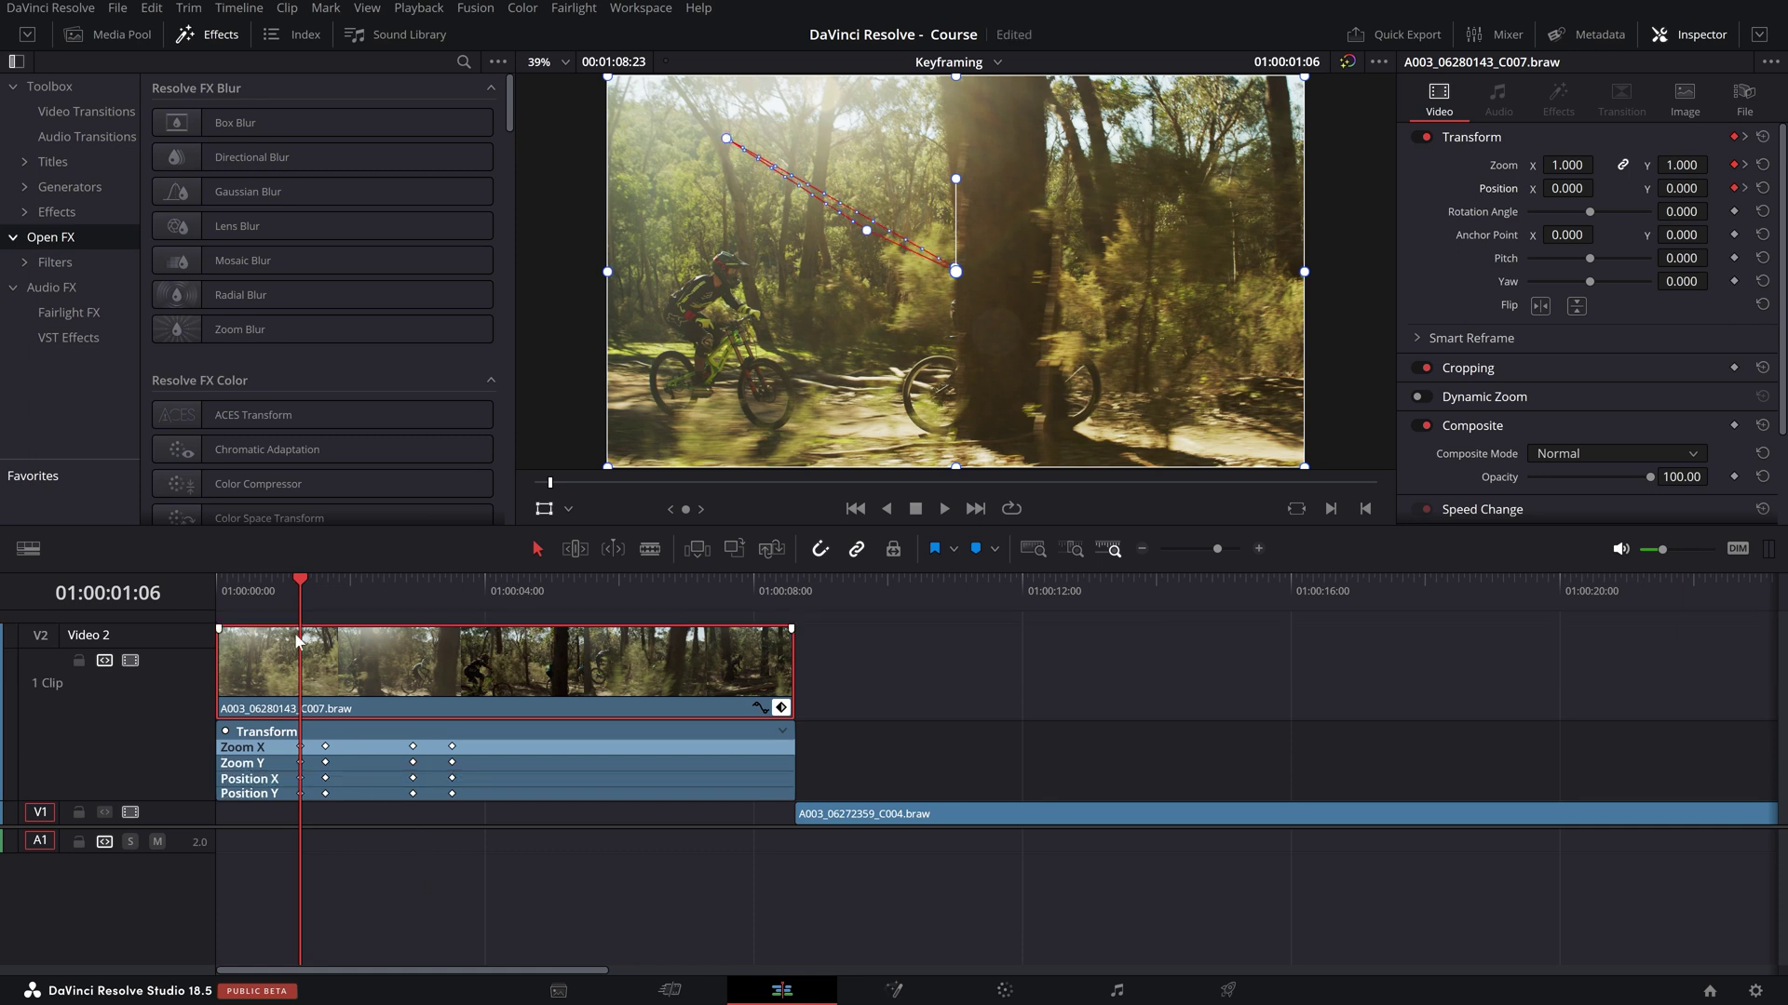
# - Play the animation from the start of the timeline, stopping at 01:00:01:17
pyautogui.moveTo(259, 592); pyautogui.dragTo(216, 596)
pyautogui.scroll(4, 266, 661)
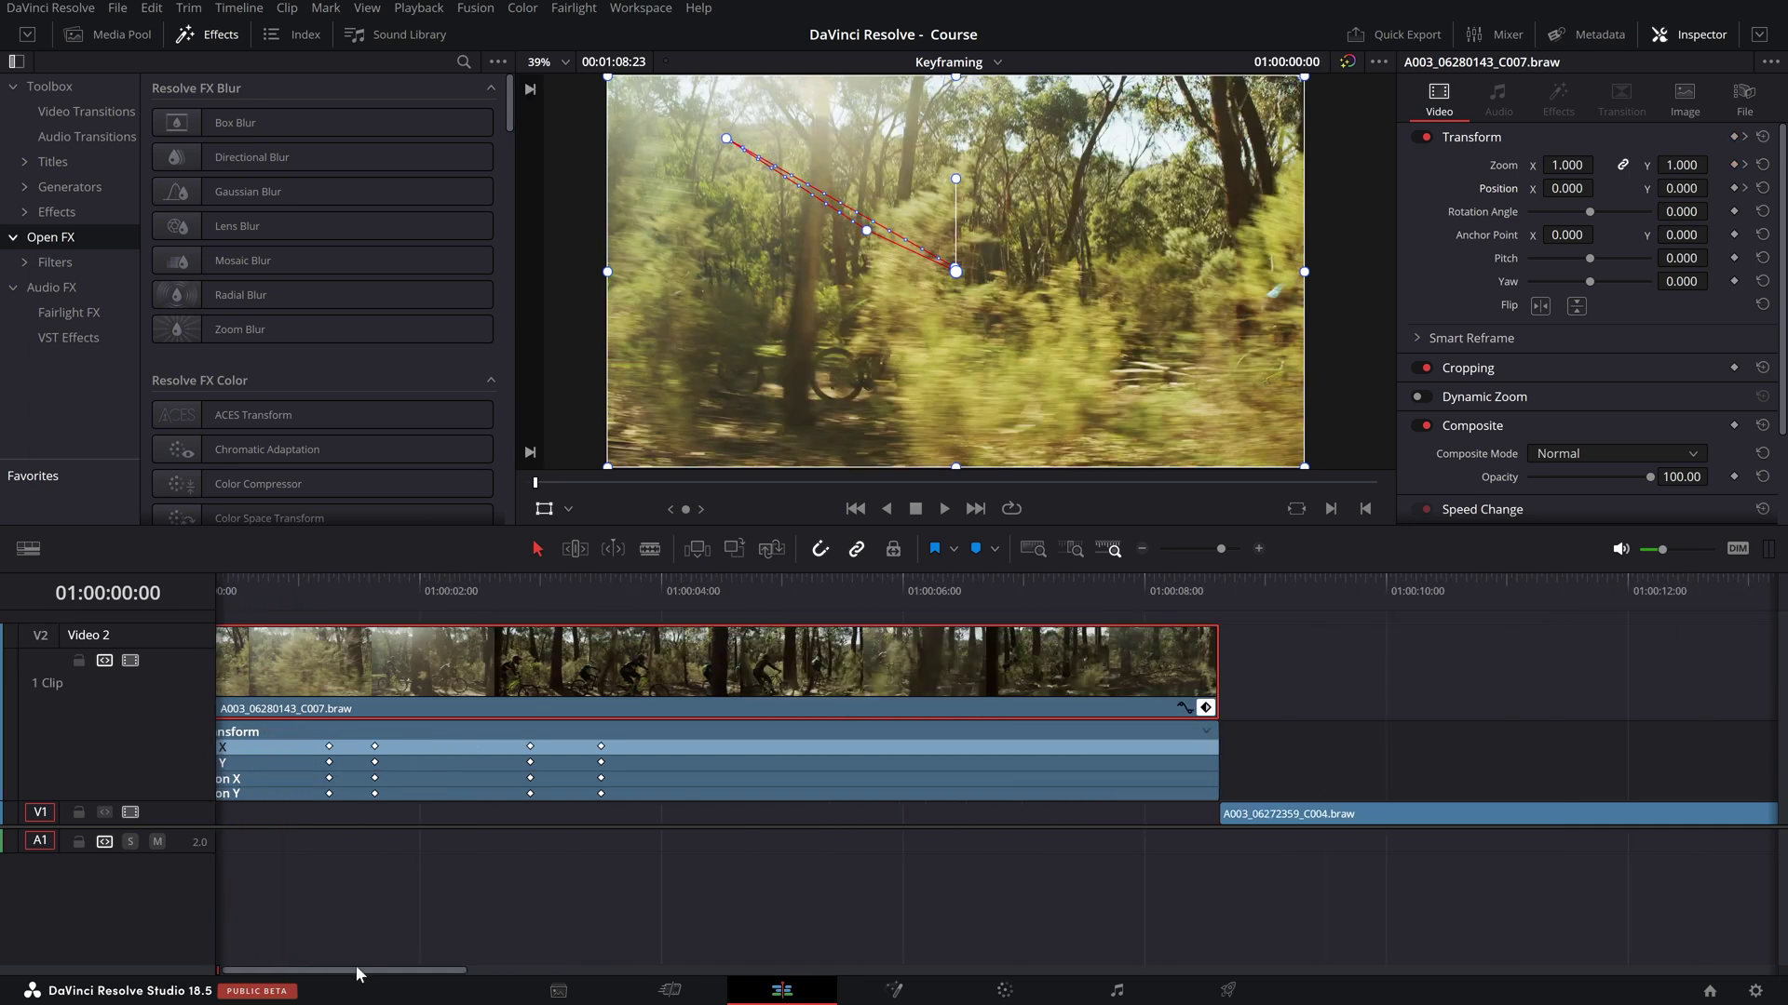
pyautogui.moveTo(357, 973); pyautogui.dragTo(317, 968)
pyautogui.press('space')
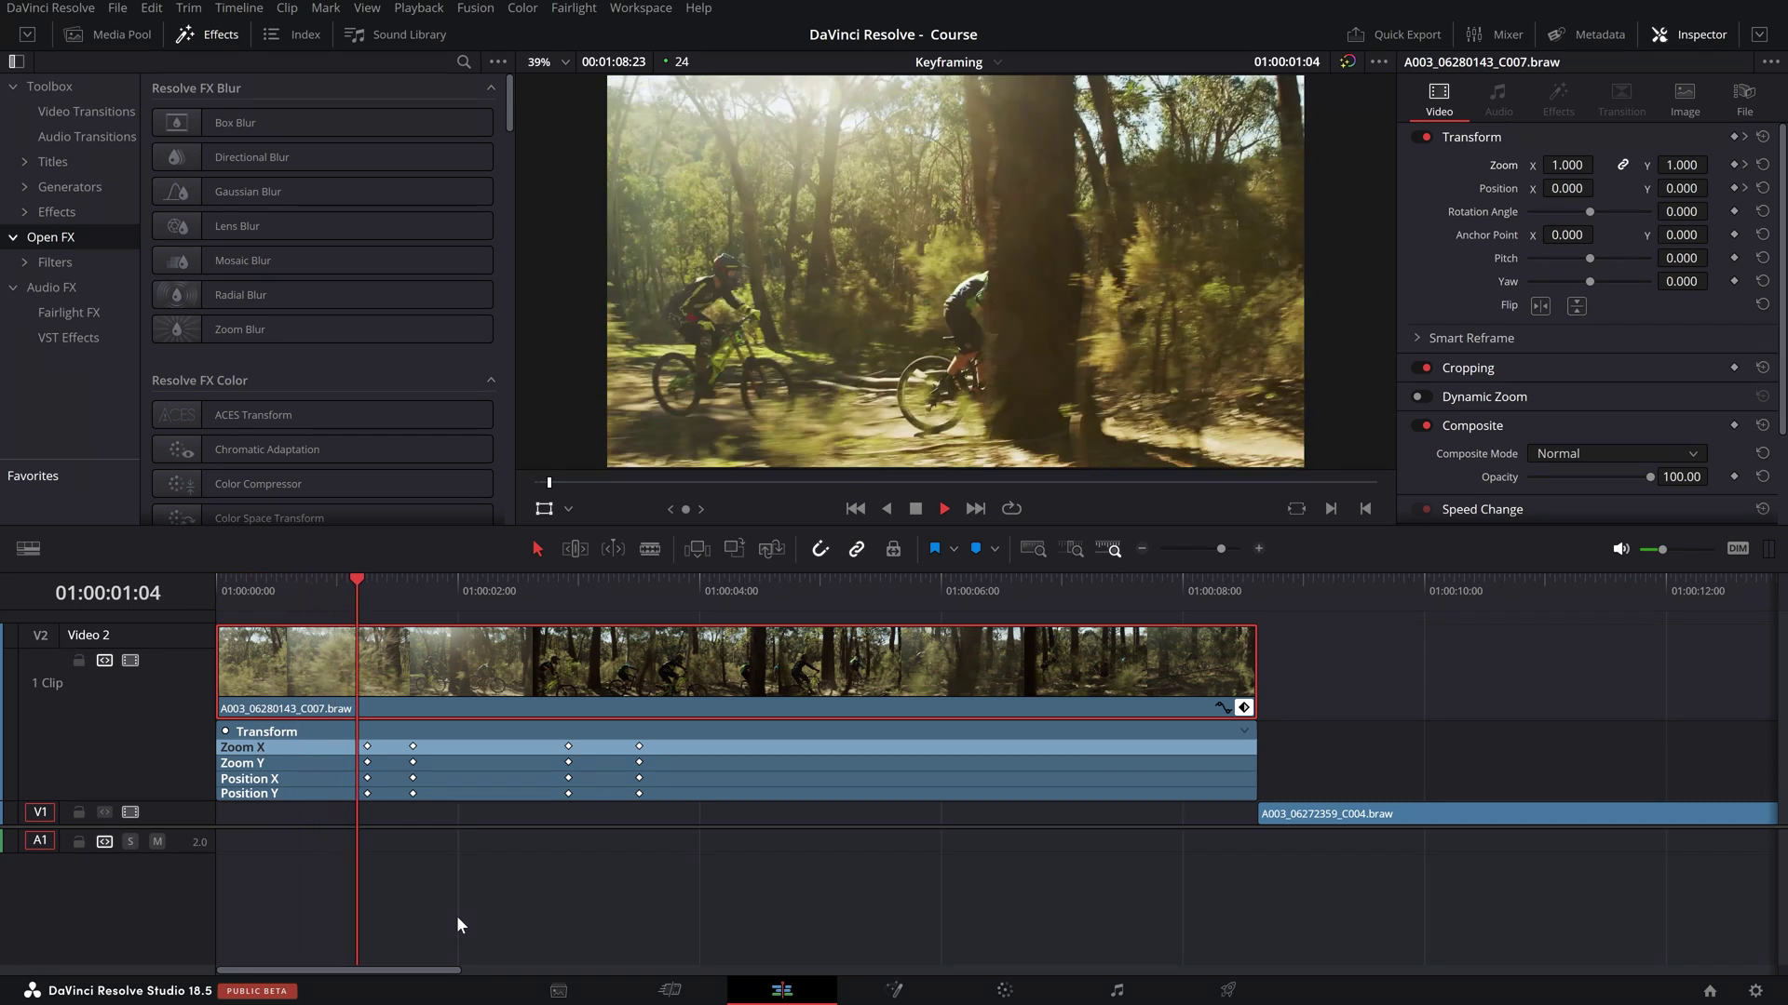
pyautogui.press('space')
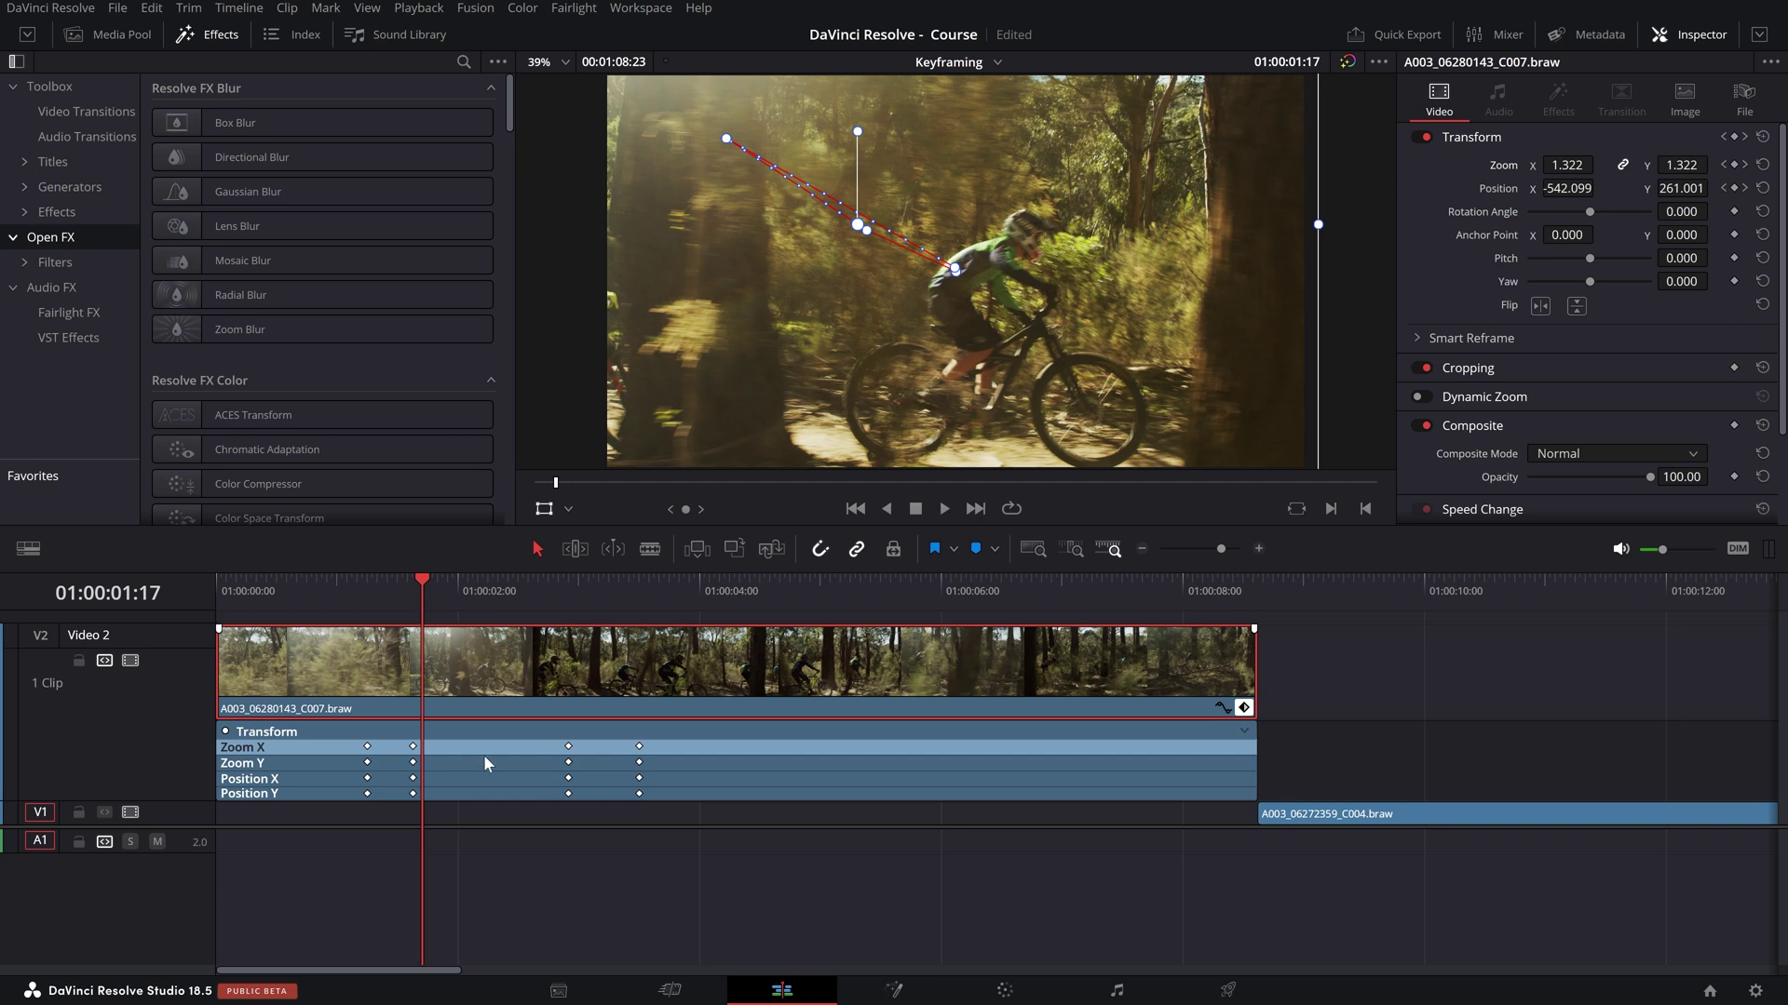
# - Turn off the onscreen transform controls, collapse the Transform settings and expand Cropping with the playhead at 01:00:01:06
pyautogui.click(545, 512)
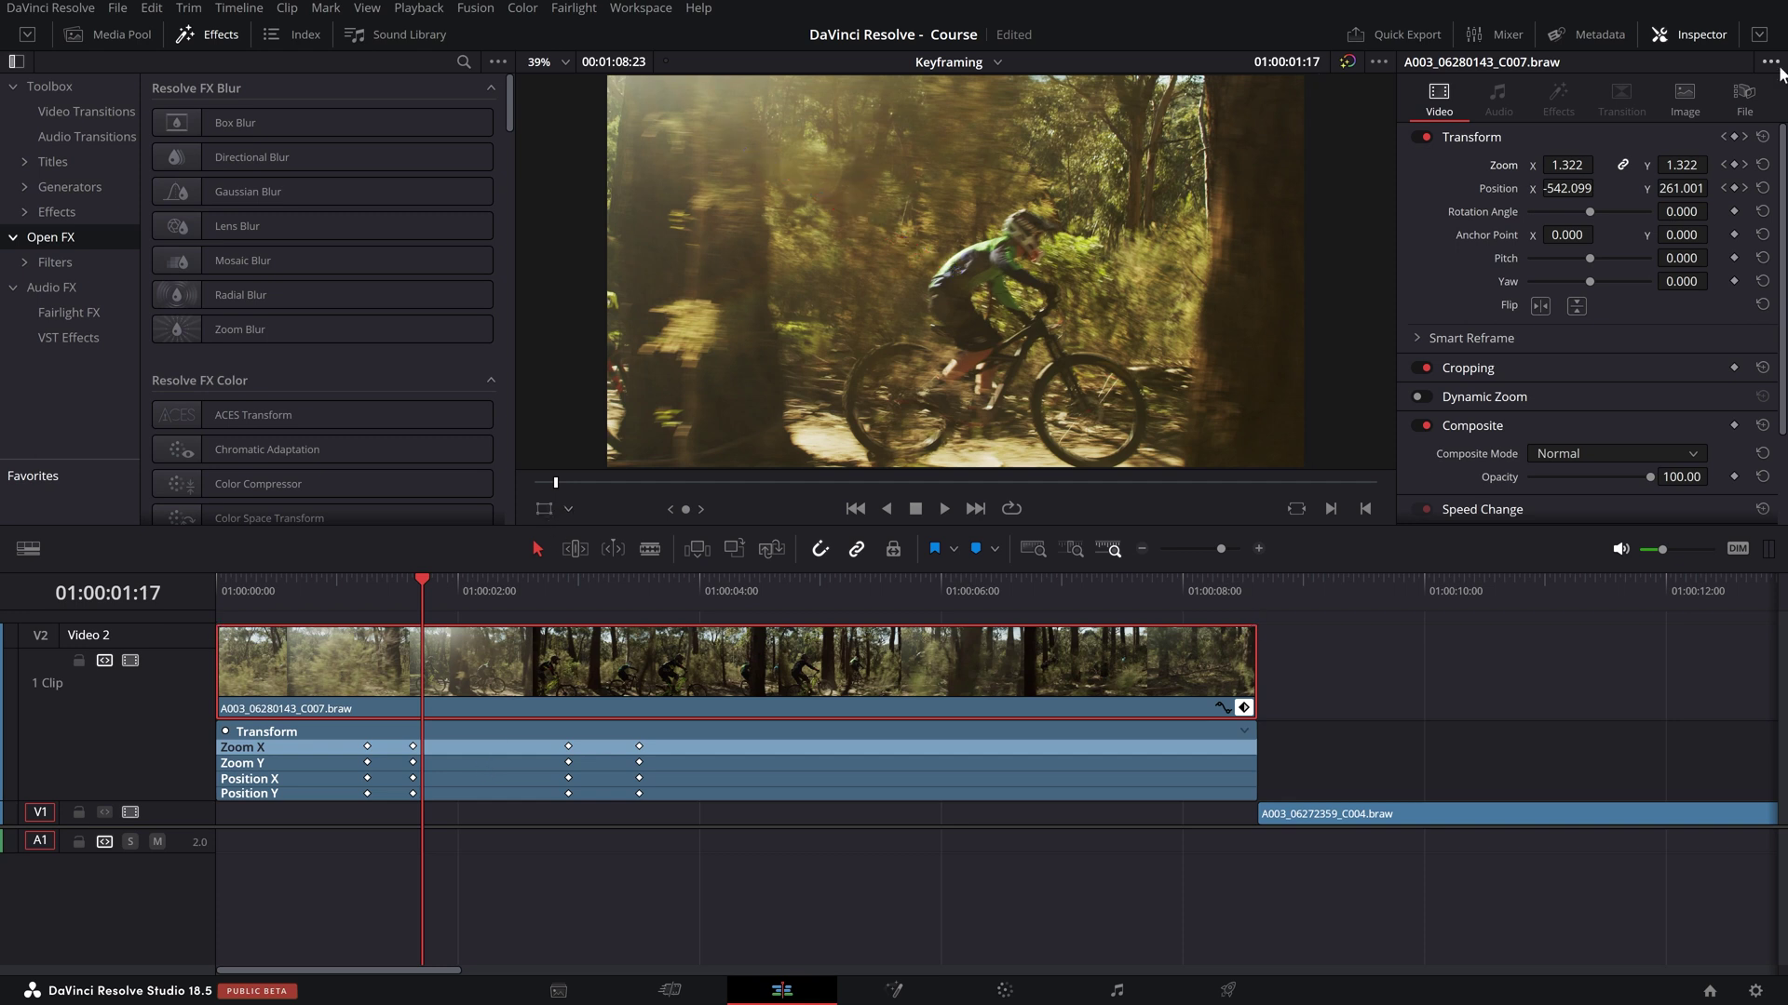
pyautogui.click(1490, 138)
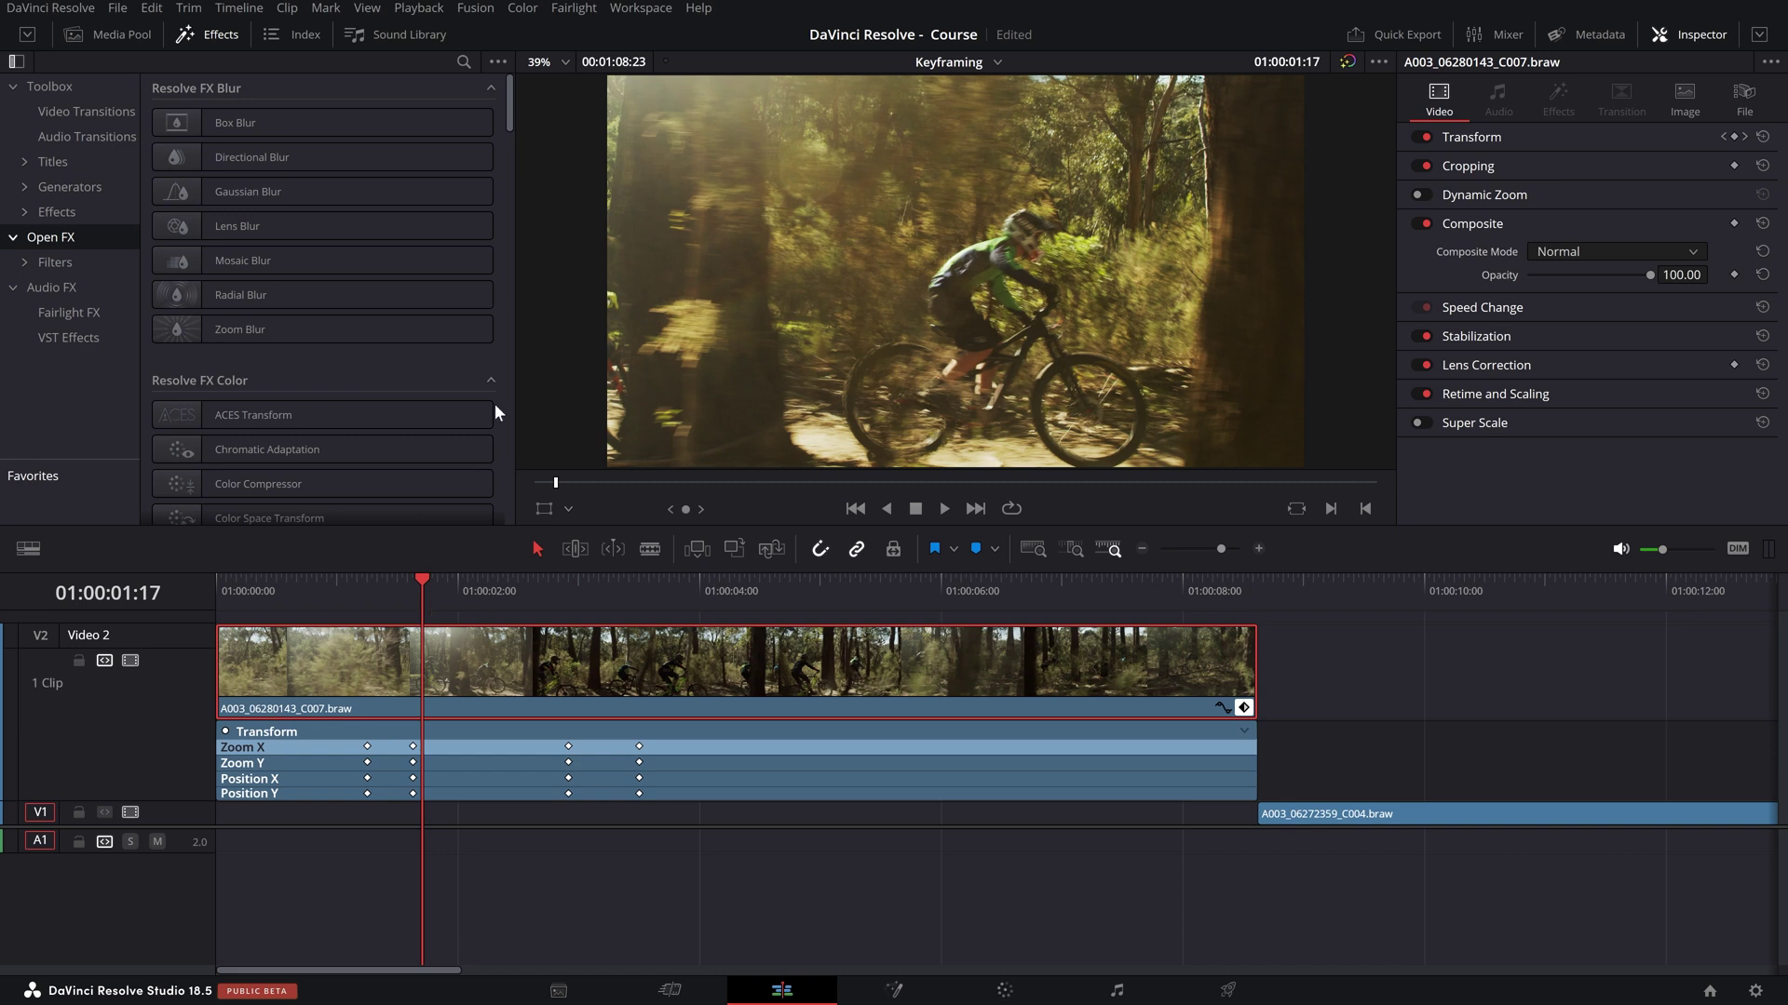
pyautogui.moveTo(433, 595); pyautogui.dragTo(366, 592)
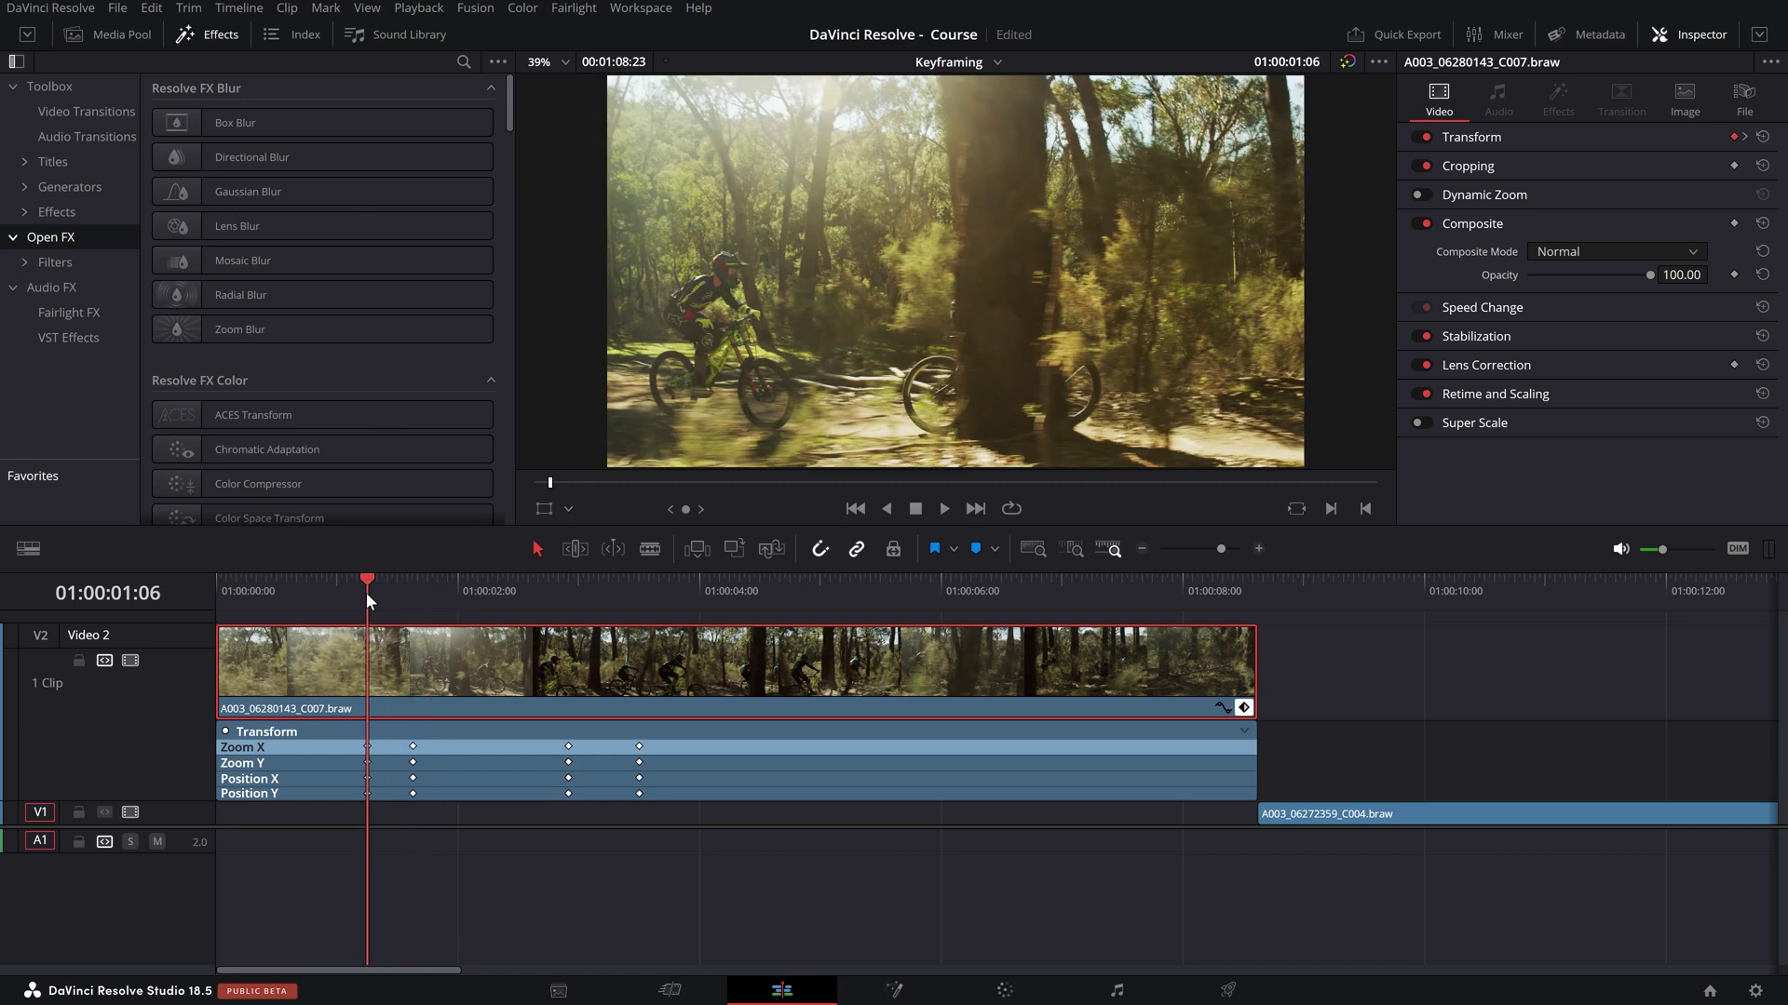
pyautogui.click(1535, 168)
pyautogui.click(1477, 164)
pyautogui.click(1478, 164)
# - Play the clip from the start and scrub to the second set of Transform keyframes at 01:00:01:15
pyautogui.moveTo(290, 591); pyautogui.dragTo(214, 591)
pyautogui.press('space')
pyautogui.scroll(2, 336, 689)
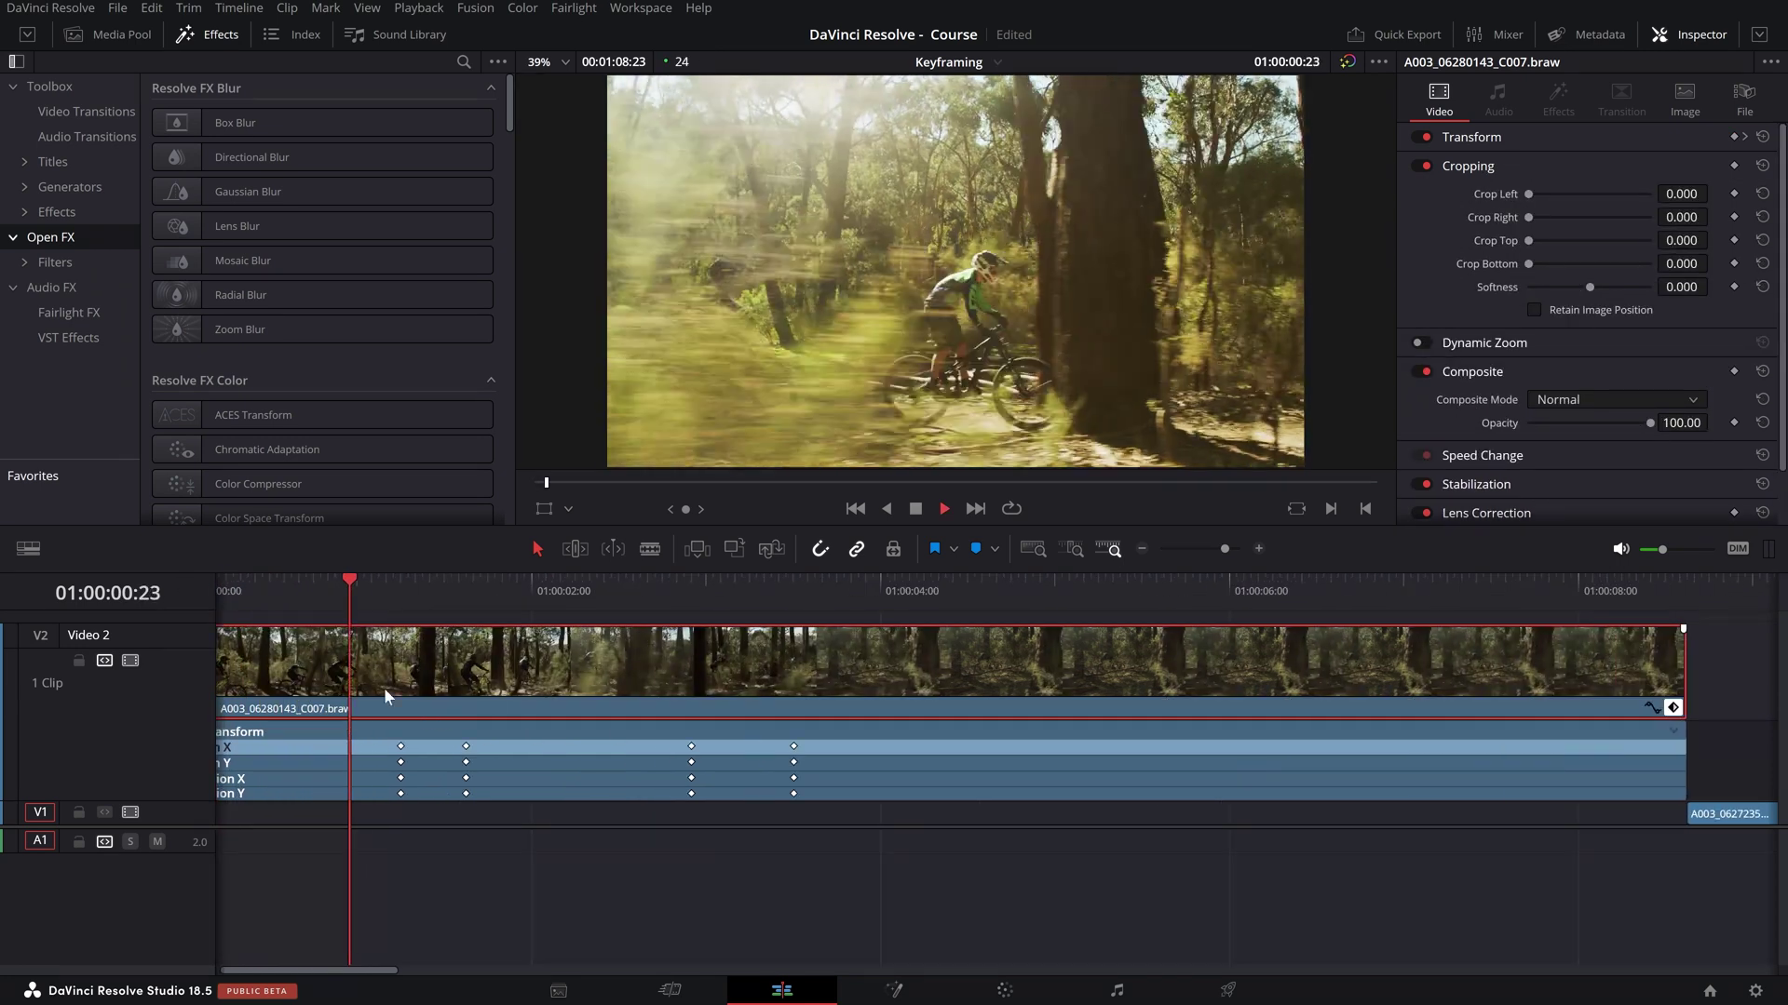
pyautogui.moveTo(388, 596); pyautogui.dragTo(467, 601)
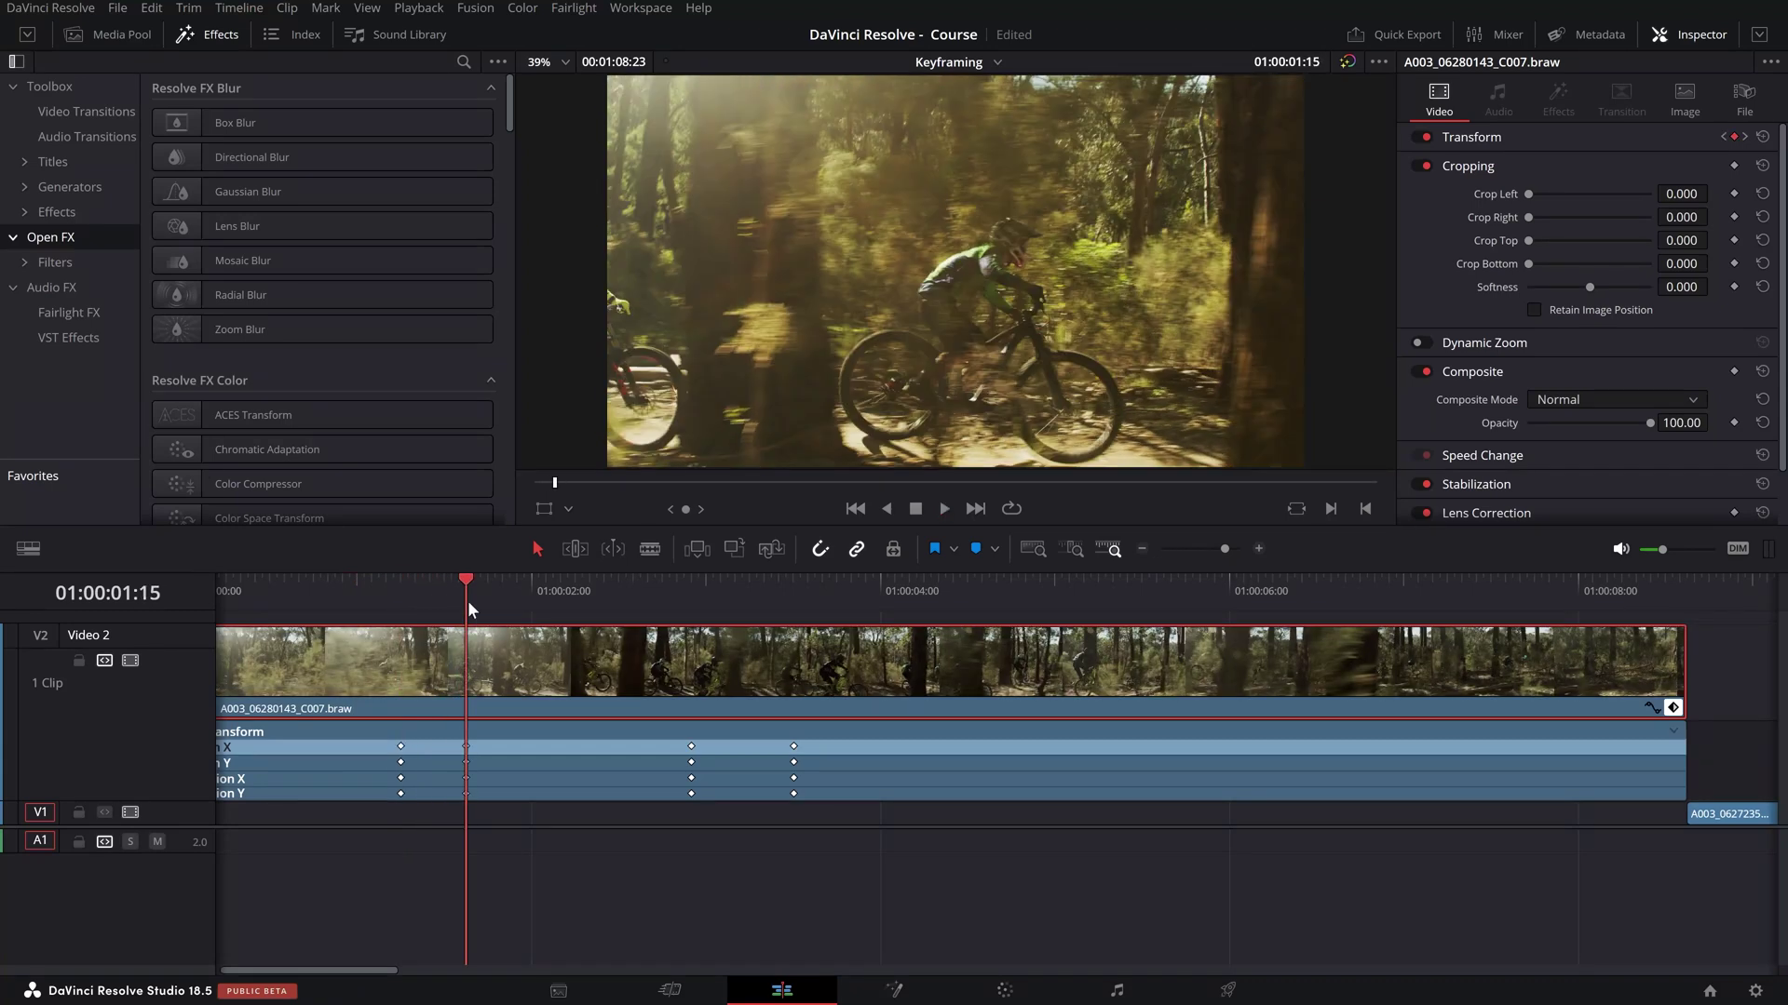
pyautogui.scroll(-1, 743, 733)
# - Add keyframes for Crop Top and Crop Bottom at 01:00:01:06, aligned with the first Transform keyframes
pyautogui.click(419, 590)
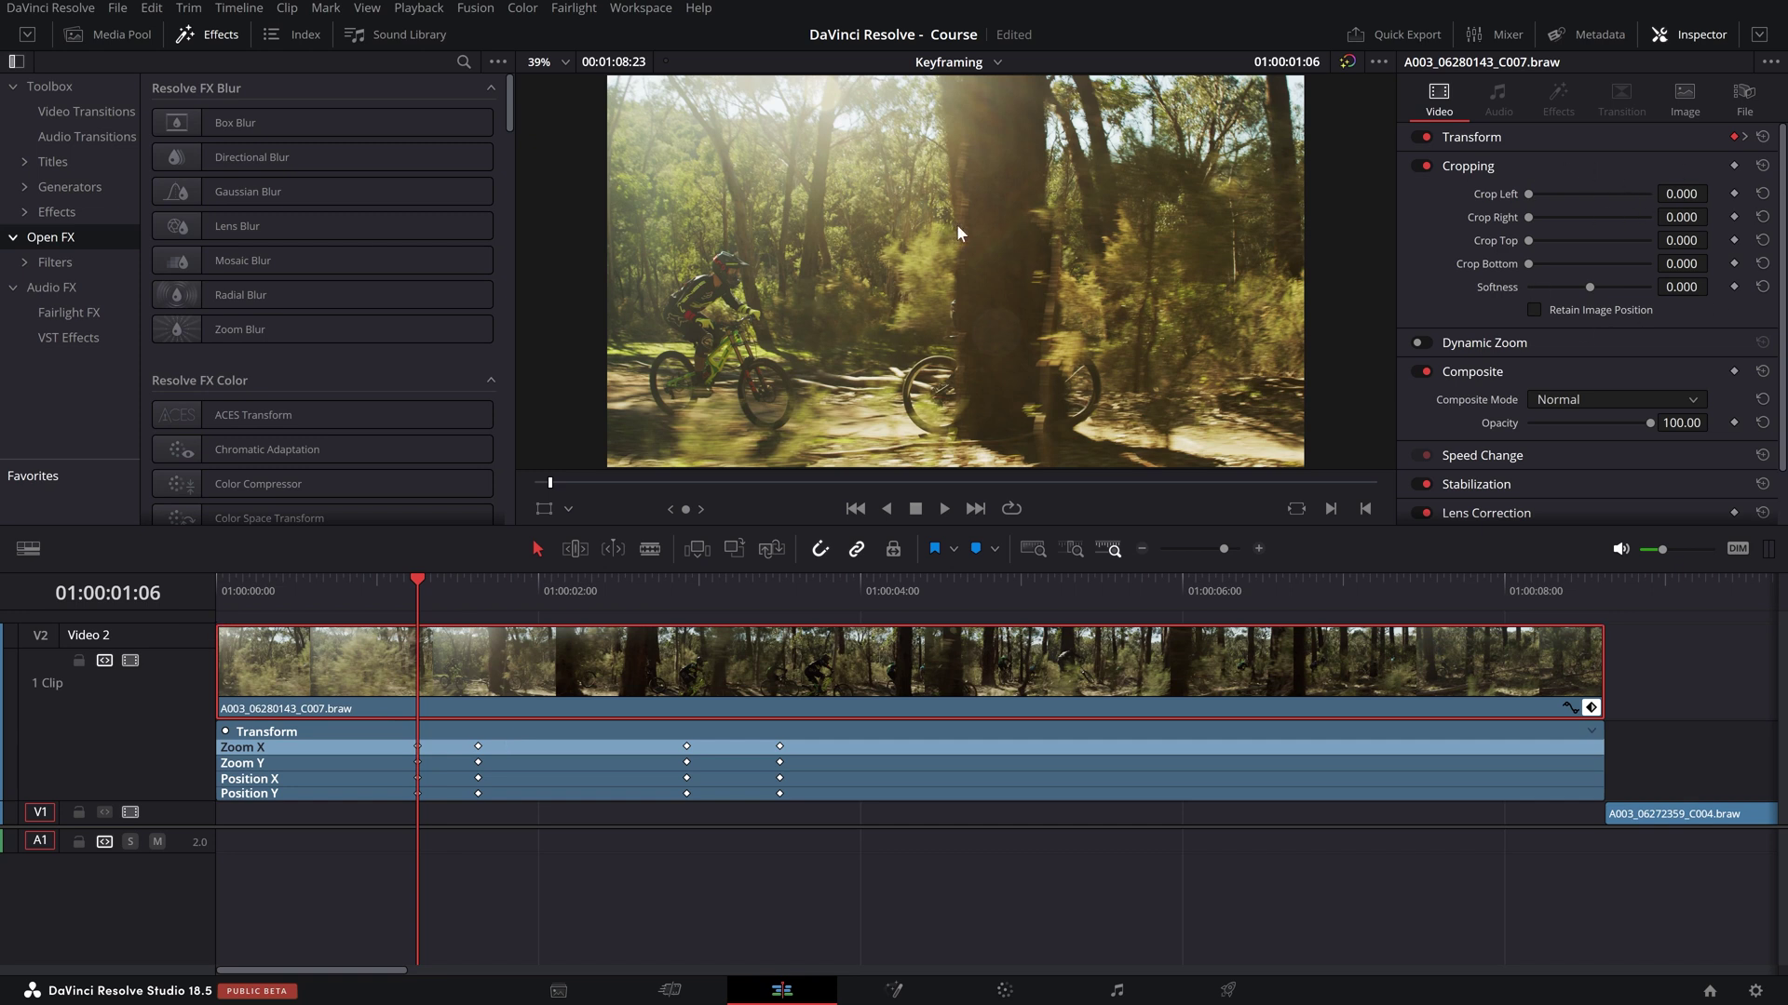
pyautogui.moveTo(416, 599)
pyautogui.mouseDown()
pyautogui.moveTo(399, 583)
pyautogui.moveTo(455, 589)
pyautogui.moveTo(421, 590)
pyautogui.mouseUp()
pyautogui.moveTo(409, 589)
pyautogui.mouseDown()
pyautogui.moveTo(460, 588)
pyautogui.moveTo(421, 588)
pyautogui.mouseUp()
pyautogui.click(1734, 241)
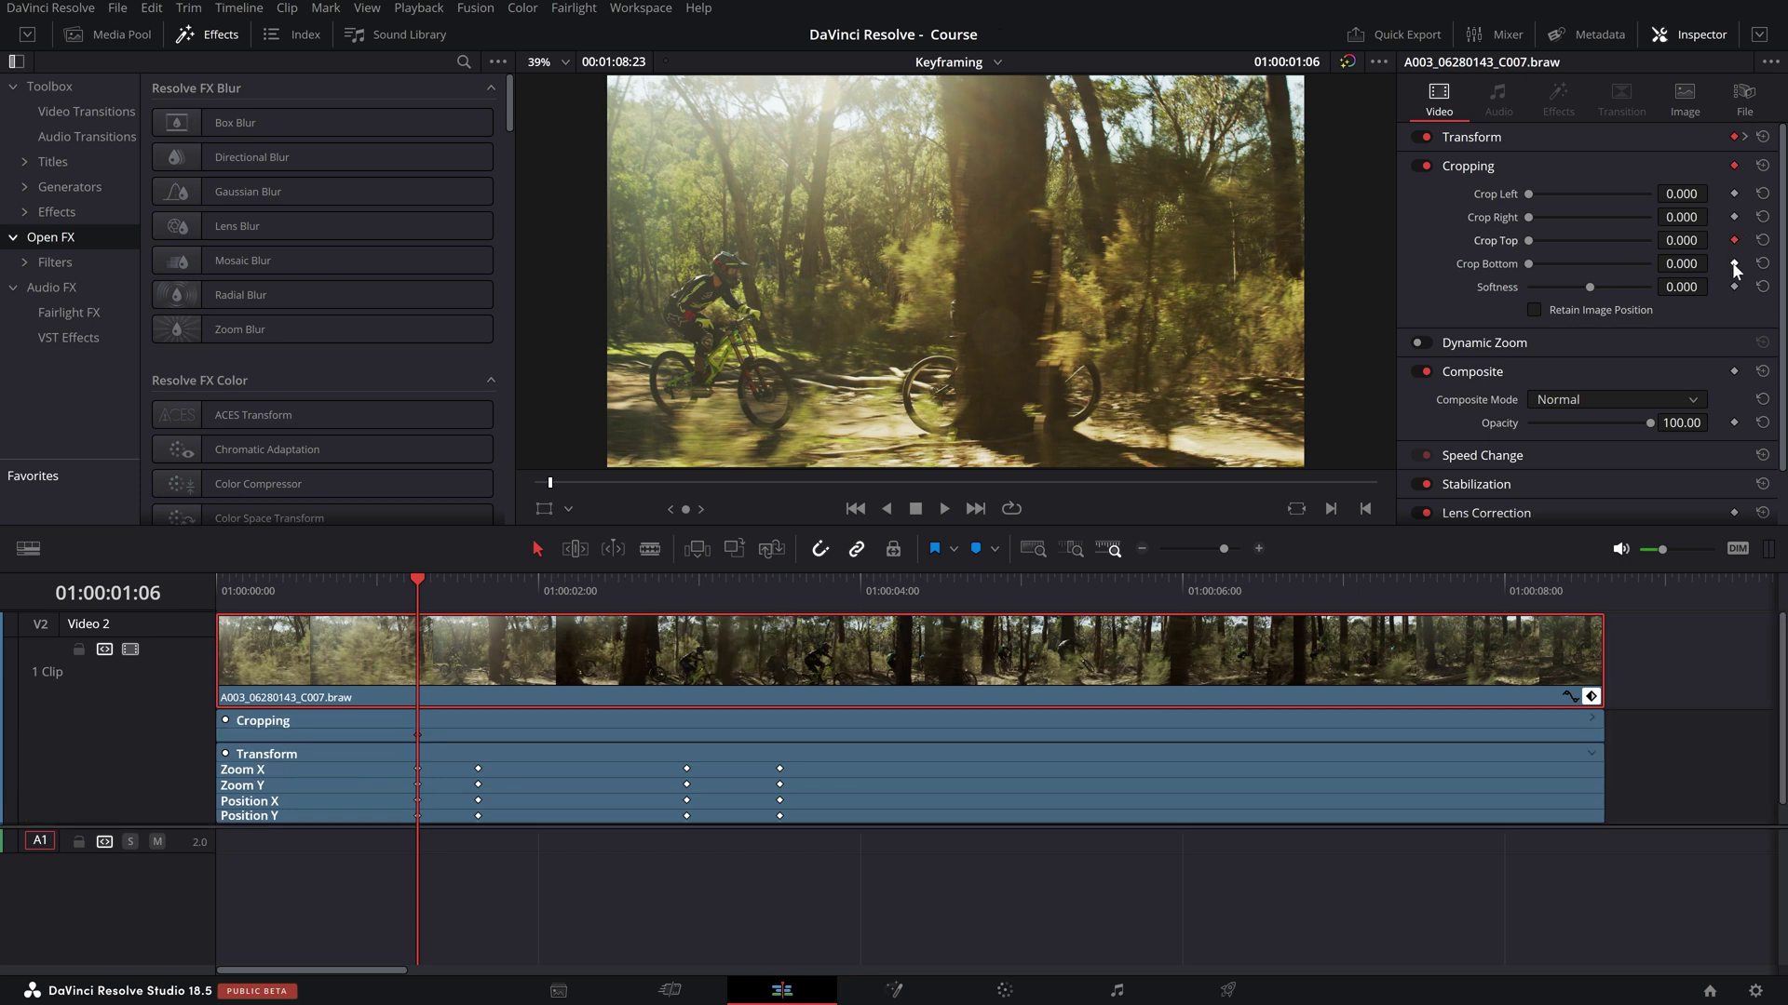
pyautogui.click(1734, 264)
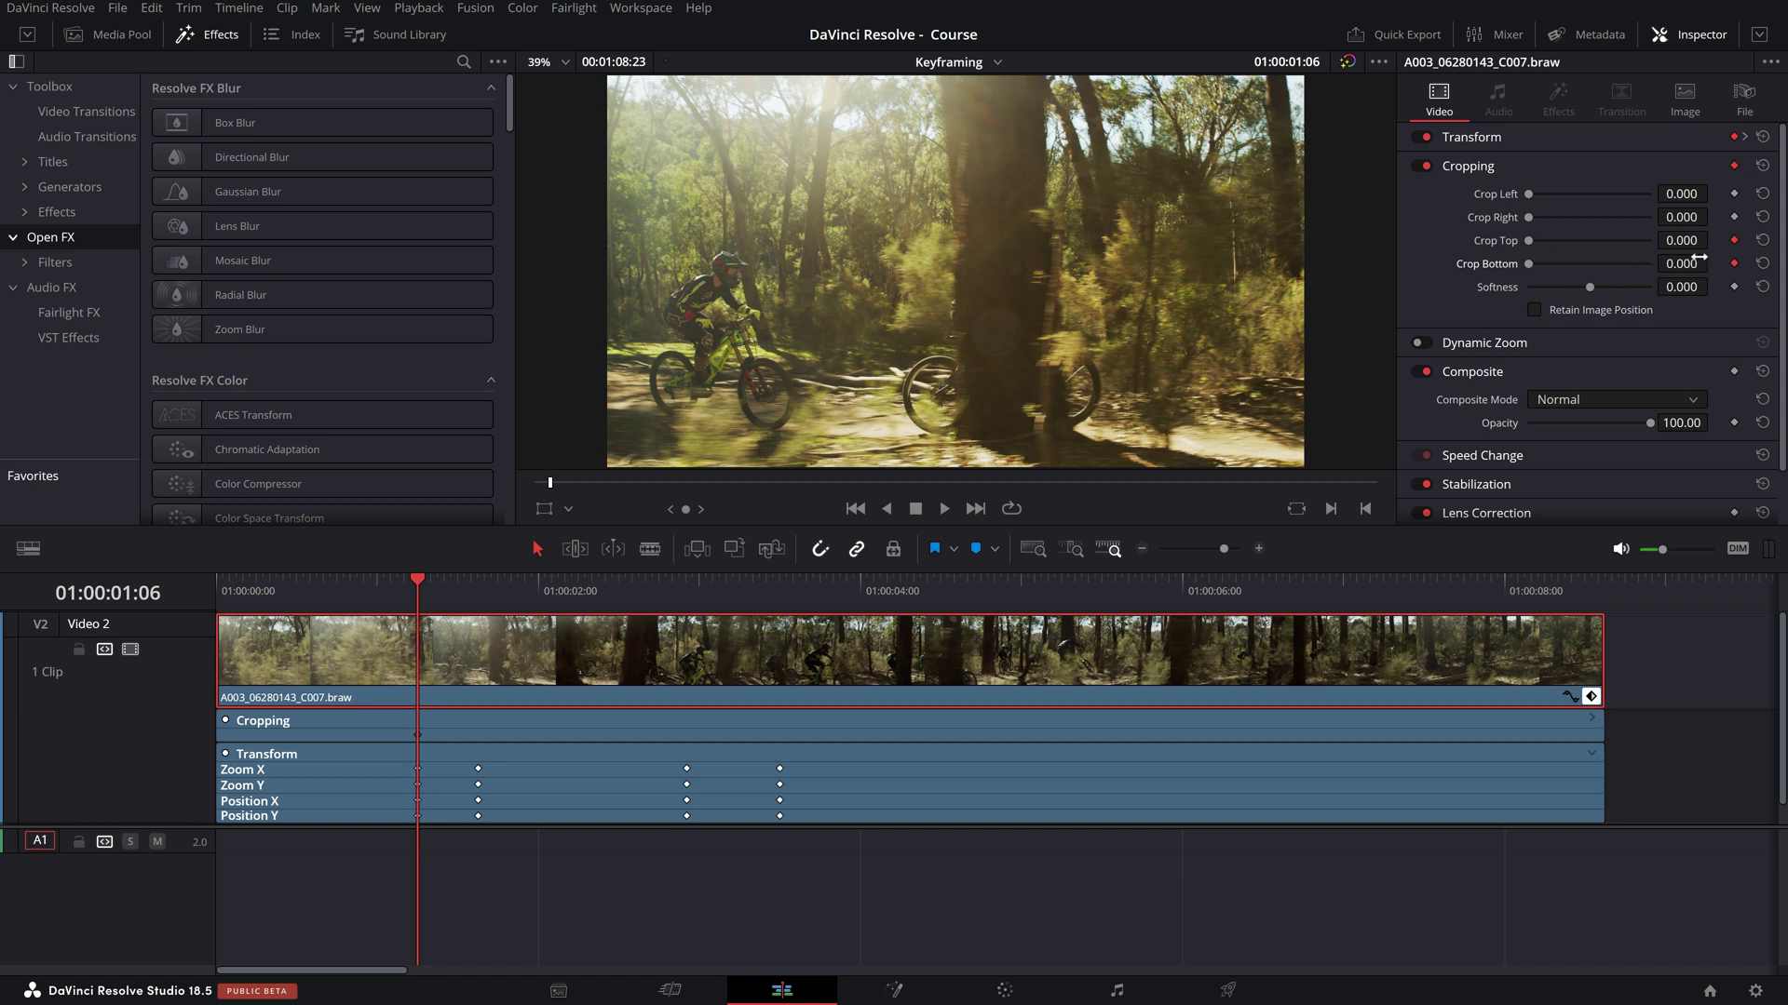
# - Set Crop Top to 520 at 01:00:01:15
pyautogui.moveTo(421, 579); pyautogui.dragTo(478, 585)
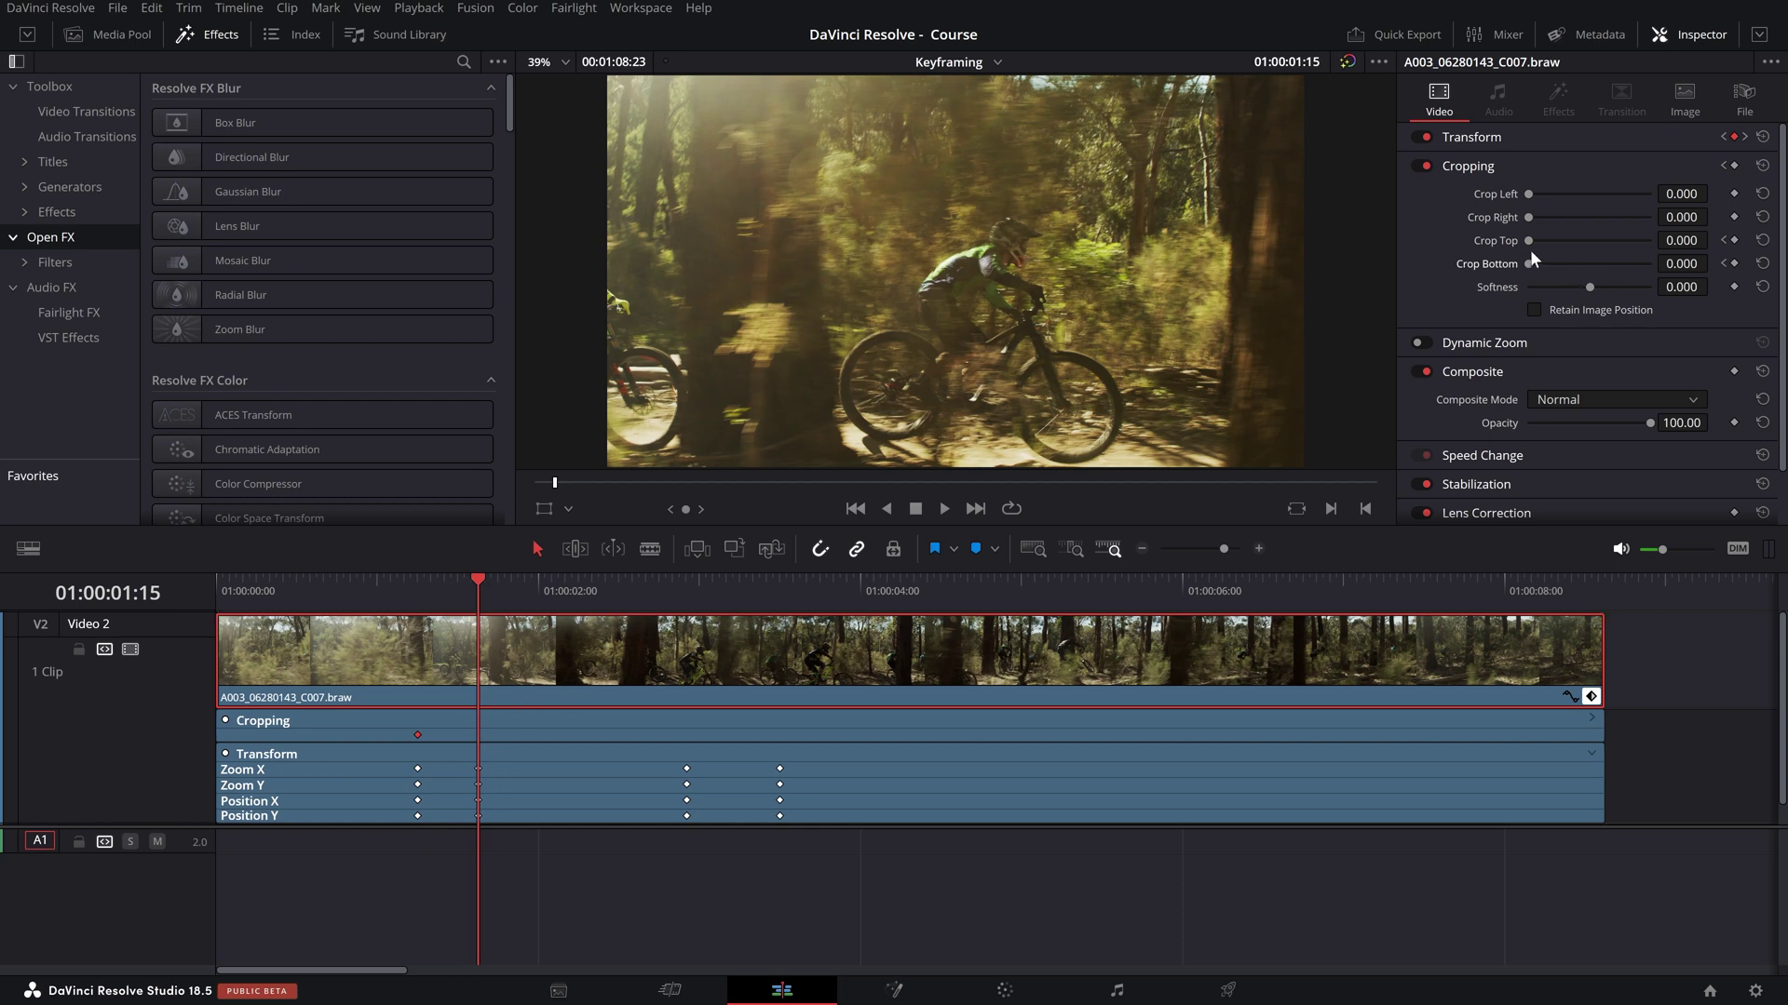
pyautogui.moveTo(1527, 240); pyautogui.dragTo(1558, 246)
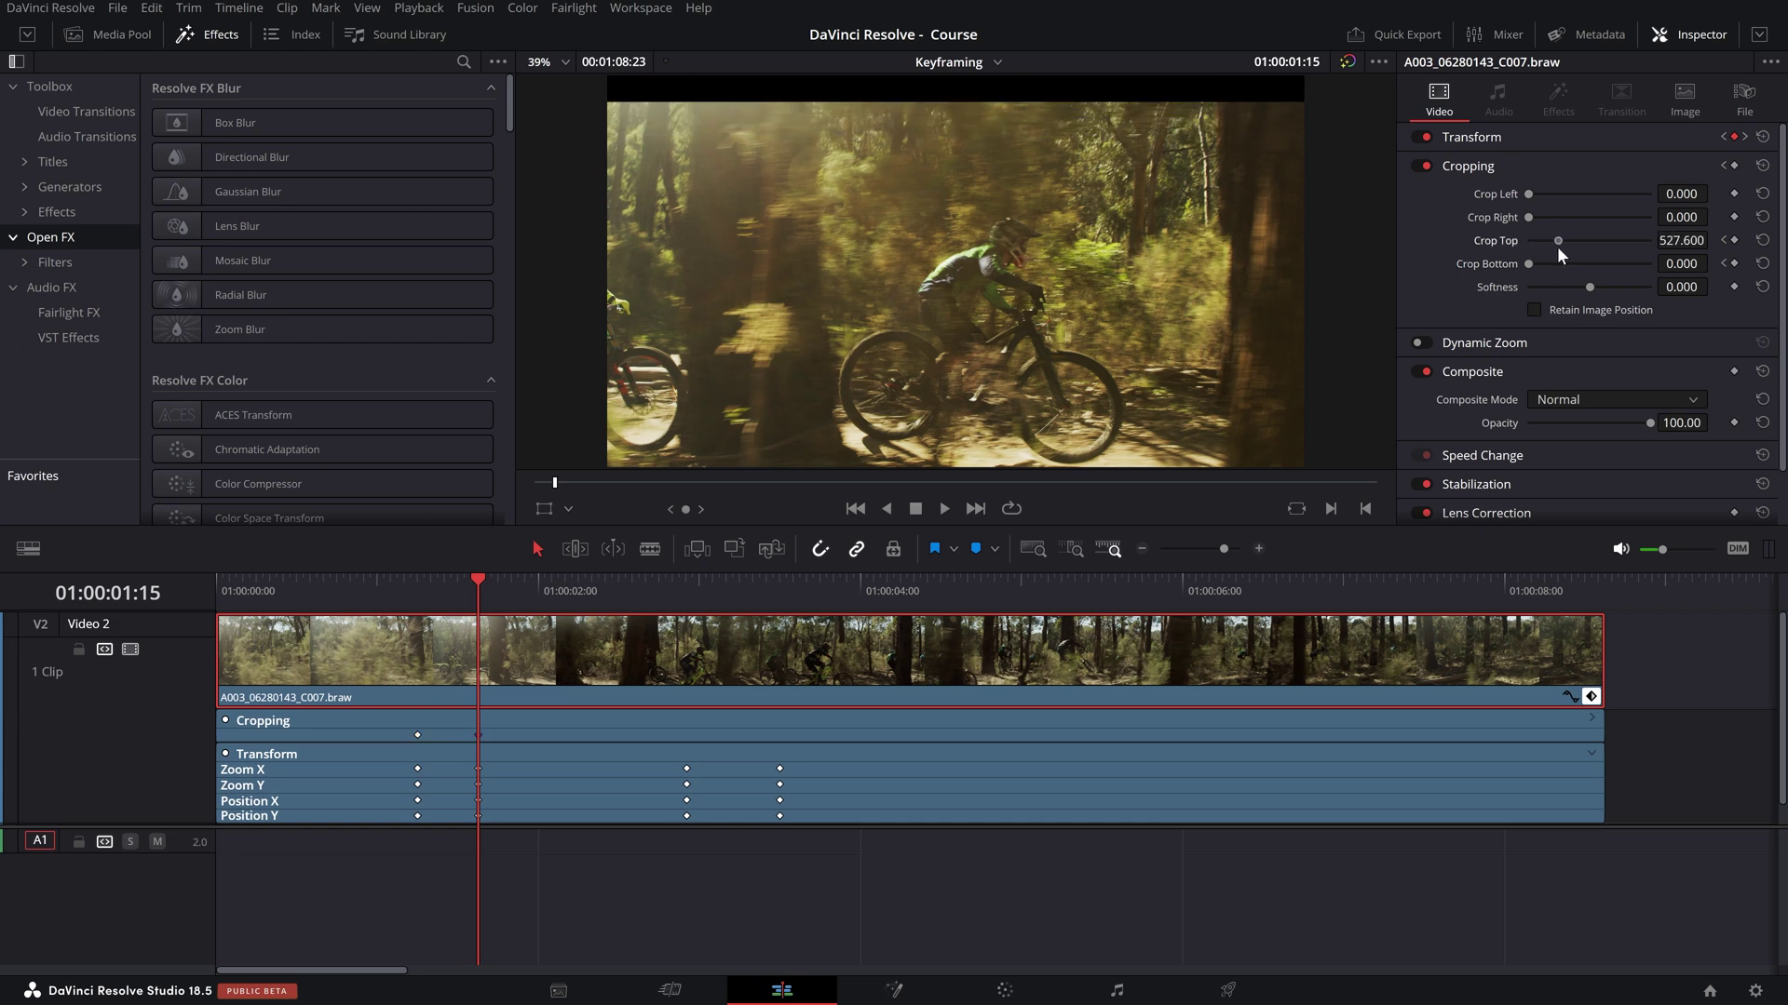
pyautogui.doubleClick(1685, 240)
pyautogui.write('520')
pyautogui.press('Return')
pyautogui.press('Tab')
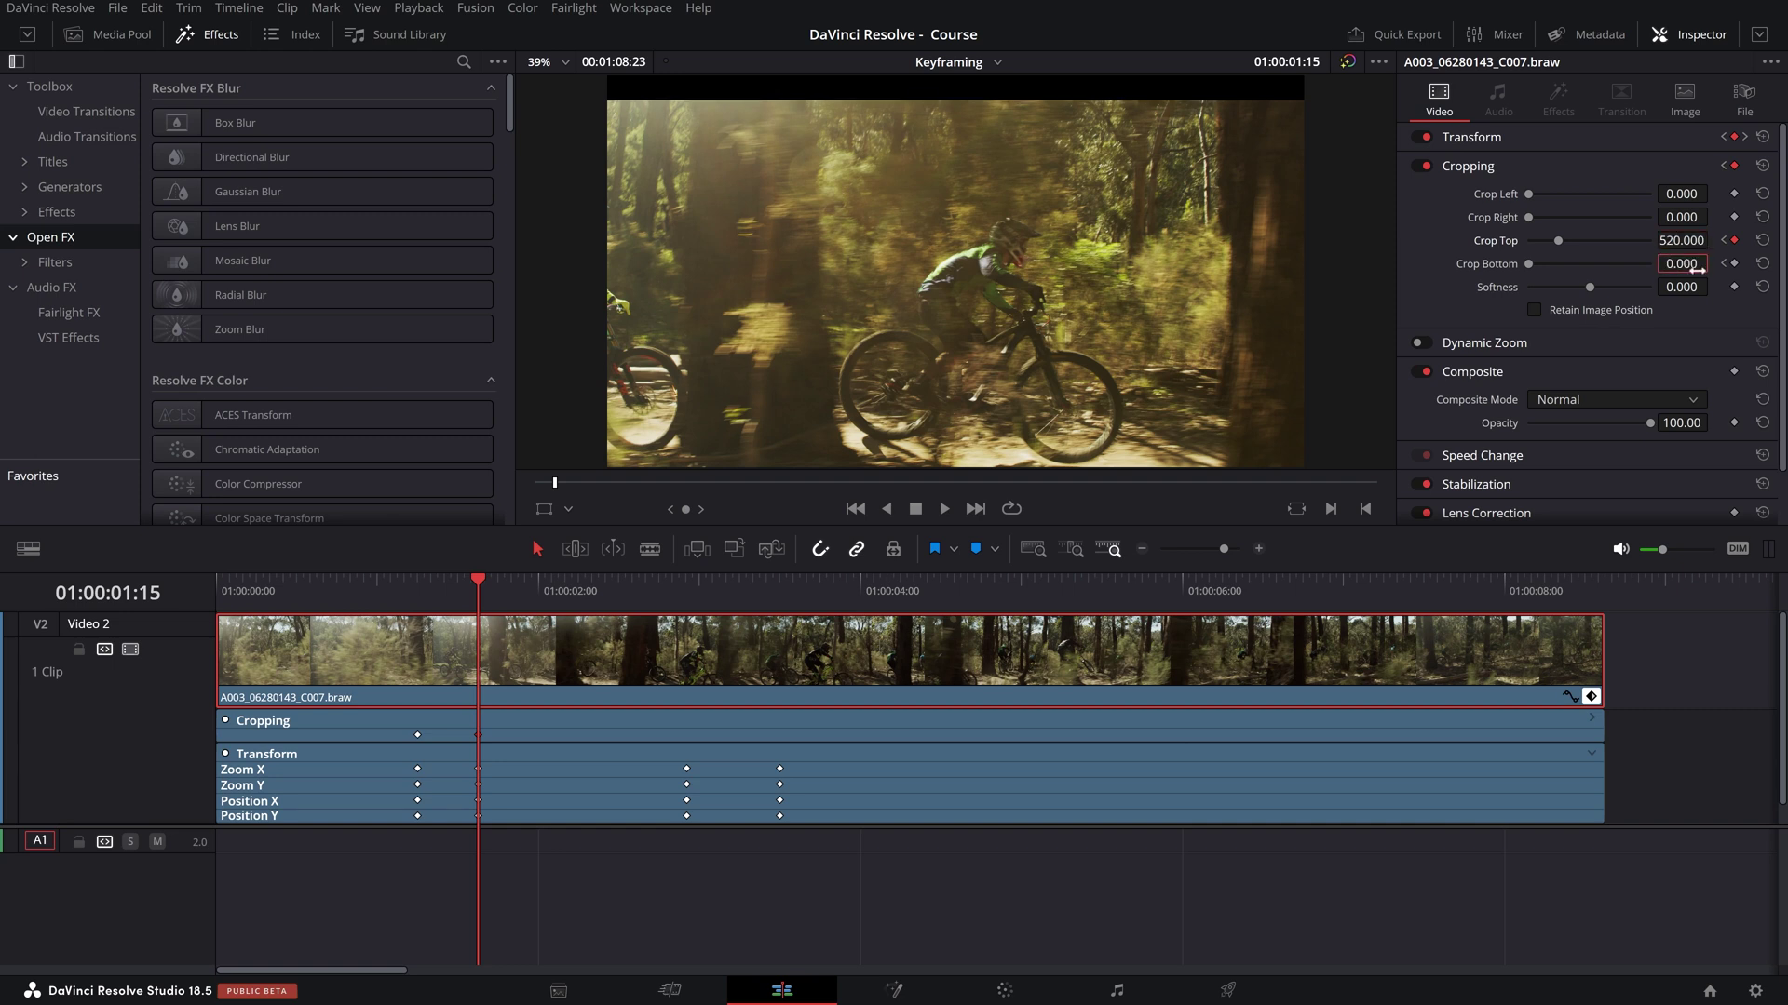
# - Try a Crop Bottom value of 520 at 01:00:01:15 and undo it
pyautogui.doubleClick(1688, 265)
pyautogui.write('520')
pyautogui.press('Return')
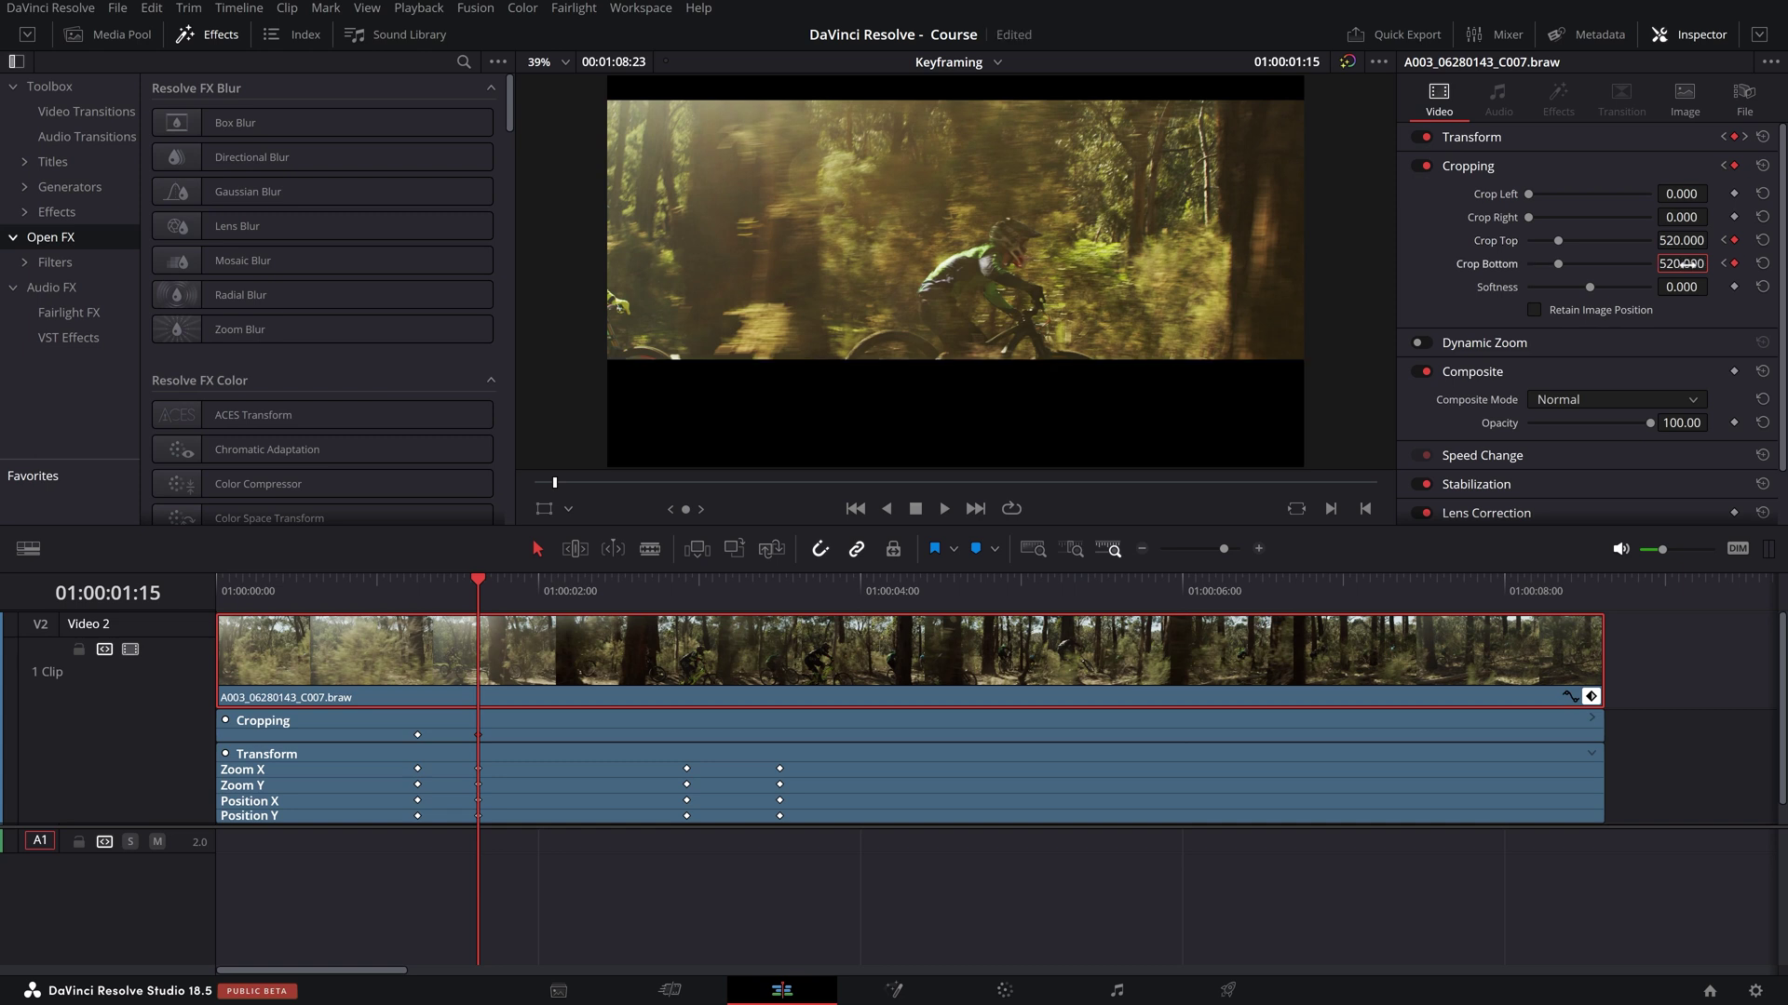
pyautogui.hotkey('ctrl', 'z')
pyautogui.hotkey('ctrl', 's')
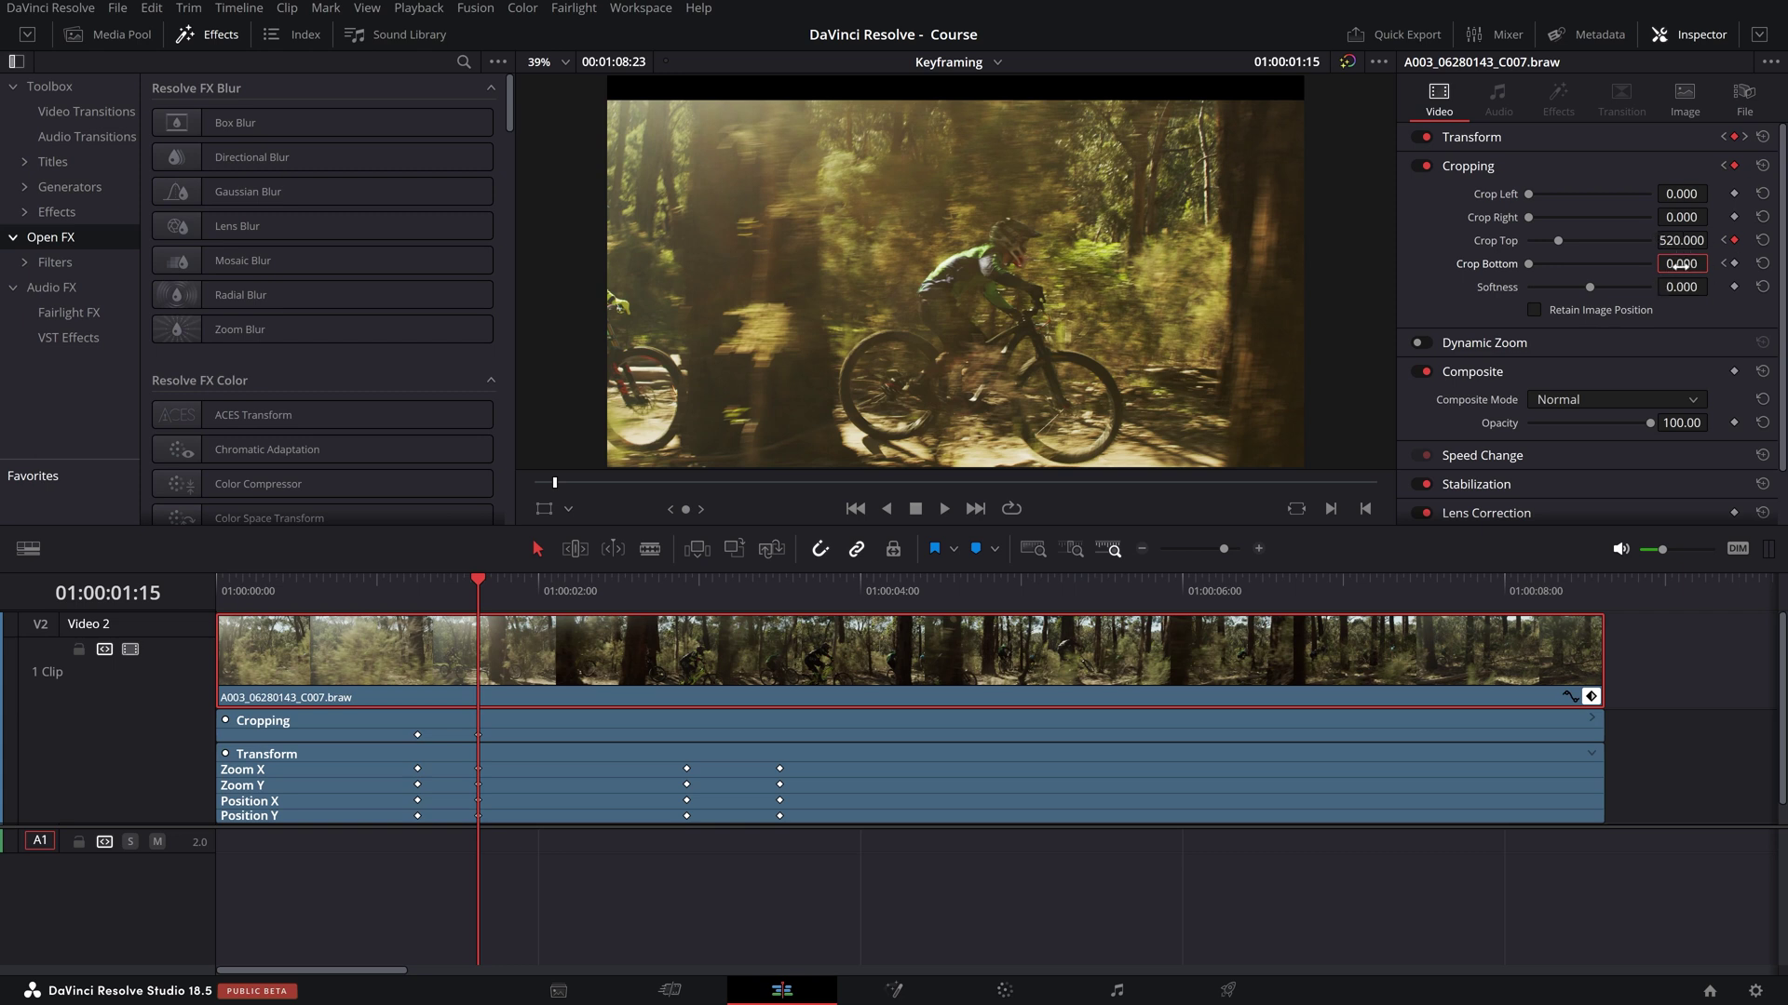
# - Adjust Crop Bottom to 172 at 01:00:01:15 and scrub through the crop animation
pyautogui.moveTo(1682, 263); pyautogui.dragTo(1713, 263)
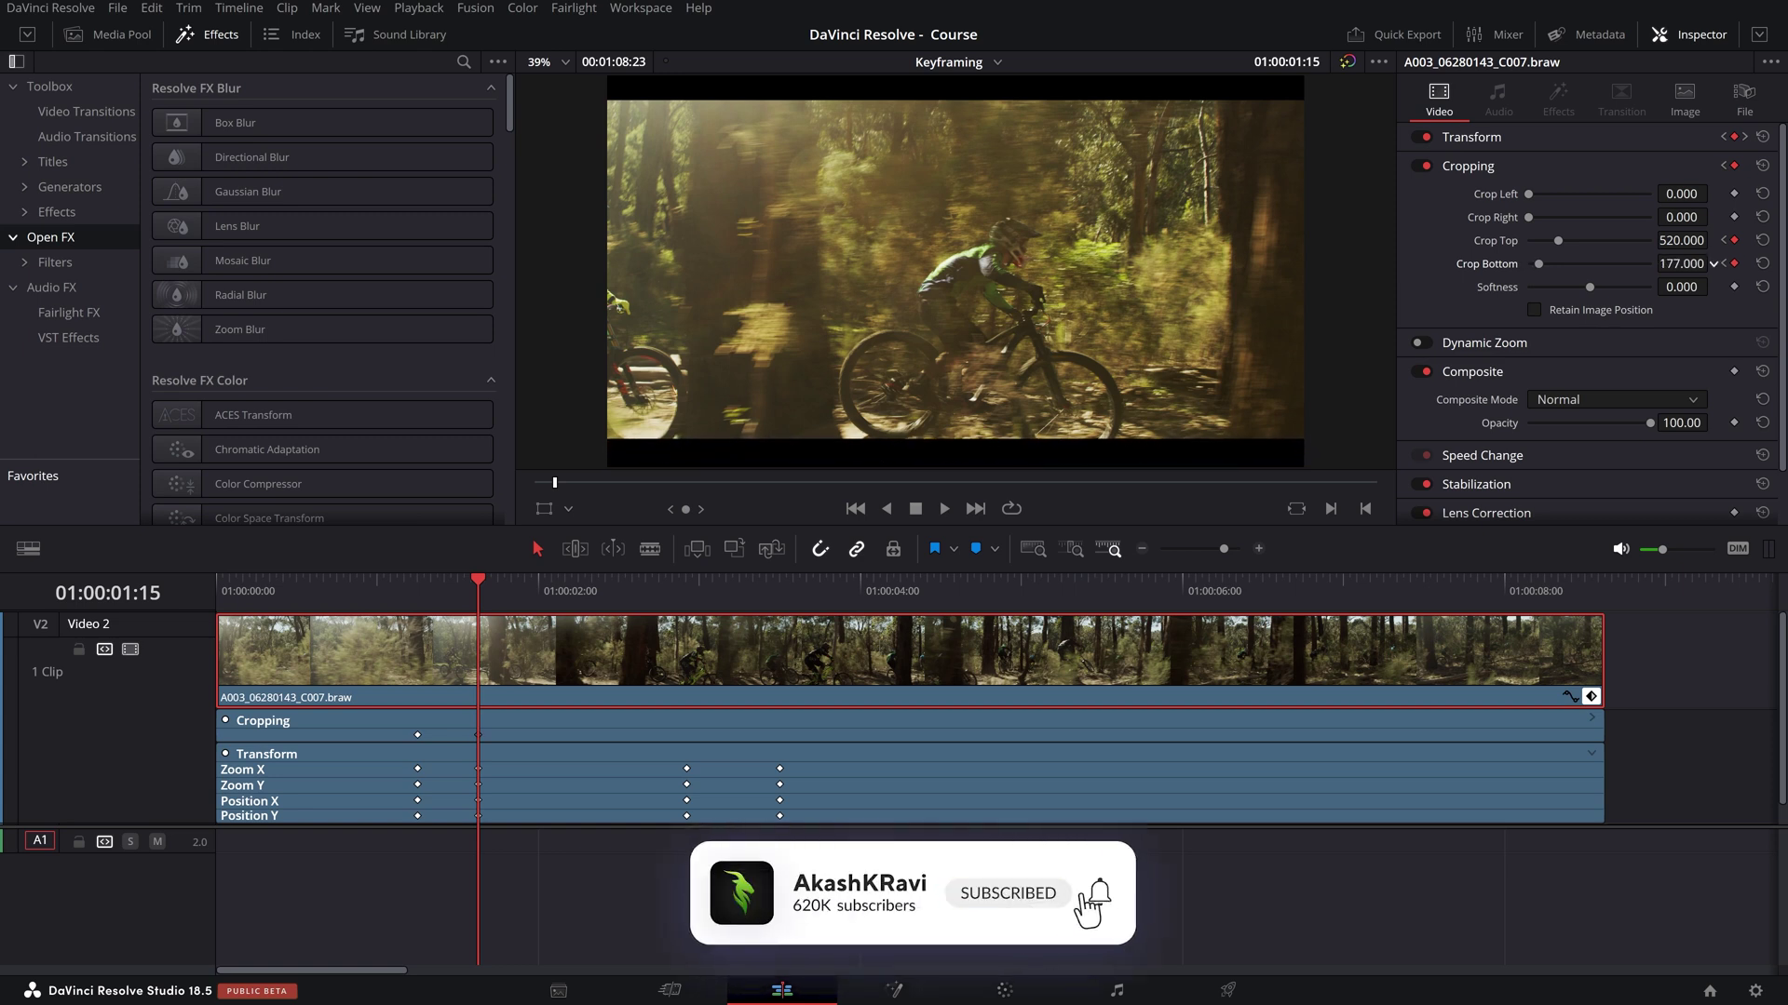
pyautogui.click(389, 595)
pyautogui.moveTo(389, 595); pyautogui.dragTo(470, 597)
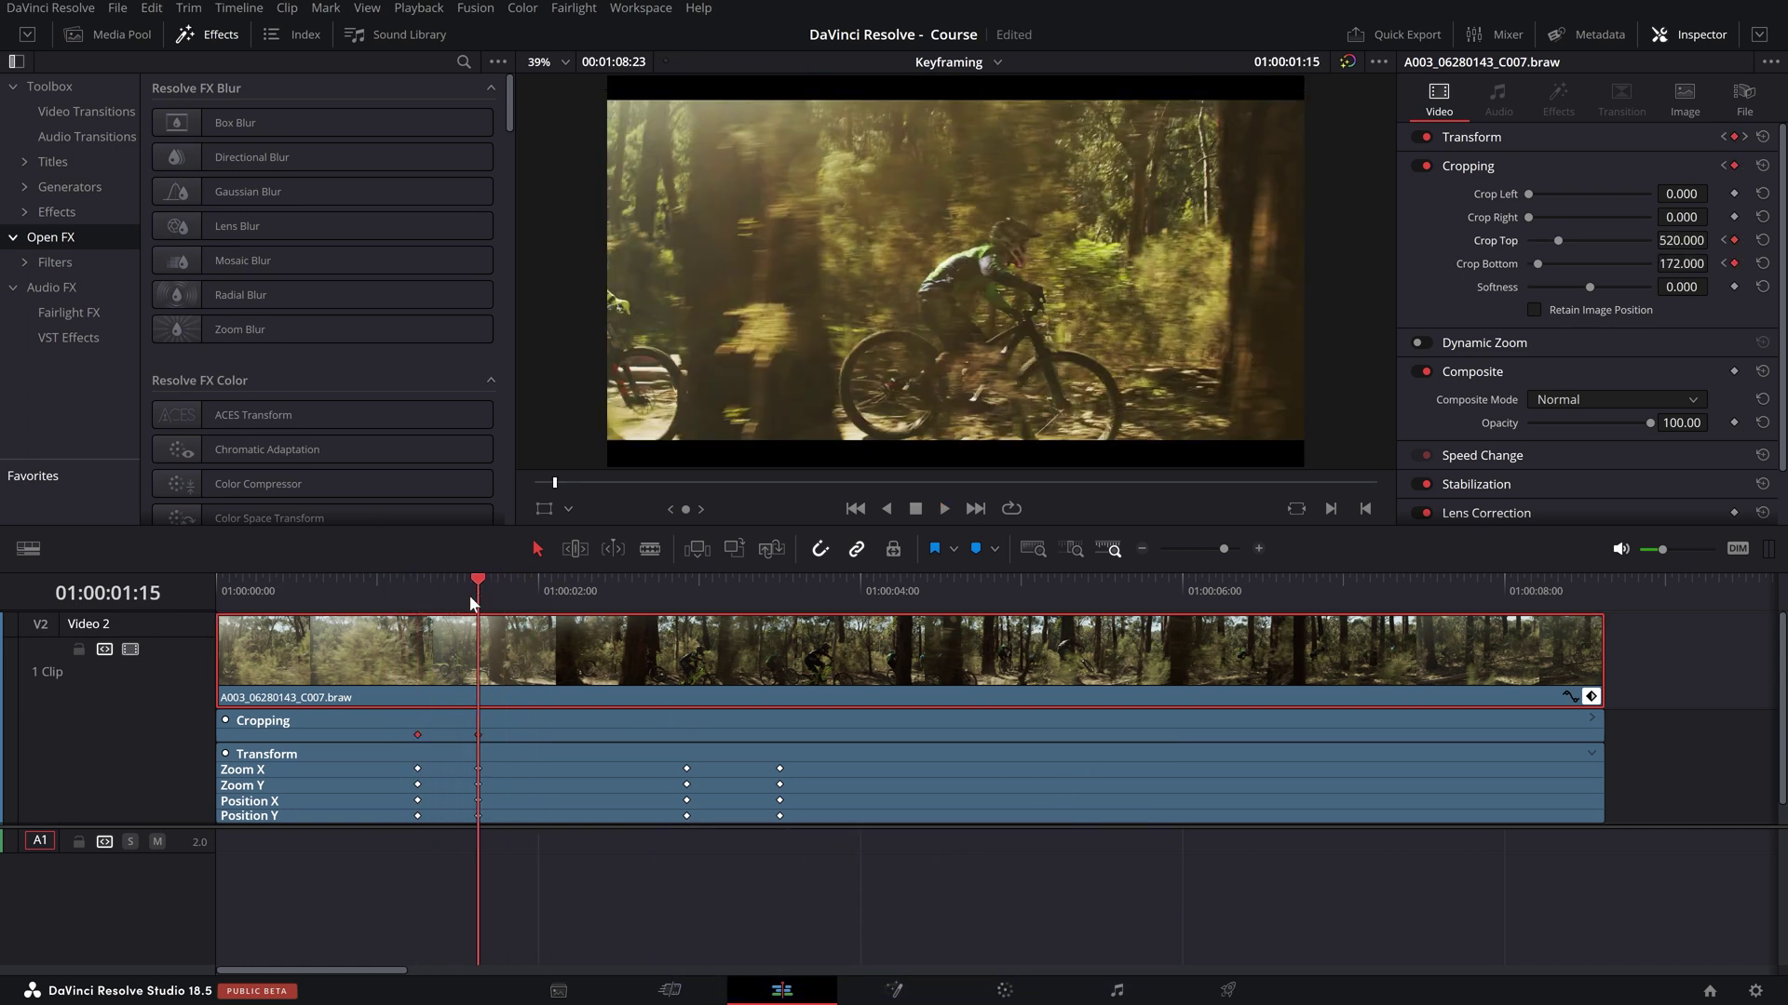
pyautogui.moveTo(466, 594)
pyautogui.mouseDown()
pyautogui.moveTo(423, 615)
pyautogui.moveTo(476, 611)
pyautogui.mouseUp()
# - Reset the clip's Zoom and Position at 01:00:01:06 to remove their keyframes, leaving only the Cropping animation
pyautogui.moveTo(411, 760); pyautogui.dragTo(526, 823)
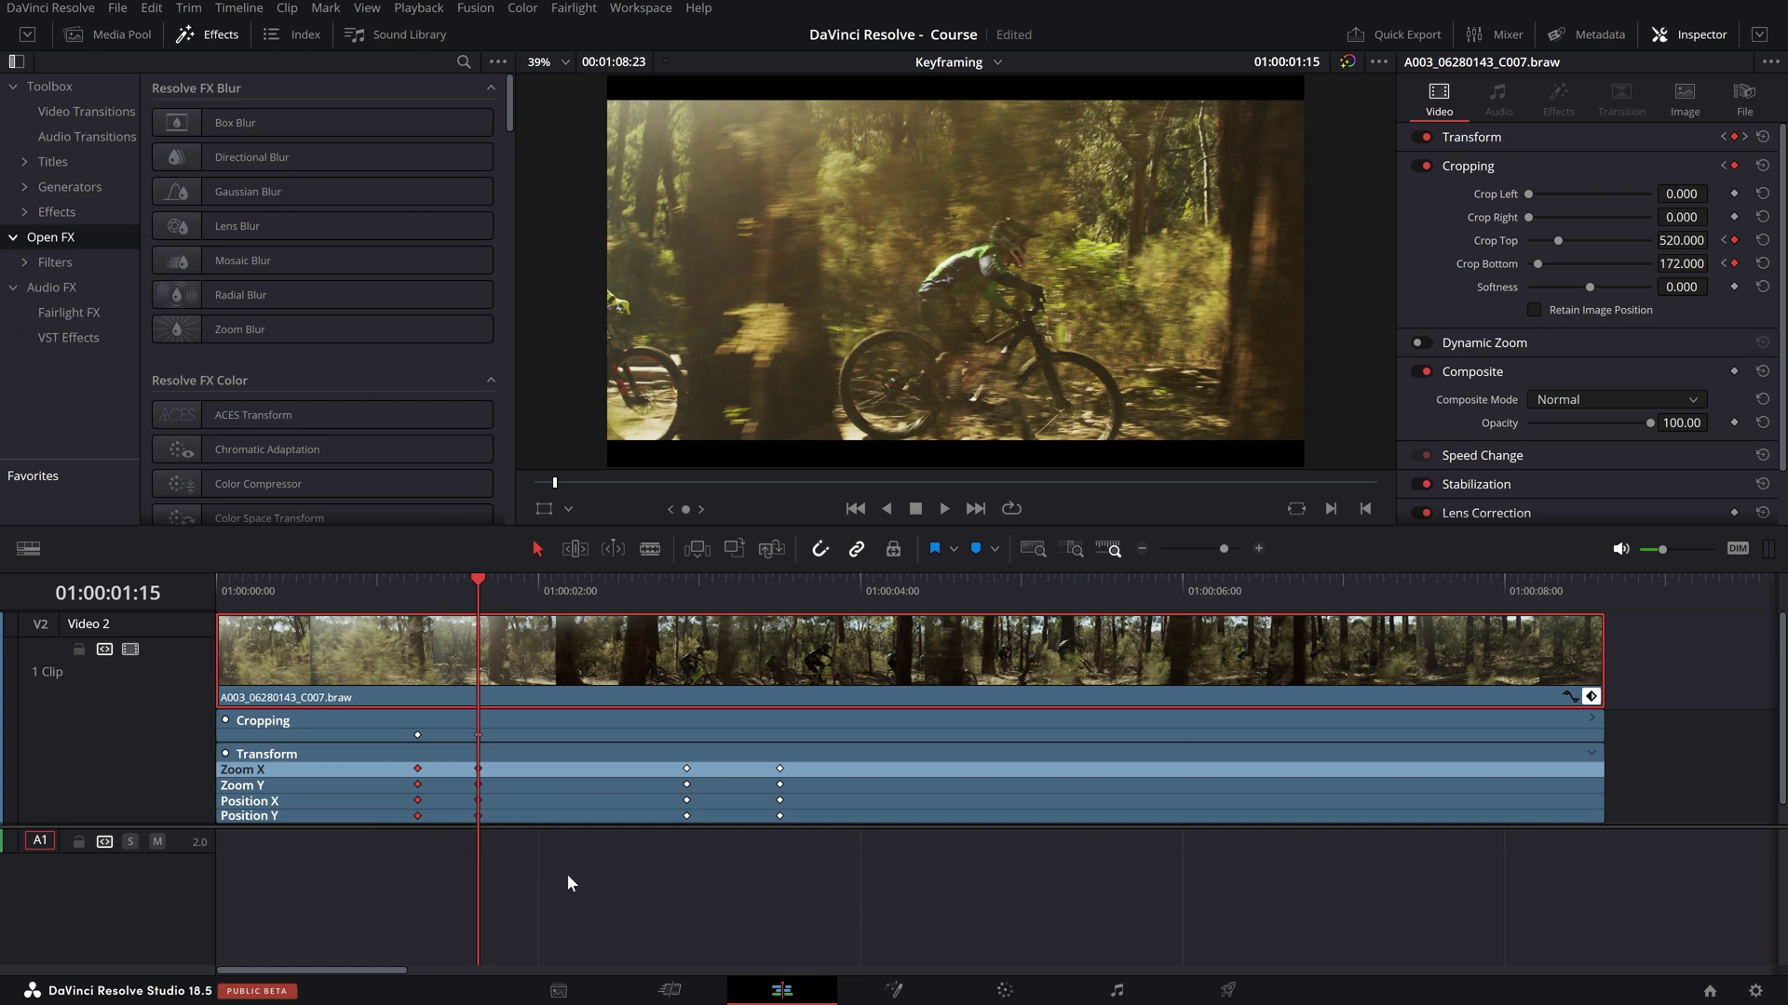
pyautogui.click(567, 875)
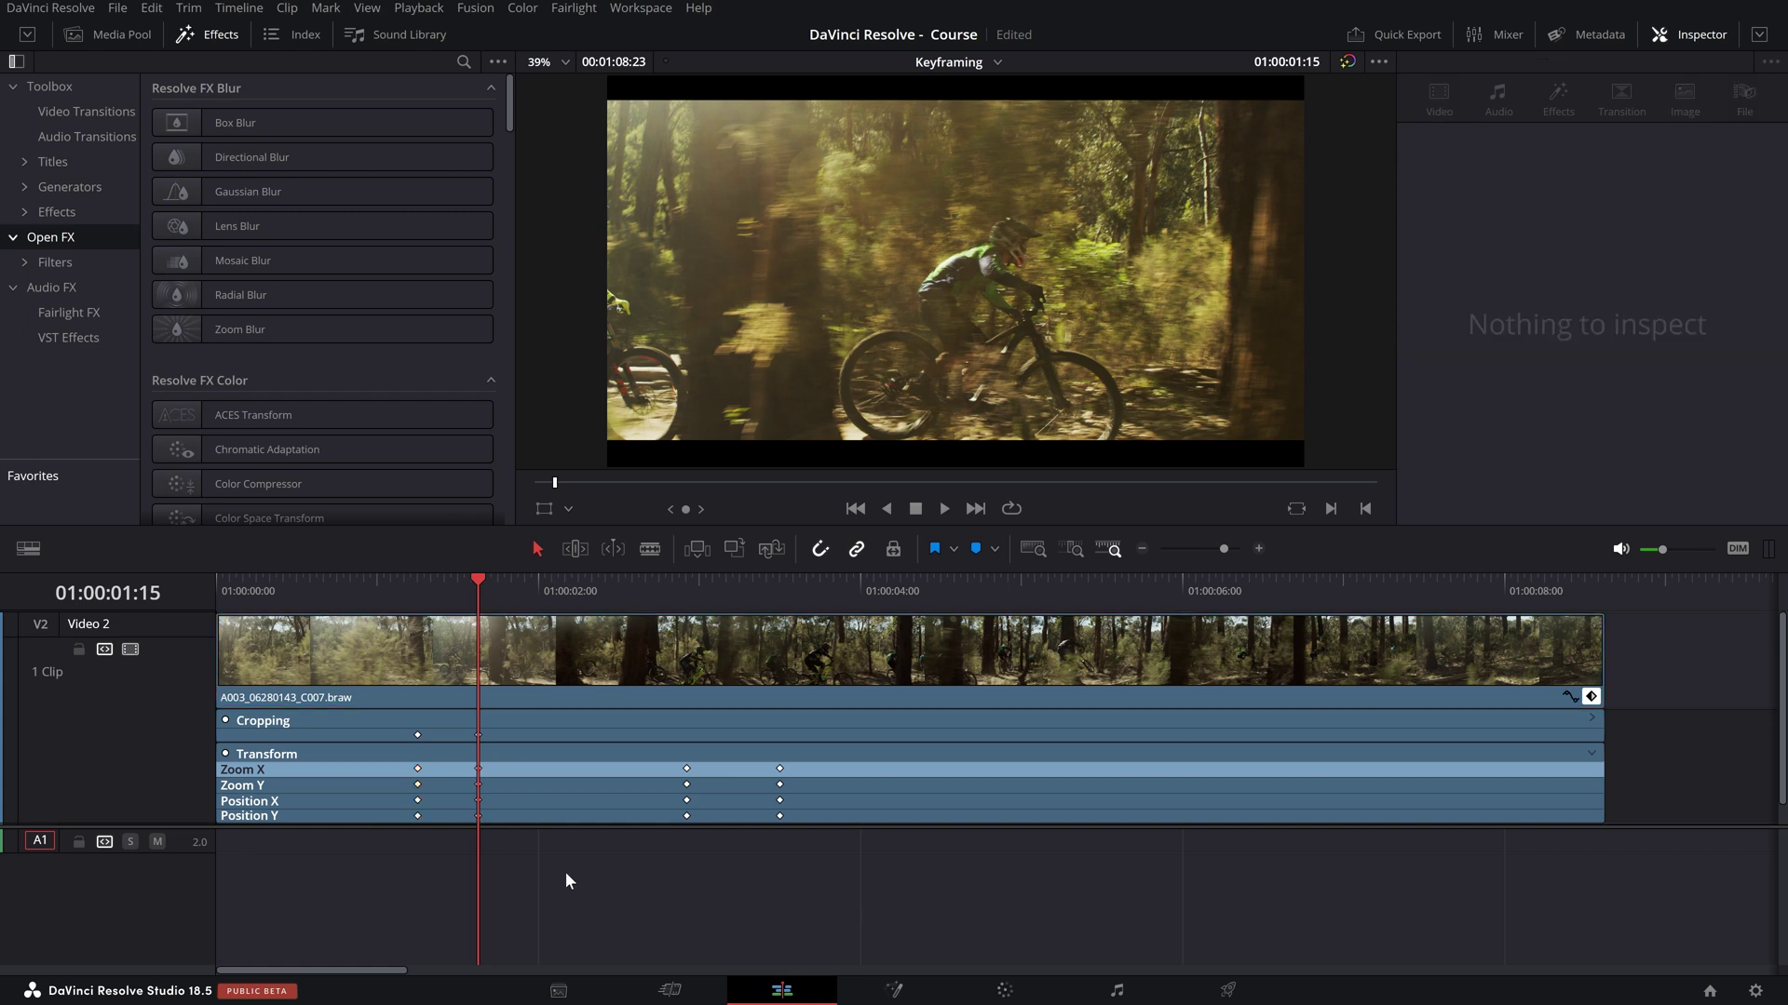
pyautogui.click(528, 729)
pyautogui.moveTo(463, 604)
pyautogui.mouseDown()
pyautogui.moveTo(459, 623)
pyautogui.moveTo(495, 633)
pyautogui.moveTo(654, 643)
pyautogui.moveTo(514, 656)
pyautogui.moveTo(598, 658)
pyautogui.moveTo(434, 619)
pyautogui.mouseUp()
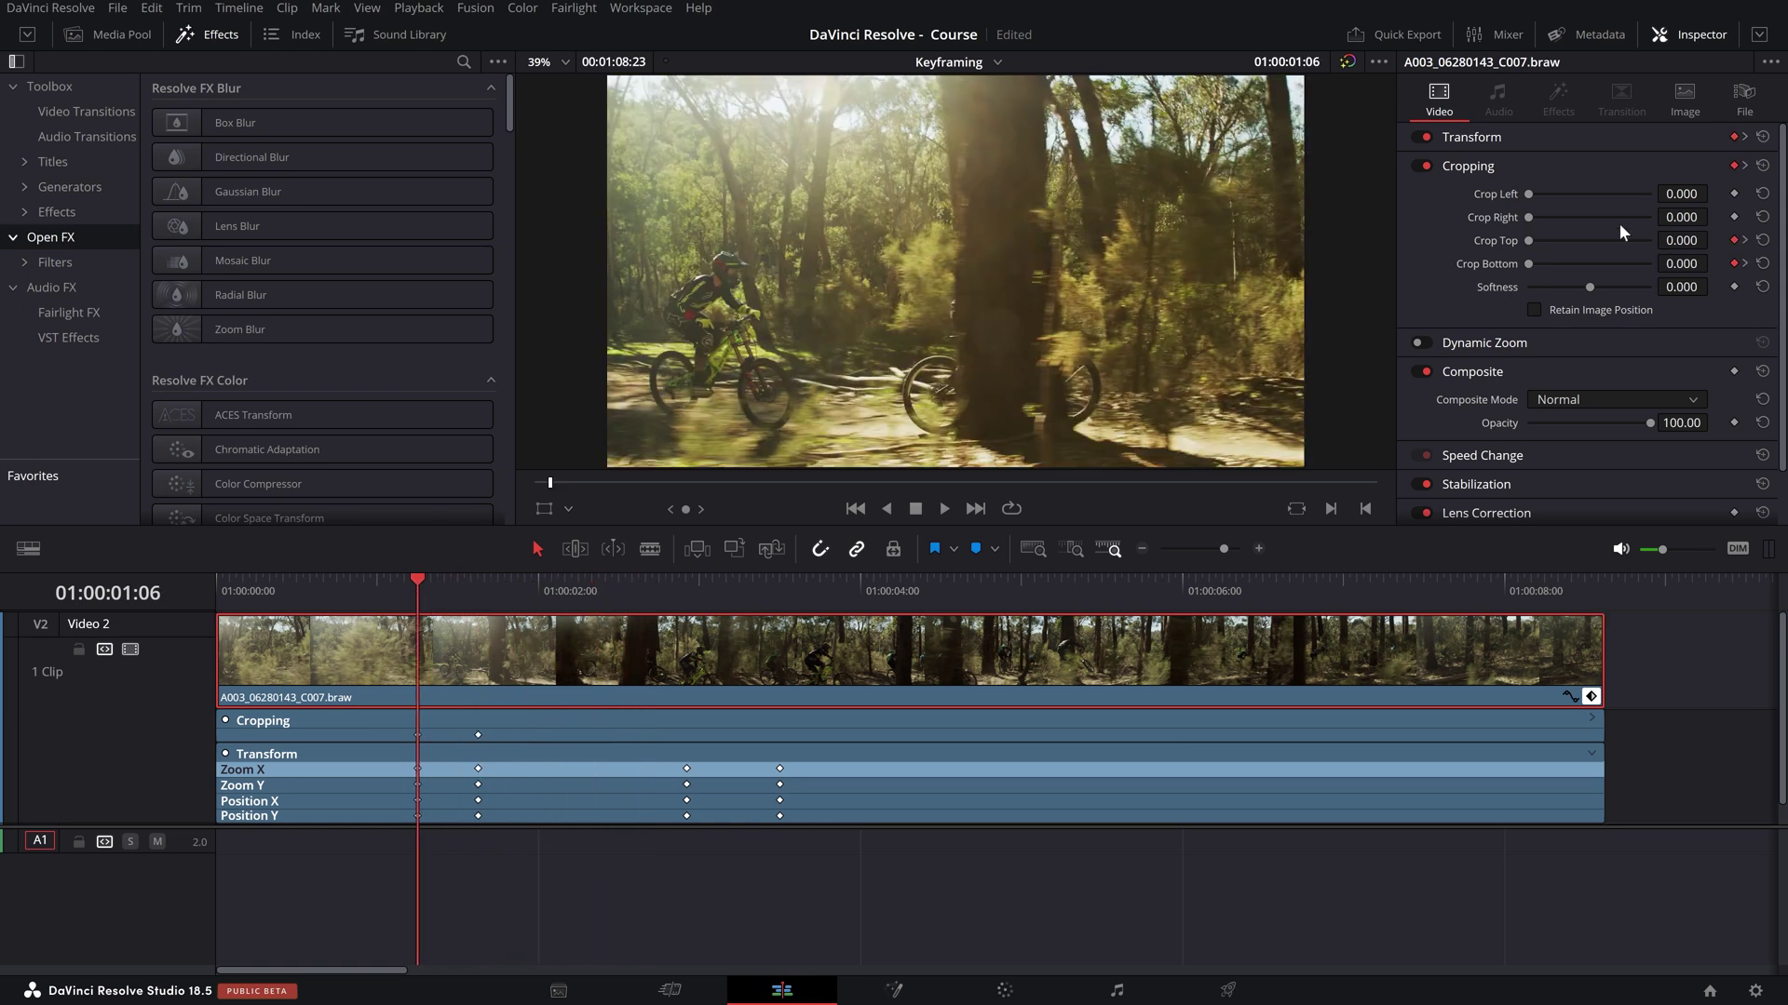
pyautogui.doubleClick(1536, 139)
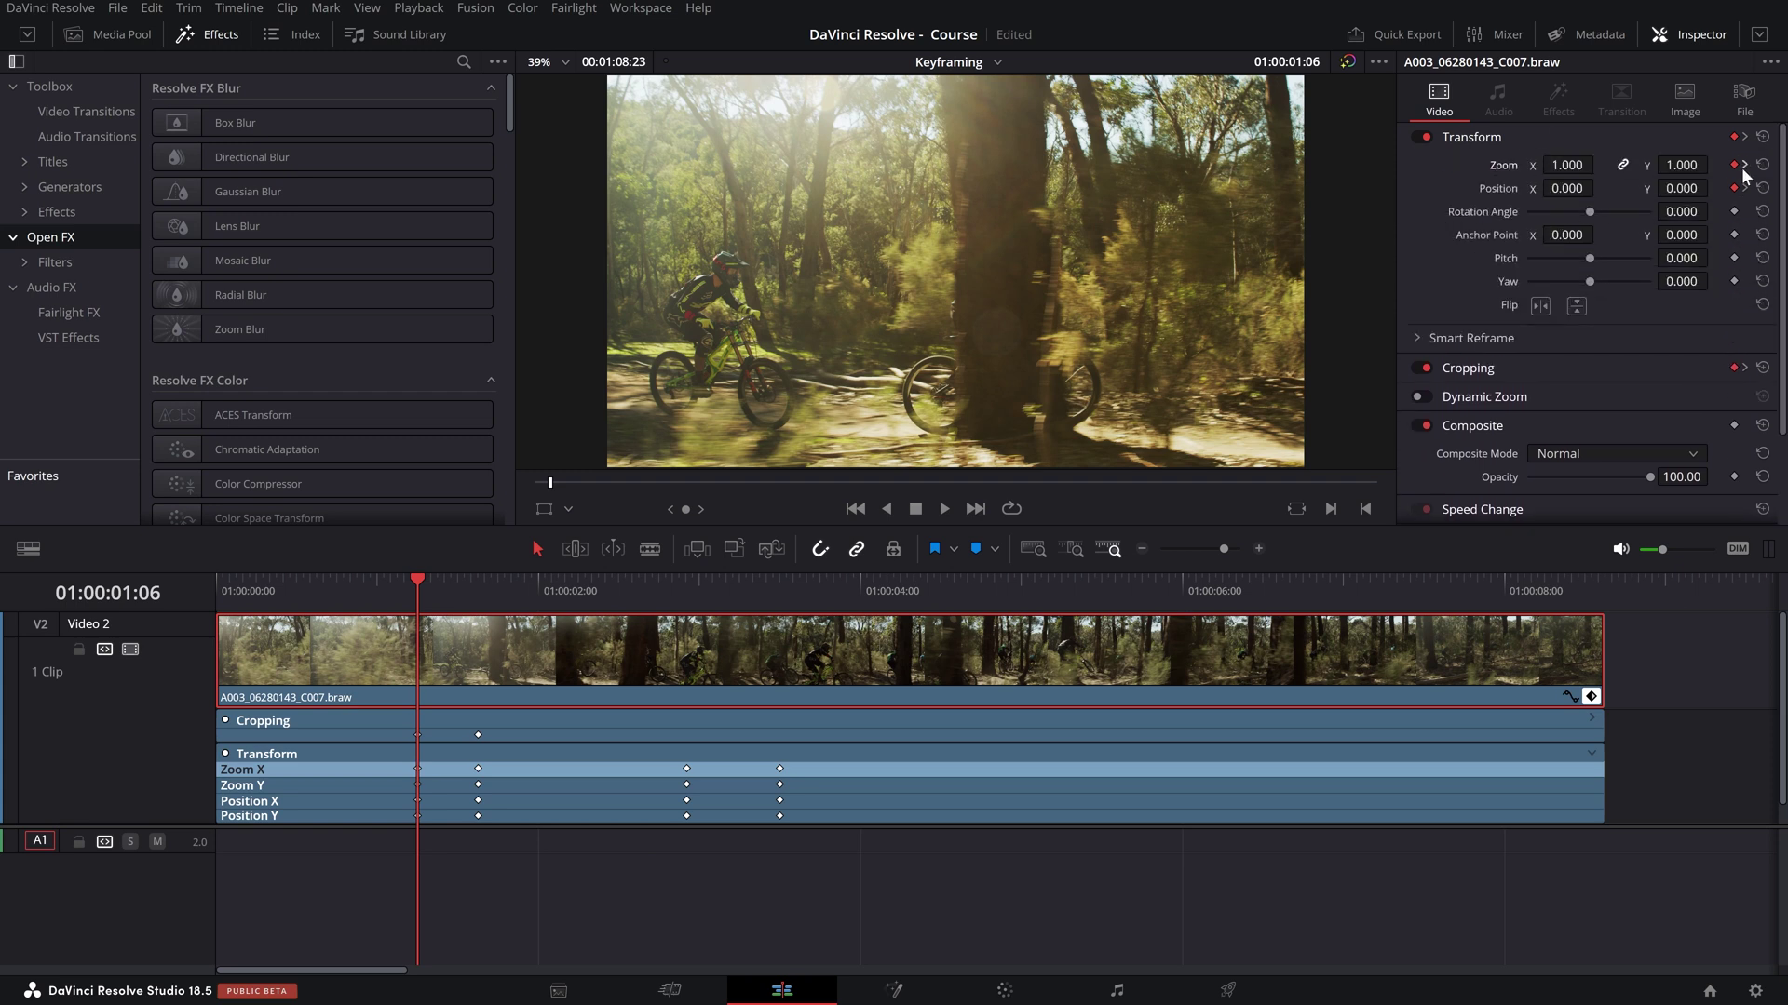
pyautogui.click(1763, 165)
pyautogui.click(1764, 188)
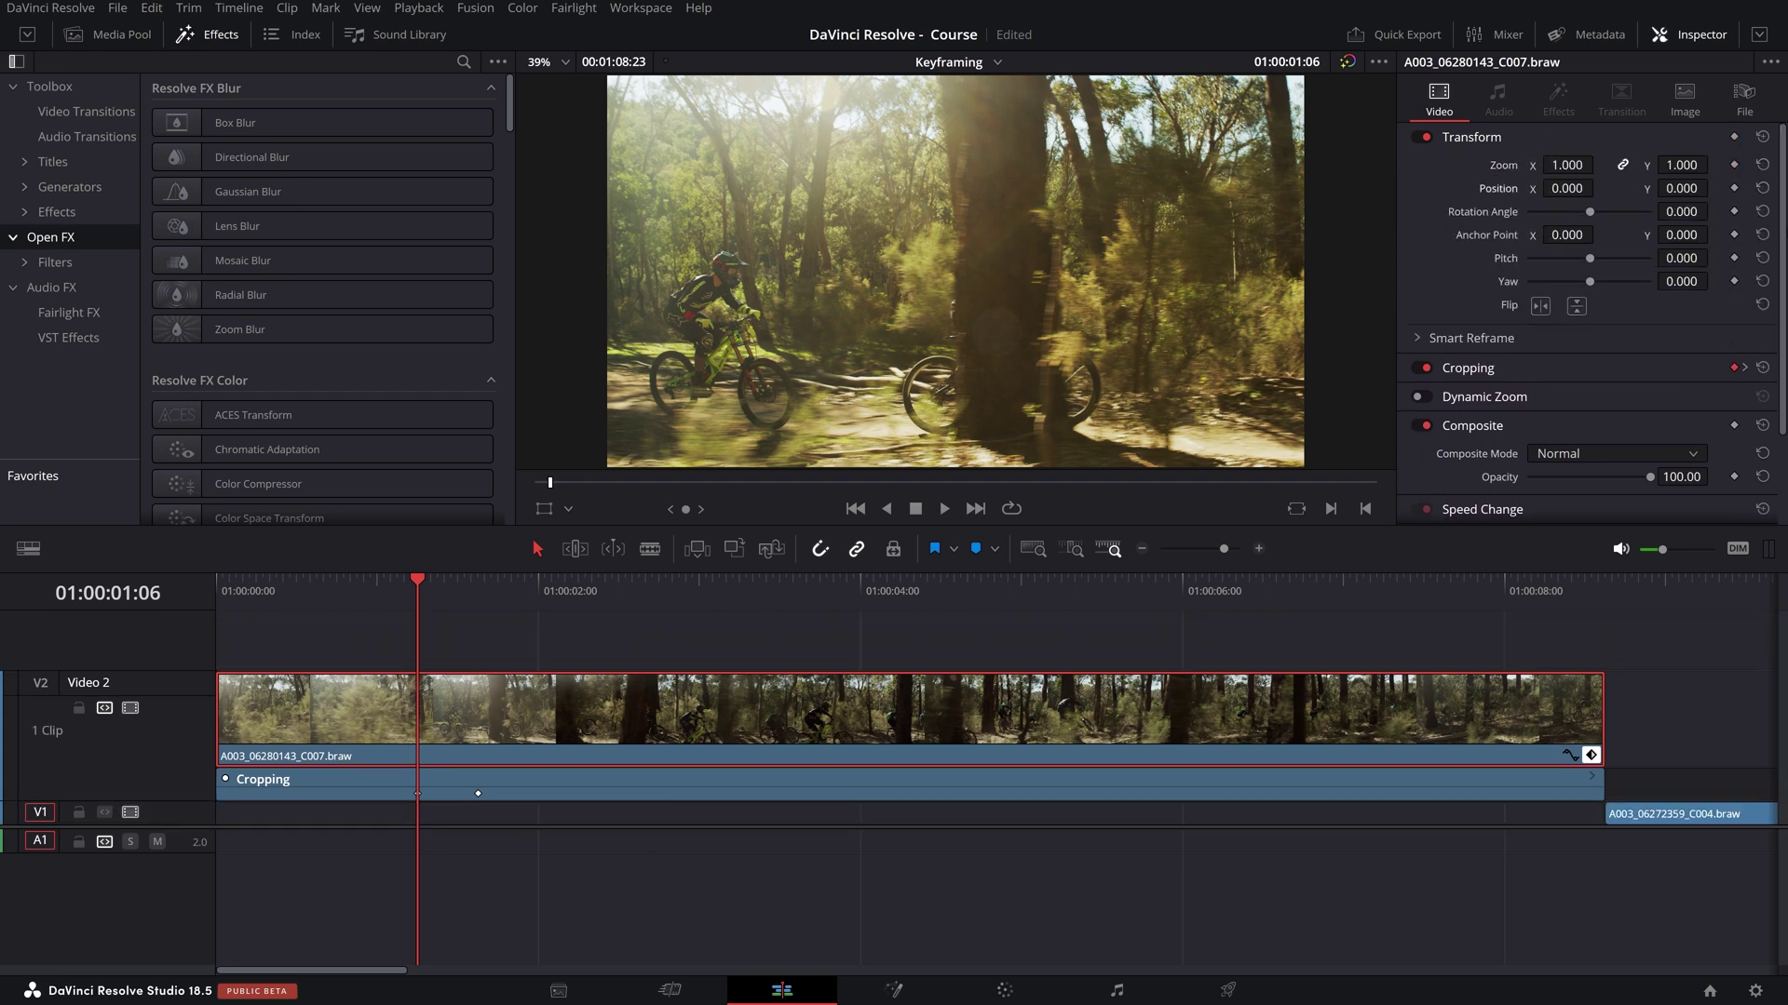
# - Set Crop Top and Crop Bottom to 160 at 01:00:01:15 and return the playhead to the start of the timeline
pyautogui.moveTo(400, 596); pyautogui.dragTo(482, 610)
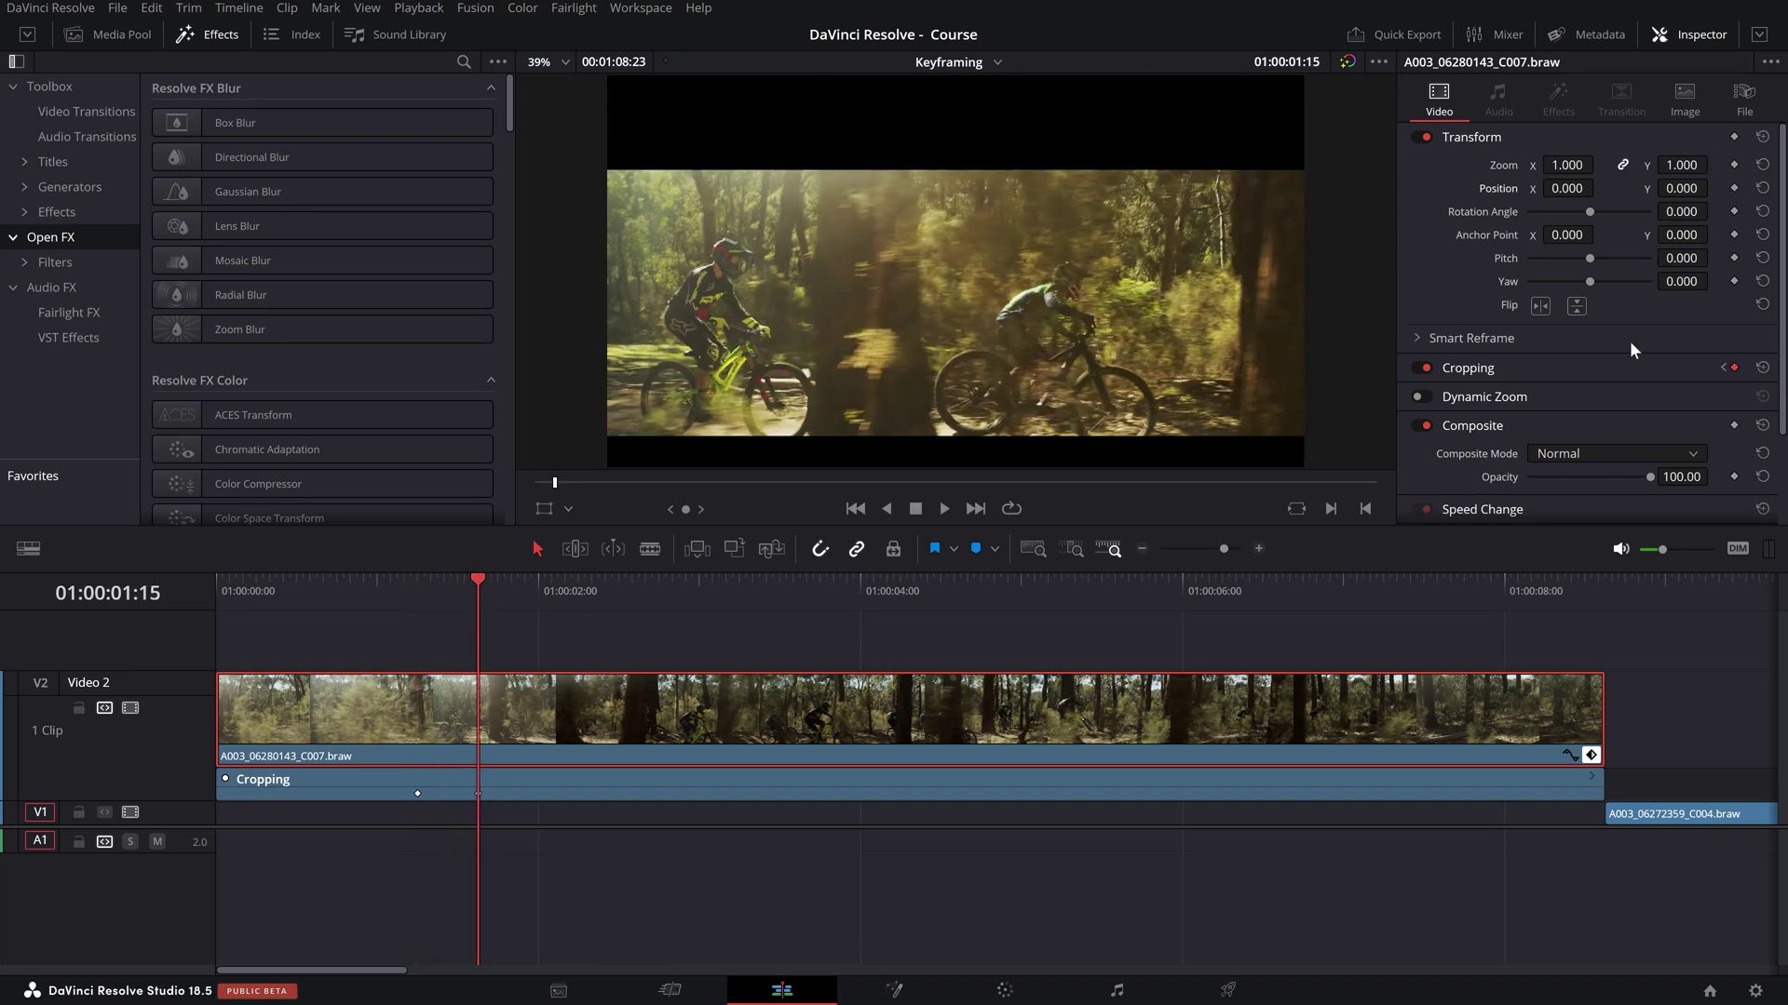
pyautogui.click(1508, 138)
pyautogui.click(1513, 165)
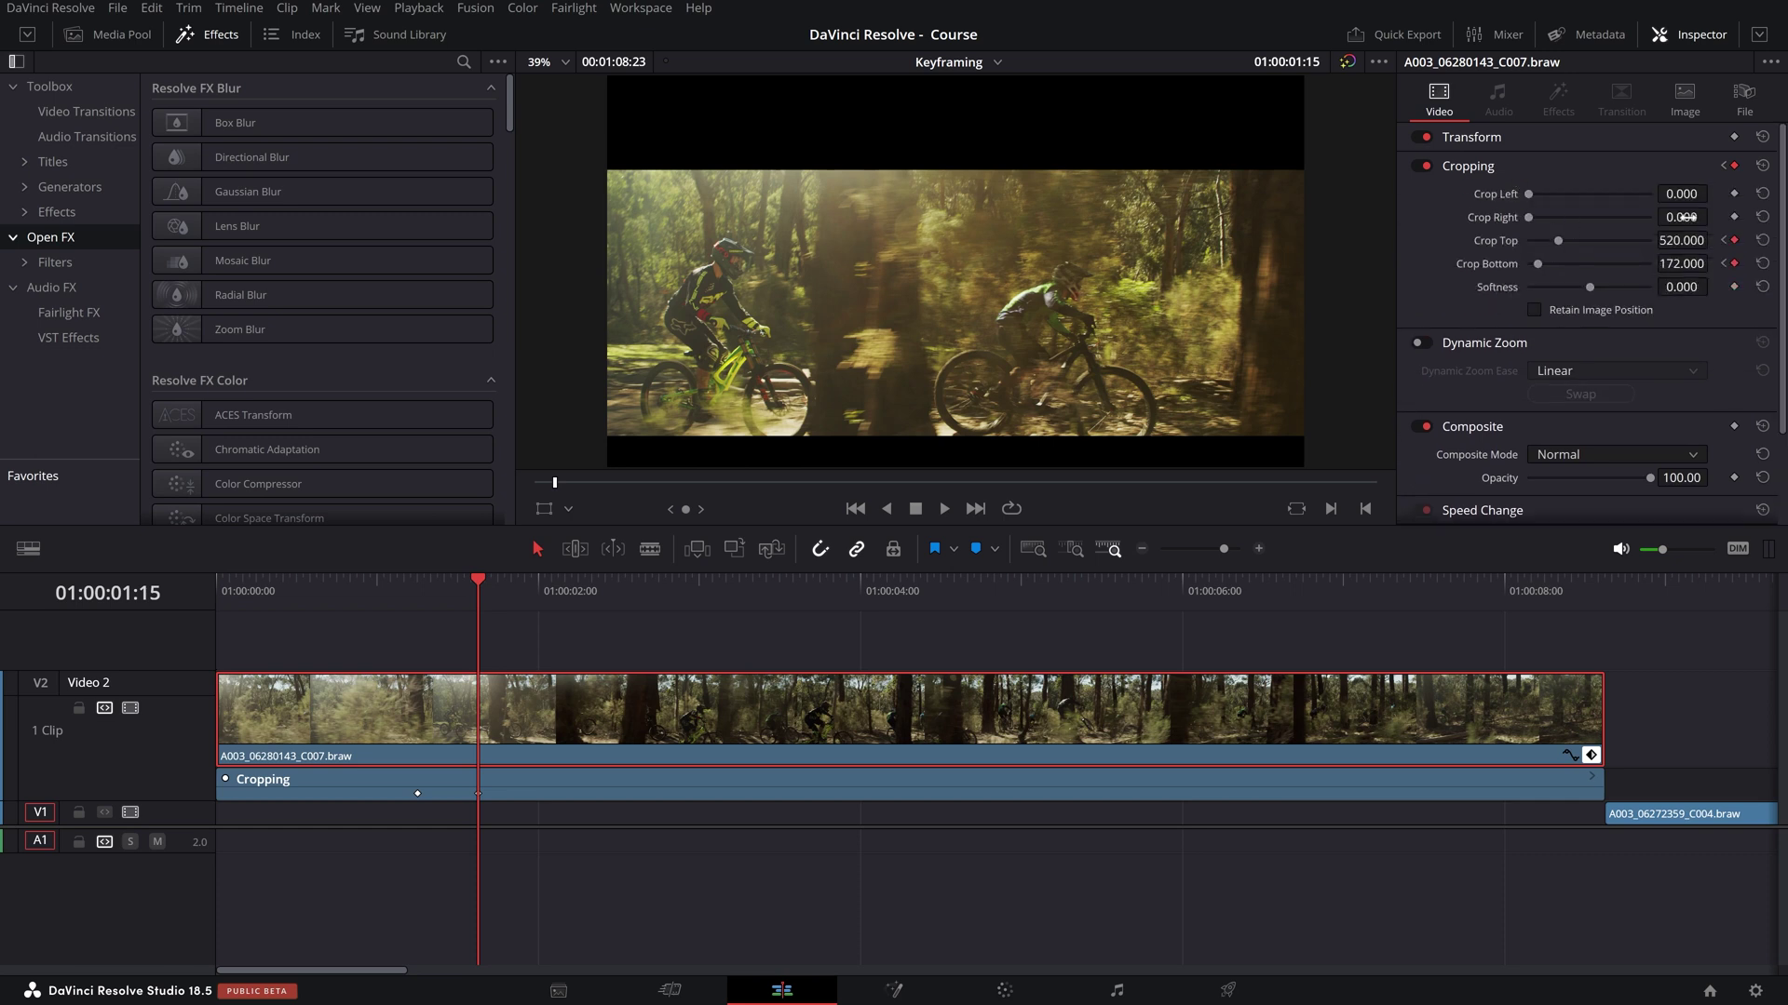
pyautogui.moveTo(1684, 242); pyautogui.dragTo(1361, 242)
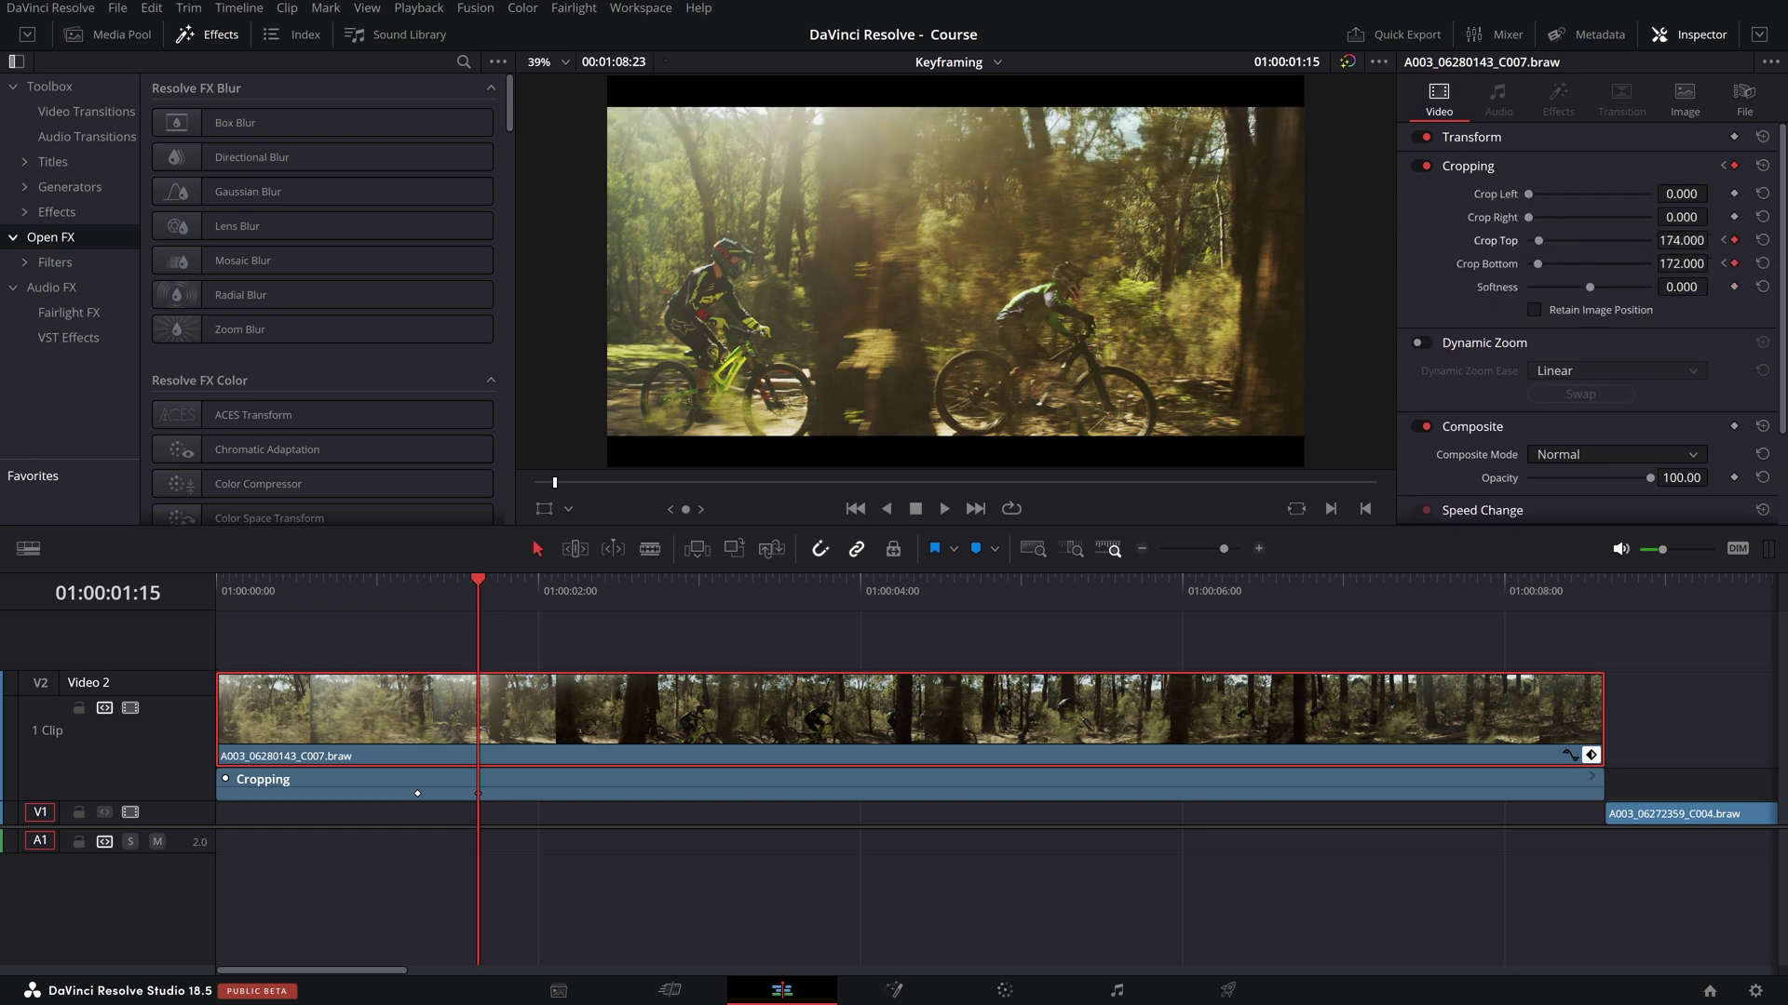
pyautogui.write('160')
pyautogui.press('Return')
pyautogui.press('Tab')
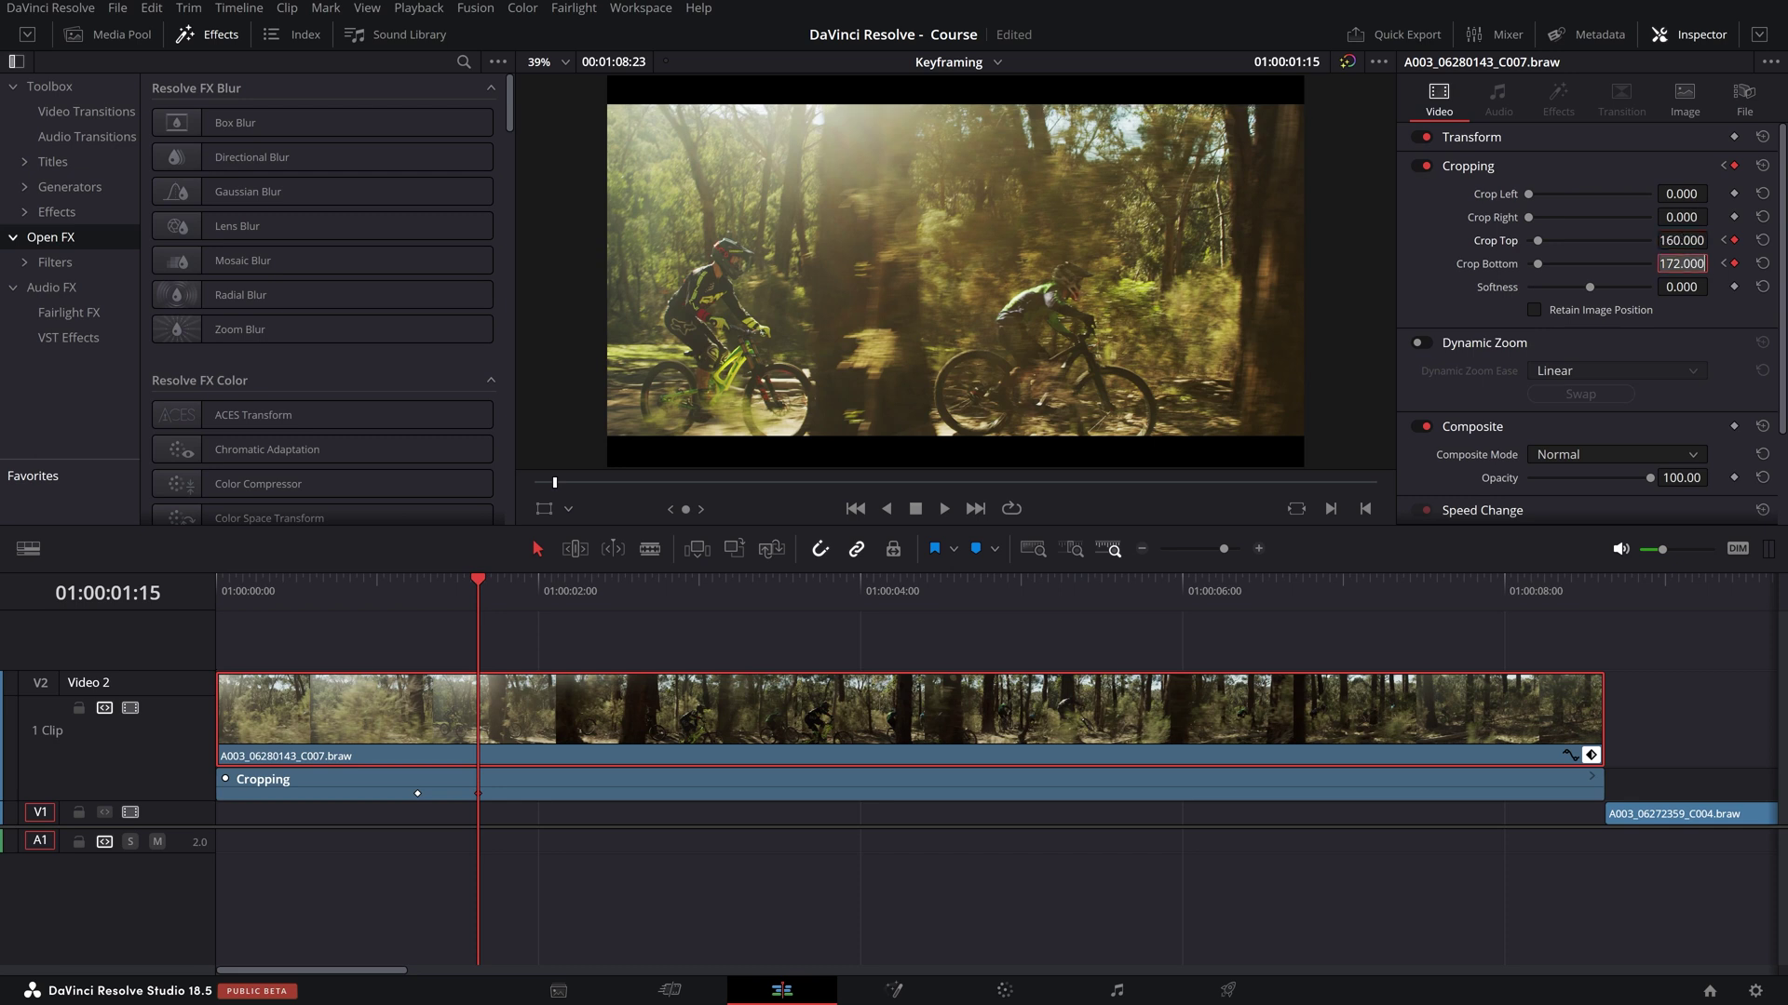
pyautogui.write('160')
pyautogui.press('Return')
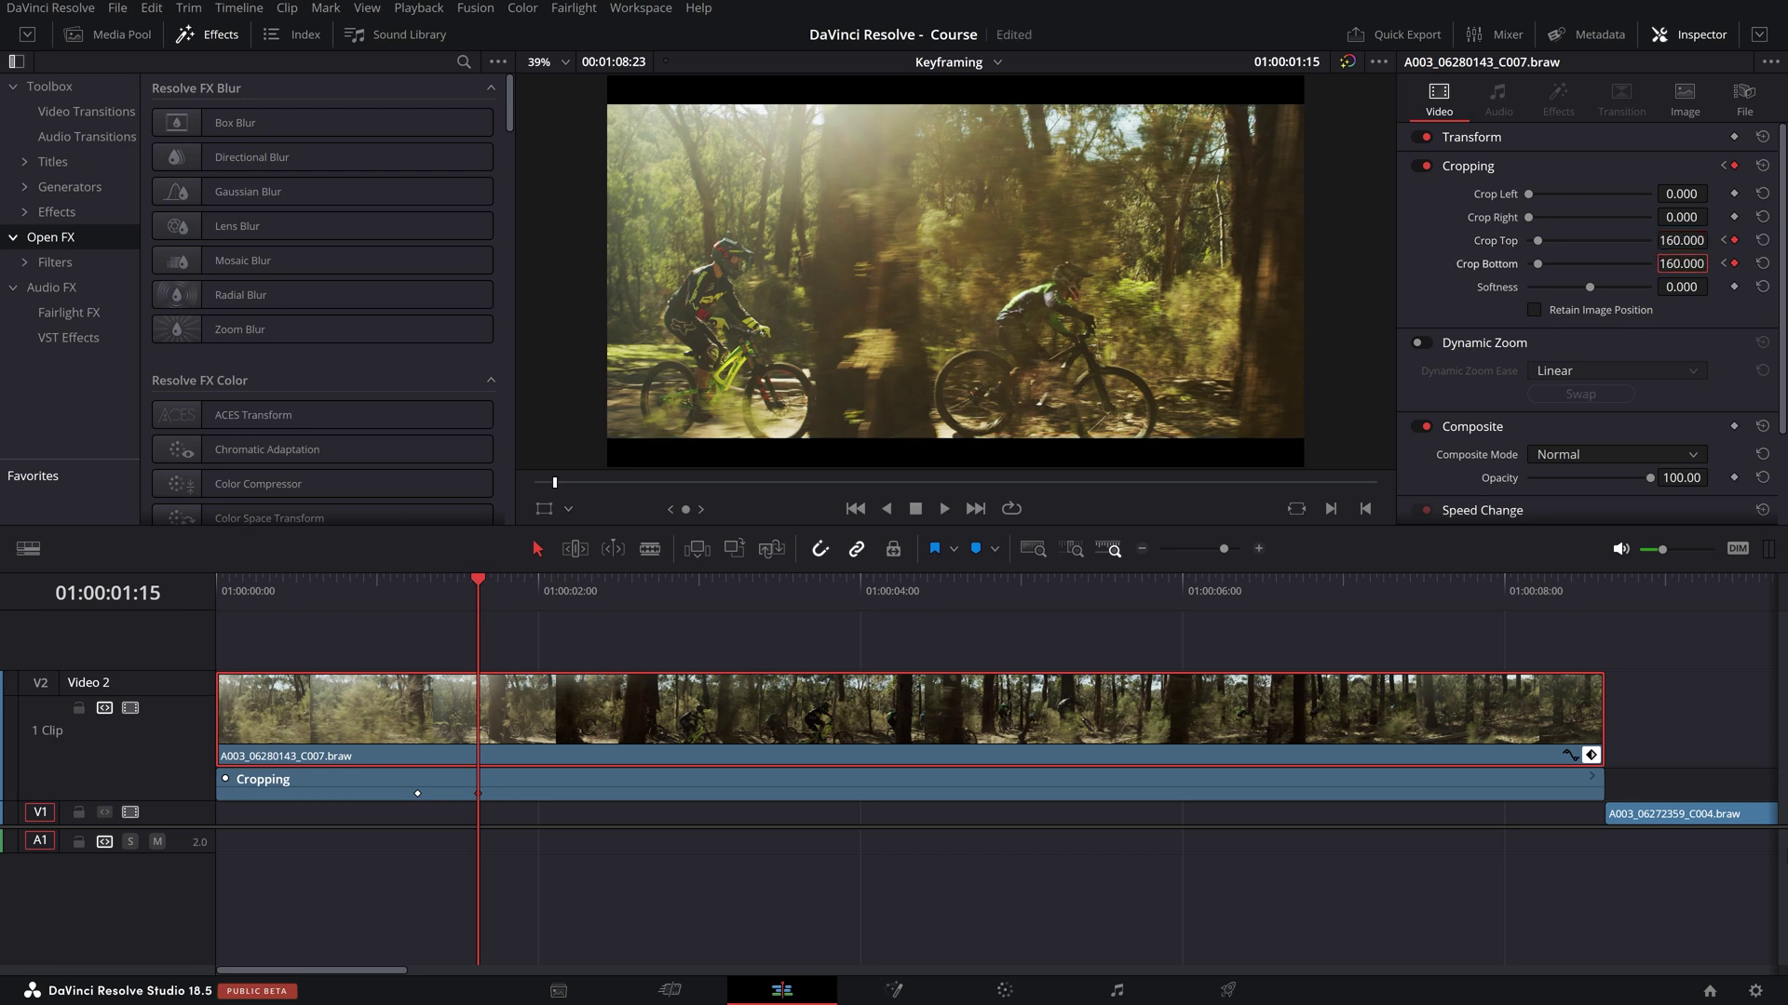
pyautogui.click(220, 588)
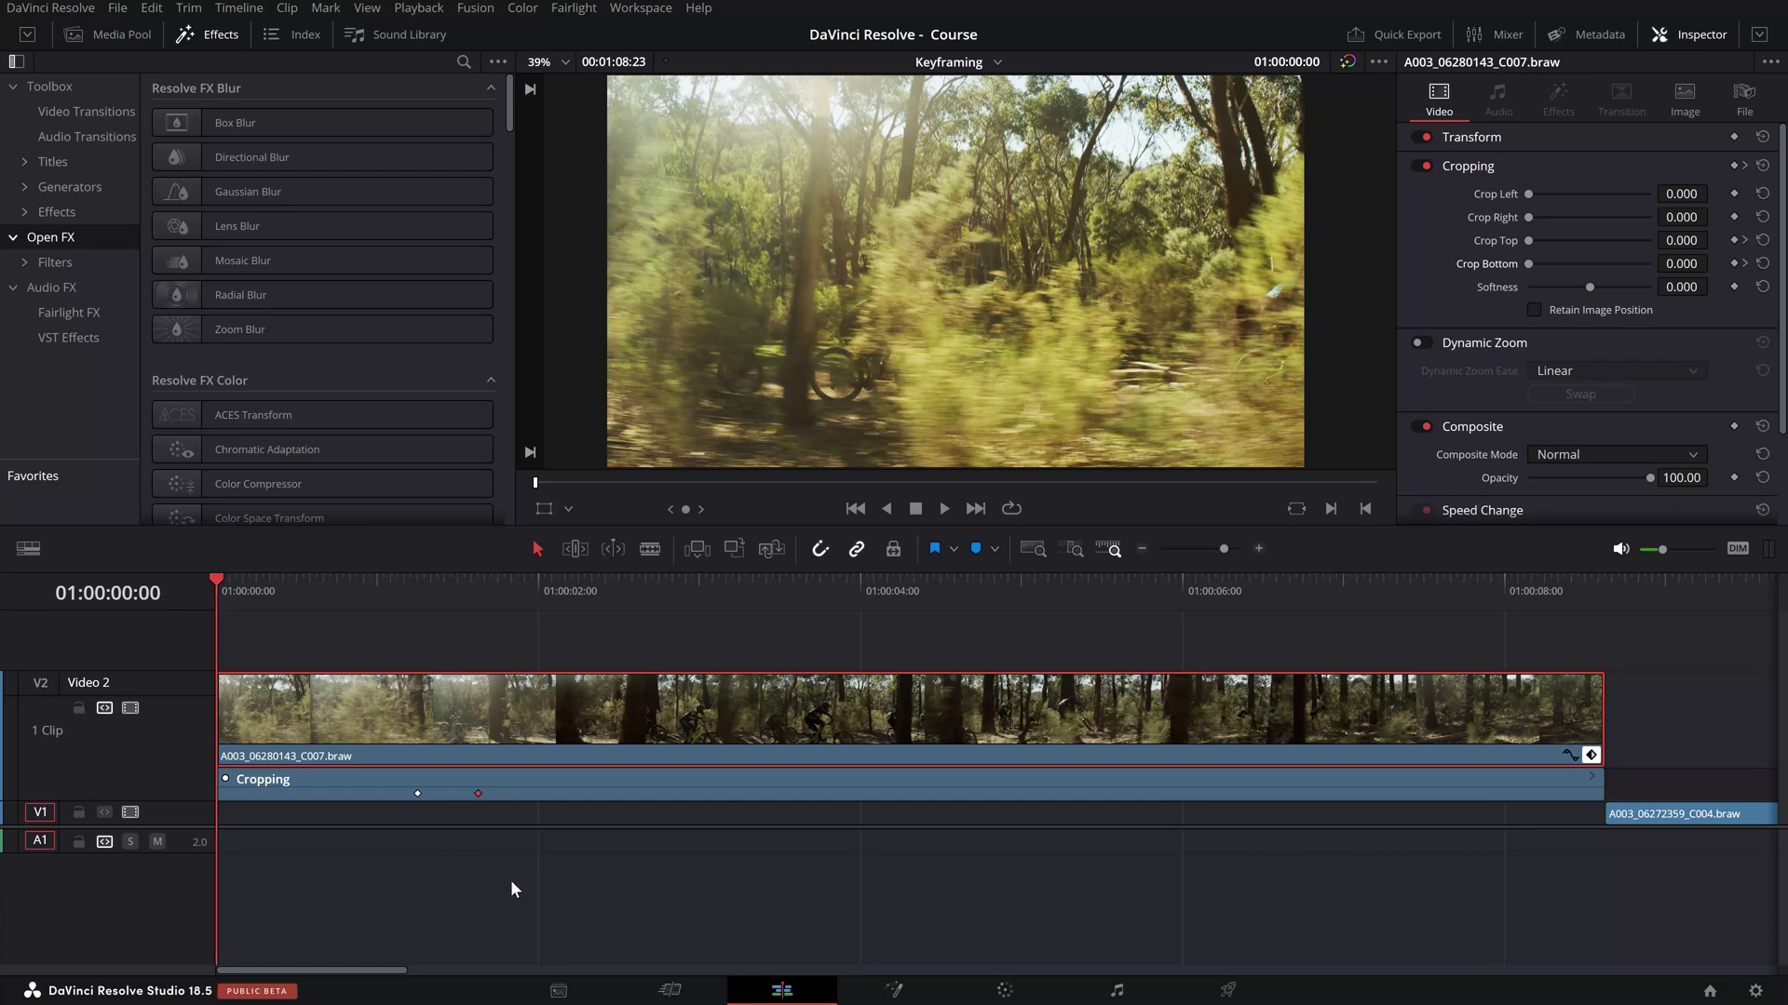
# - Play the clip from the start of the timeline through the Cropping animation to review it
pyautogui.press('space')
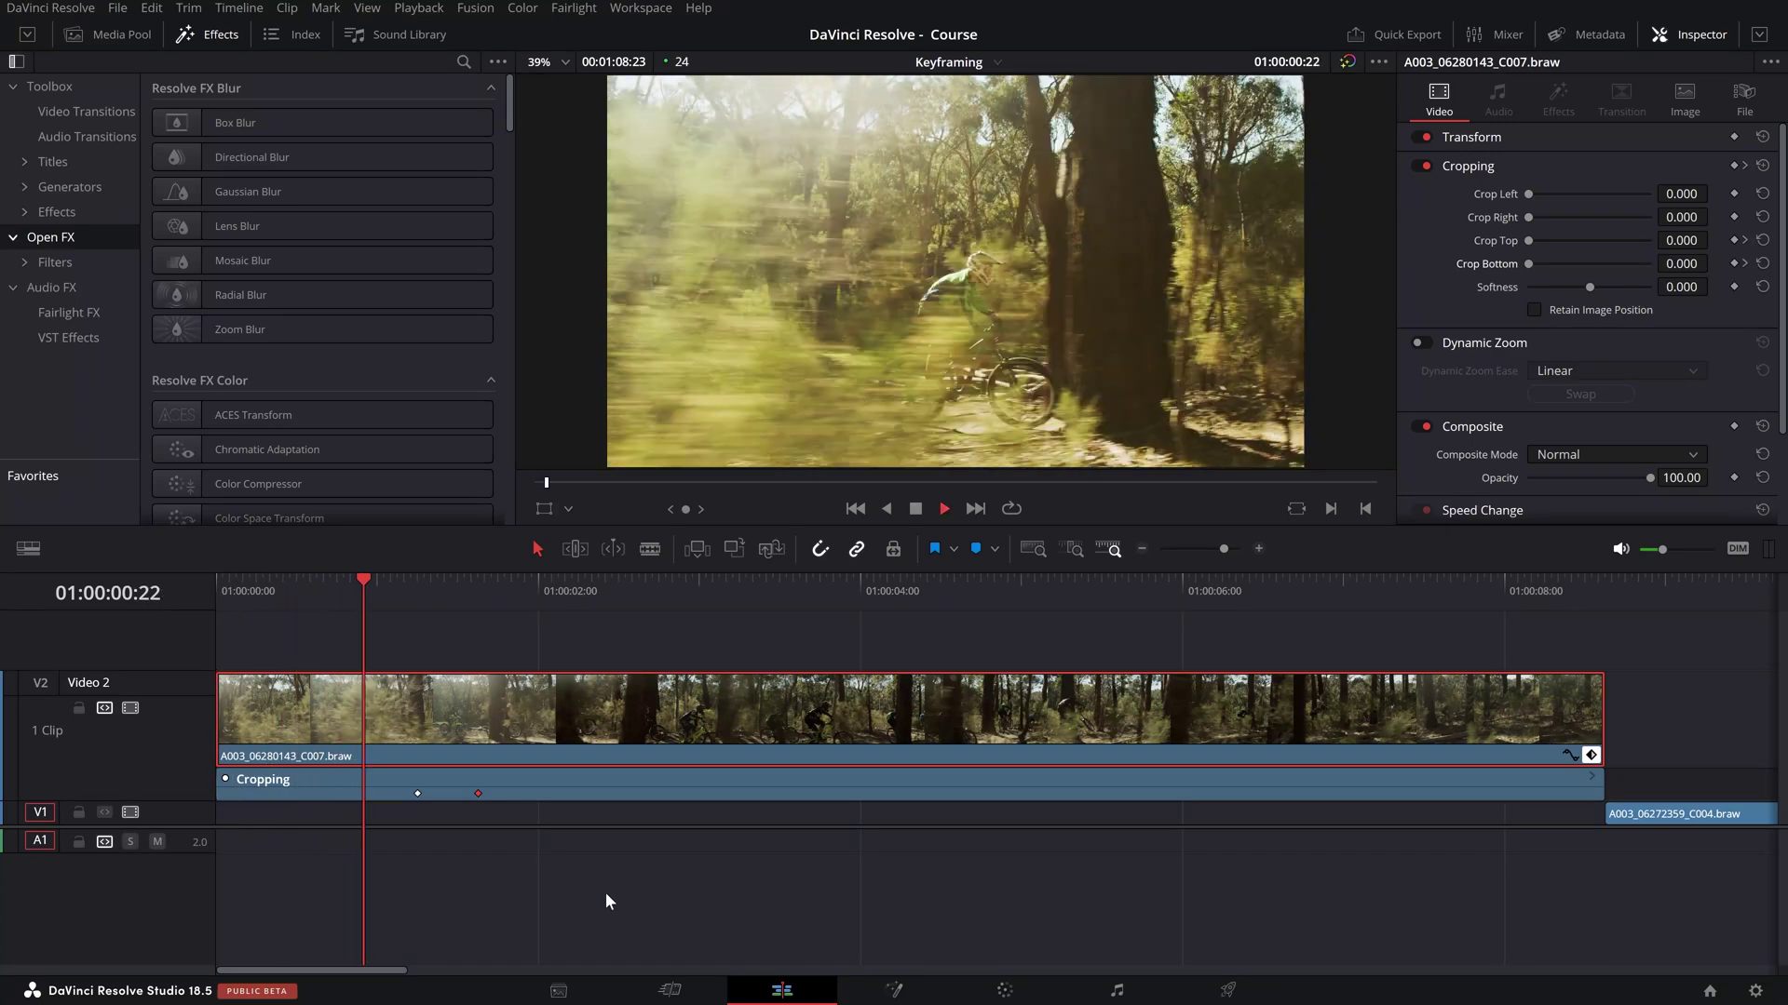
pyautogui.press('space')
pyautogui.click(379, 593)
pyautogui.press('space')
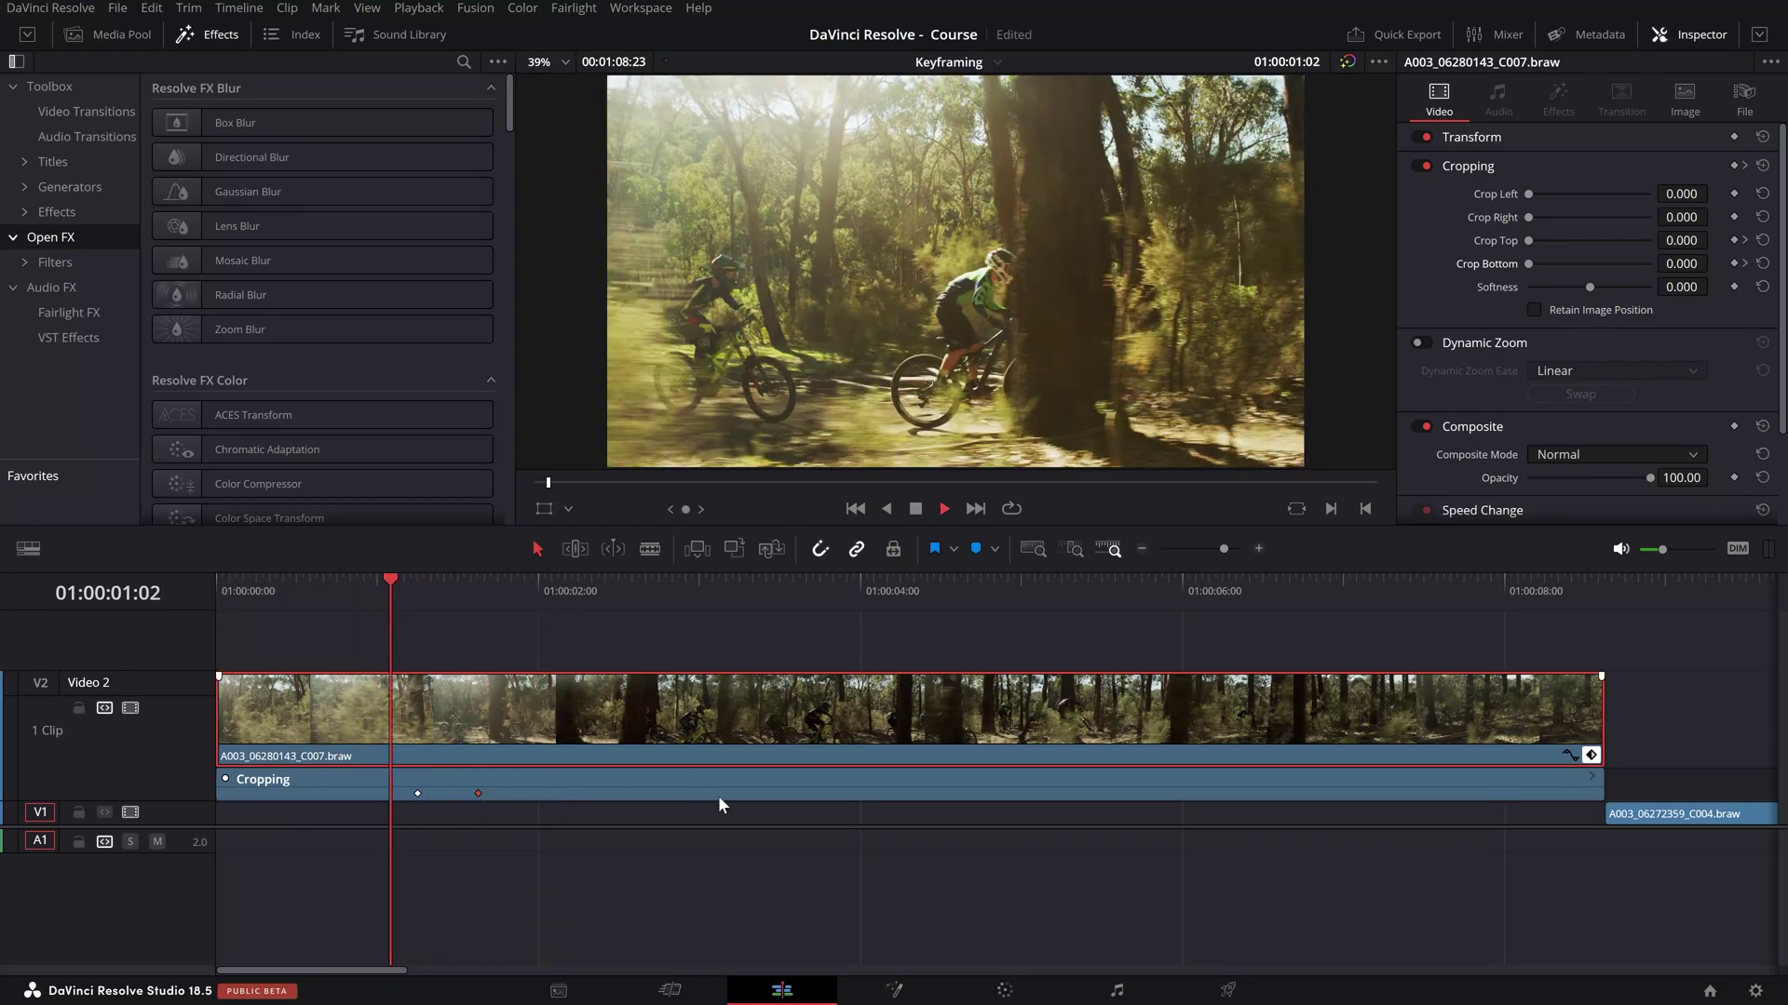
pyautogui.press('space')
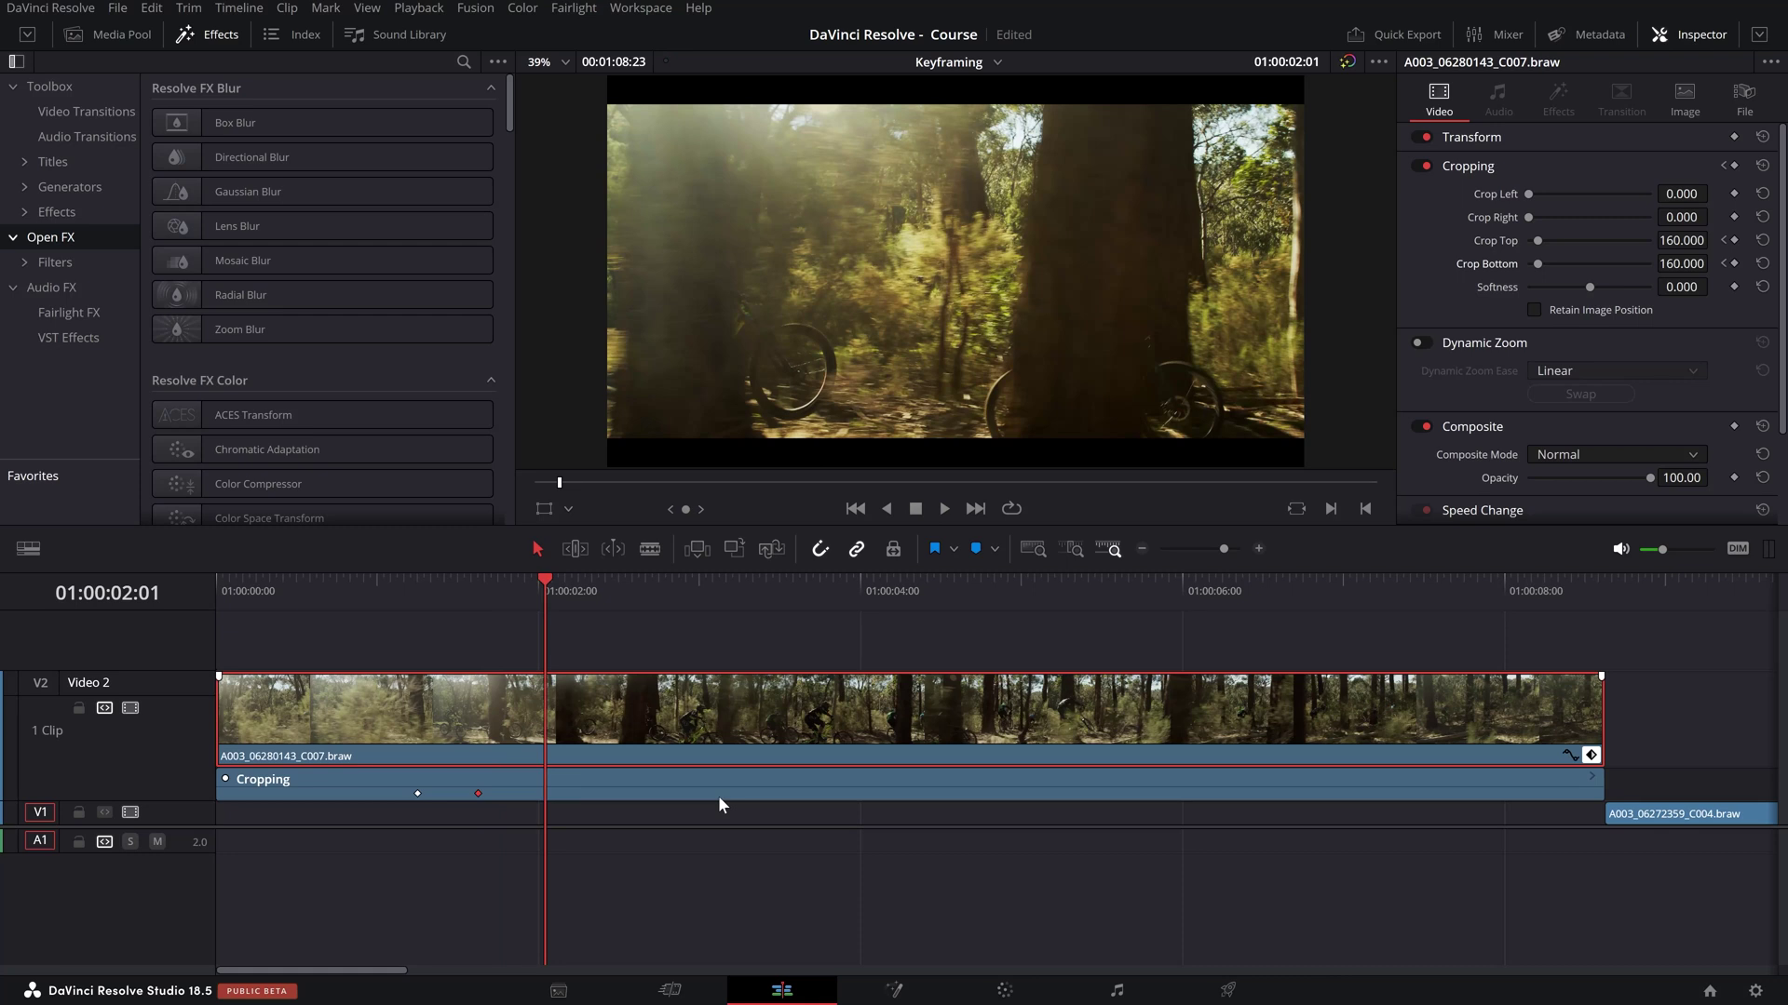
# - Undo back to the clip's Transform keyframes and delete its Crop Top and Crop Bottom keyframes
pyautogui.click(617, 866)
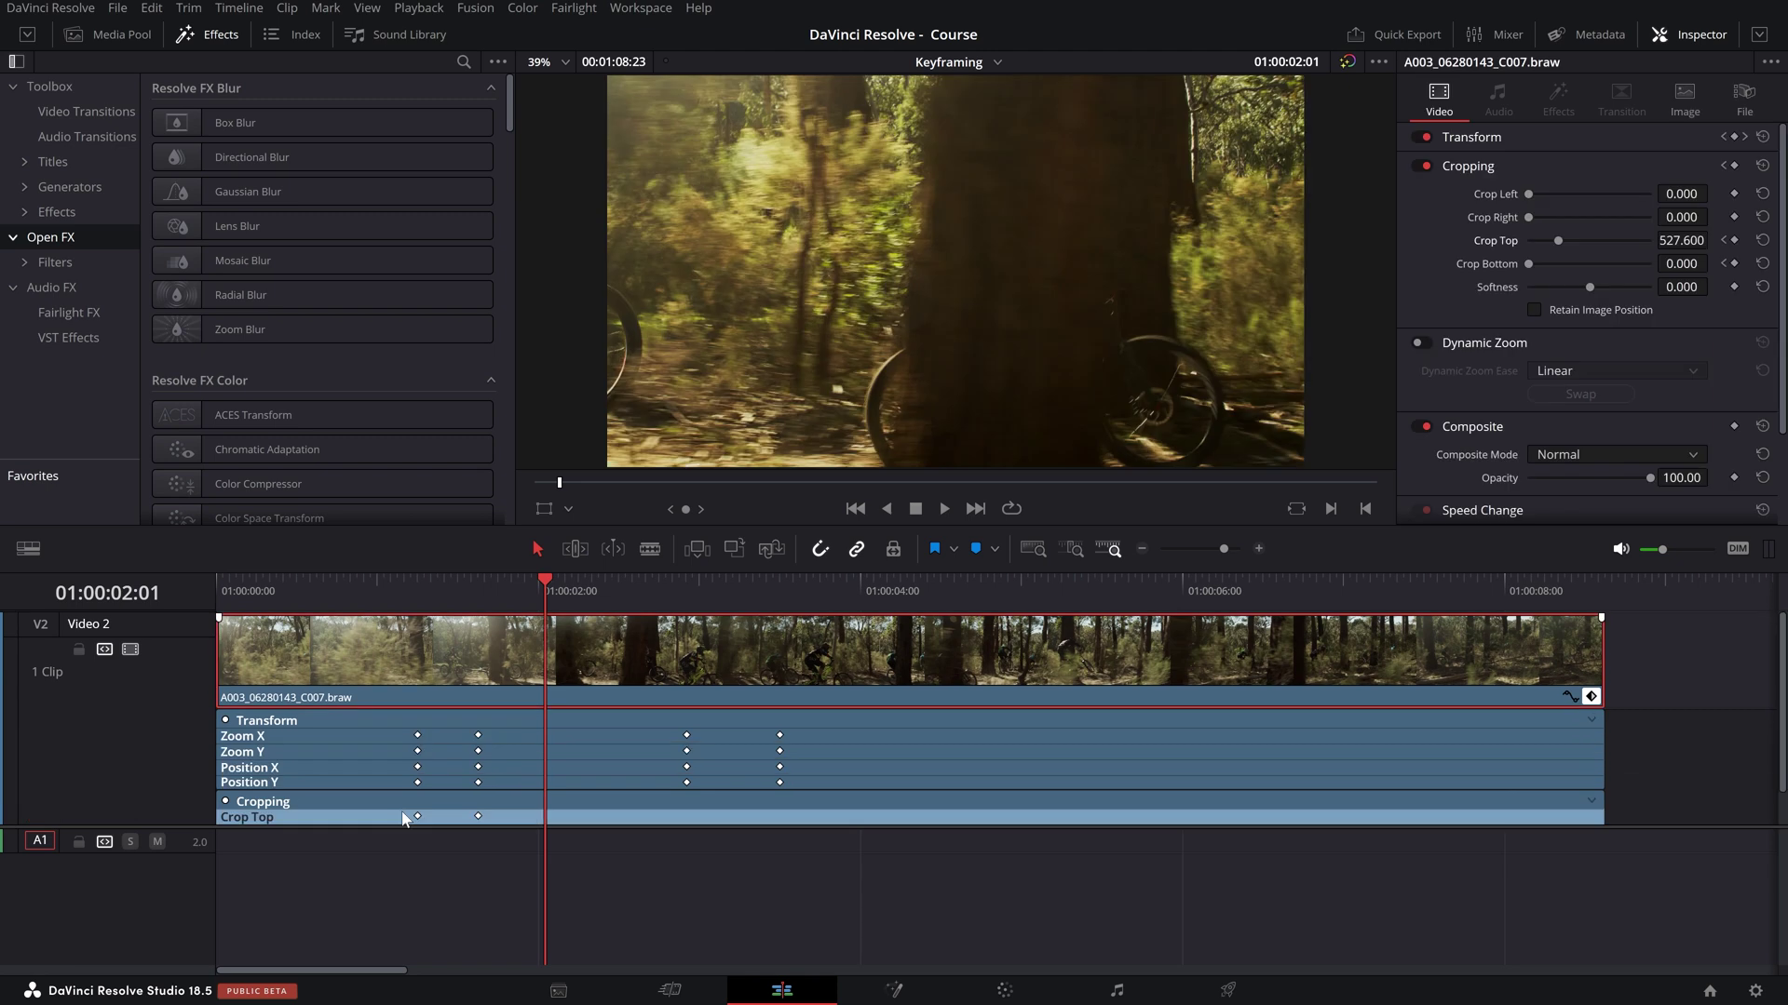
pyautogui.moveTo(402, 812); pyautogui.dragTo(608, 857)
pyautogui.press('Delete')
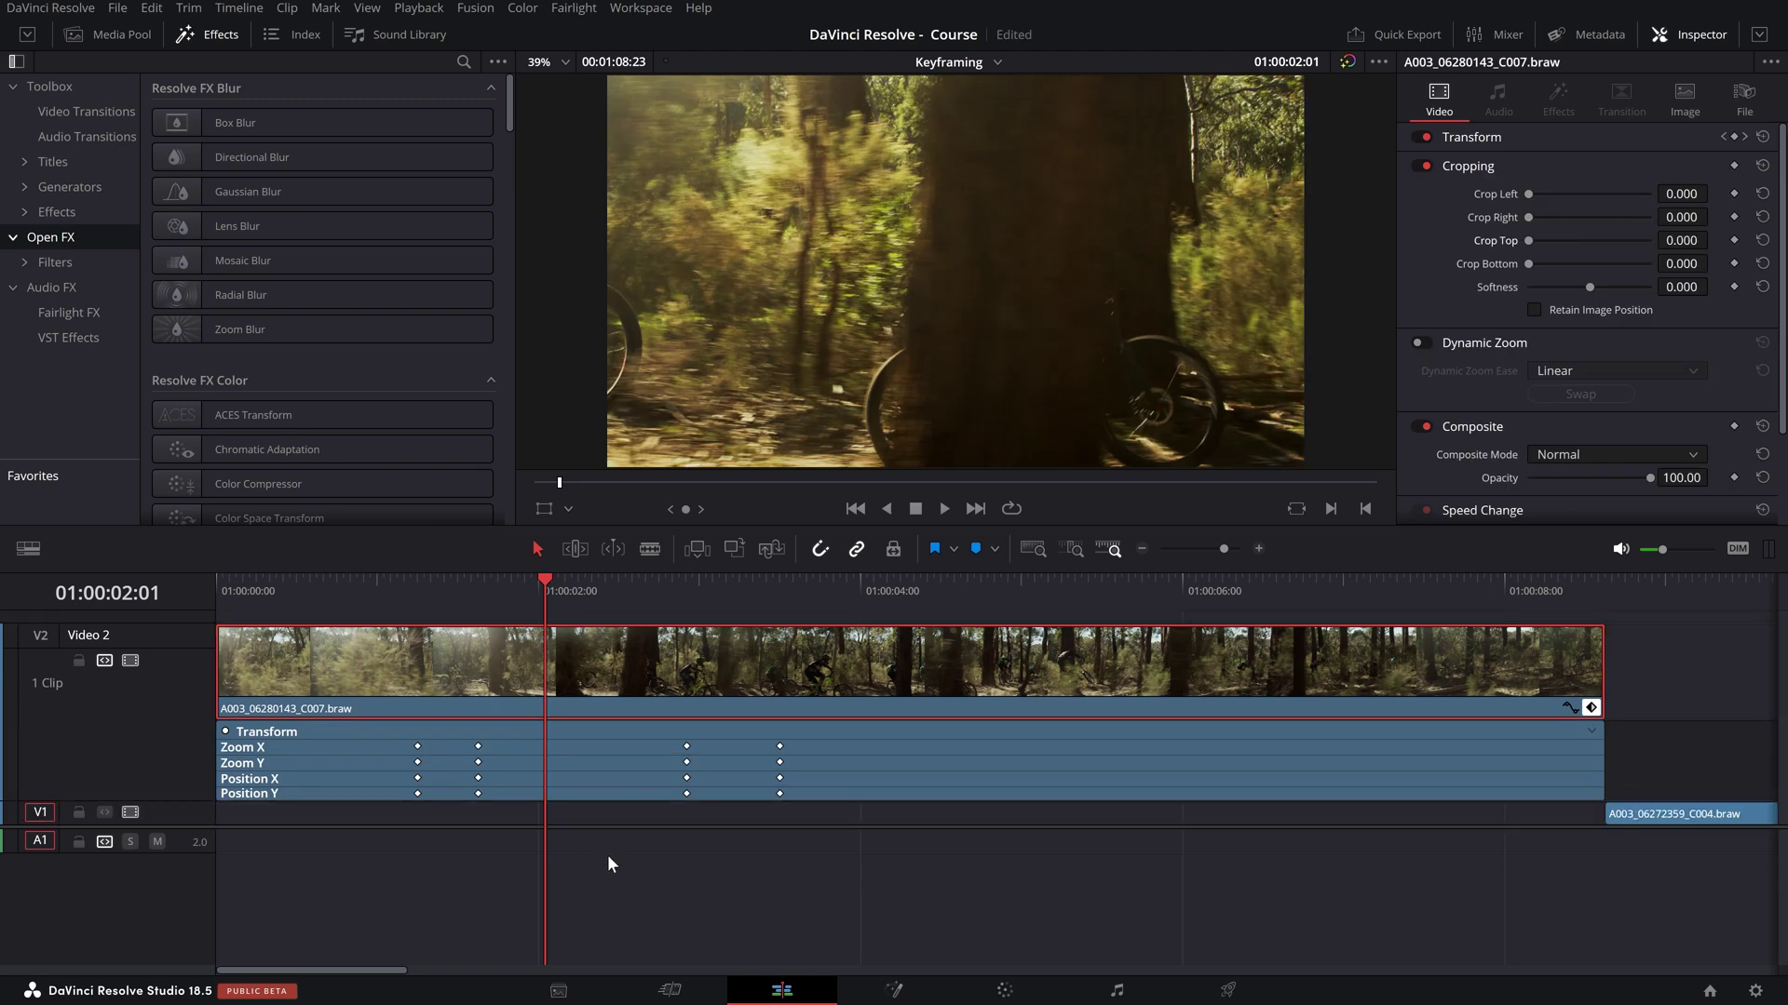
# - Play and scrub the clip to review the Transform zoom animation, ending with the playhead at 01:00:01:06
pyautogui.moveTo(369, 592); pyautogui.dragTo(354, 594)
pyautogui.press('space')
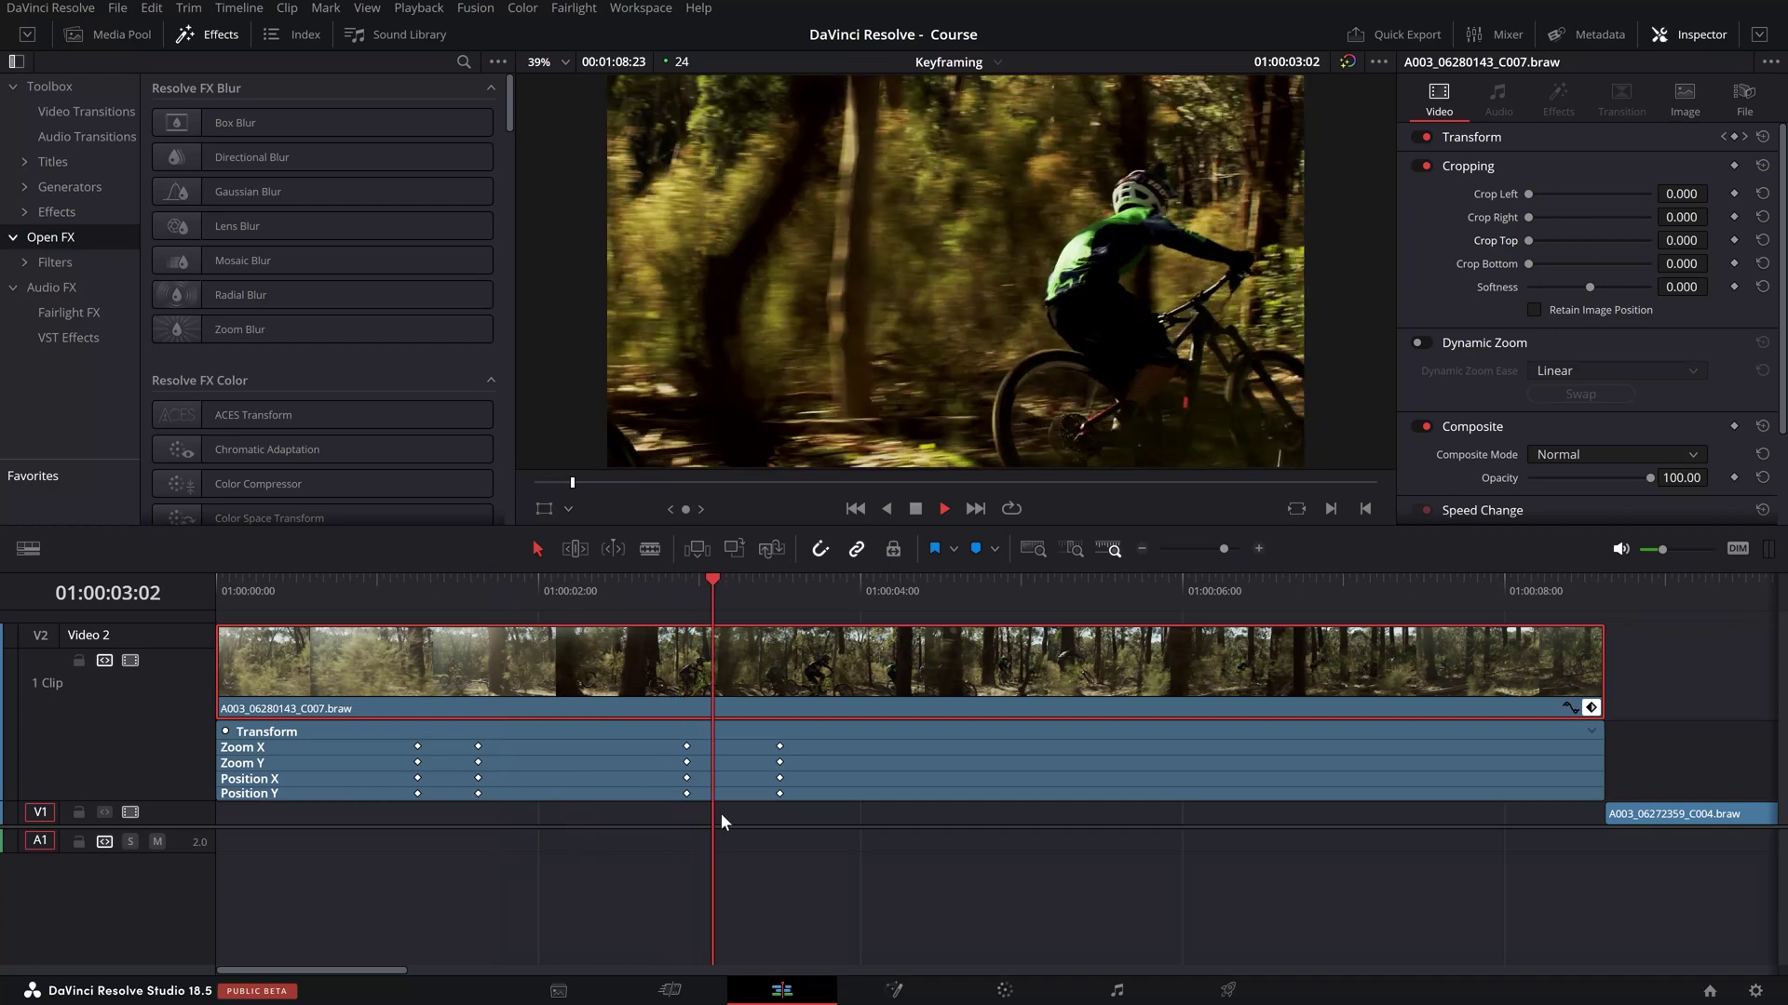
pyautogui.moveTo(807, 594); pyautogui.dragTo(309, 600)
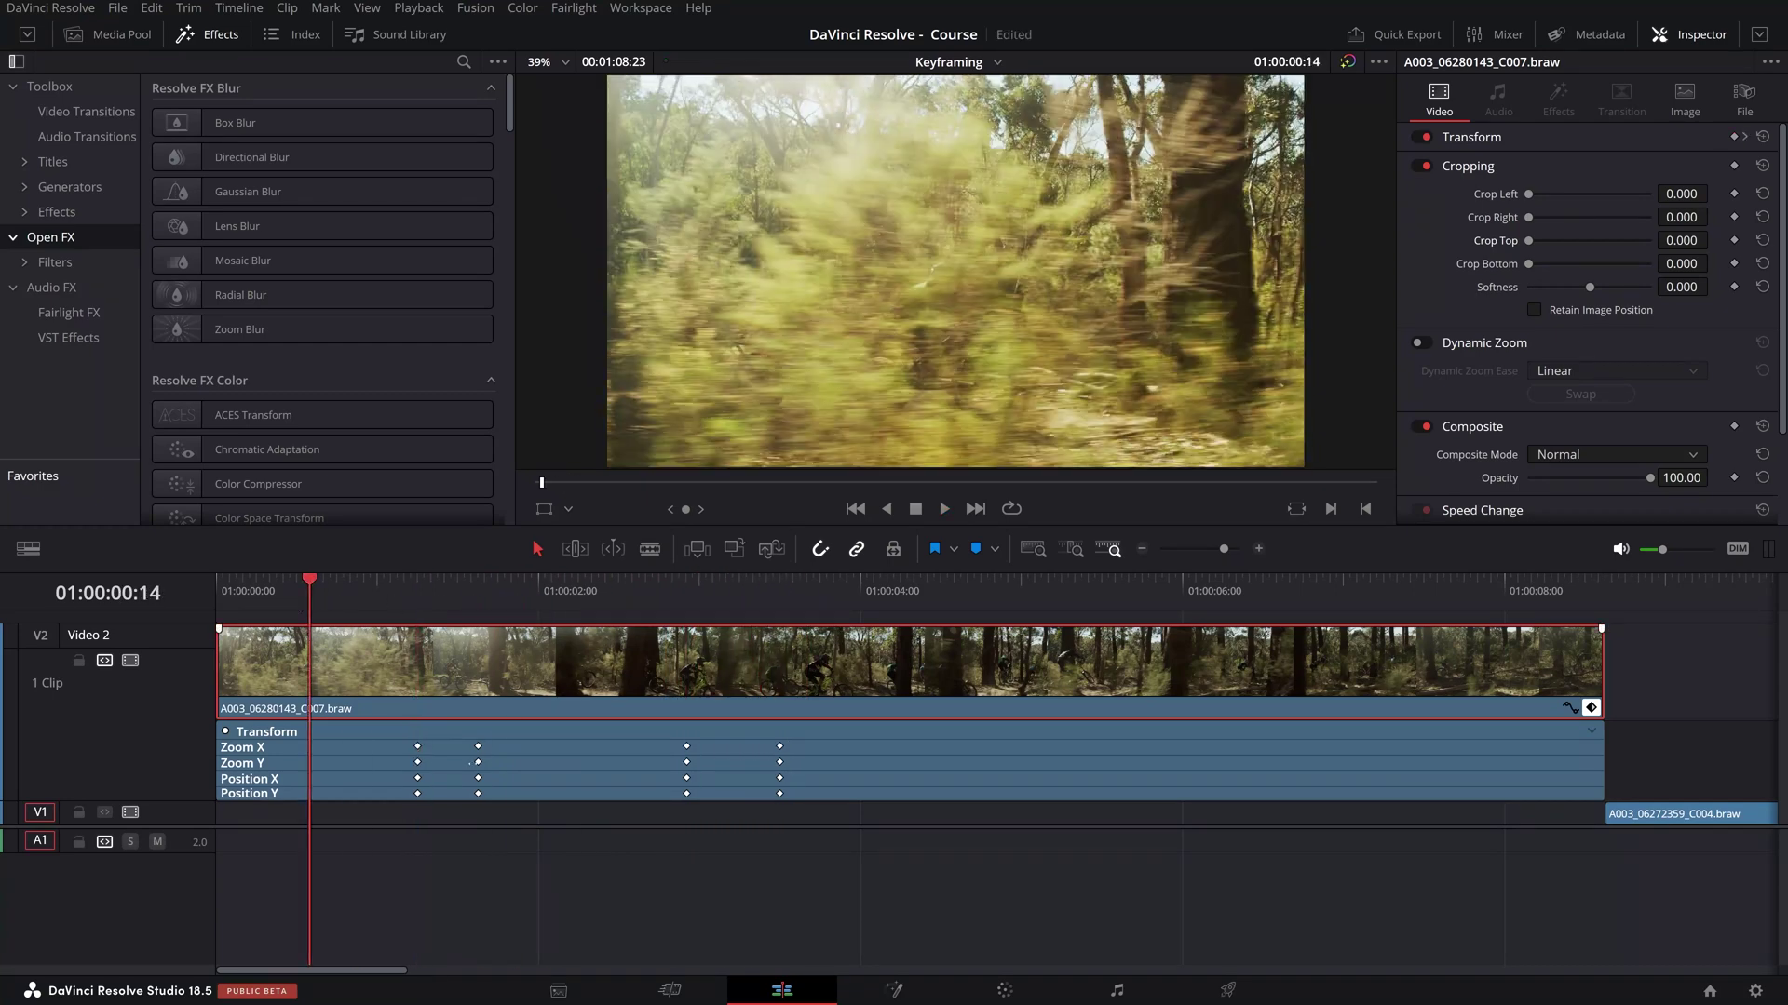
pyautogui.press('space')
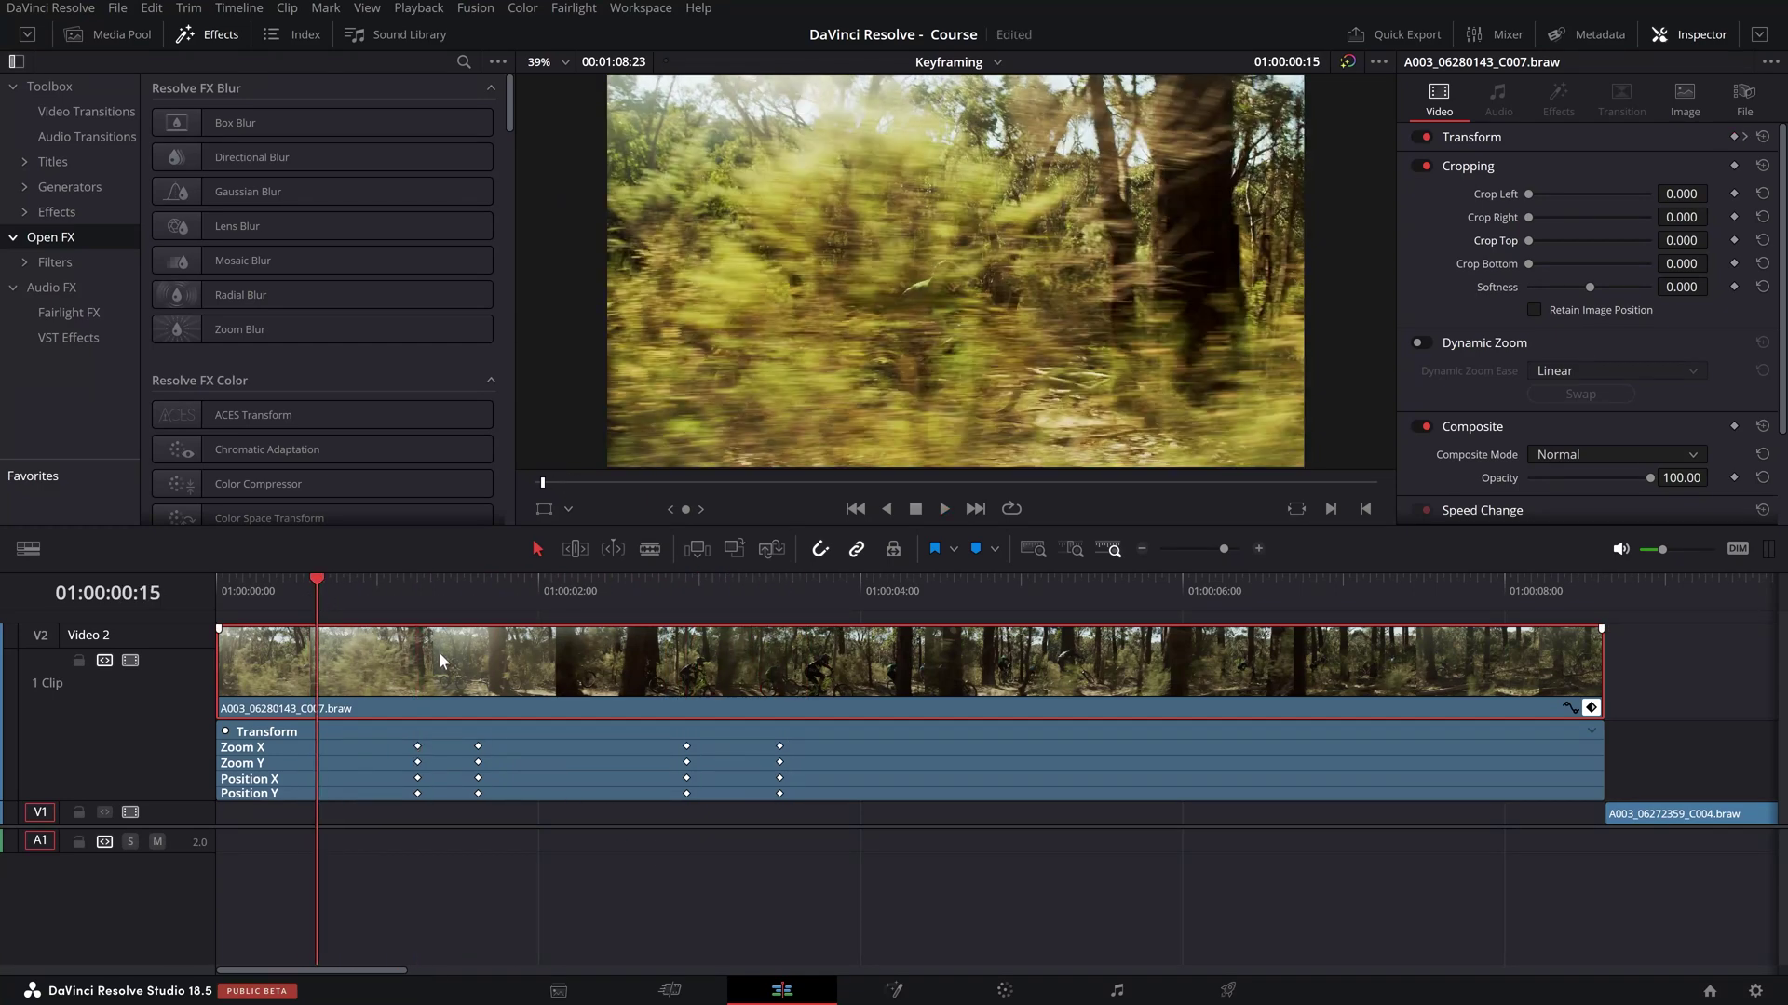
pyautogui.moveTo(454, 598); pyautogui.dragTo(283, 599)
pyautogui.press('space')
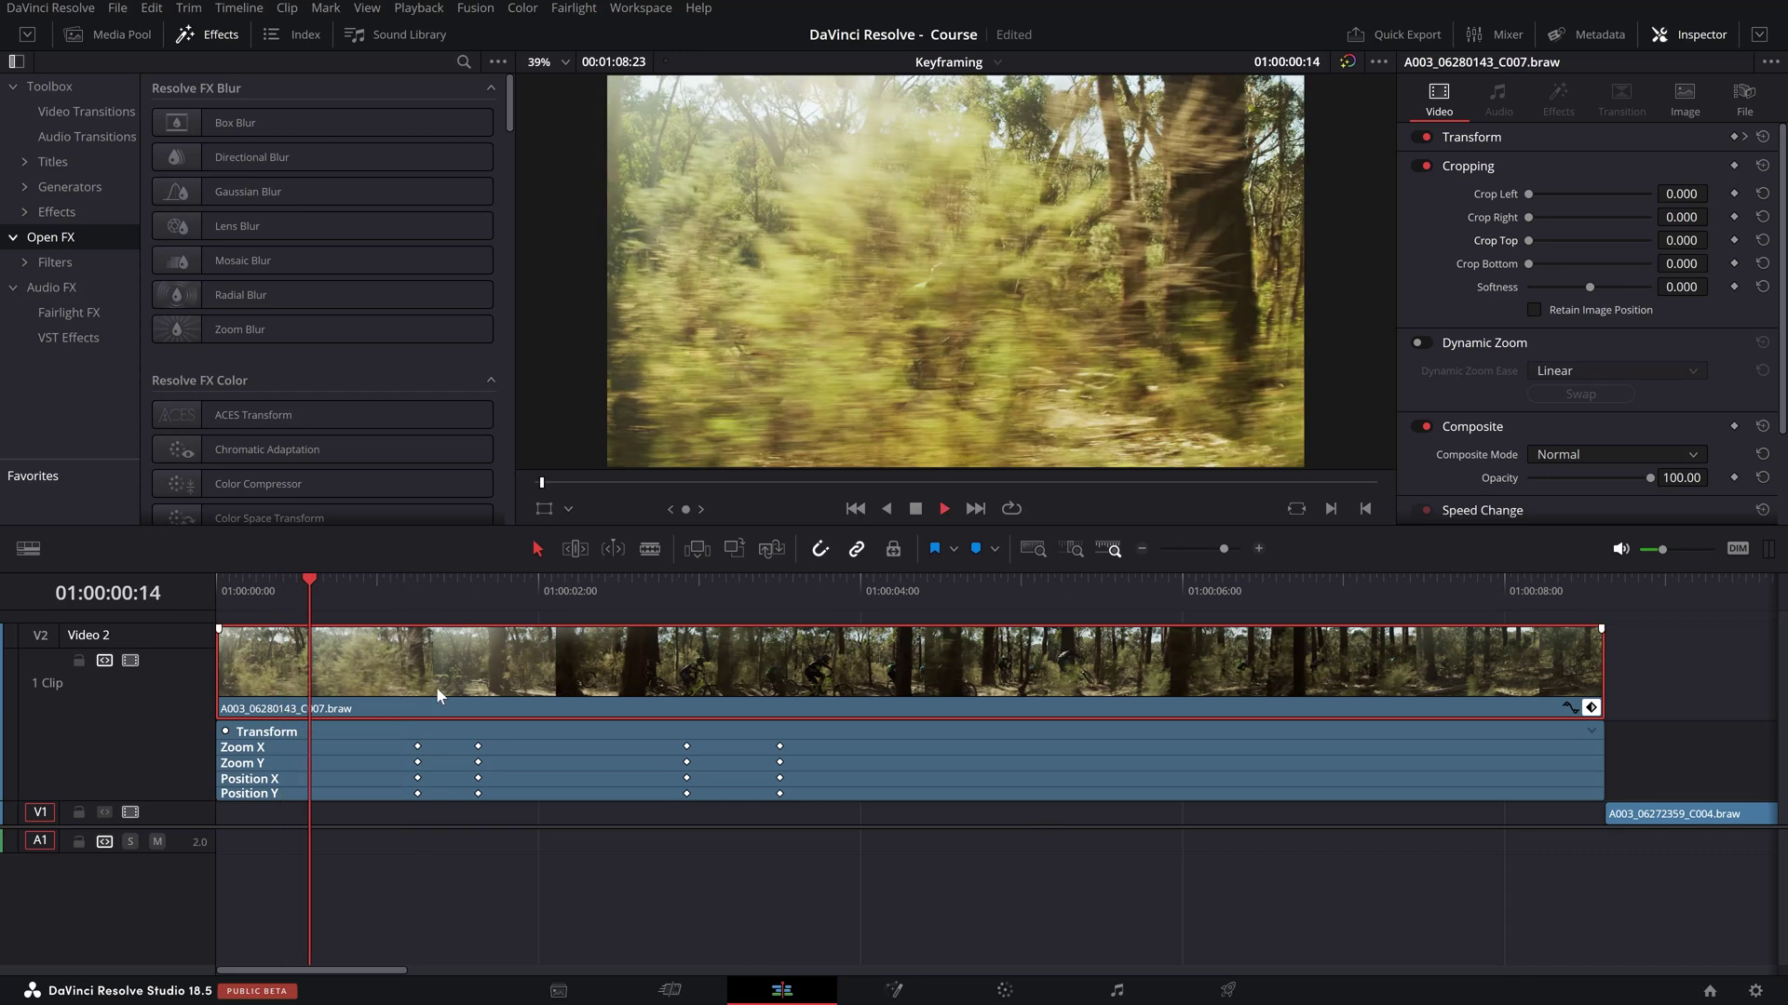
pyautogui.click(270, 598)
pyautogui.moveTo(287, 599); pyautogui.dragTo(407, 623)
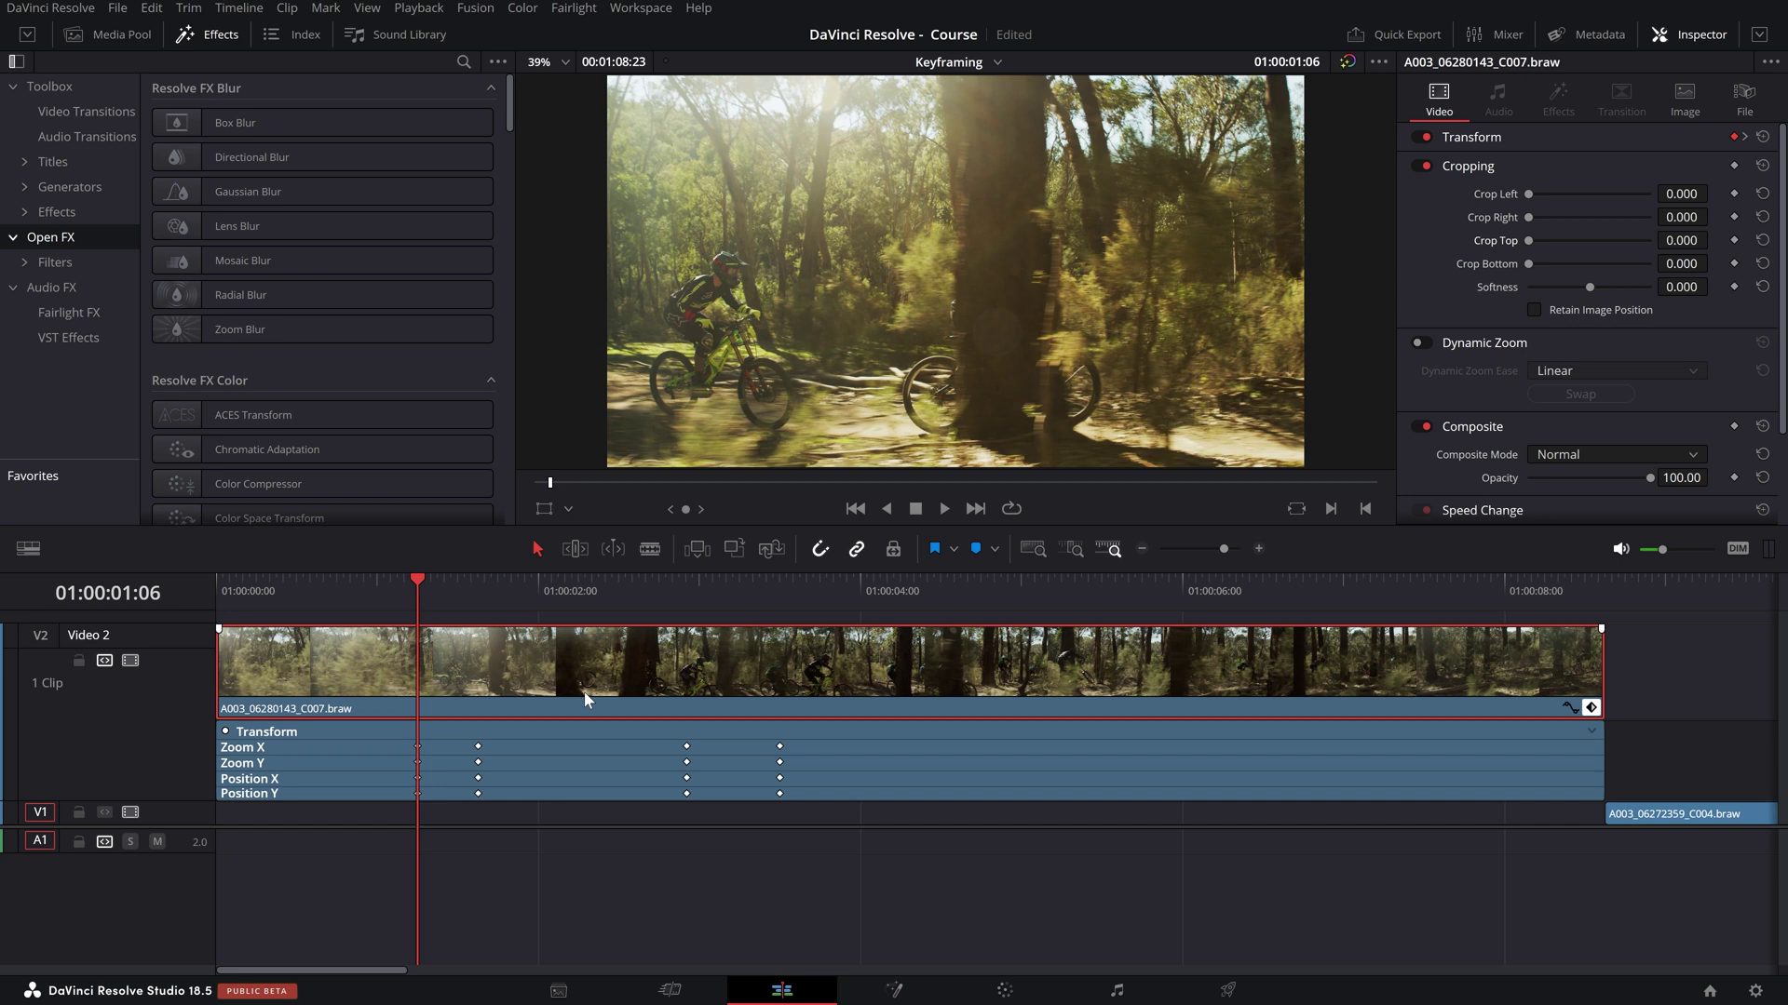
# - Apply the Box Blur effect to the mountain bike clip
pyautogui.click(678, 907)
pyautogui.moveTo(205, 117); pyautogui.dragTo(505, 663)
pyautogui.click(504, 663)
# - Play and scrub the blurred opening of the clip, returning the playhead to the start of the timeline
pyautogui.click(218, 605)
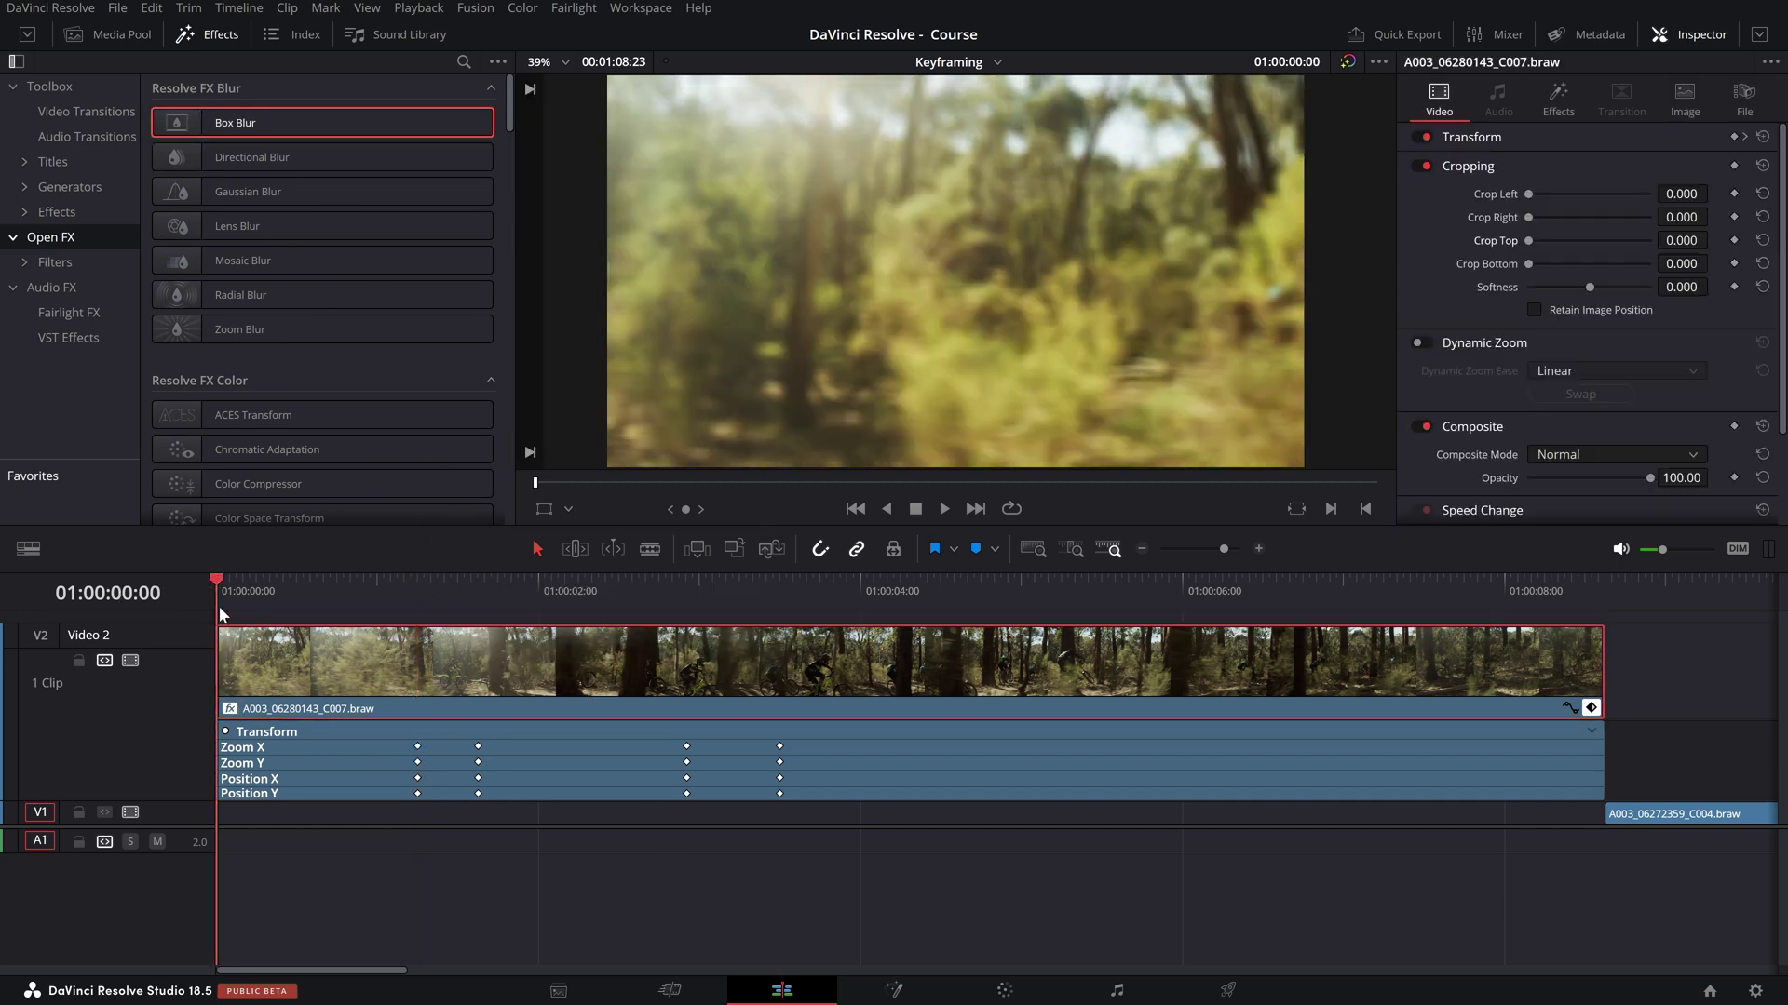
pyautogui.press('space')
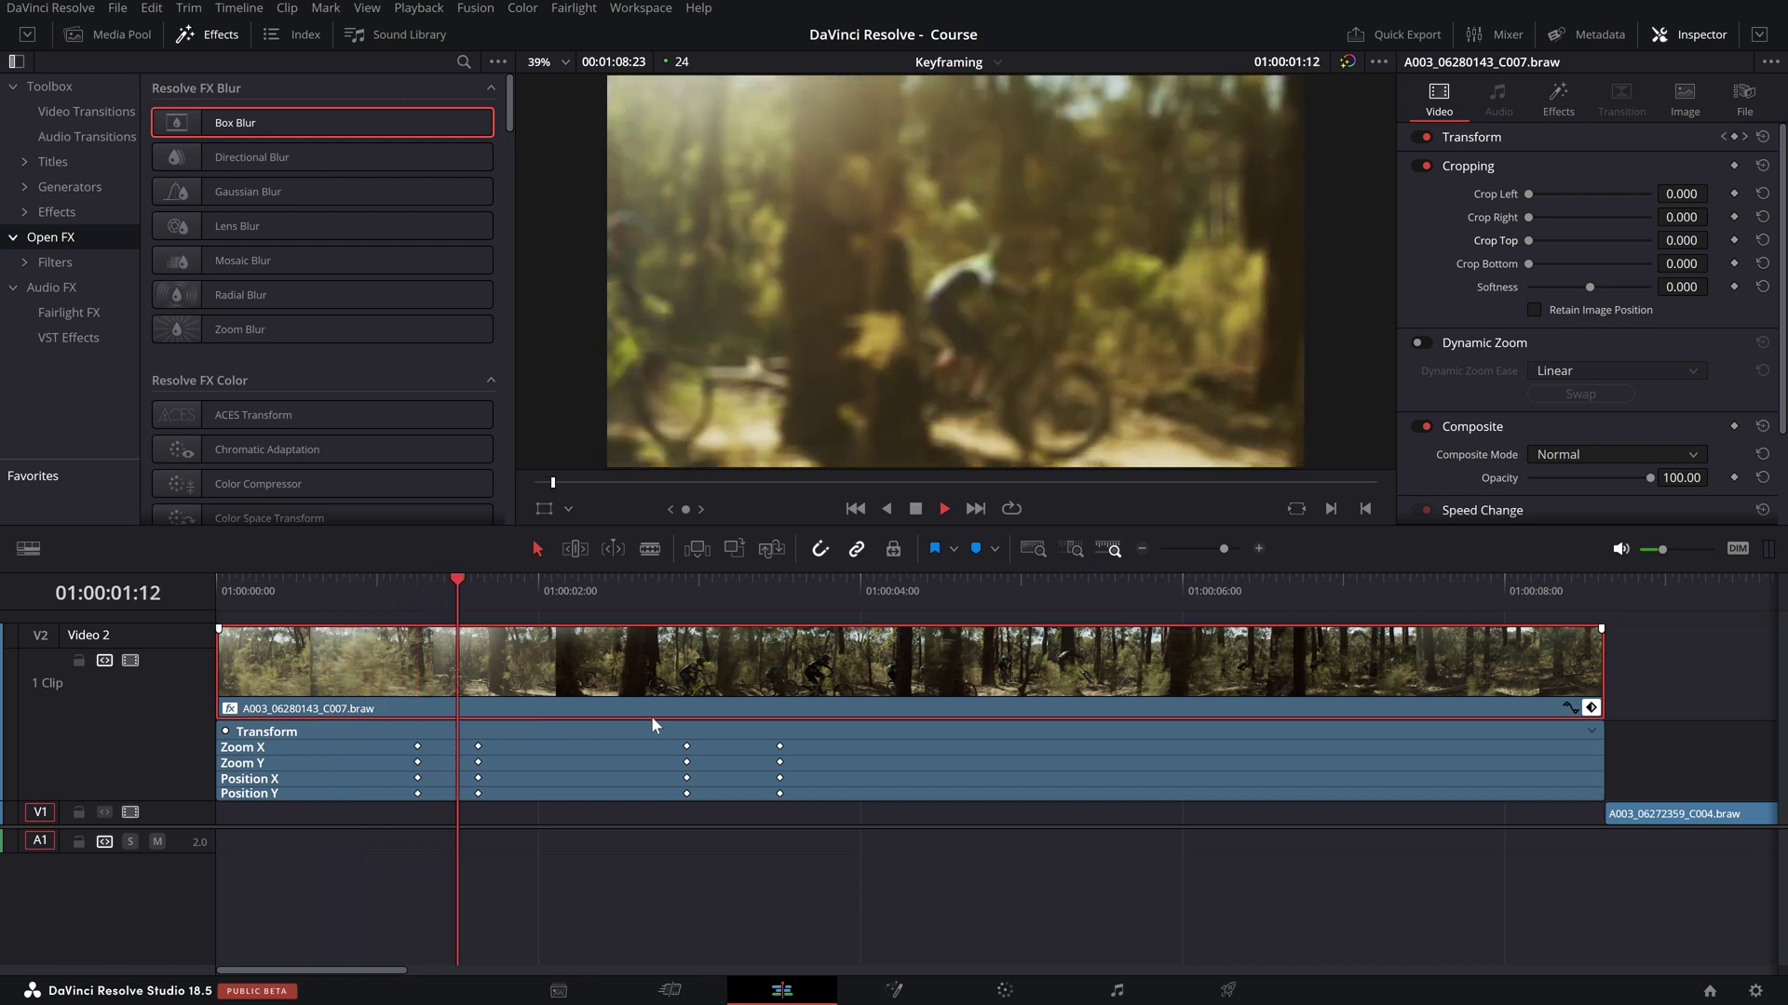
pyautogui.moveTo(394, 584); pyautogui.dragTo(410, 596)
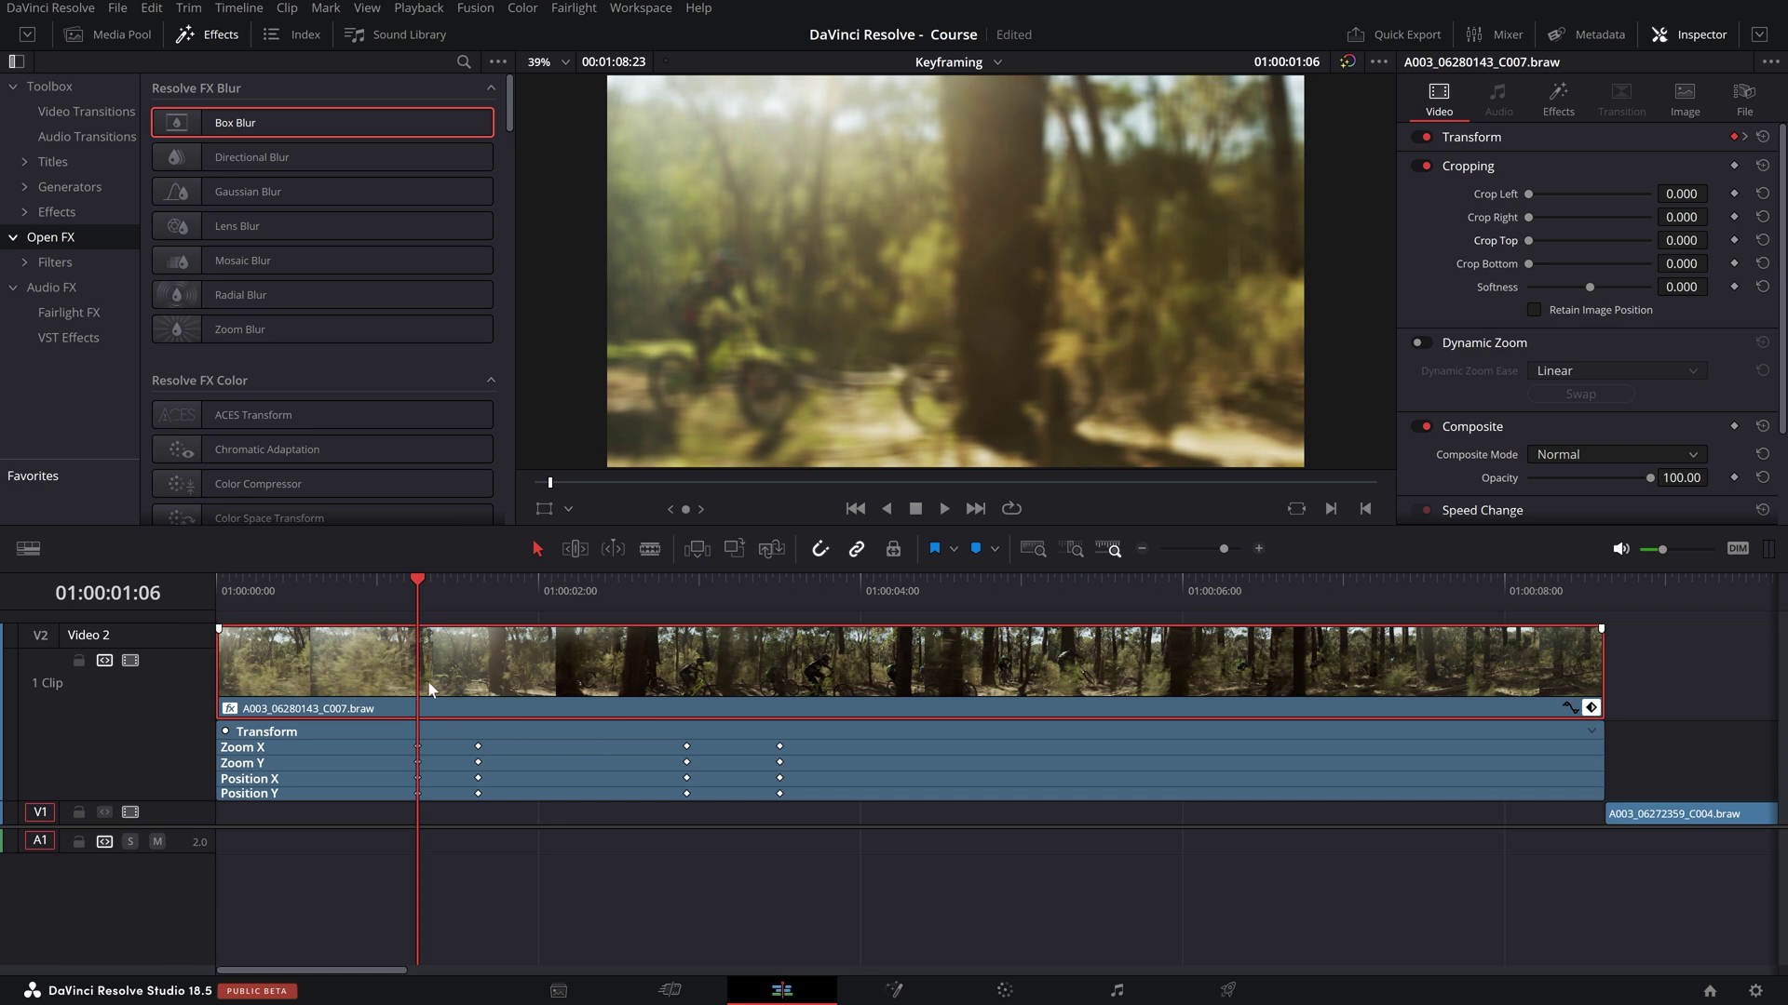
pyautogui.click(212, 591)
pyautogui.press('space')
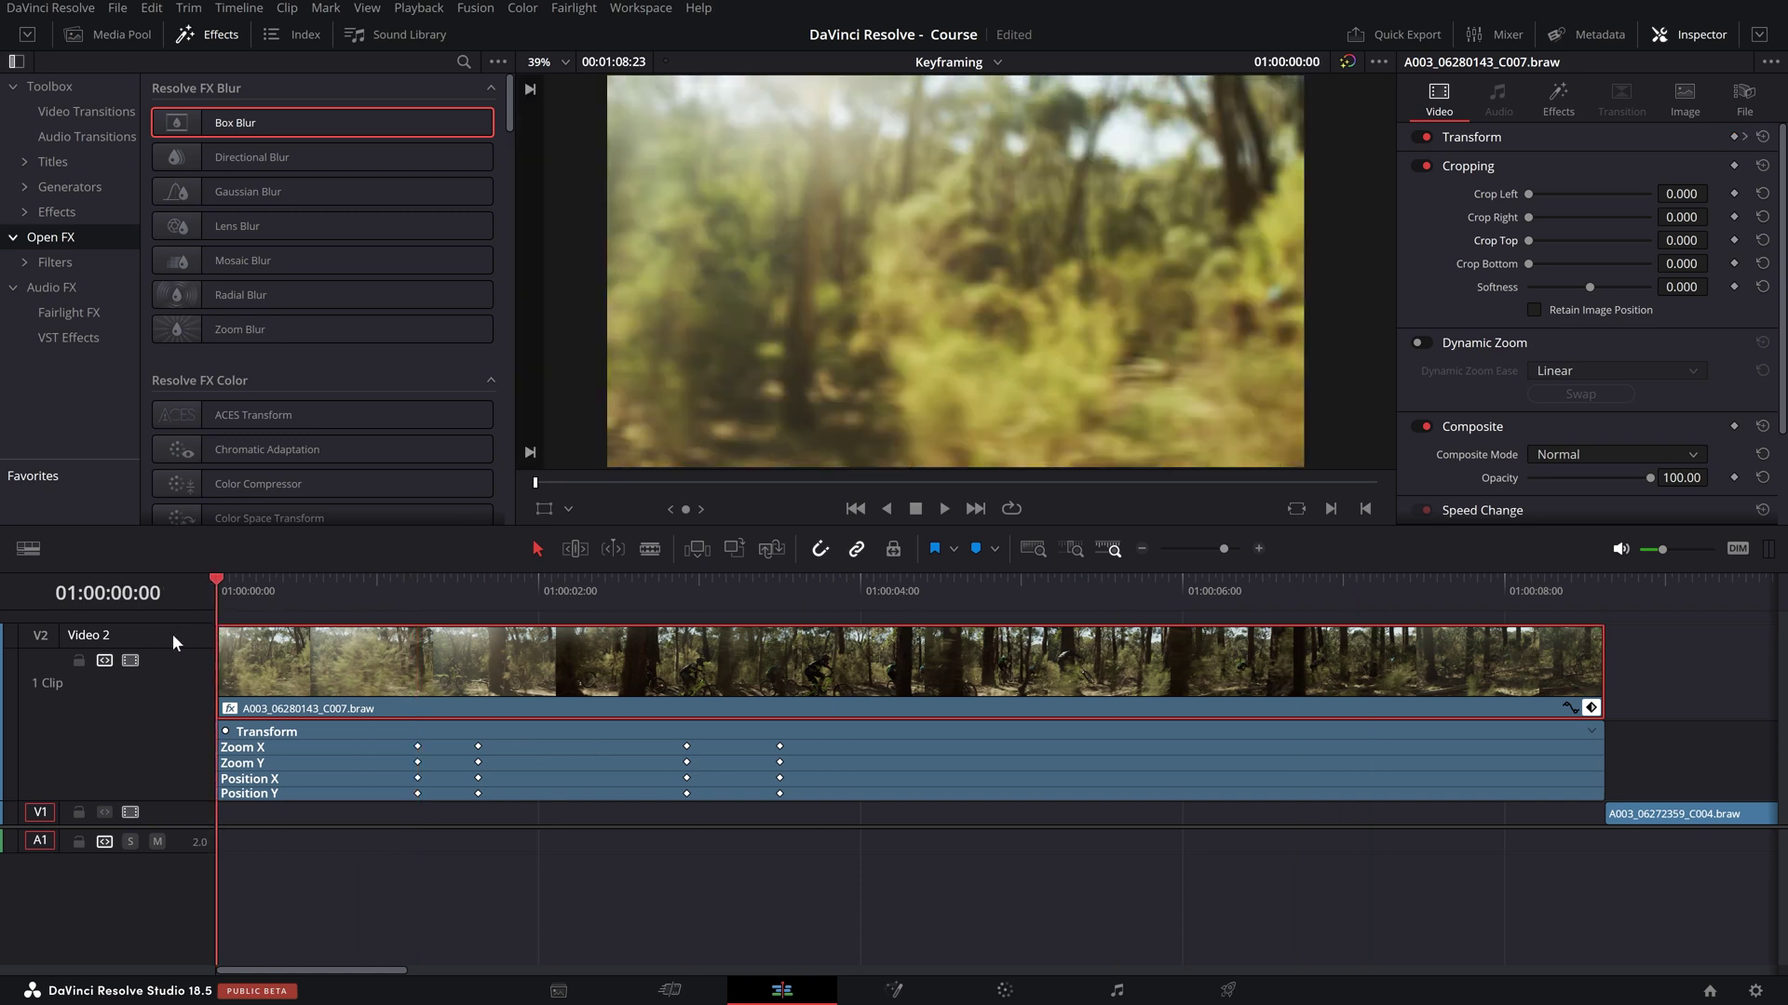
pyautogui.press('space')
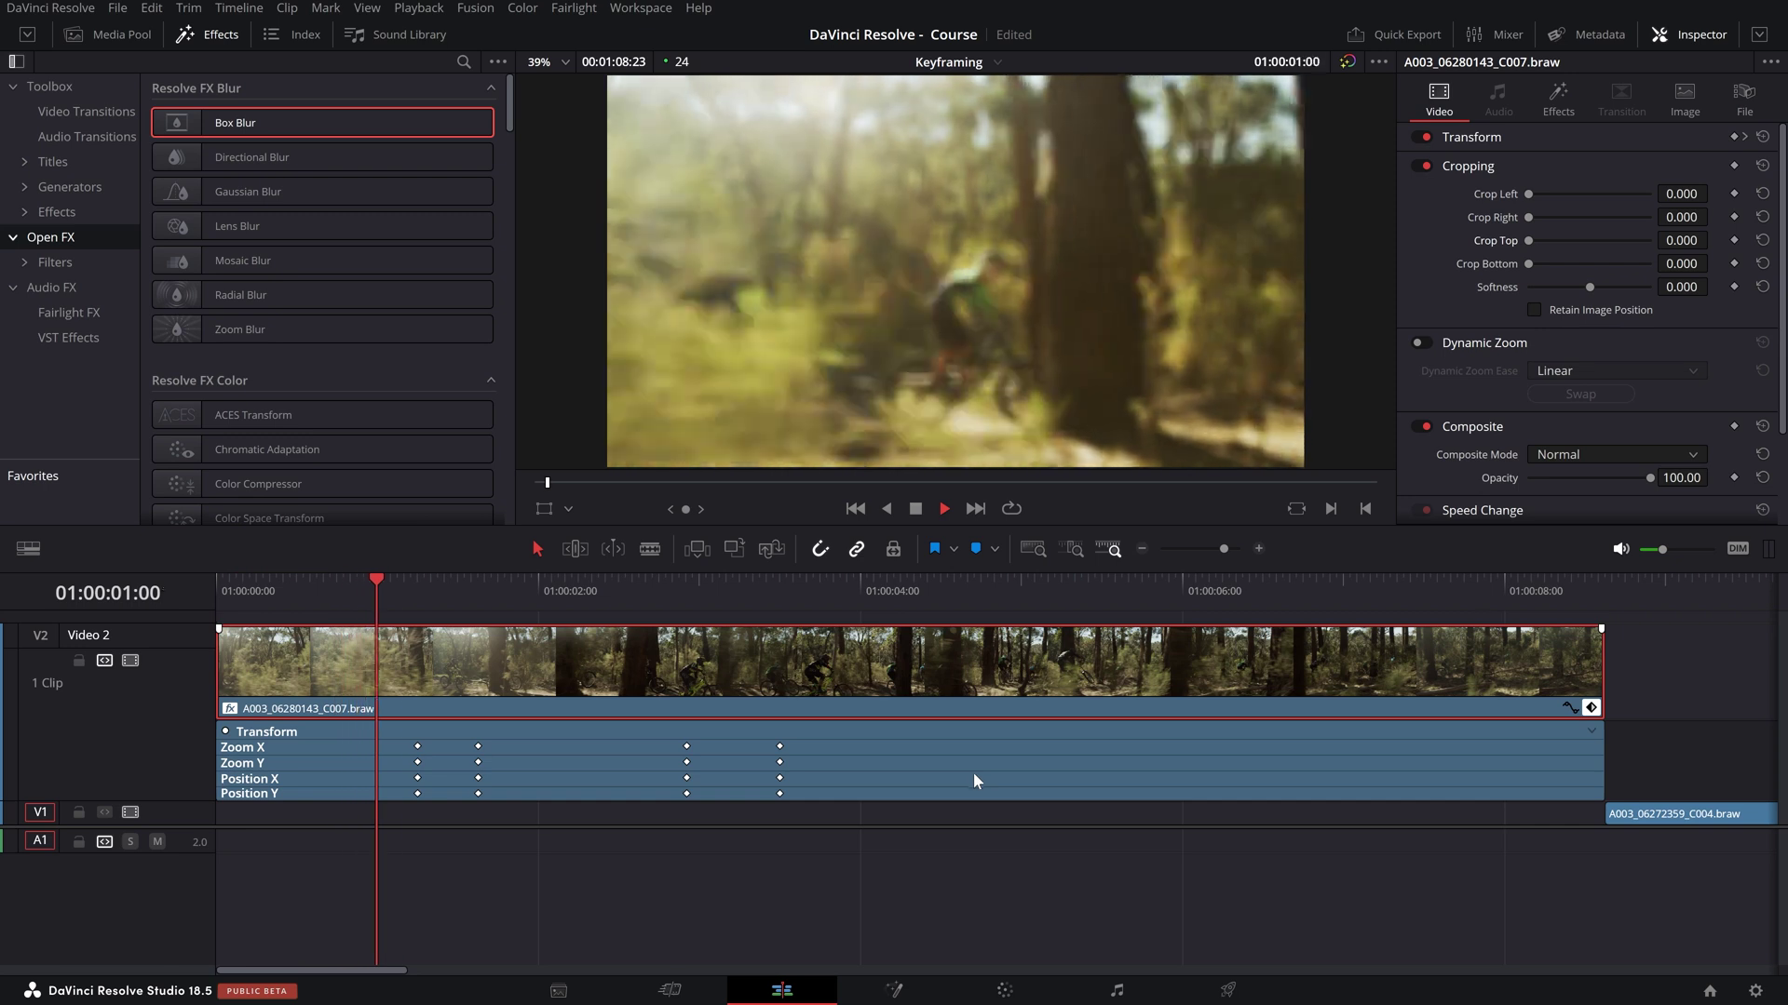
pyautogui.moveTo(464, 585); pyautogui.dragTo(166, 602)
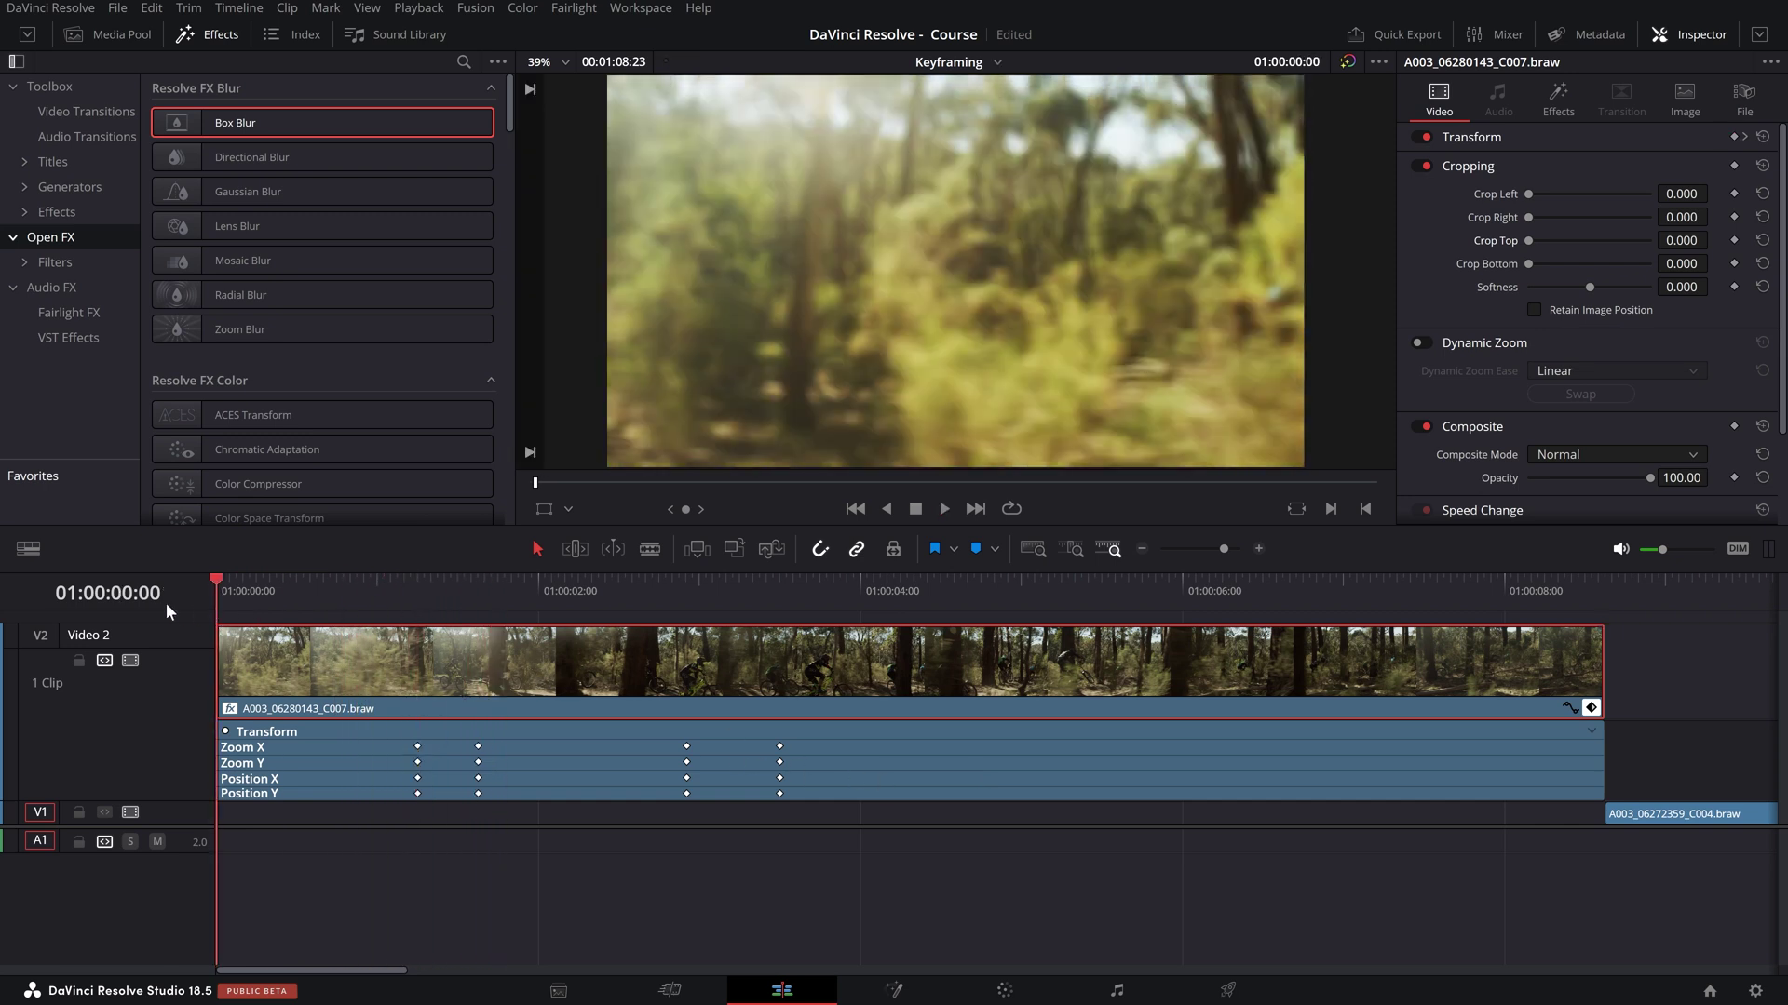
# - Keyframe Box Blur's Horizontal and Vertical Strength at 01:00:01:06 with both values set to 0
pyautogui.moveTo(234, 660); pyautogui.dragTo(405, 644)
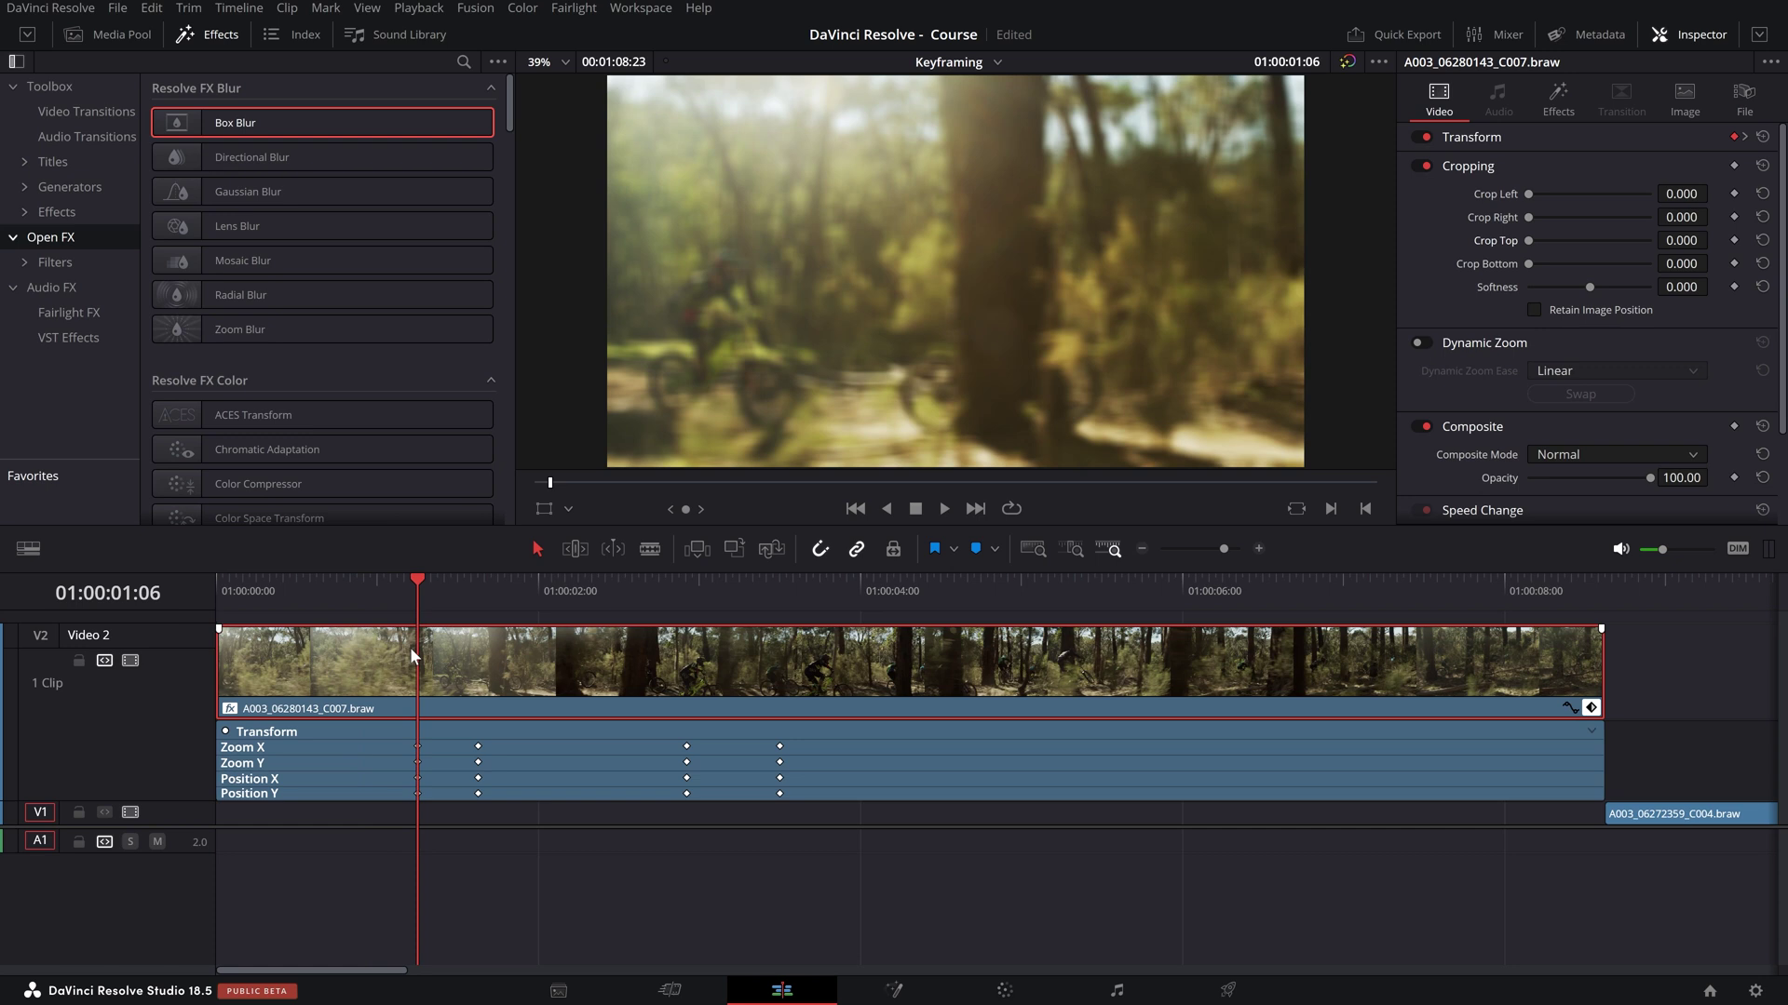
pyautogui.moveTo(395, 605); pyautogui.dragTo(433, 595)
pyautogui.click(1566, 108)
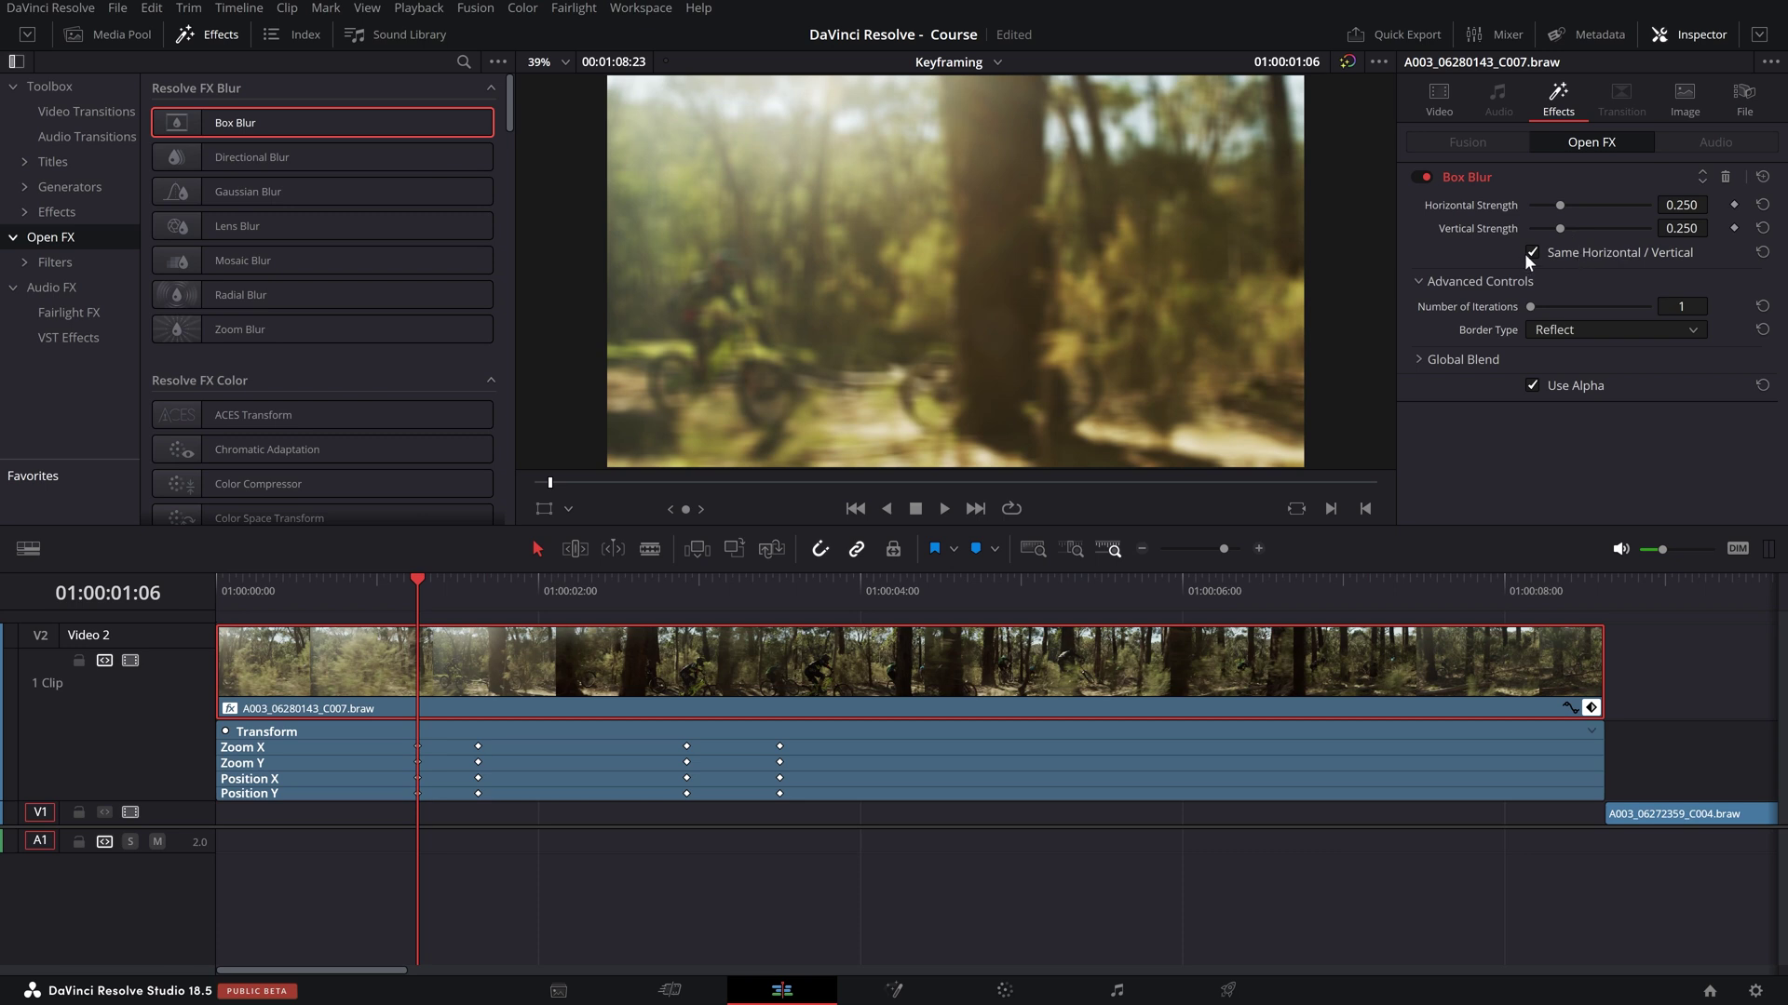
pyautogui.moveTo(414, 618)
pyautogui.mouseDown()
pyautogui.moveTo(392, 621)
pyautogui.moveTo(414, 629)
pyautogui.mouseUp()
pyautogui.click(1733, 228)
pyautogui.moveTo(1559, 206); pyautogui.dragTo(1511, 206)
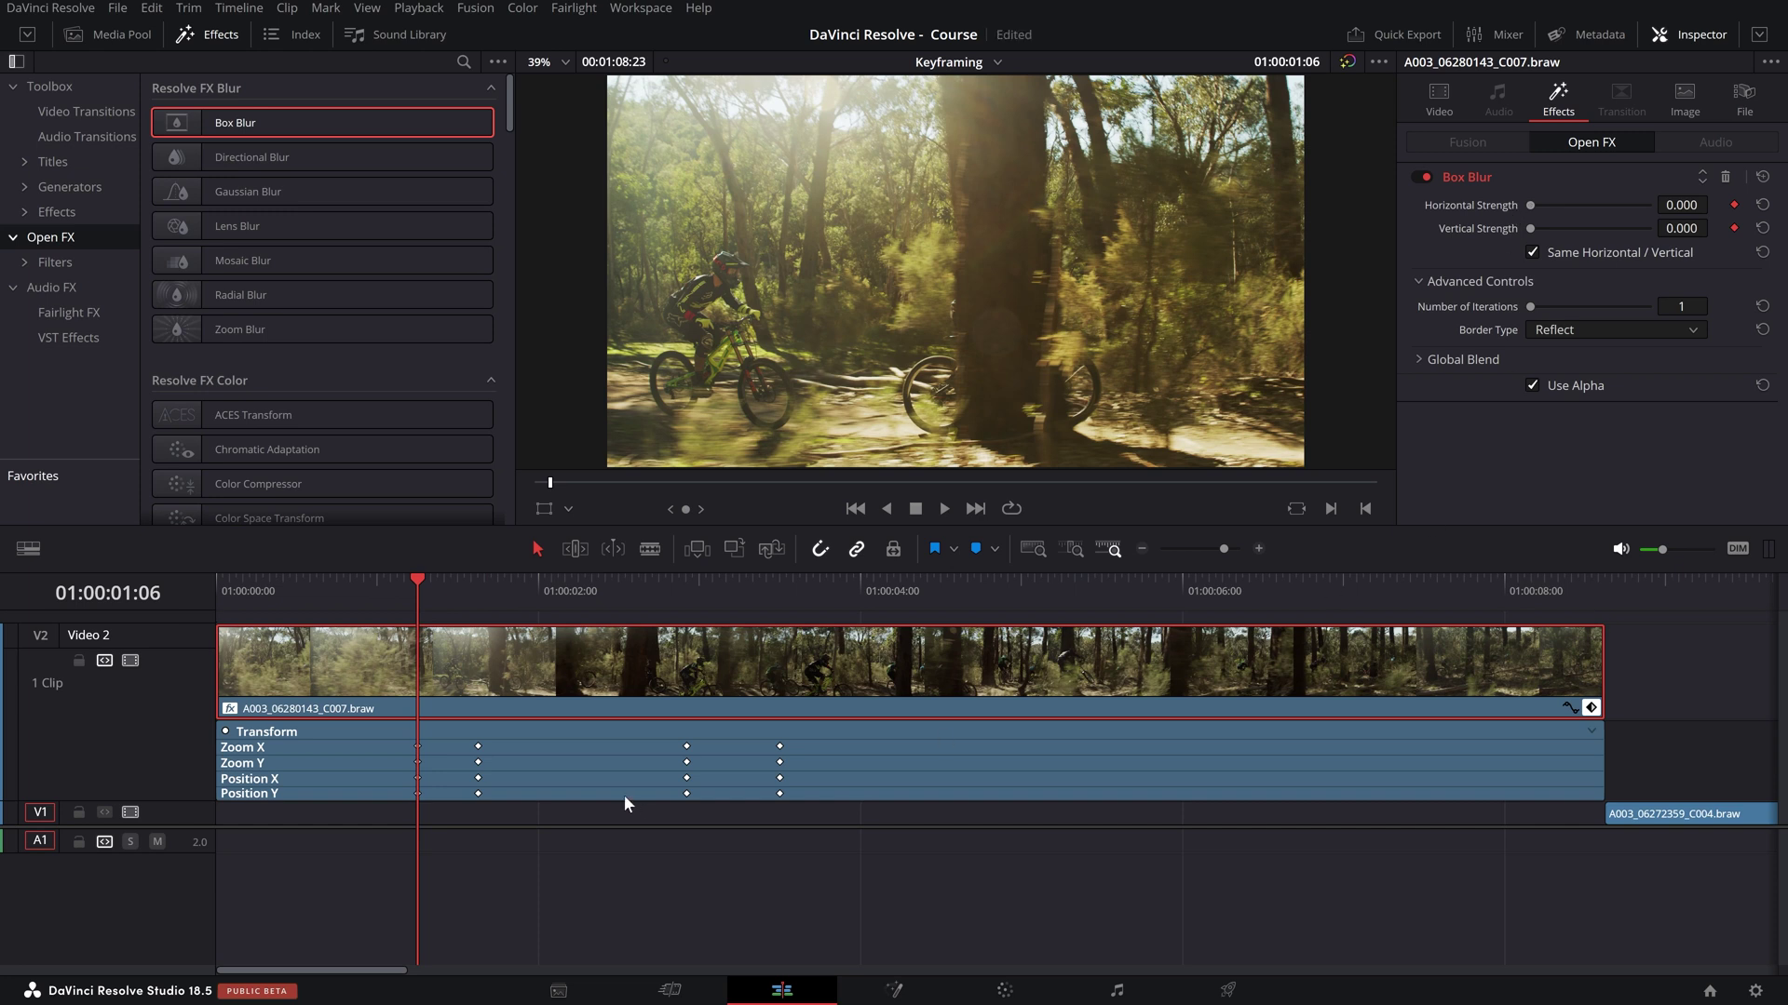
# - Set Box Blur's Horizontal and Vertical Strength to 0.220 at 01:00:00:00
pyautogui.moveTo(417, 603)
pyautogui.mouseDown()
pyautogui.moveTo(371, 606)
pyautogui.moveTo(417, 614)
pyautogui.mouseUp()
pyautogui.moveTo(415, 583); pyautogui.dragTo(216, 587)
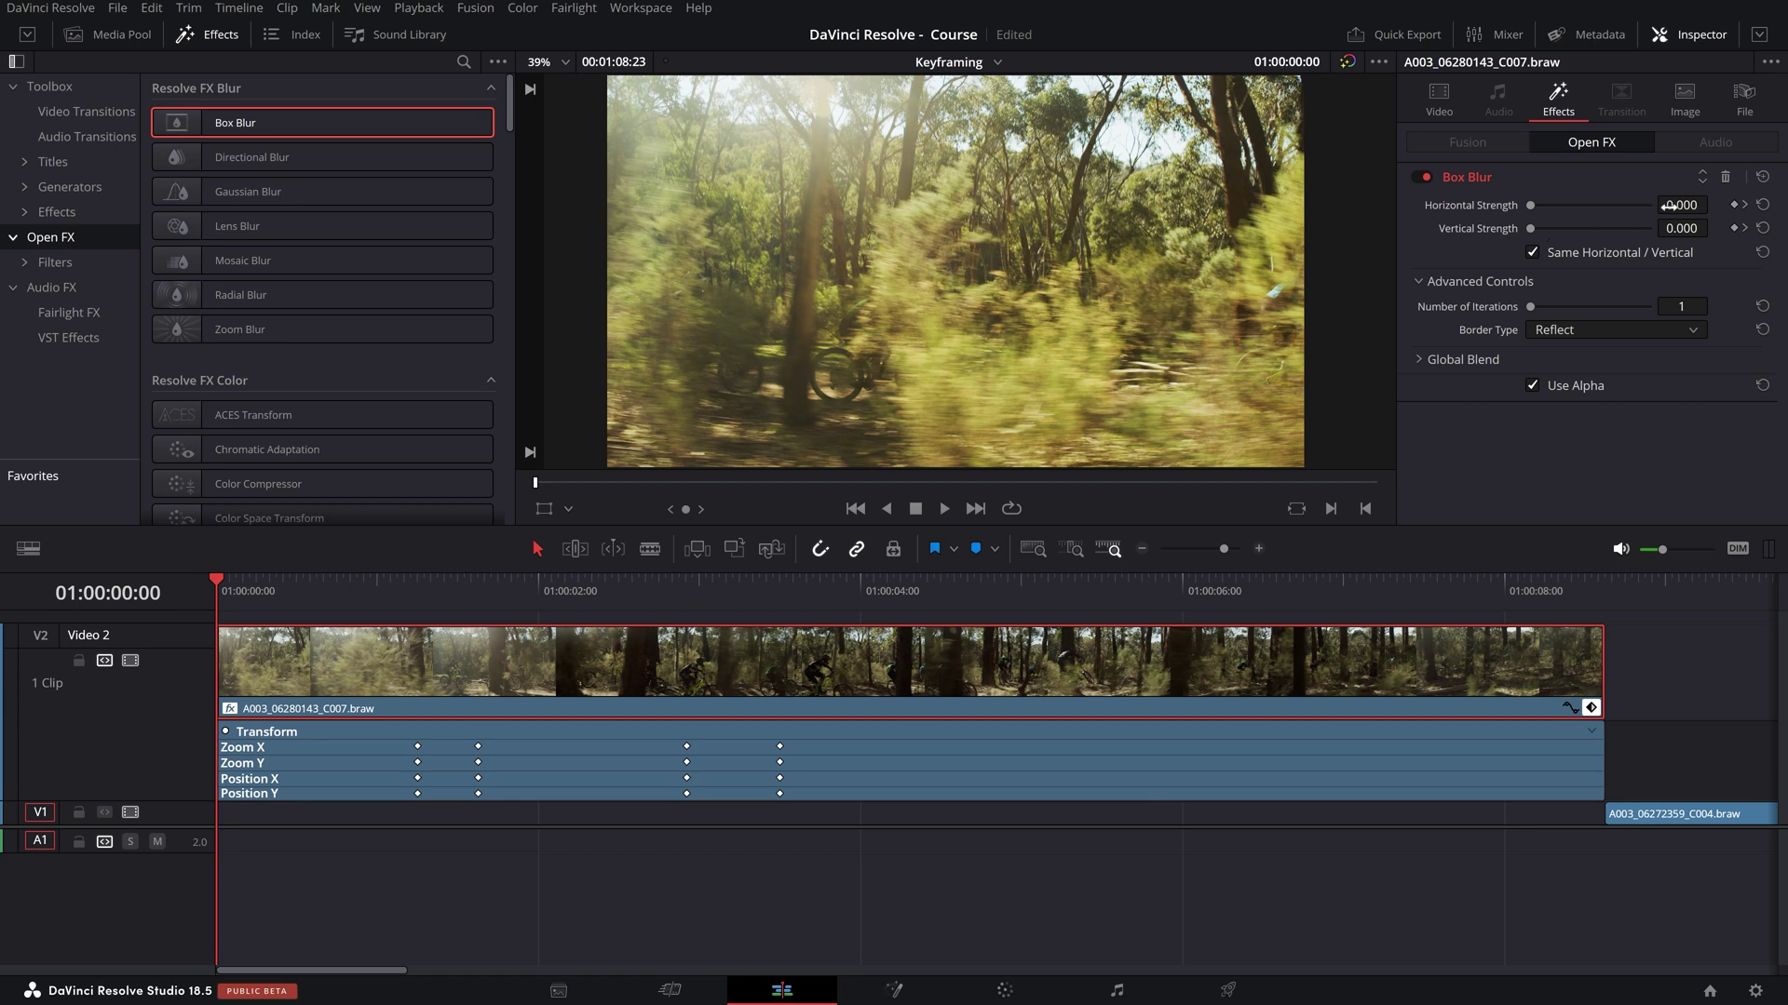
pyautogui.moveTo(1666, 204); pyautogui.dragTo(1713, 204)
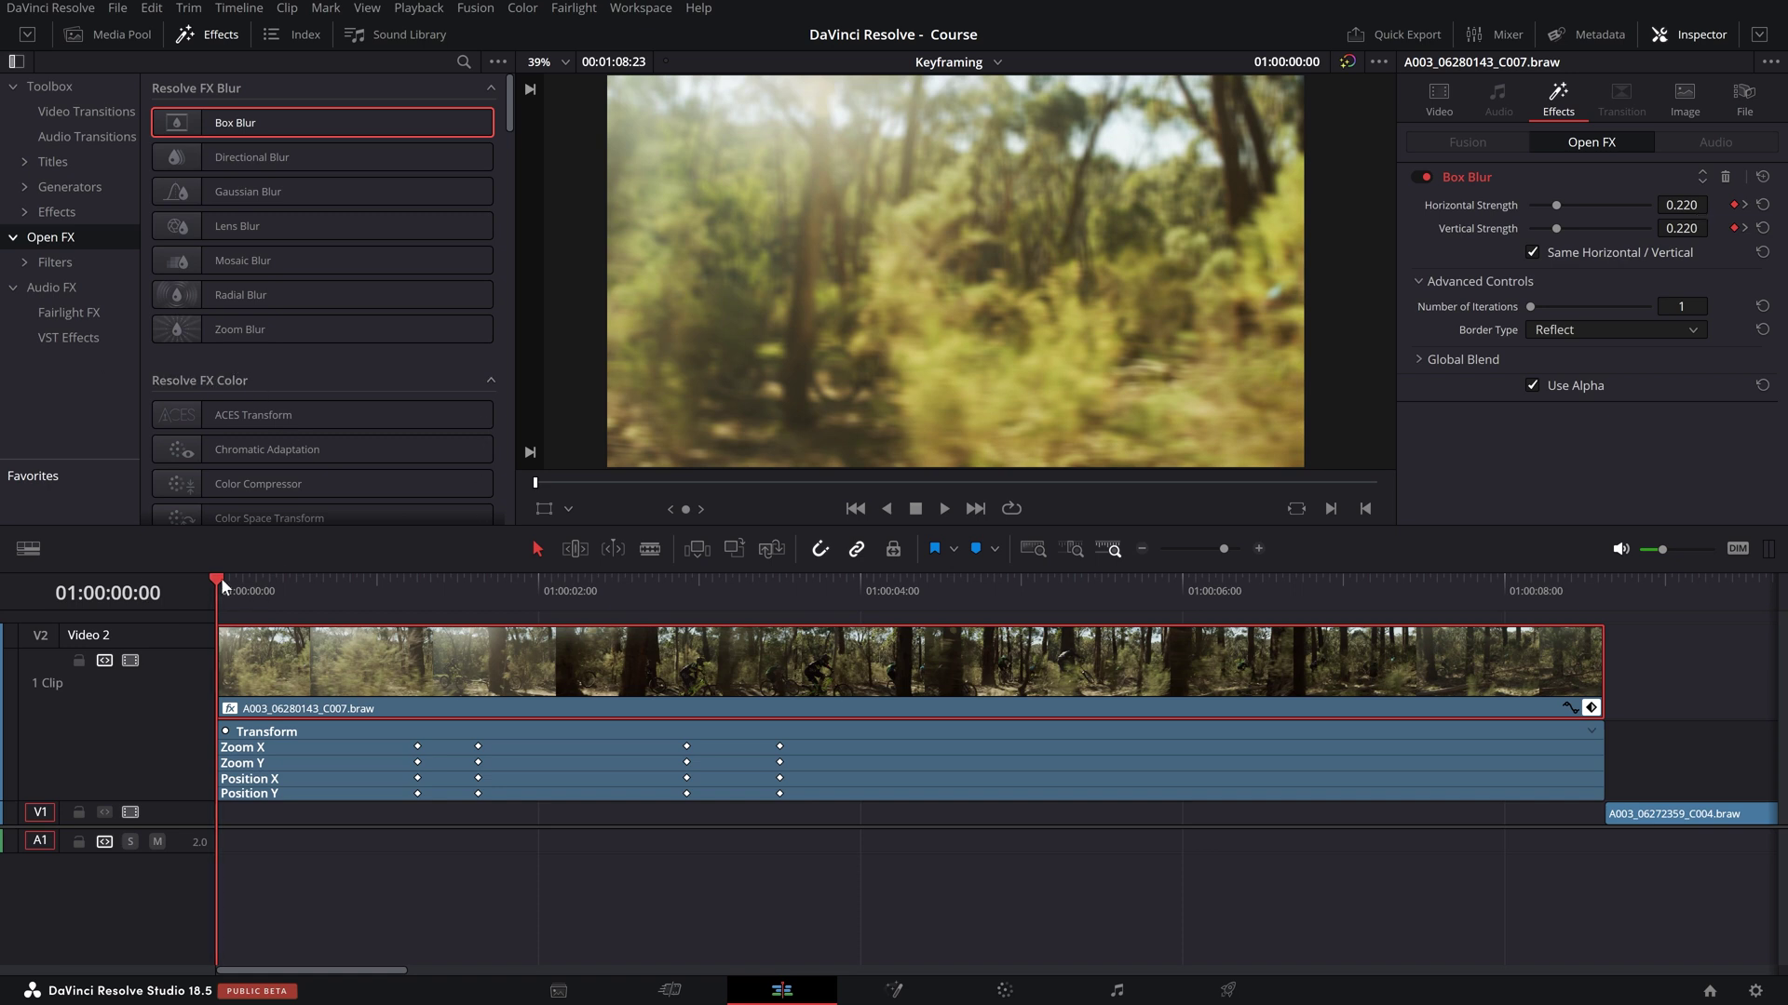
# - Play and scrub the clip's opening repeatedly to review the transition from blurred to sharp
pyautogui.click(415, 606)
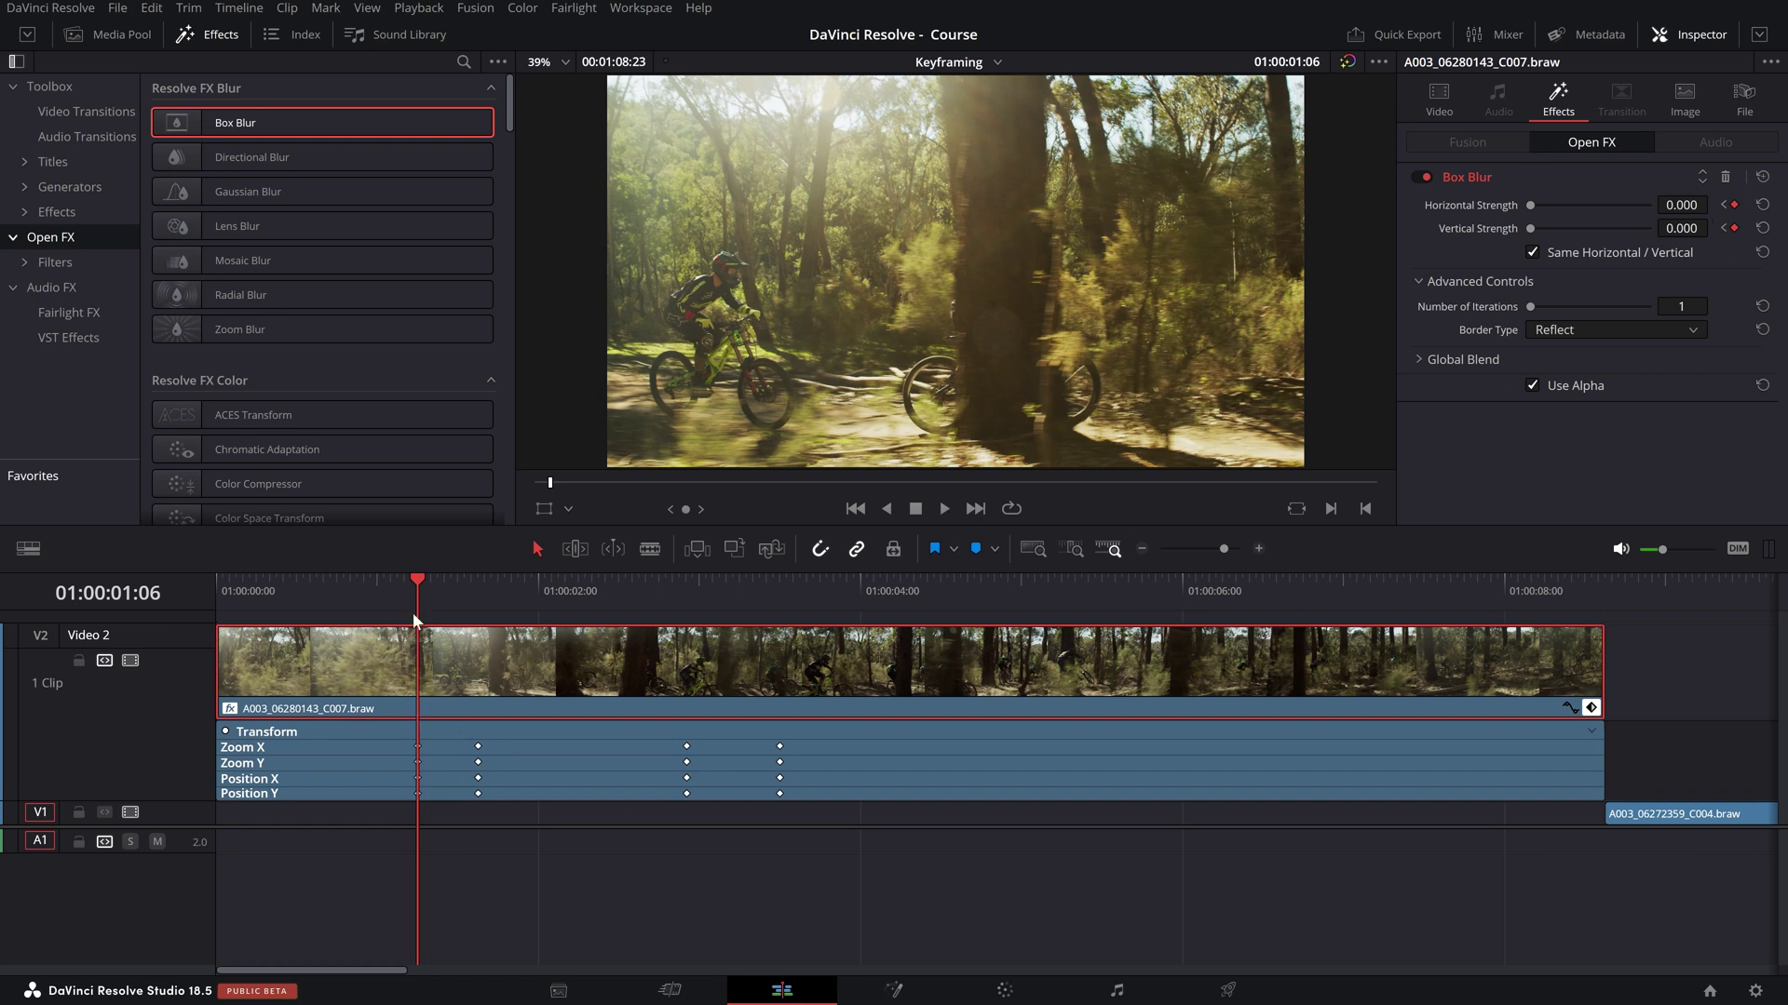
pyautogui.press('Home')
pyautogui.press('space')
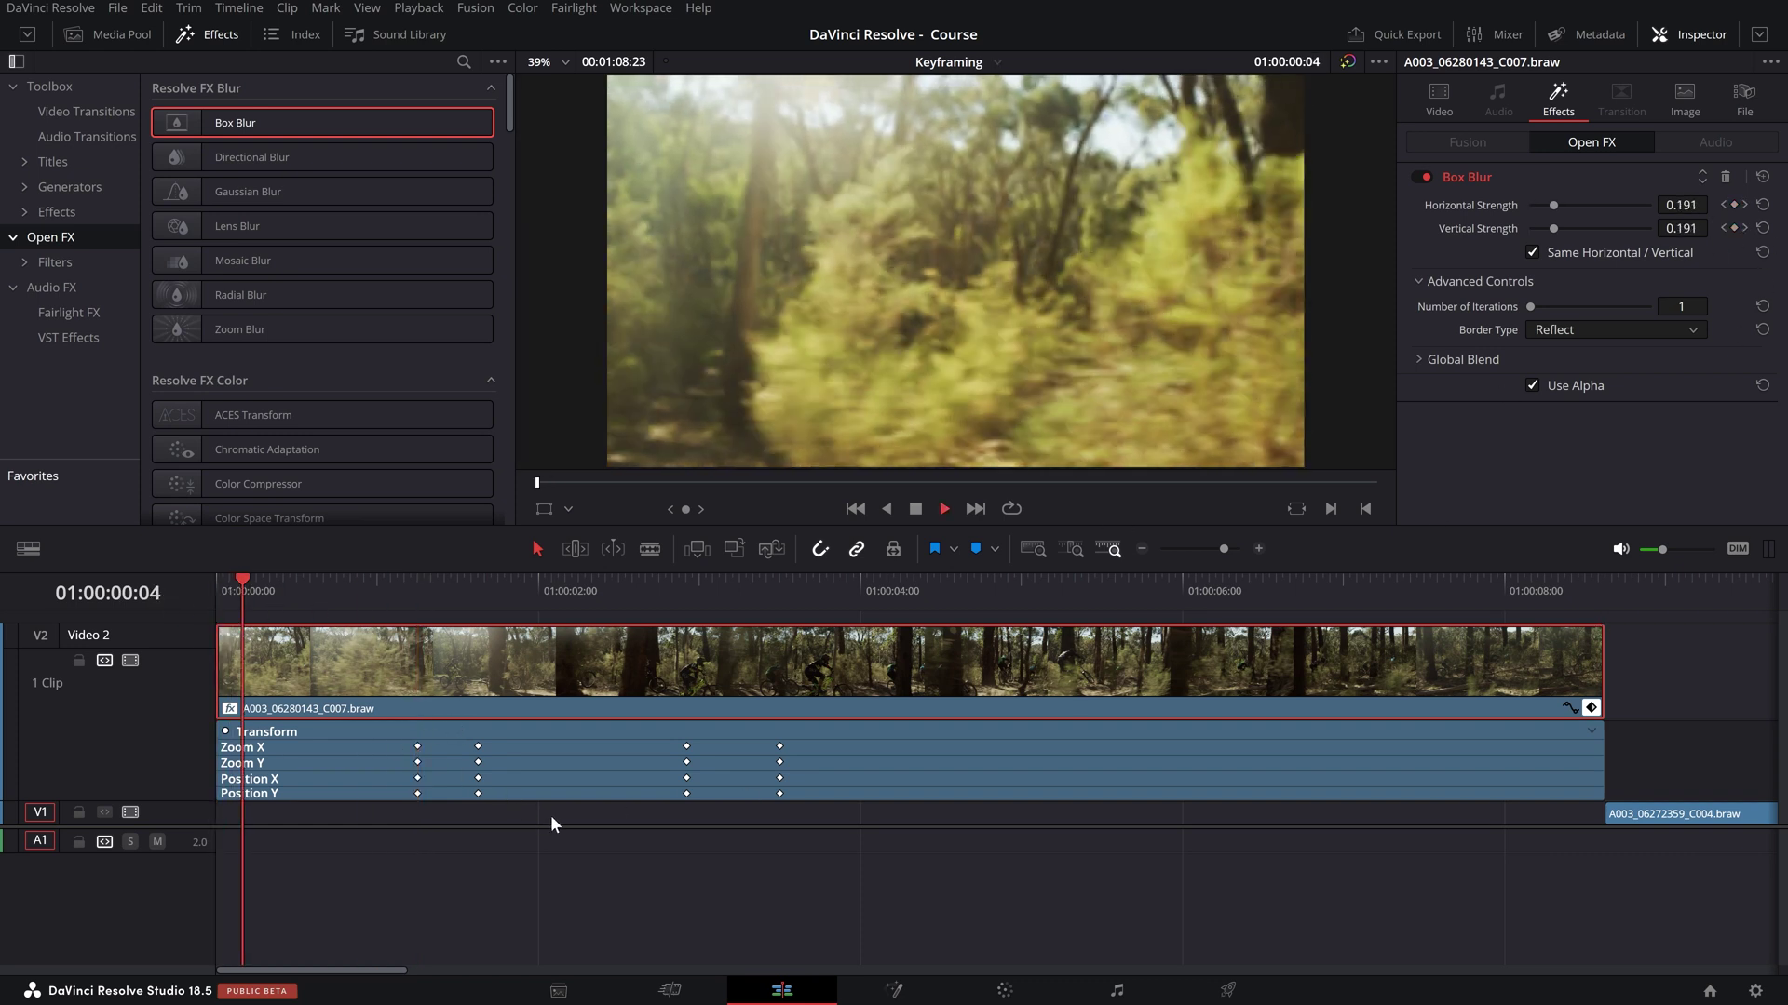
pyautogui.press('Home')
pyautogui.press('space')
pyautogui.press('space')
pyautogui.press('Home')
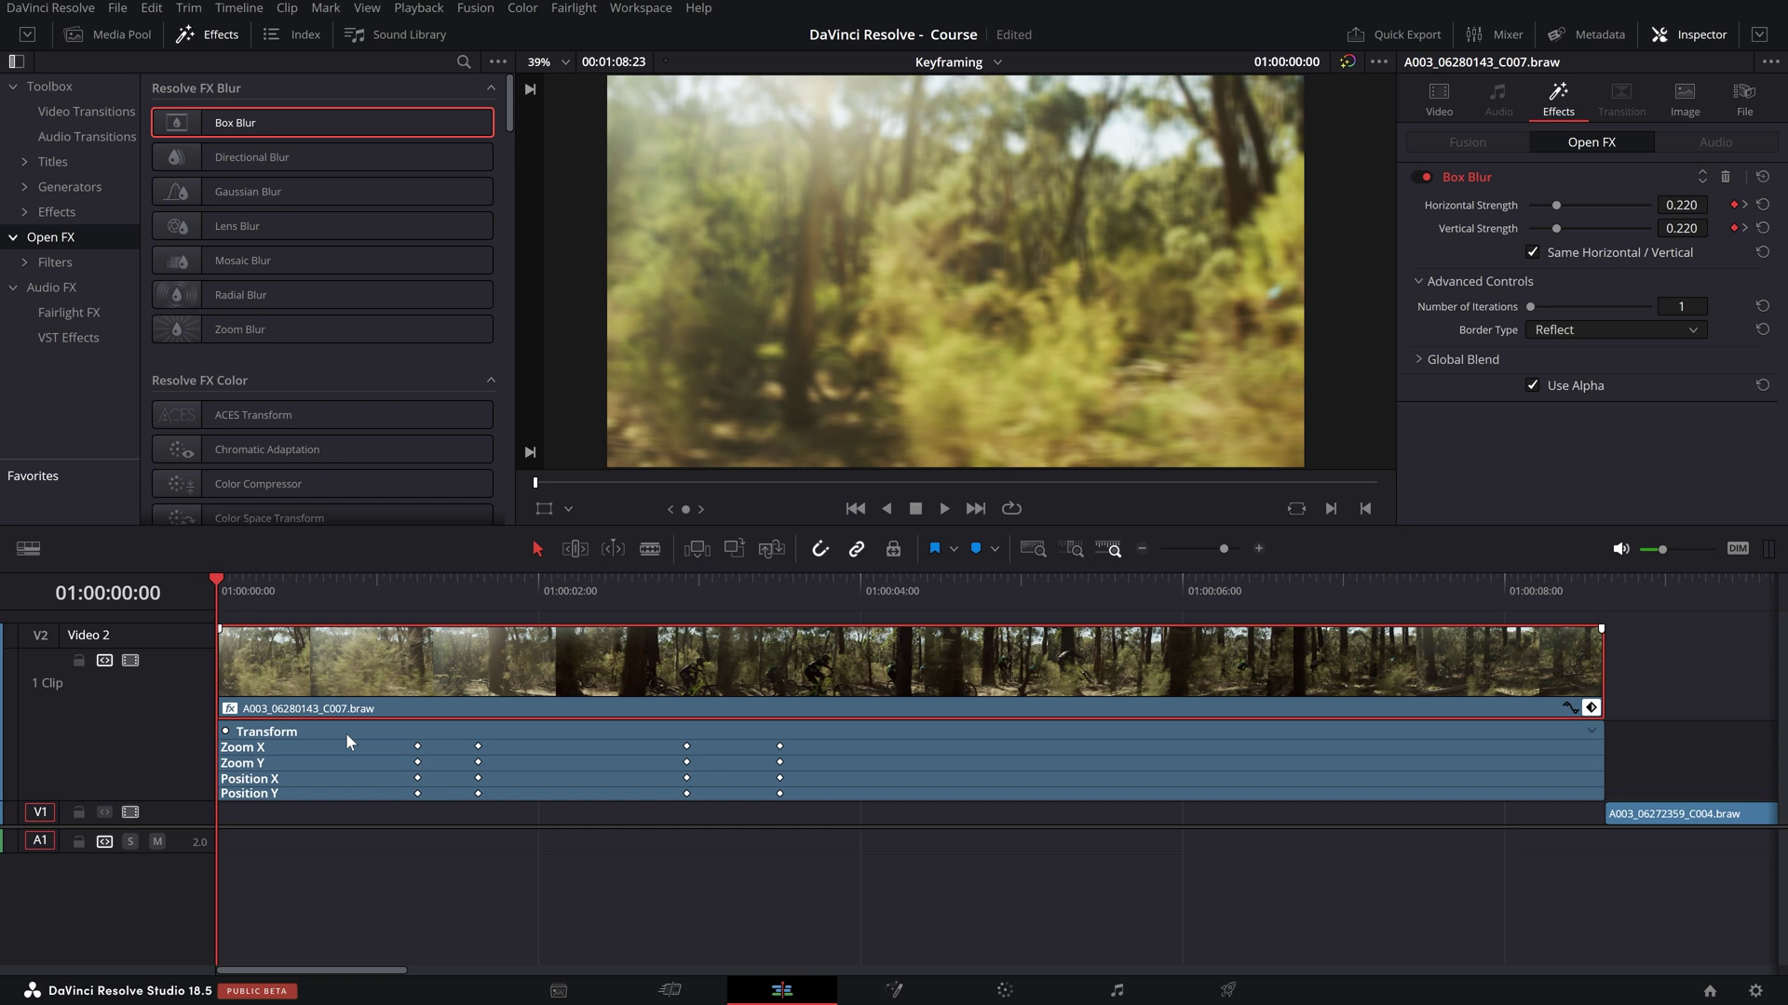
pyautogui.moveTo(253, 584); pyautogui.dragTo(317, 575)
pyautogui.press('space')
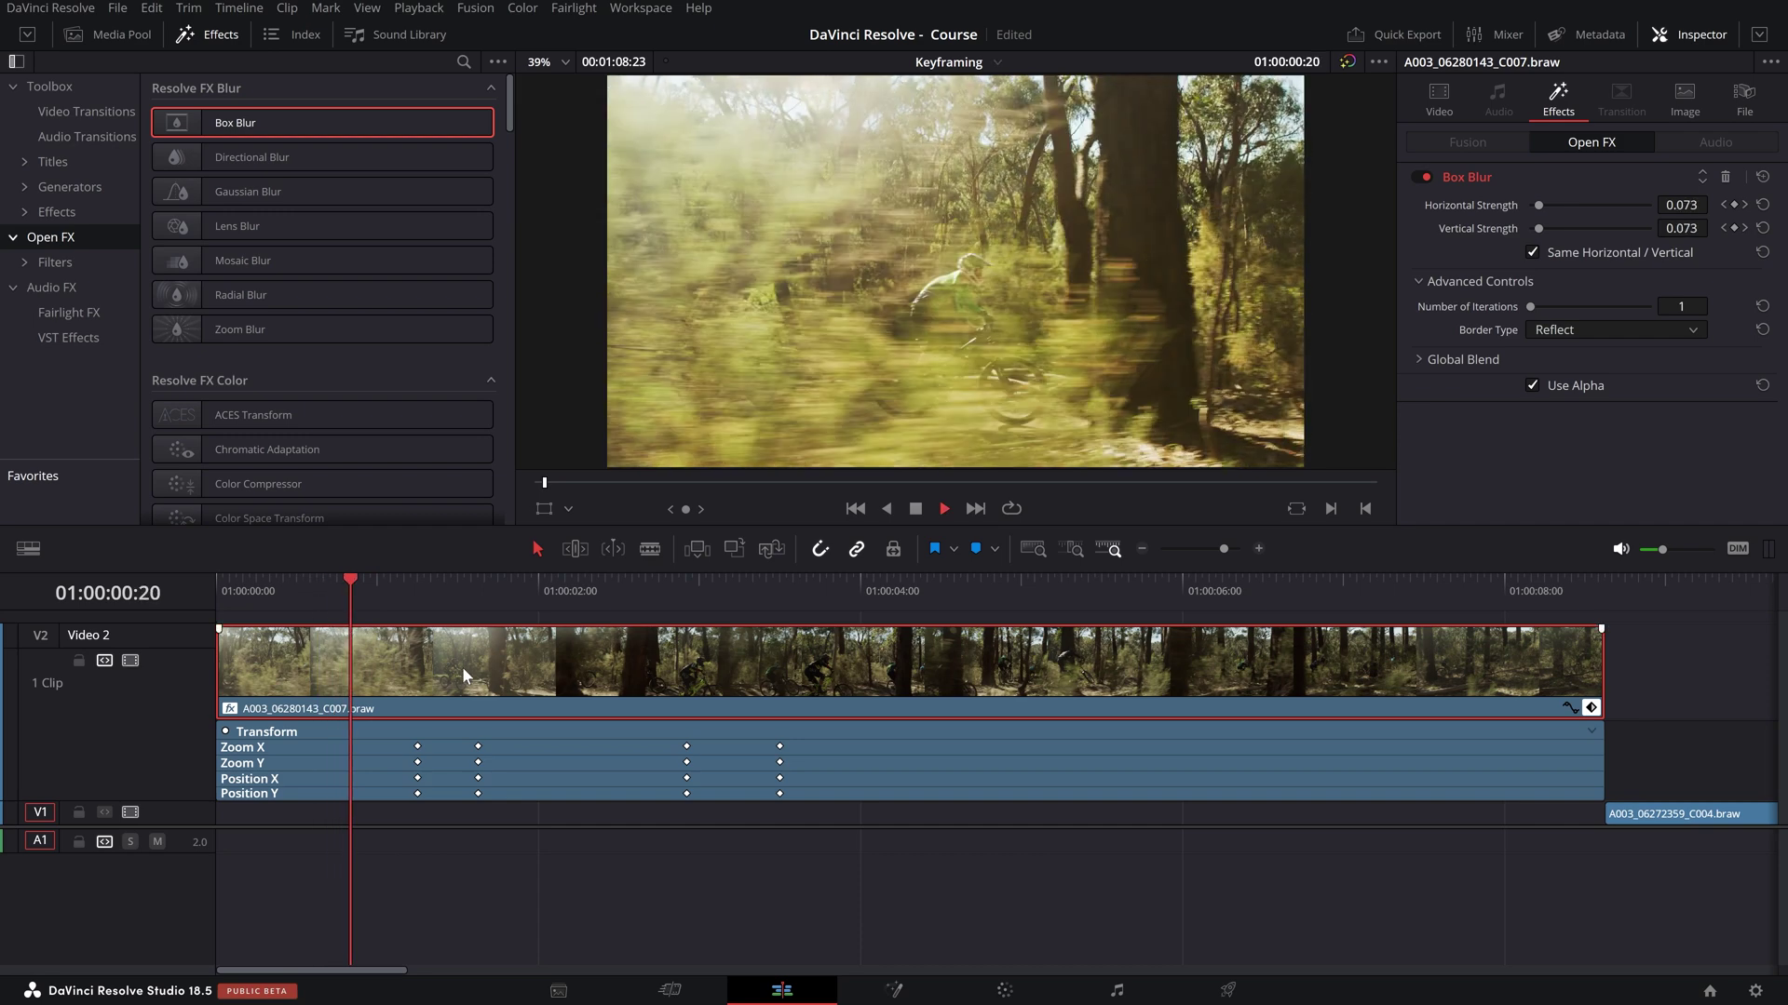
pyautogui.press('space')
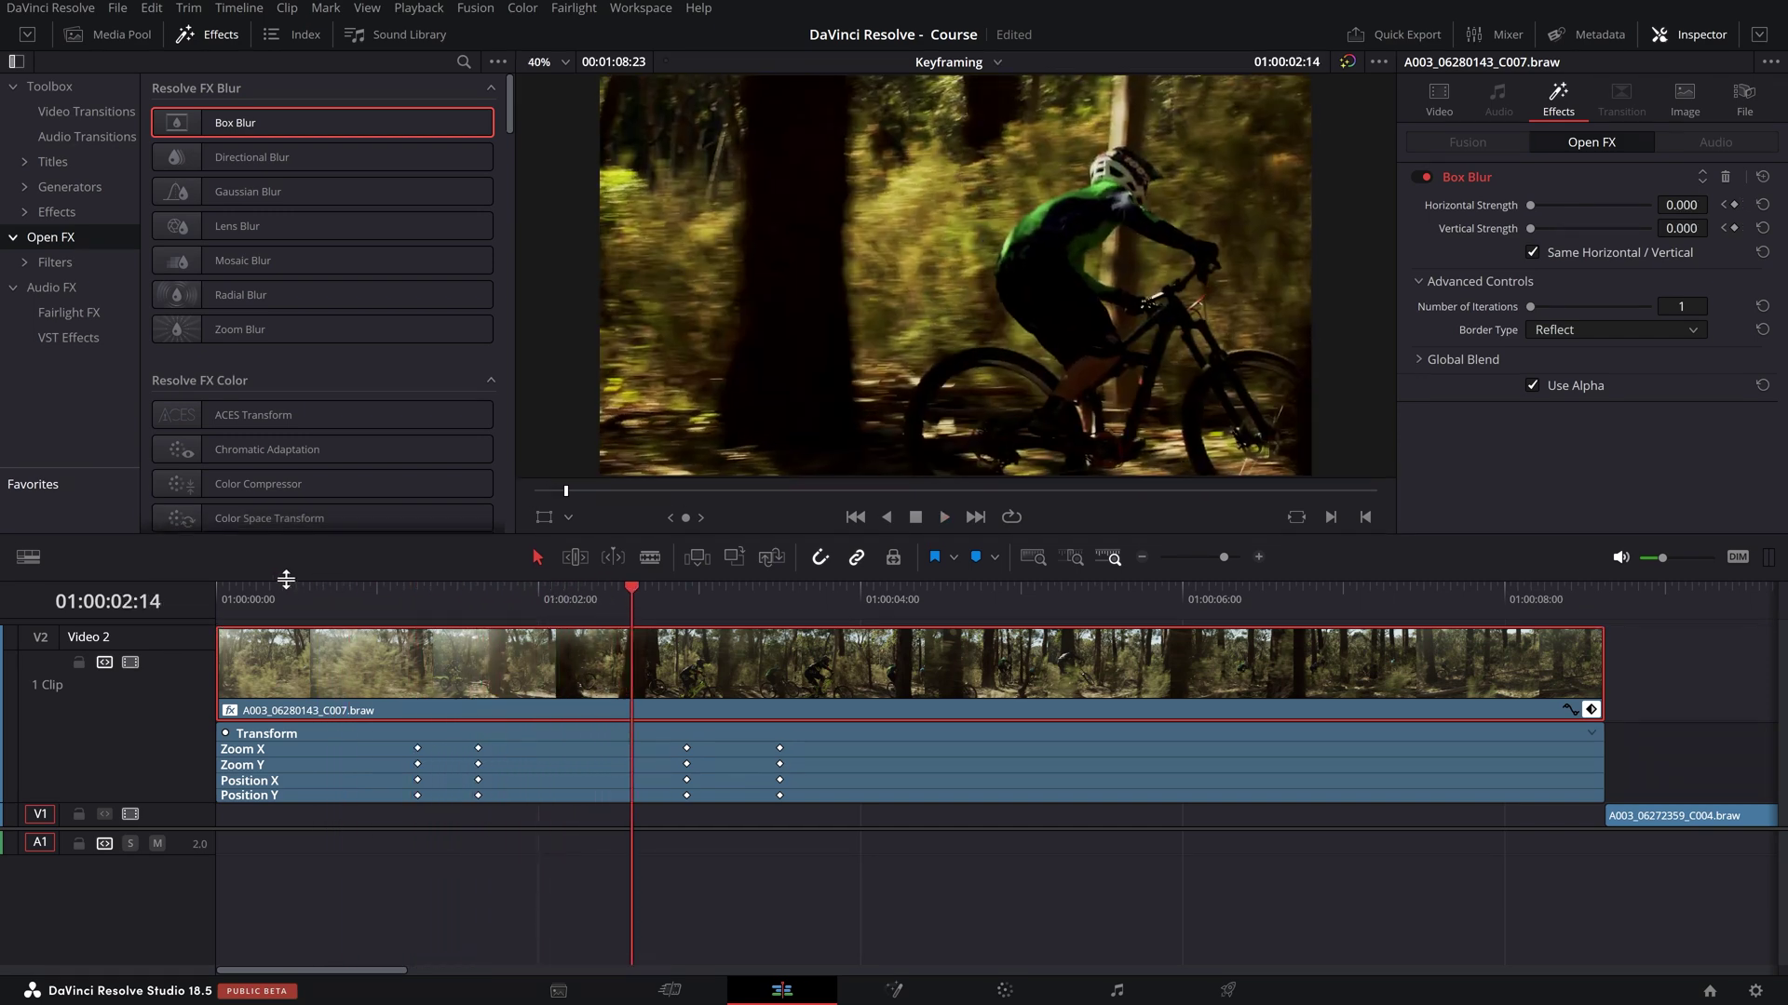
pyautogui.press('Home')
pyautogui.press('space')
pyautogui.press('space')
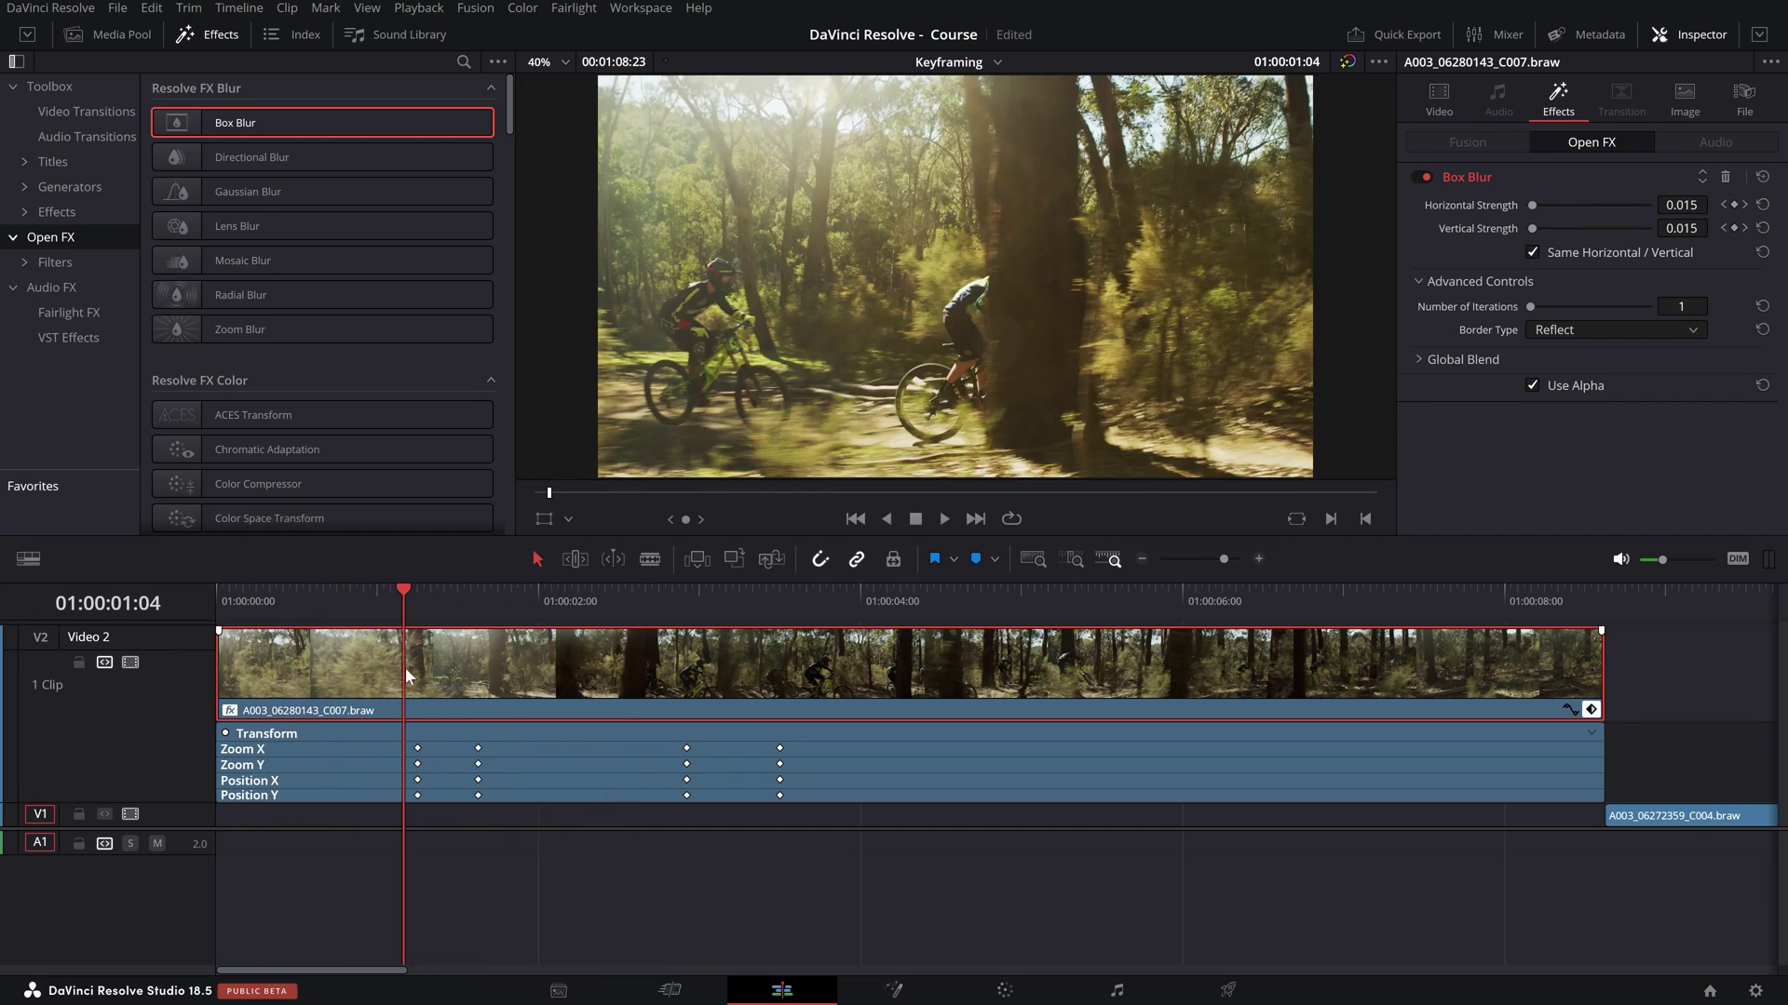
# - Try a Box Blur strength of 0.409 at the start of the timeline and undo it
pyautogui.moveTo(360, 596); pyautogui.dragTo(216, 619)
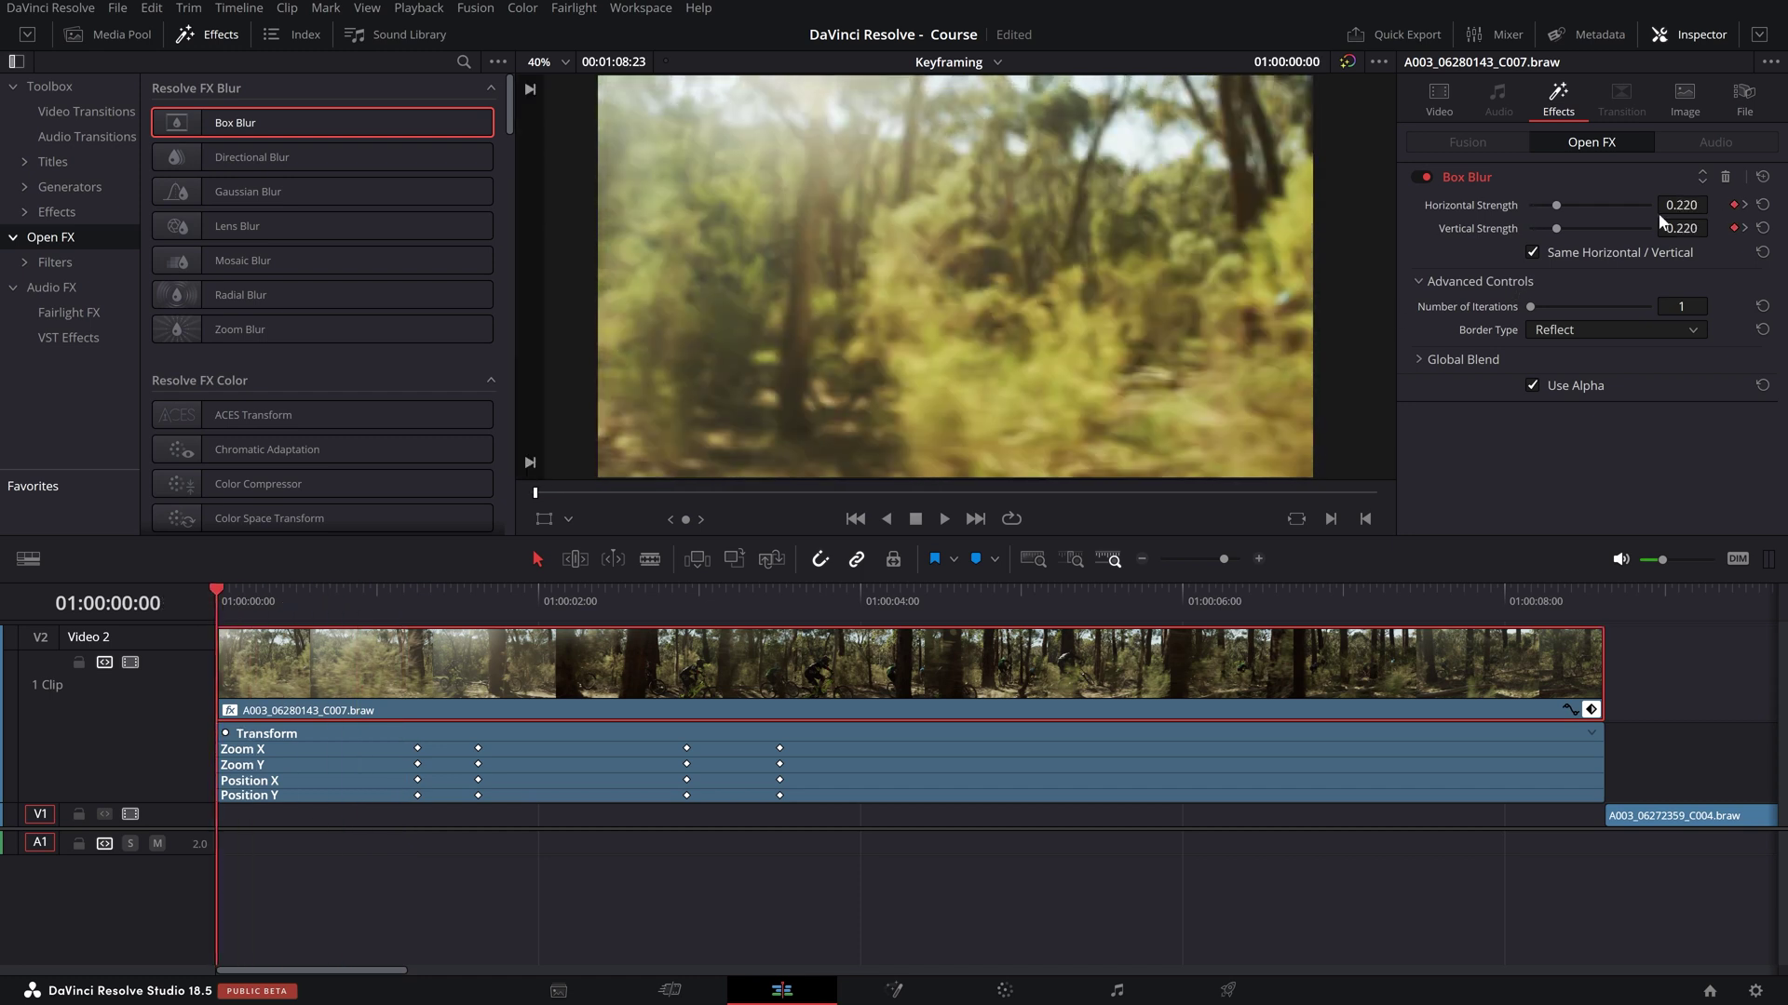
pyautogui.moveTo(1682, 207); pyautogui.dragTo(1713, 204)
pyautogui.hotkey('ctrl', 'z')
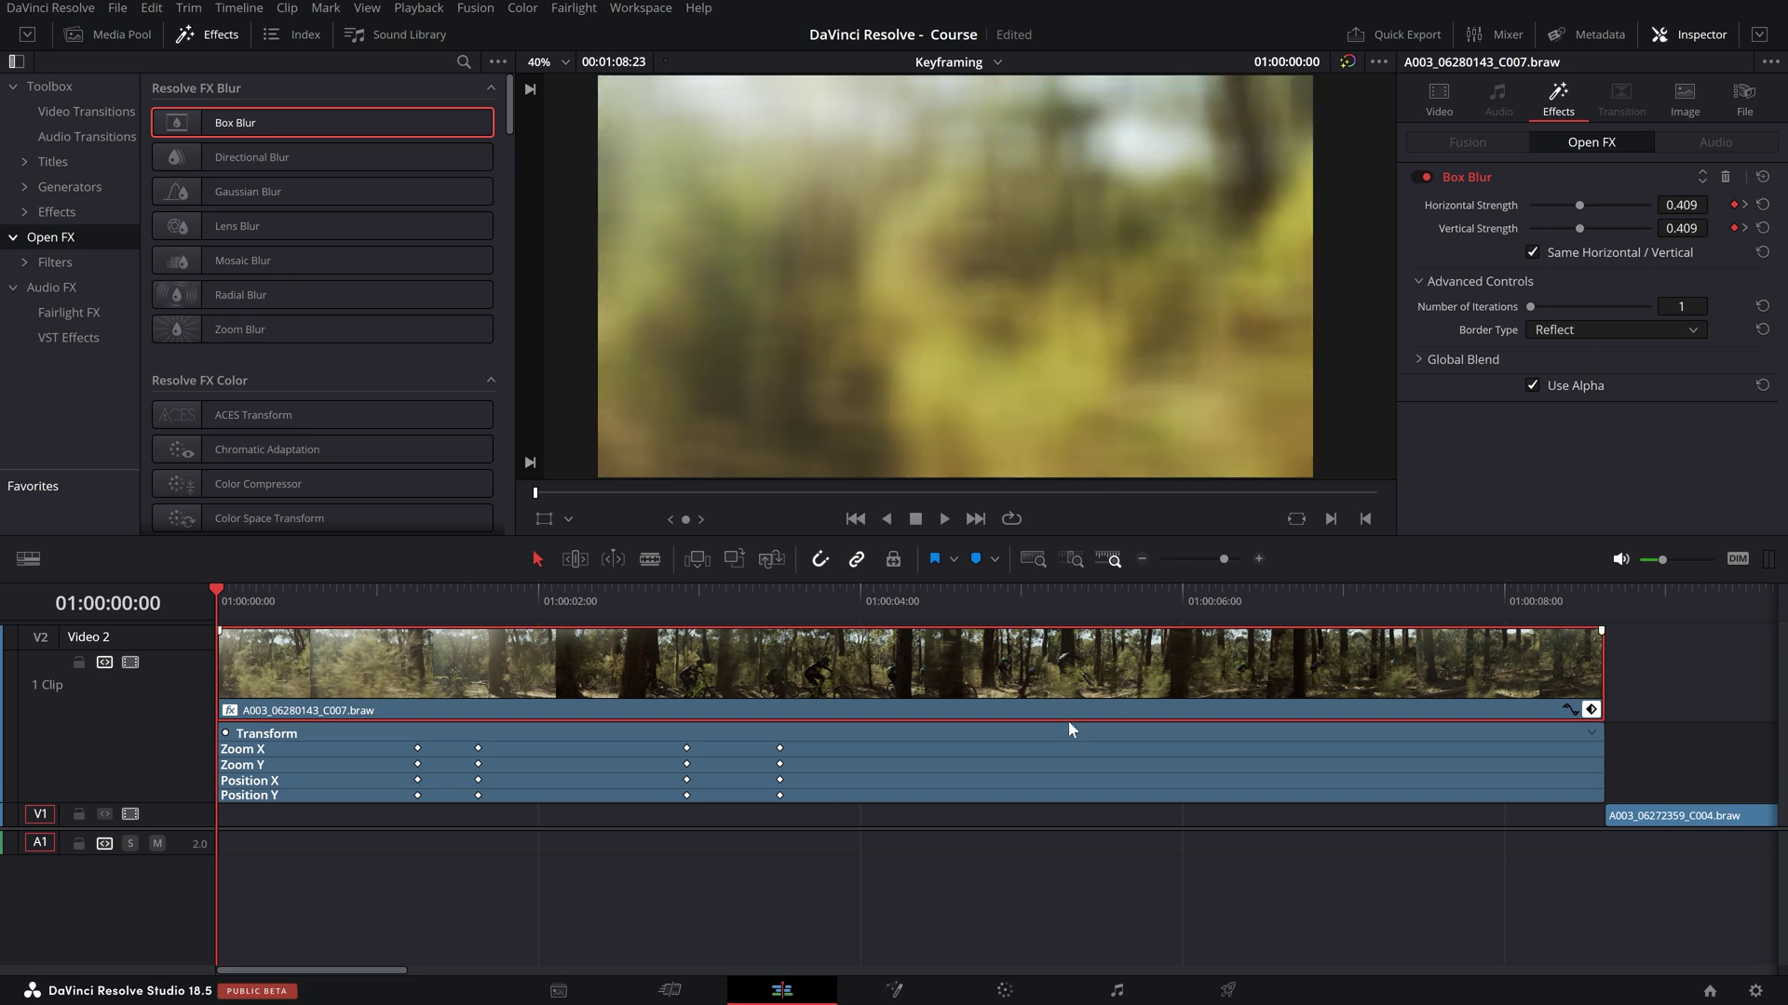
pyautogui.moveTo(220, 599)
pyautogui.mouseDown()
pyautogui.moveTo(400, 600)
pyautogui.moveTo(203, 600)
pyautogui.mouseUp()
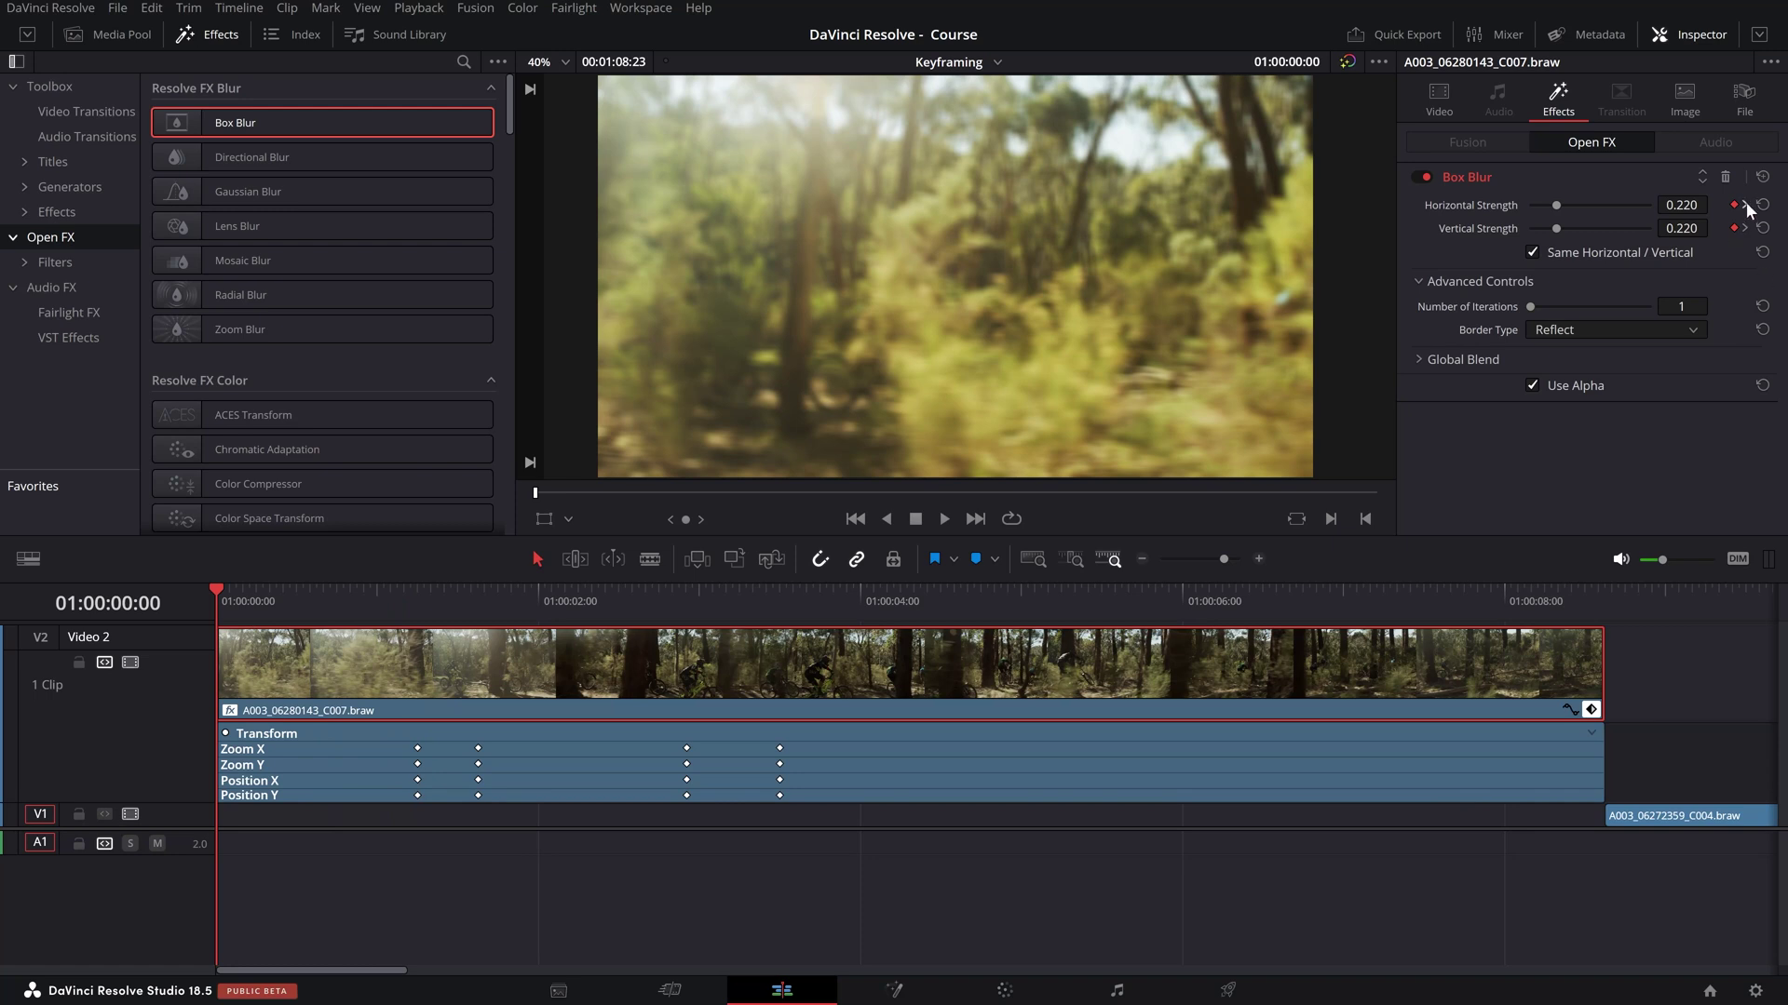
# - Jump between the Box Blur strength keyframes, play the blur animation and park the playhead at 01:00:01:06
pyautogui.click(1744, 205)
pyautogui.click(1723, 206)
pyautogui.click(1745, 204)
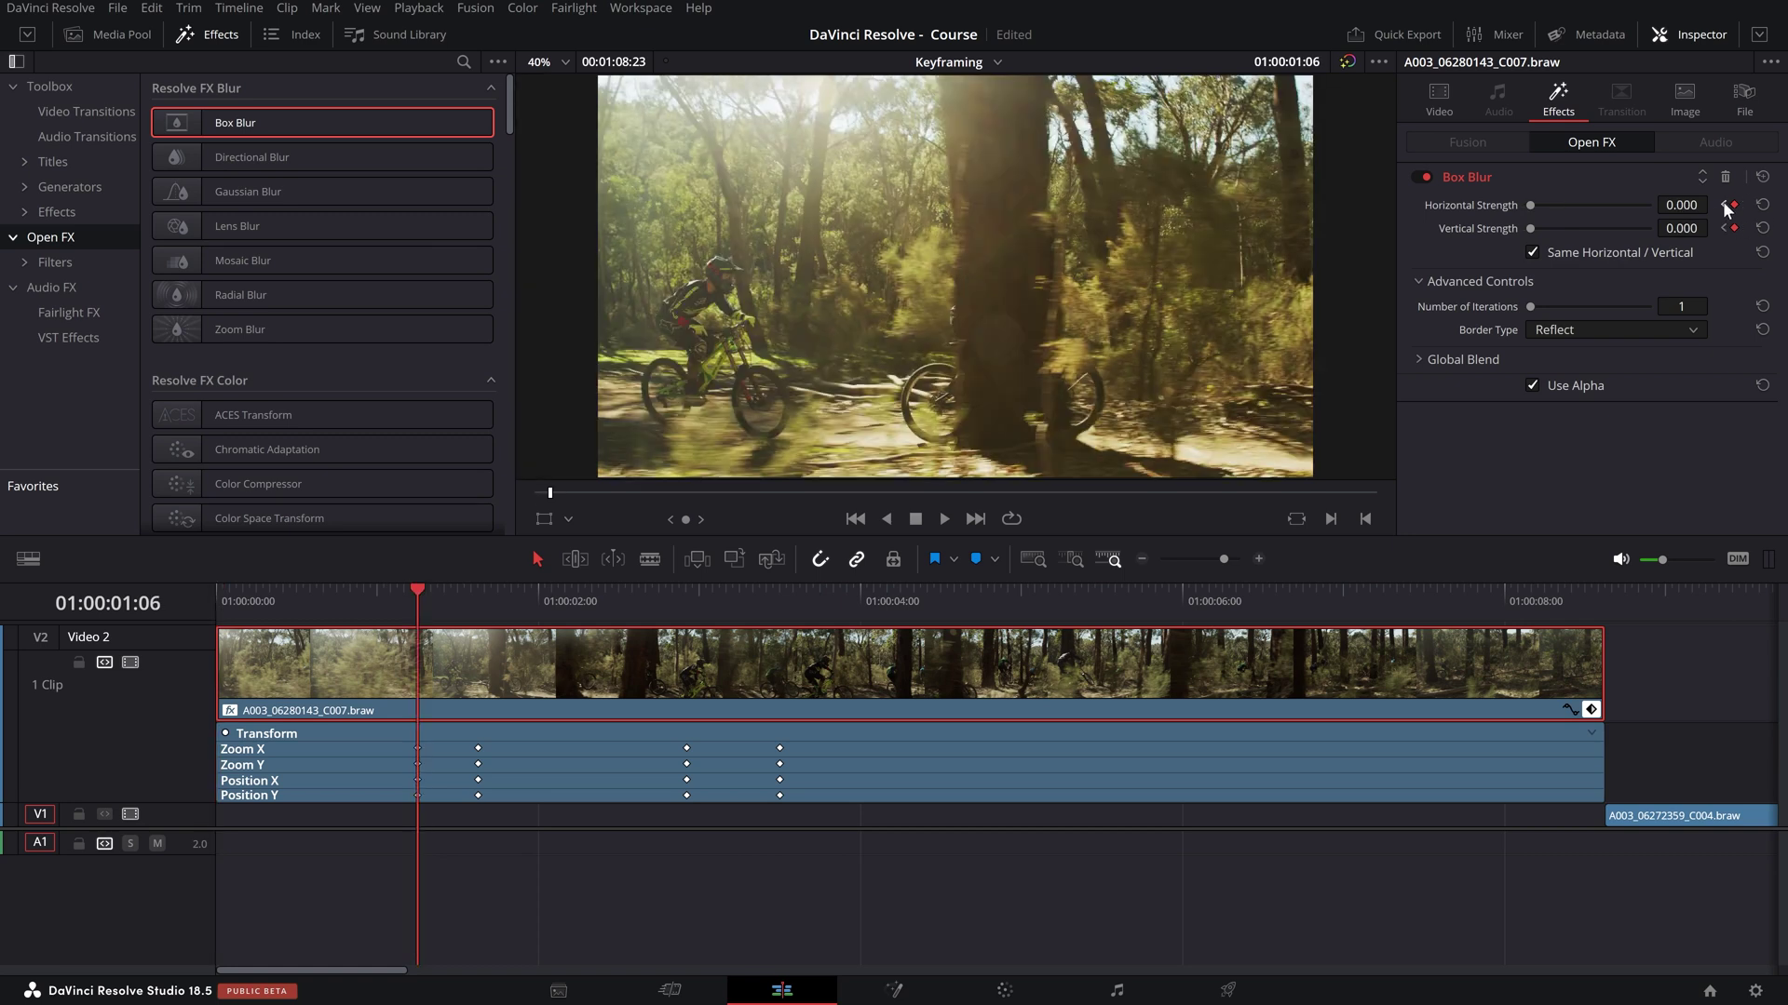
pyautogui.click(1724, 206)
pyautogui.scroll(-1, 567, 858)
pyautogui.press('space')
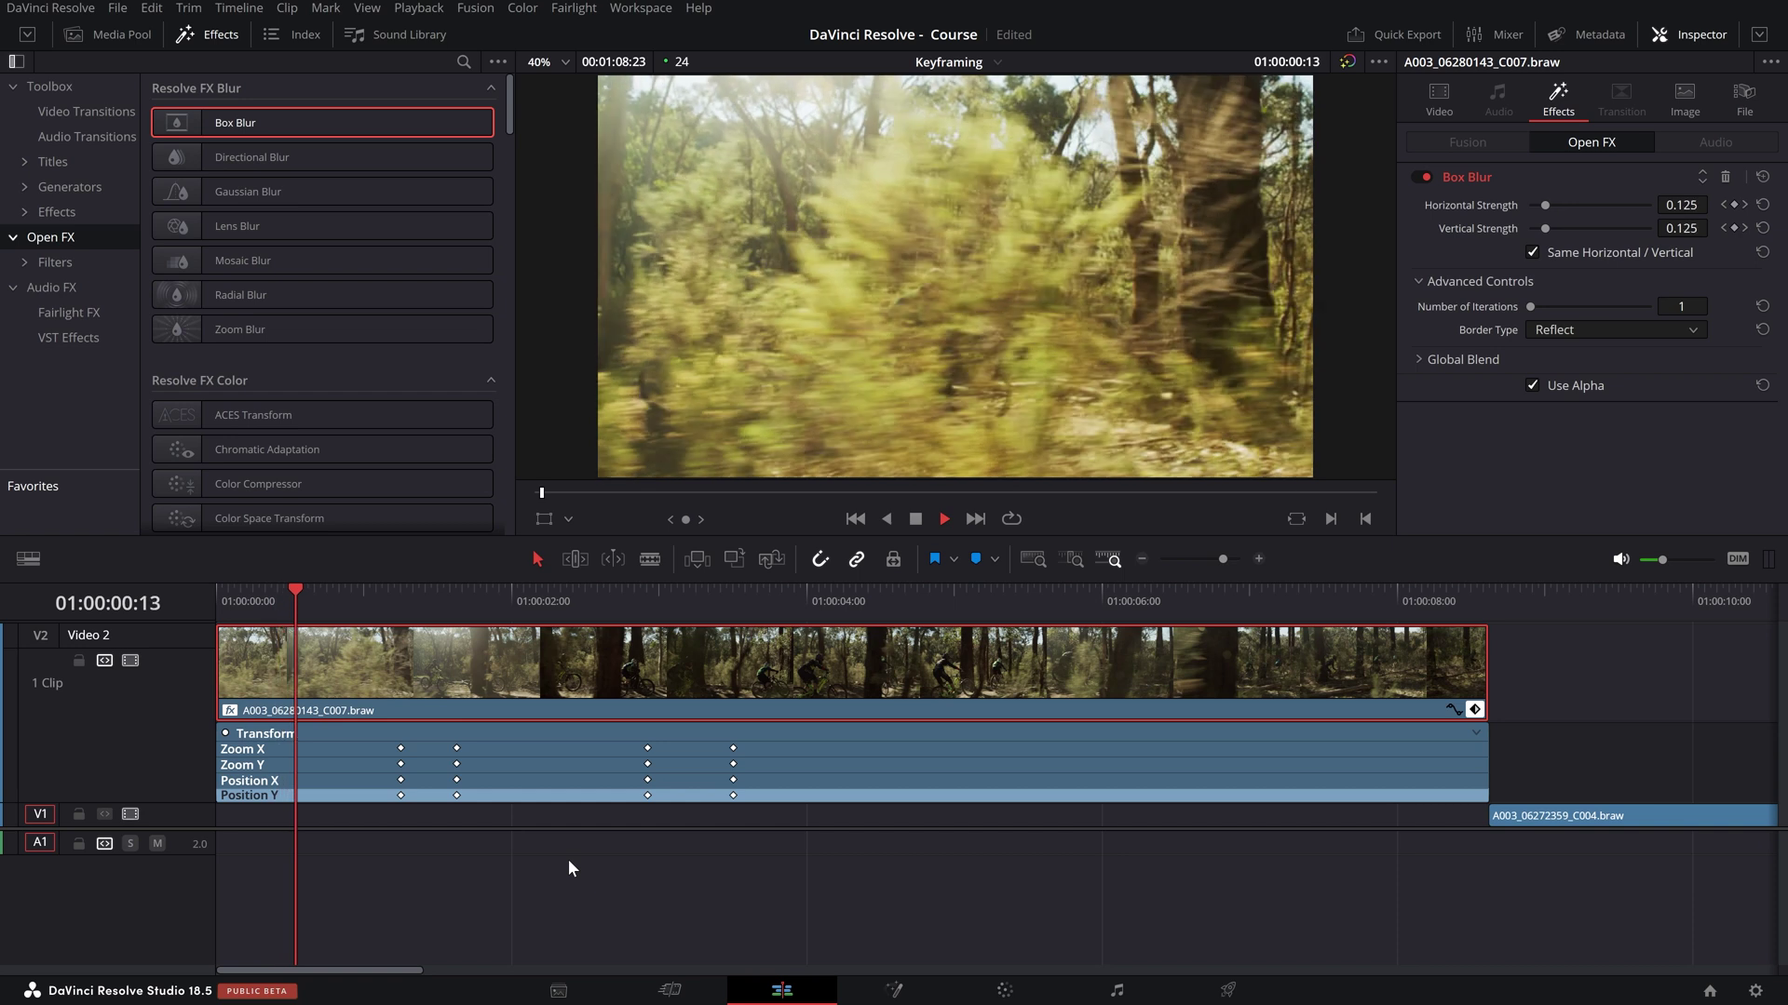
pyautogui.moveTo(483, 603); pyautogui.dragTo(403, 615)
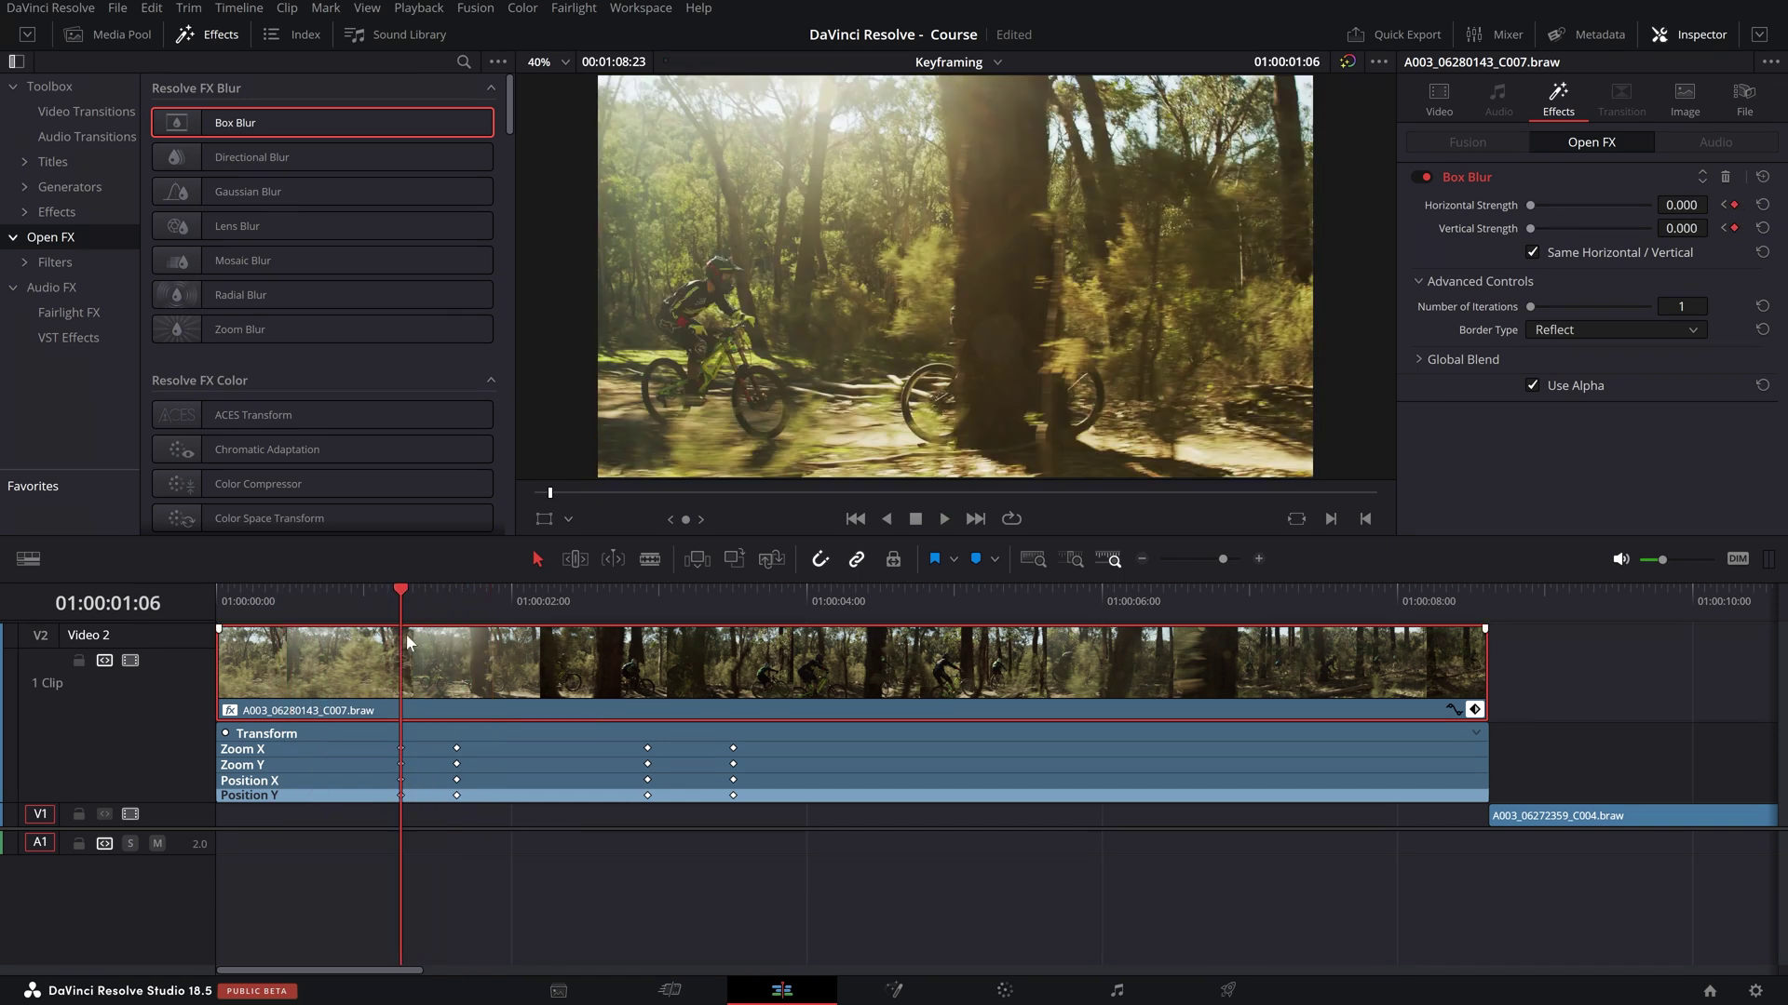
# - Show the clip's Position Y curve editor in the timeline and move the playhead to 01:00:00:17
pyautogui.click(1454, 711)
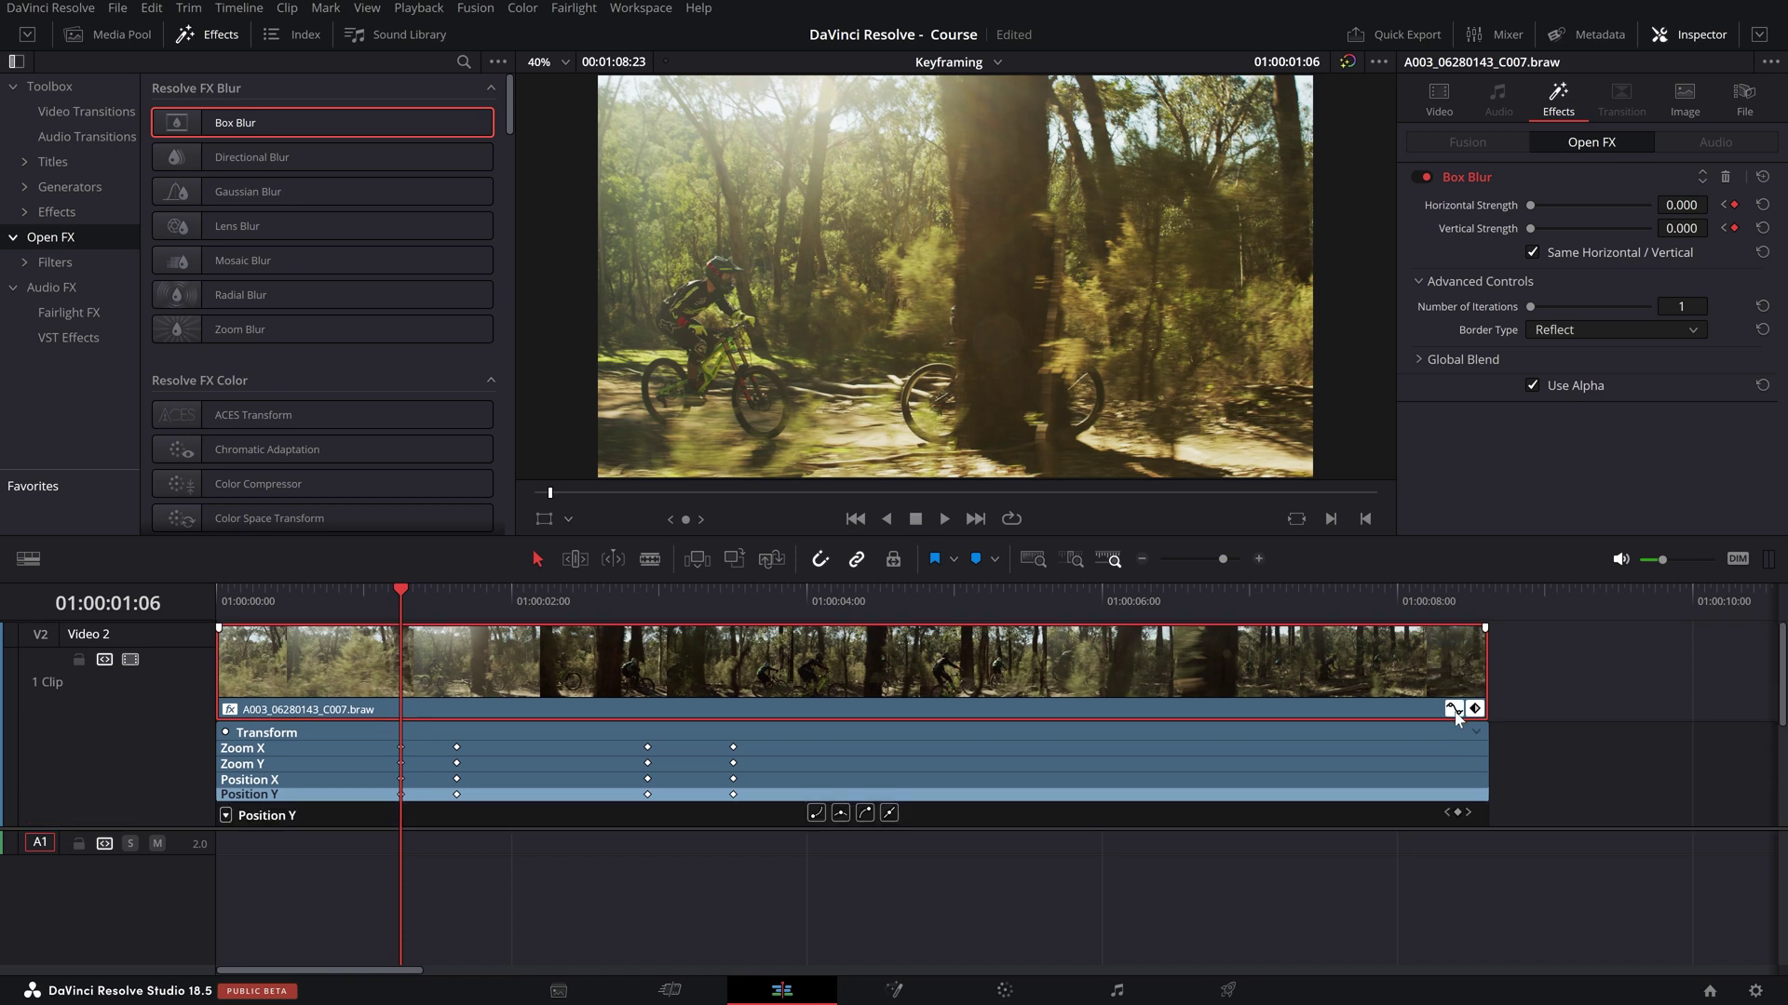
pyautogui.click(351, 610)
pyautogui.moveTo(351, 610); pyautogui.dragTo(320, 615)
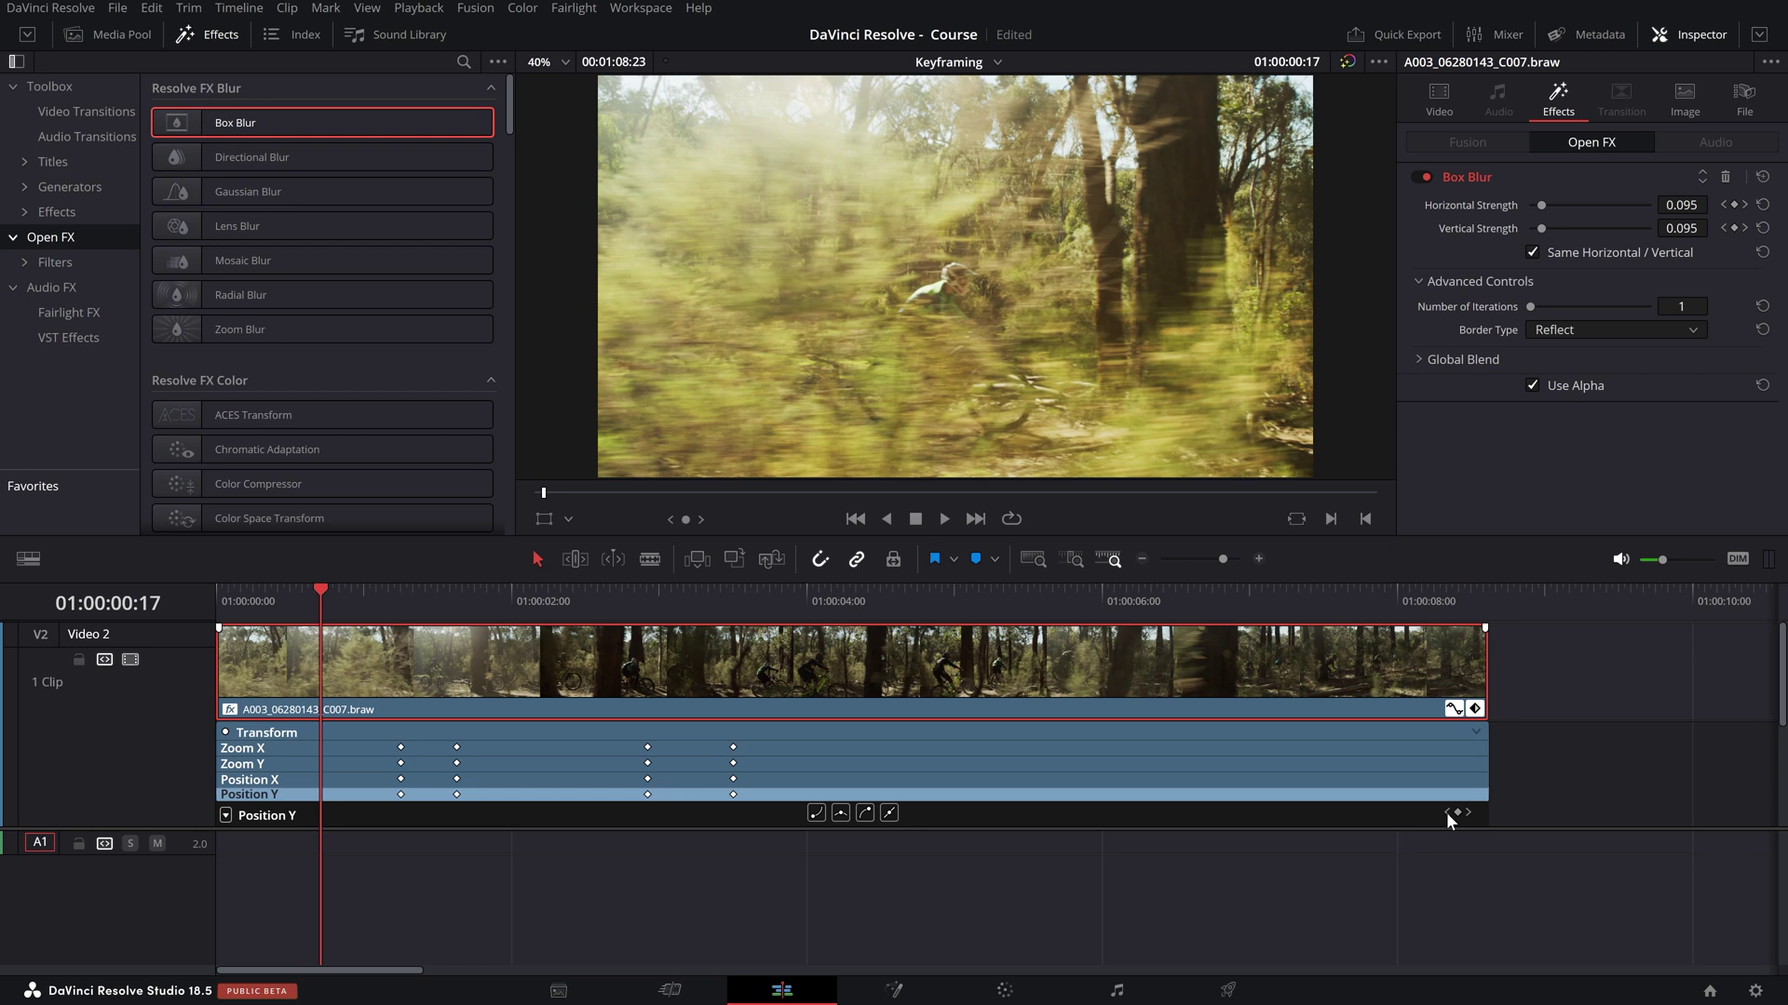
# - Return to the timeline start and jump forward and back through the Position Y keyframes
pyautogui.press('Home')
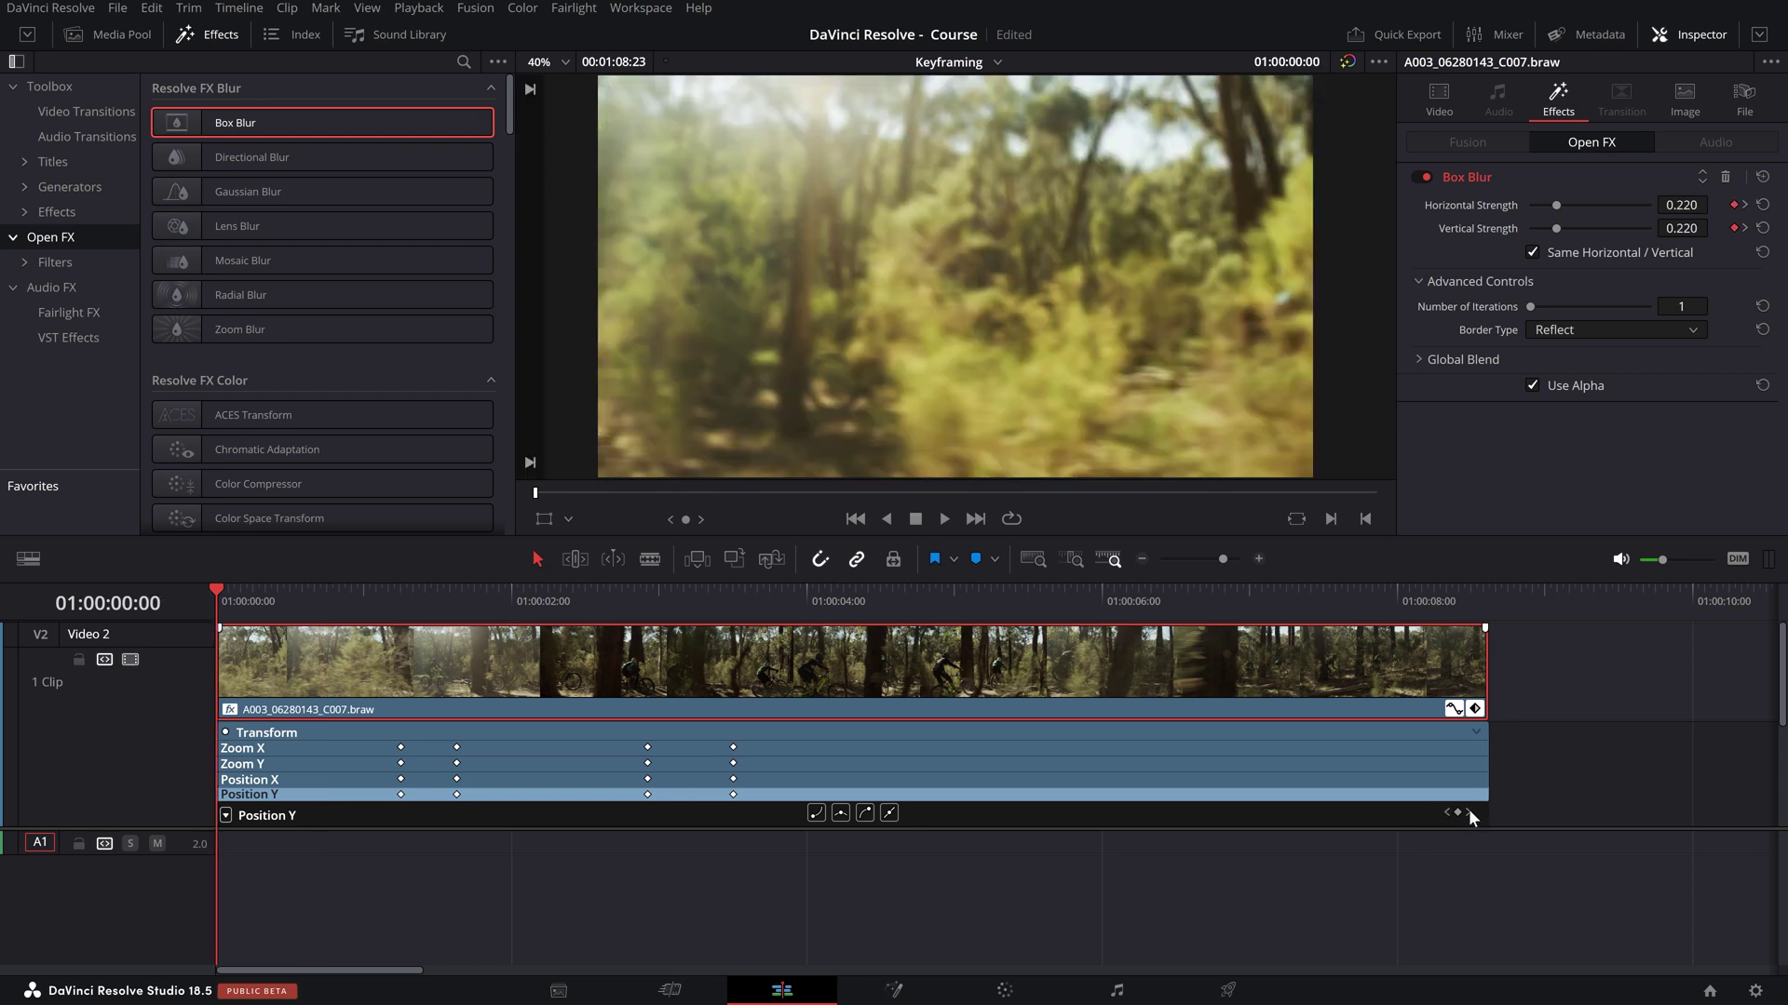
pyautogui.click(1468, 811)
pyautogui.click(1468, 810)
pyautogui.click(1468, 811)
pyautogui.click(1468, 811)
pyautogui.click(1444, 813)
pyautogui.click(1444, 812)
pyautogui.click(1444, 813)
pyautogui.click(1444, 813)
pyautogui.click(1468, 811)
pyautogui.click(1468, 811)
# - Add a Zoom X keyframe to the clip at 01:00:02:06 and show the clip's Transform settings
pyautogui.moveTo(442, 607); pyautogui.dragTo(550, 614)
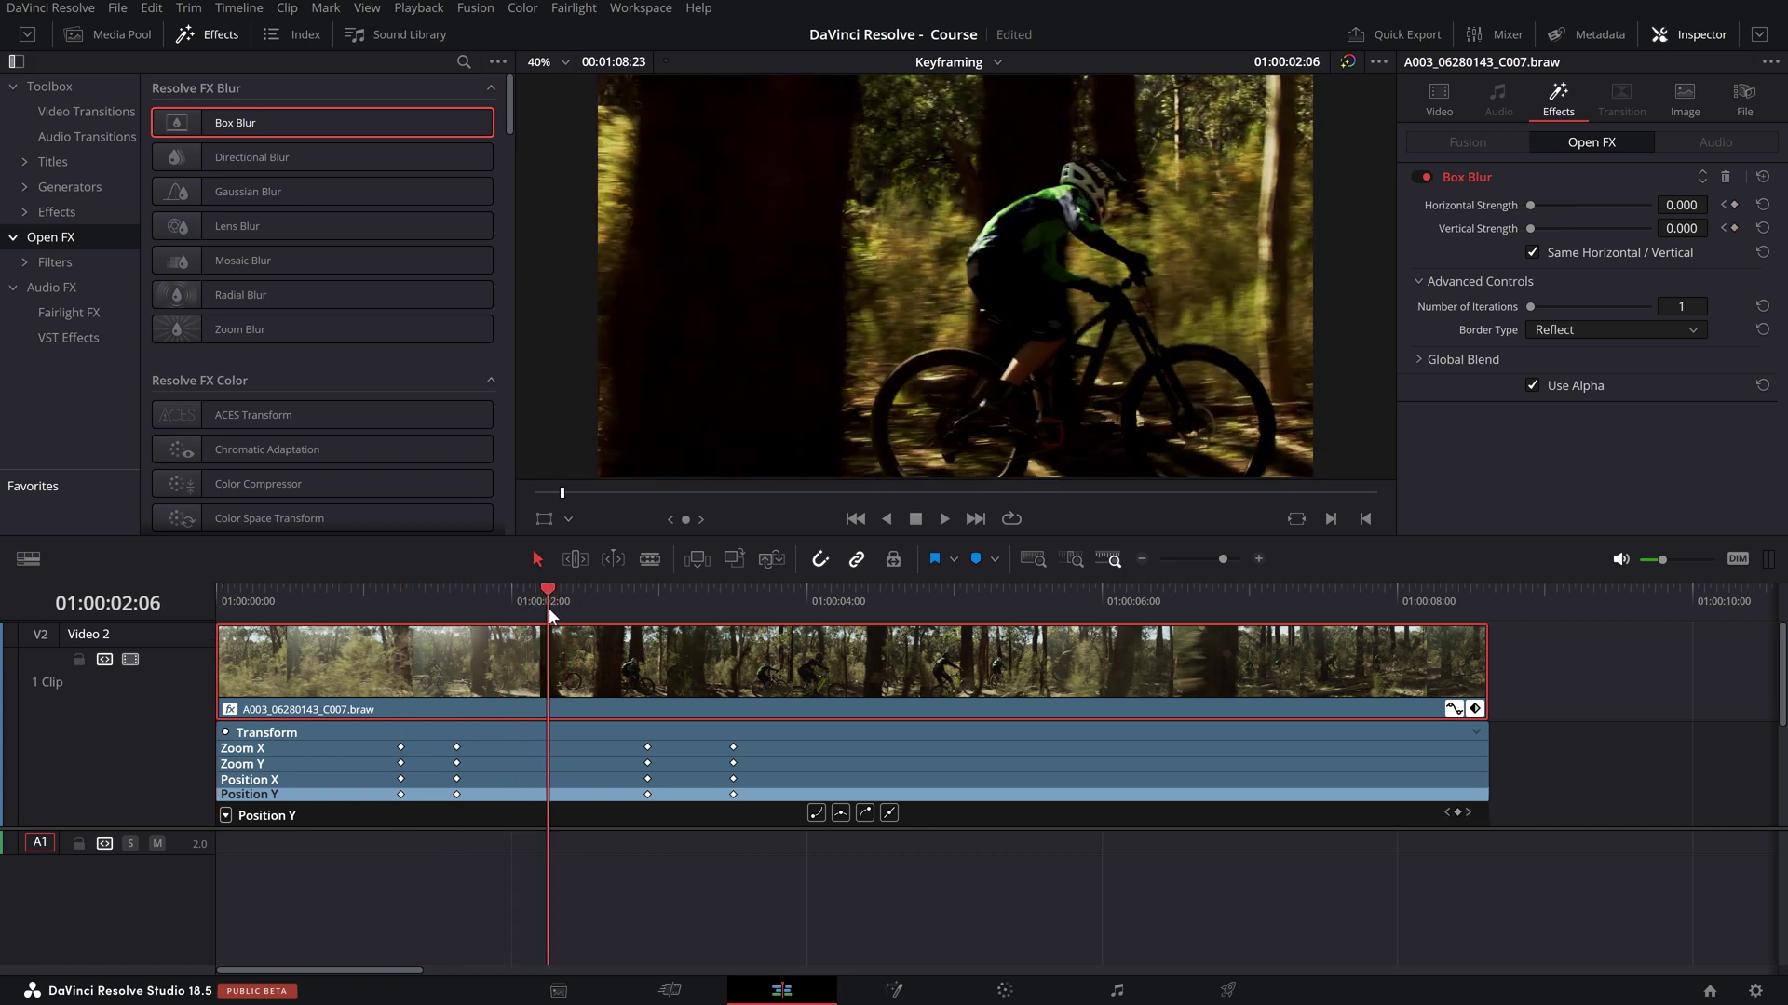
pyautogui.click(1457, 813)
pyautogui.click(277, 782)
pyautogui.click(279, 794)
pyautogui.click(367, 748)
pyautogui.hotkey('ctrl', '[')
pyautogui.moveTo(517, 609); pyautogui.dragTo(550, 616)
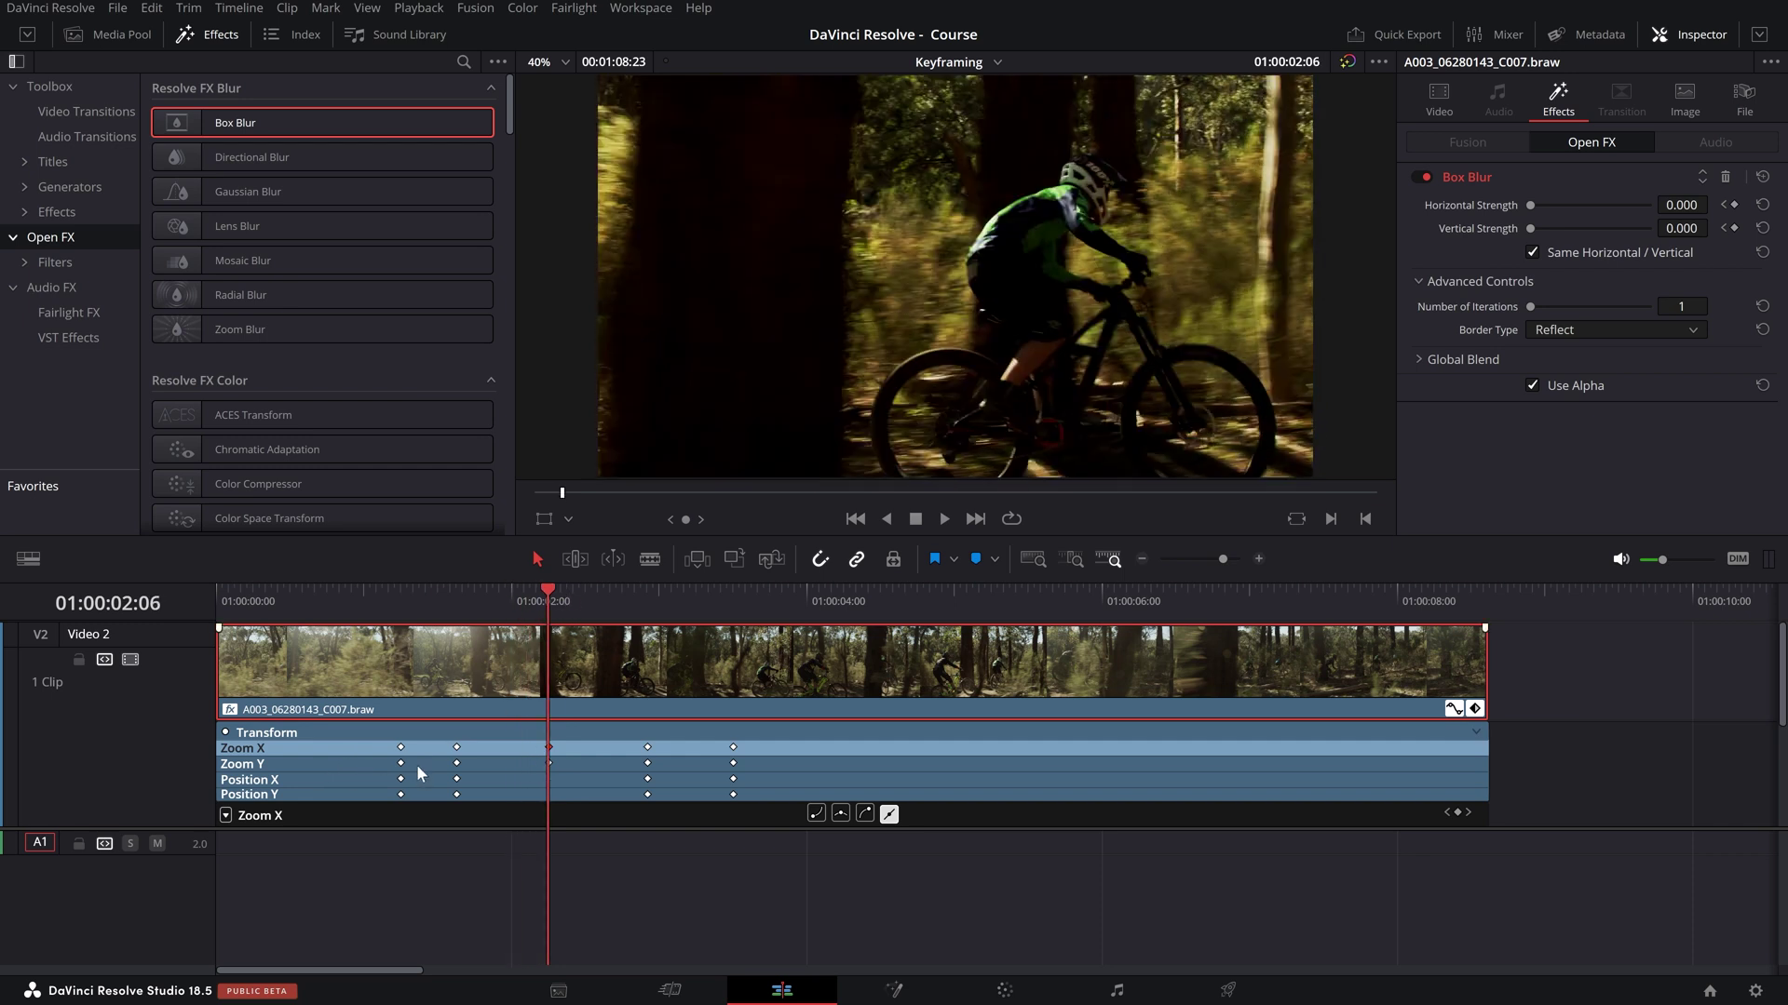
pyautogui.click(1440, 102)
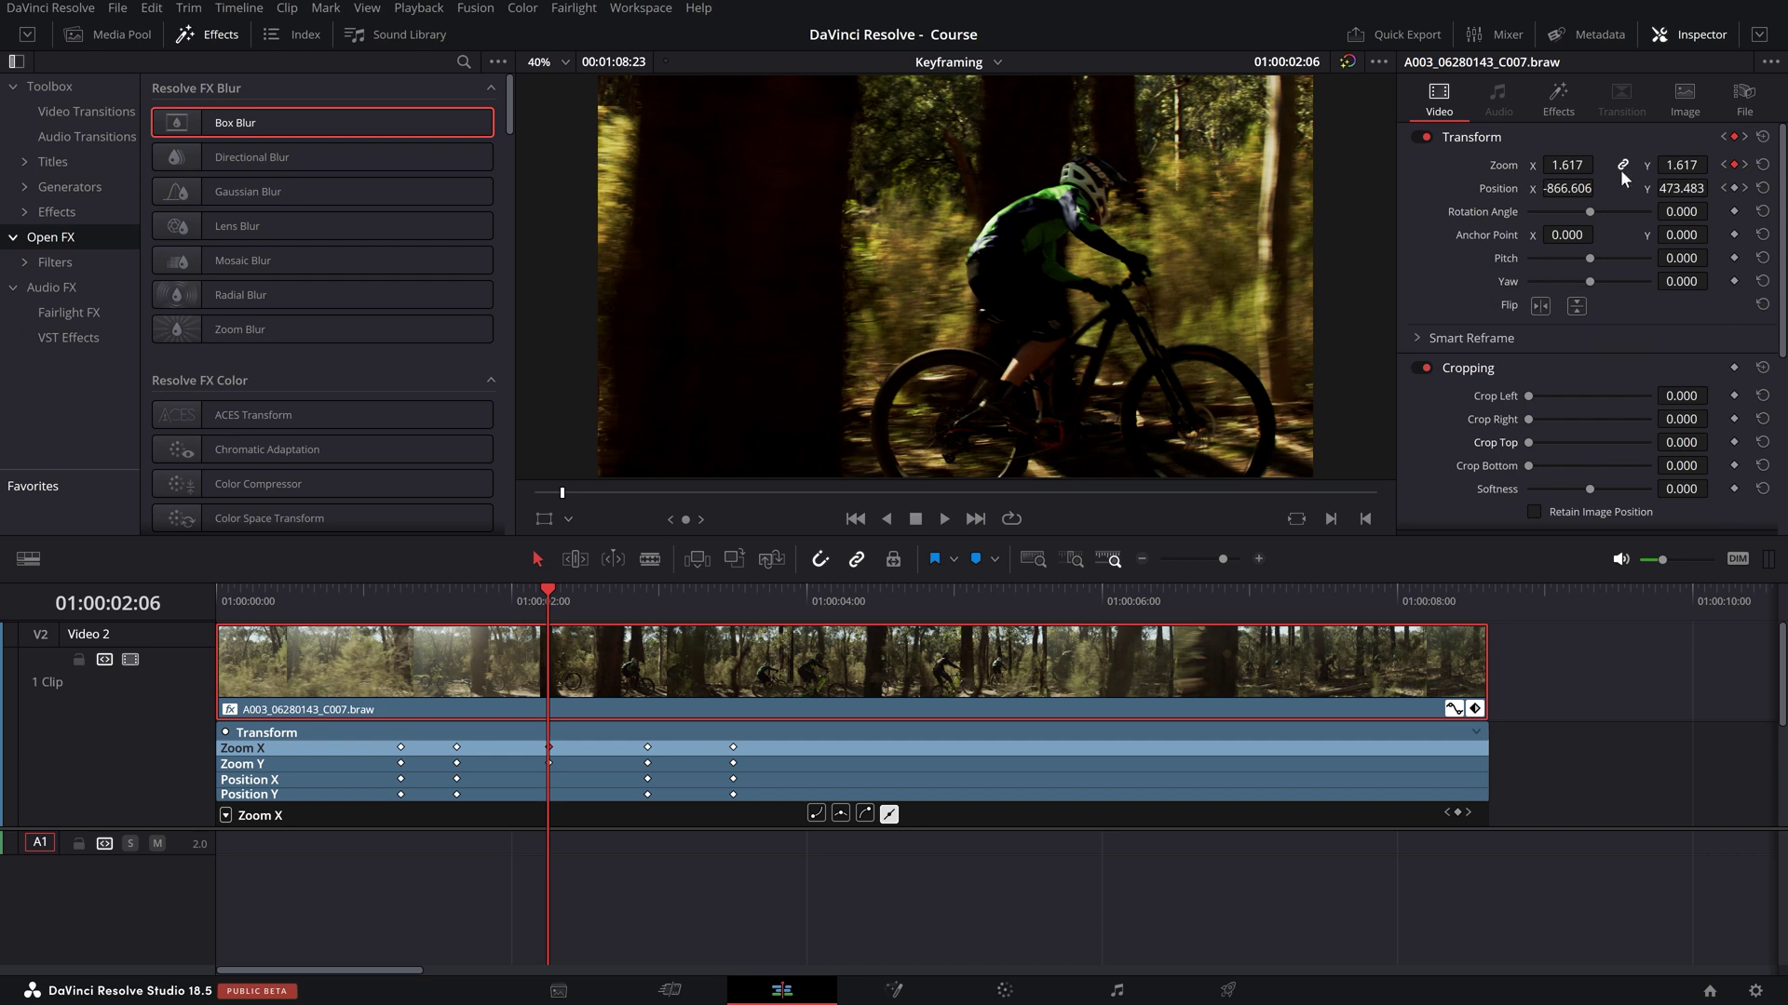
# - Try a Position Y keyframe at about 01:00:04:00, and undo both it and the added Zoom X keyframe
pyautogui.click(389, 793)
pyautogui.moveTo(555, 633); pyautogui.dragTo(813, 635)
pyautogui.click(1459, 811)
pyautogui.moveTo(877, 586); pyautogui.dragTo(1034, 590)
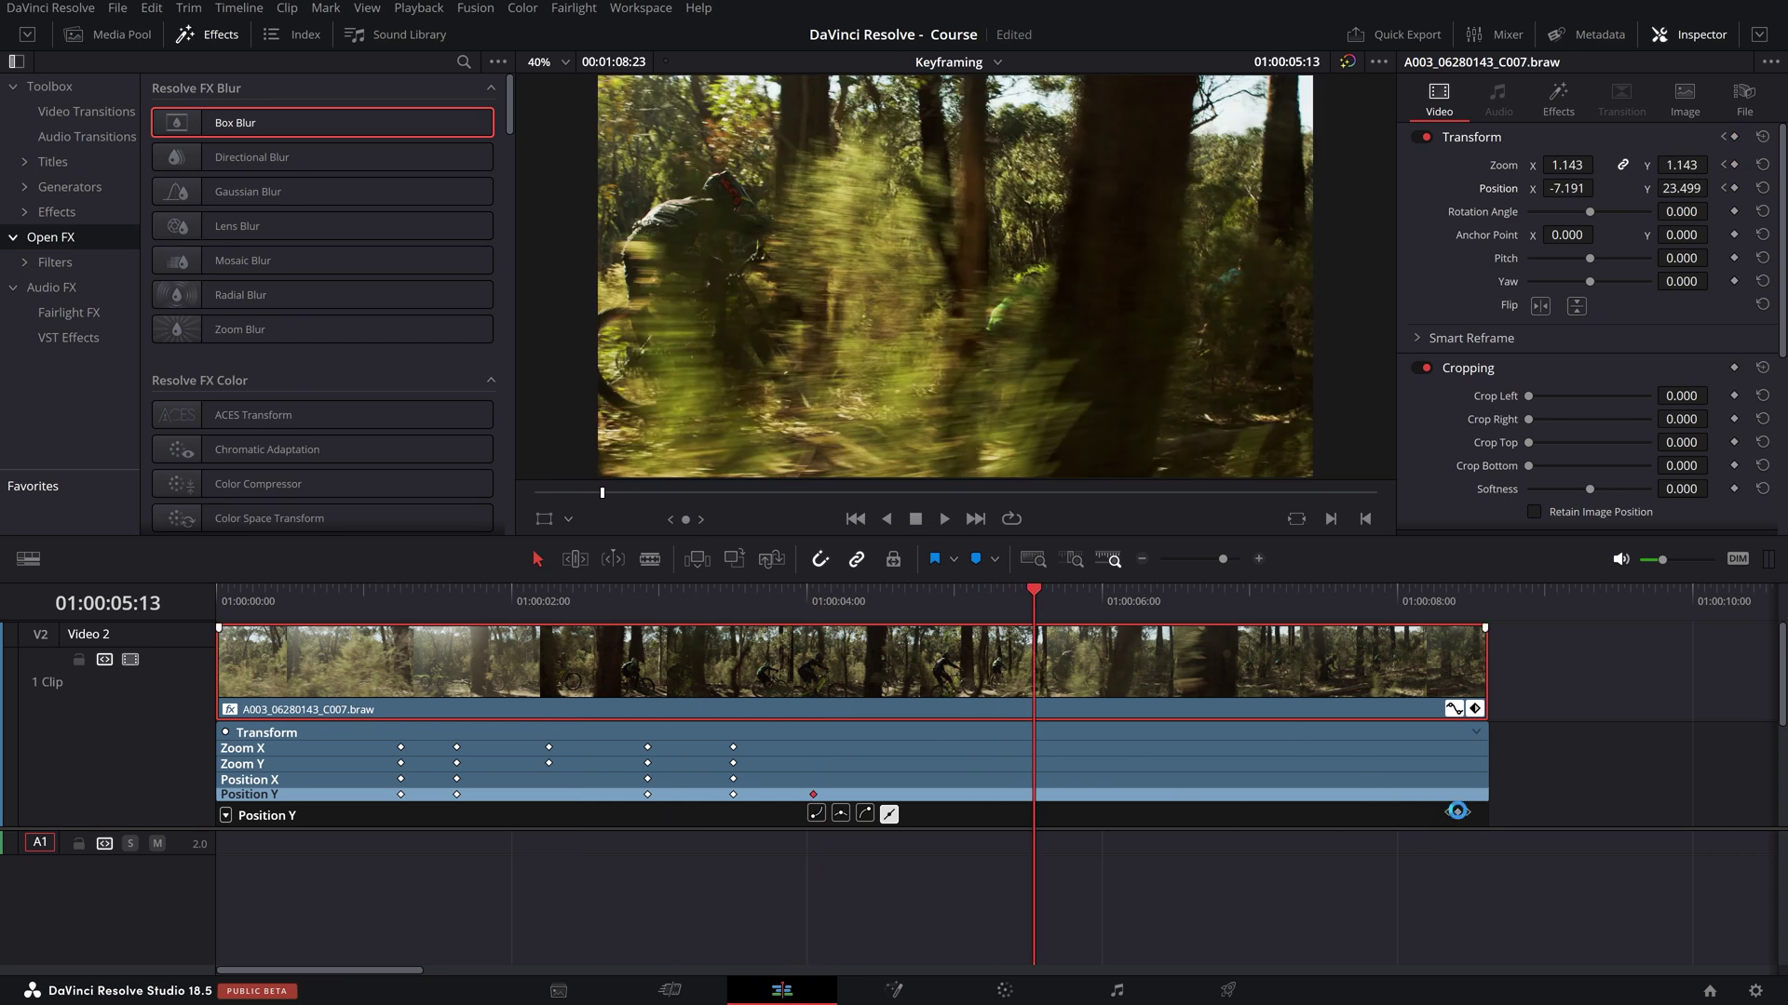
pyautogui.hotkey('ctrl', 'z')
pyautogui.hotkey('ctrl', 'z')
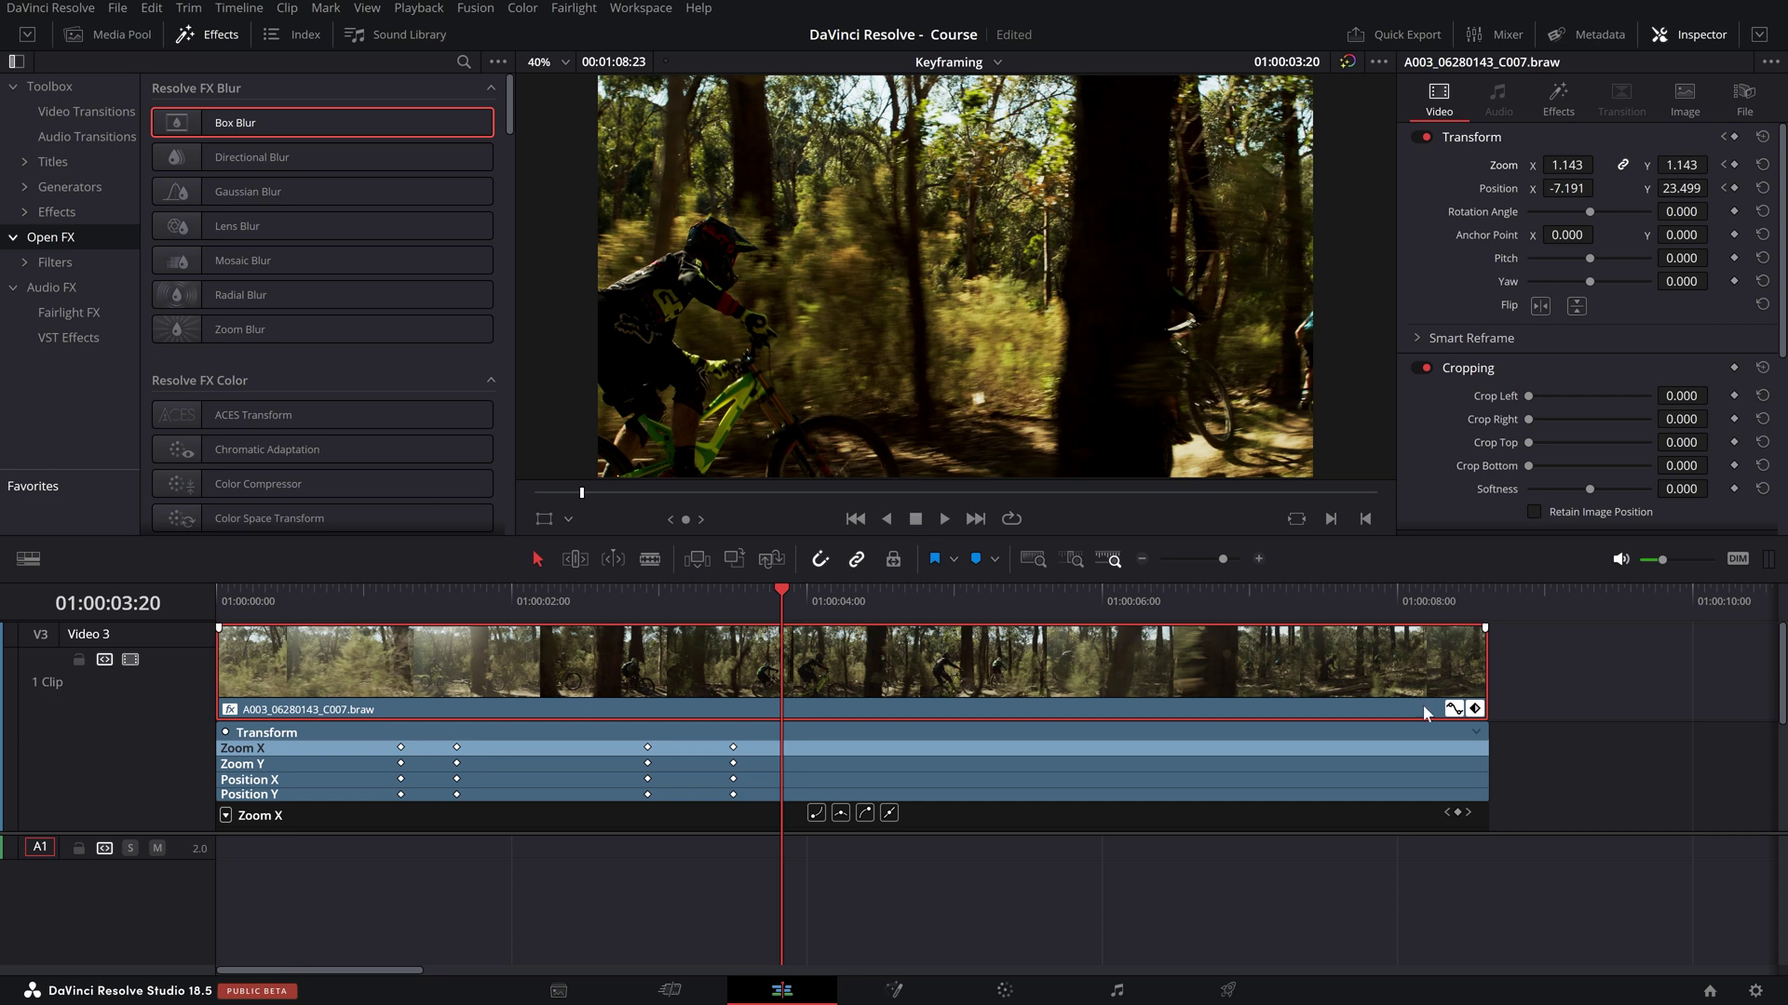
# - Park the playhead at 01:00:01:06 and enlarge the clip's track so the whole Zoom X curve graph shows
pyautogui.moveTo(424, 603); pyautogui.dragTo(401, 603)
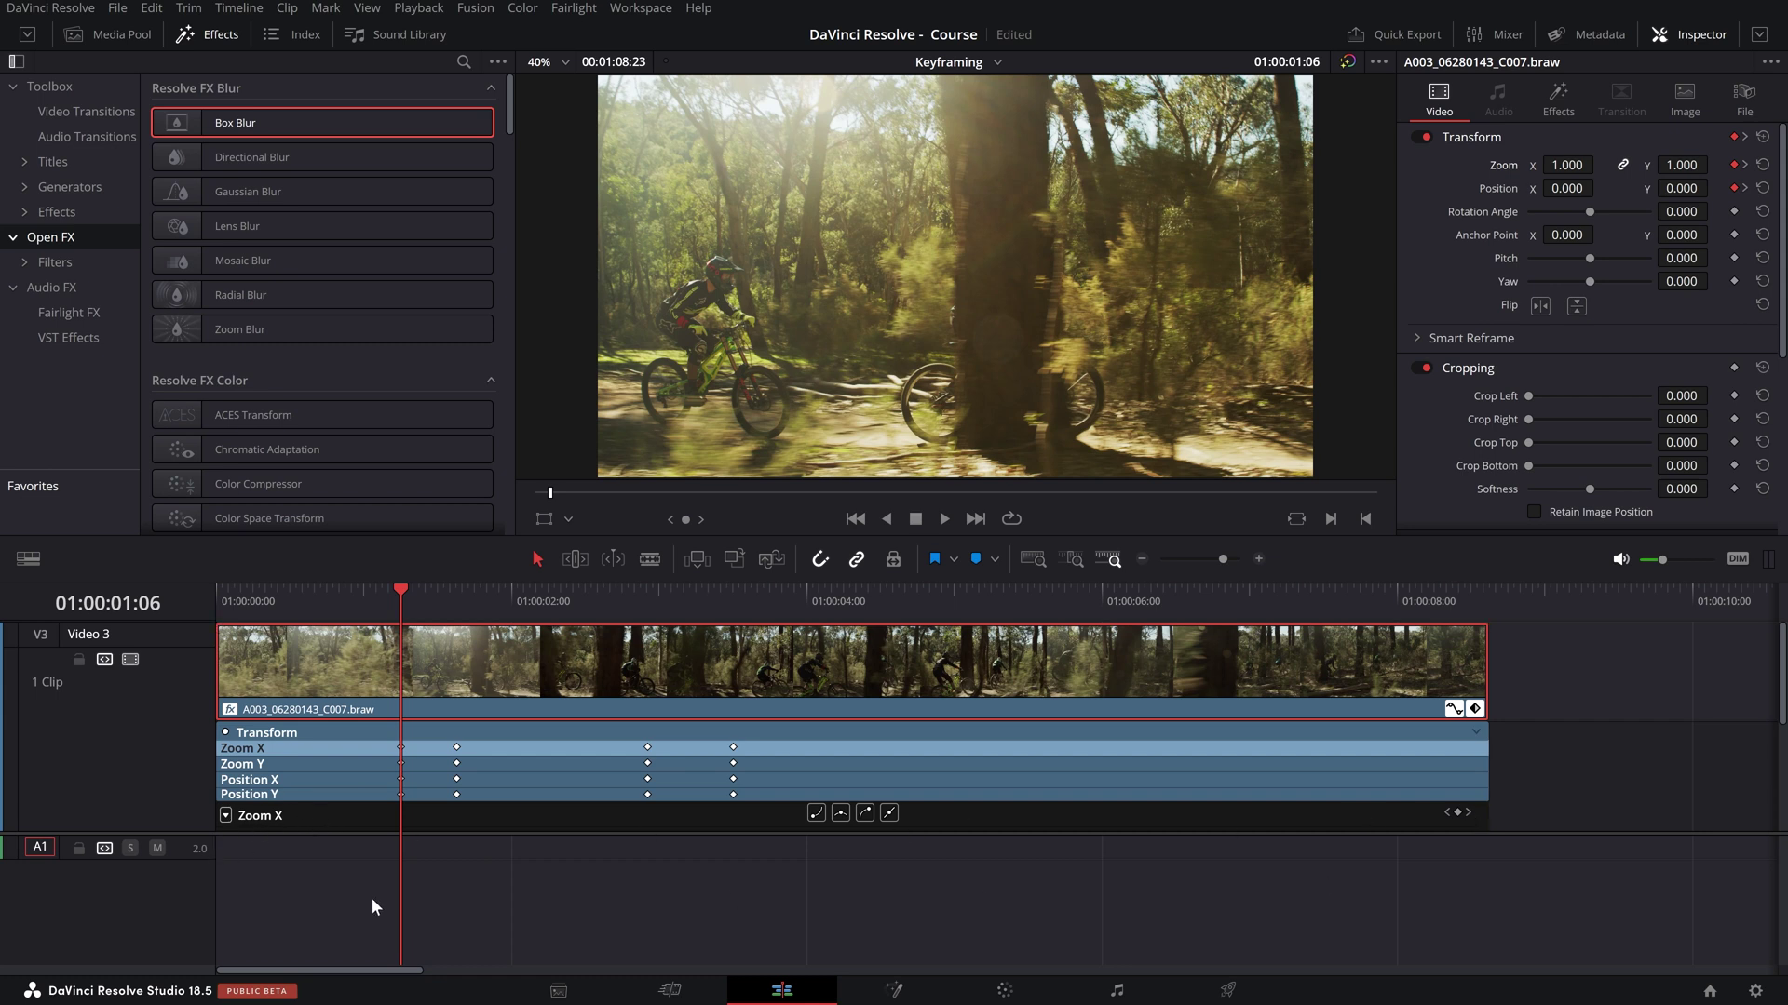
pyautogui.moveTo(212, 843); pyautogui.dragTo(210, 967)
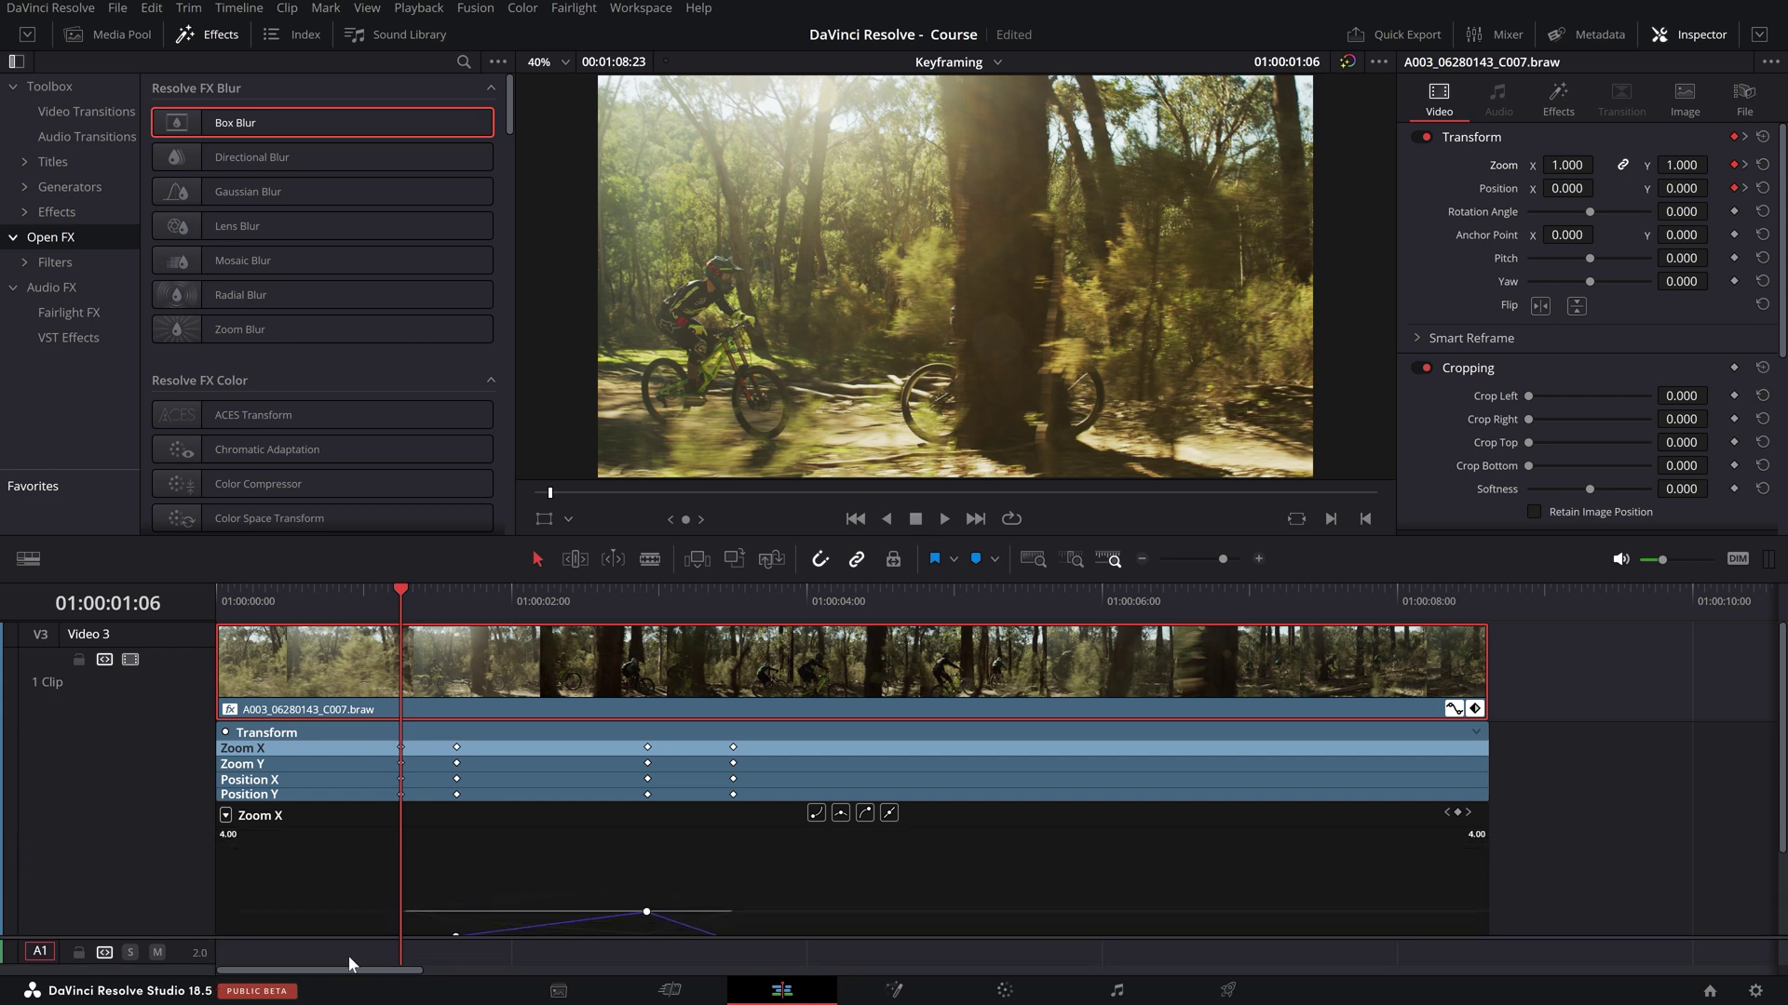
pyautogui.scroll(-2, 377, 903)
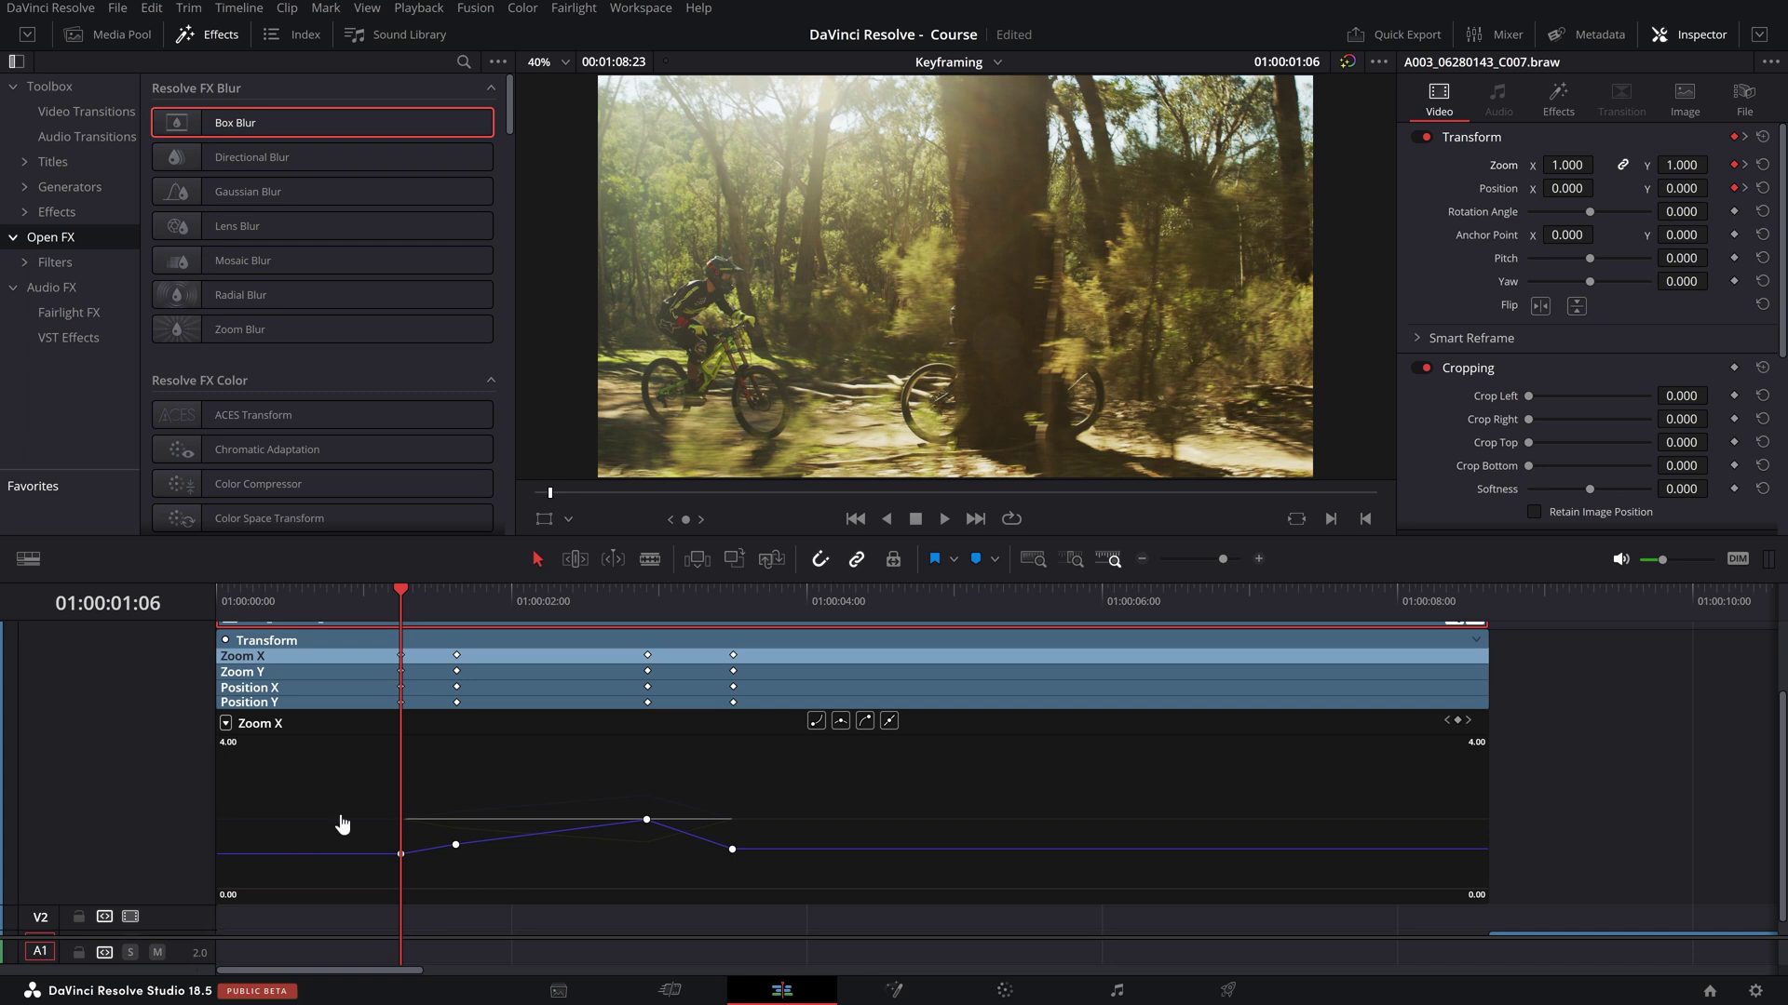
# - Play the clip's opening briefly and examine the keyframe values and overlapping curves in the Zoom X graph
pyautogui.scroll(2, 359, 624)
pyautogui.click(213, 601)
pyautogui.press('space')
pyautogui.press('space')
pyautogui.scroll(-2, 478, 767)
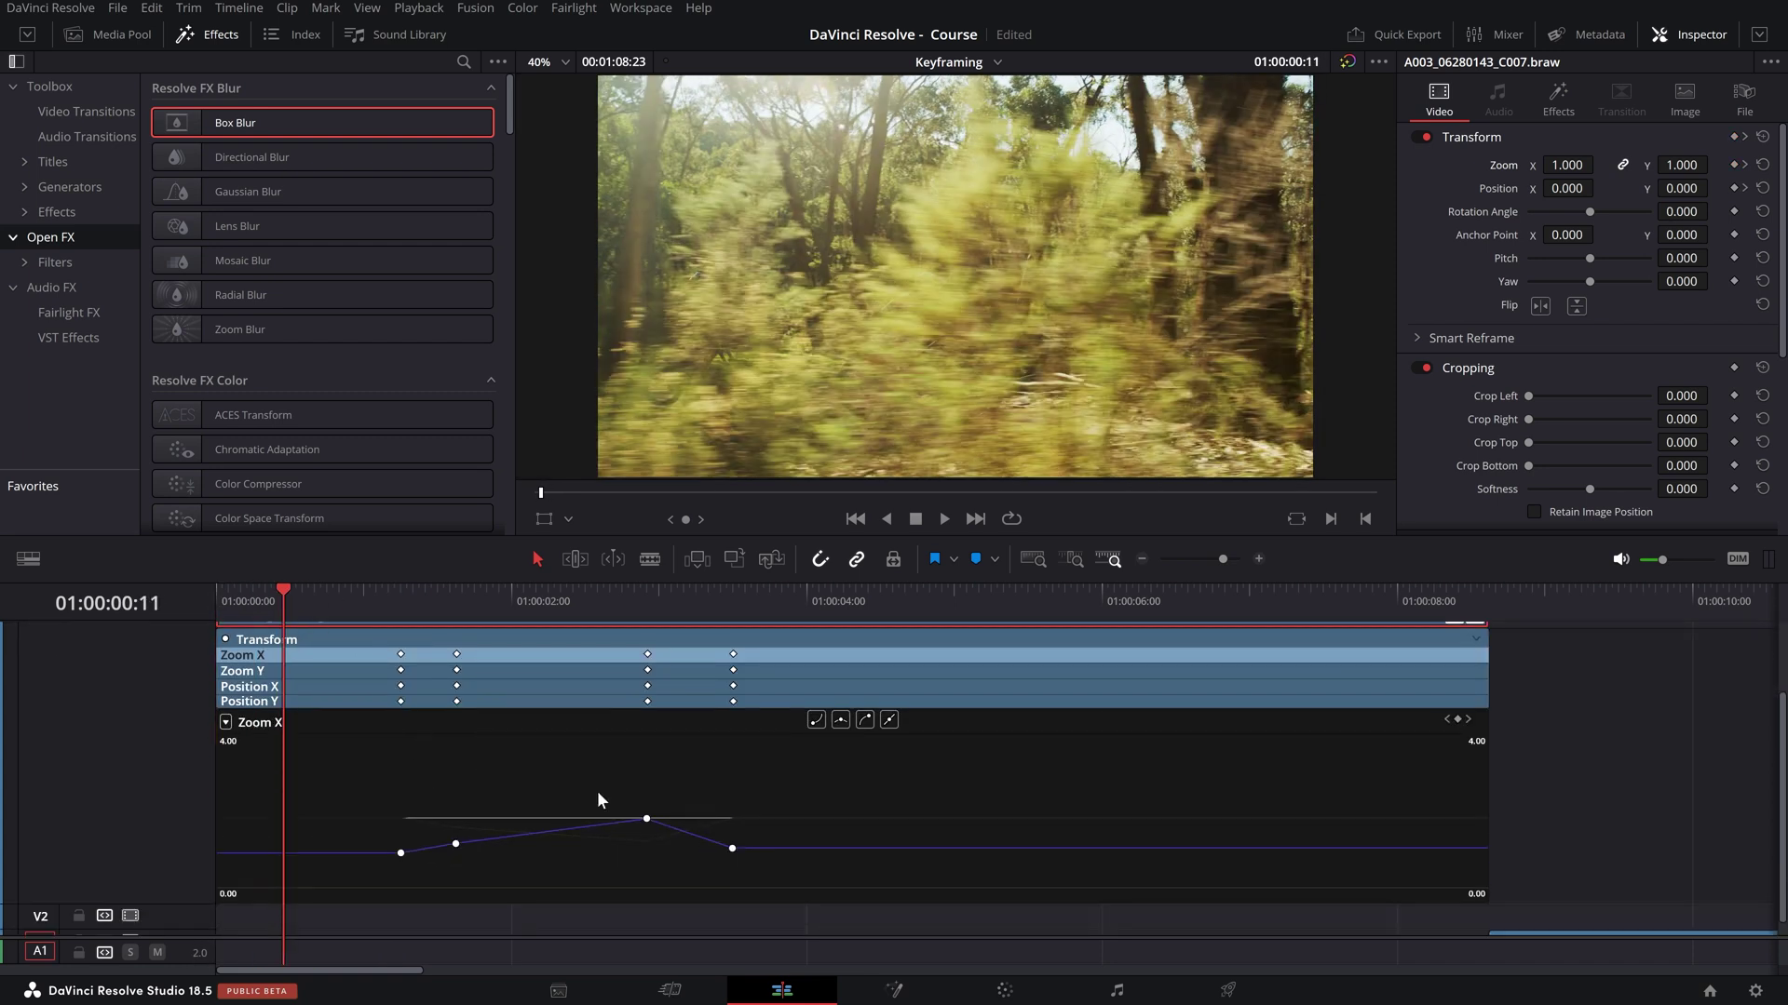
pyautogui.moveTo(449, 824)
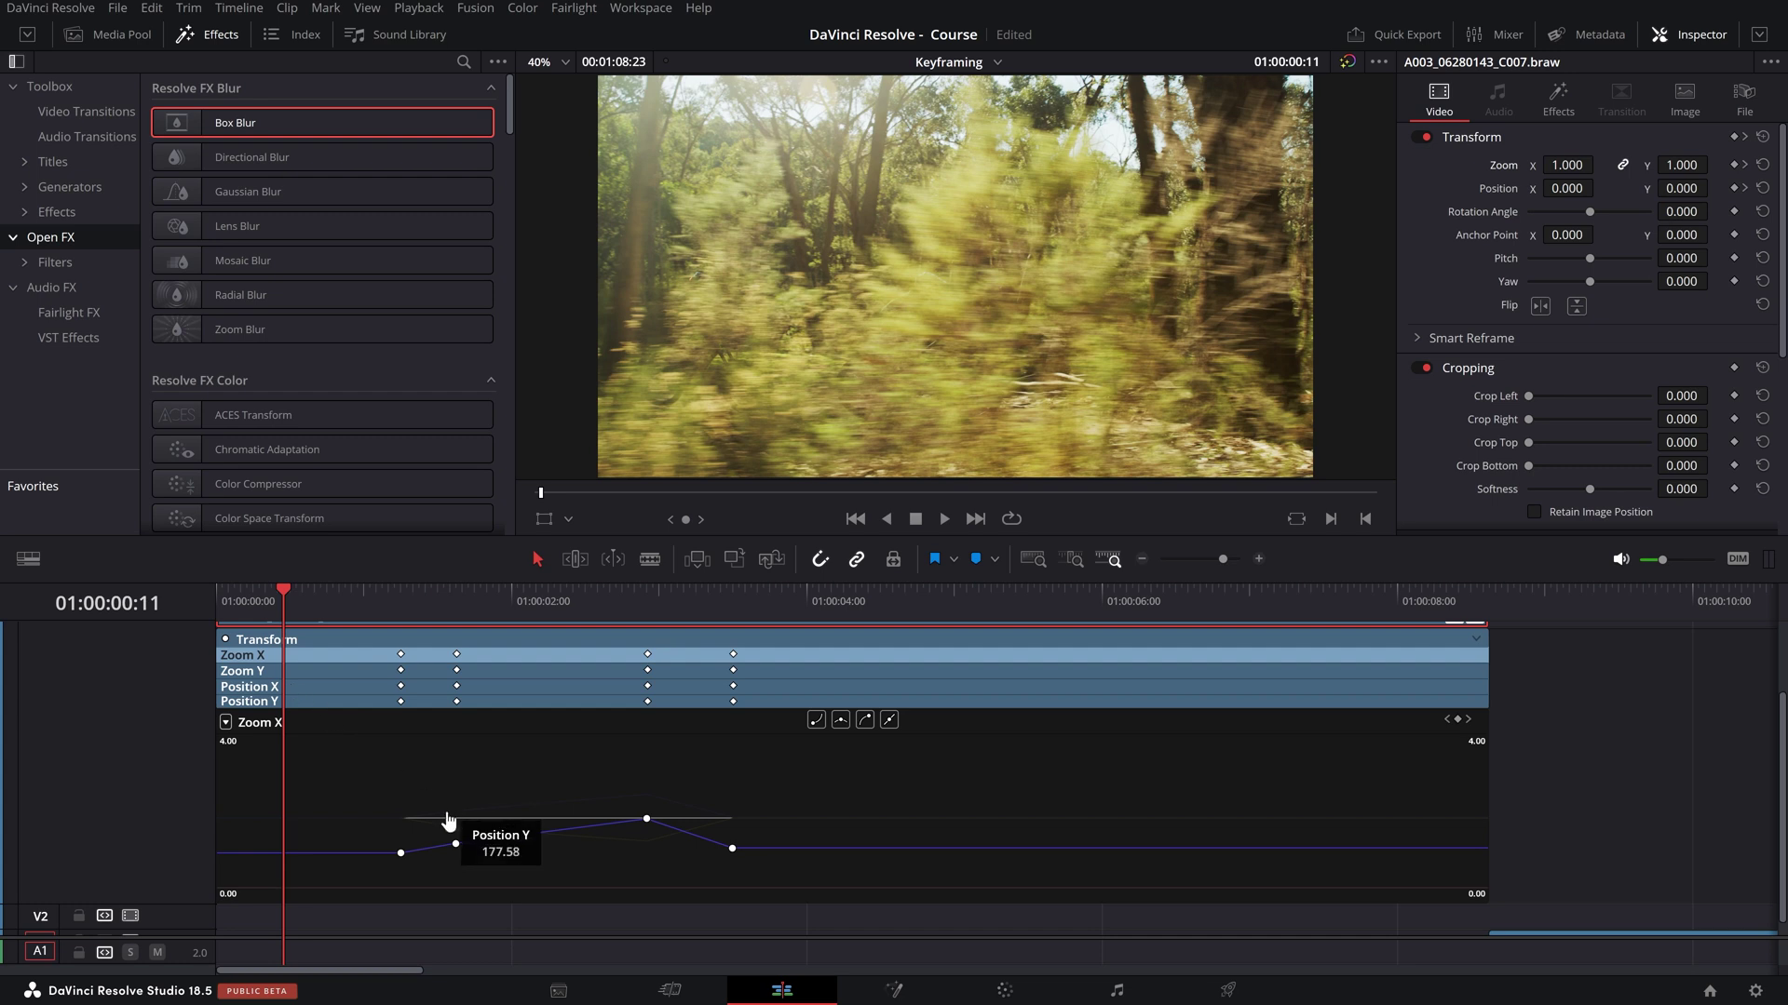
pyautogui.click(449, 822)
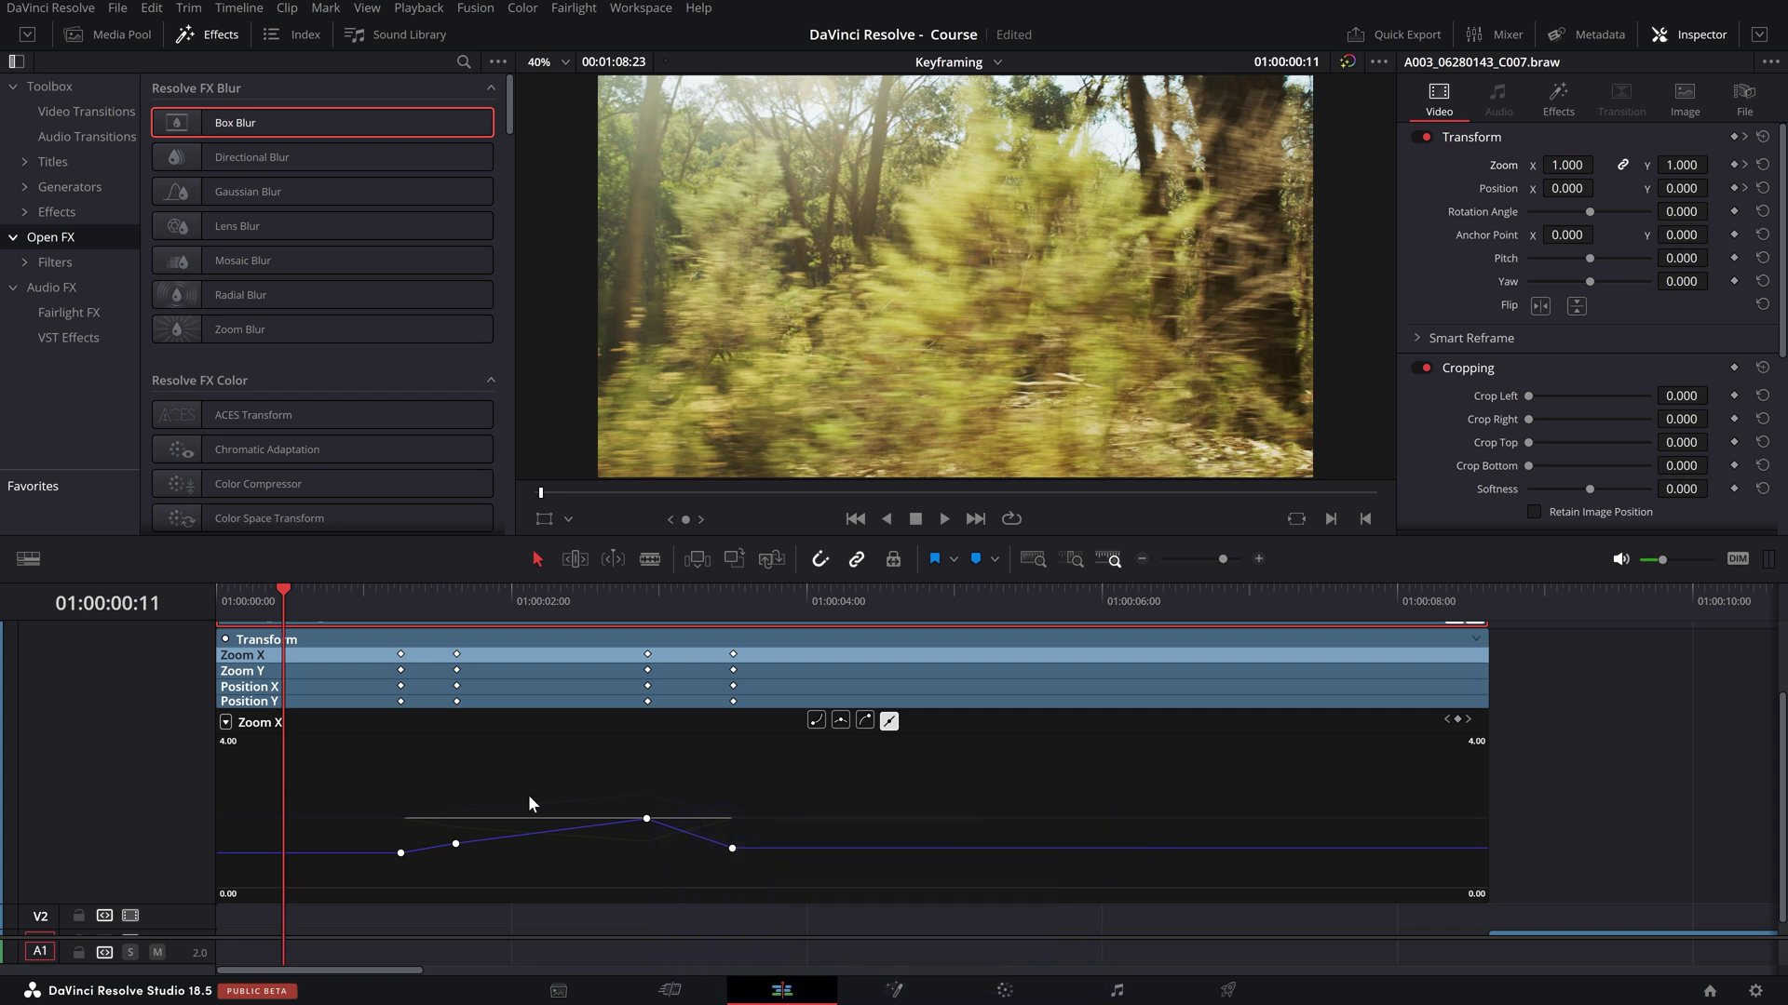
pyautogui.scroll(-1, 521, 806)
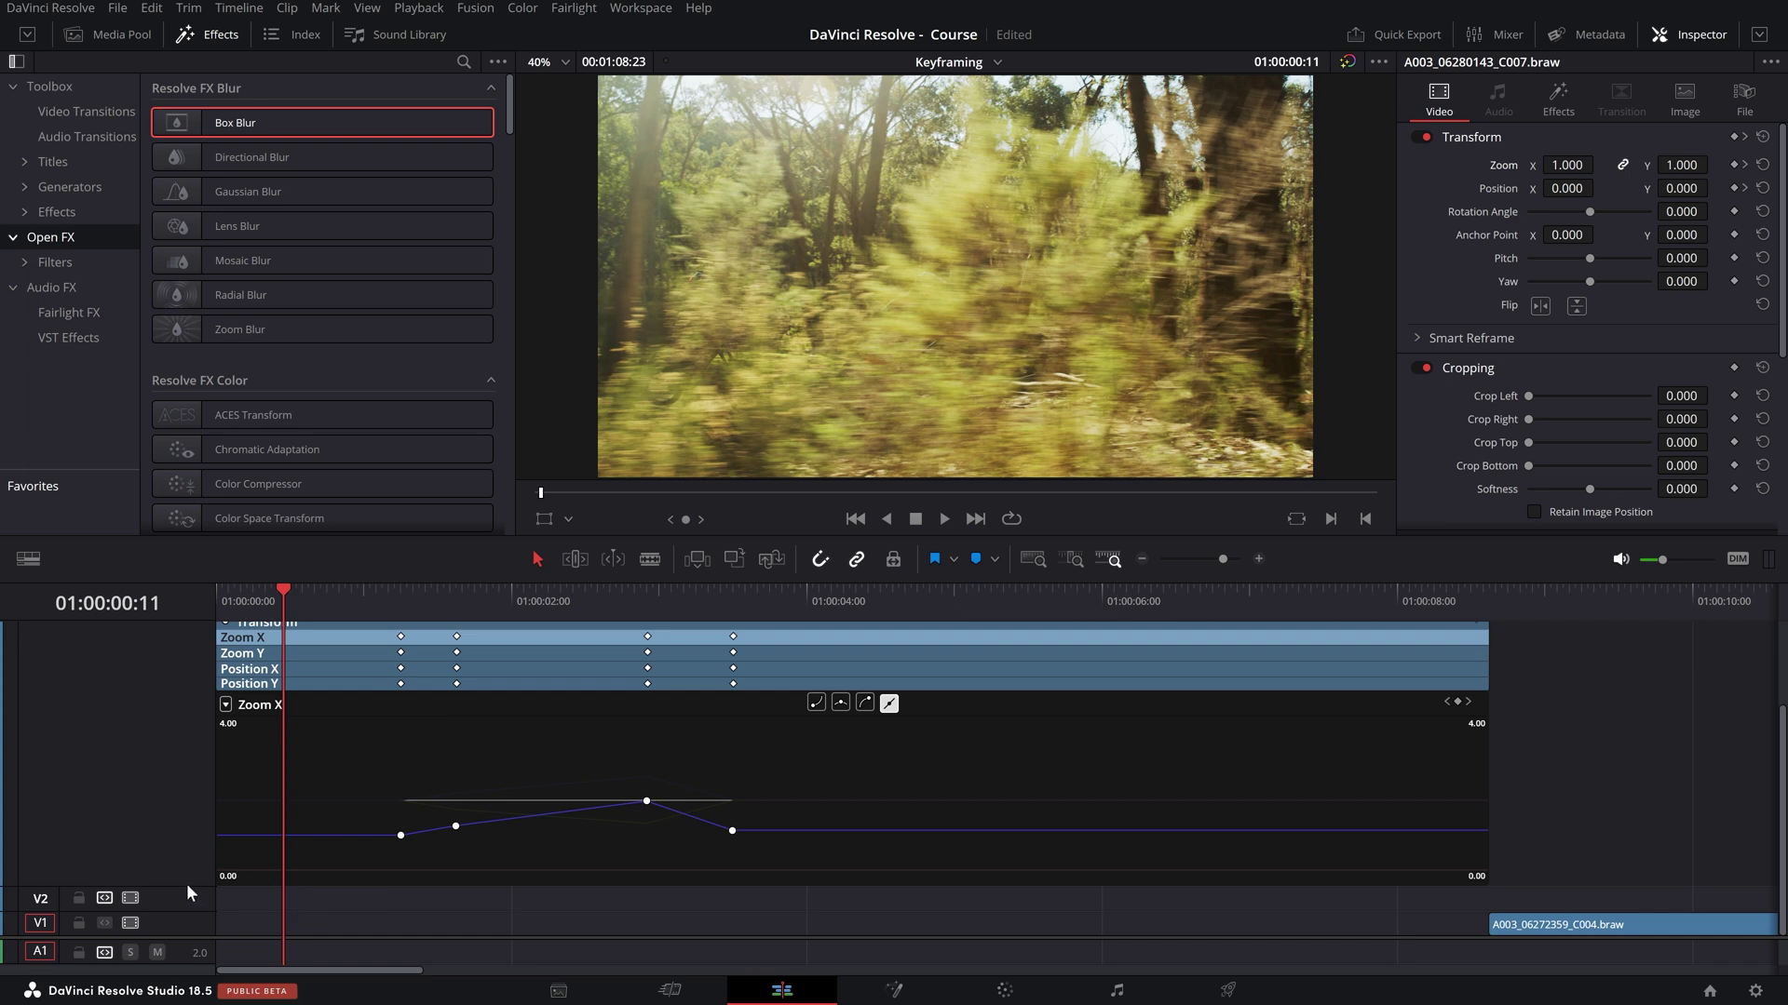
pyautogui.moveTo(641, 802)
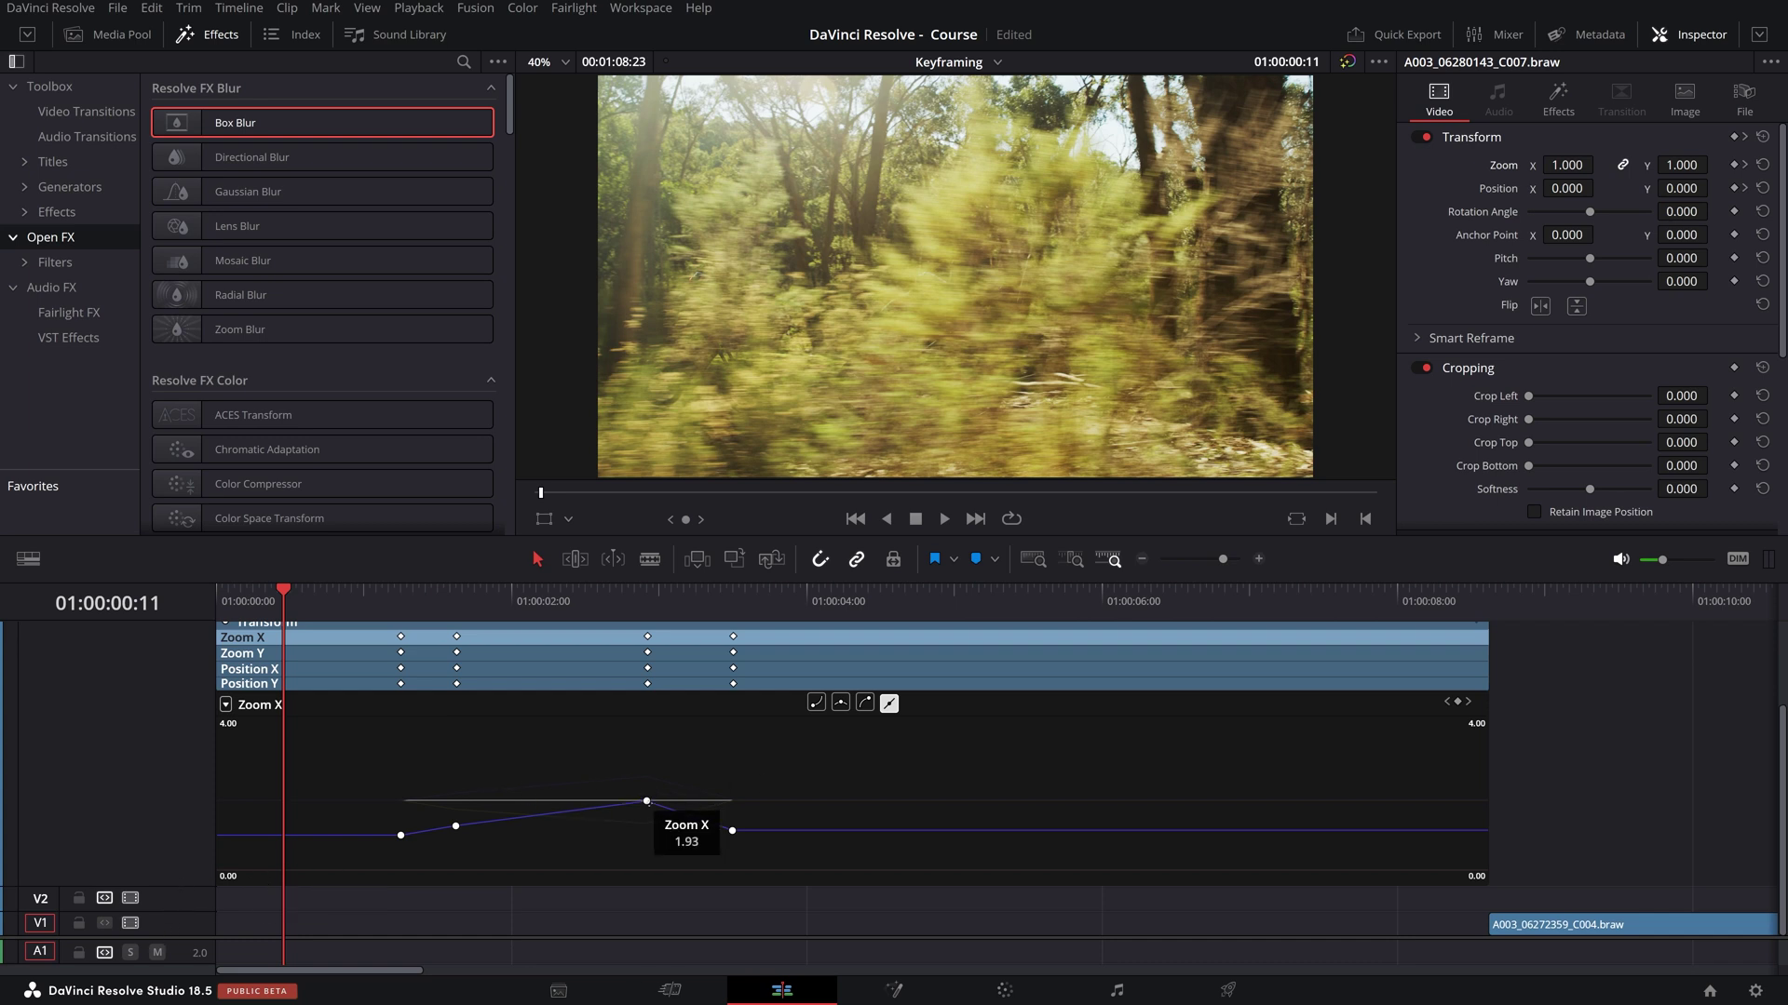
pyautogui.scroll(1, 403, 719)
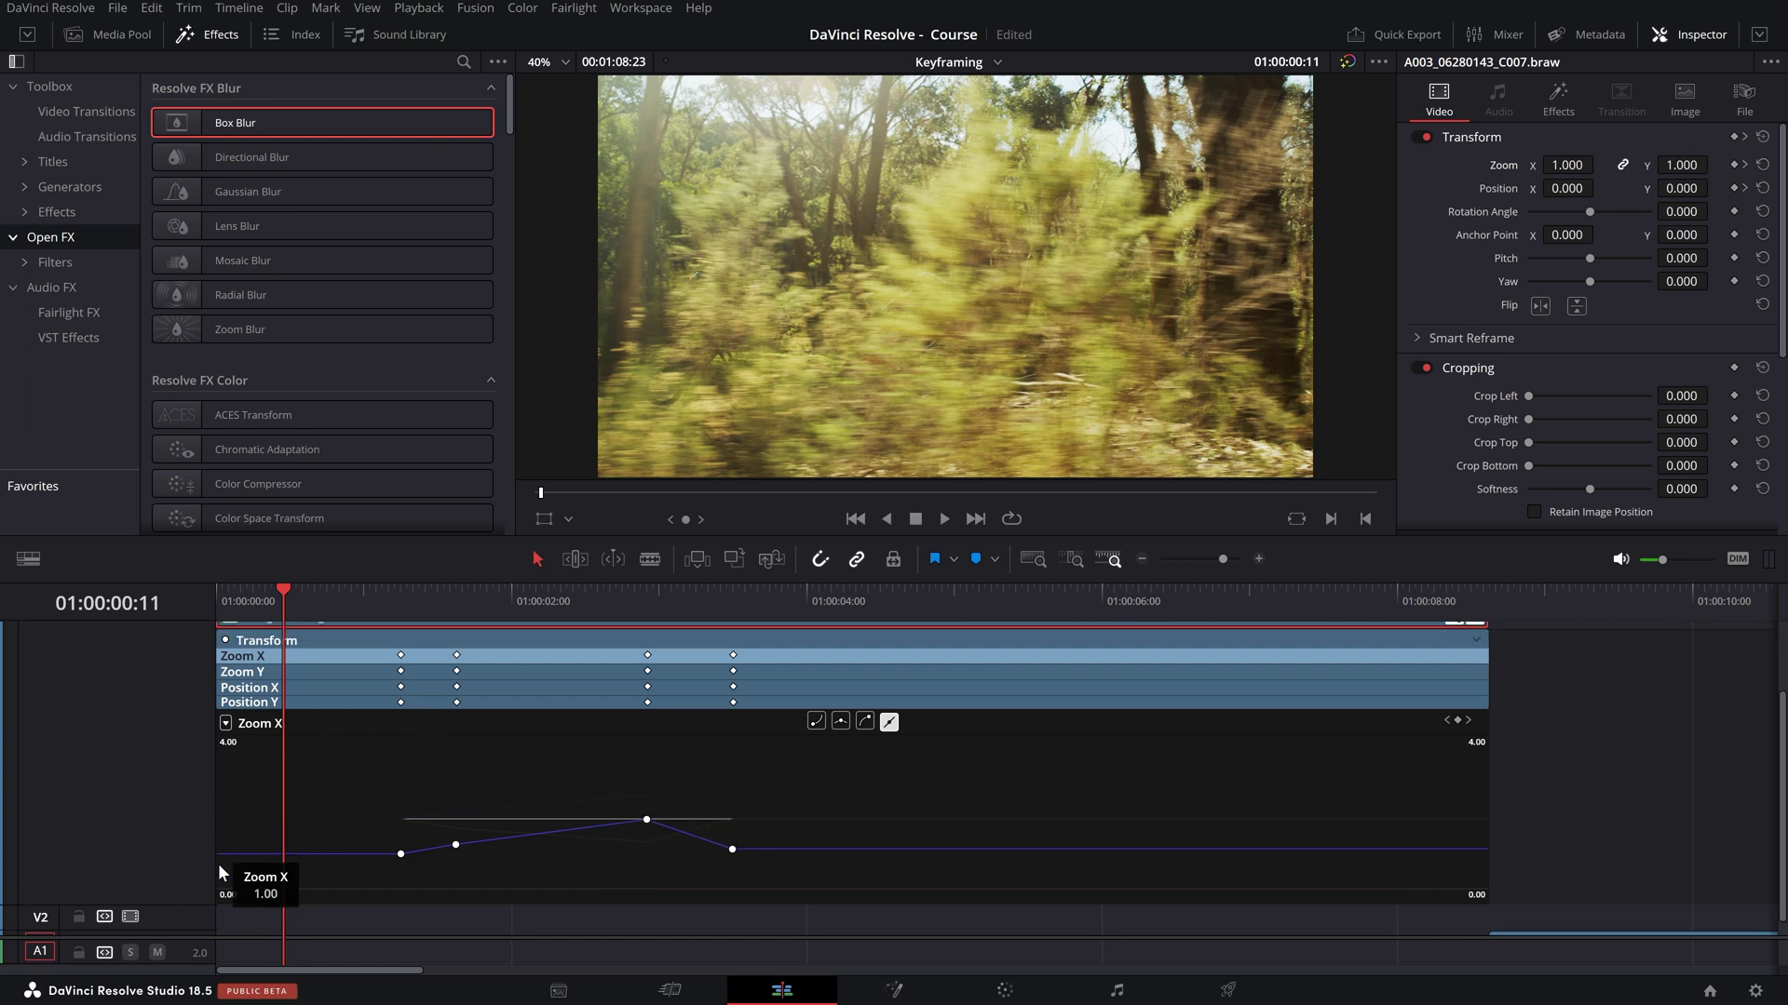
pyautogui.scroll(2, 212, 842)
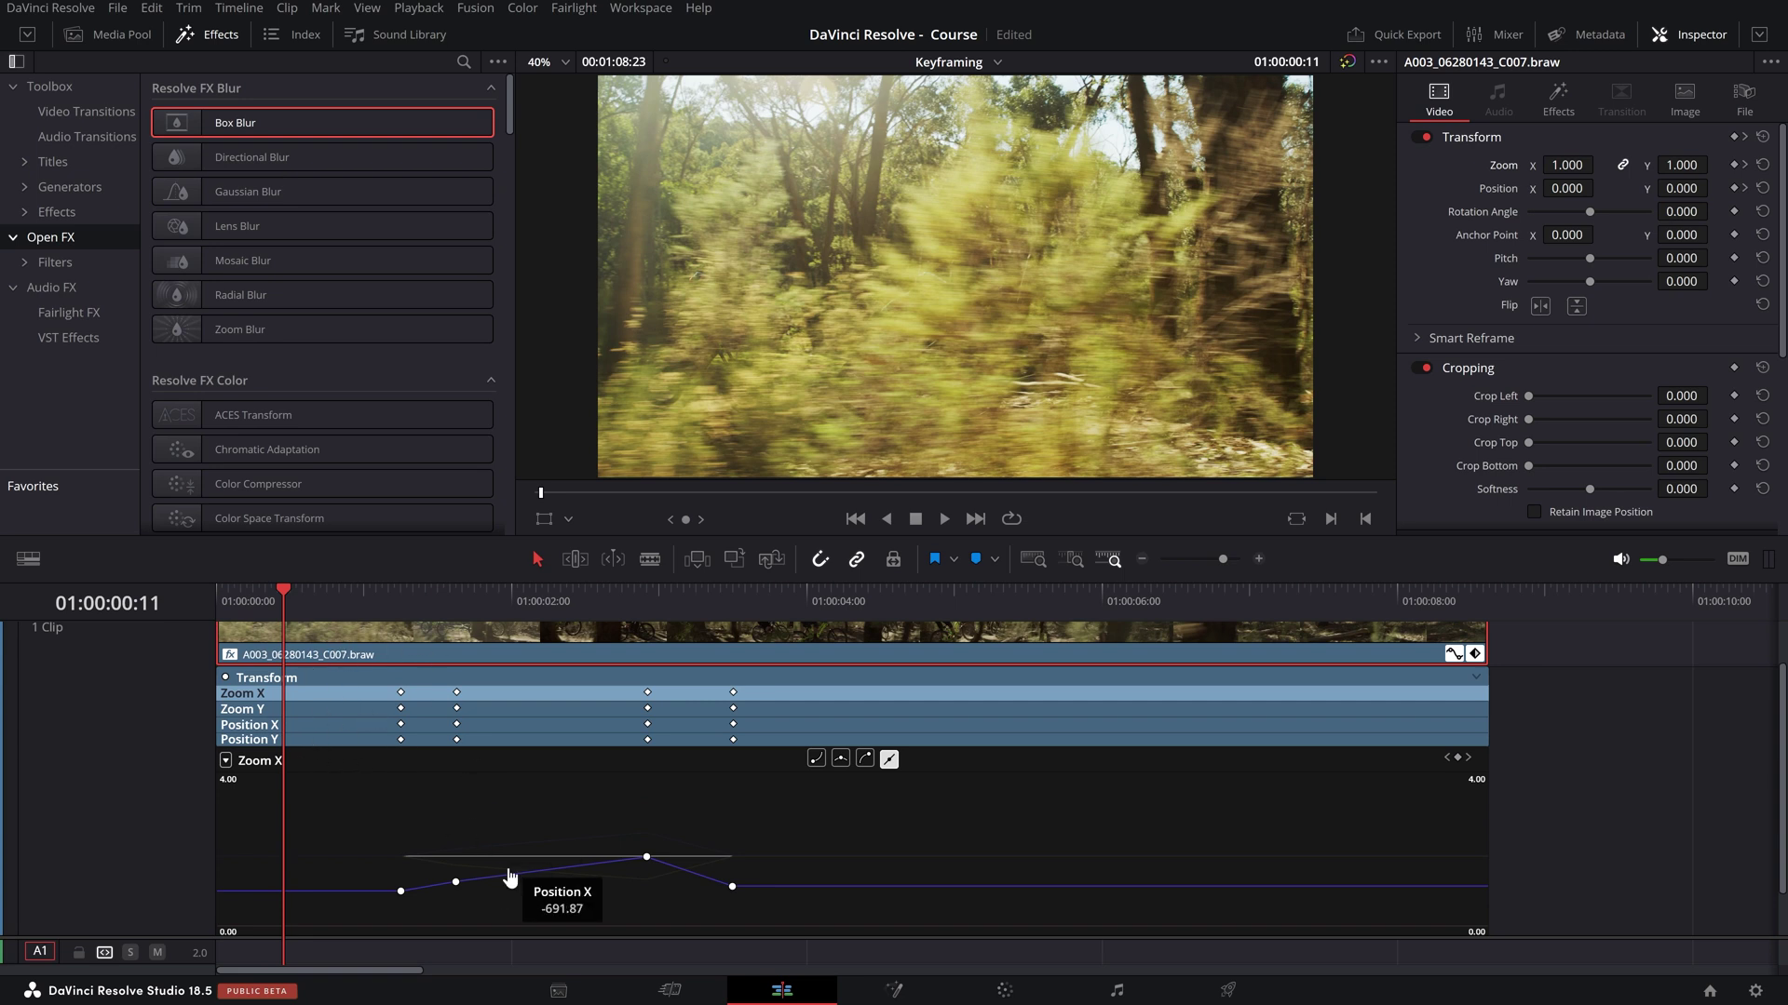
# - Clear all parameters from the curve editor and display only the Zoom X and Zoom Y curves
pyautogui.click(226, 761)
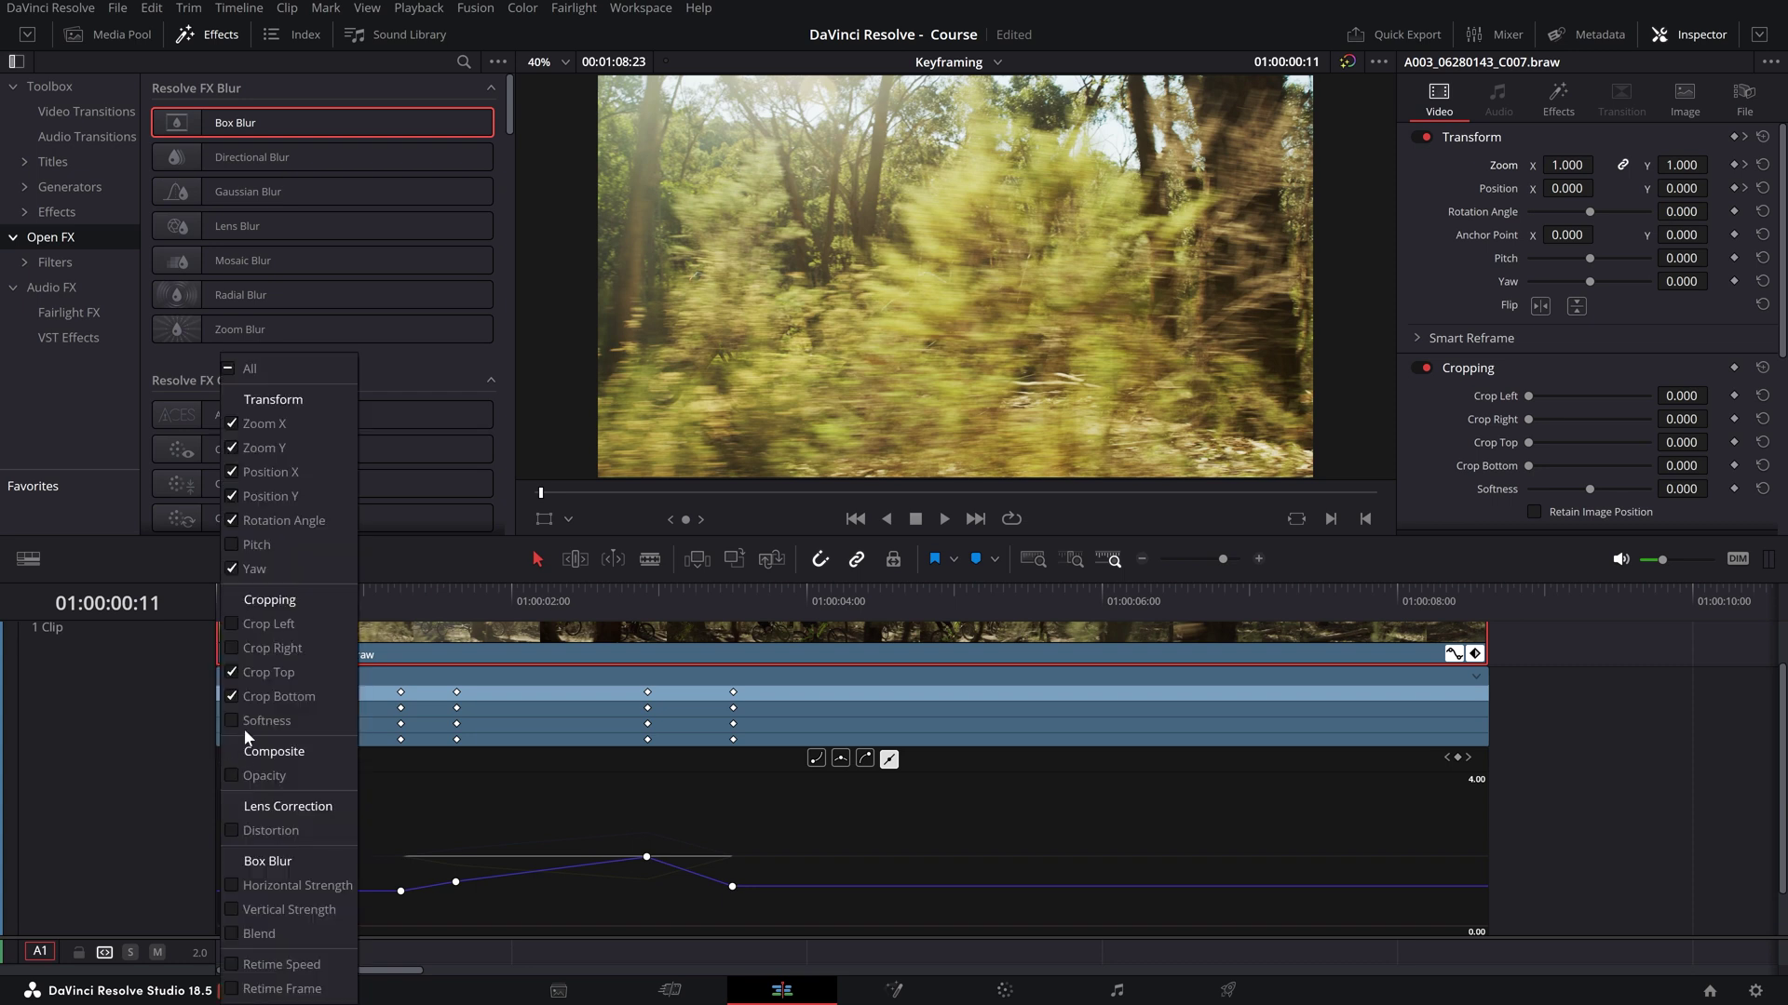
pyautogui.click(229, 369)
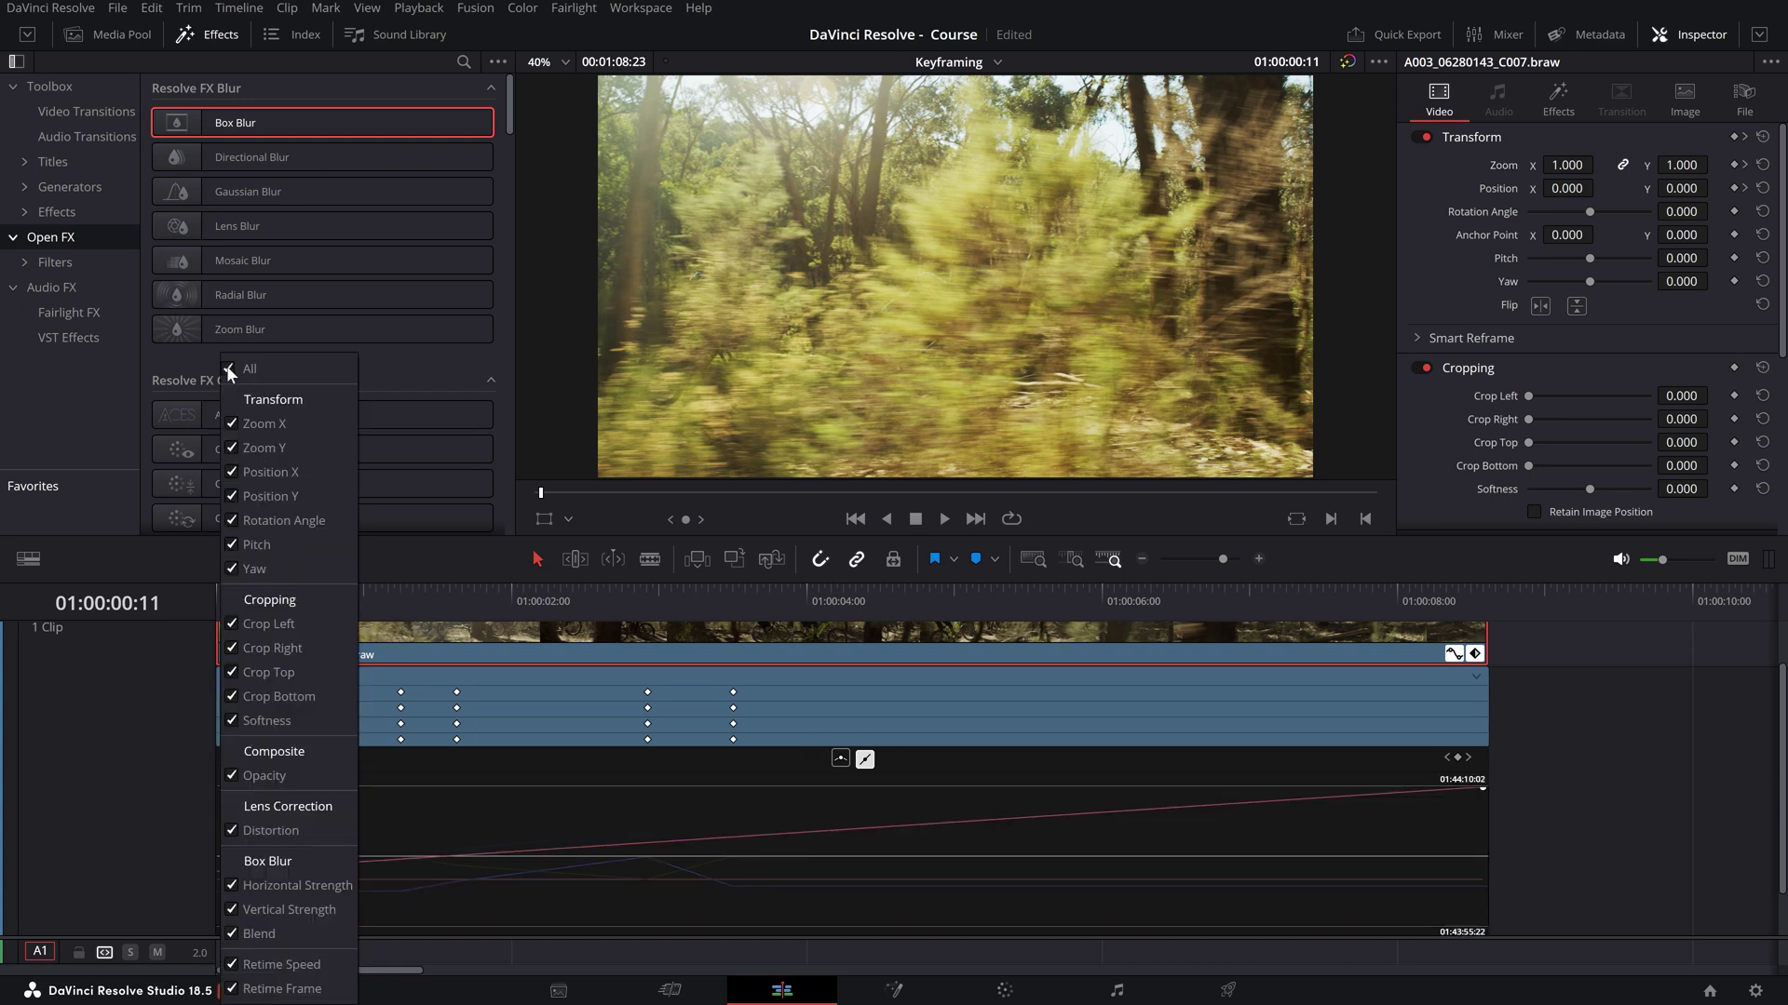
pyautogui.click(229, 369)
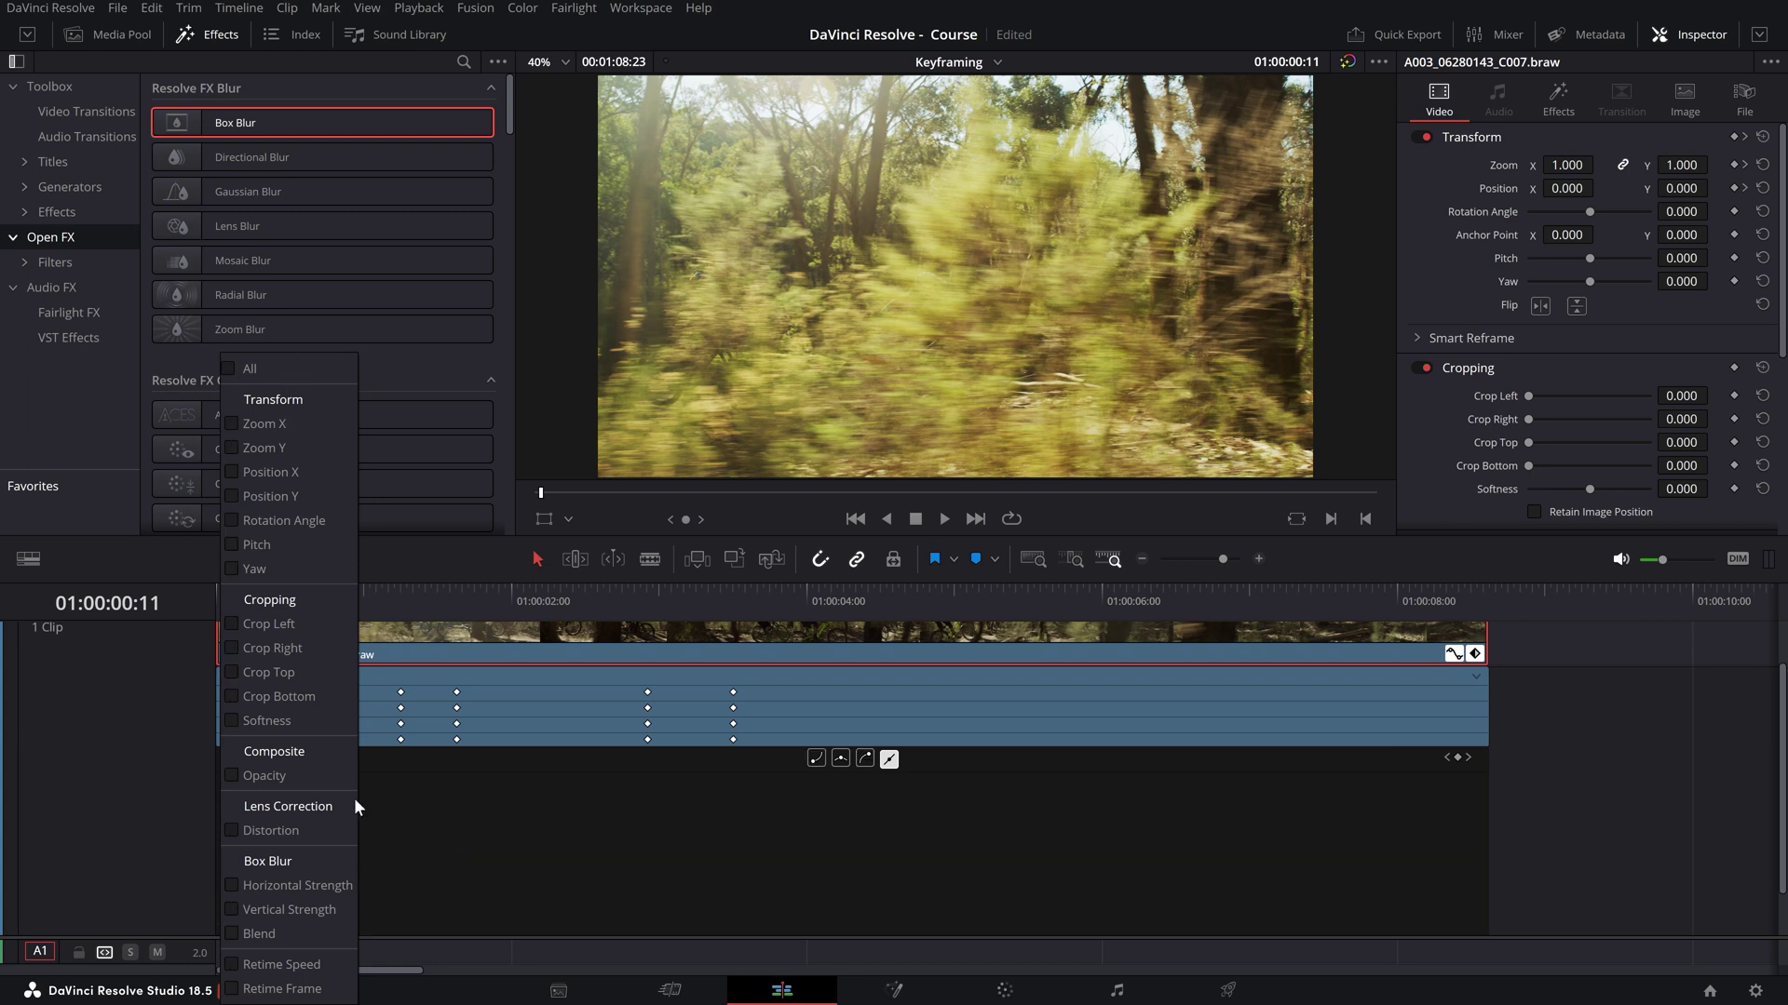
pyautogui.click(259, 425)
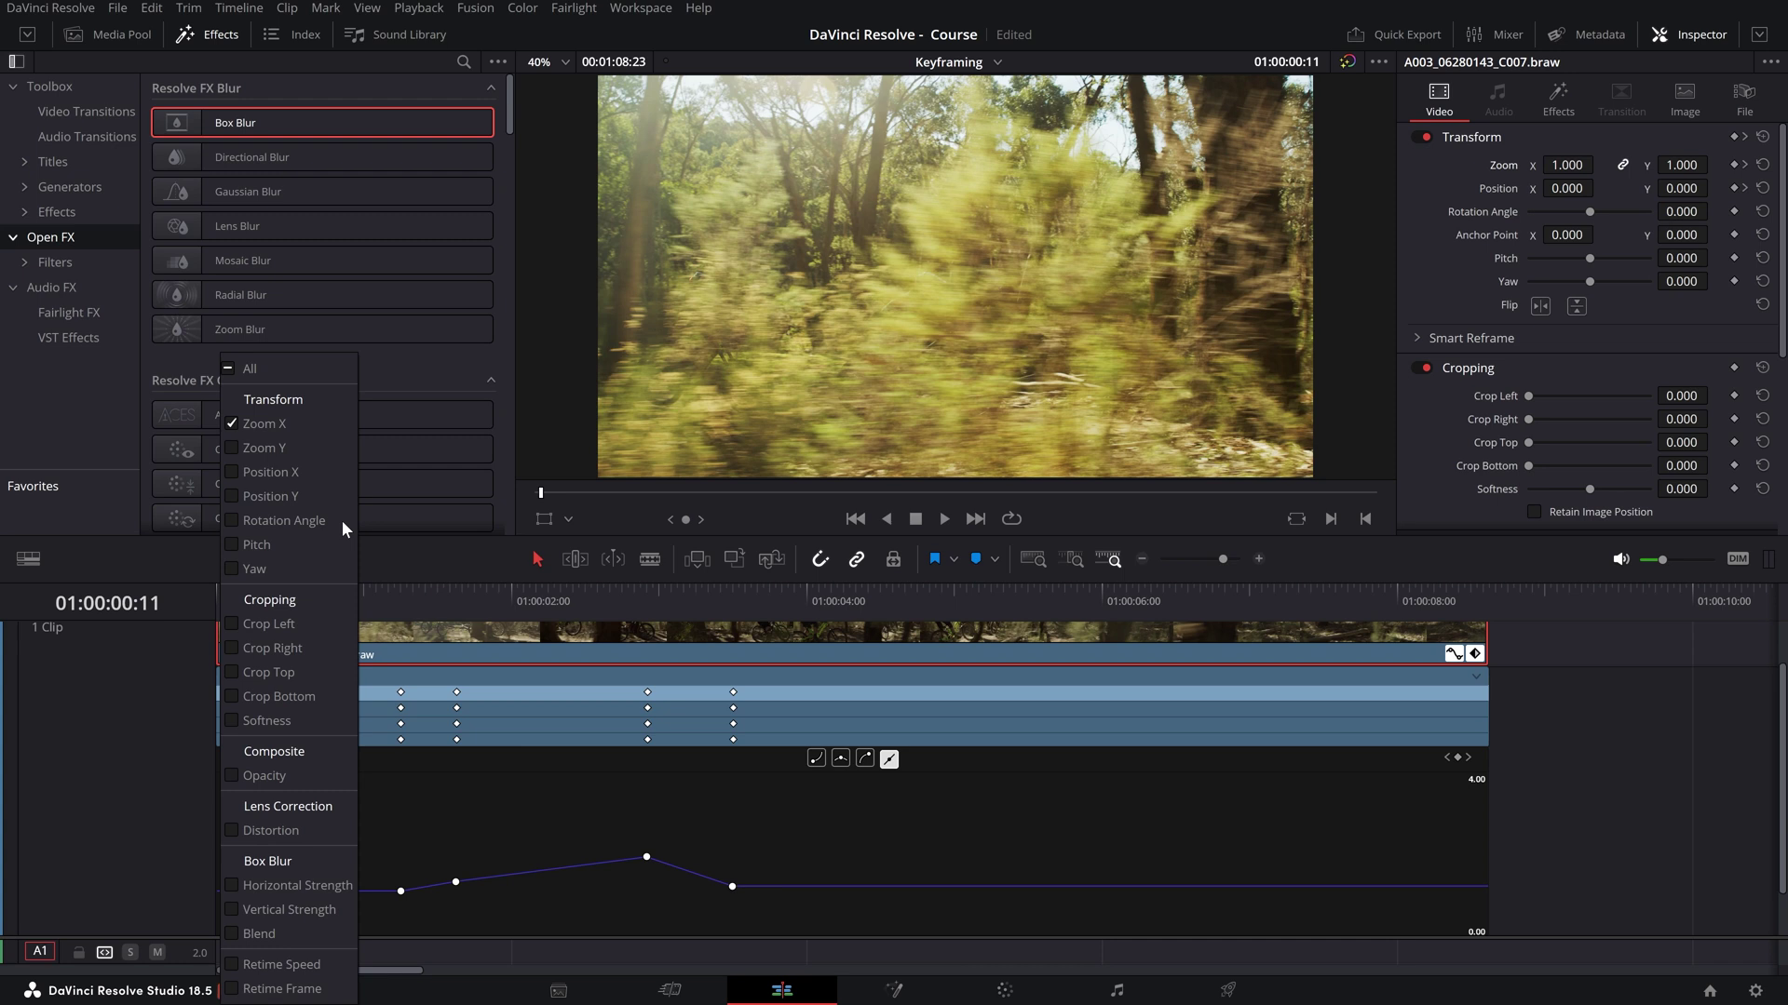
pyautogui.click(231, 449)
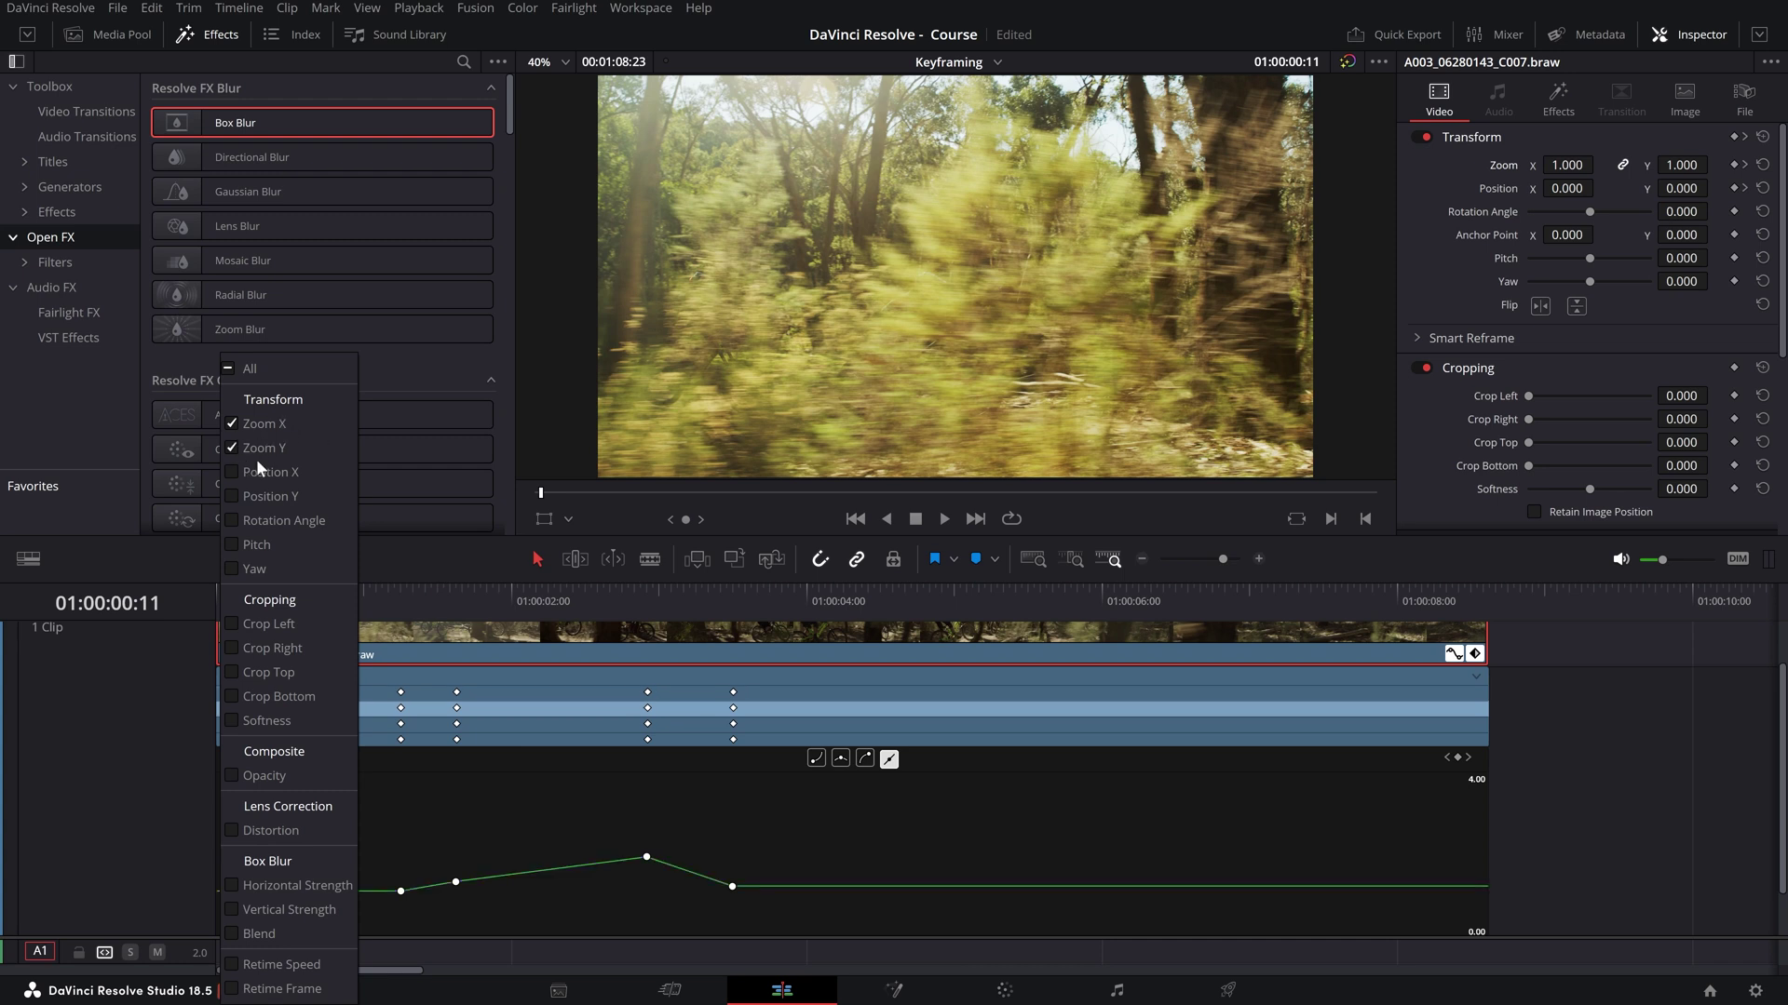
pyautogui.click(501, 814)
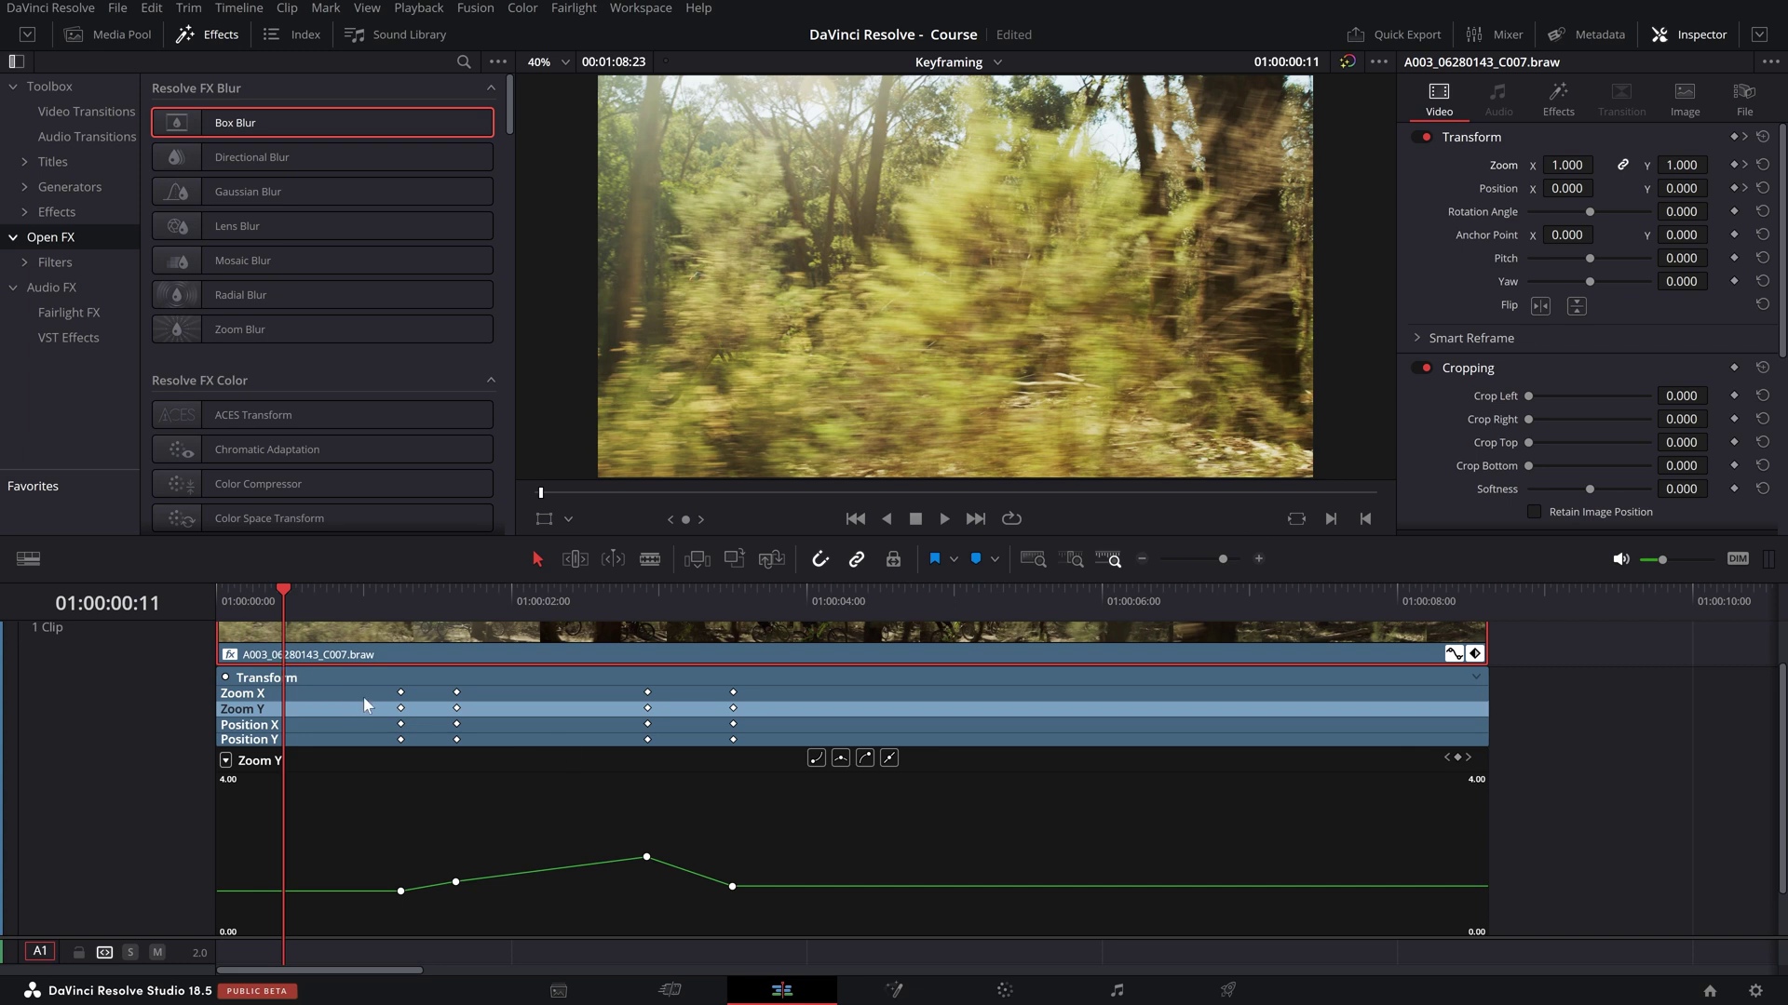
# - Check the list of displayed curves and select the first two keyframes on the Zoom Y curve
pyautogui.click(244, 735)
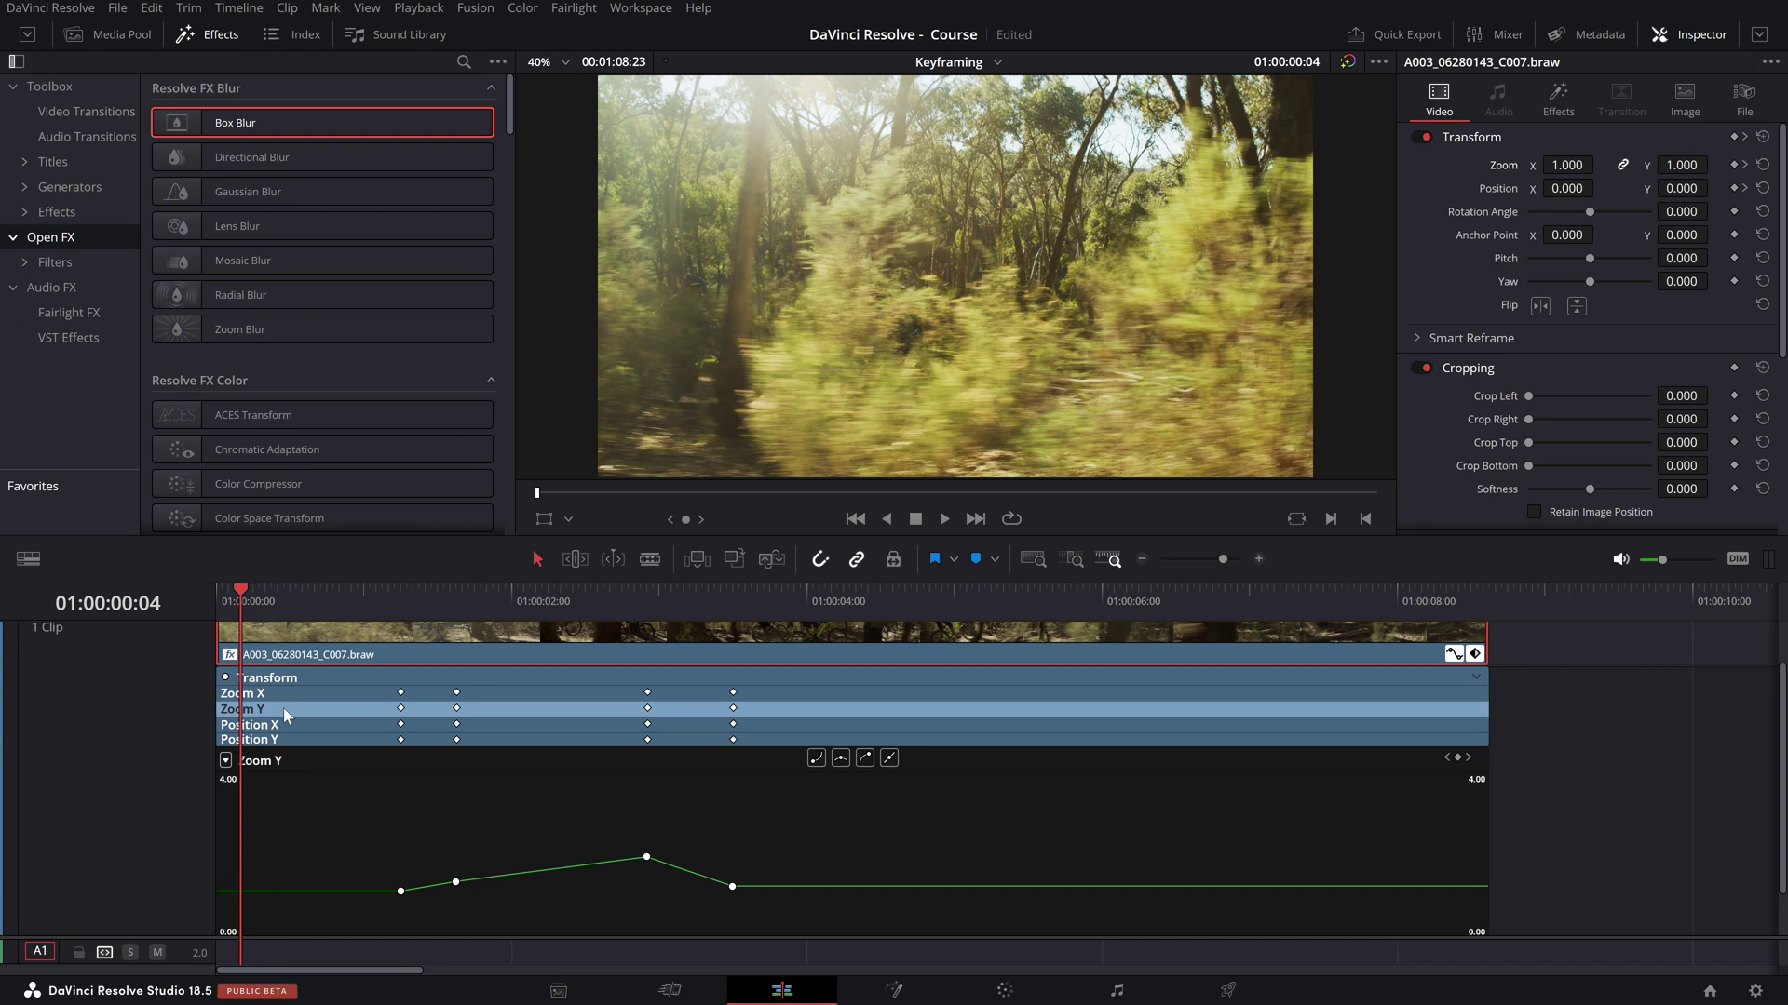
pyautogui.click(225, 761)
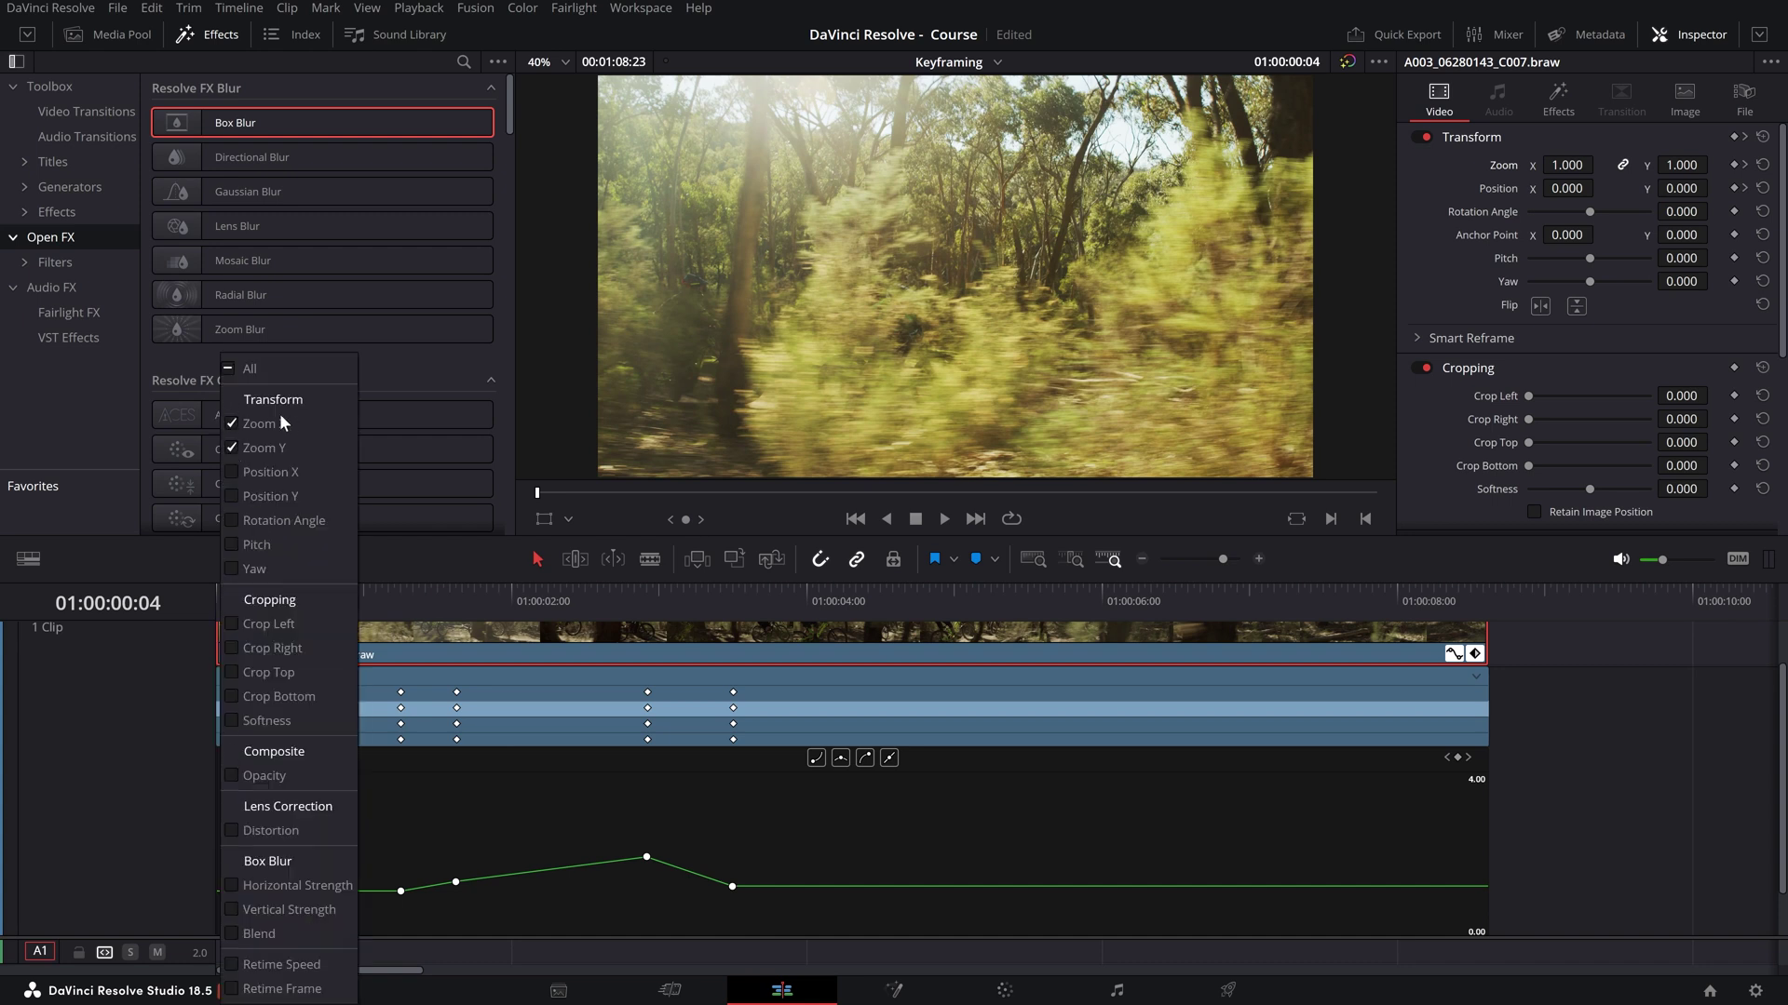
pyautogui.click(441, 825)
pyautogui.moveTo(349, 832); pyautogui.dragTo(527, 919)
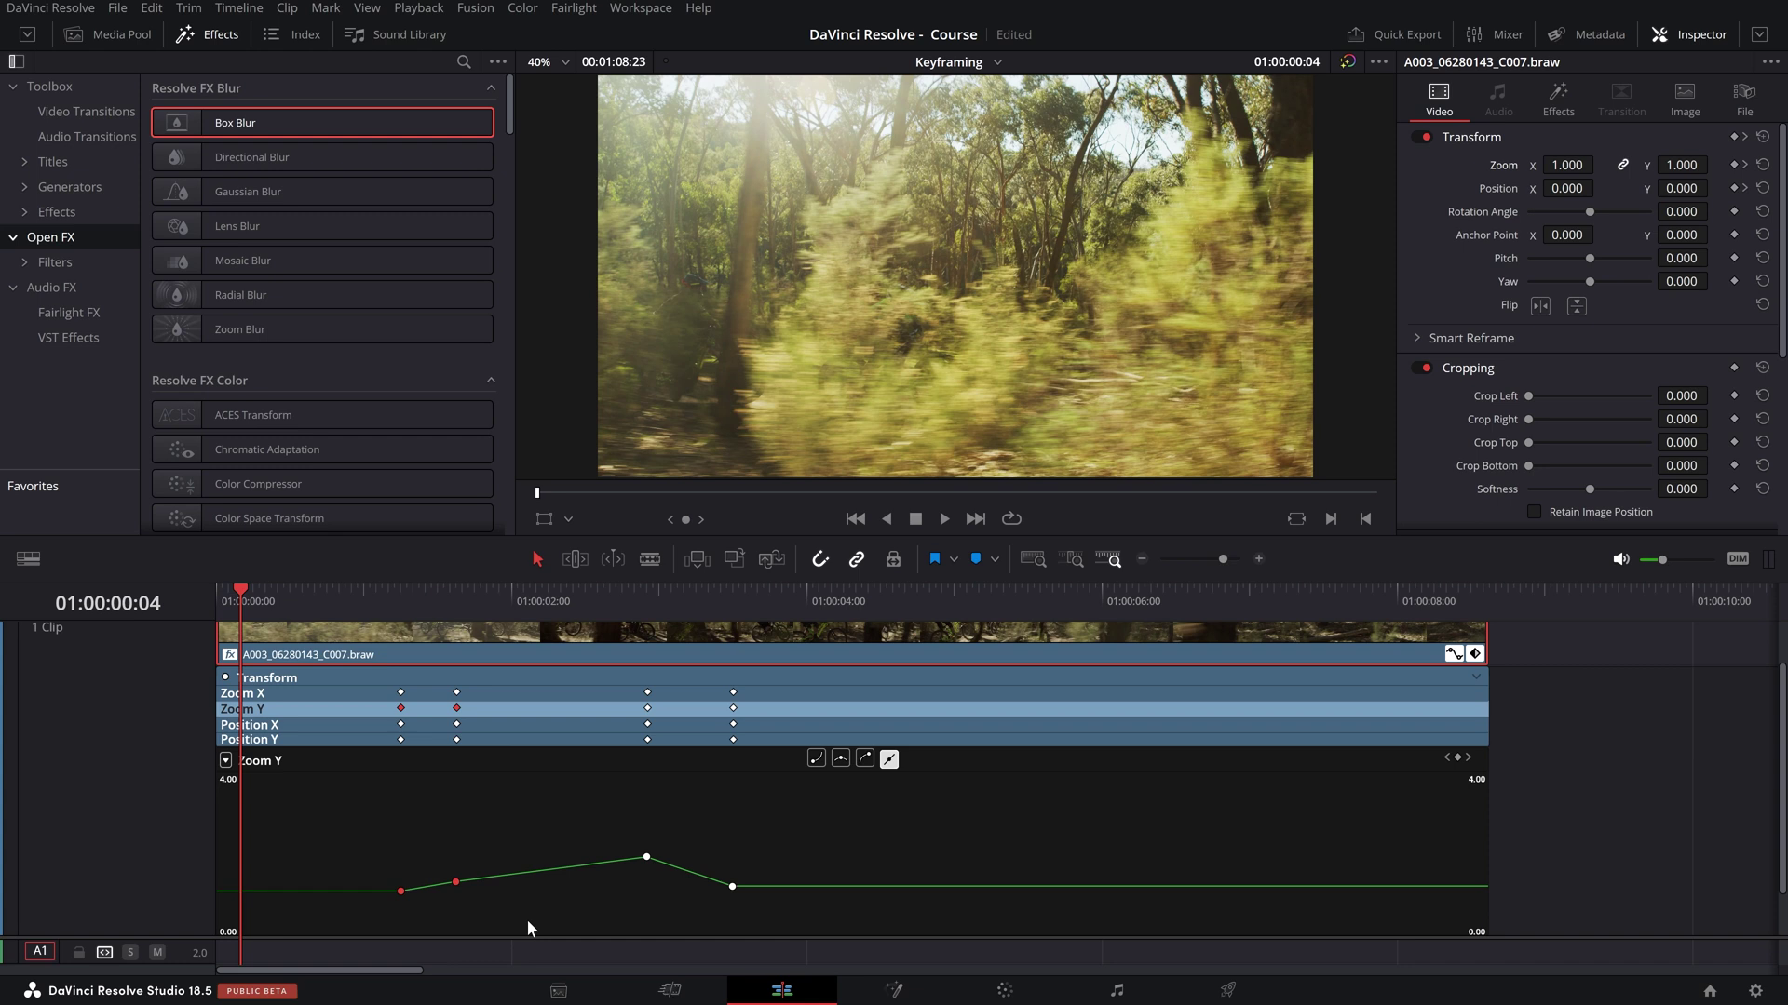
# - Scrub between the Zoom Y keyframes at 01:00:01:06 and 01:00:01:15, ending on the first with nothing selected
pyautogui.click(346, 607)
pyautogui.moveTo(346, 594); pyautogui.dragTo(399, 597)
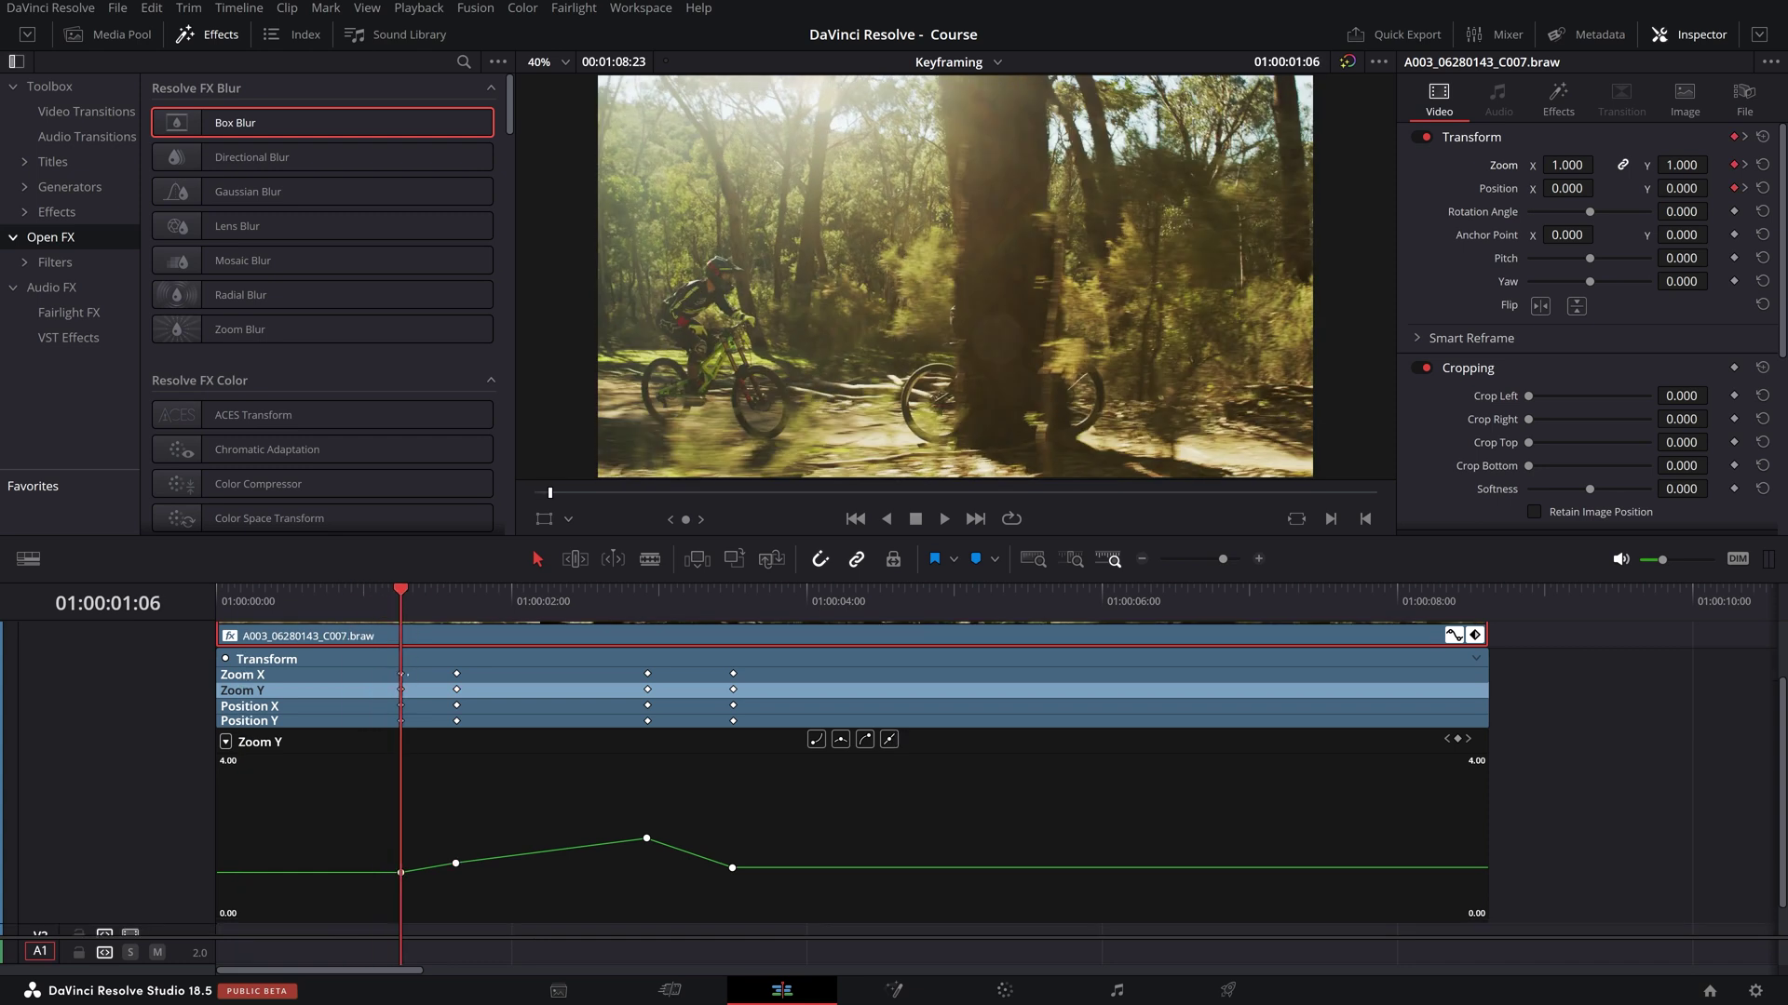
pyautogui.moveTo(407, 693); pyautogui.dragTo(421, 696)
pyautogui.moveTo(377, 607); pyautogui.dragTo(398, 616)
pyautogui.moveTo(400, 588)
pyautogui.mouseDown()
pyautogui.moveTo(447, 590)
pyautogui.moveTo(401, 610)
pyautogui.mouseUp()
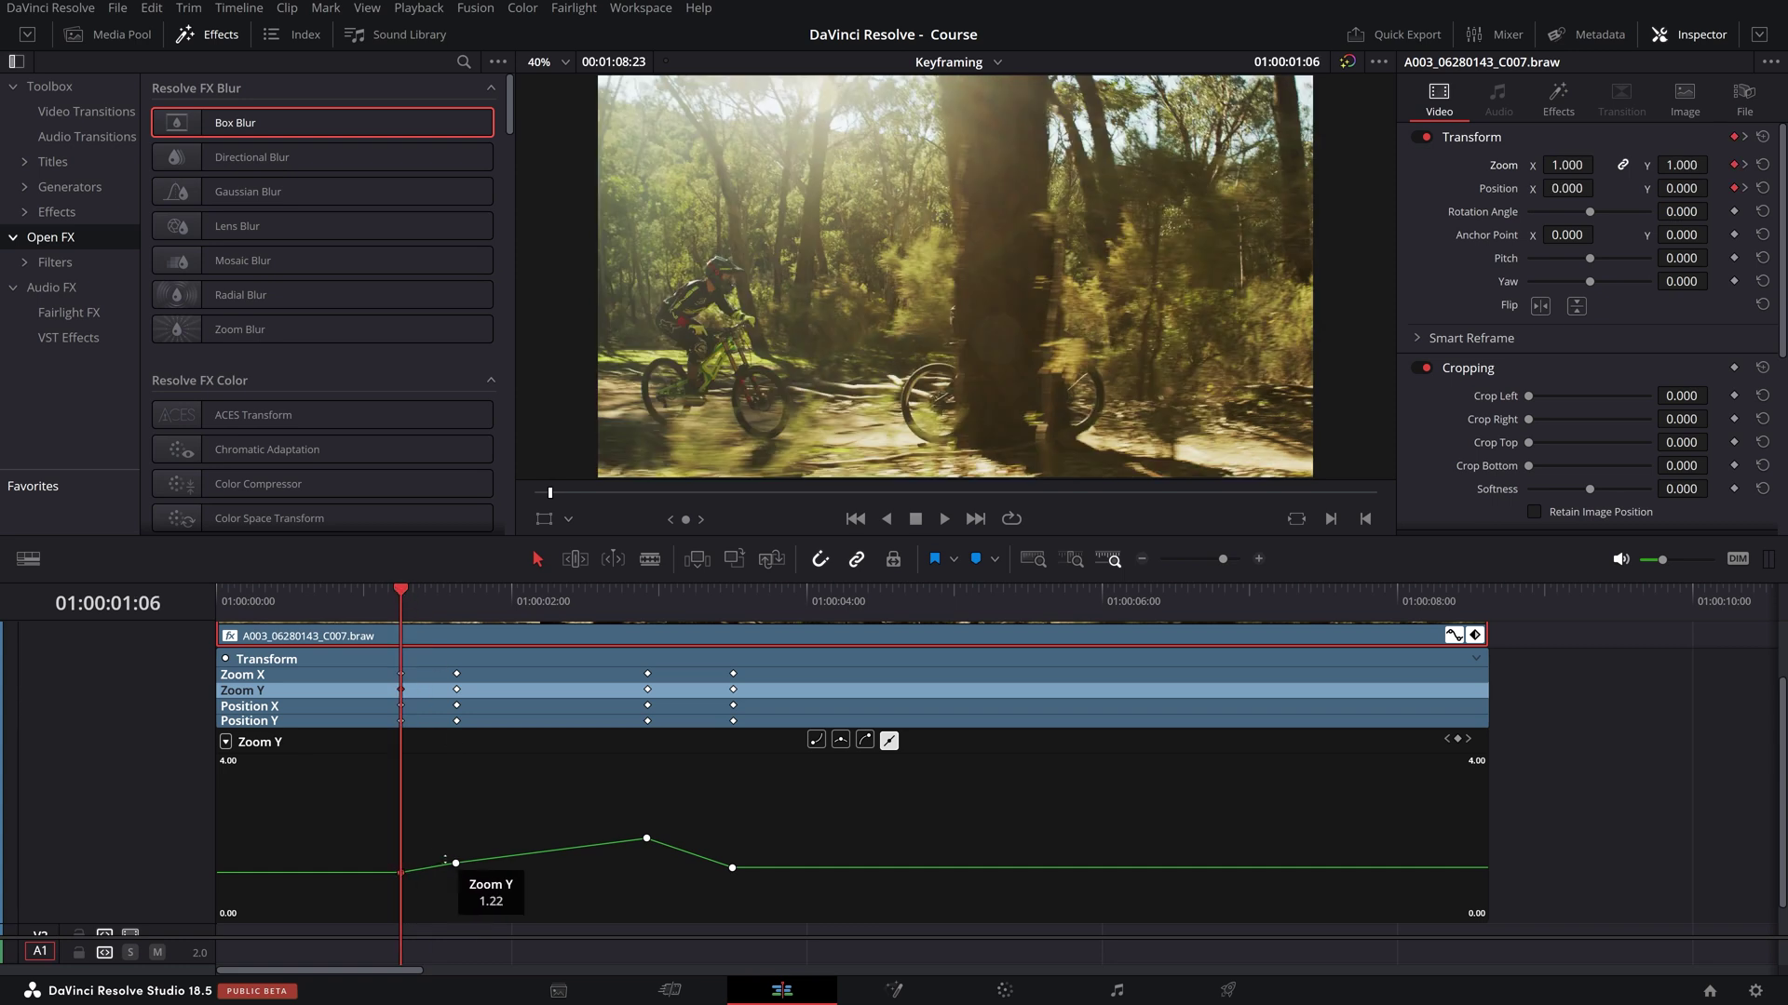
pyautogui.moveTo(410, 596); pyautogui.dragTo(448, 601)
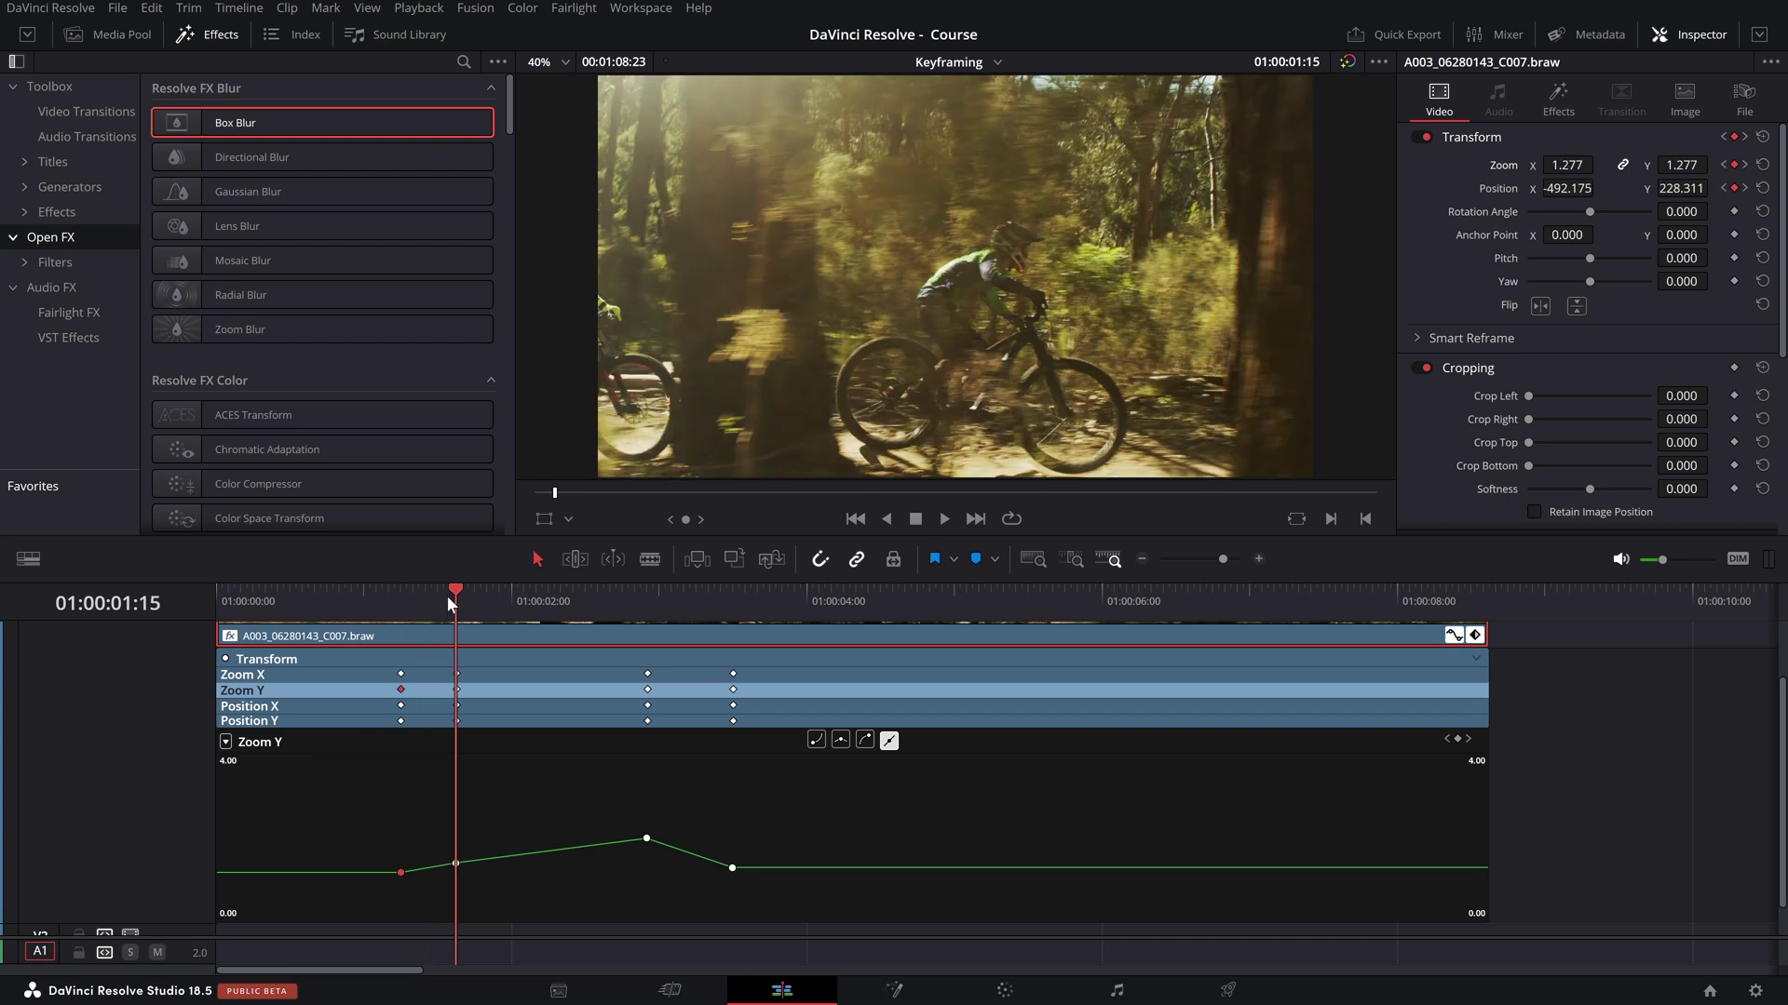
pyautogui.moveTo(461, 617); pyautogui.dragTo(398, 616)
pyautogui.click(449, 910)
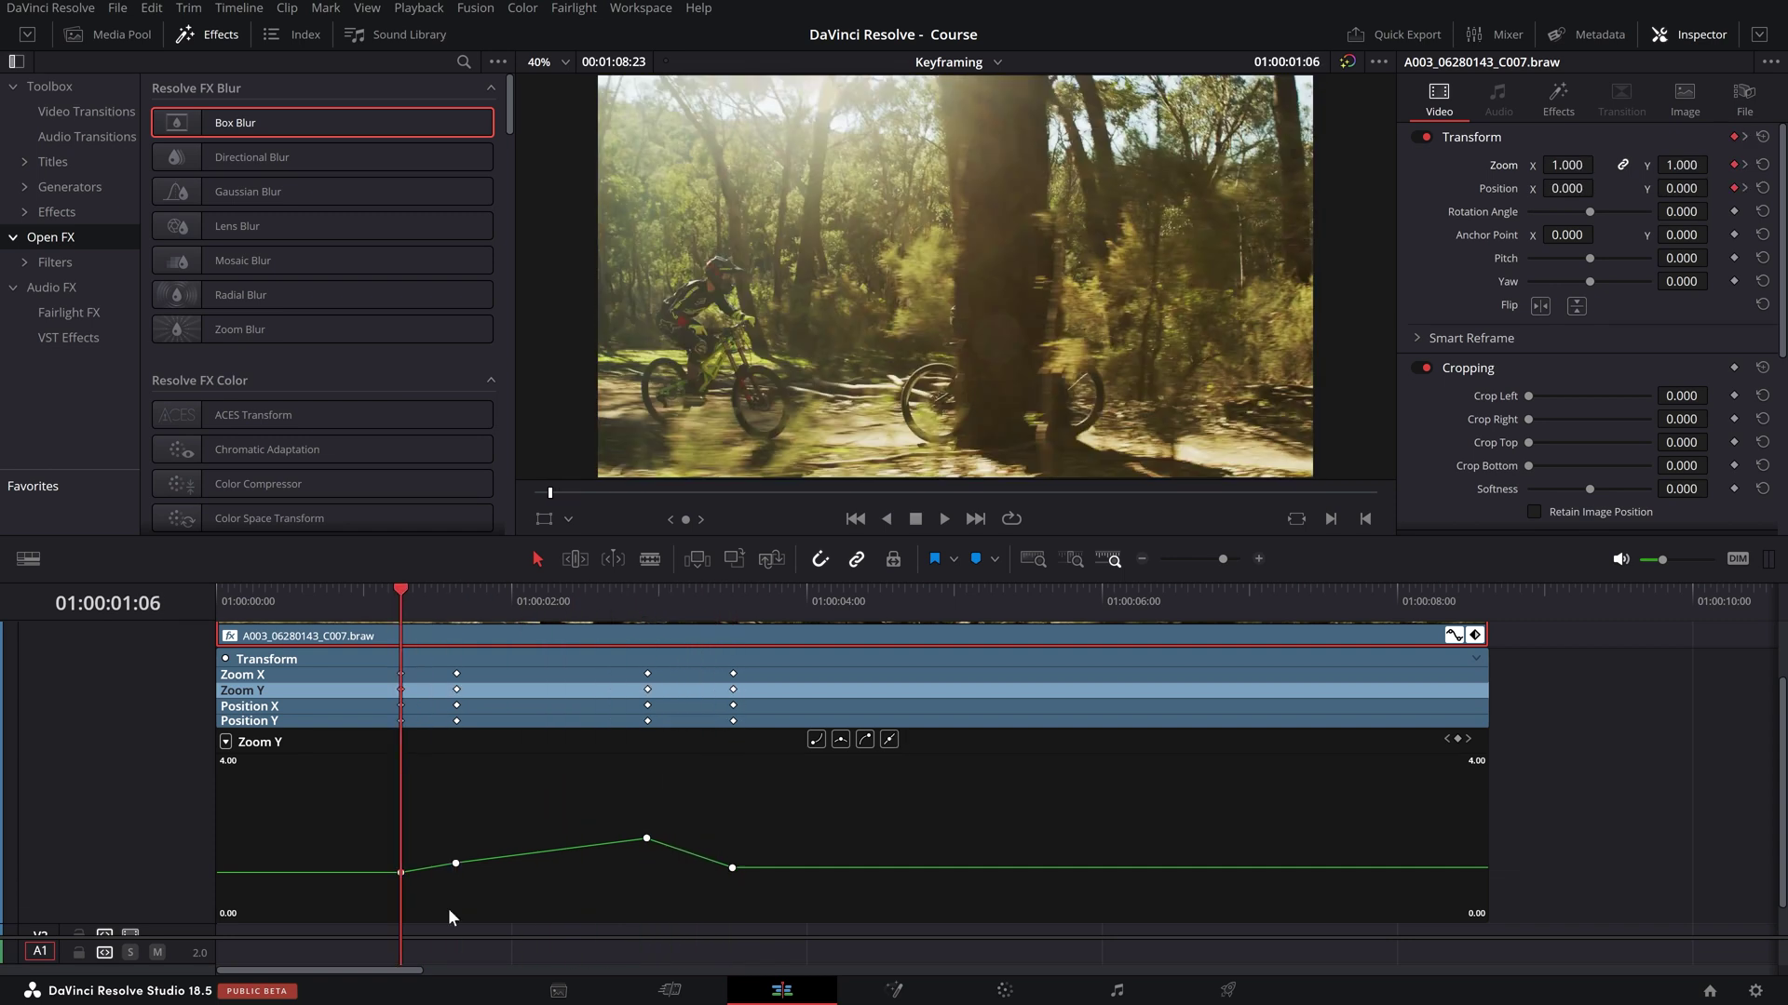
# - Raise the Zoom Y curve's second keyframe to about 2.03 at 01:00:01:15 and compare it by undoing and redoing
pyautogui.moveTo(287, 876)
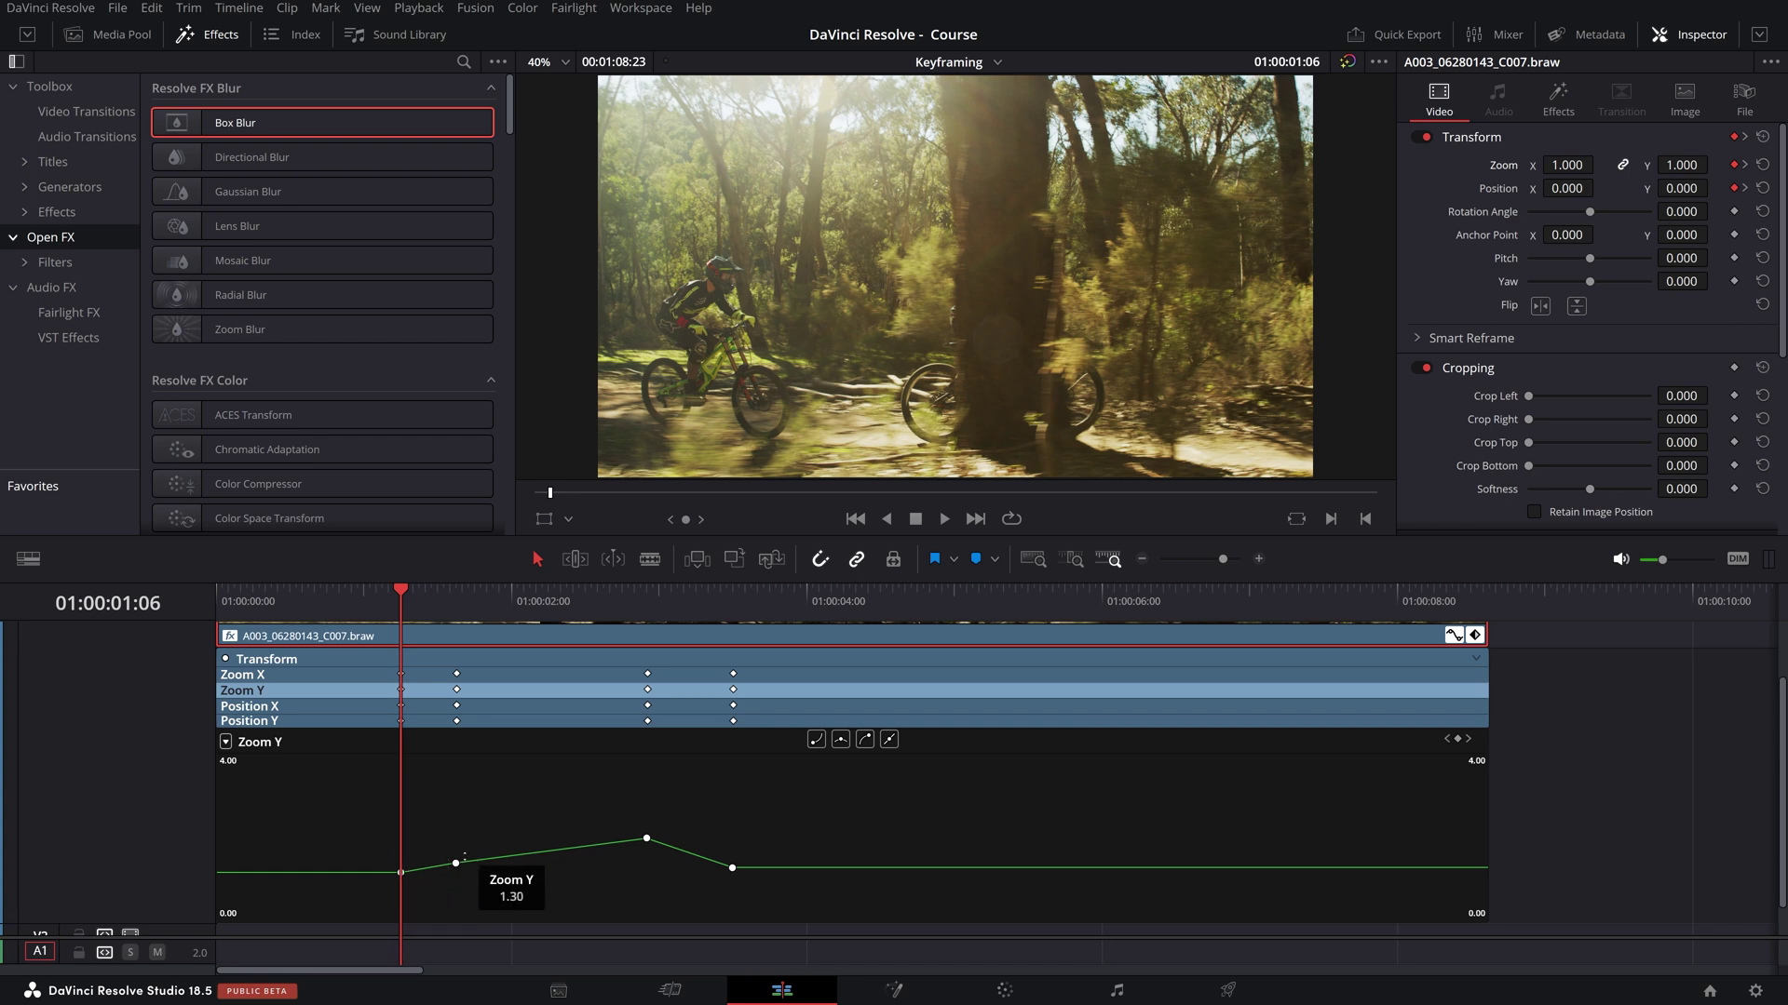
pyautogui.moveTo(470, 883); pyautogui.dragTo(456, 837)
pyautogui.moveTo(402, 590); pyautogui.dragTo(457, 605)
pyautogui.hotkey('ctrl', 'z')
pyautogui.hotkey('ctrl', 'shift', 'z')
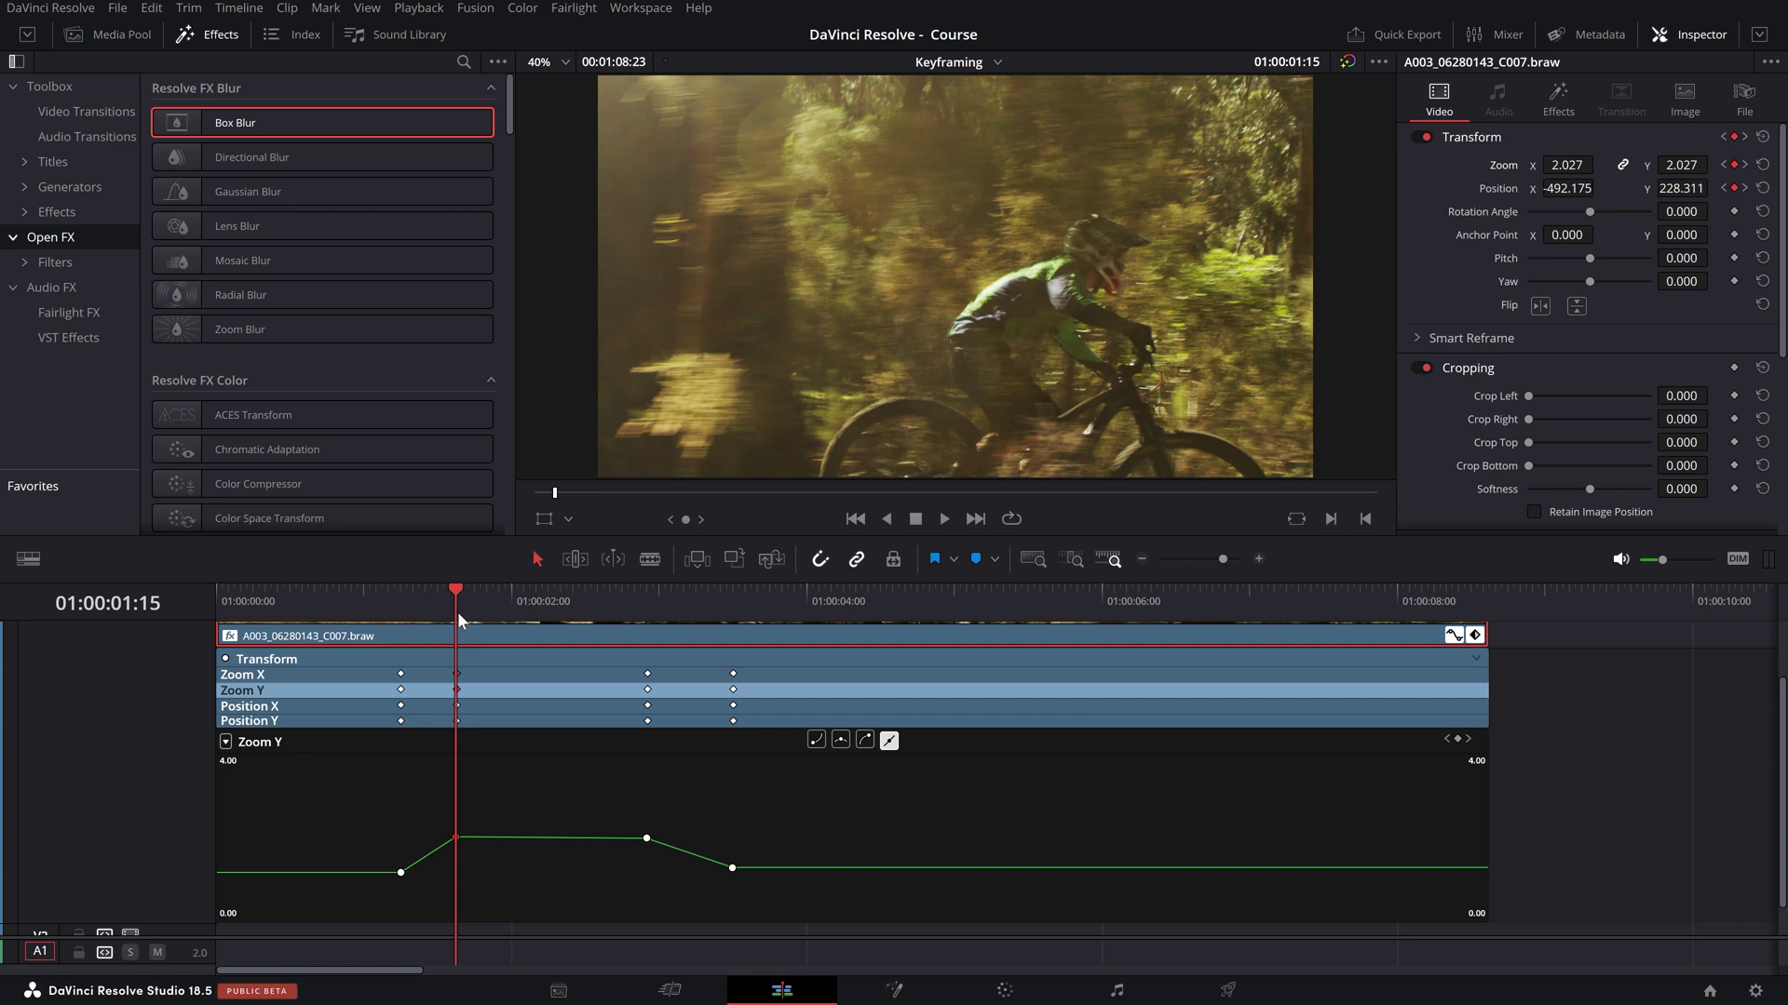
pyautogui.hotkey('ctrl', 'z')
pyautogui.hotkey('ctrl', 'shift', 'z')
# - Switch to the Zoom X curve and add the Position X and Position Y curves to the graph
pyautogui.click(326, 674)
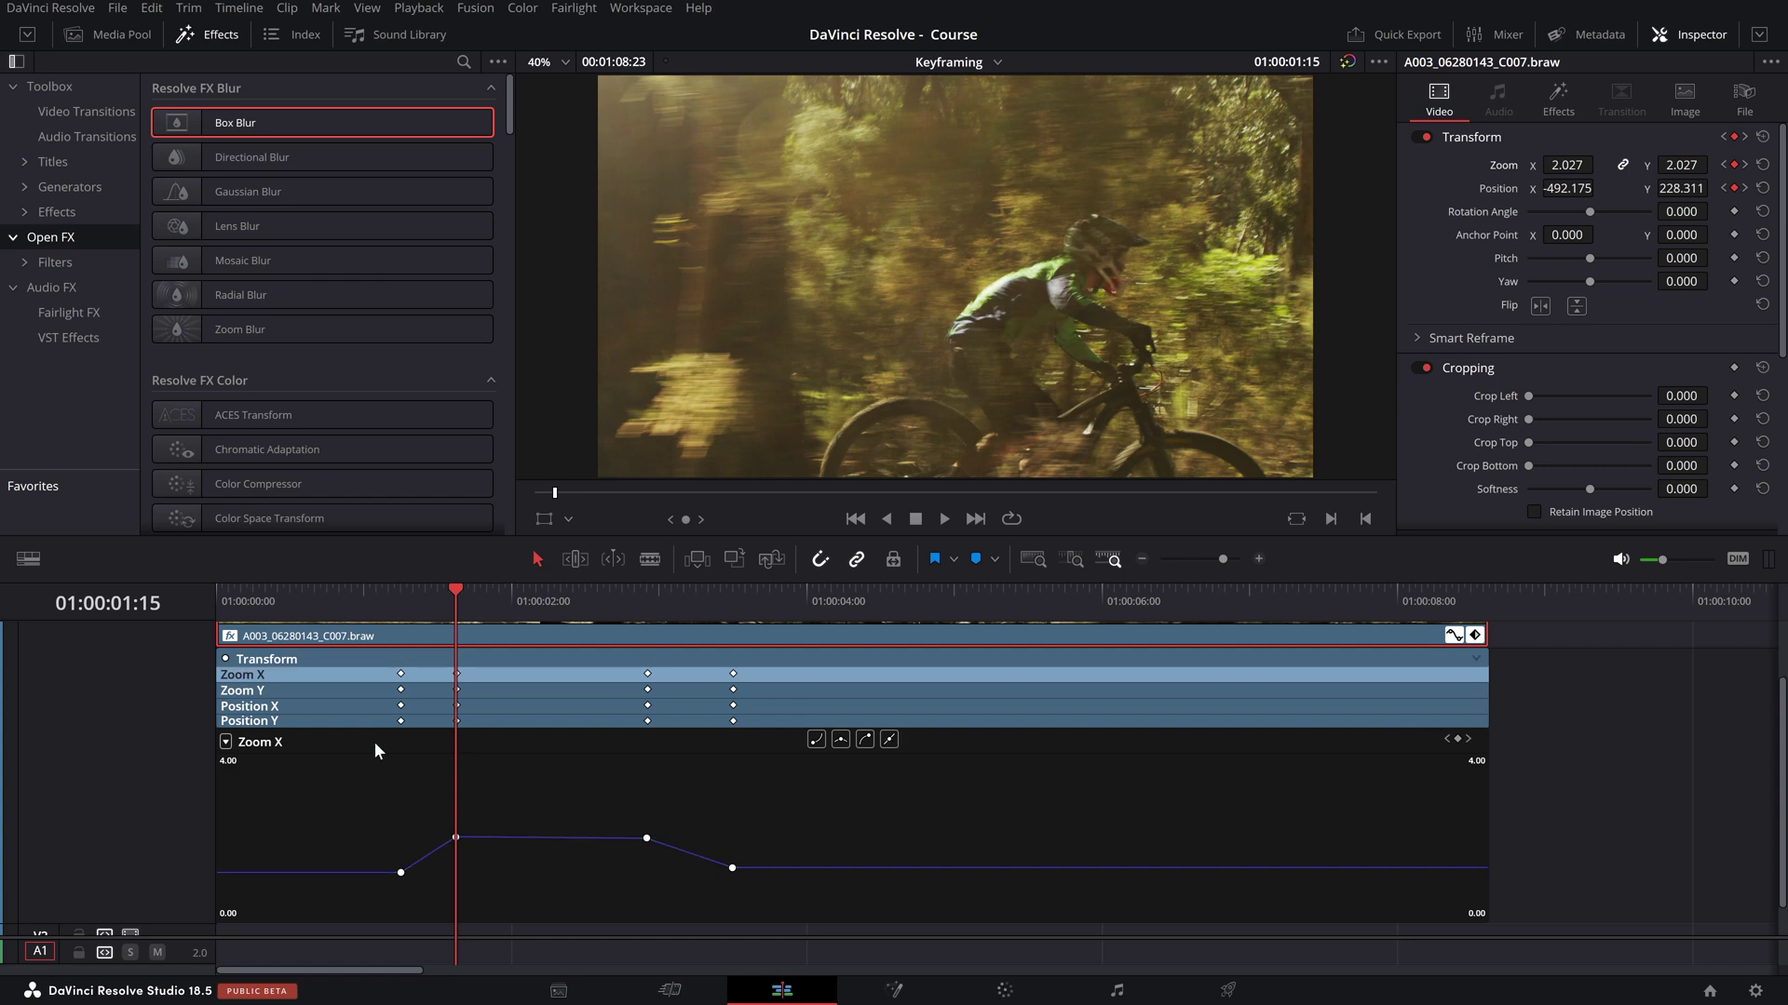
pyautogui.click(225, 742)
pyautogui.click(253, 475)
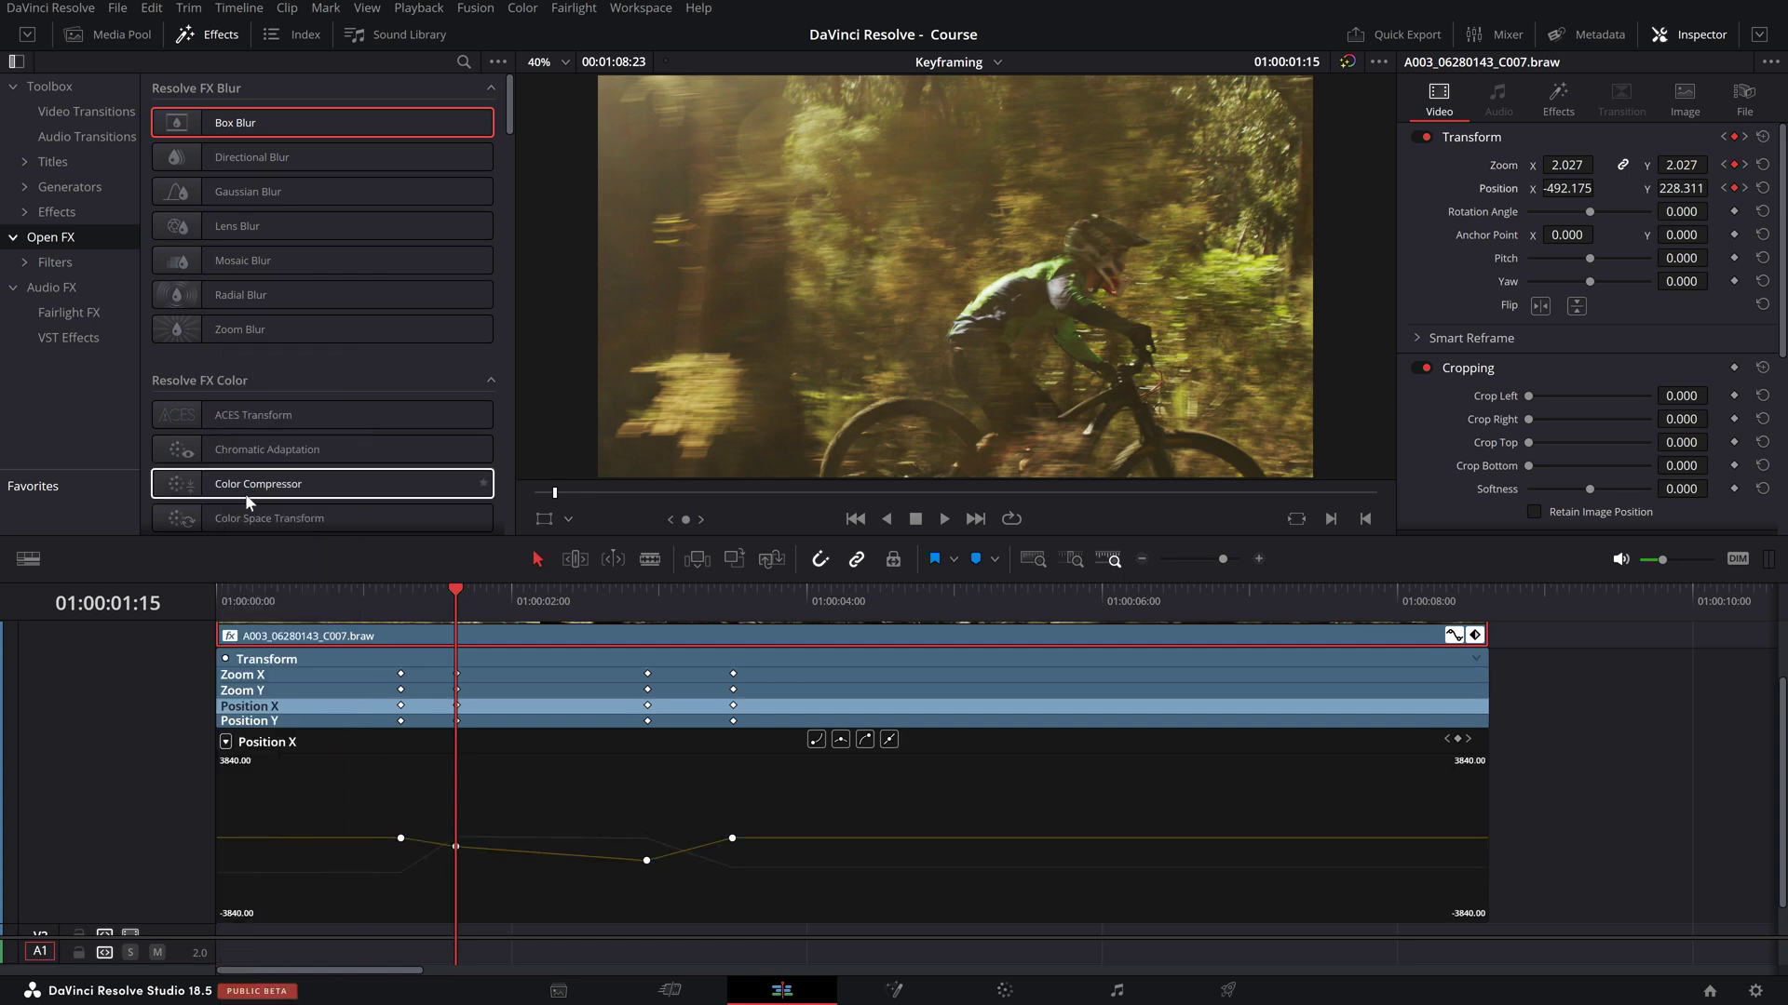
pyautogui.click(225, 742)
pyautogui.click(235, 496)
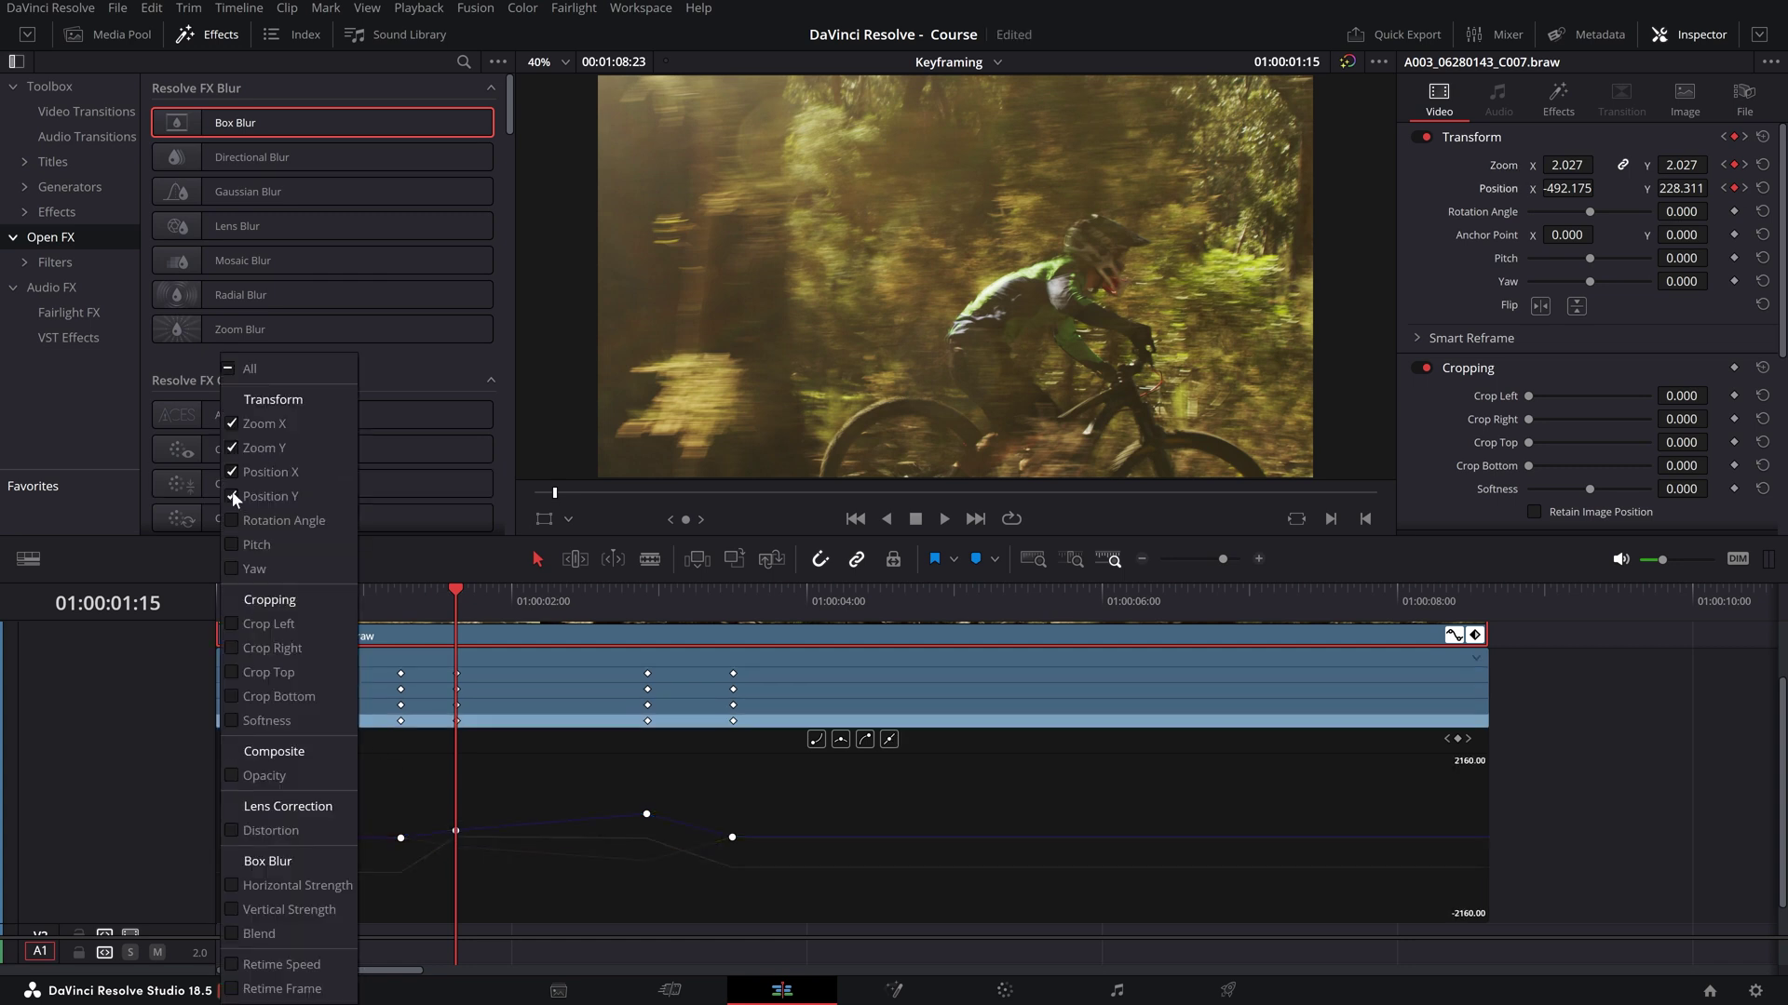
pyautogui.click(511, 851)
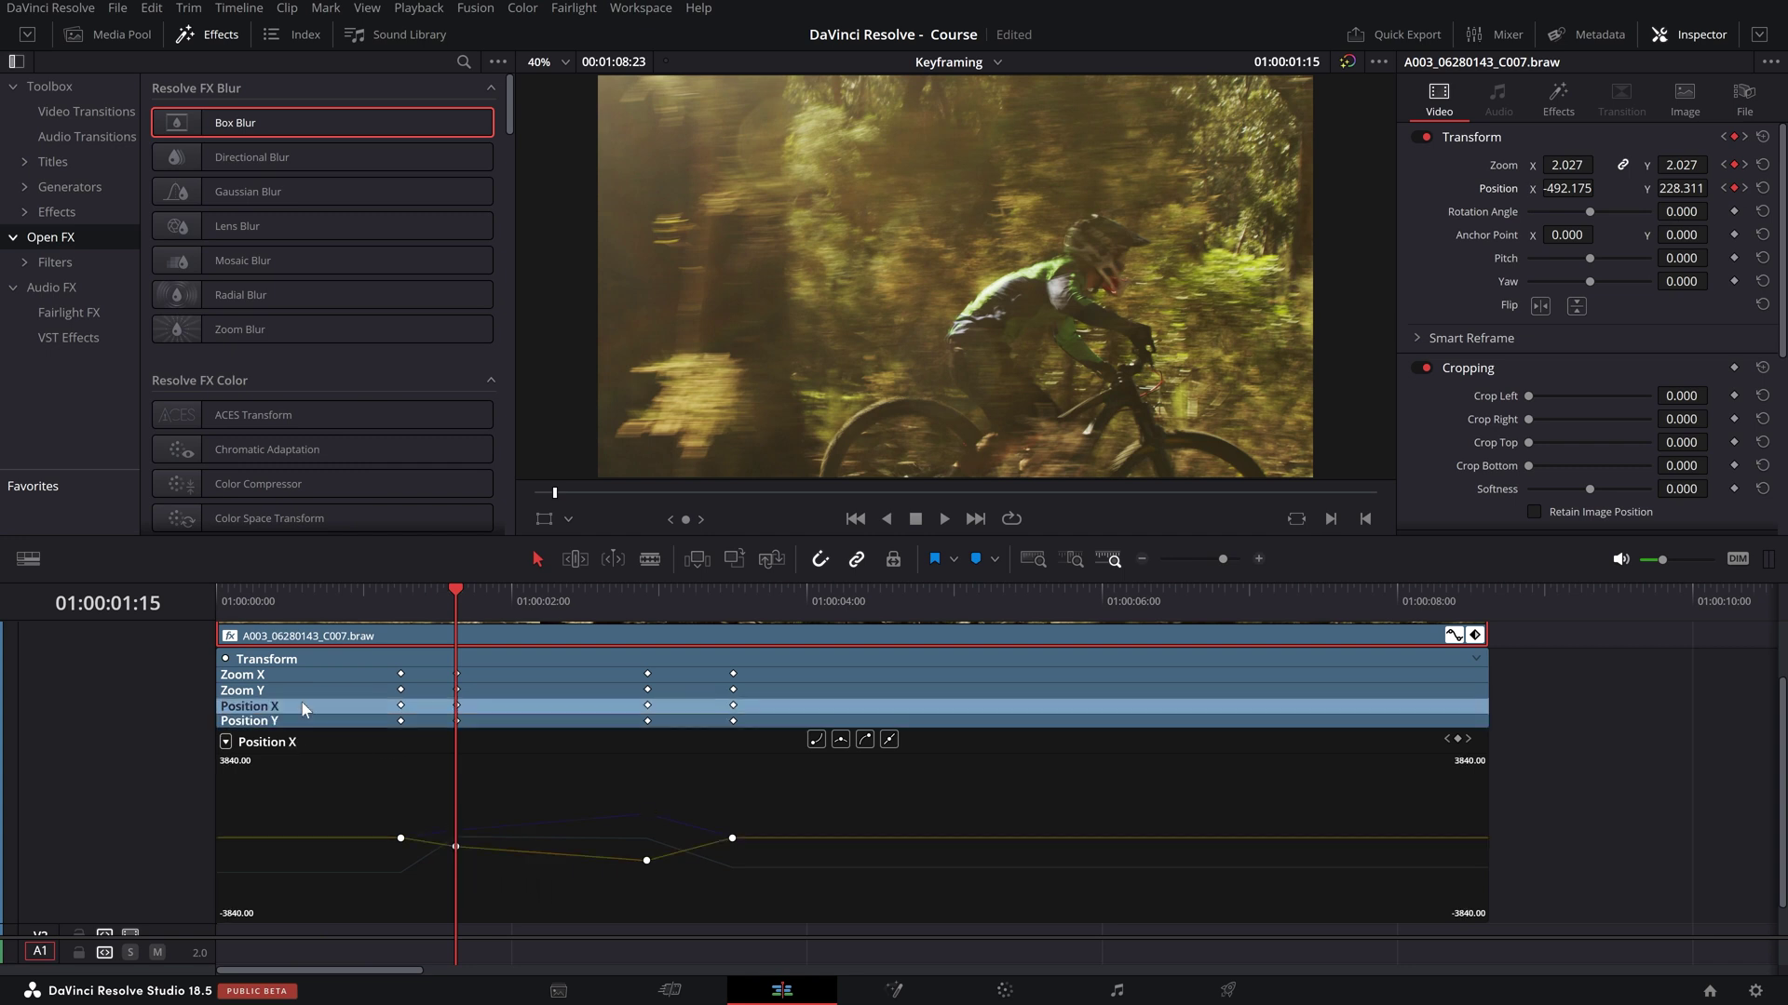
# - Lower the Position X curve's second keyframe to about -972.8 at 01:00:01:15 and compare it by undoing and redoing
pyautogui.moveTo(457, 848)
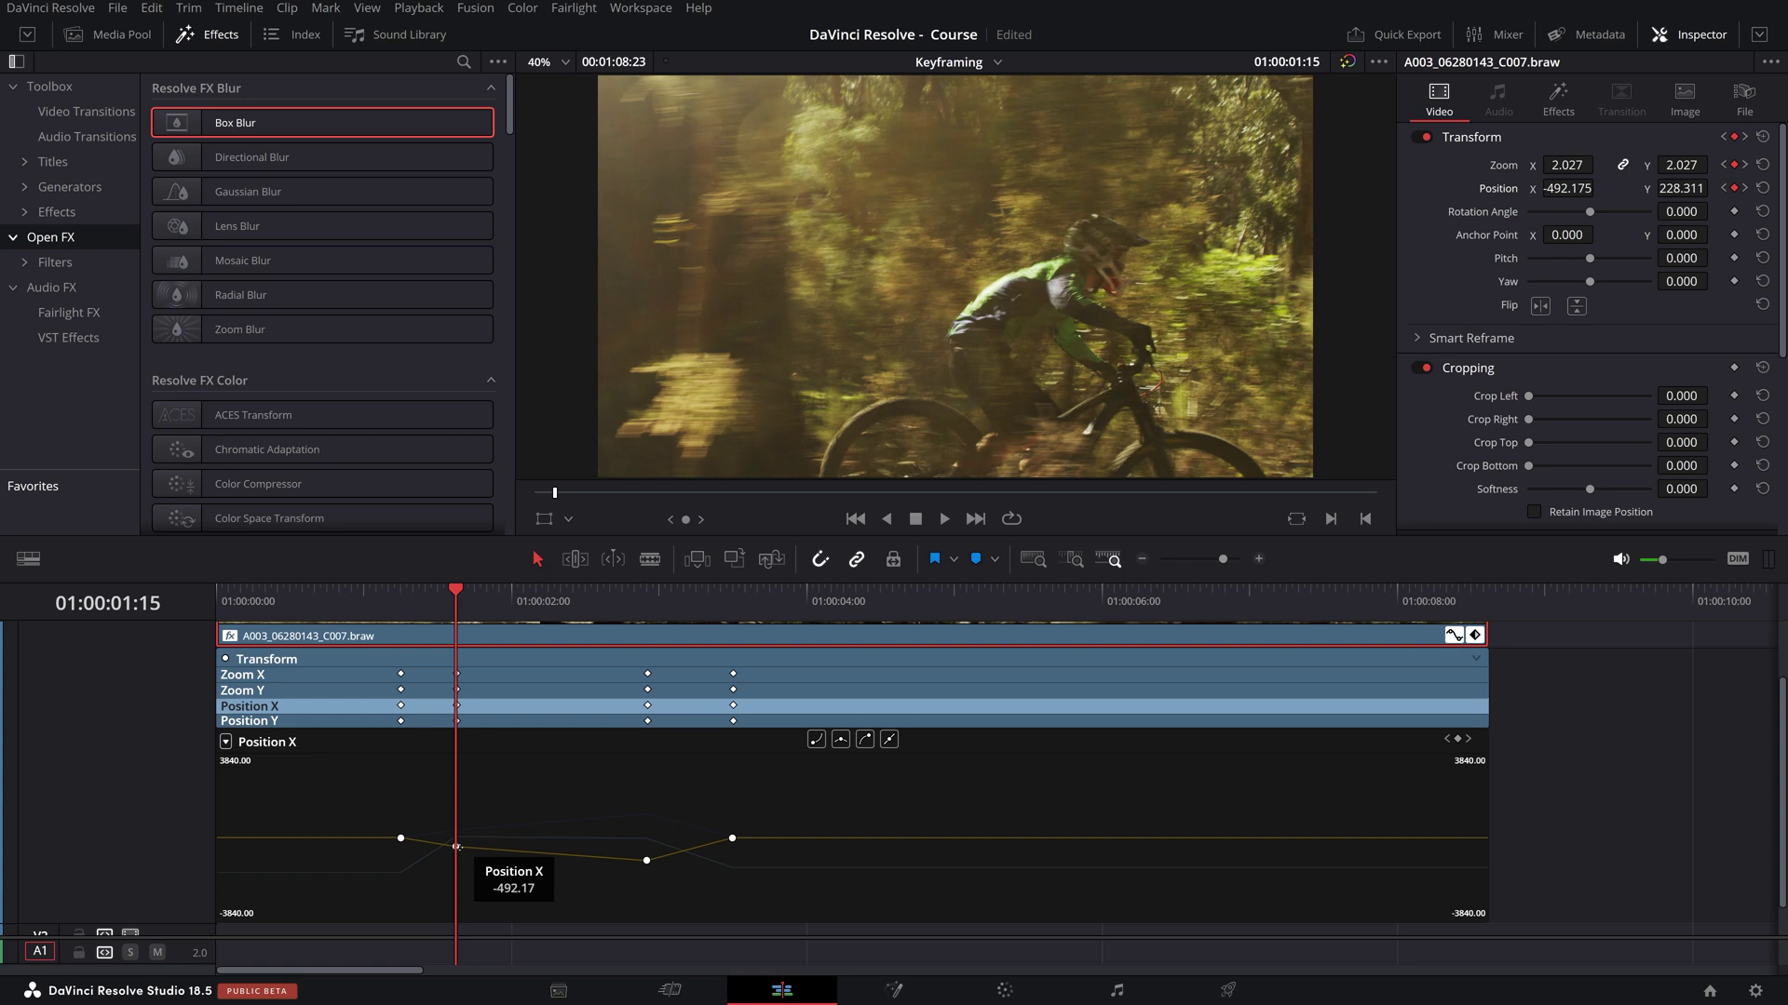
pyautogui.moveTo(457, 848); pyautogui.dragTo(428, 848)
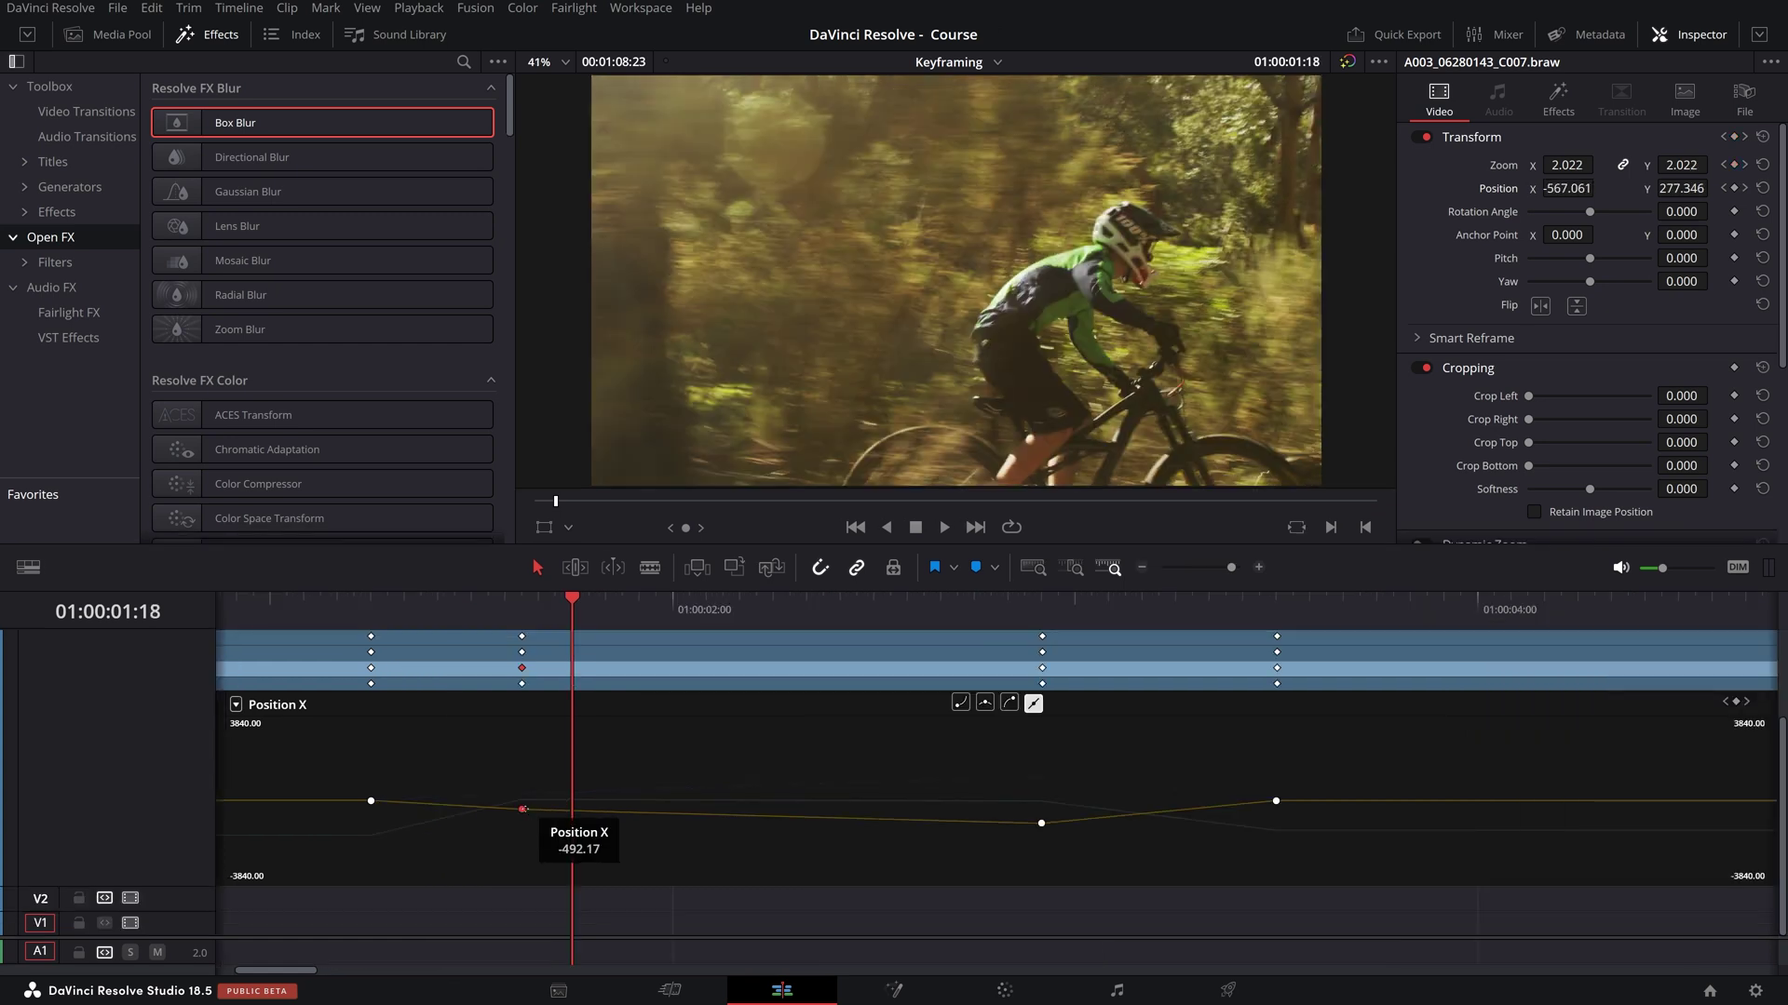
pyautogui.moveTo(522, 809)
pyautogui.mouseDown()
pyautogui.moveTo(515, 833)
pyautogui.moveTo(516, 802)
pyautogui.moveTo(516, 825)
pyautogui.moveTo(547, 818)
pyautogui.mouseUp()
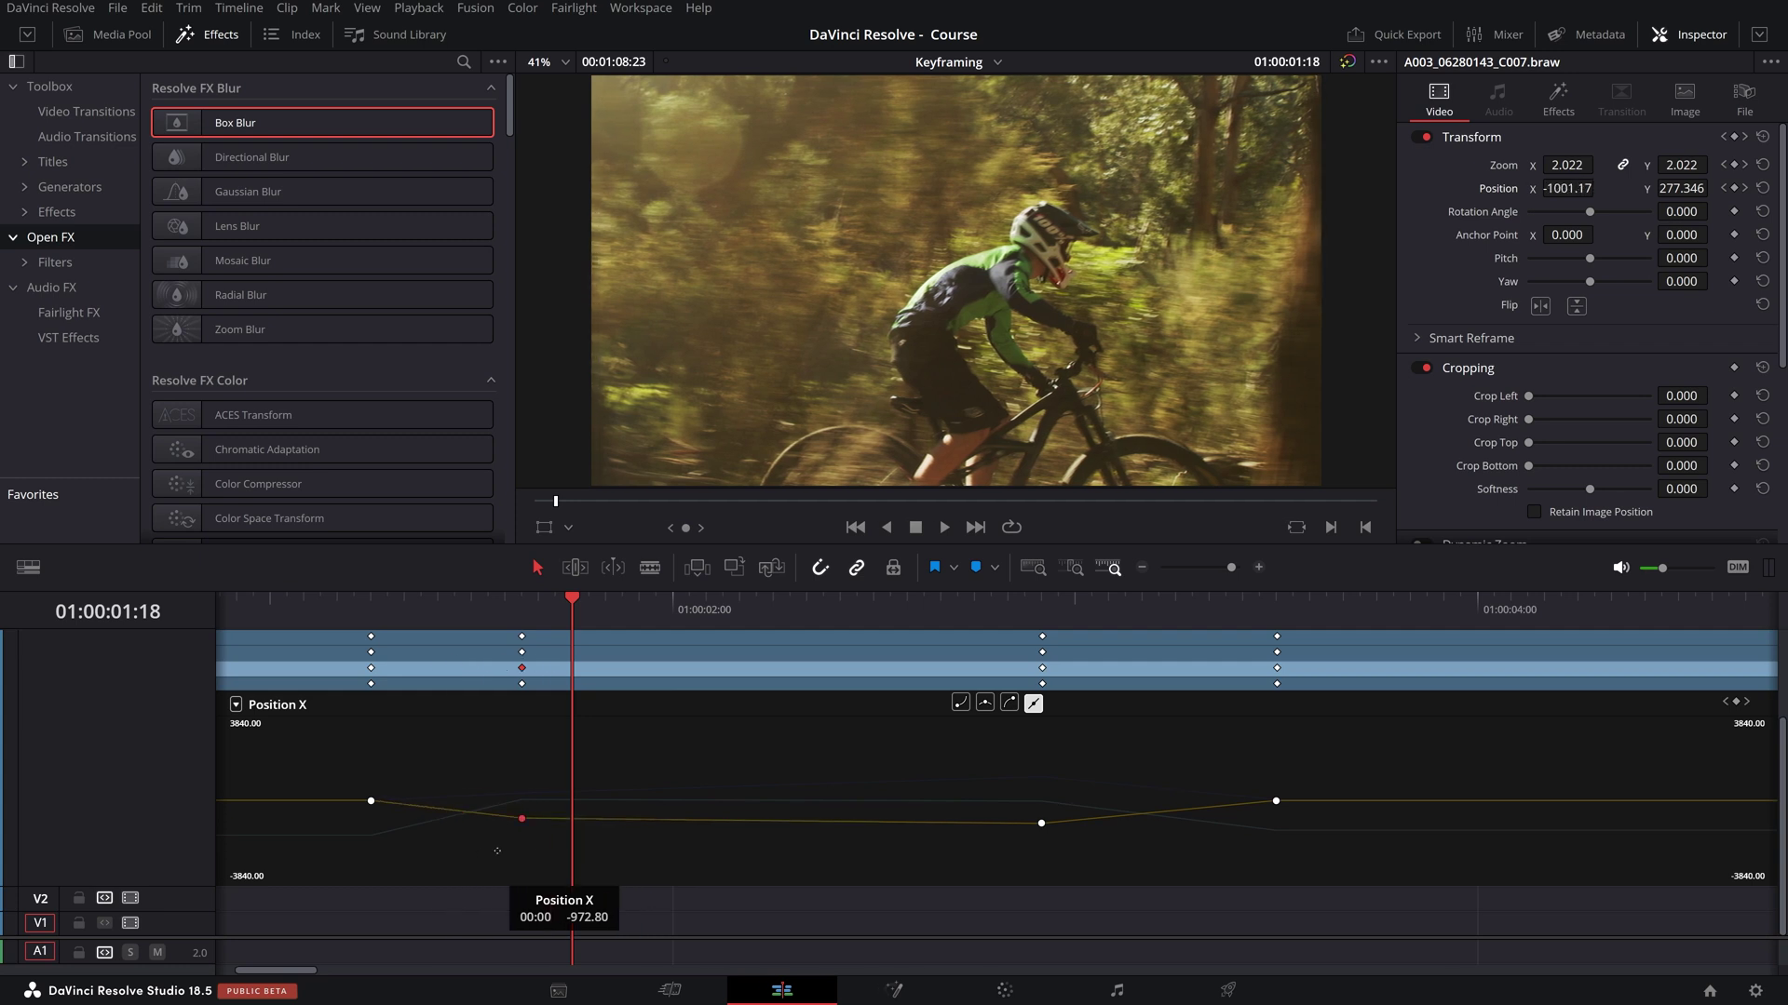
pyautogui.moveTo(536, 848); pyautogui.dragTo(522, 833)
pyautogui.moveTo(532, 601); pyautogui.dragTo(529, 644)
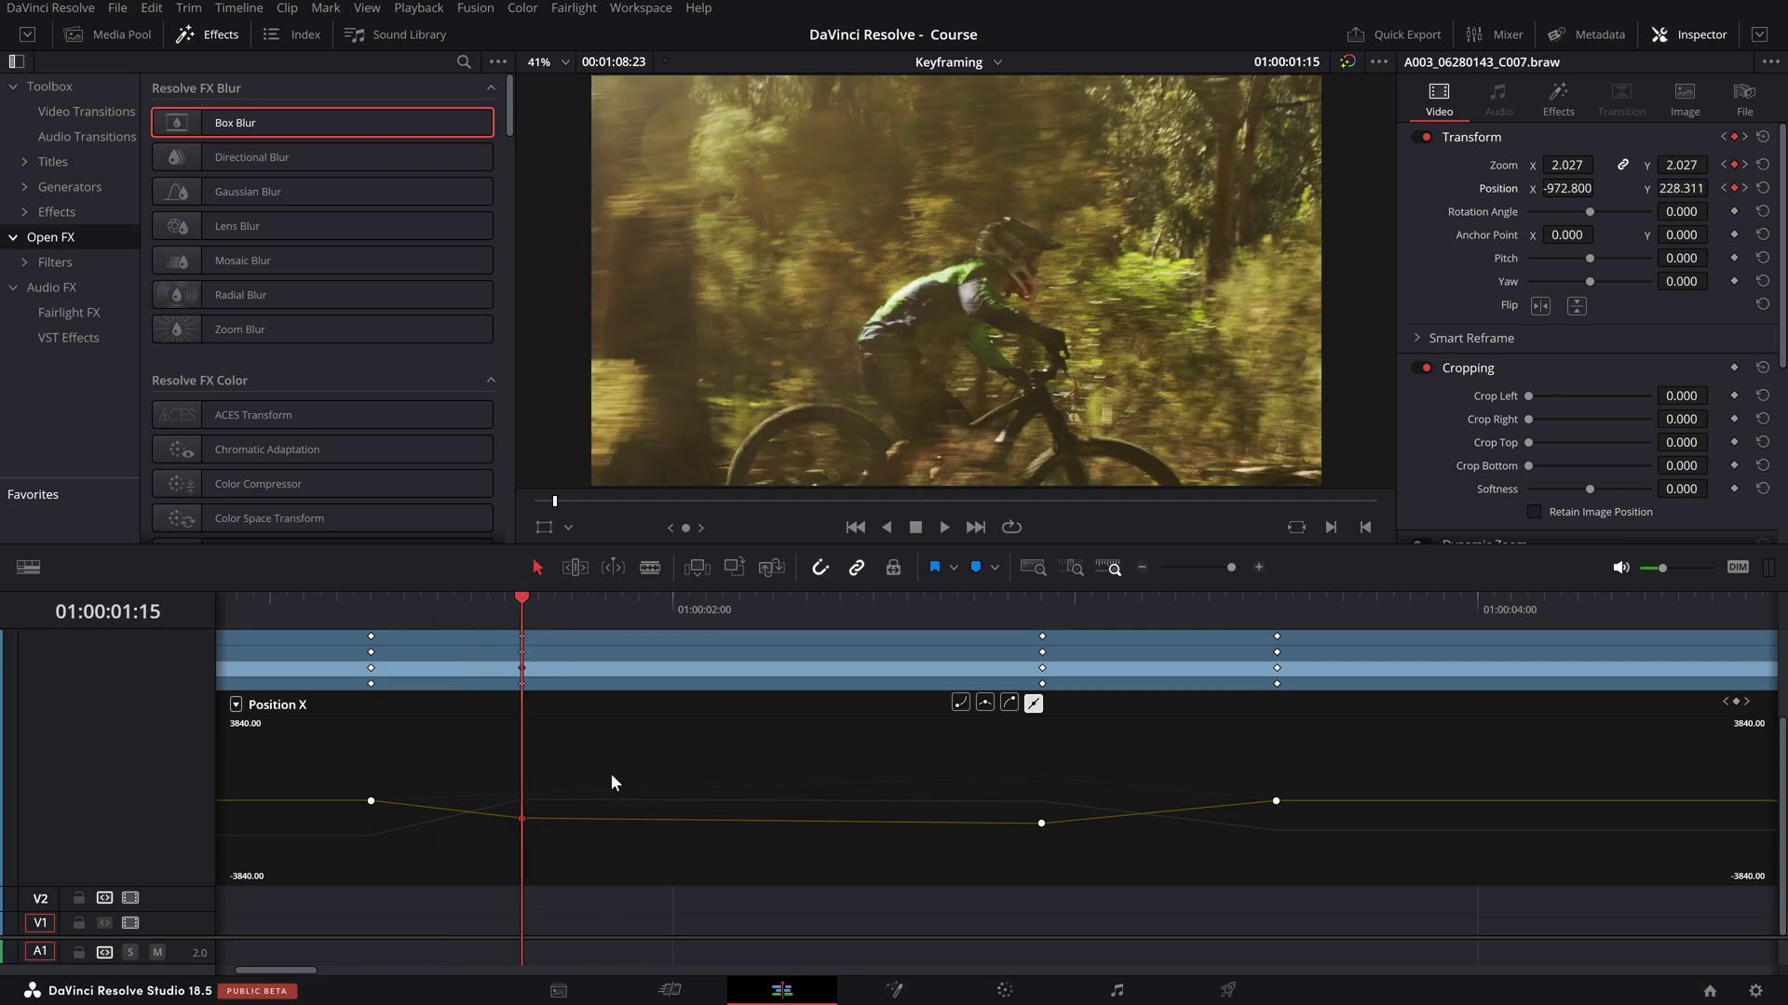
pyautogui.moveTo(607, 806)
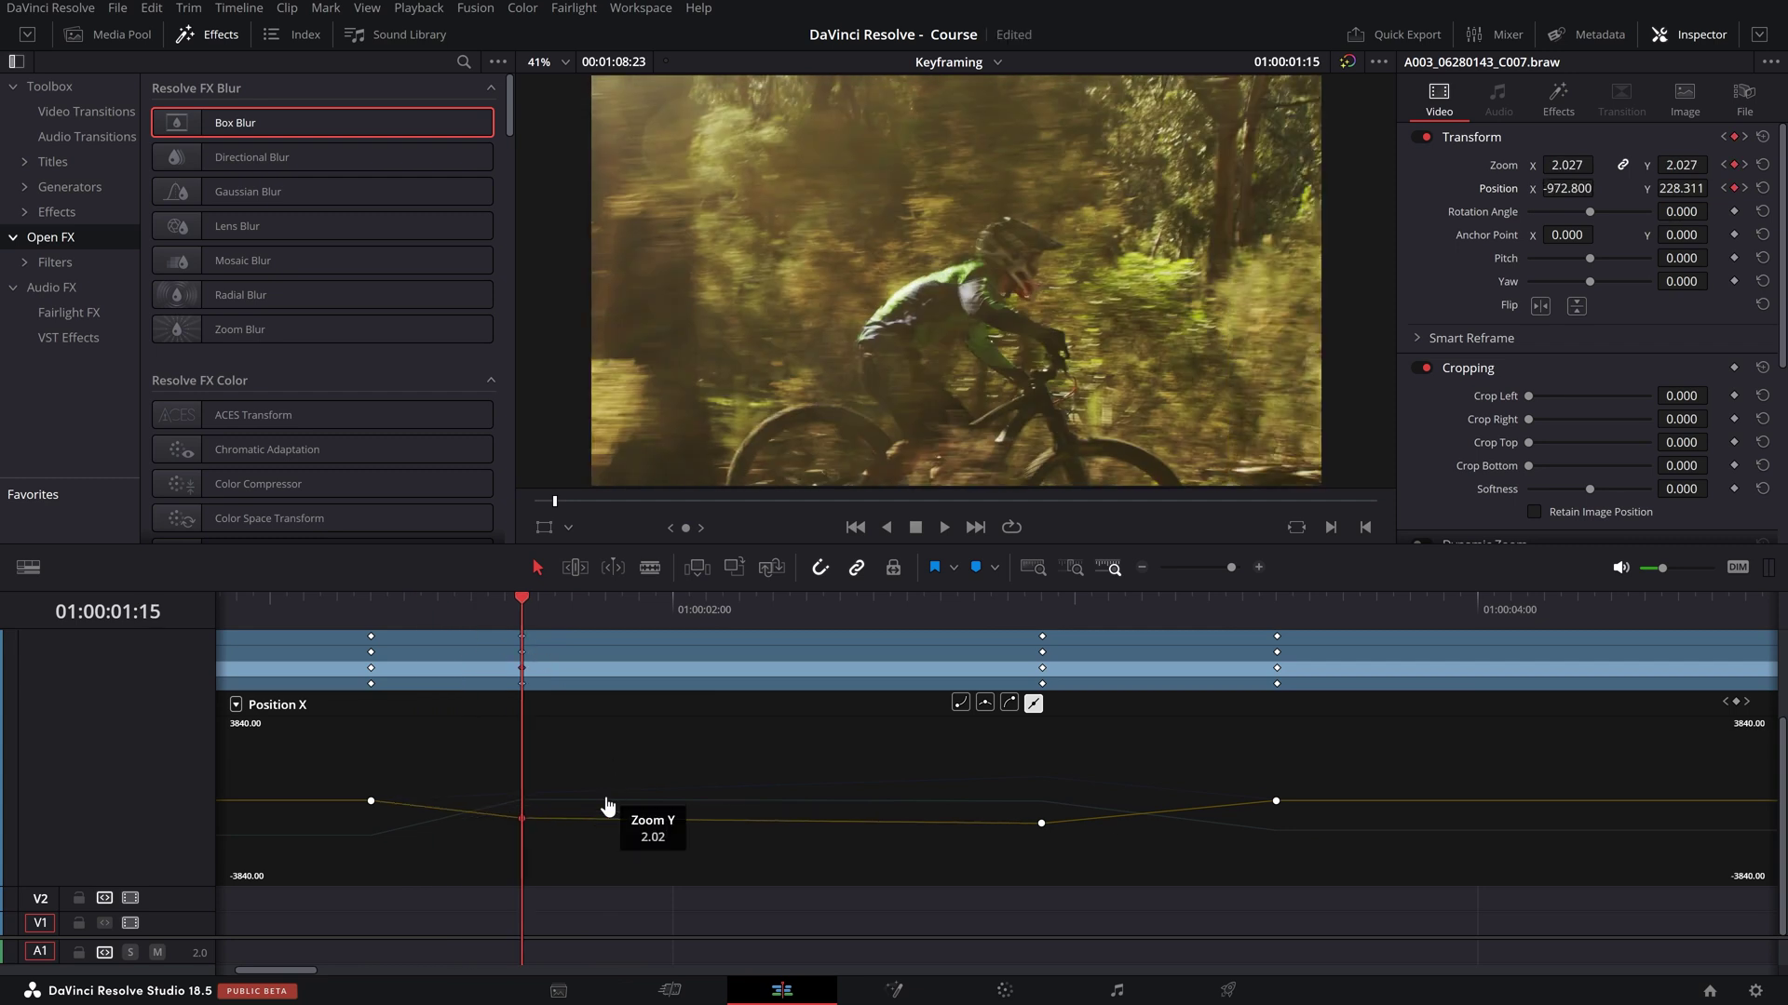
pyautogui.moveTo(521, 819); pyautogui.dragTo(523, 808)
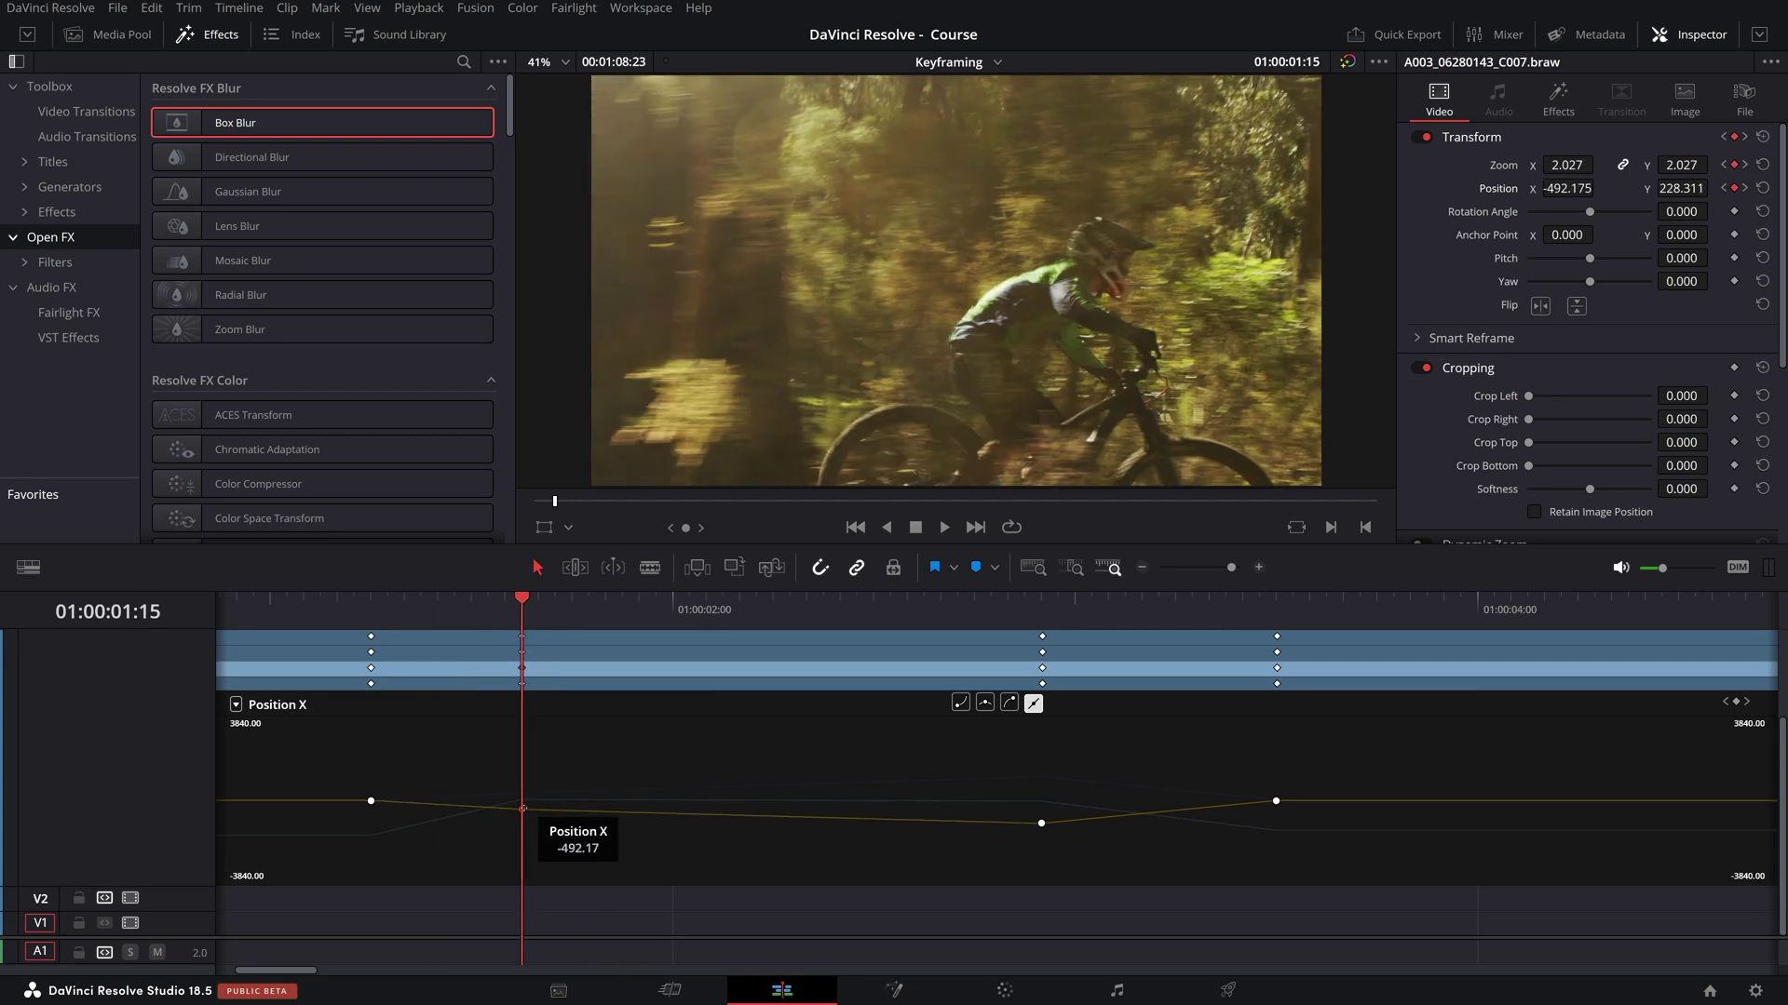
pyautogui.hotkey('ctrl', 'z')
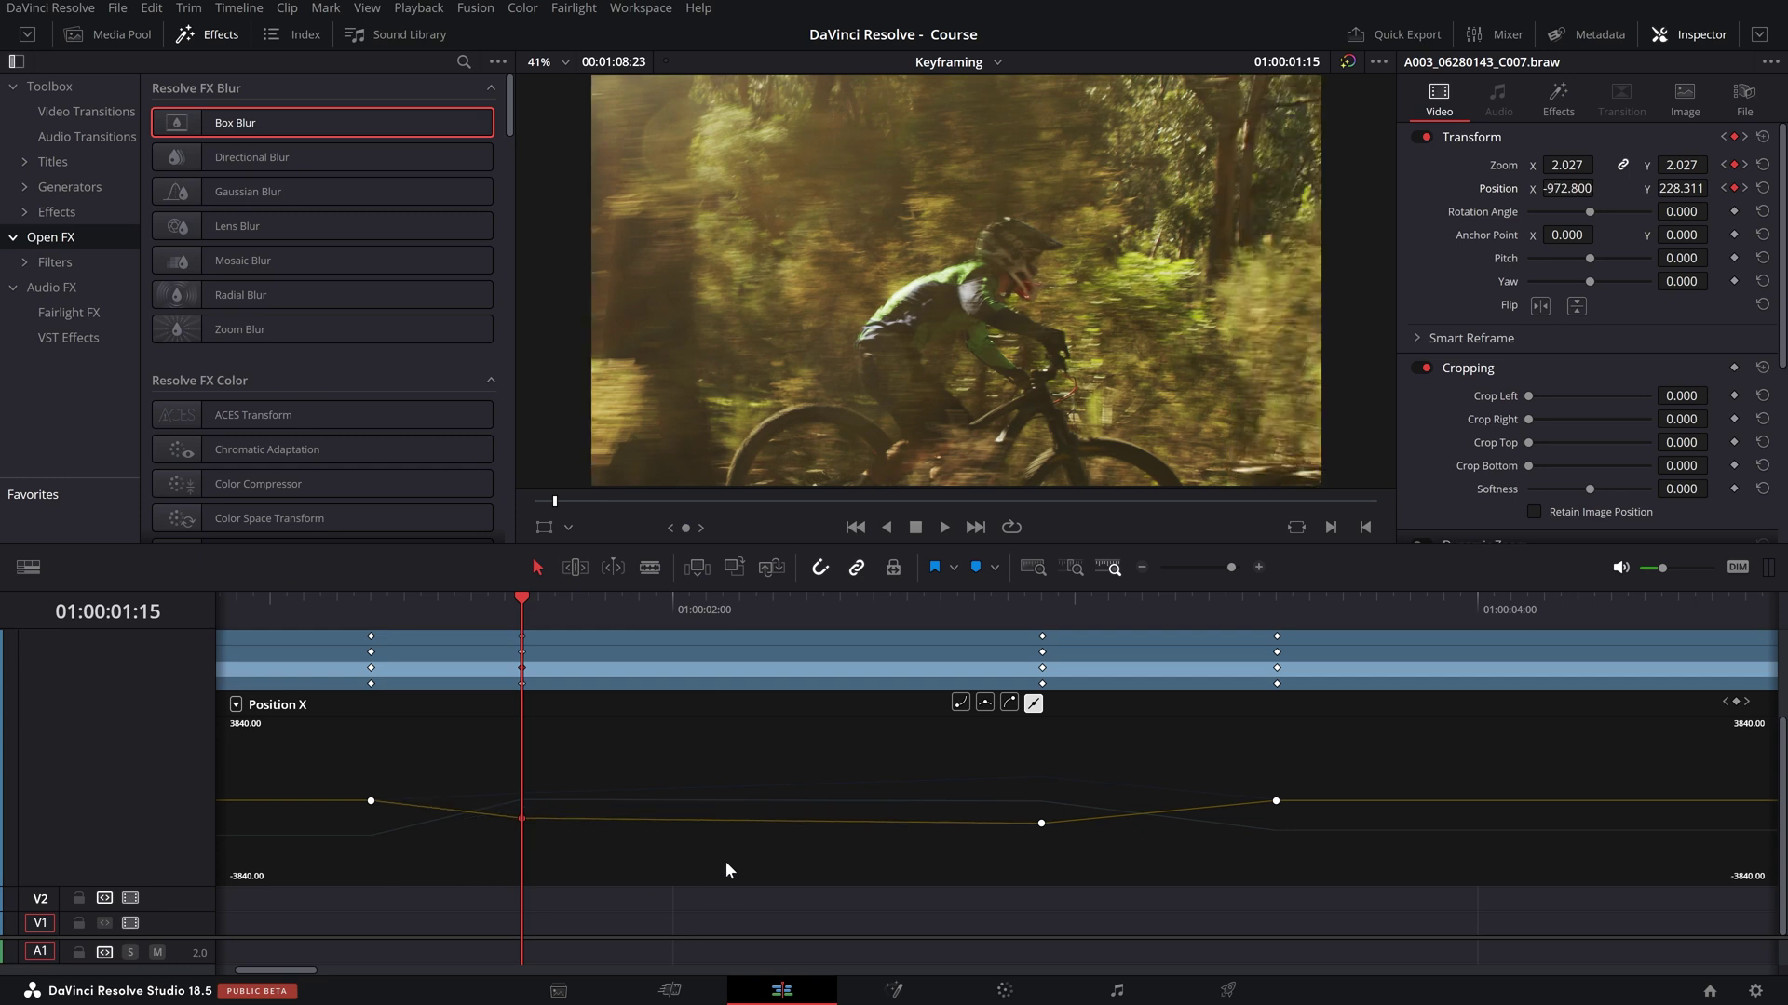
# - Switch to the Position Y curve and raise its second keyframe at 01:00:01:15 to about 950.4
pyautogui.scroll(-1, 577, 802)
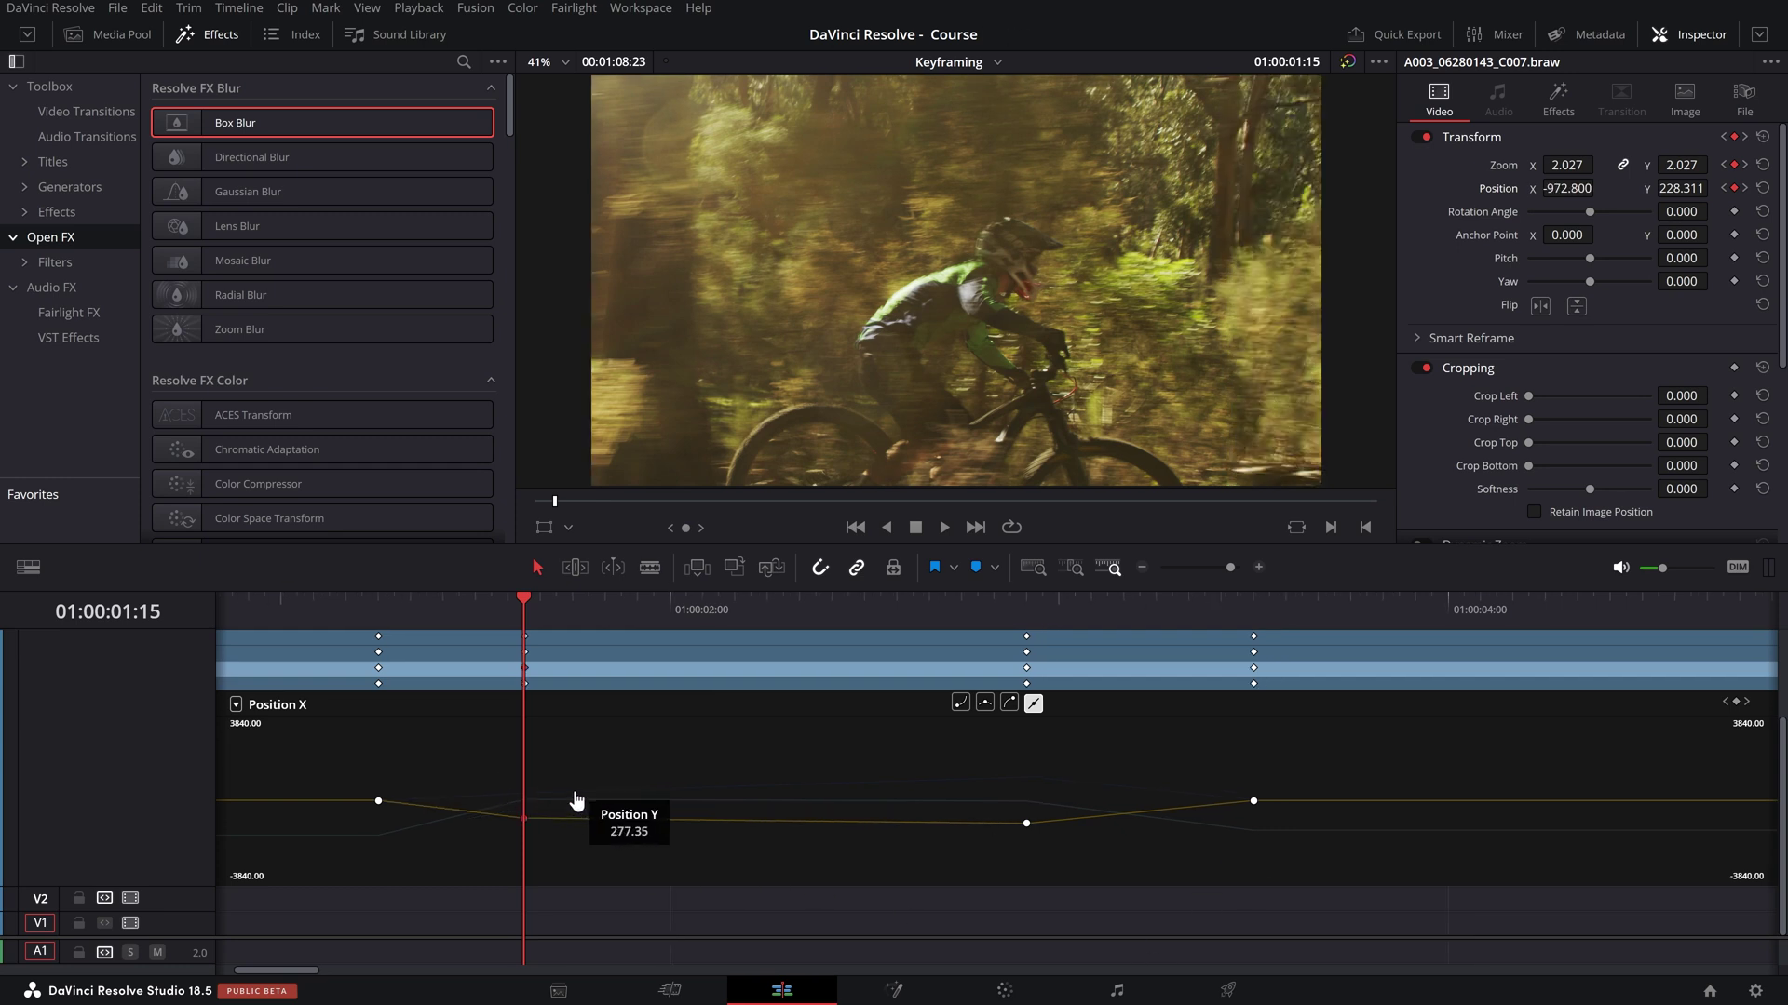
pyautogui.scroll(-1, 564, 806)
pyautogui.click(527, 802)
pyautogui.scroll(-1, 579, 808)
pyautogui.scroll(1, 384, 686)
pyautogui.moveTo(291, 971); pyautogui.dragTo(281, 971)
pyautogui.click(290, 711)
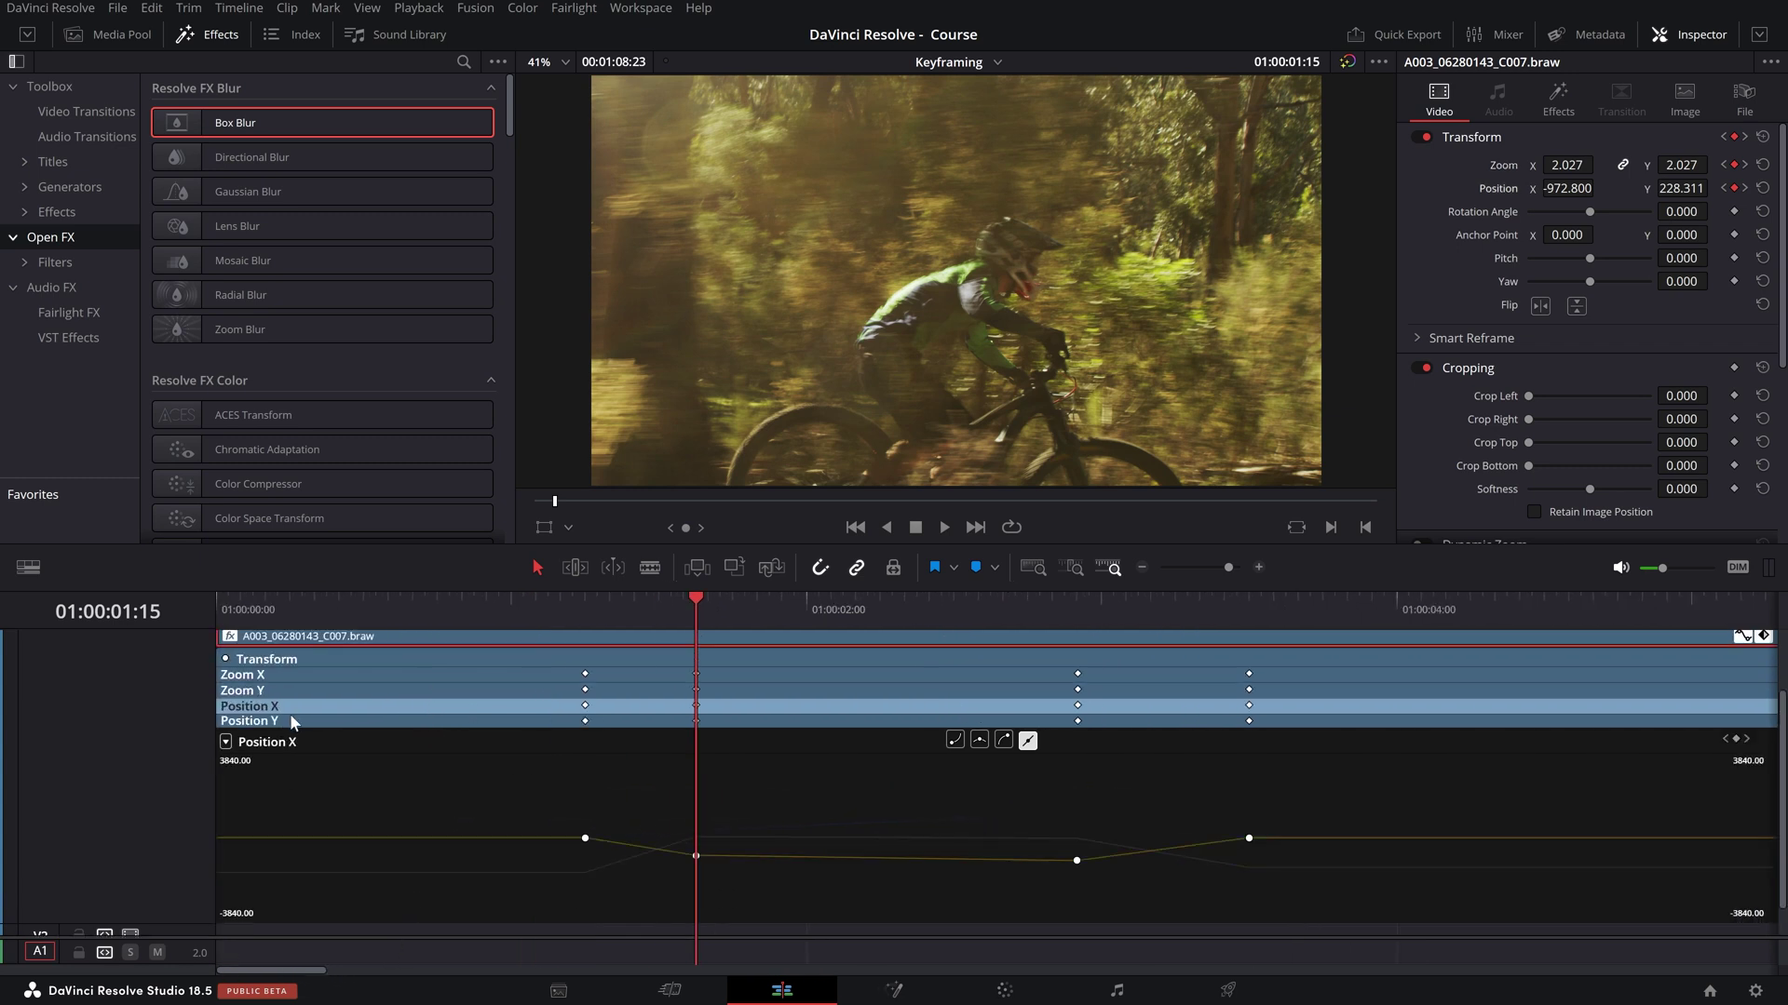
pyautogui.click(290, 719)
pyautogui.scroll(-1, 716, 848)
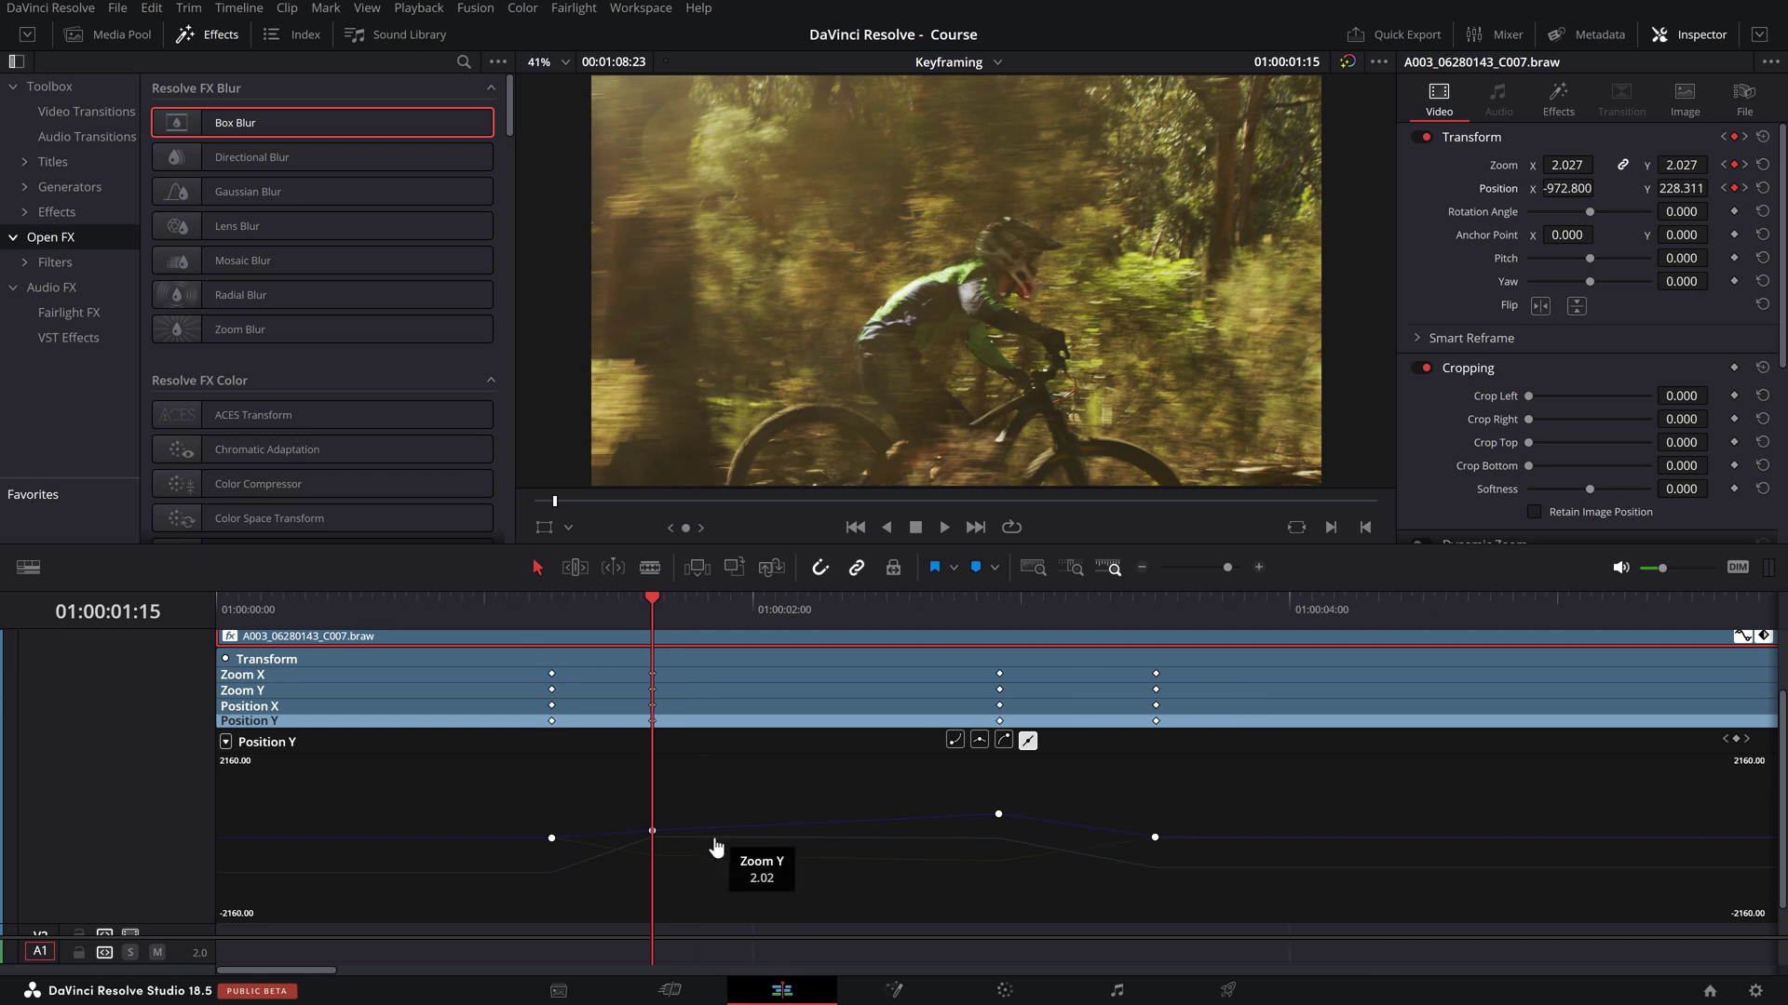
pyautogui.scroll(3, 715, 848)
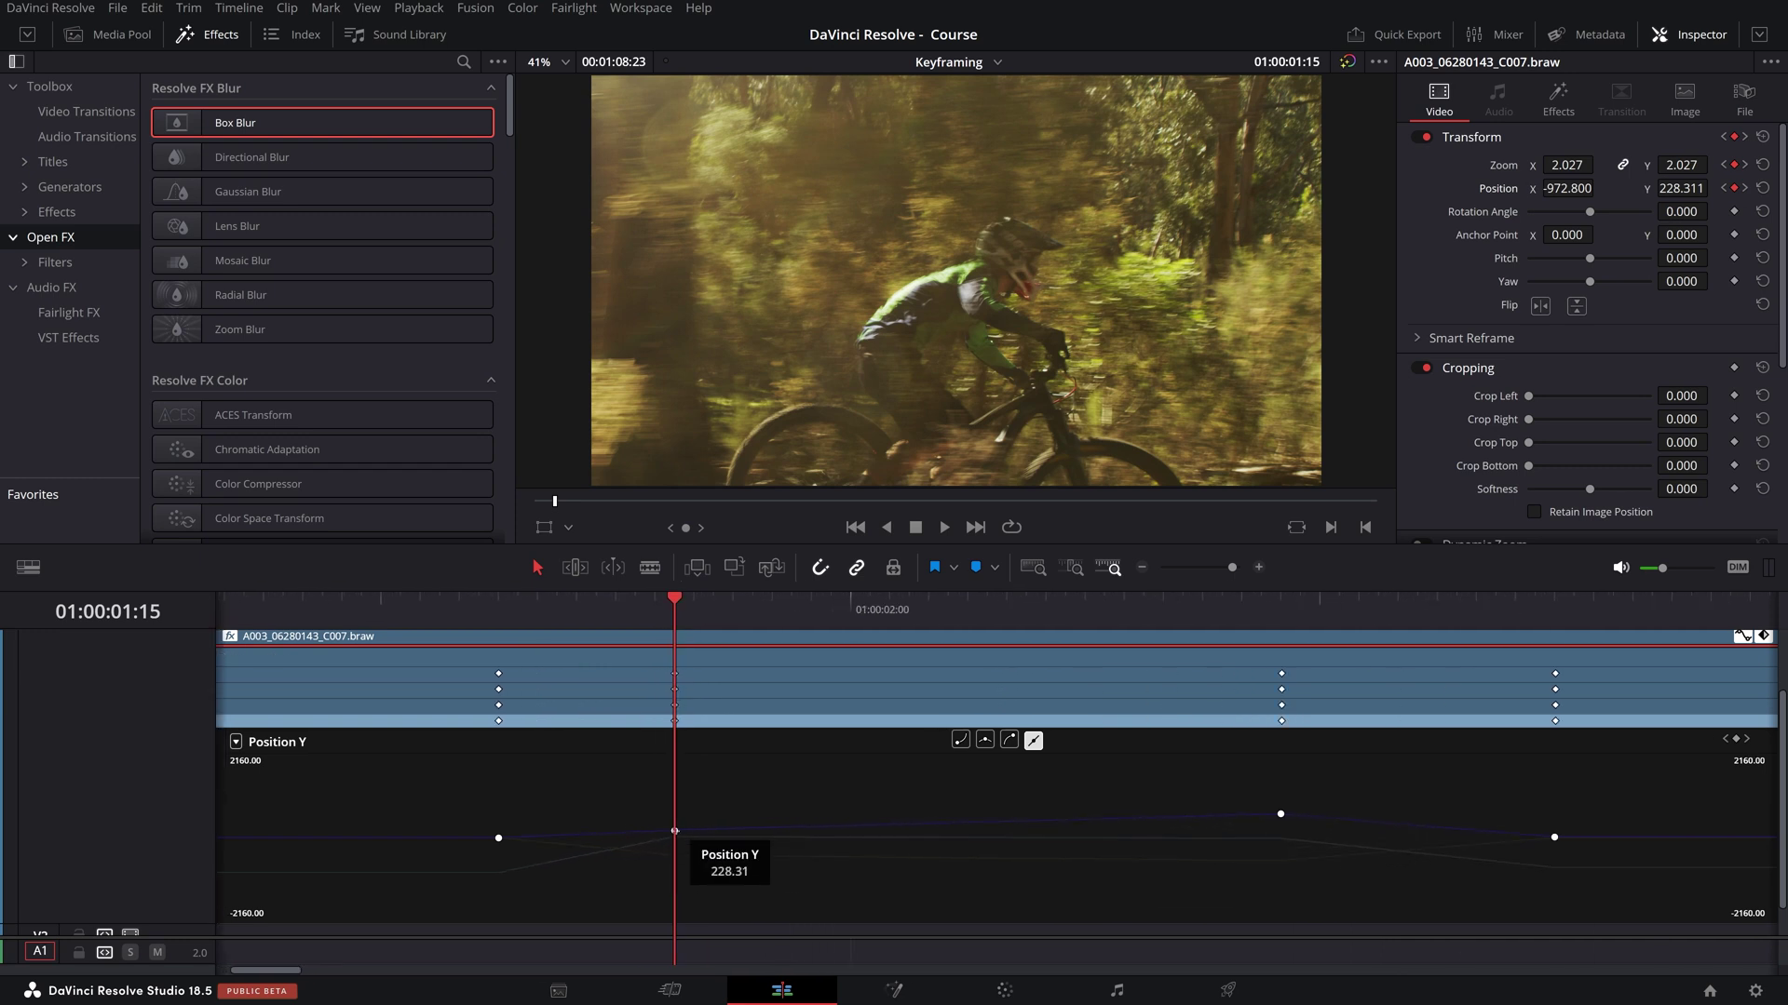
pyautogui.click(674, 830)
pyautogui.moveTo(674, 831); pyautogui.dragTo(670, 807)
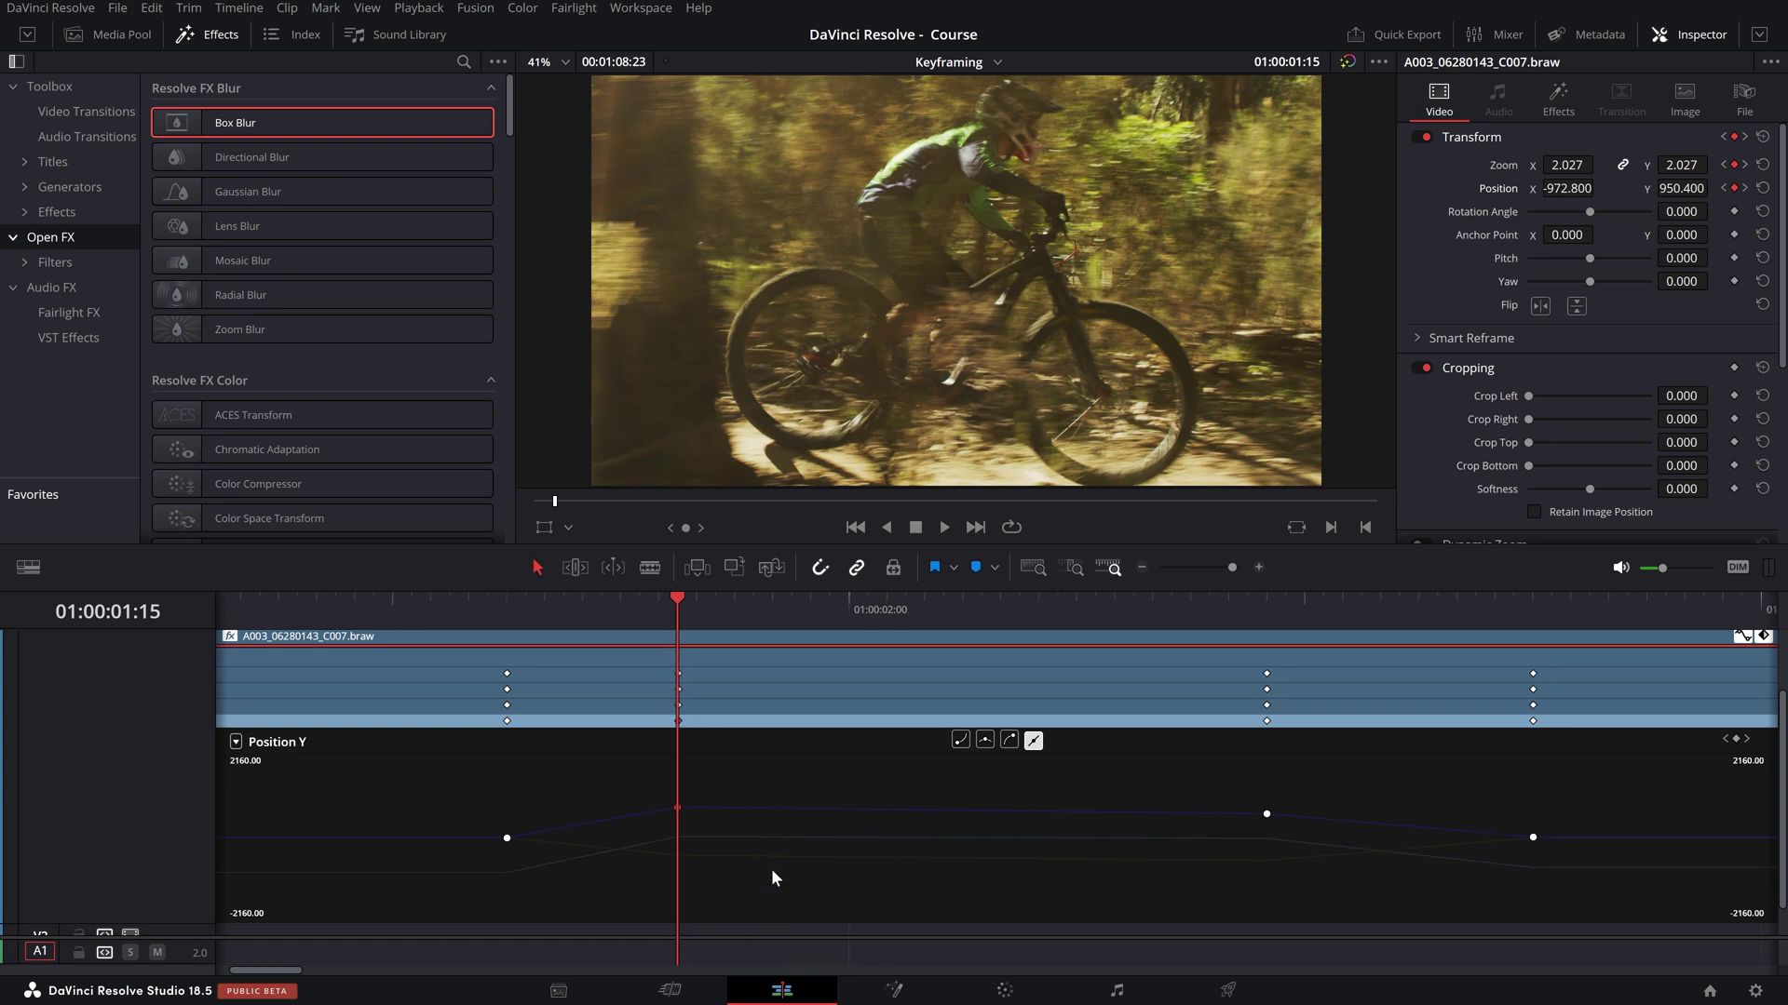
# - Switch to the Zoom X curve and lower its second keyframe at 01:00:01:15 slightly to about 1.95
pyautogui.scroll(-2, 772, 868)
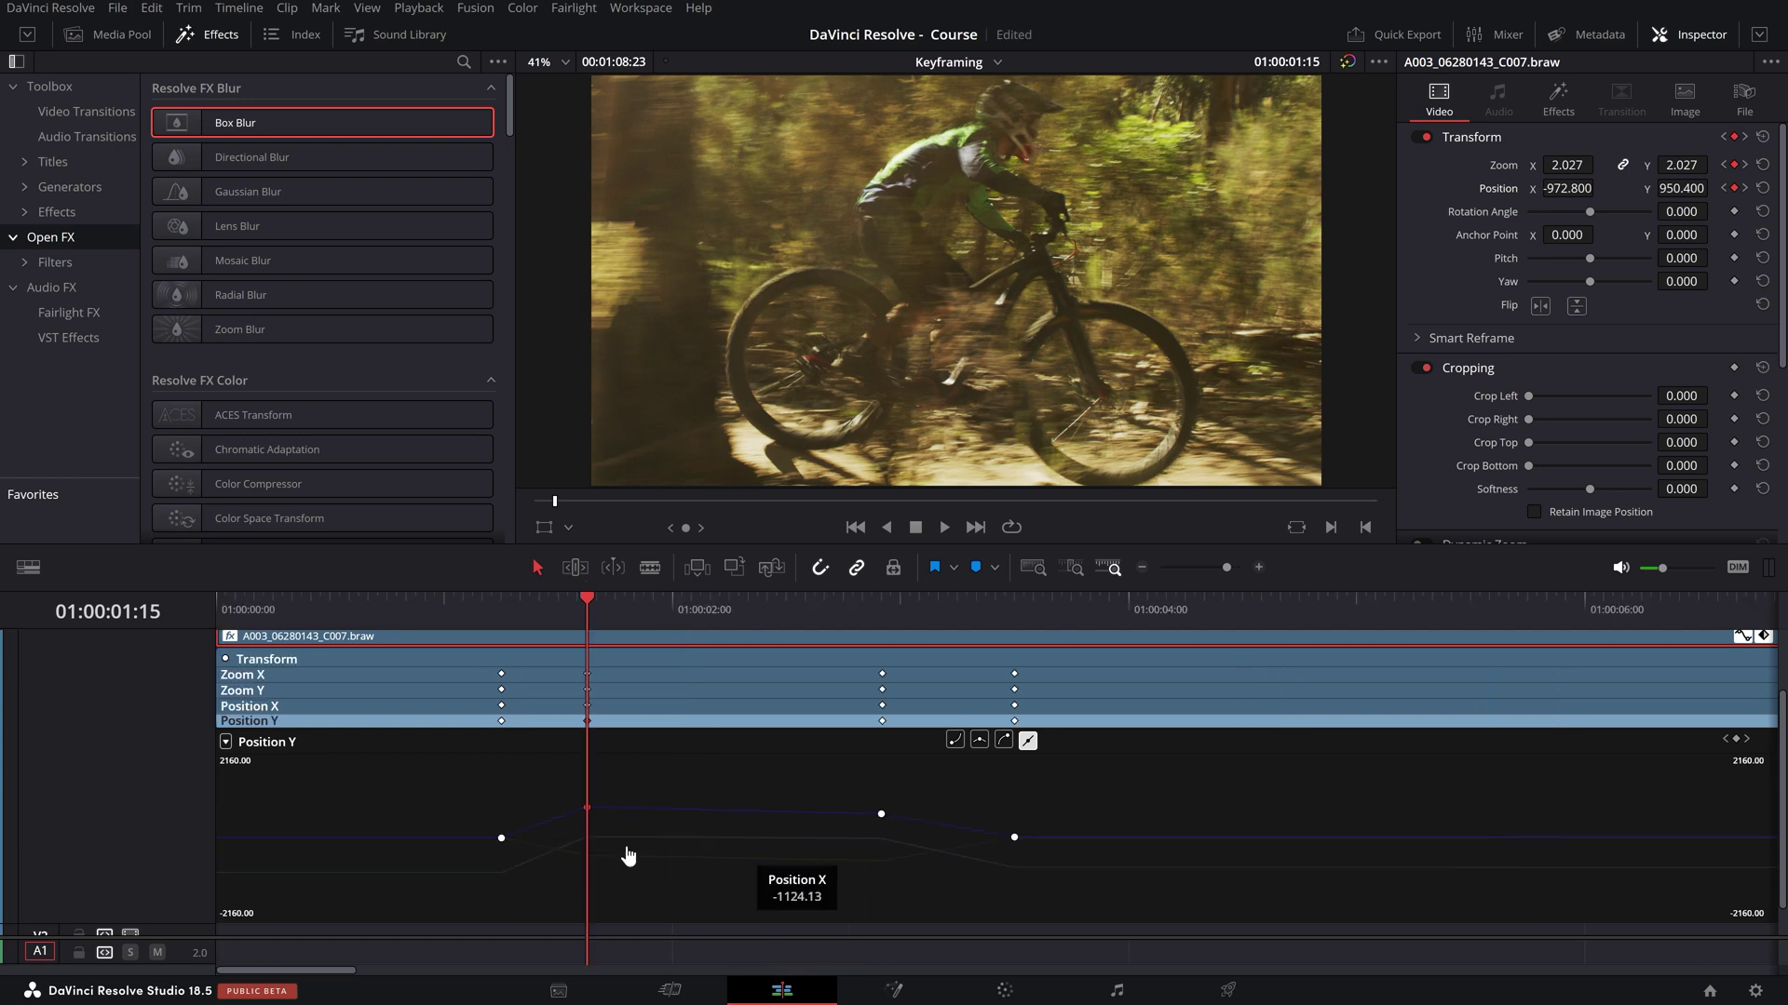
pyautogui.click(289, 677)
pyautogui.scroll(2, 458, 764)
pyautogui.moveTo(671, 835)
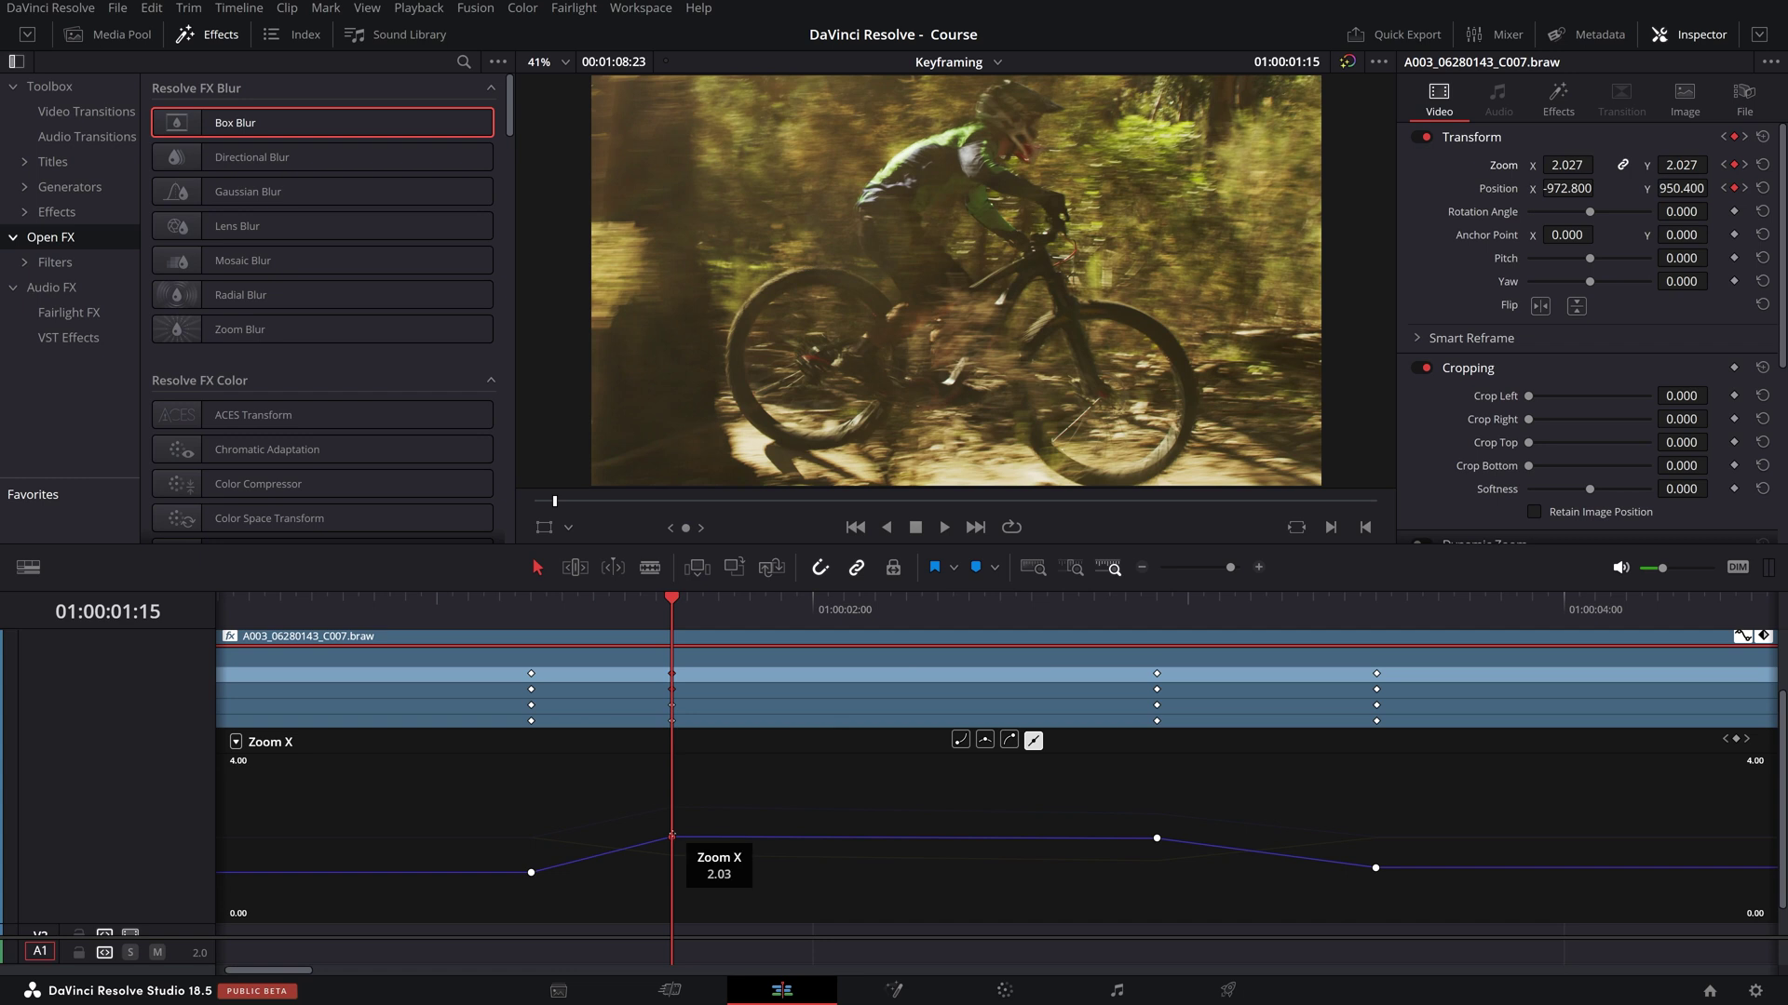
pyautogui.moveTo(671, 838); pyautogui.dragTo(671, 840)
pyautogui.scroll(-5, 848, 827)
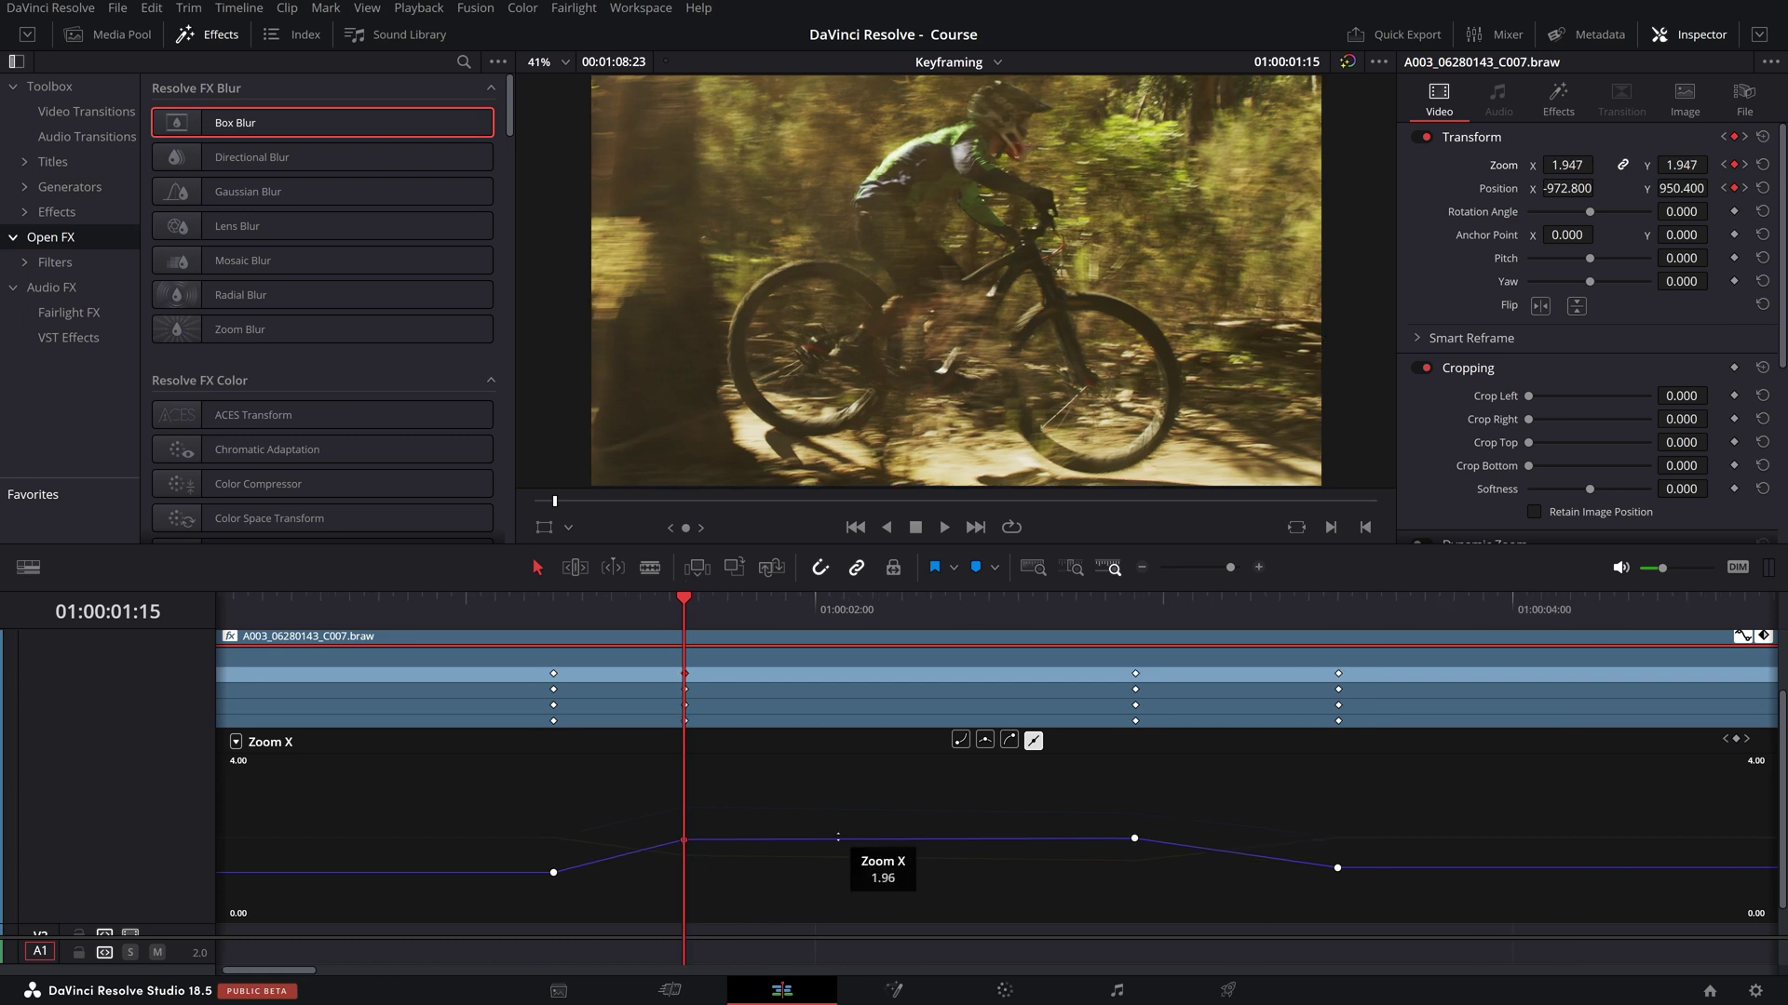
# - Play the clip through the first two keyframes, return to 01:00:01:06 and clear the keyframe selection
pyautogui.scroll(-3, 850, 823)
pyautogui.scroll(3, 257, 731)
pyautogui.moveTo(314, 970); pyautogui.dragTo(250, 970)
pyautogui.moveTo(619, 605); pyautogui.dragTo(518, 603)
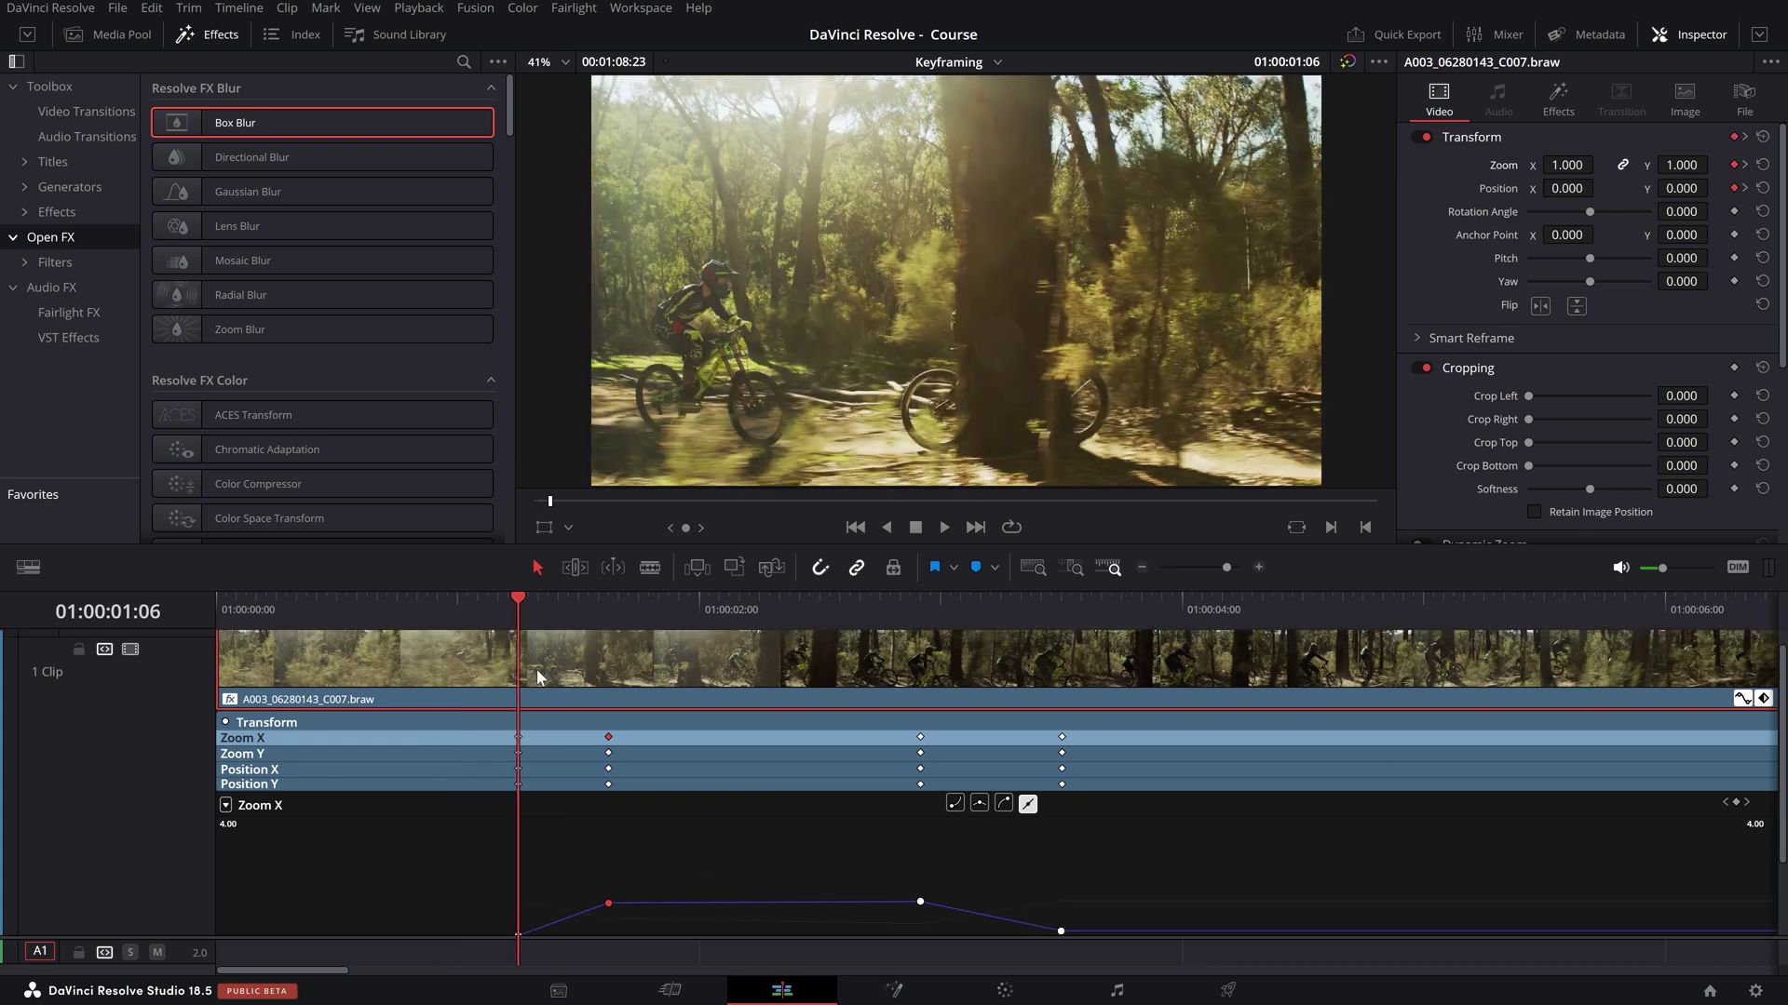
pyautogui.click(478, 600)
pyautogui.press('space')
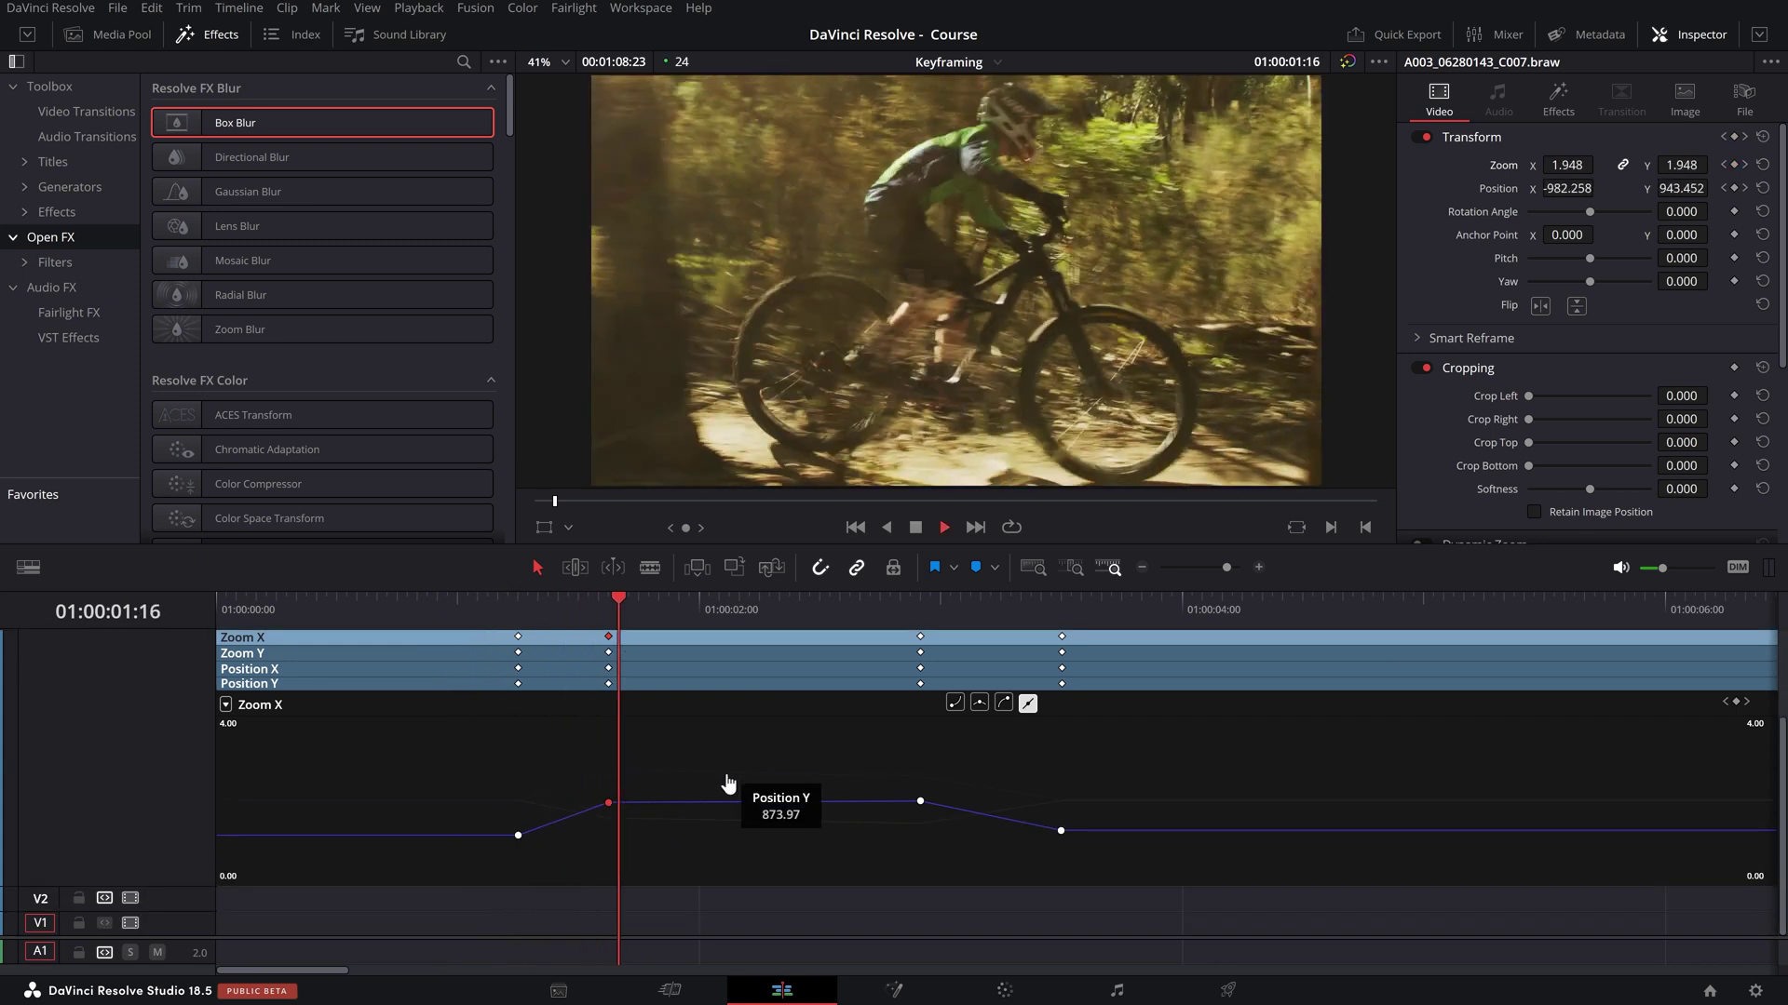
pyautogui.click(618, 603)
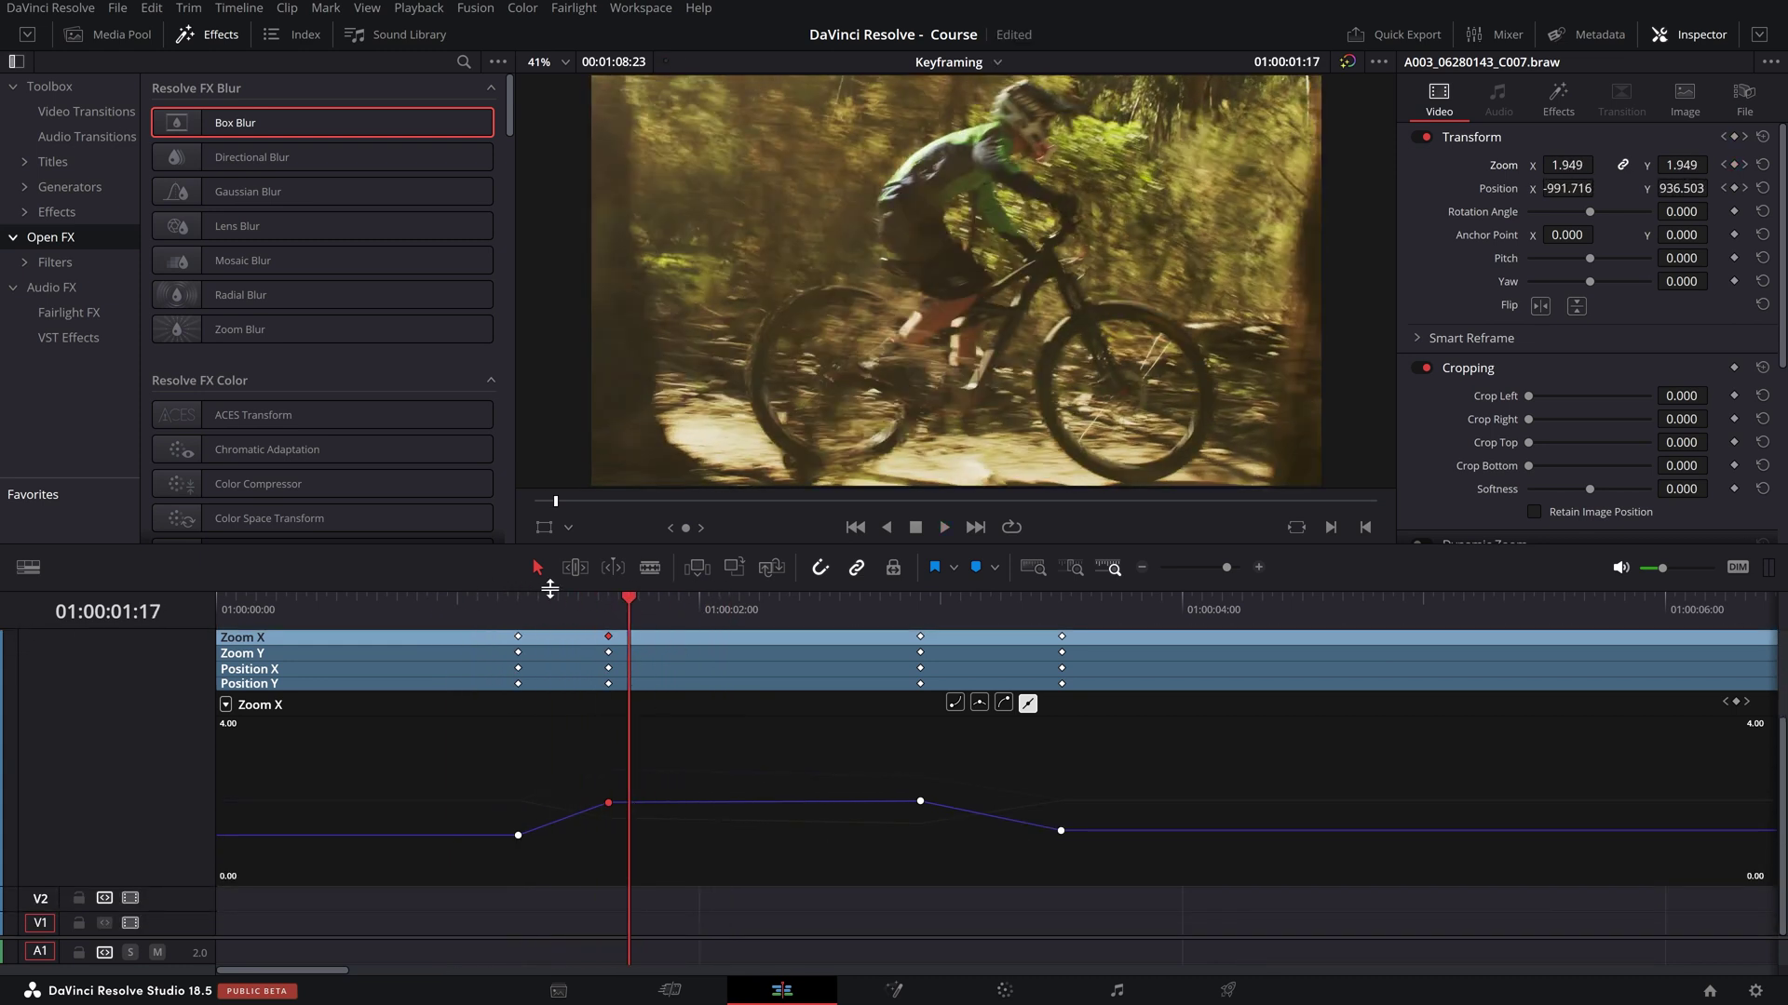
pyautogui.click(518, 602)
pyautogui.moveTo(592, 810)
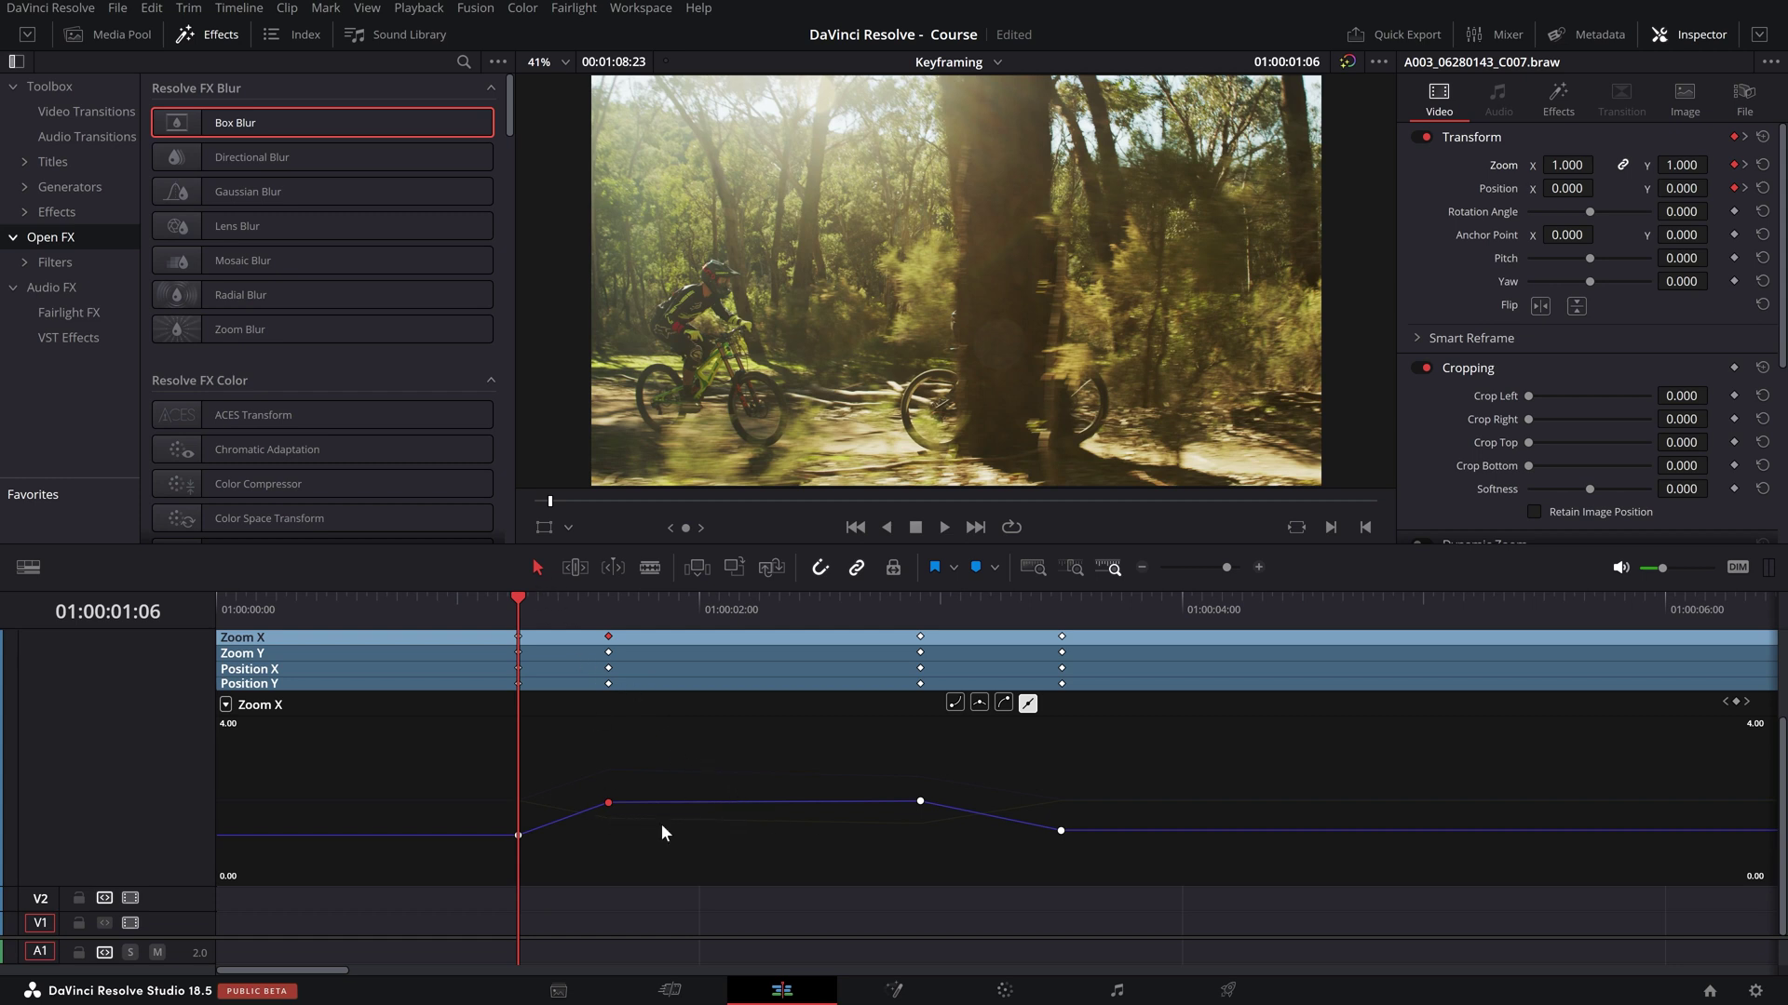
pyautogui.click(544, 527)
pyautogui.click(801, 884)
# - Replay the transition between the first two keyframes several times and park the playhead at 01:00:01:03
pyautogui.moveTo(517, 605); pyautogui.dragTo(468, 601)
pyautogui.moveTo(623, 602); pyautogui.dragTo(477, 602)
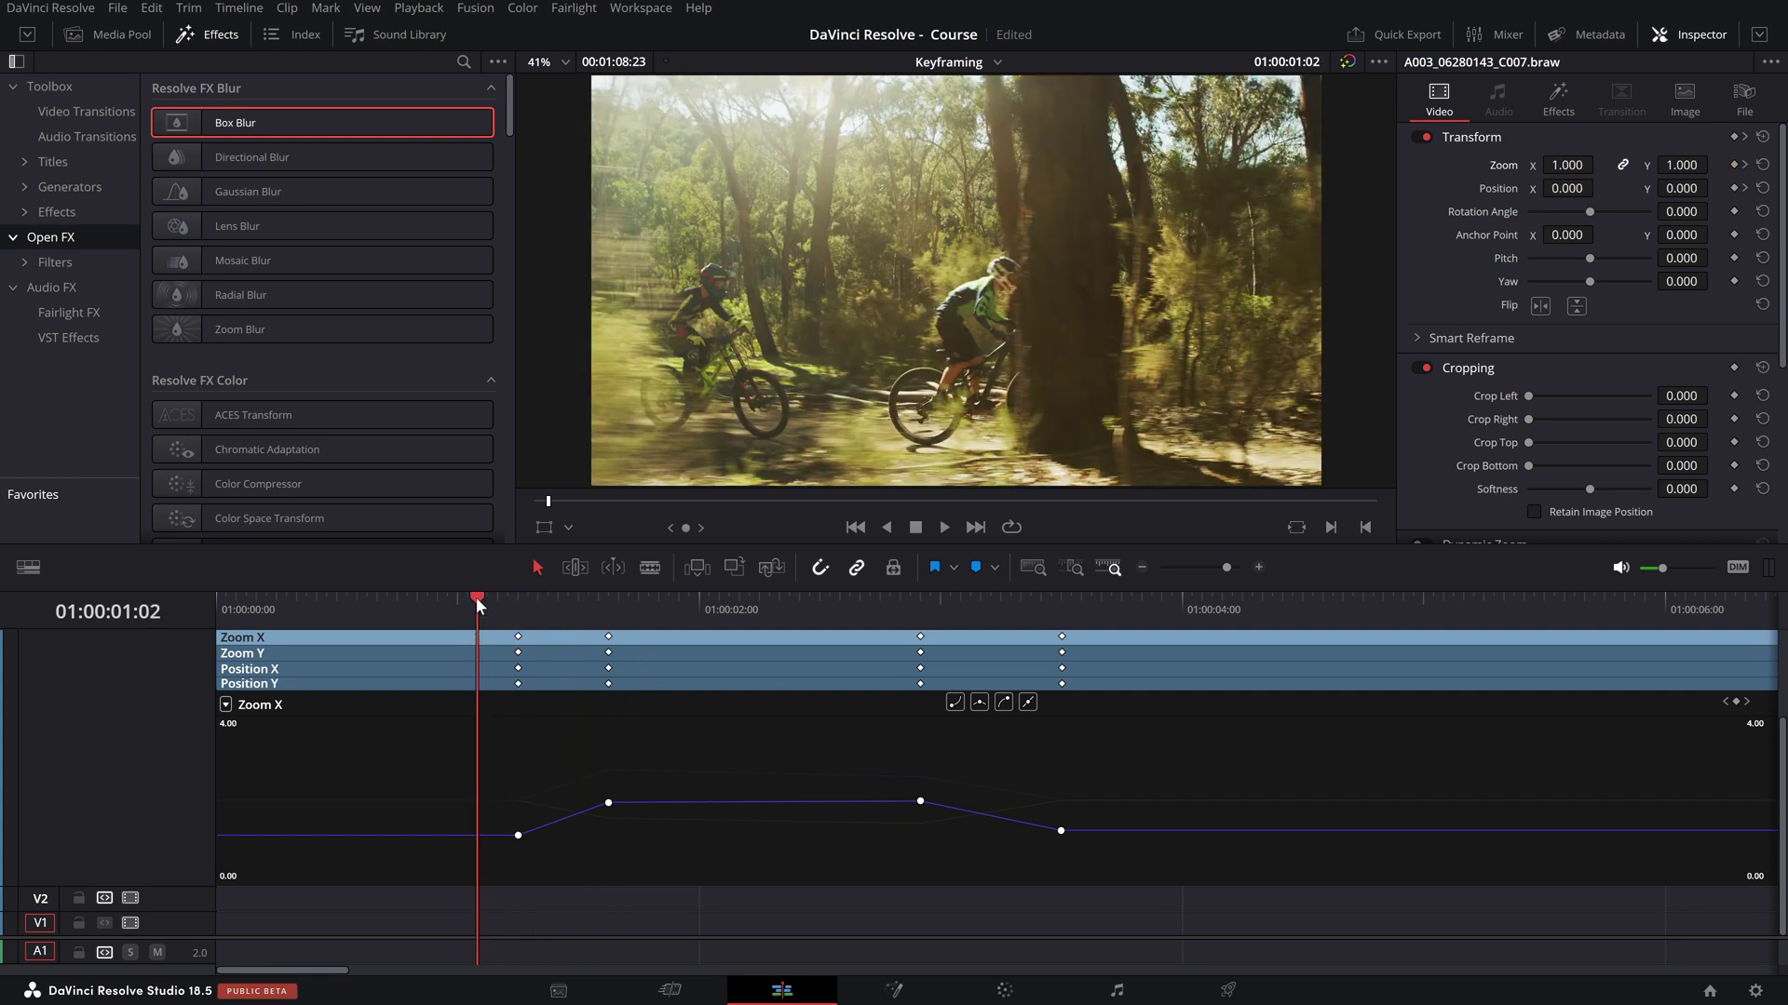
pyautogui.moveTo(477, 596); pyautogui.dragTo(478, 640)
pyautogui.press('space')
pyautogui.press('space')
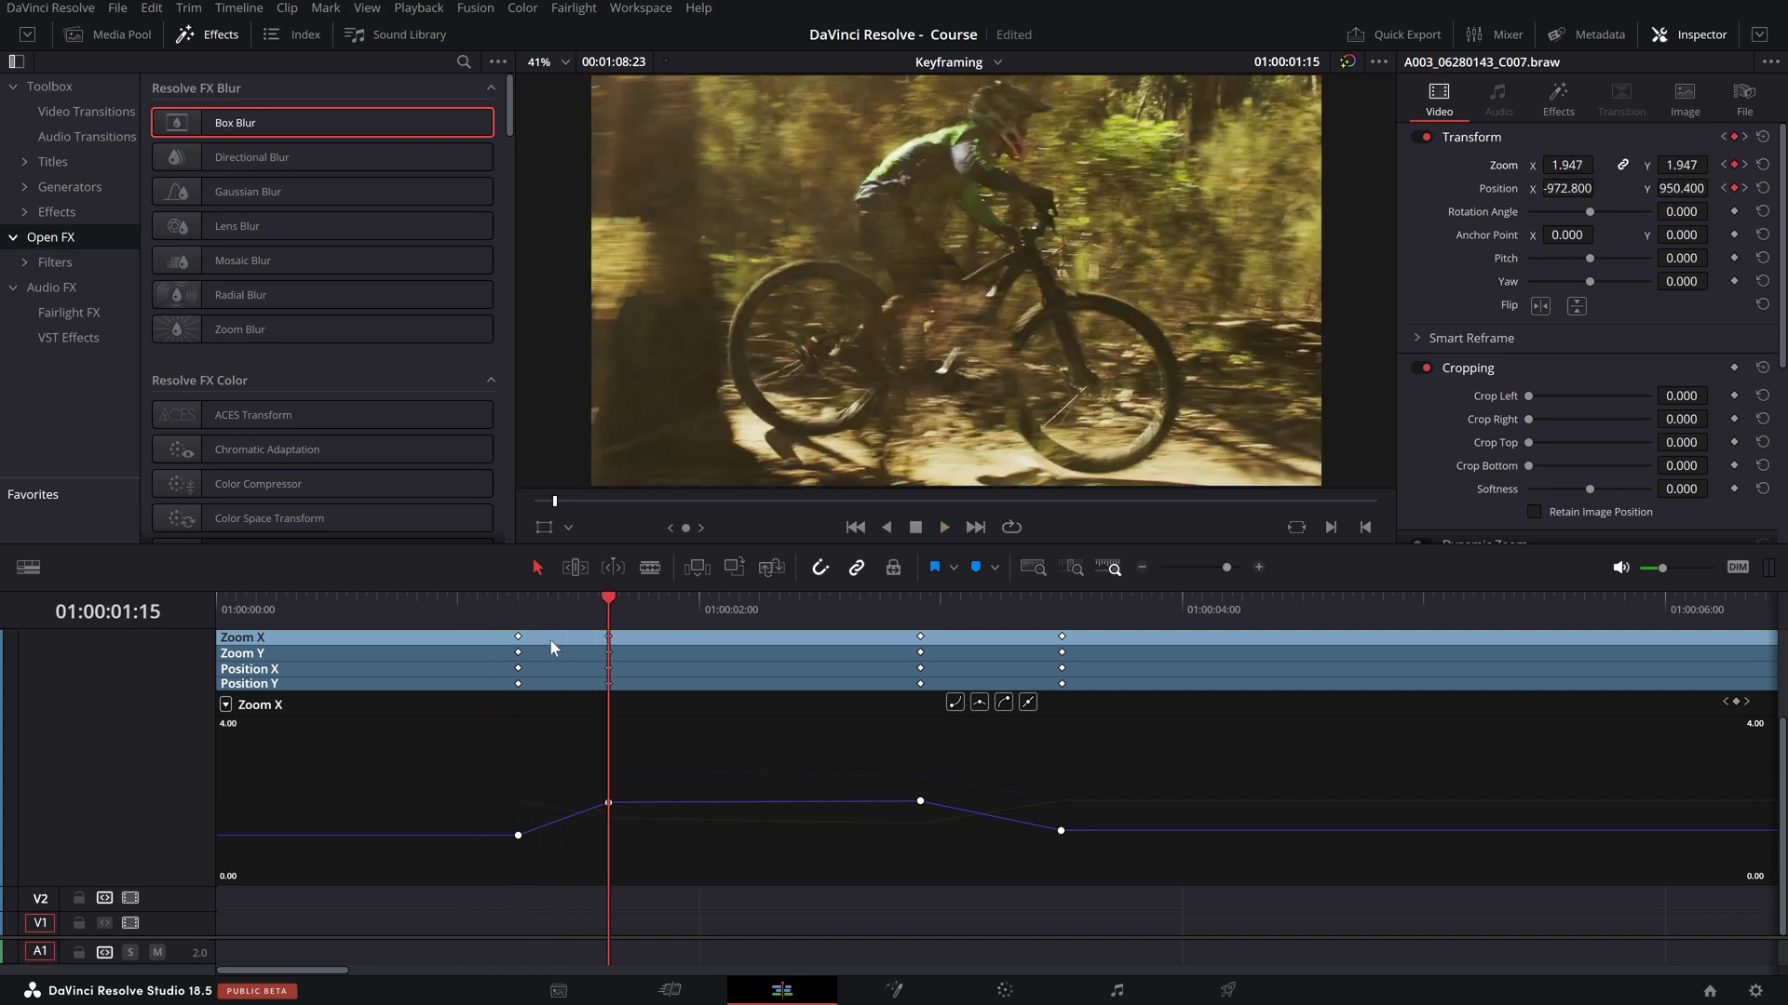
pyautogui.click(471, 598)
pyautogui.press('space')
pyautogui.press('space')
pyautogui.click(473, 600)
pyautogui.press('space')
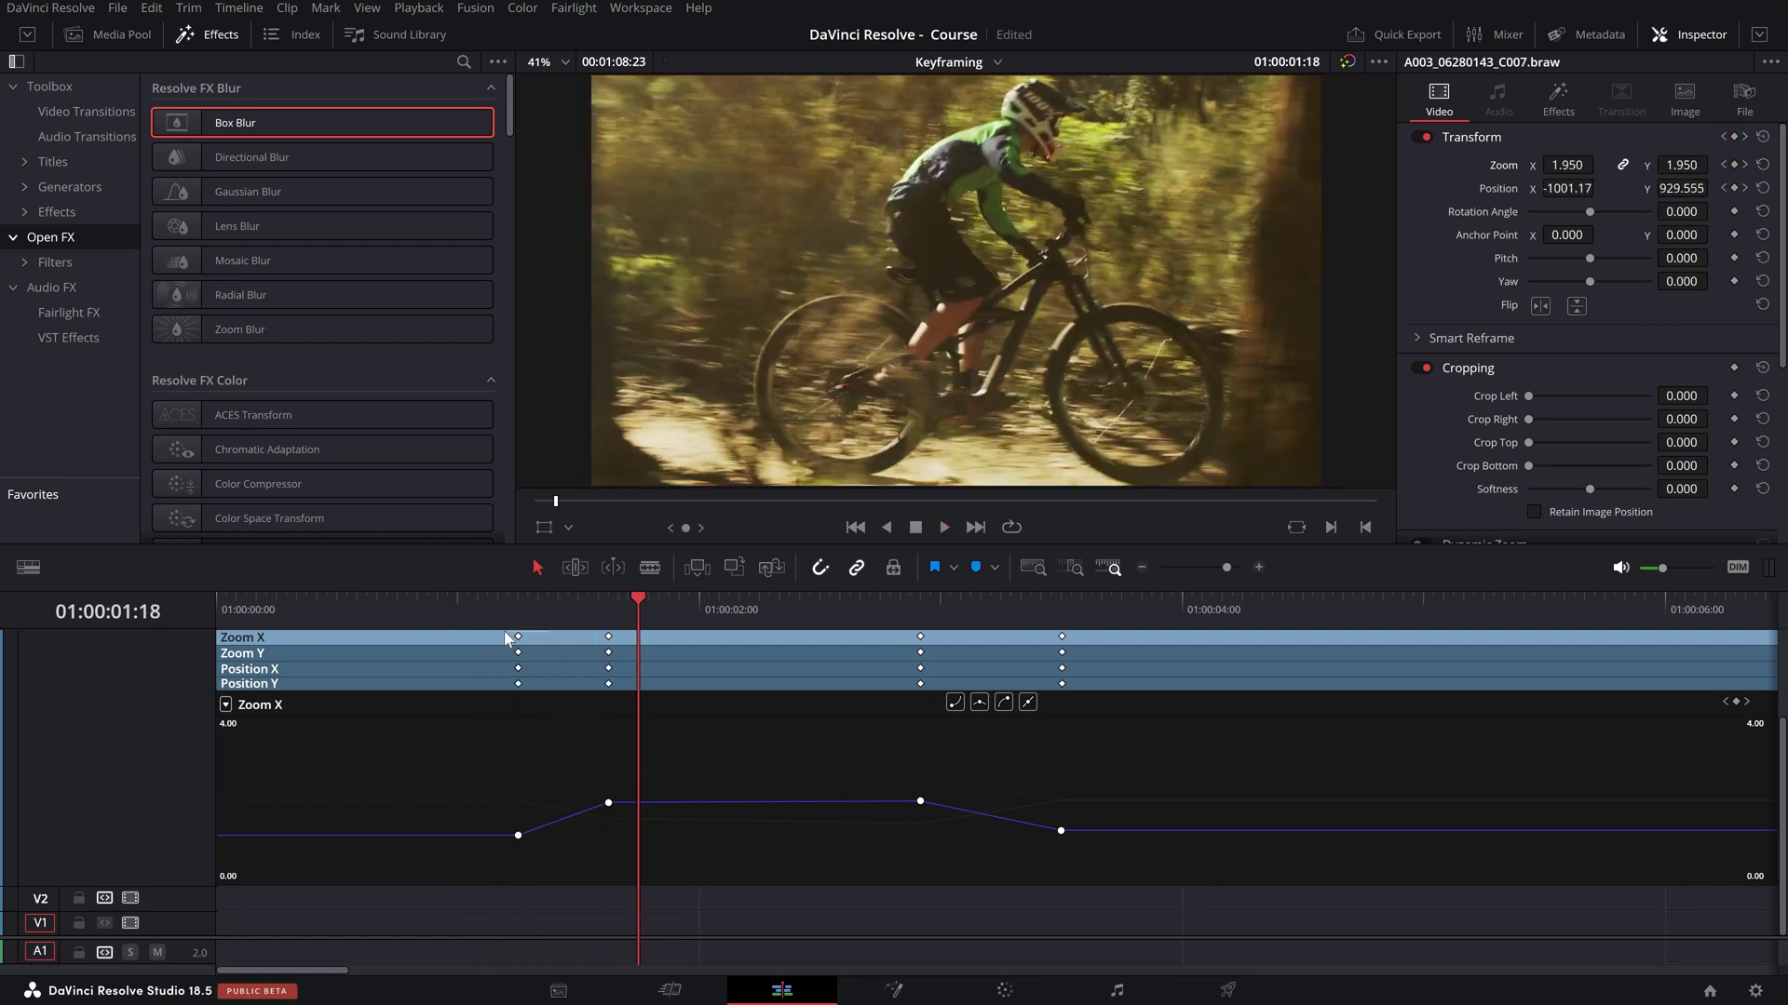
pyautogui.click(487, 600)
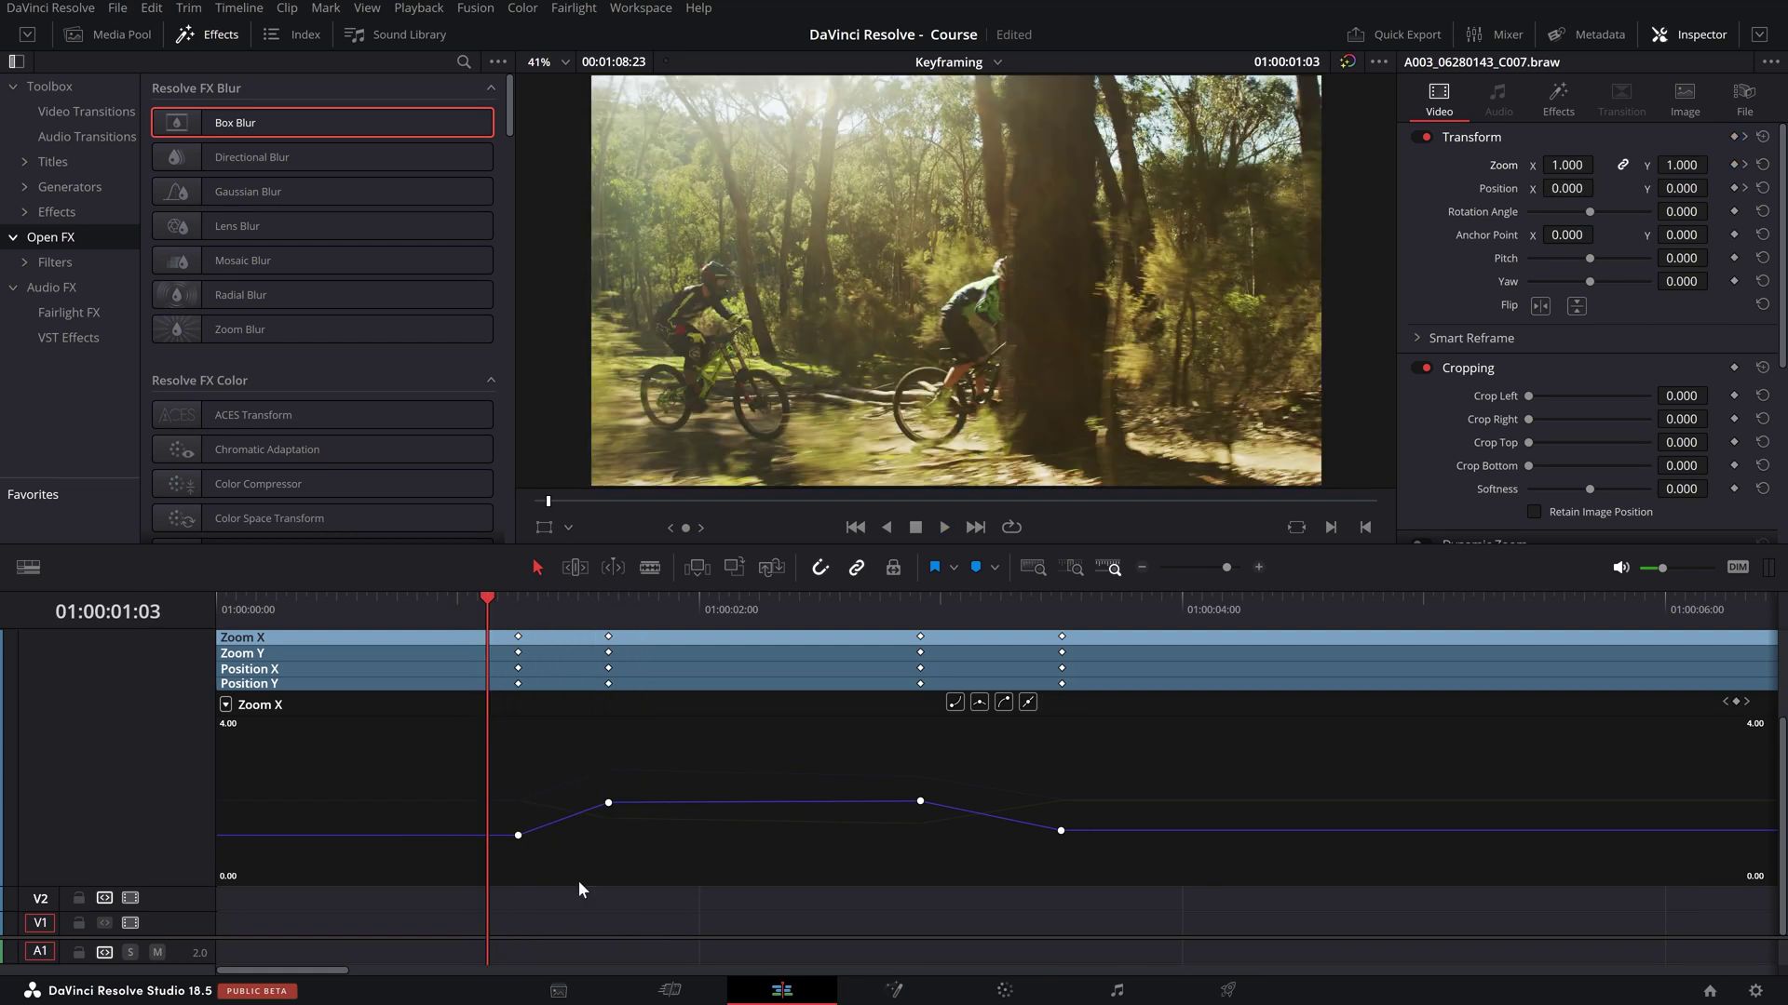
# - Select the Zoom X curve's first keyframe at 01:00:01:06 and ease the curve where it leaves that keyframe
pyautogui.scroll(5, 505, 823)
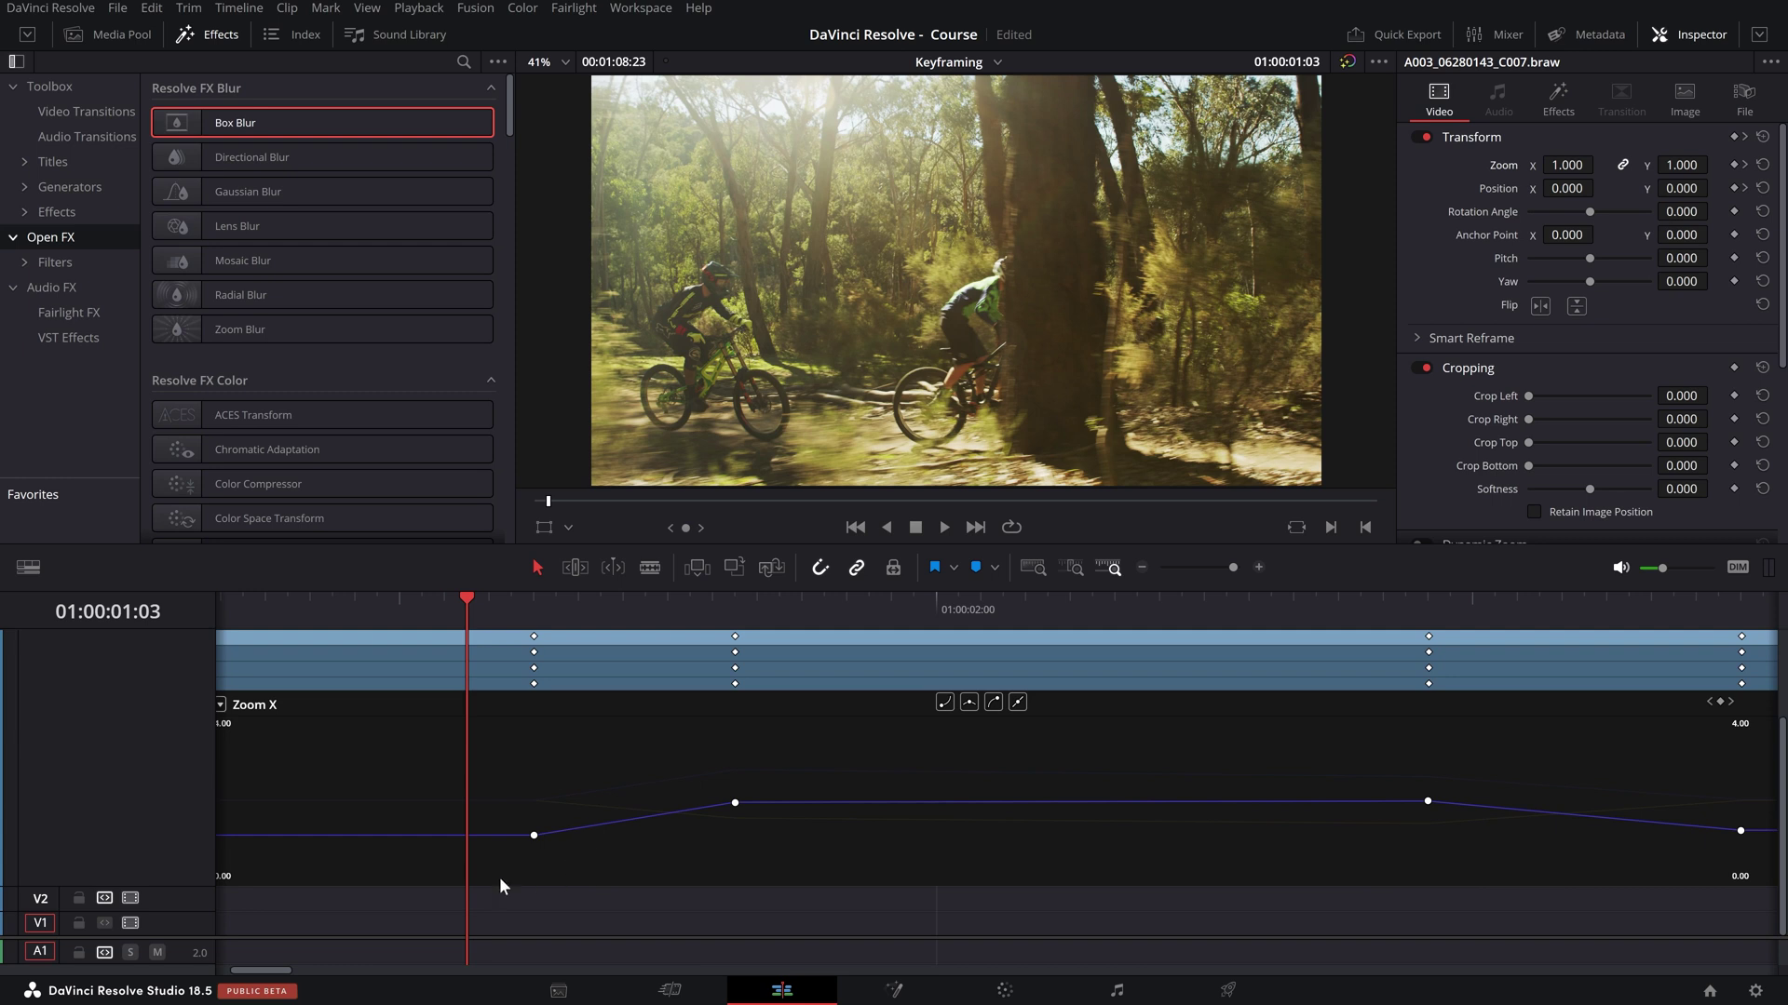
pyautogui.scroll(1, 596, 779)
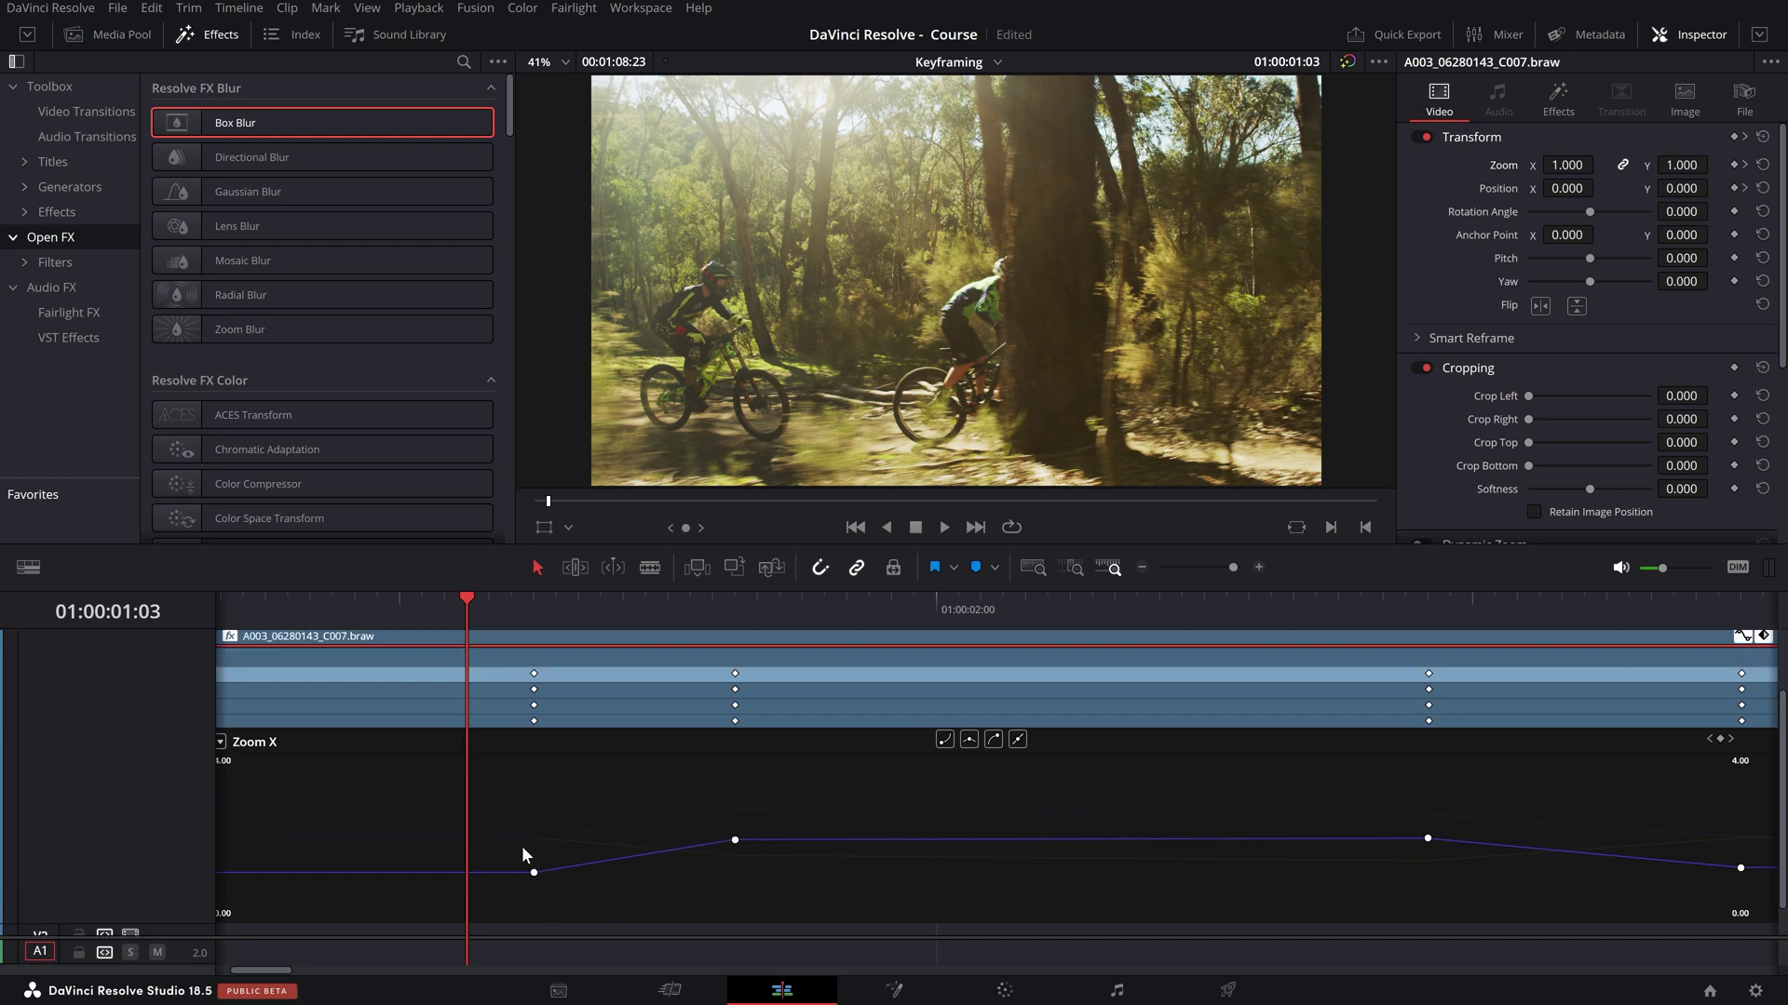
pyautogui.moveTo(535, 870); pyautogui.dragTo(561, 907)
pyautogui.moveTo(695, 793); pyautogui.dragTo(782, 872)
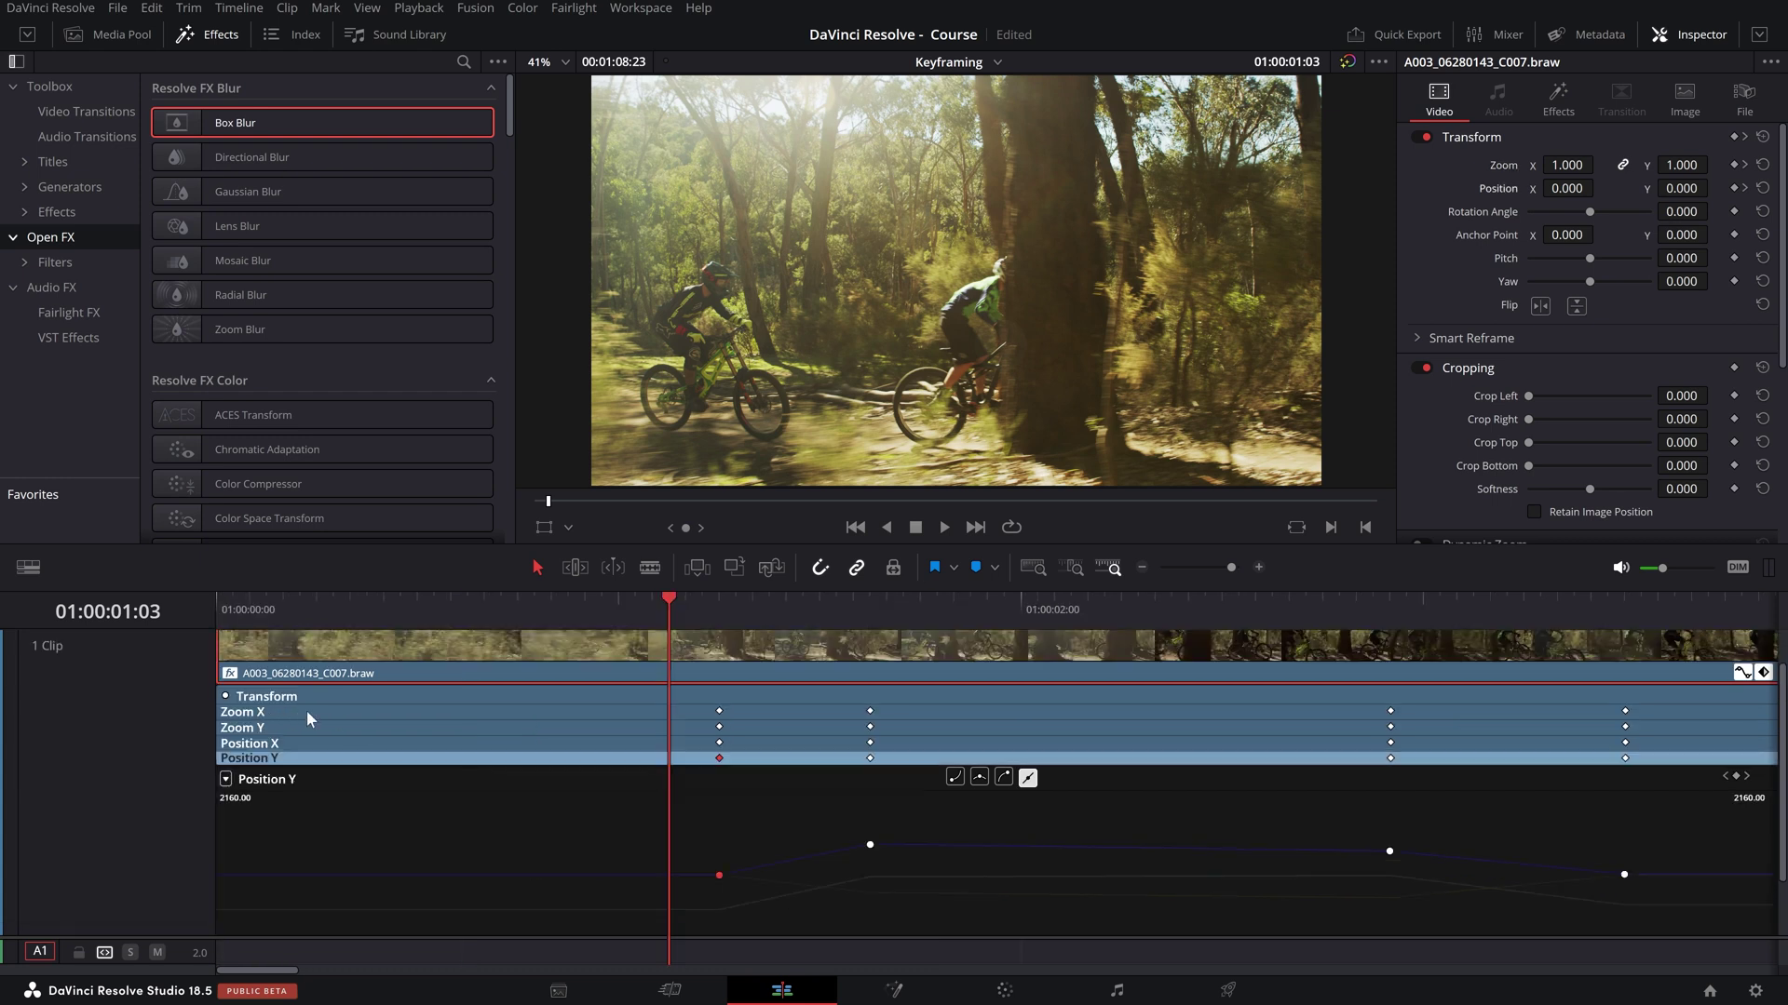
pyautogui.click(306, 713)
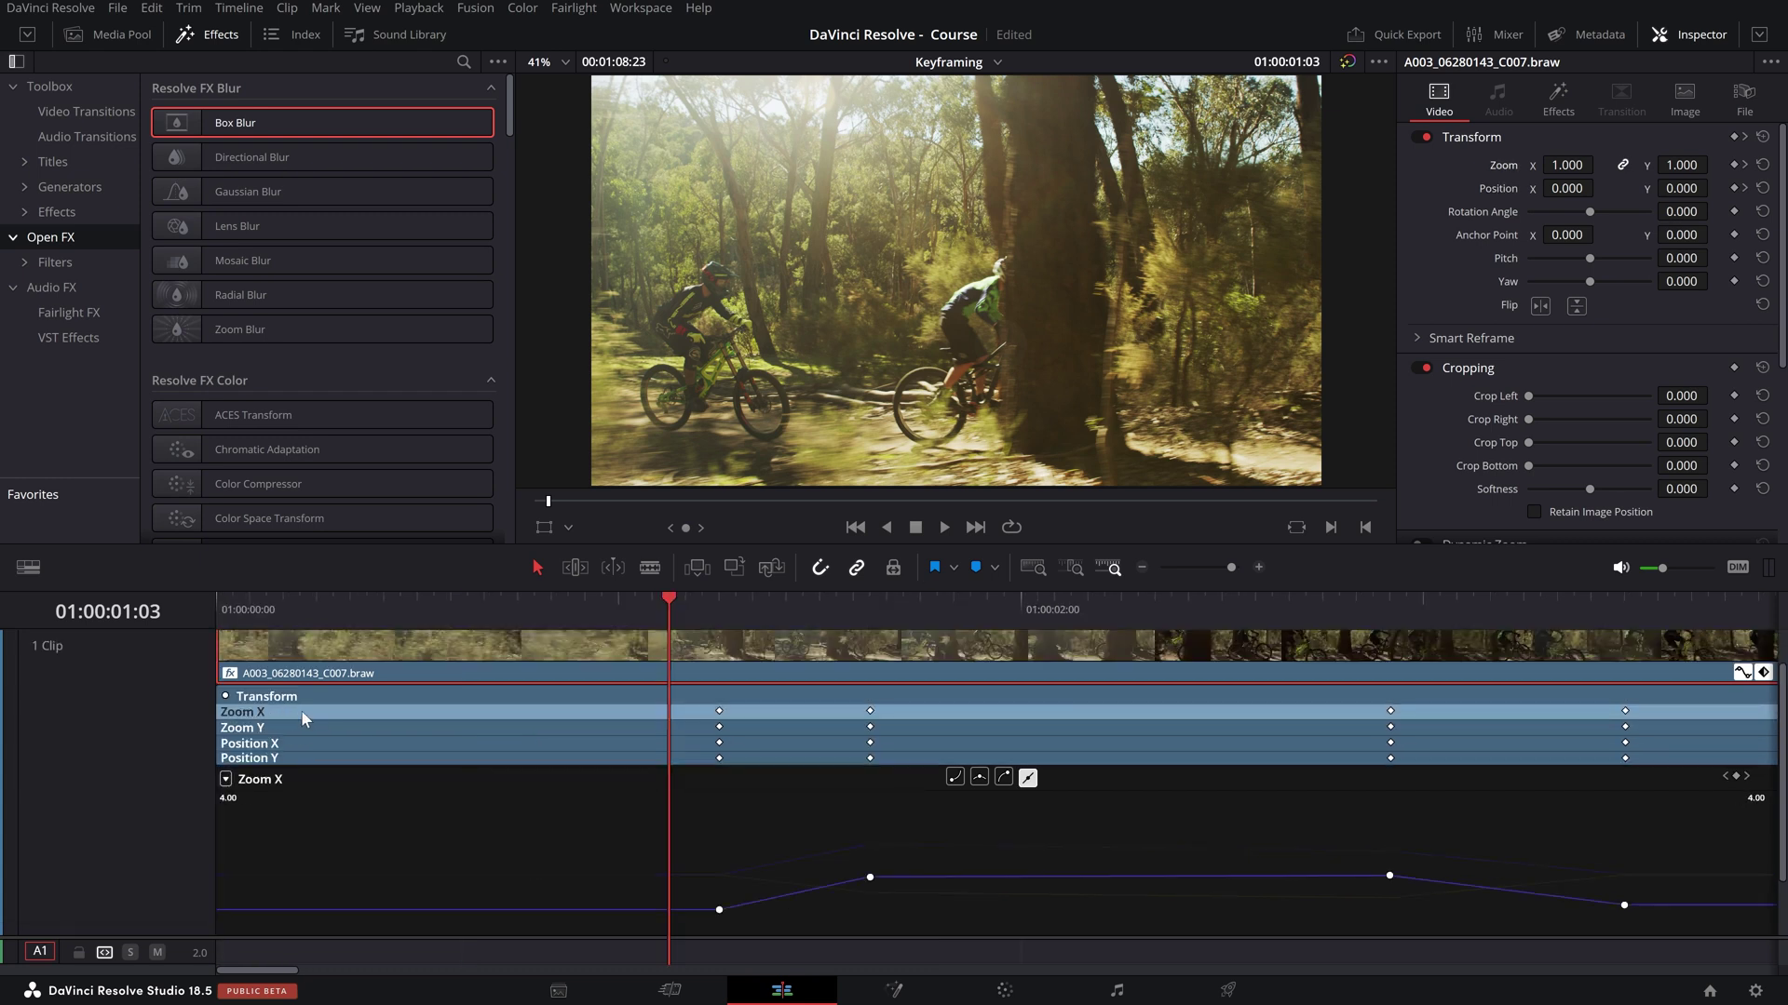
pyautogui.scroll(-1, 715, 884)
pyautogui.scroll(3, 672, 899)
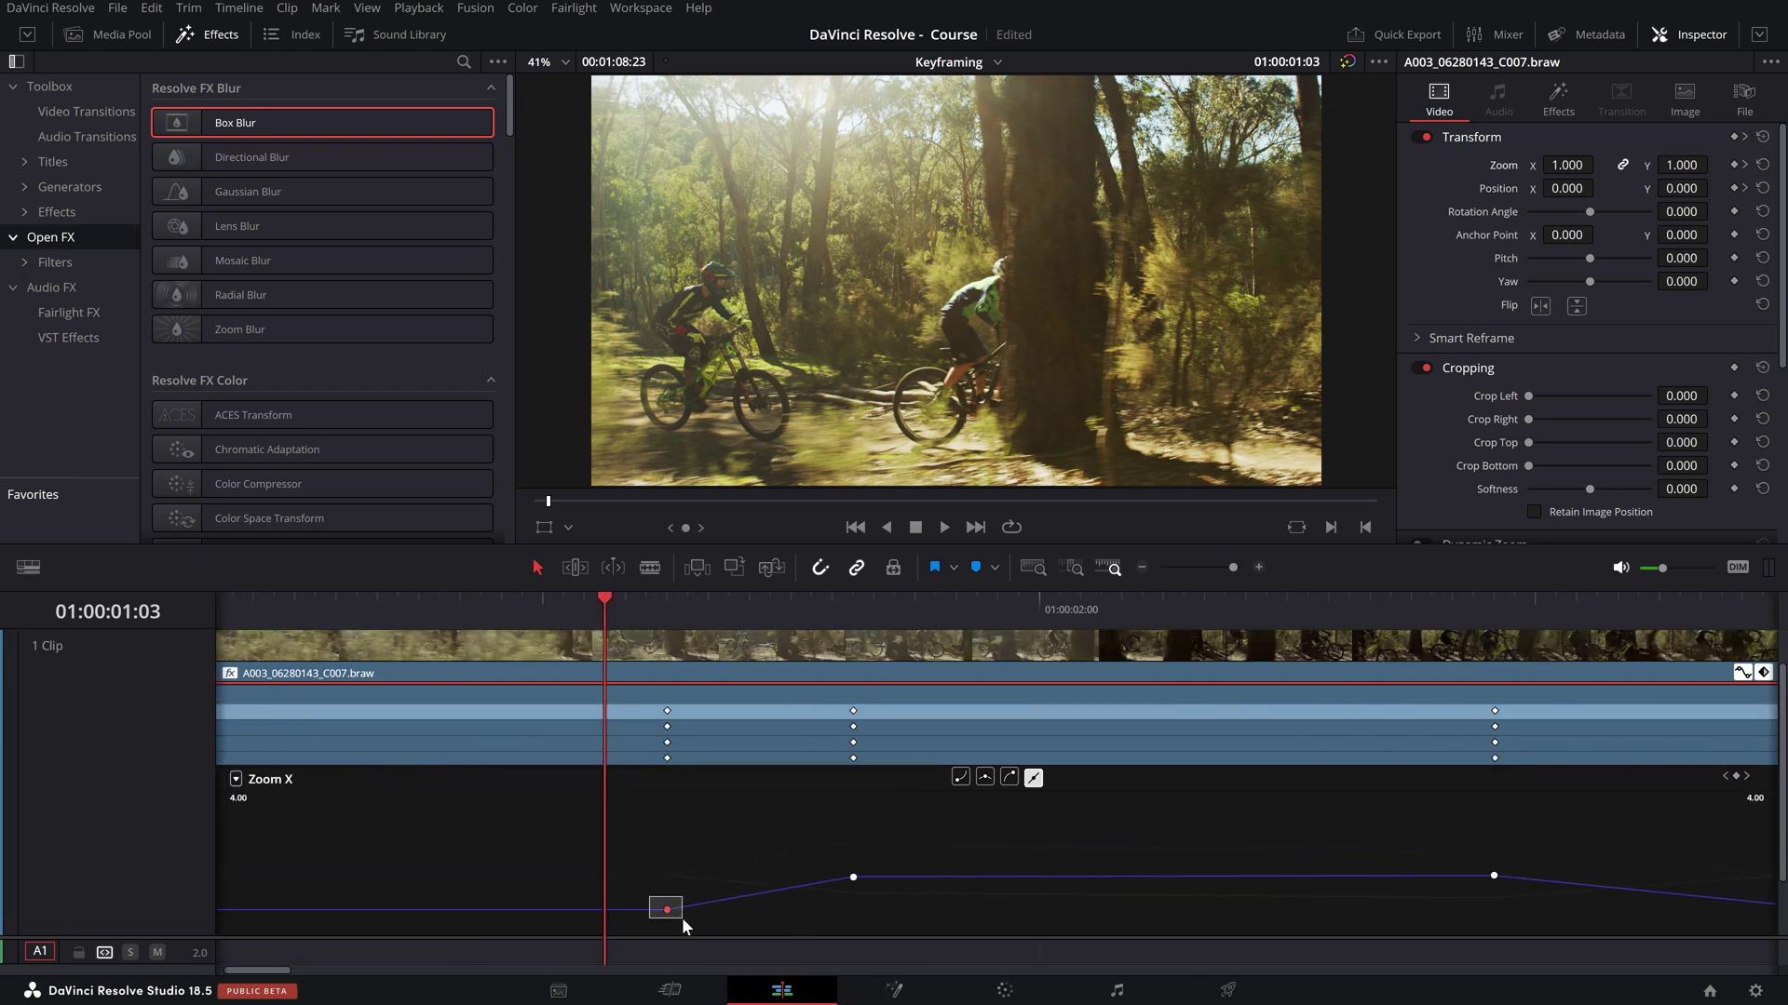
pyautogui.click(960, 778)
pyautogui.scroll(-1, 721, 847)
pyautogui.scroll(2, 884, 857)
# - Select the Zoom X curve's second keyframe at 01:00:01:15 and ease the curve on both sides of it
pyautogui.click(763, 878)
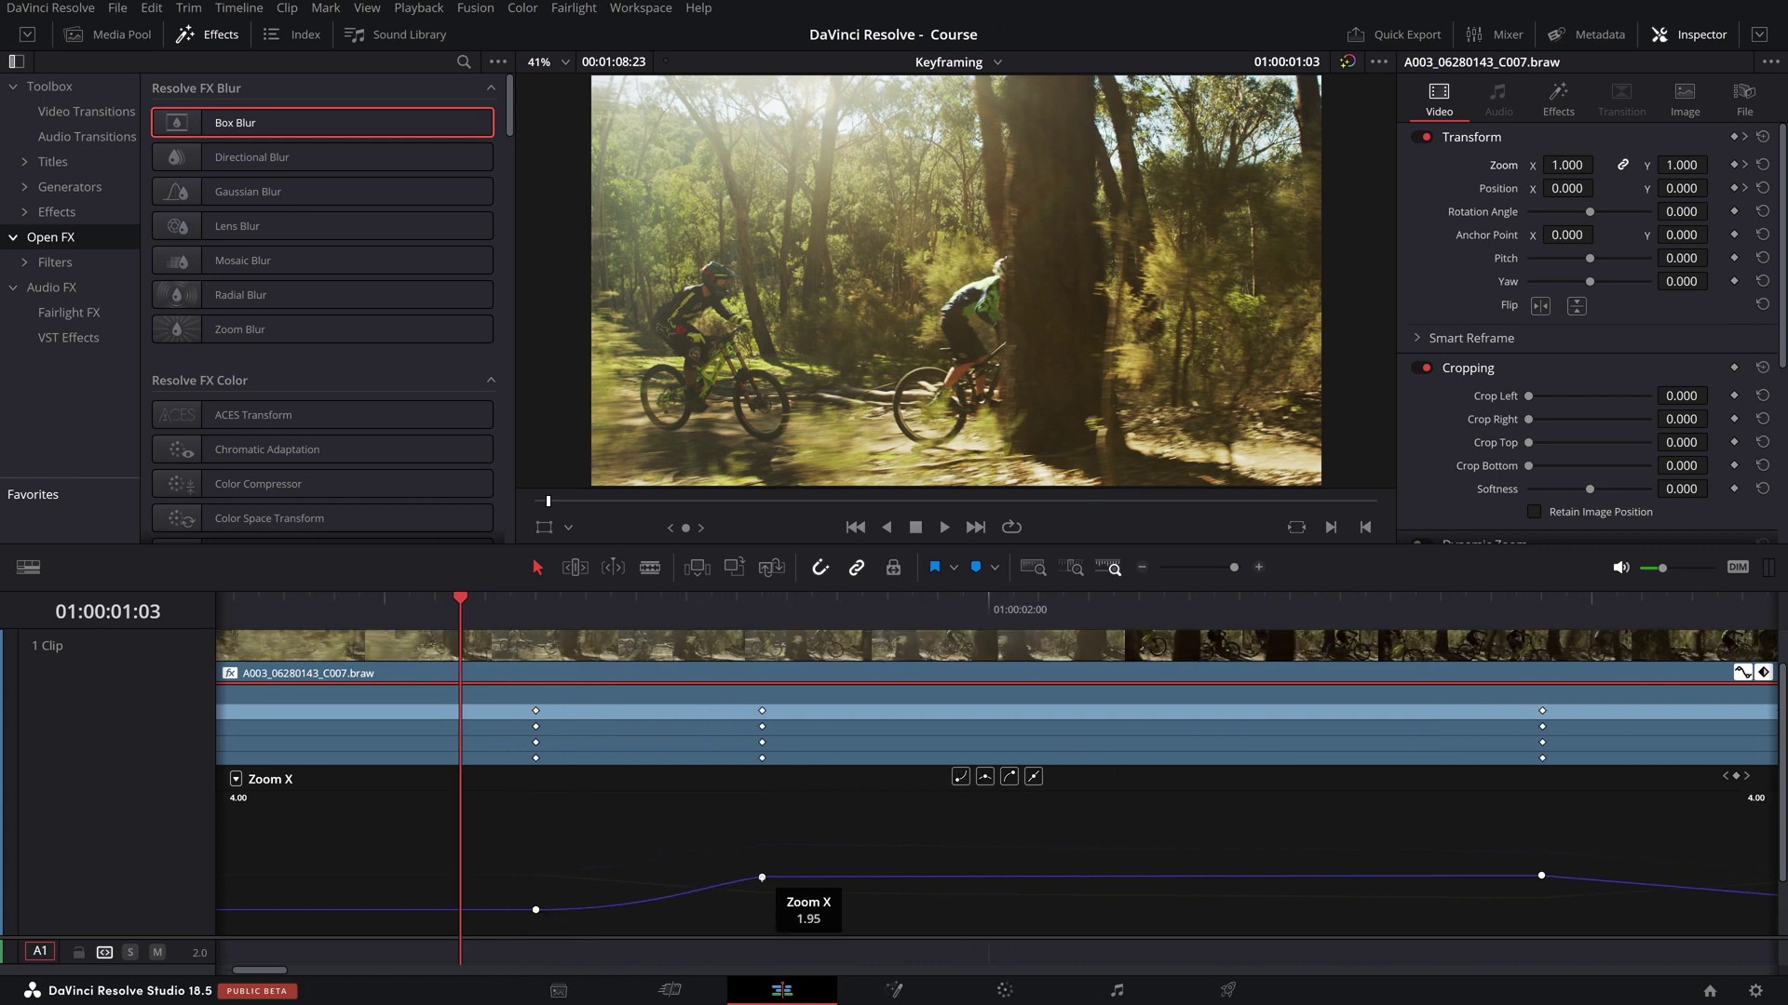
pyautogui.click(985, 778)
pyautogui.scroll(-2, 545, 813)
pyautogui.scroll(2, 546, 813)
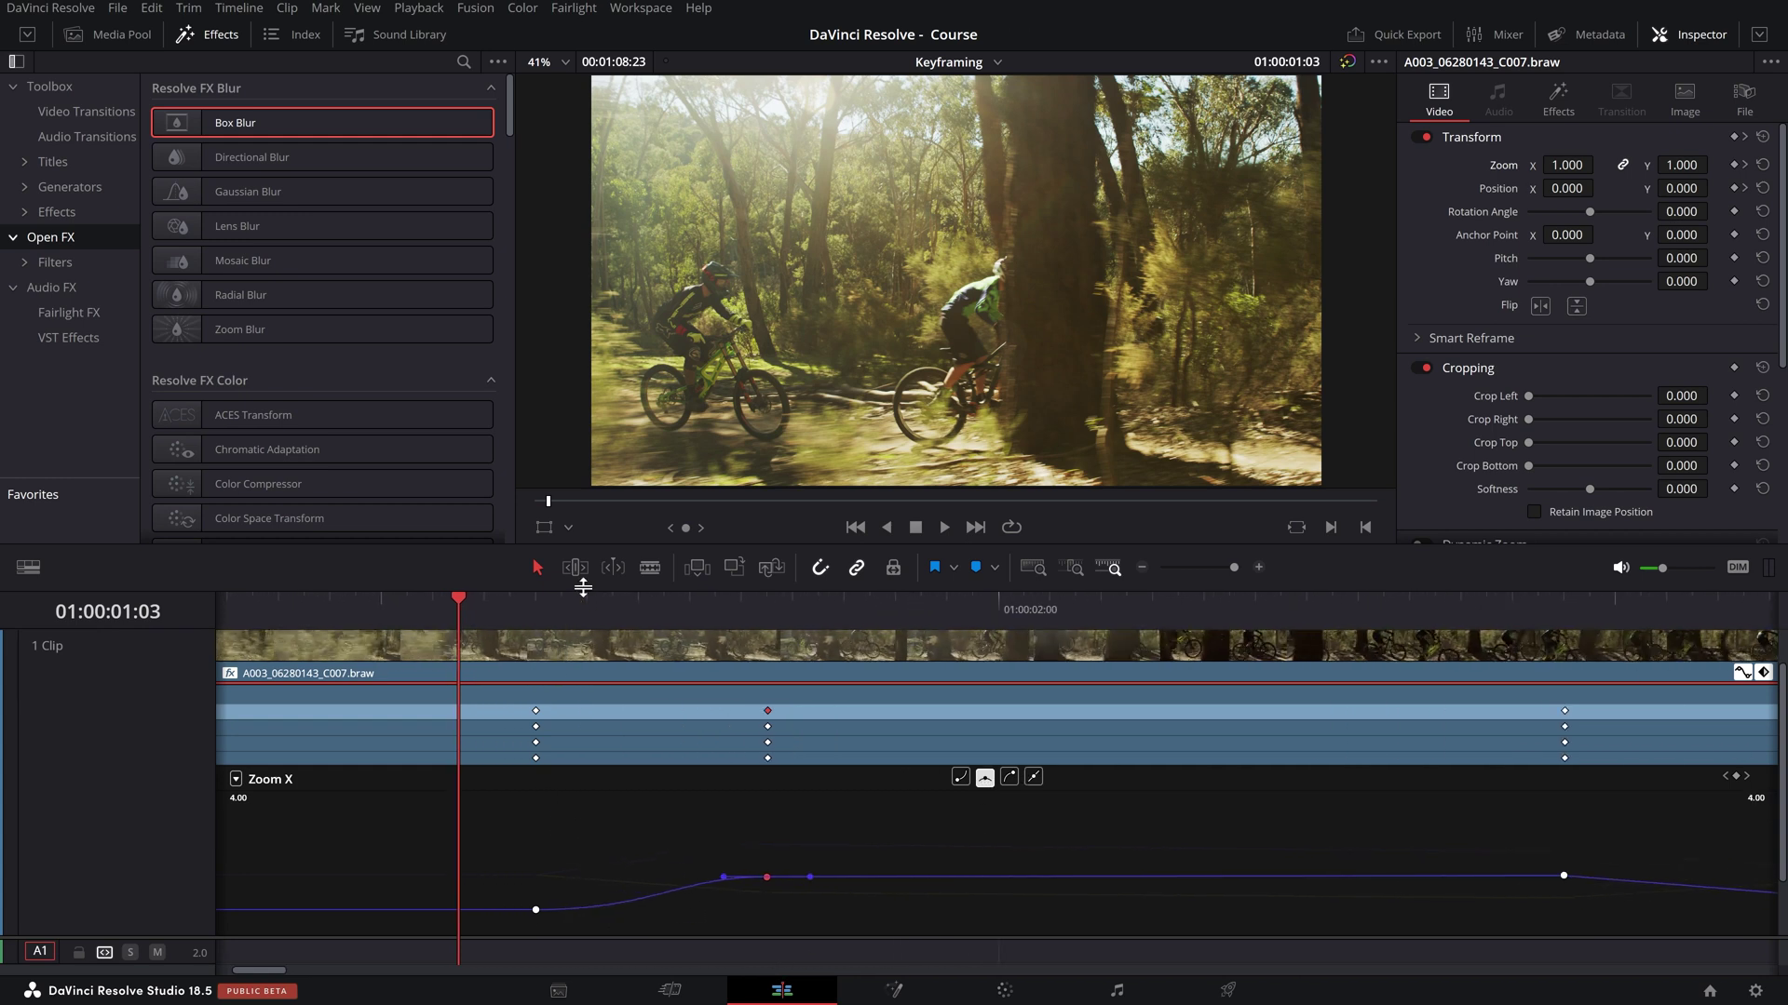
# - Enlarge the timeline area and play the clip through the eased Zoom X keyframes
pyautogui.moveTo(595, 592); pyautogui.dragTo(587, 534)
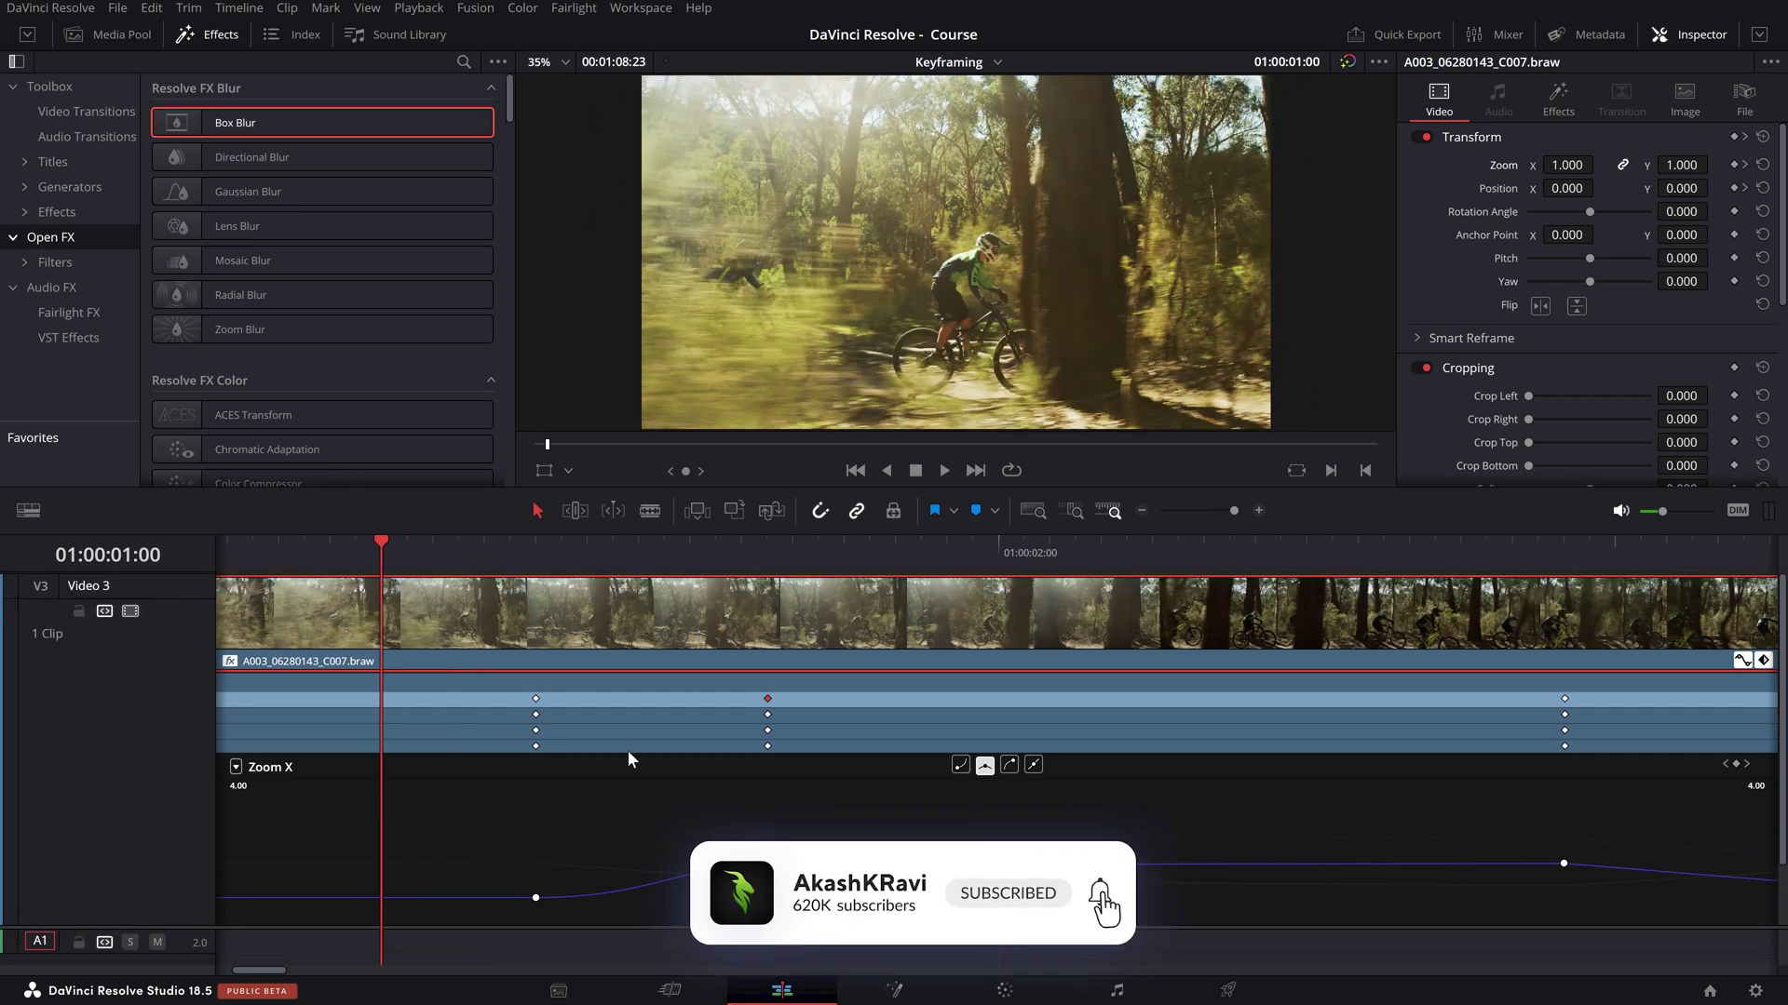
pyautogui.press('space')
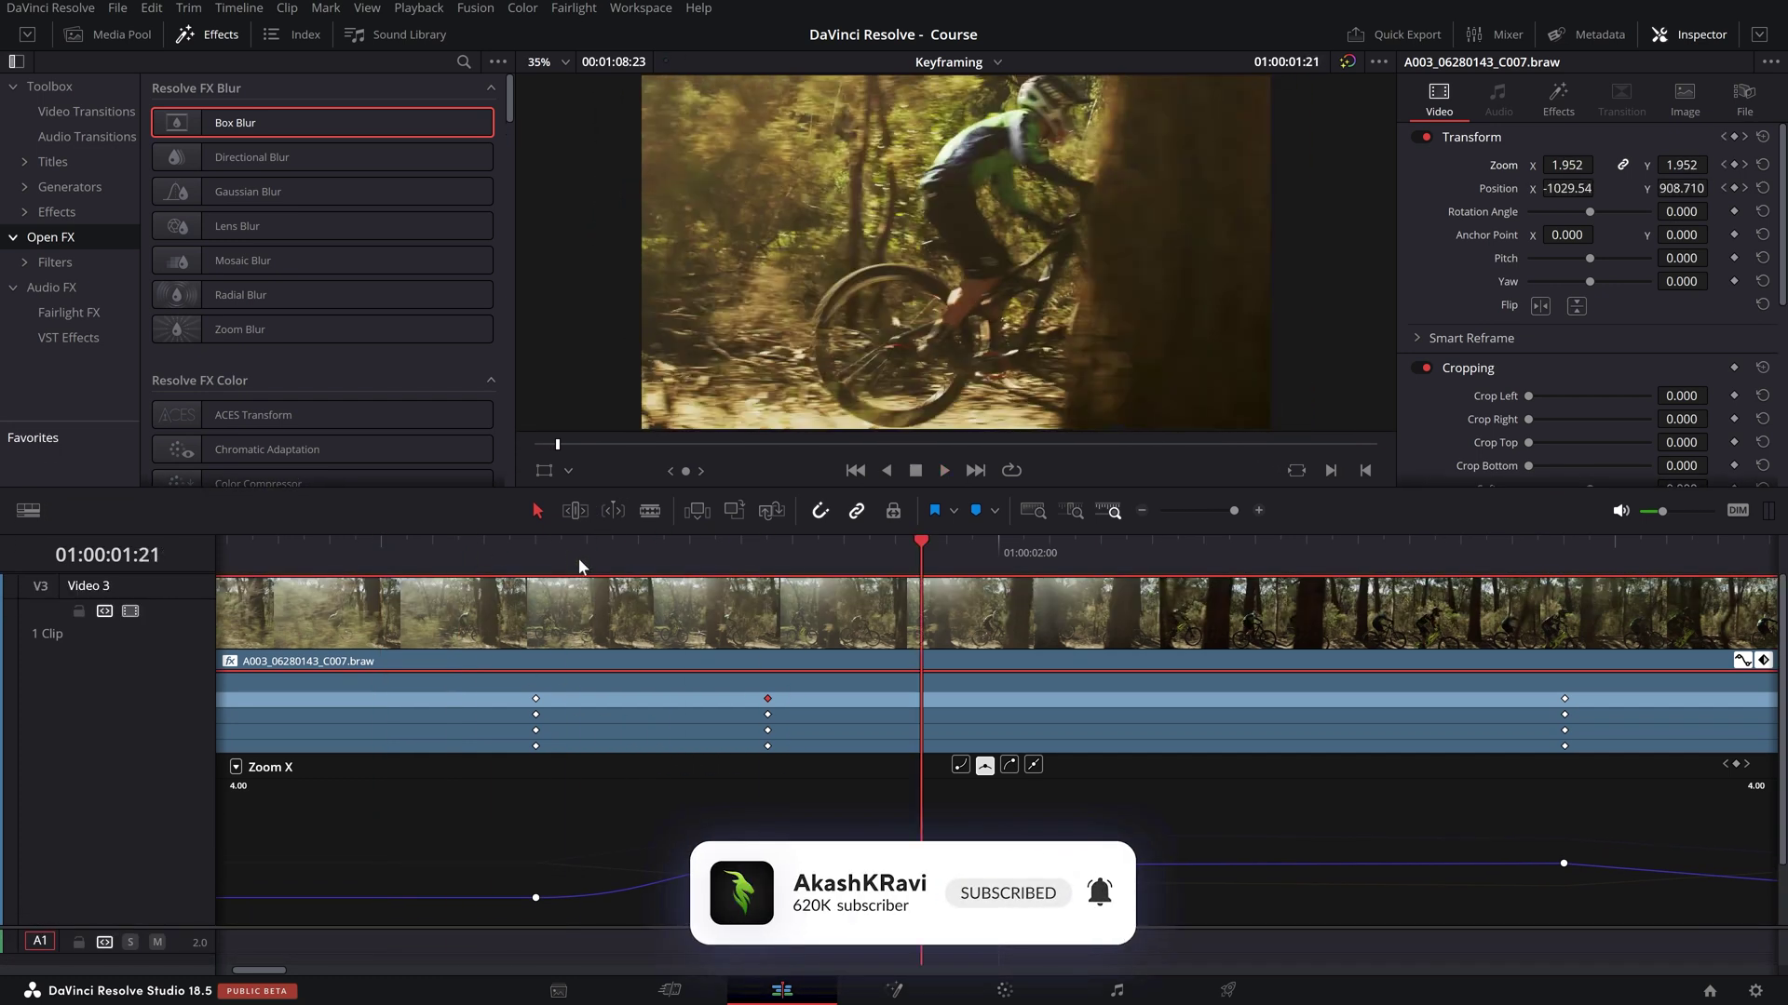
pyautogui.click(456, 537)
pyautogui.moveTo(453, 529)
pyautogui.mouseDown()
pyautogui.moveTo(436, 532)
pyautogui.moveTo(459, 543)
pyautogui.moveTo(436, 544)
pyautogui.mouseUp()
pyautogui.click(434, 555)
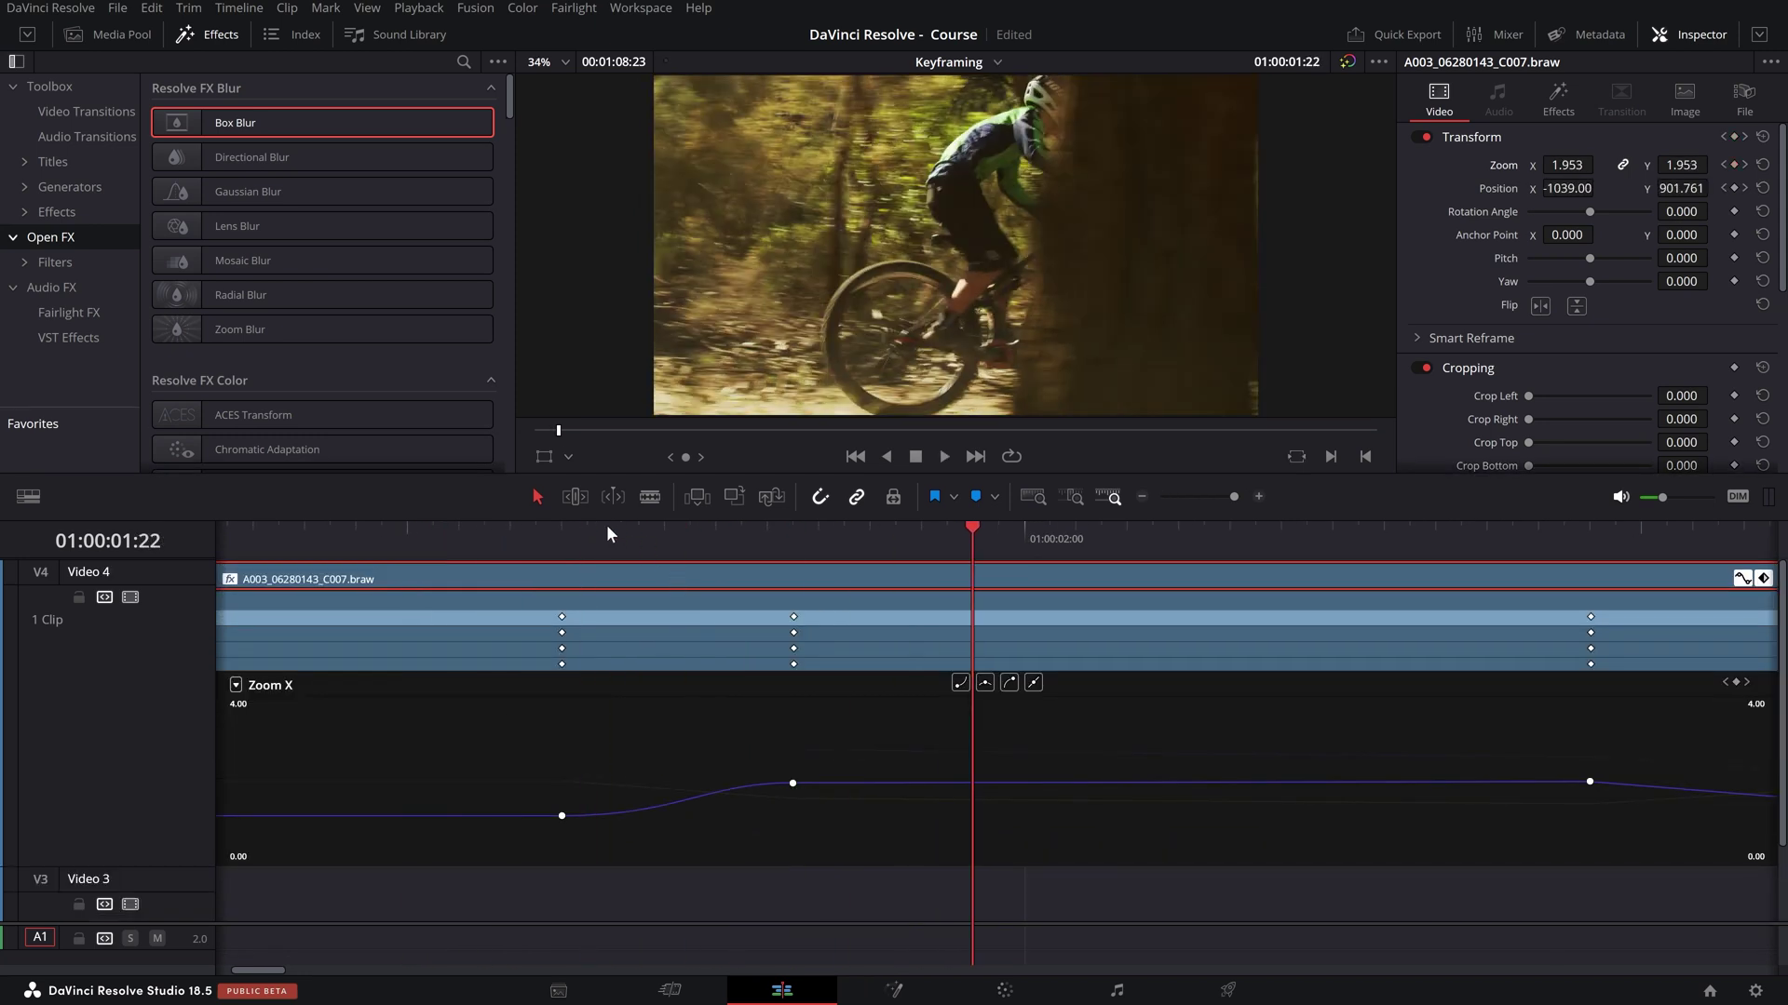
# - Replay the eased zoom from just before the first keyframe to review how smoothly it moves
pyautogui.click(381, 536)
pyautogui.hscroll(-1, 579, 652)
pyautogui.press('space')
pyautogui.press('space')
pyautogui.click(448, 529)
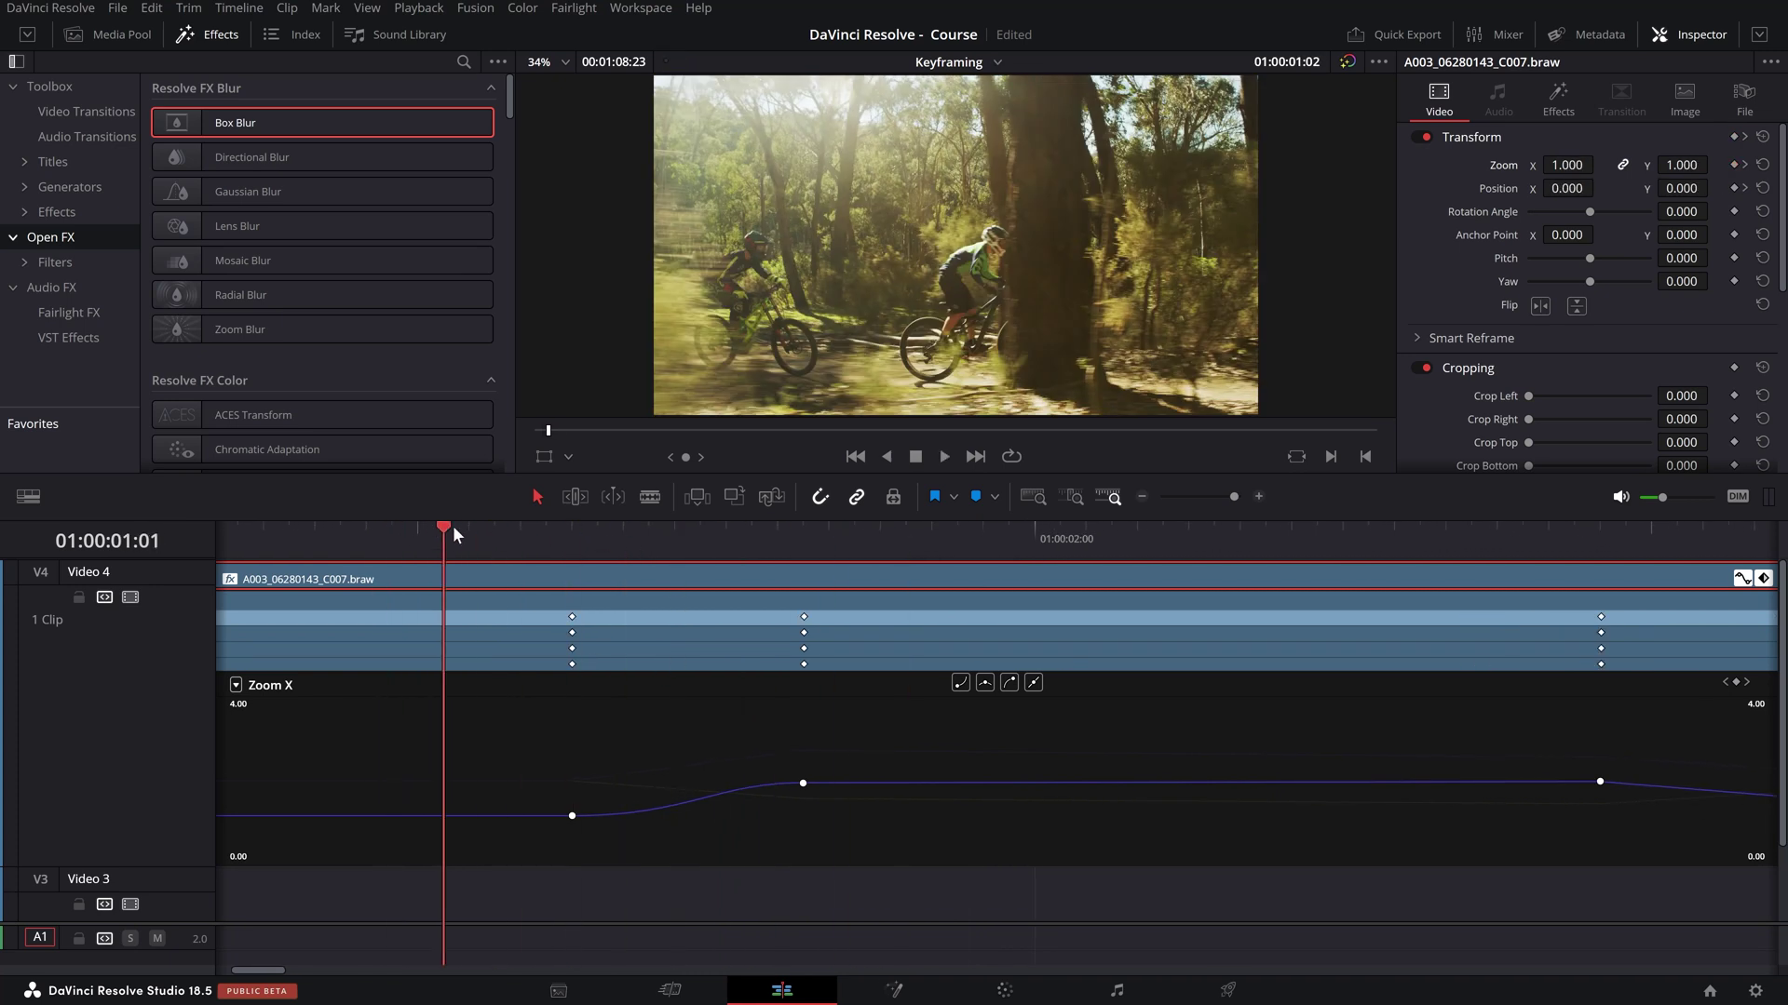
pyautogui.press('space')
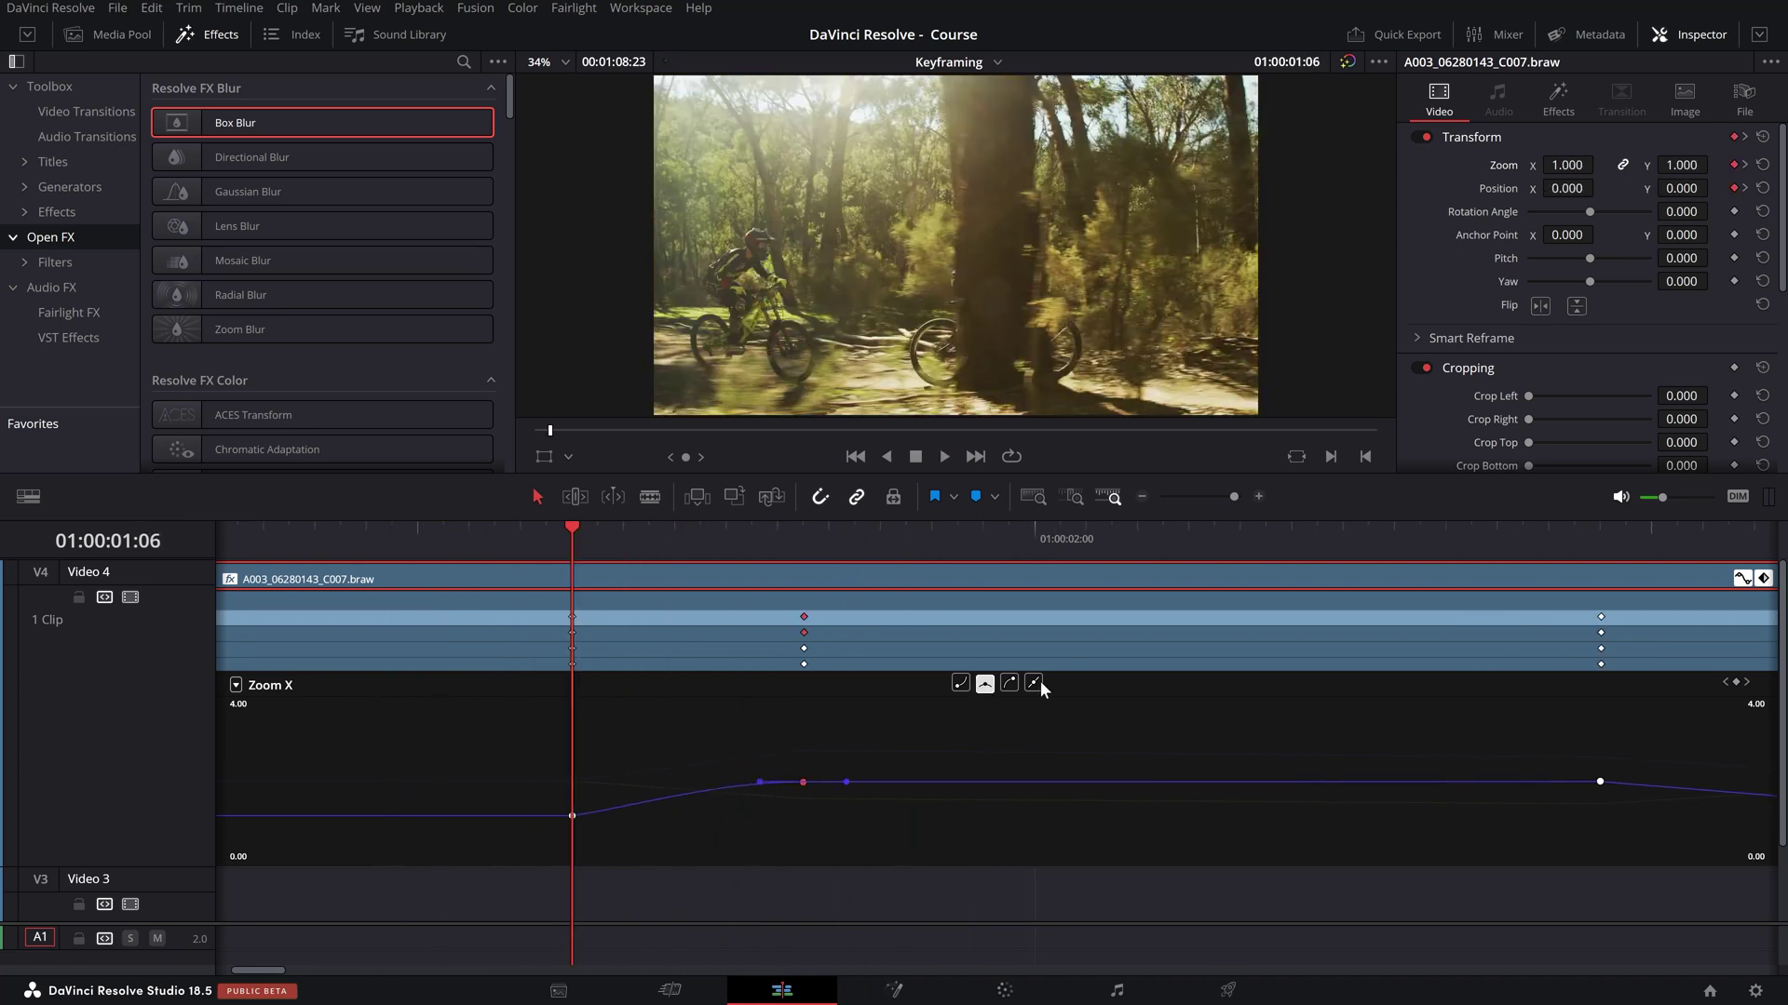
# - Make the second Zoom X keyframe at 01:00:01:15 linear and play the clip from just before the first keyframe for comparison
pyautogui.click(1035, 684)
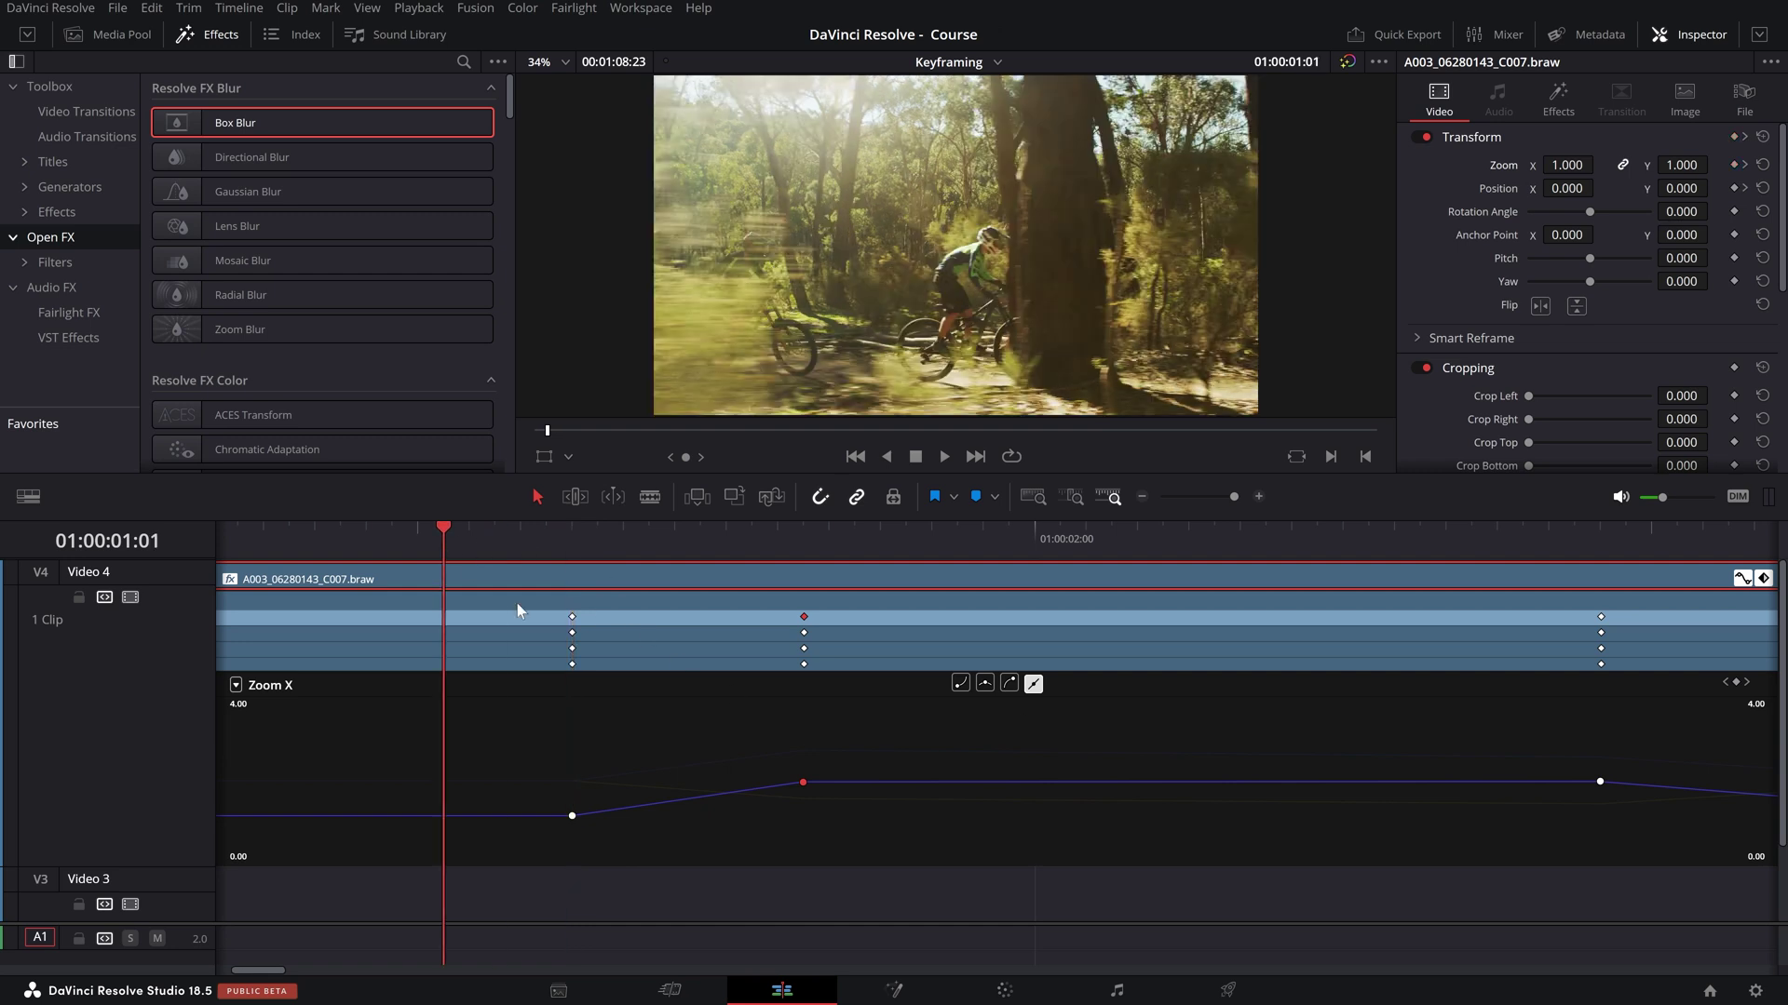
pyautogui.click(577, 544)
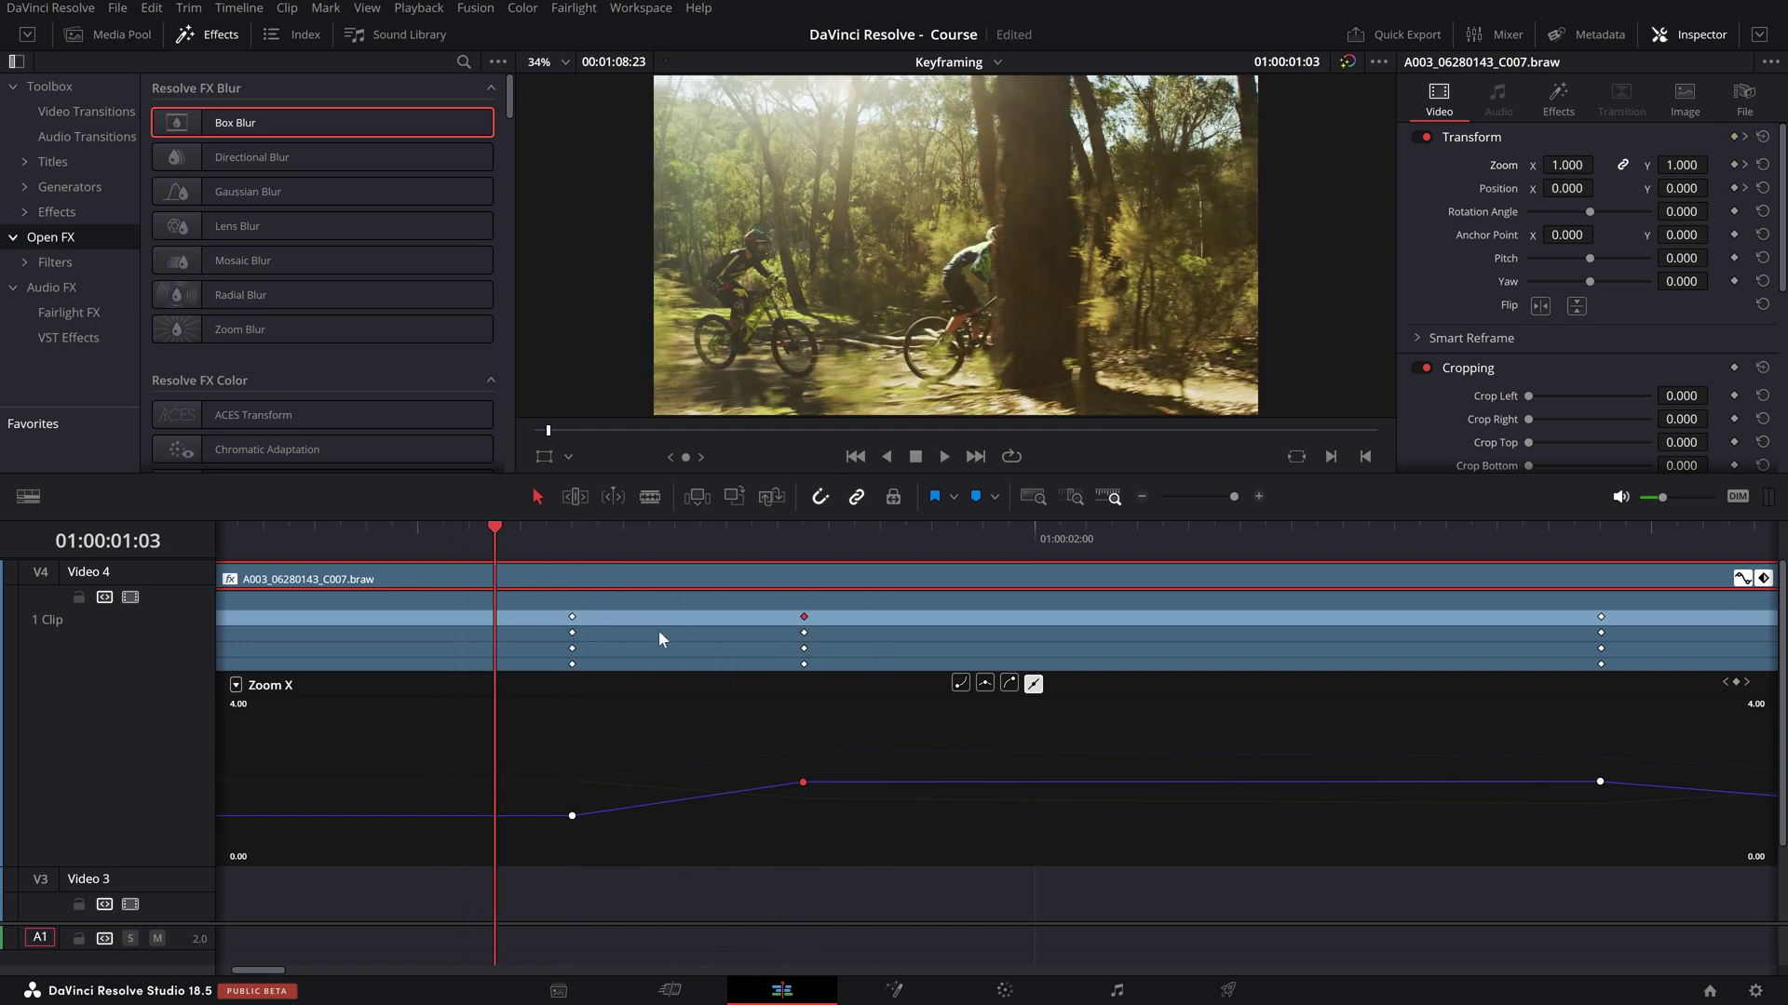
pyautogui.press('space')
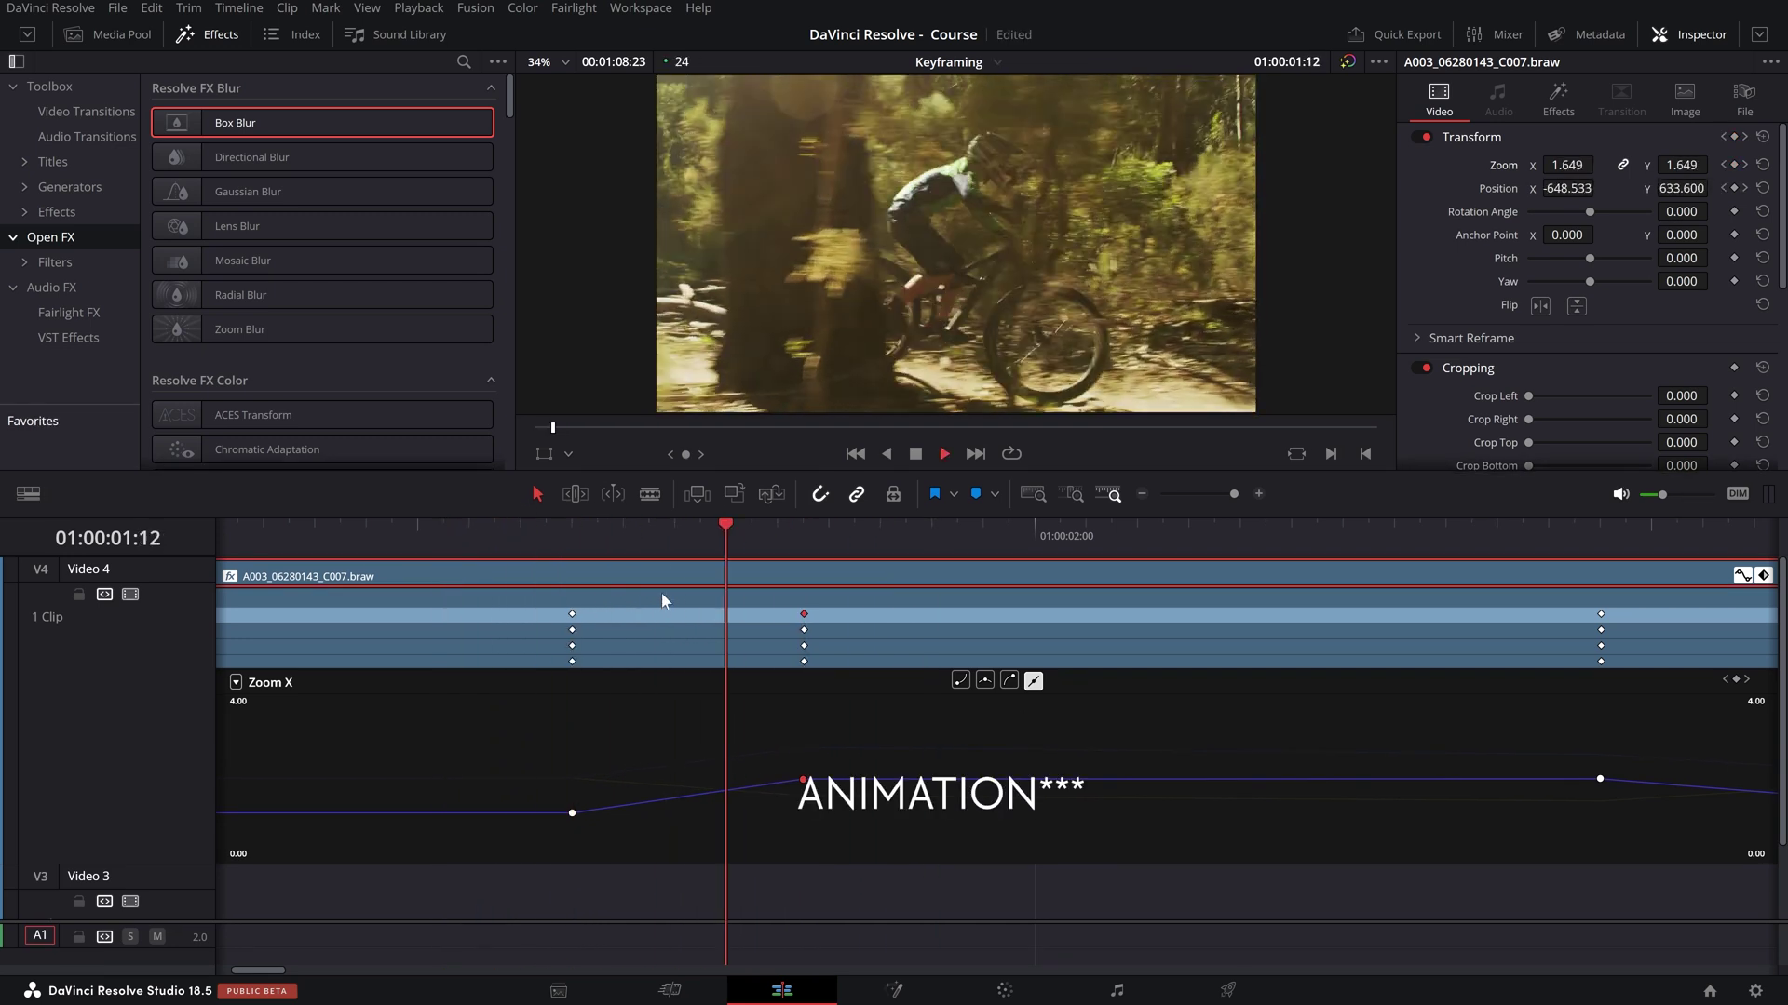
pyautogui.click(583, 535)
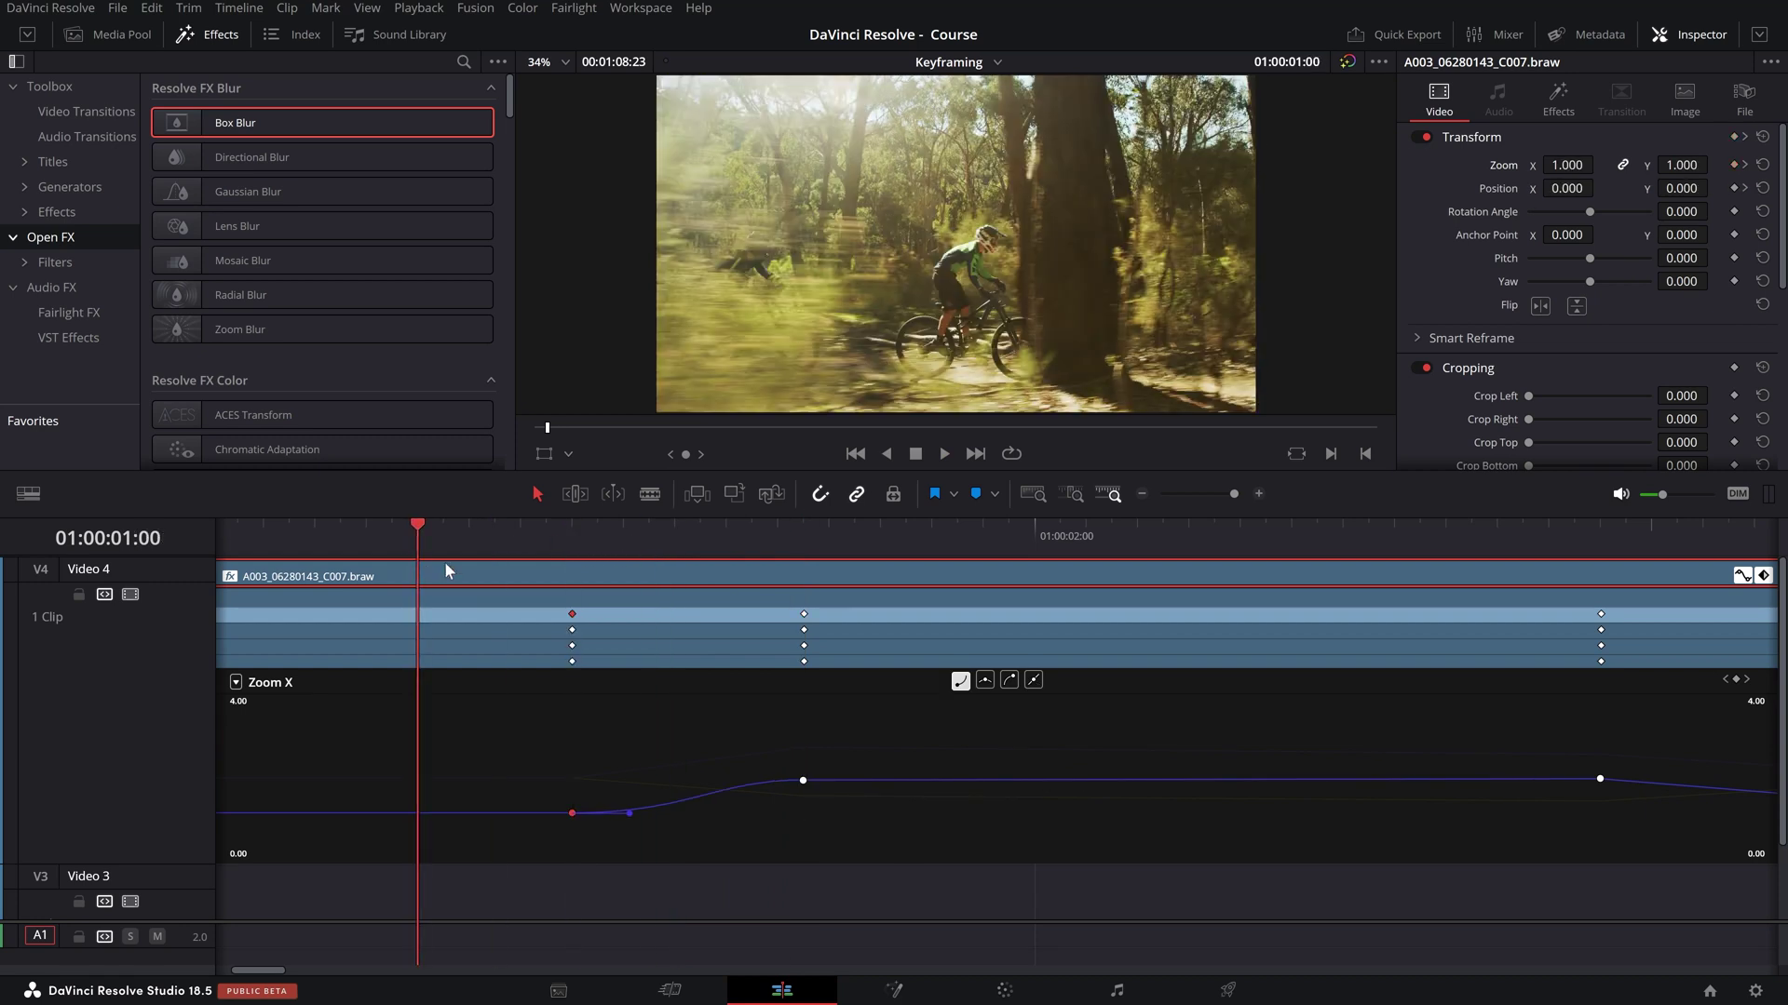
# - Select the eased second Zoom X keyframe at 01:00:01:15 to examine its easing handles and the shape of the curve
pyautogui.scroll(-4, 600, 678)
pyautogui.scroll(3, 625, 700)
pyautogui.scroll(-2, 652, 708)
pyautogui.scroll(4, 807, 775)
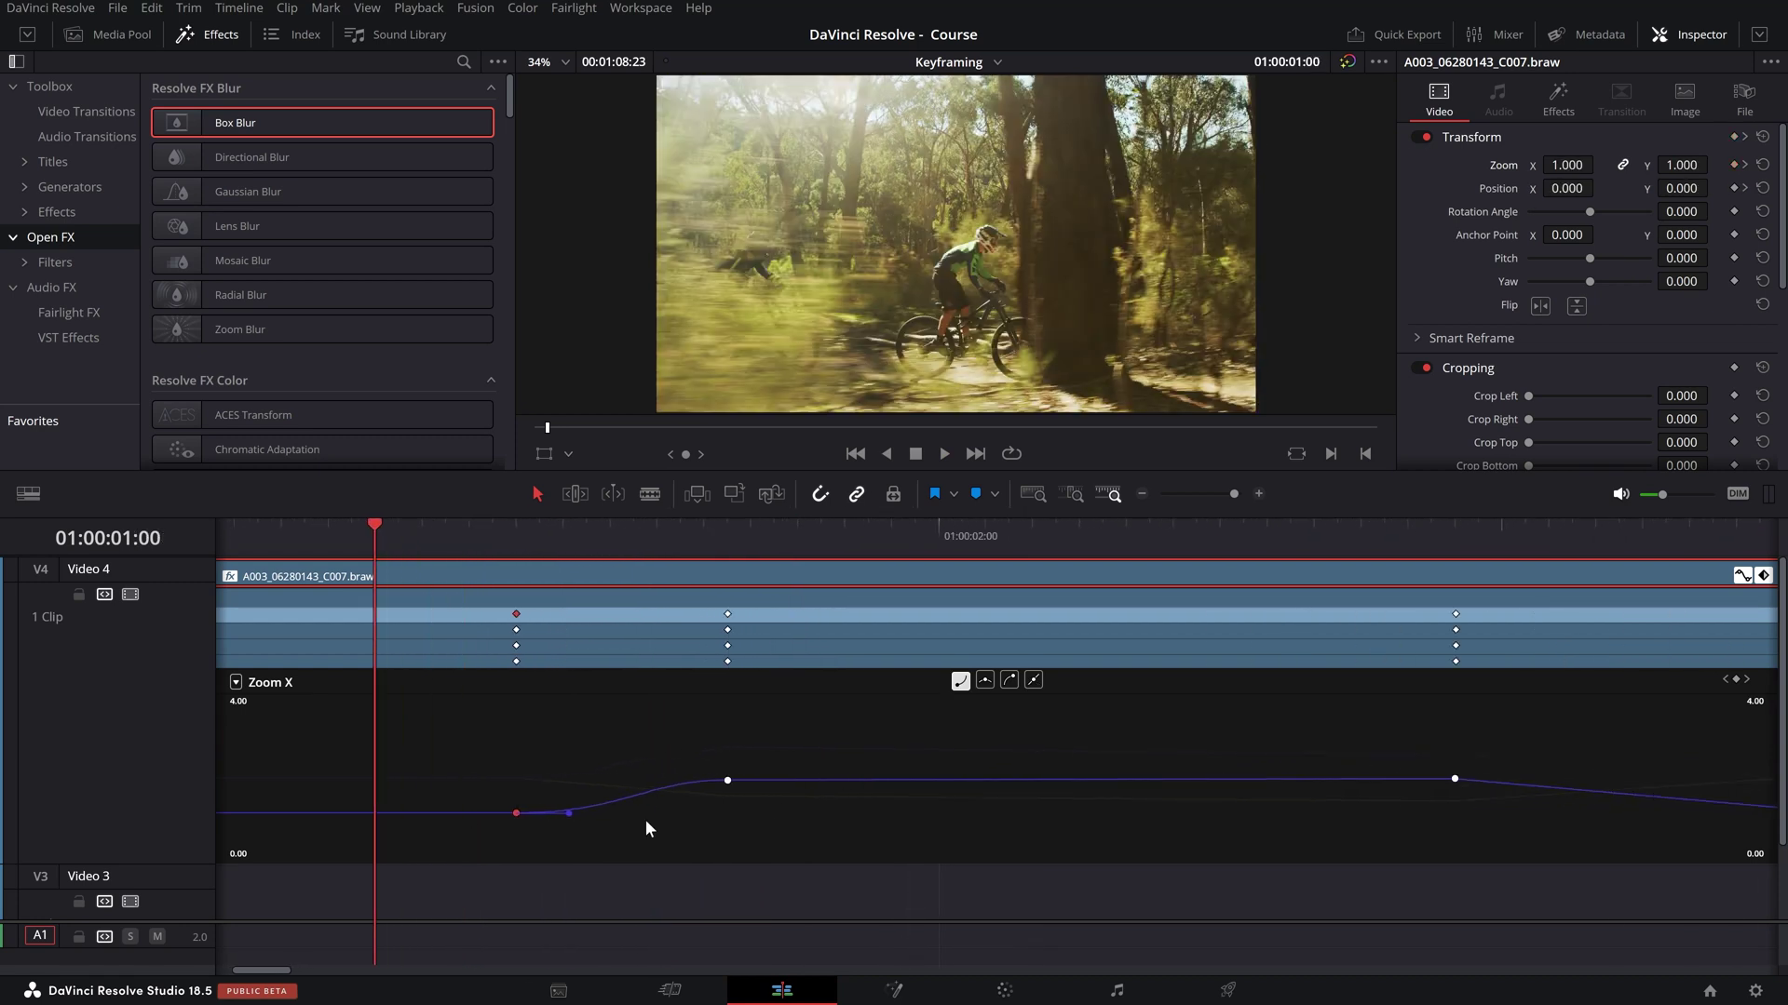
pyautogui.click(734, 780)
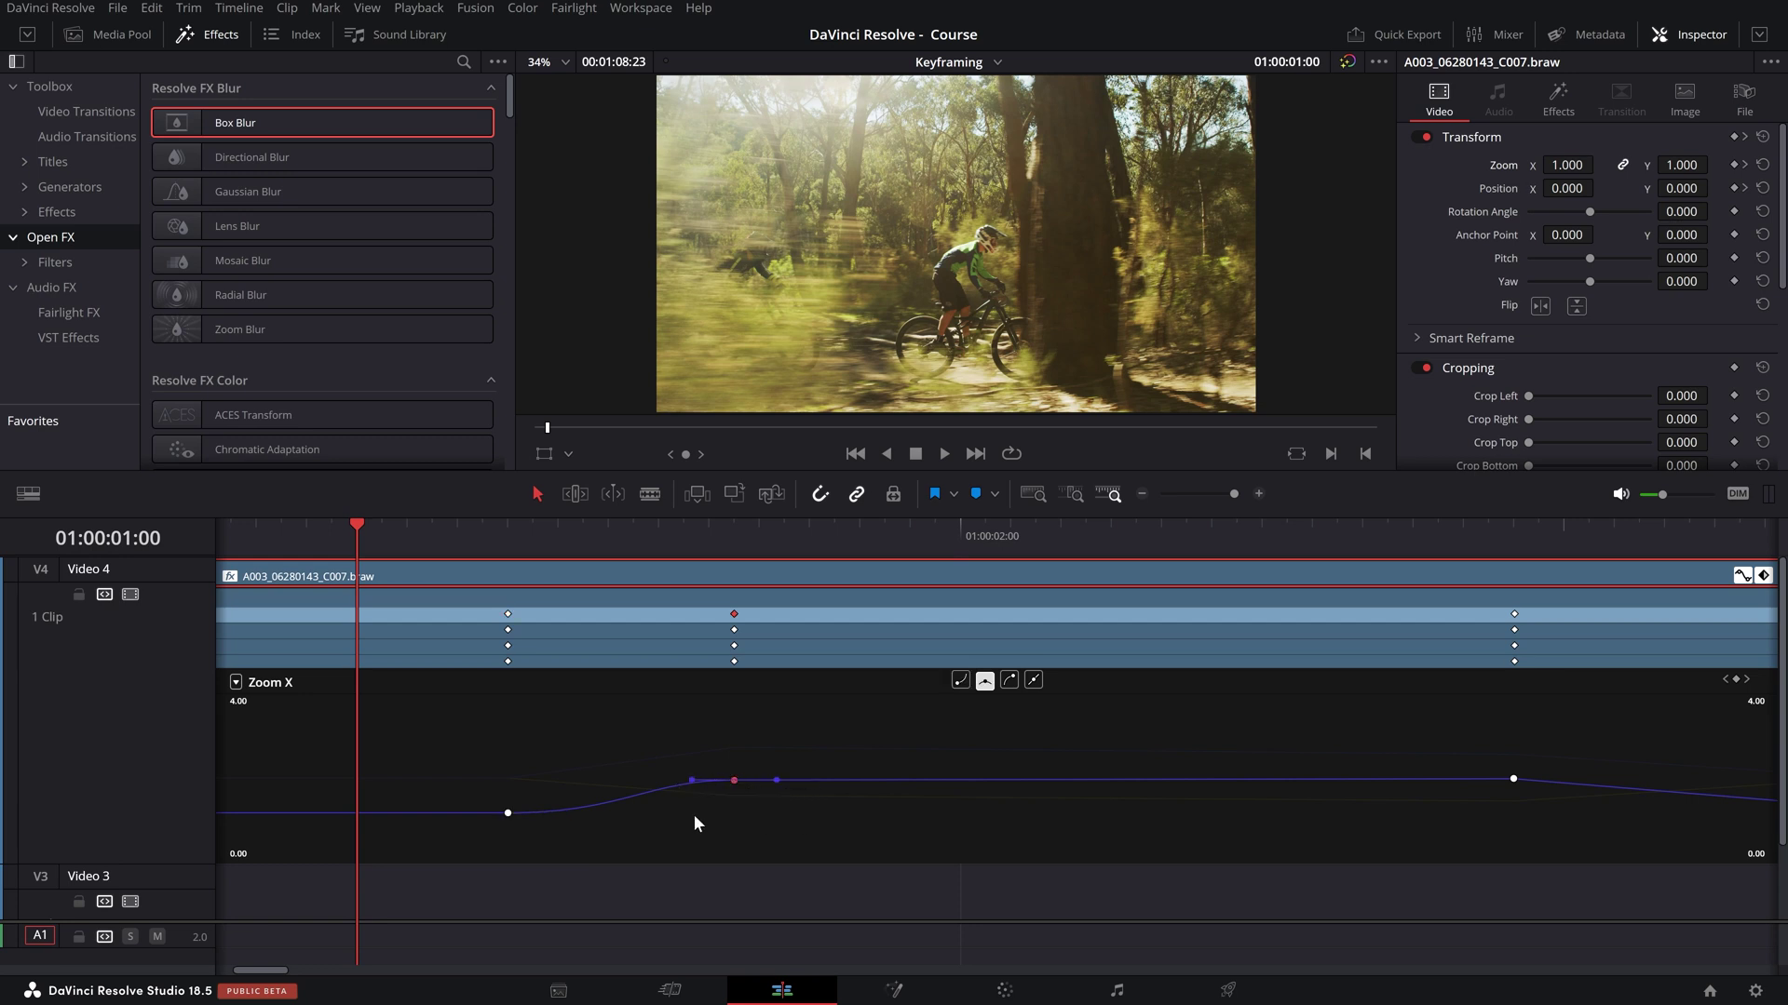
# - Play and scrub through the eased zoom around 01:00:01:10, checking whether the clip's edges stay outside the frame
pyautogui.press('space')
pyautogui.click(408, 524)
pyautogui.moveTo(407, 524); pyautogui.dragTo(610, 547)
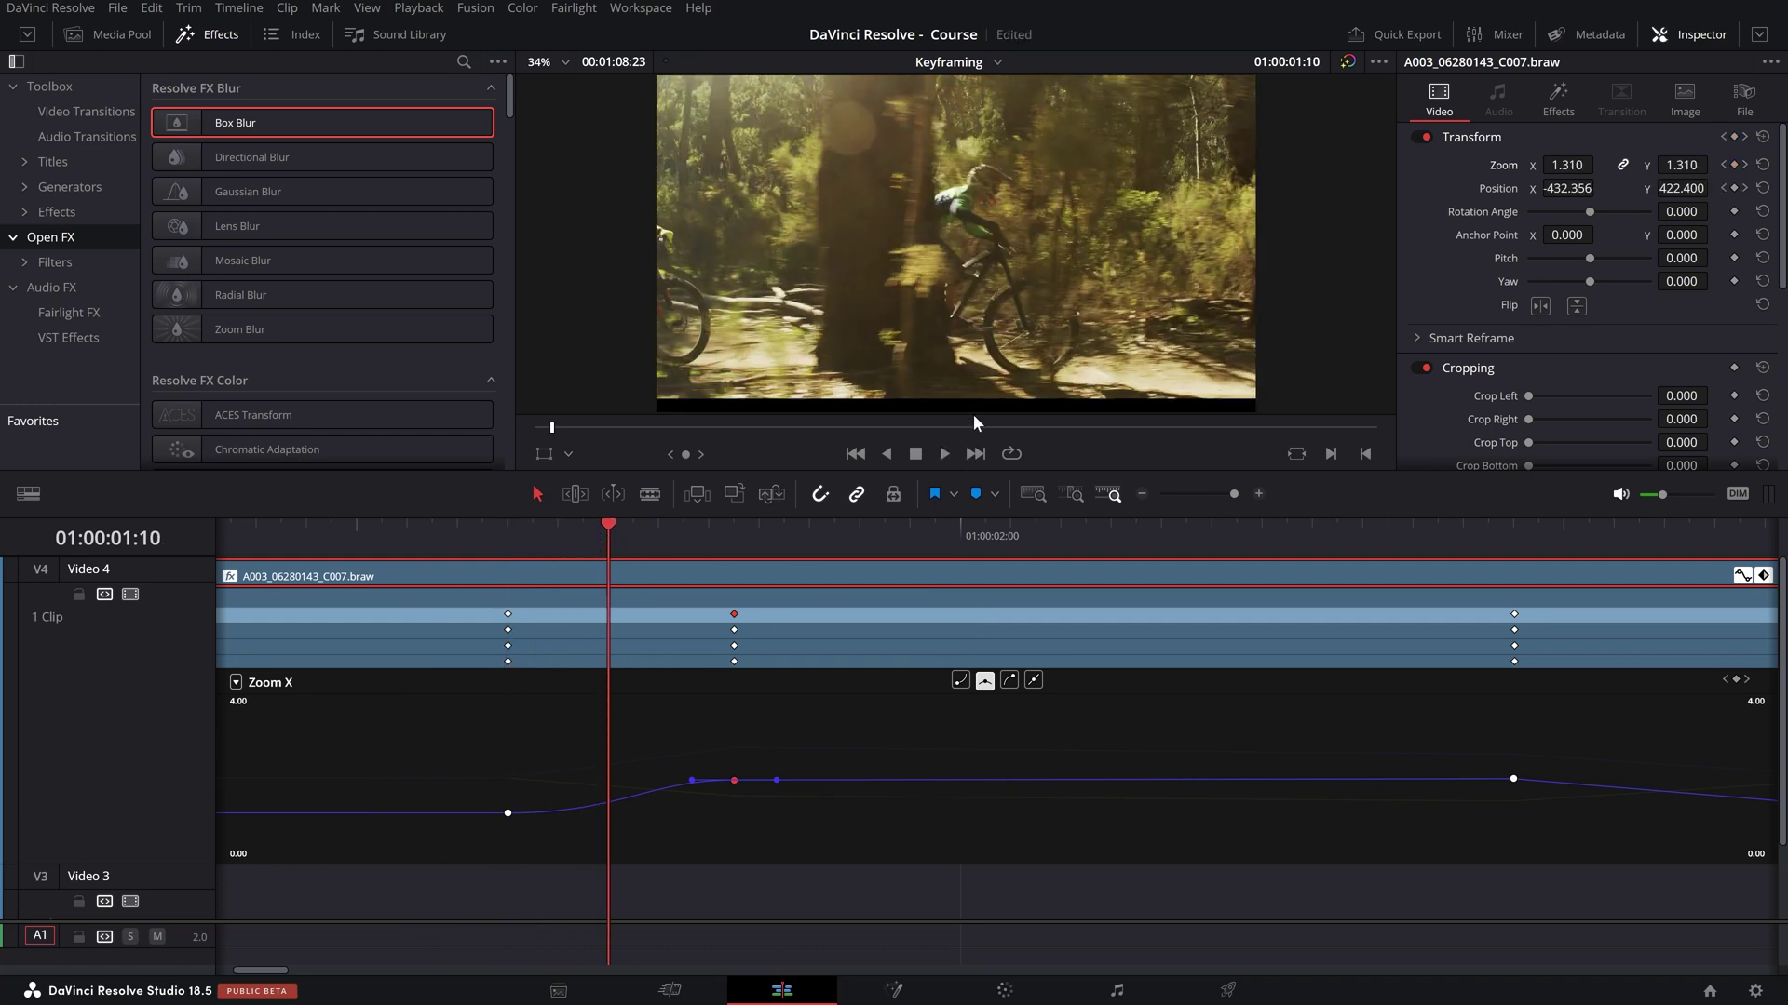
pyautogui.moveTo(527, 540); pyautogui.dragTo(613, 557)
pyautogui.scroll(-2, 691, 280)
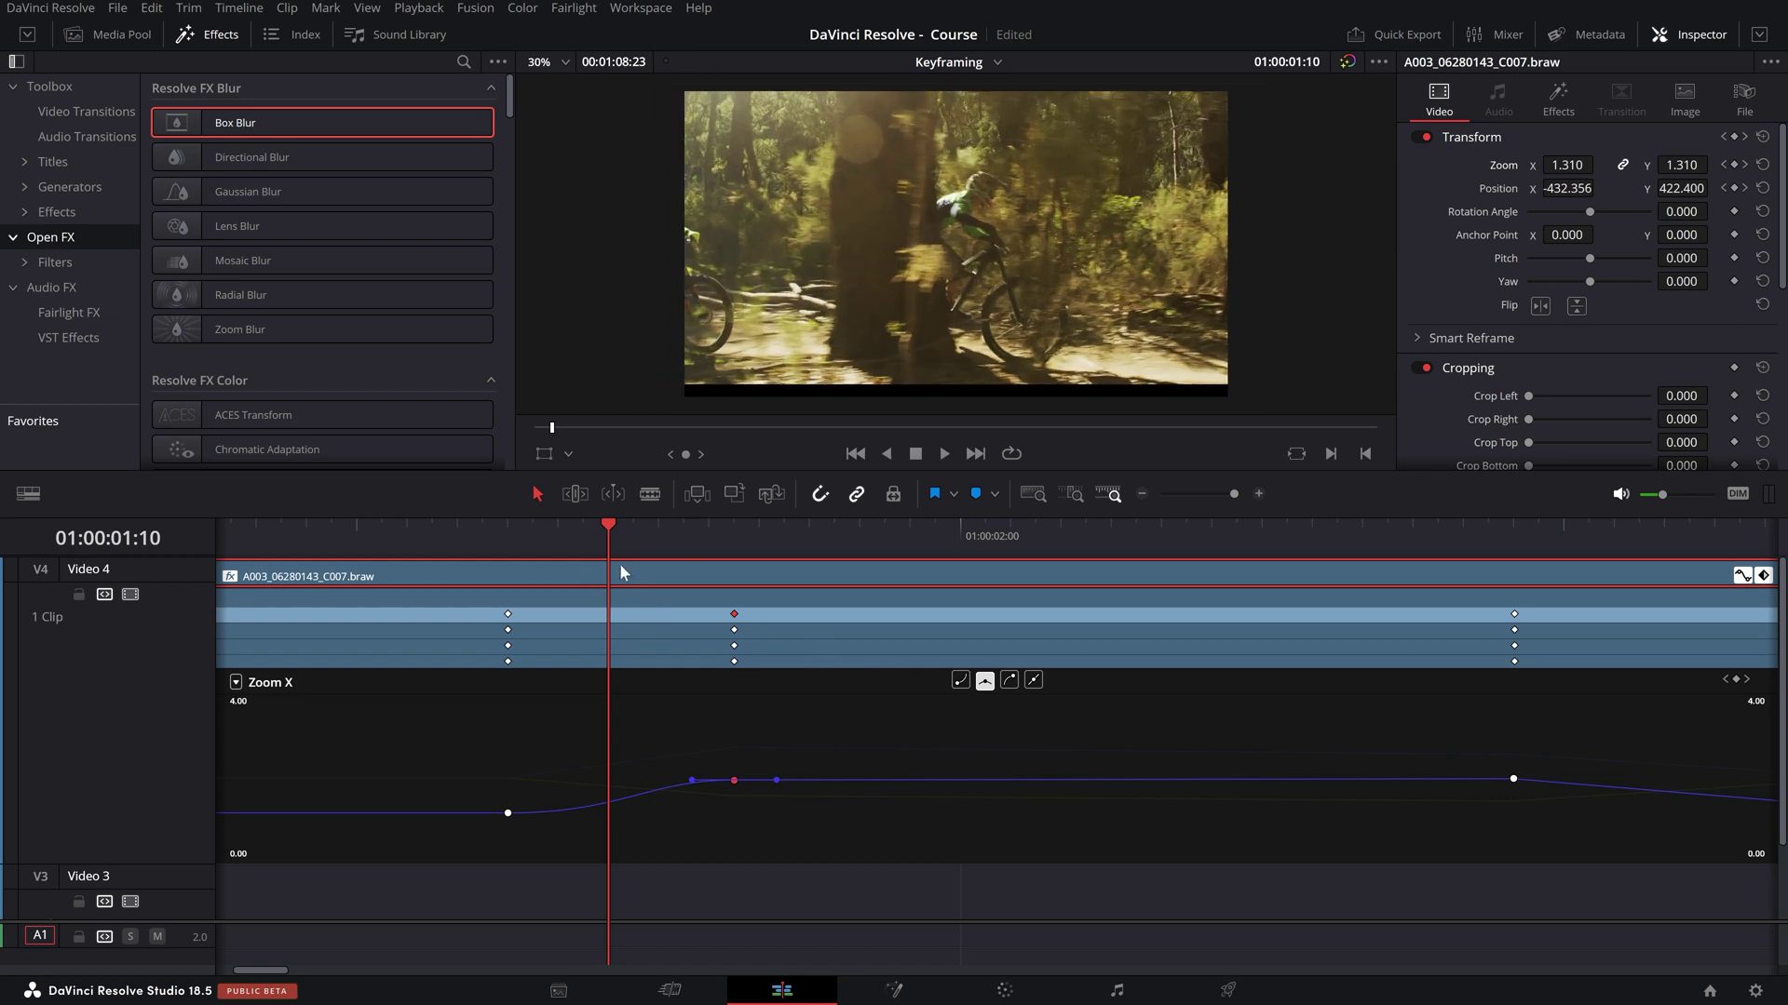
pyautogui.moveTo(589, 544)
pyautogui.mouseDown()
pyautogui.moveTo(545, 539)
pyautogui.moveTo(635, 557)
pyautogui.moveTo(582, 554)
pyautogui.mouseUp()
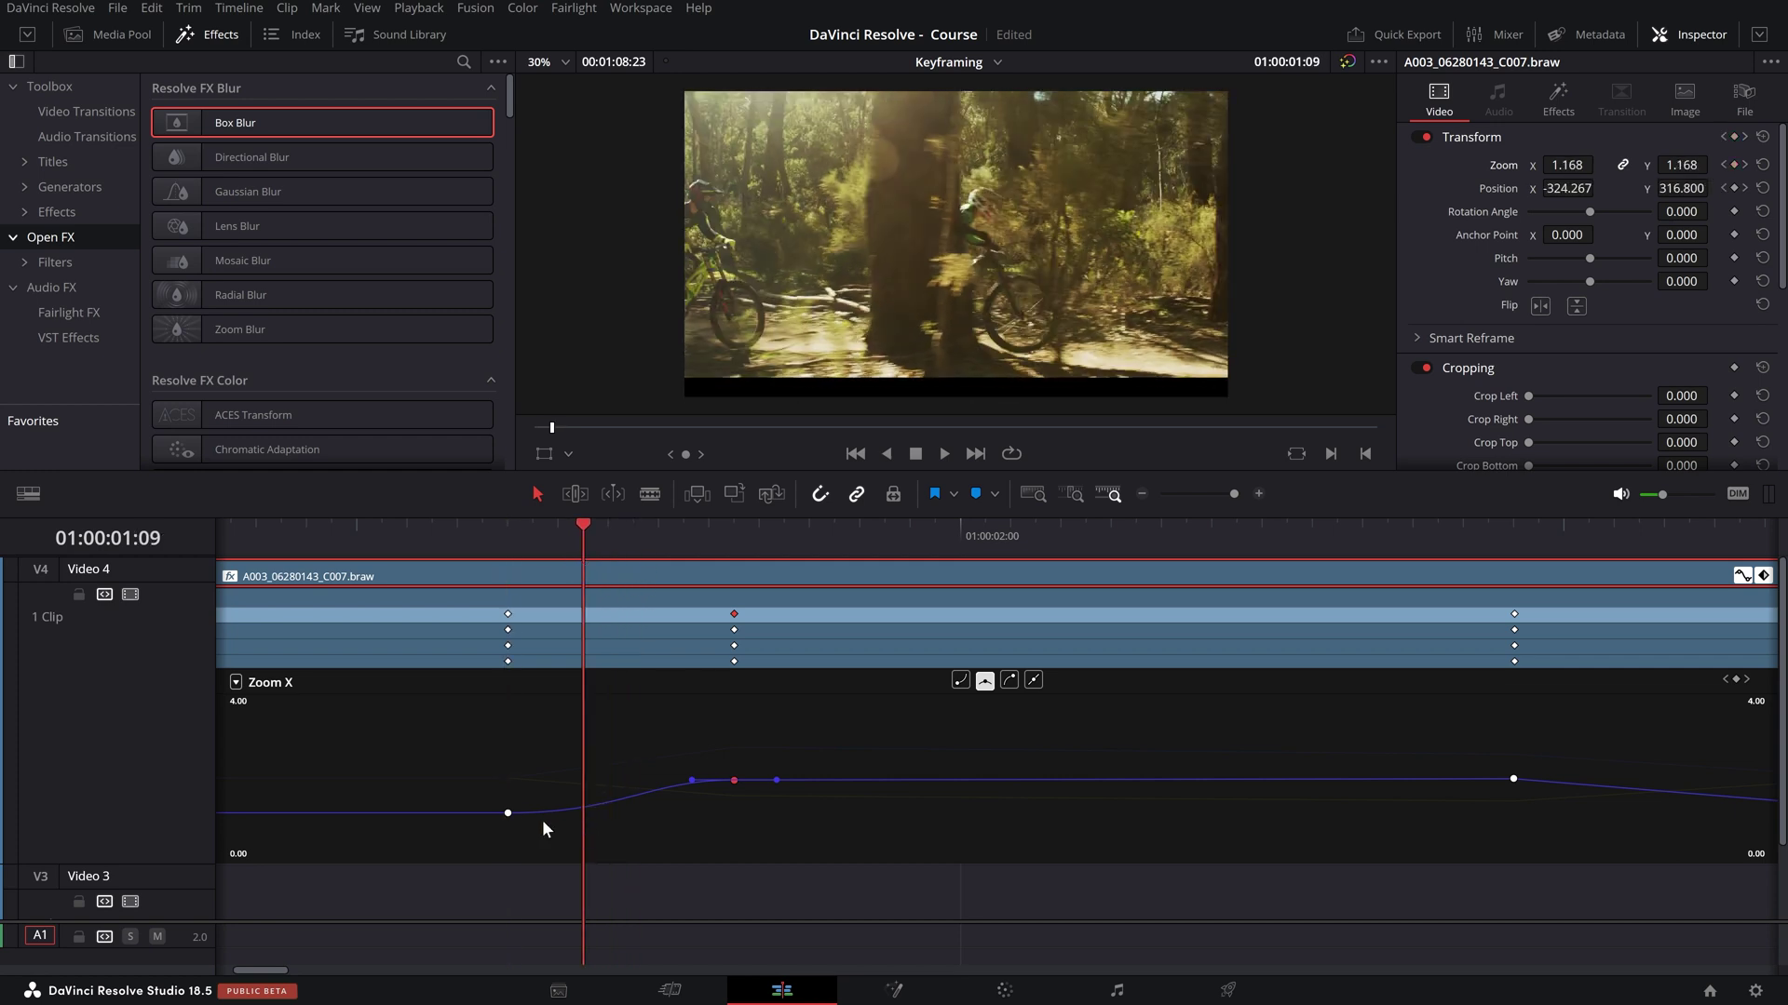
# - Select the first Zoom X keyframe and scrub between it and 01:00:01:10 to examine how the zoom and position motion match
pyautogui.click(507, 813)
pyautogui.press('[')
pyautogui.moveTo(540, 551); pyautogui.dragTo(609, 549)
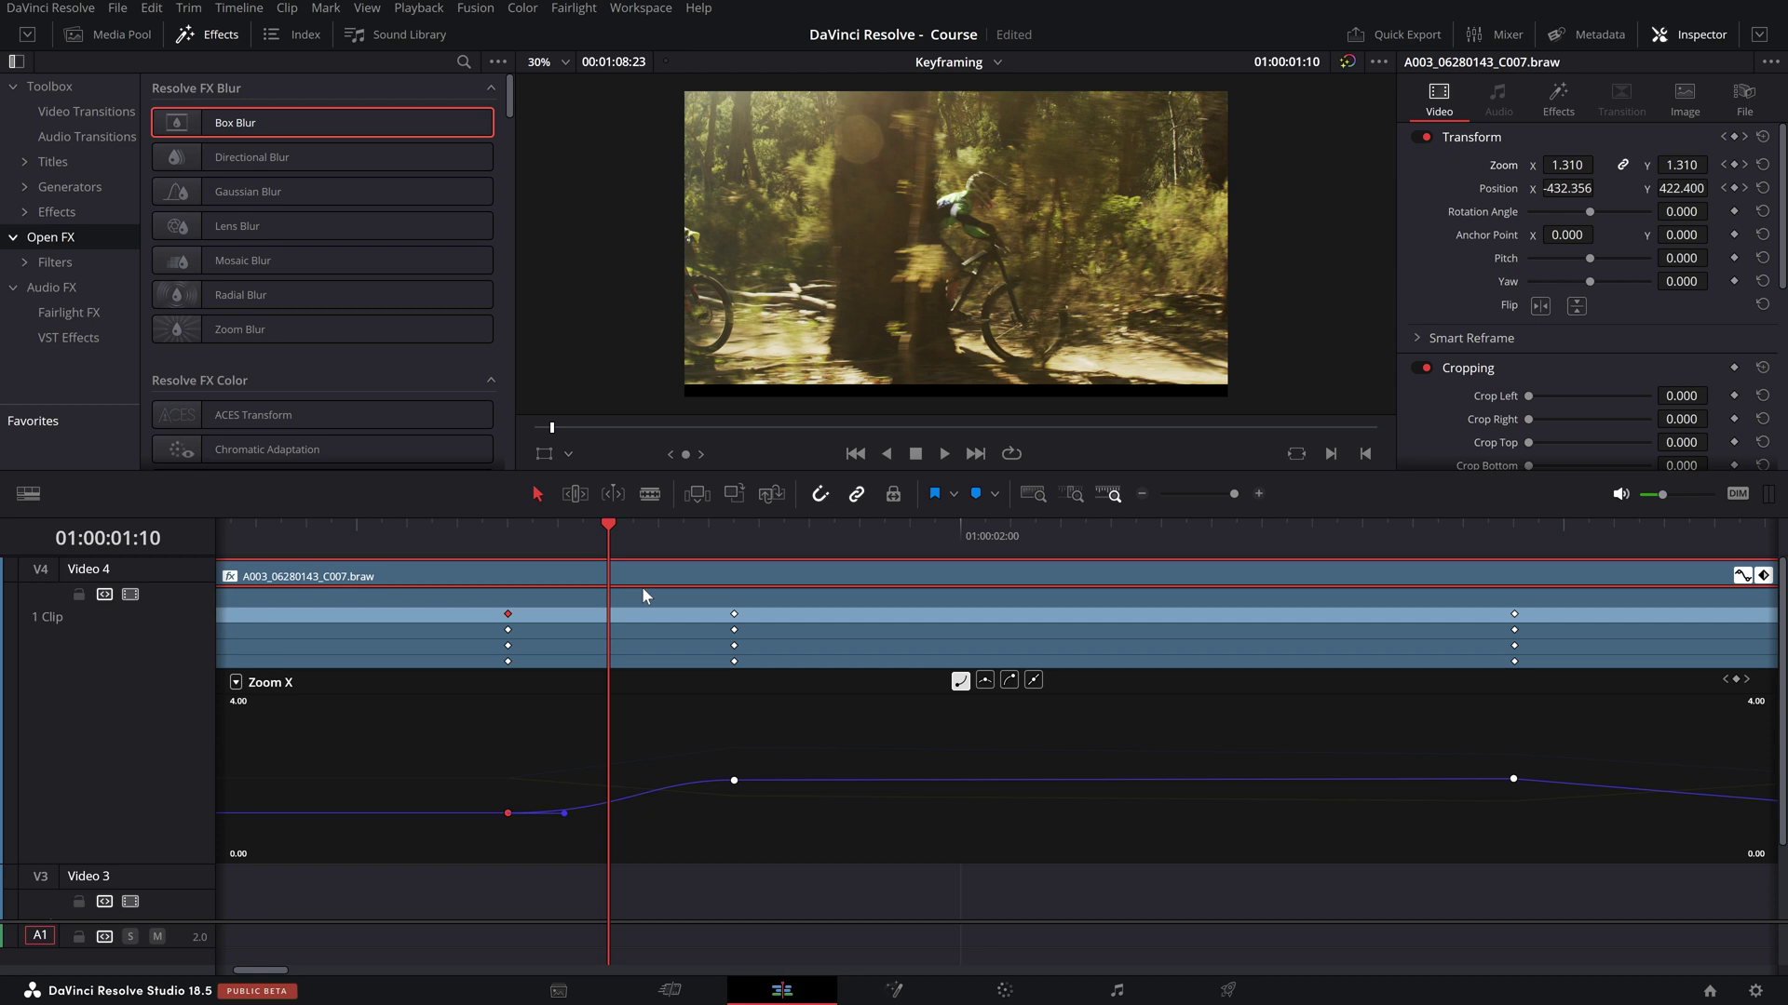
pyautogui.moveTo(517, 542); pyautogui.dragTo(622, 542)
pyautogui.scroll(-2, 906, 651)
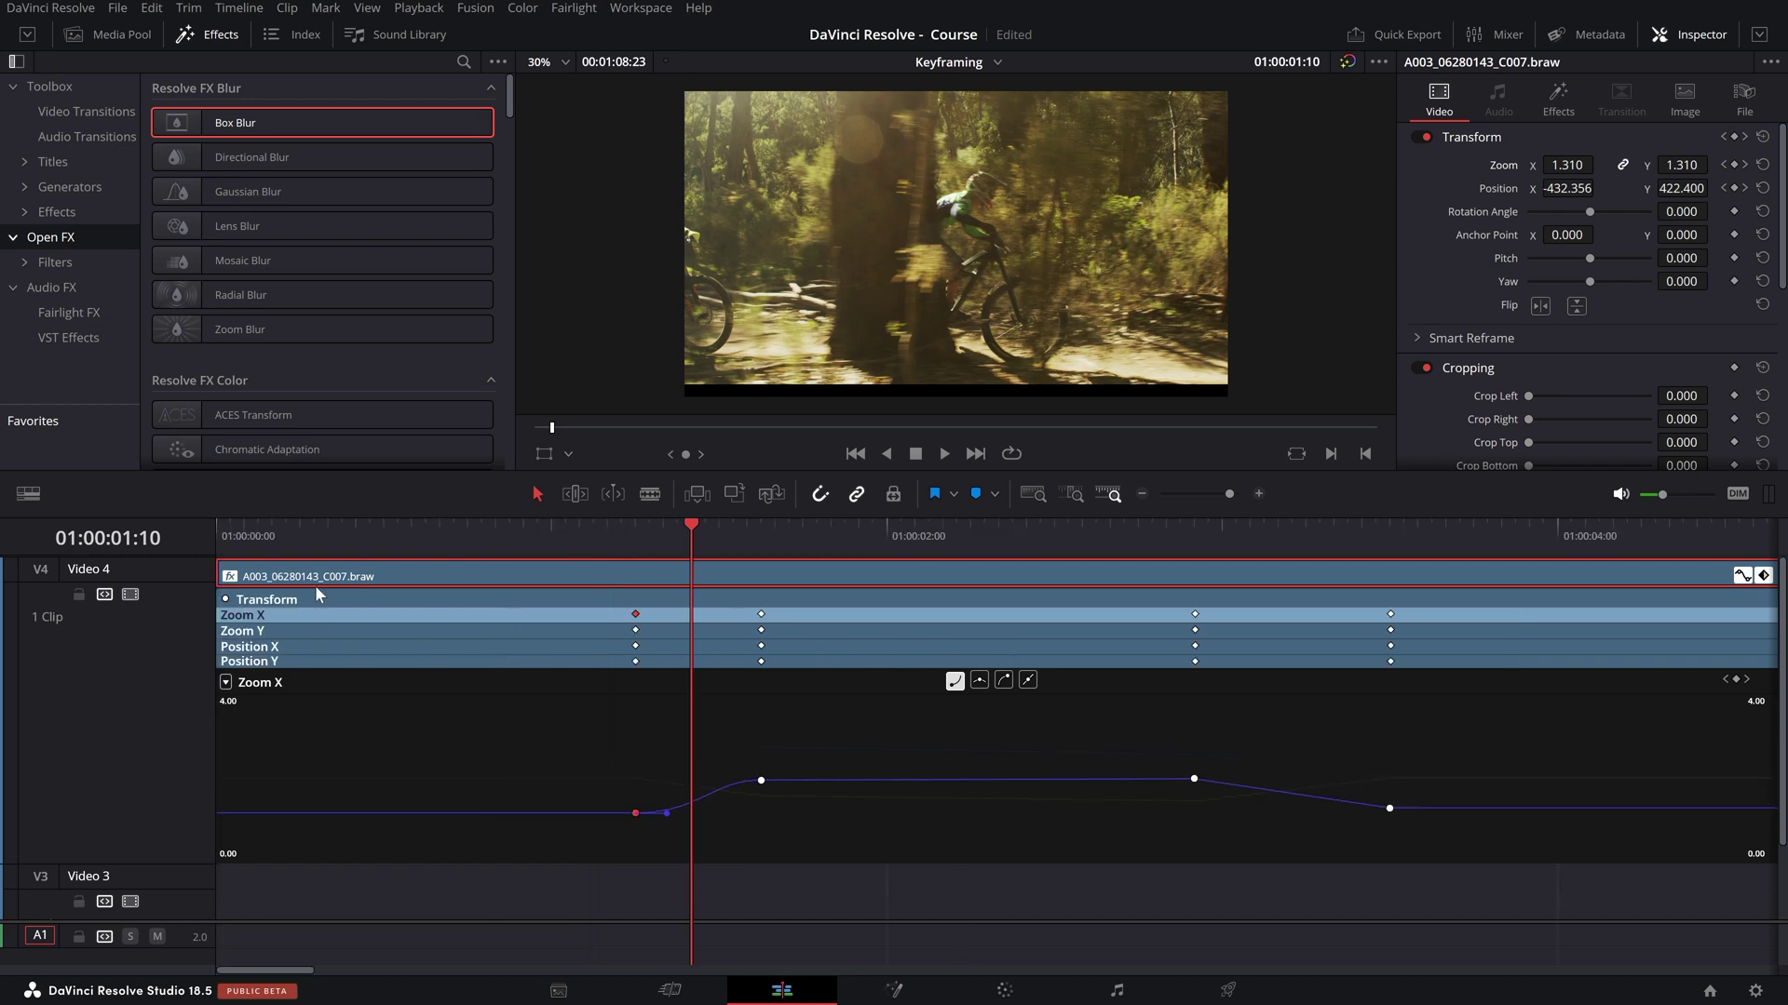
# - At the first keyframe, 01:00:01:06, set the clip's Zoom to 1.220 on both axes and play the change
pyautogui.click(635, 531)
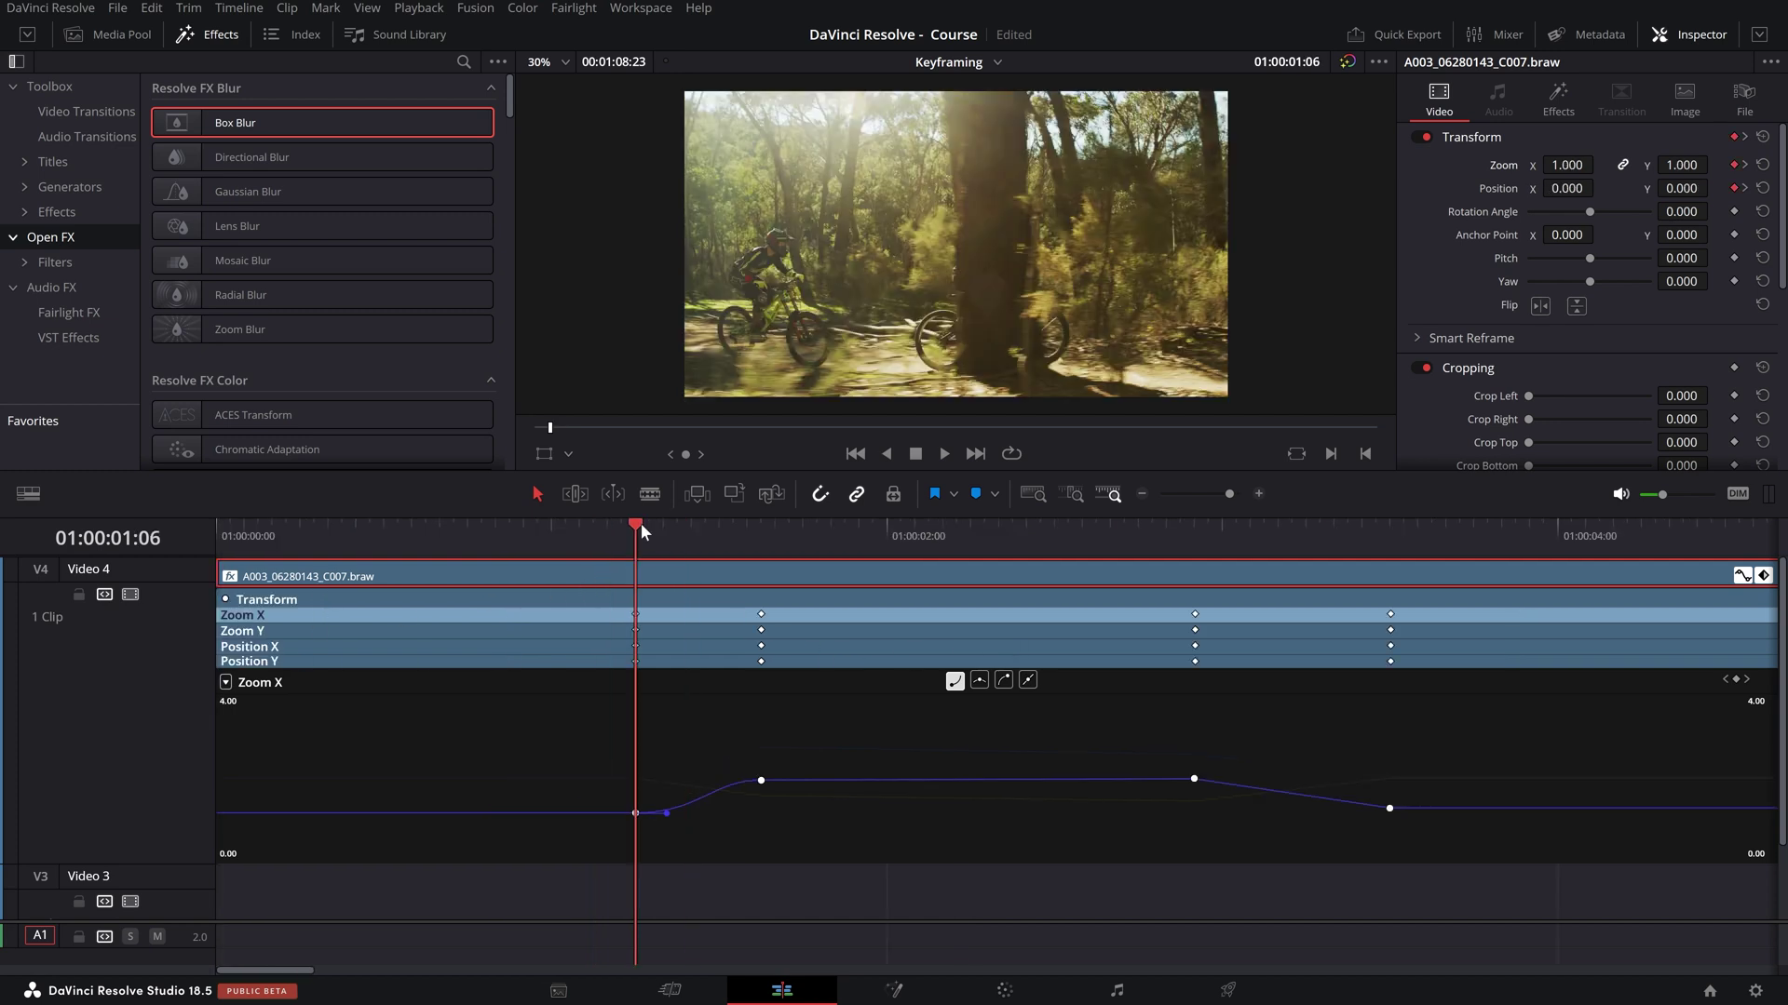
pyautogui.click(677, 531)
pyautogui.click(637, 525)
pyautogui.moveTo(1581, 169); pyautogui.dragTo(1599, 165)
pyautogui.press('space')
pyautogui.click(620, 547)
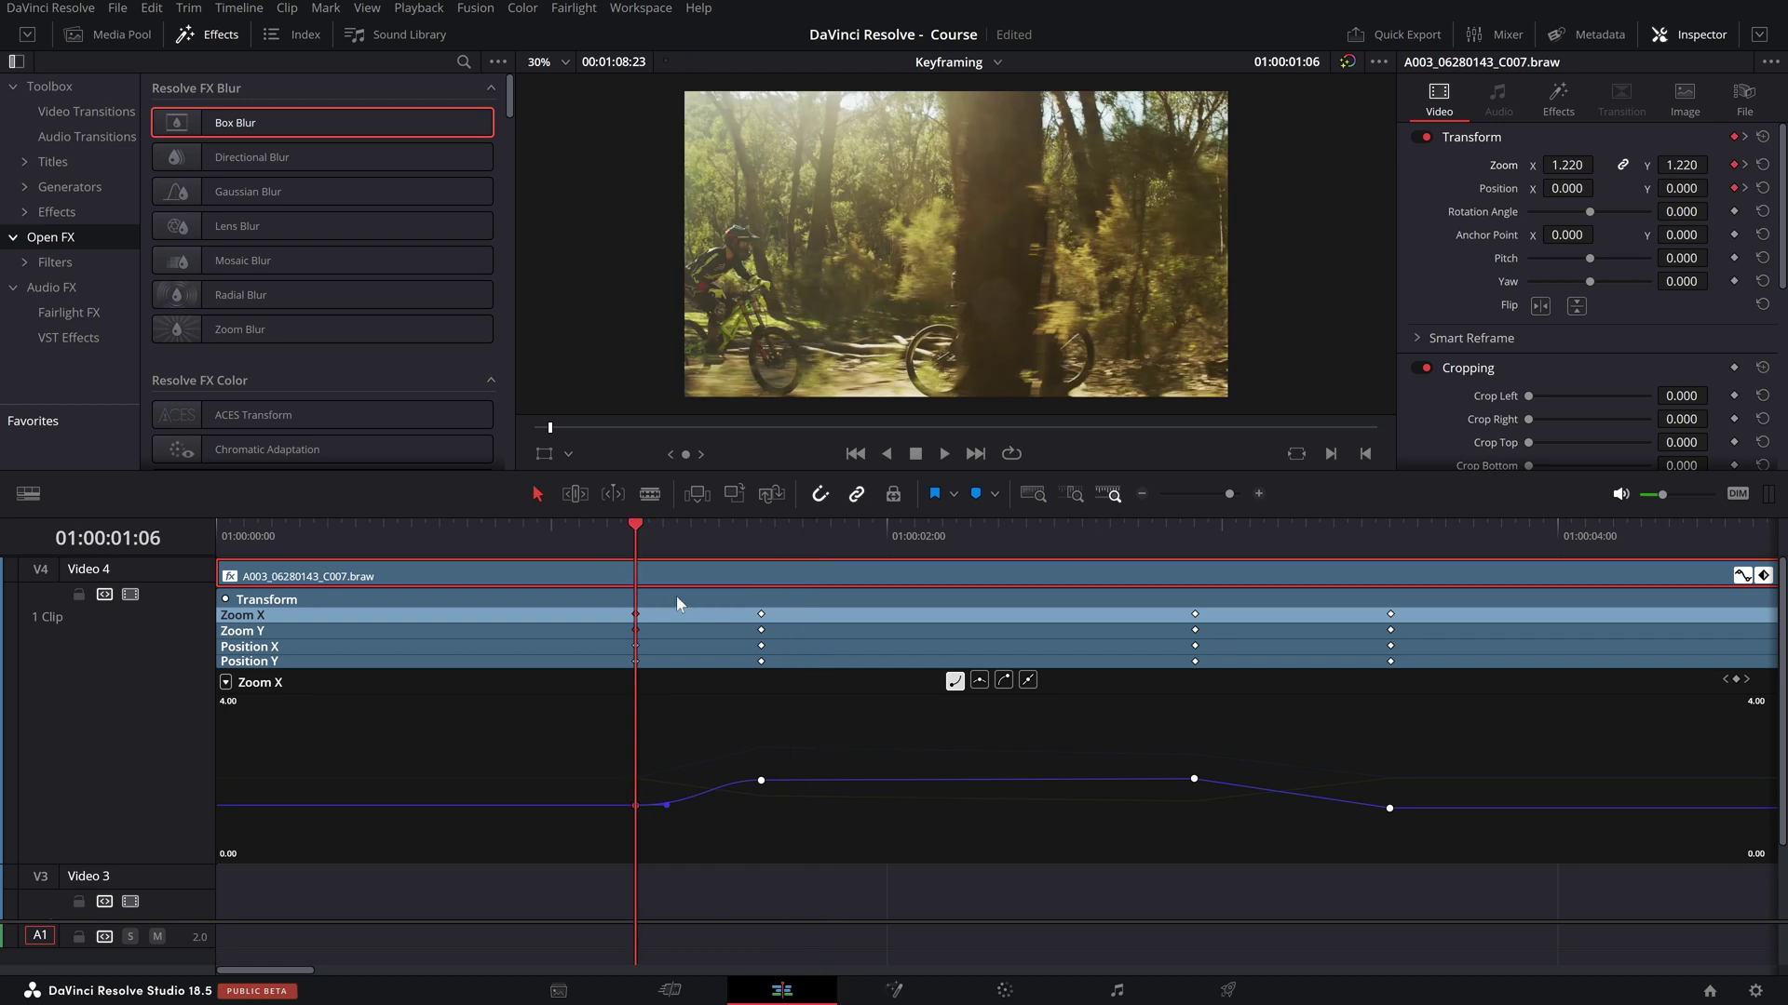
# - Replay the clip from just before the first keyframe to review the zoom with the larger starting scale
pyautogui.press('space')
pyautogui.moveTo(650, 564); pyautogui.dragTo(621, 542)
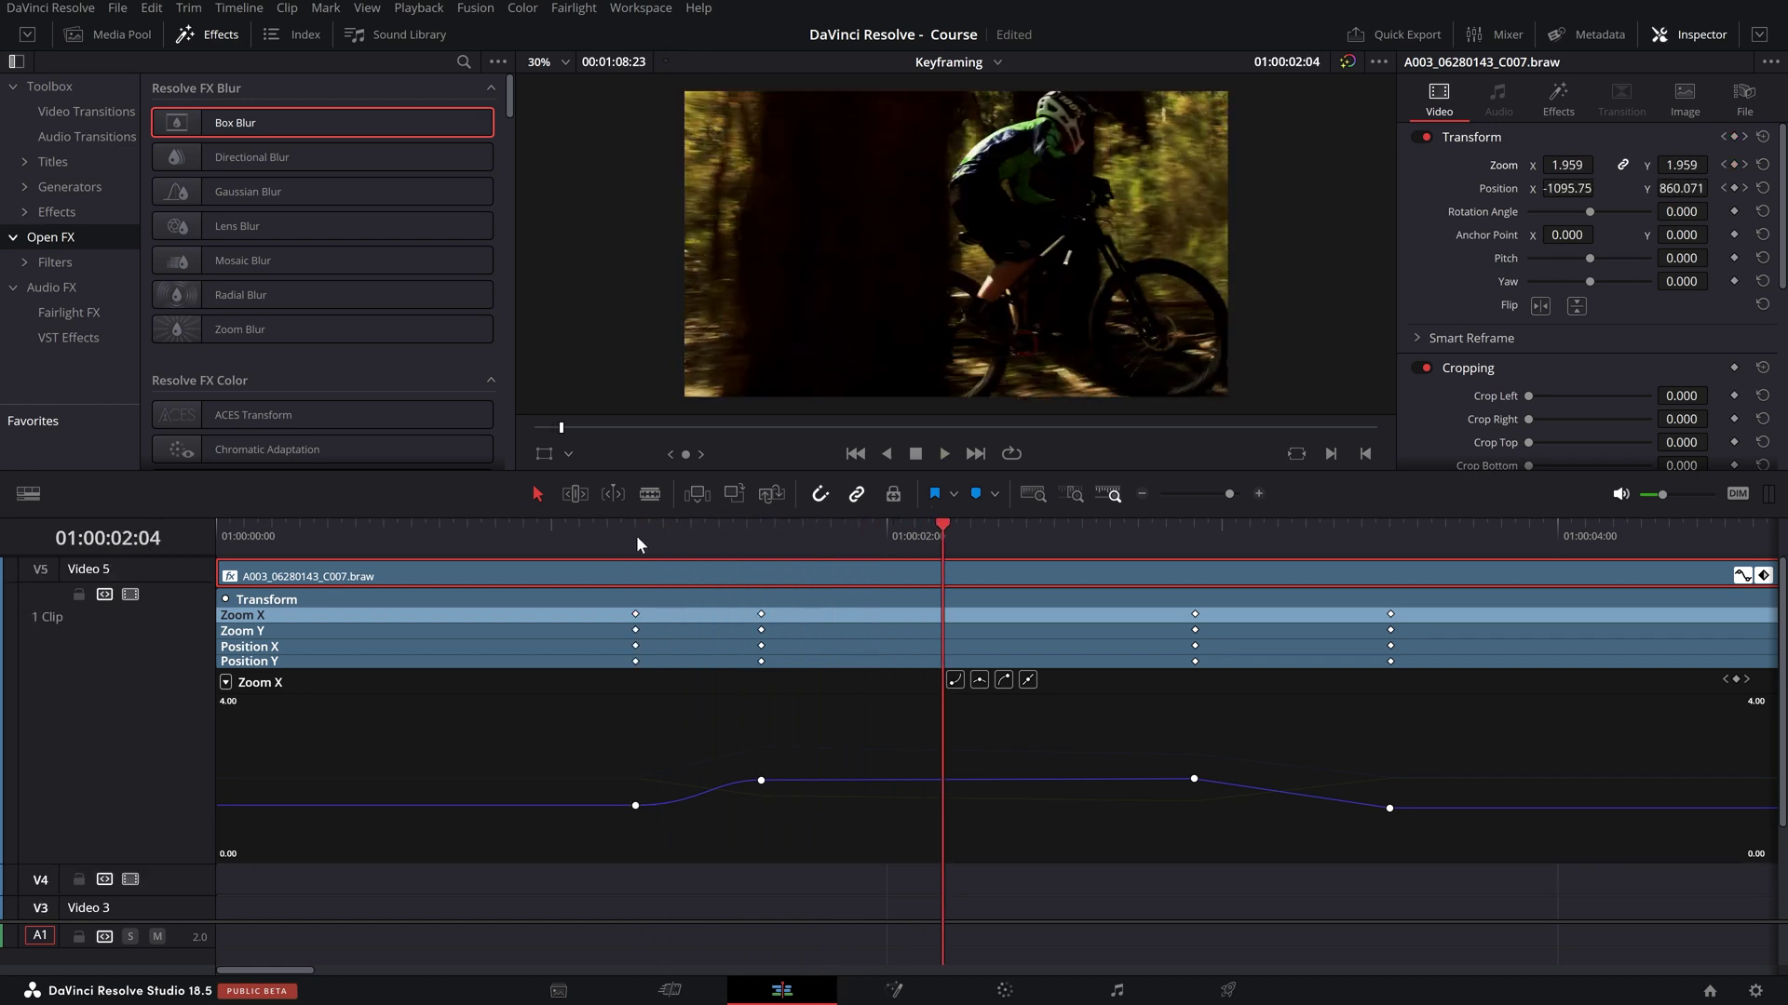
pyautogui.click(622, 542)
pyautogui.press('space')
pyautogui.press('space')
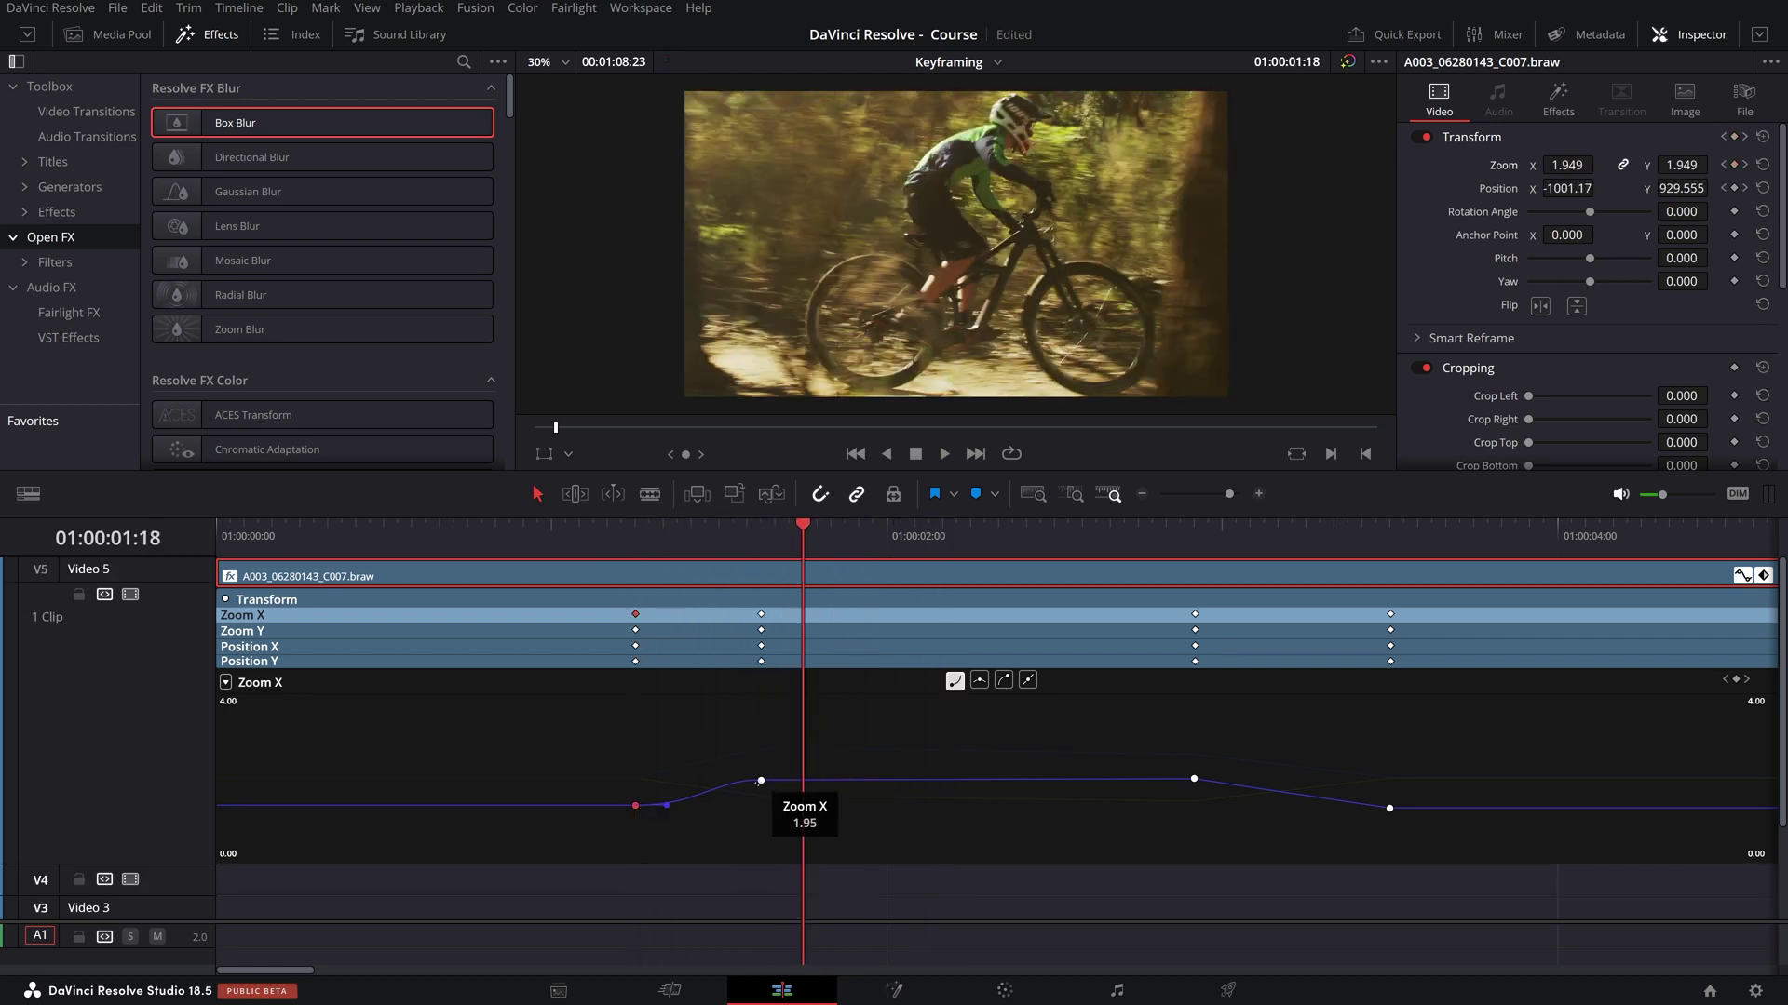
# - Check the easing handles of the first two Zoom X keyframes and undo the clip's move to the Video 5 track
pyautogui.click(761, 781)
pyautogui.scroll(3, 674, 806)
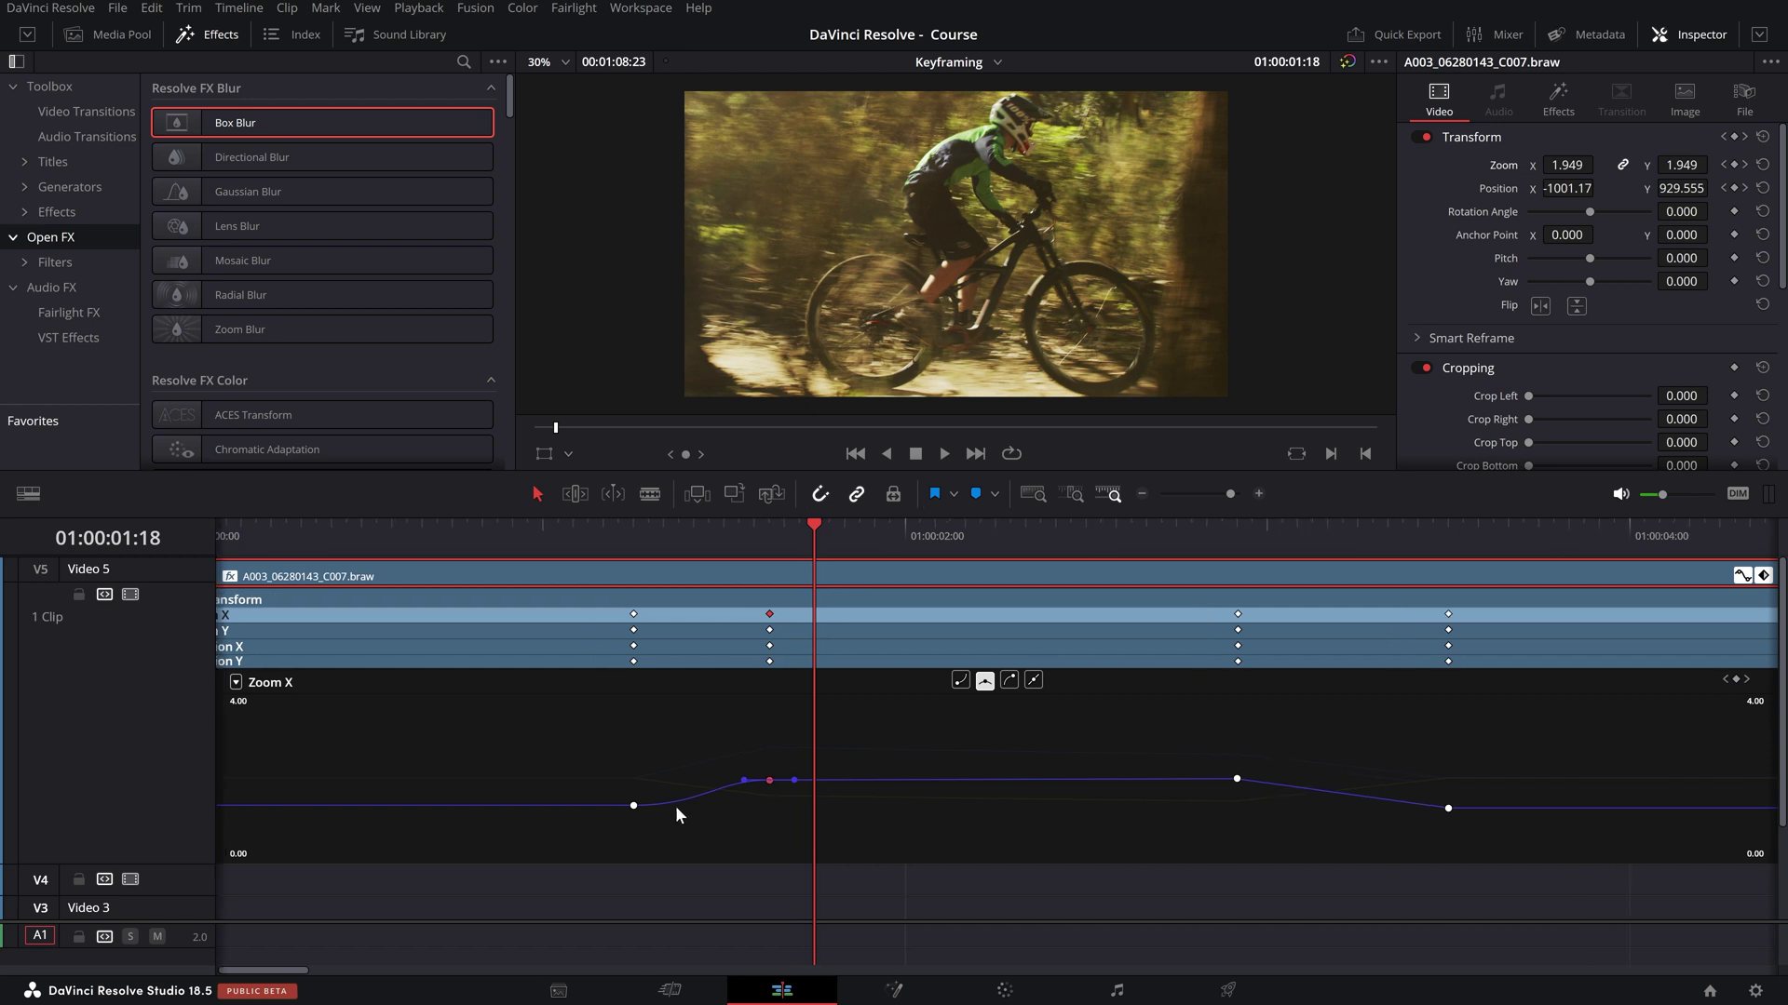
pyautogui.click(626, 807)
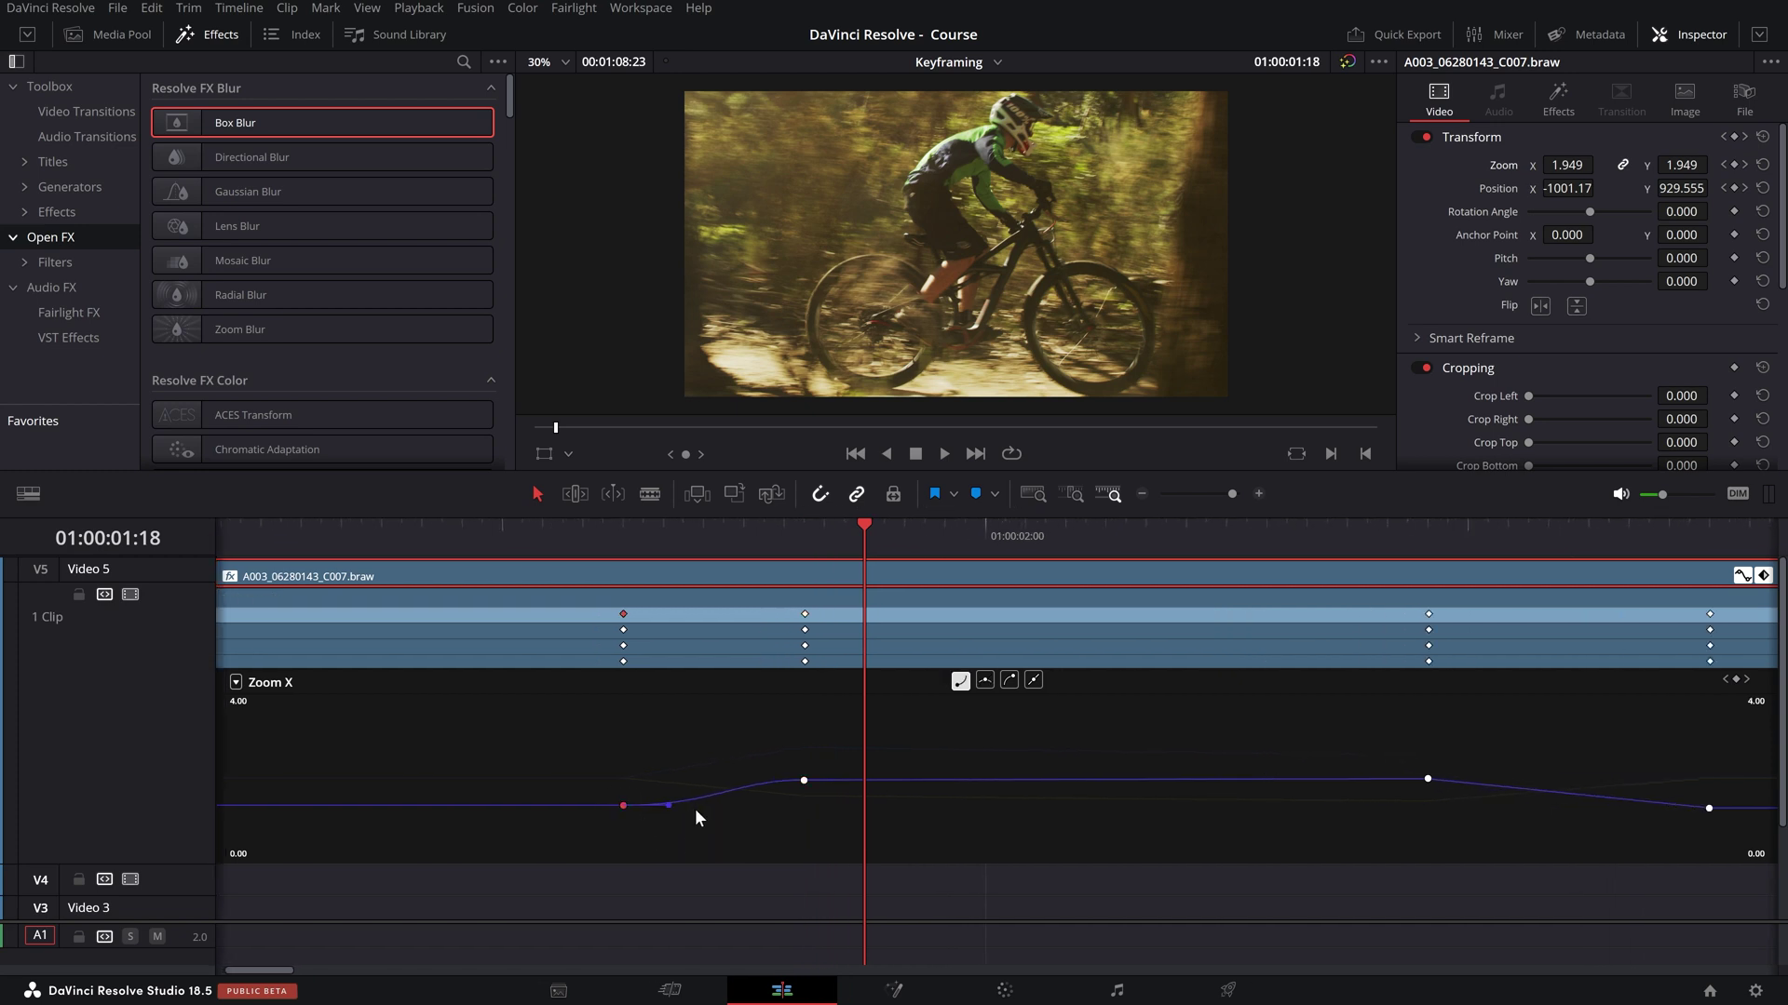
pyautogui.hotkey('ctrl', 'z')
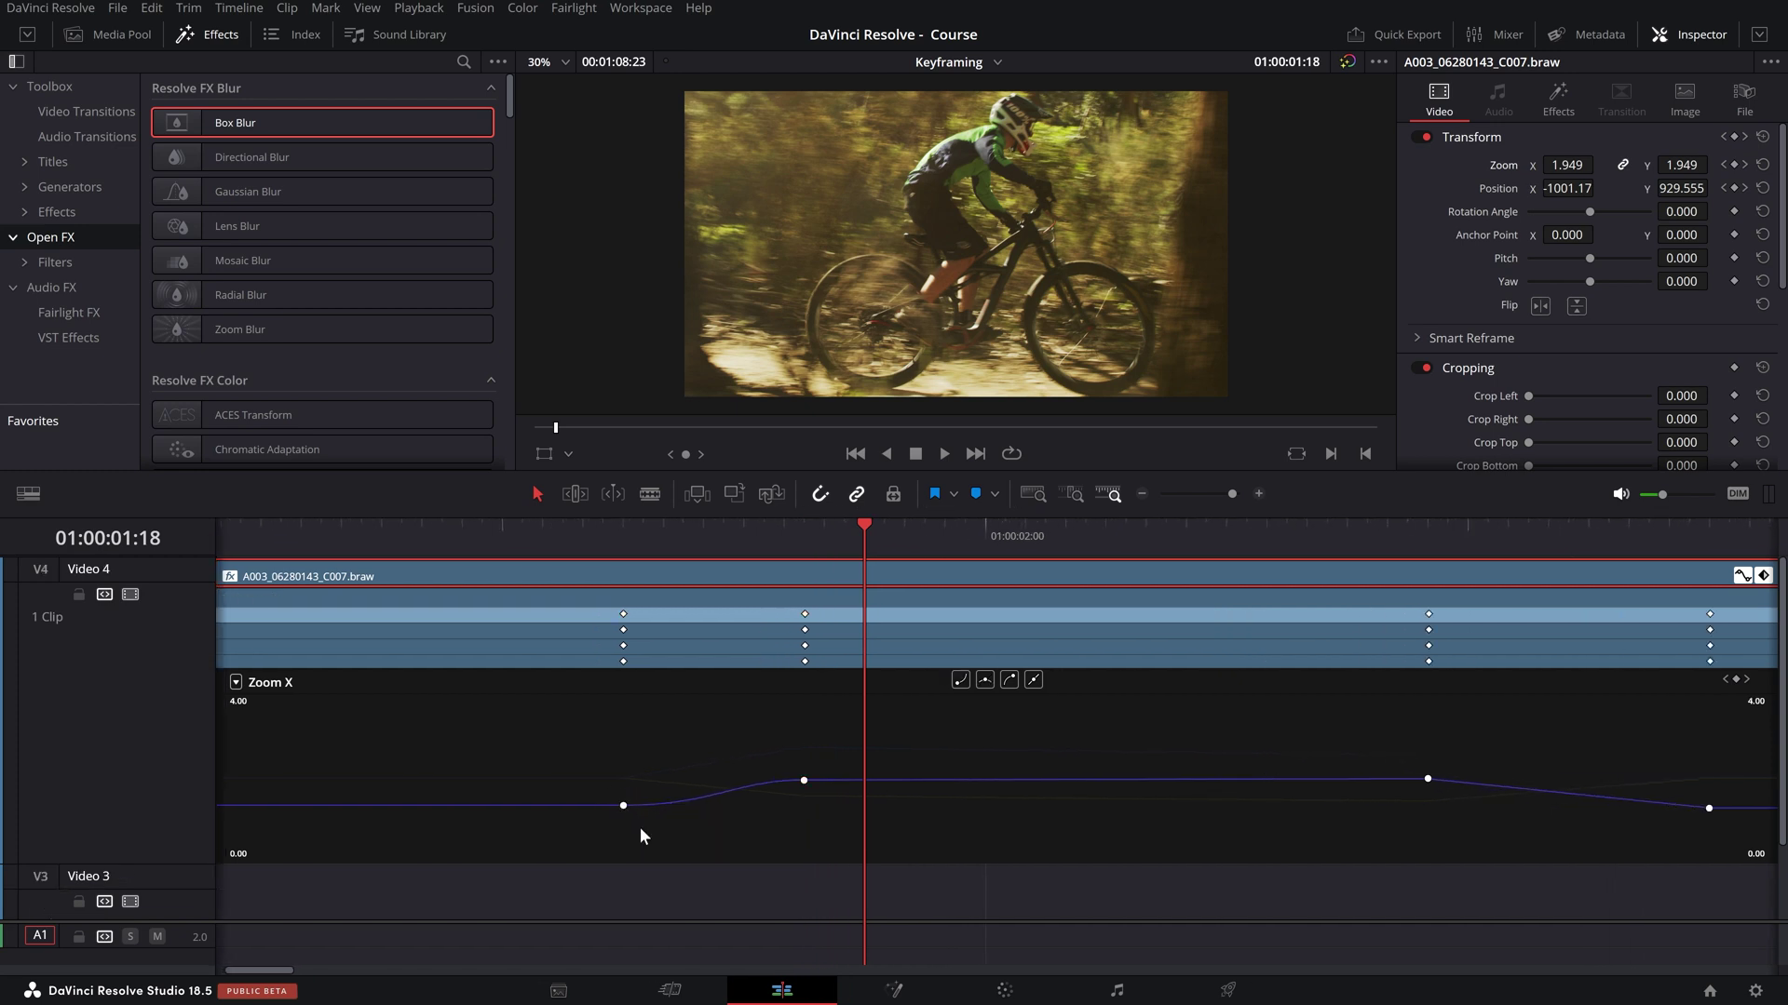
# - Pull the first Zoom X keyframe's outgoing handle below the curve to create a dip, and preview the motion up to 01:00:01:09
pyautogui.click(623, 806)
pyautogui.moveTo(668, 806)
pyautogui.mouseDown()
pyautogui.moveTo(700, 834)
pyautogui.moveTo(643, 821)
pyautogui.moveTo(663, 823)
pyautogui.mouseUp()
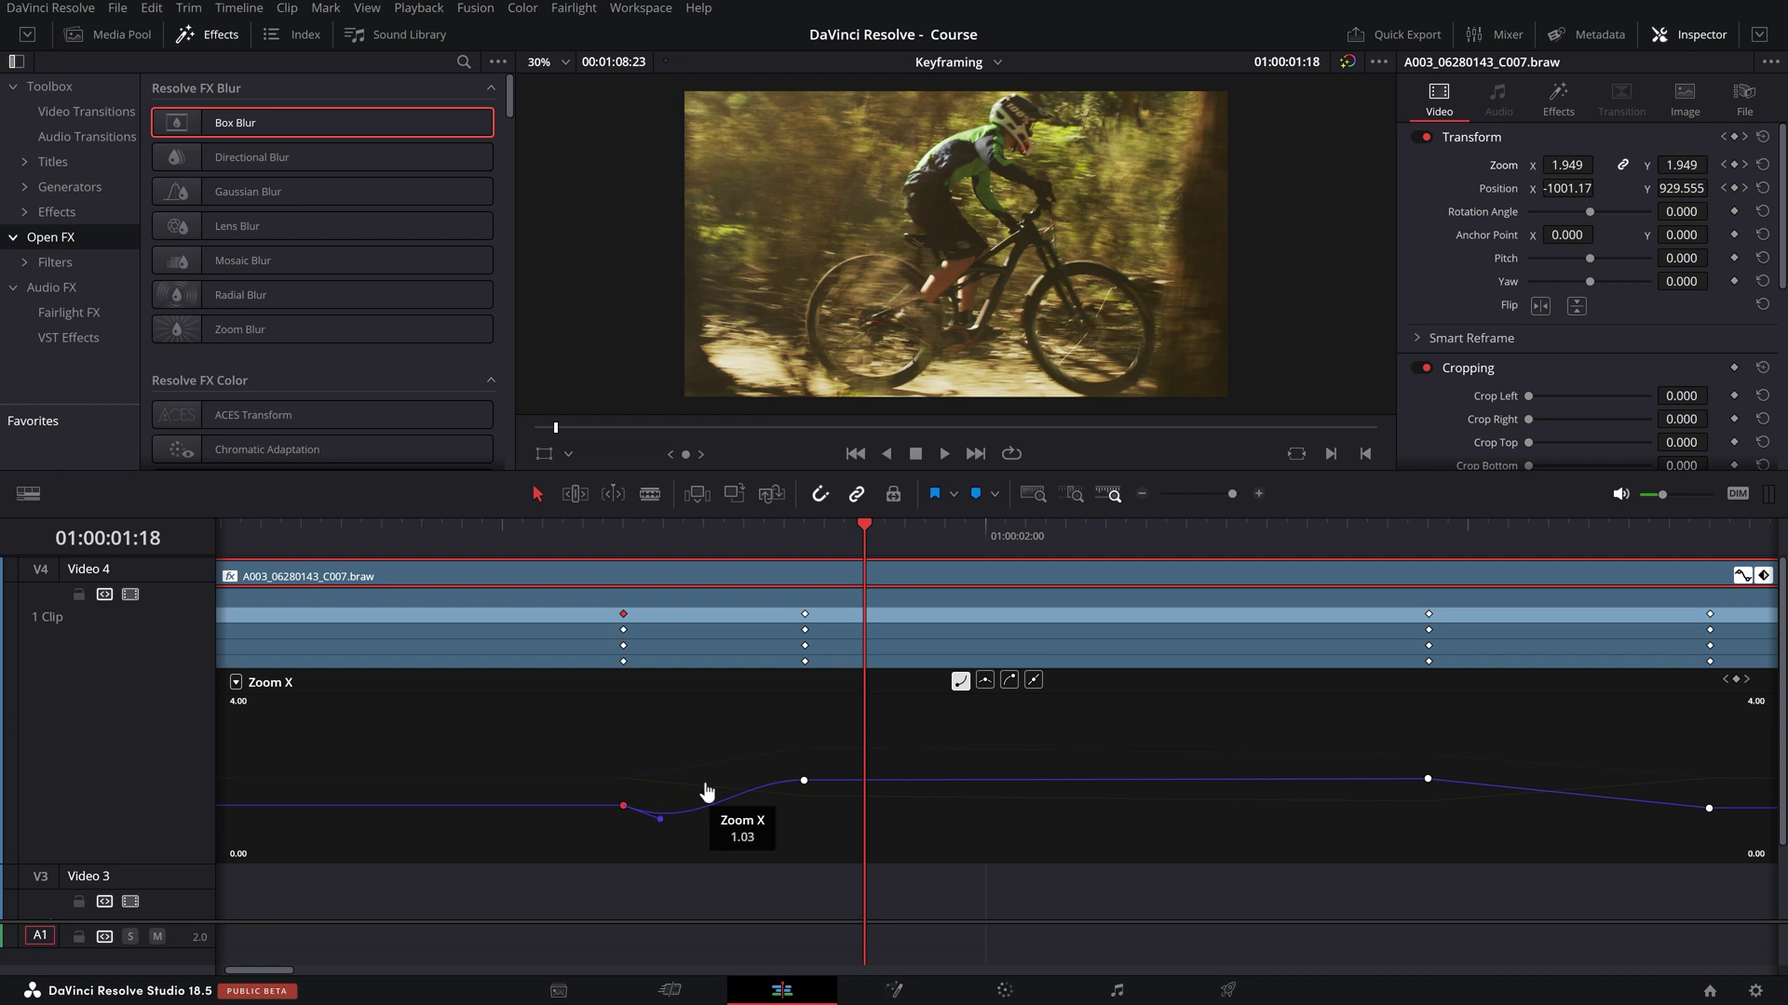
pyautogui.click(614, 534)
pyautogui.press('space')
pyautogui.click(623, 529)
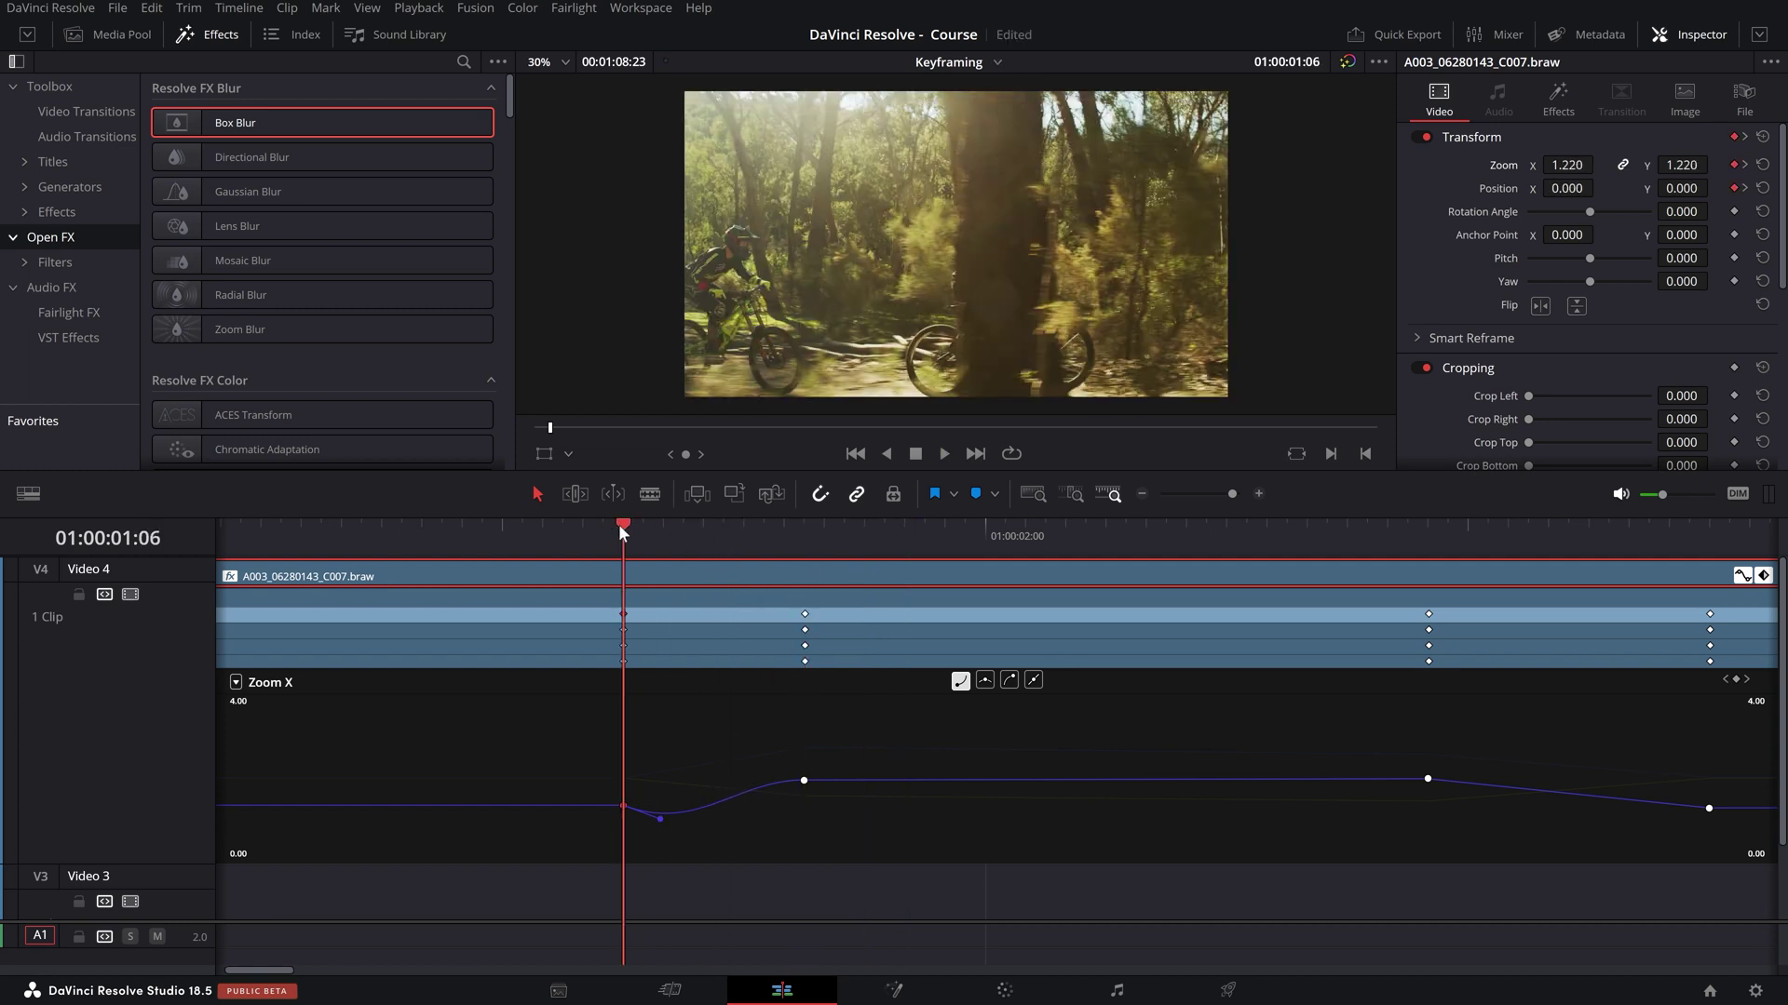
pyautogui.moveTo(665, 531); pyautogui.dragTo(684, 538)
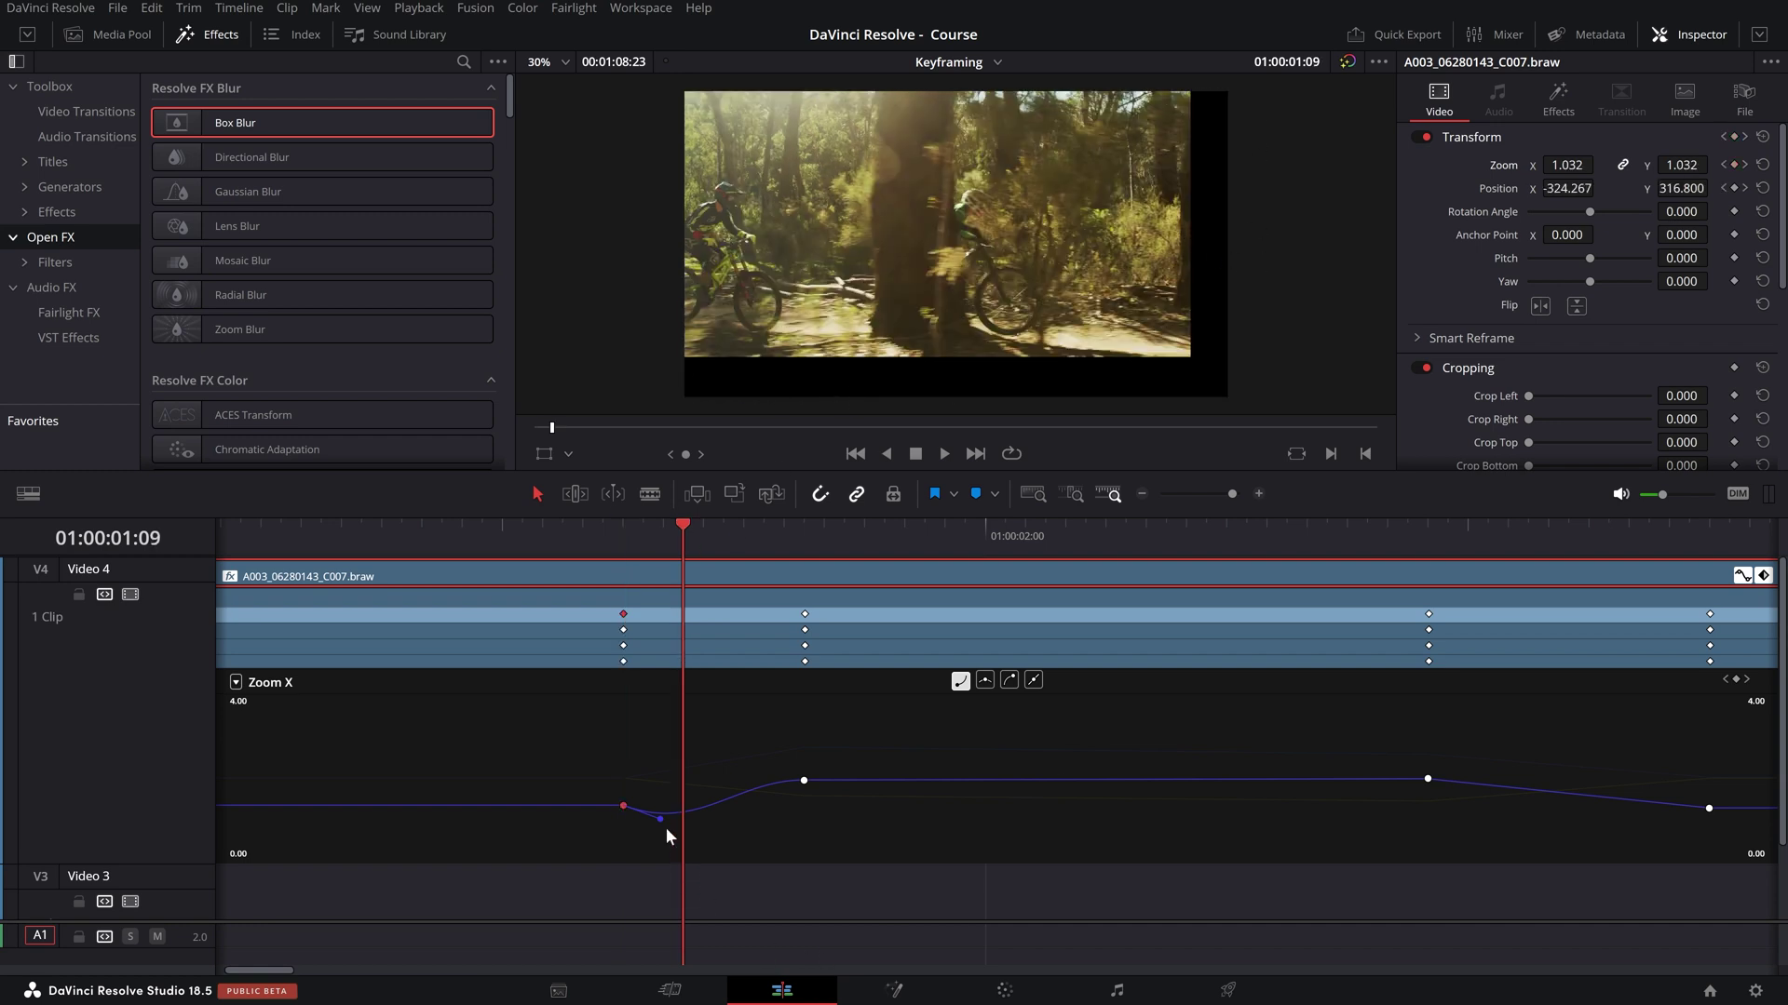
# - Raise the first Zoom X keyframe's outgoing handle until it is nearly level with the keyframe, and replay the zoom
pyautogui.moveTo(660, 819); pyautogui.dragTo(656, 808)
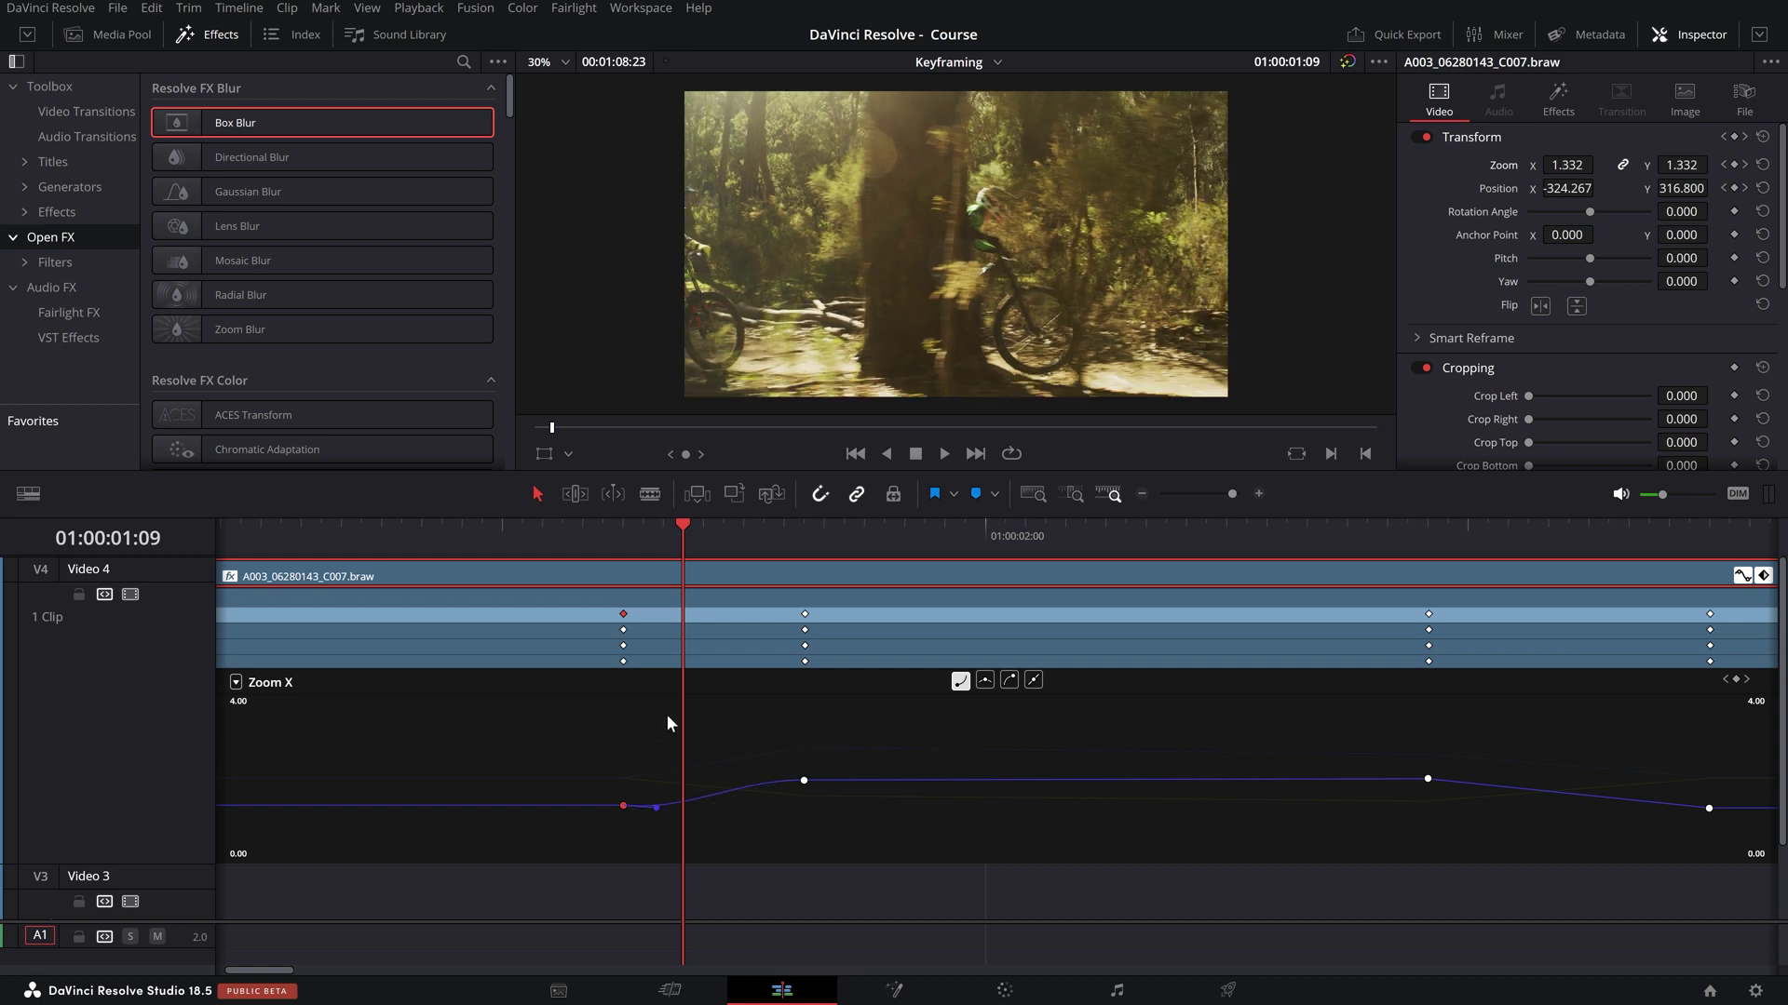
pyautogui.click(614, 539)
pyautogui.scroll(-3, 654, 578)
pyautogui.press('space')
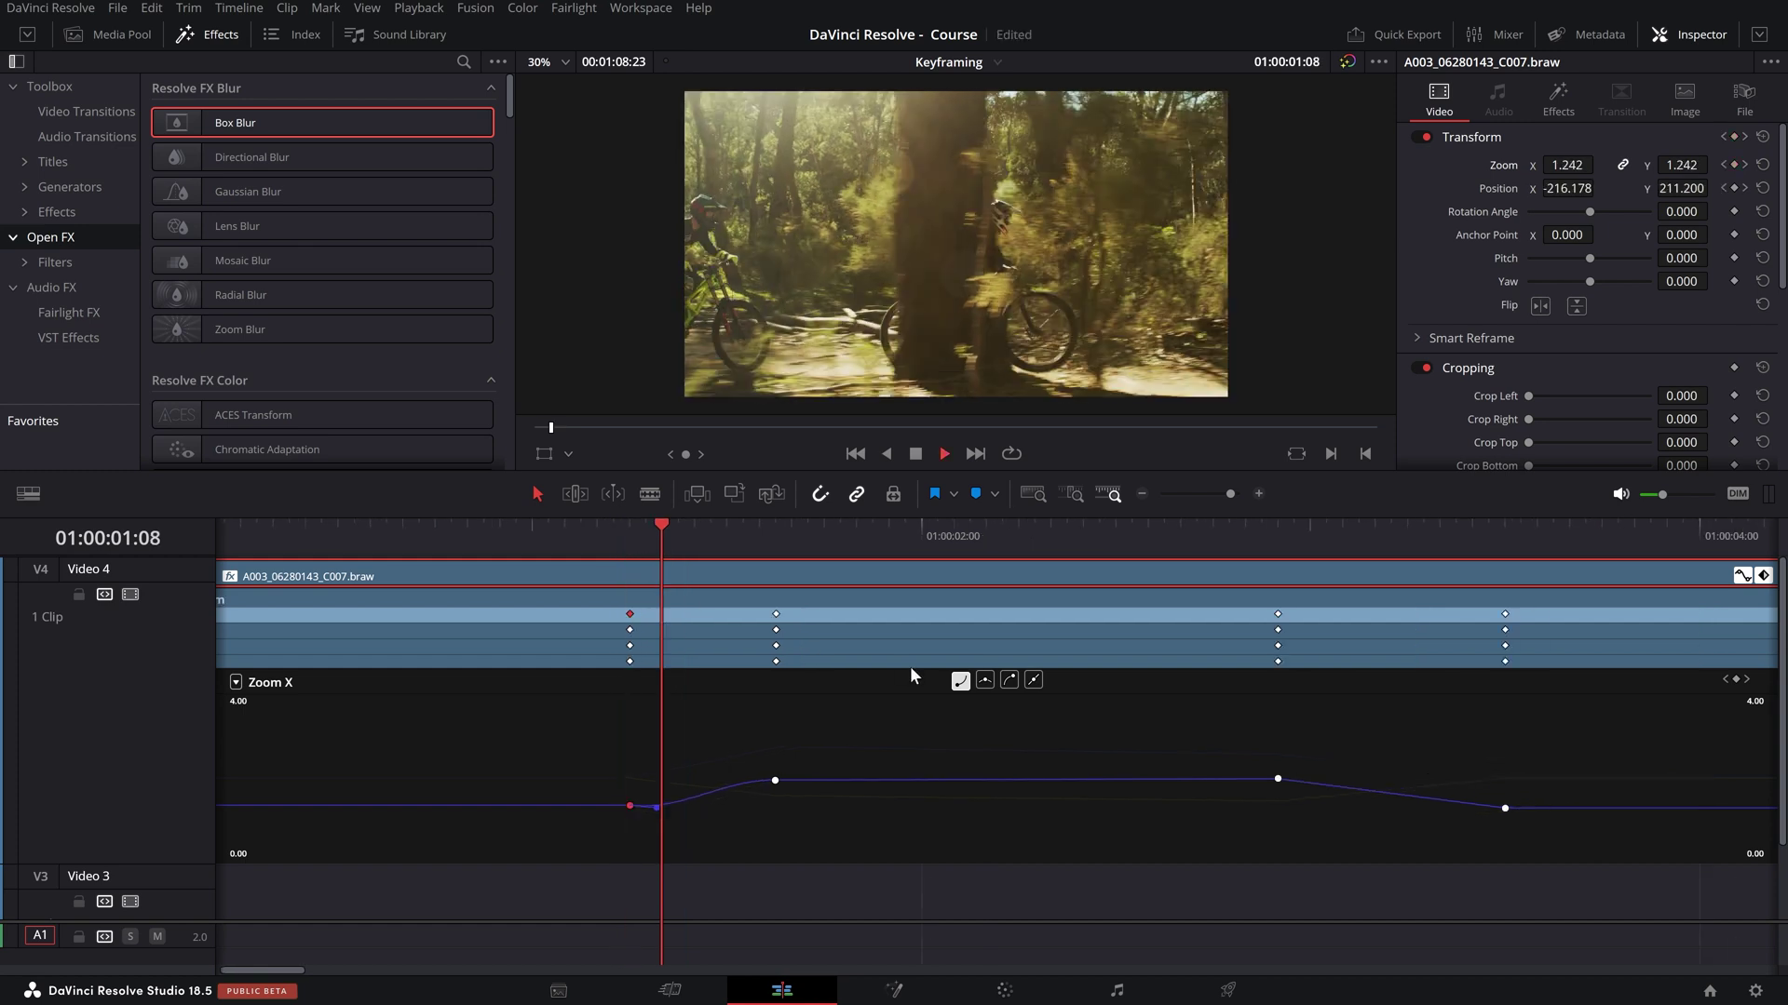
pyautogui.click(577, 532)
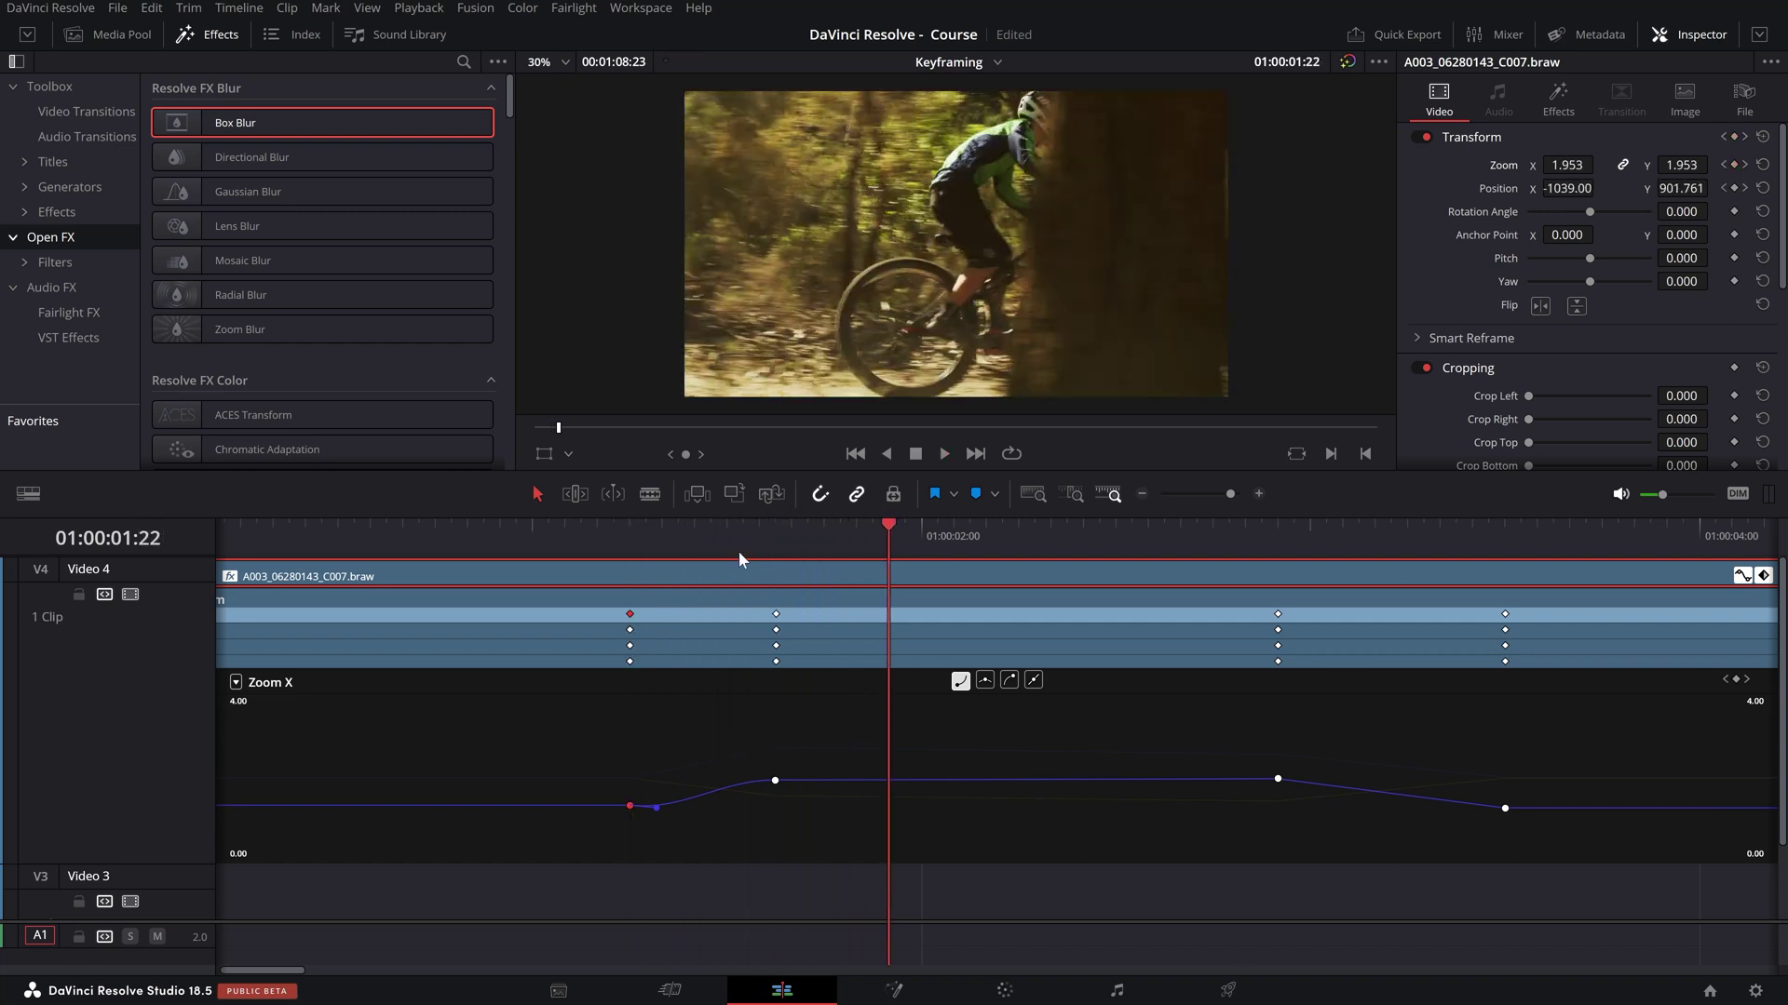
pyautogui.press('space')
pyautogui.press('space')
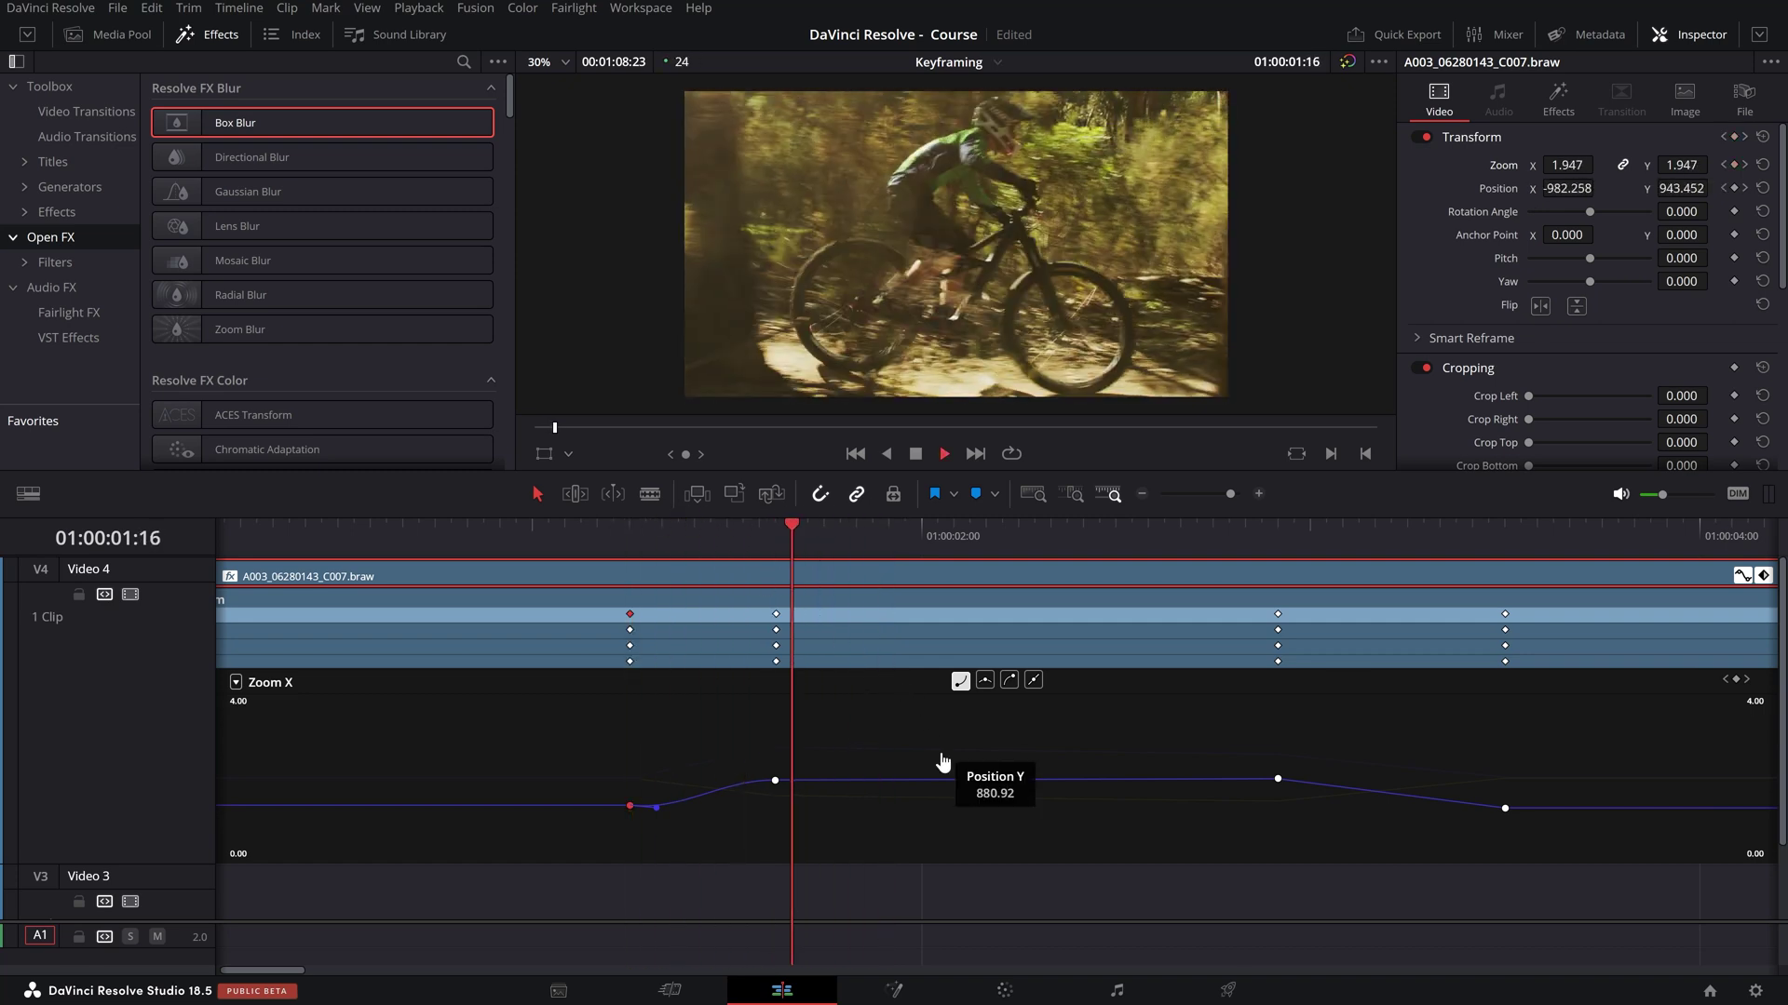
# - Adjust the incoming handle of the second Zoom X keyframe at 01:00:01:15 slightly and play the clip from the first keyframe
pyautogui.click(775, 781)
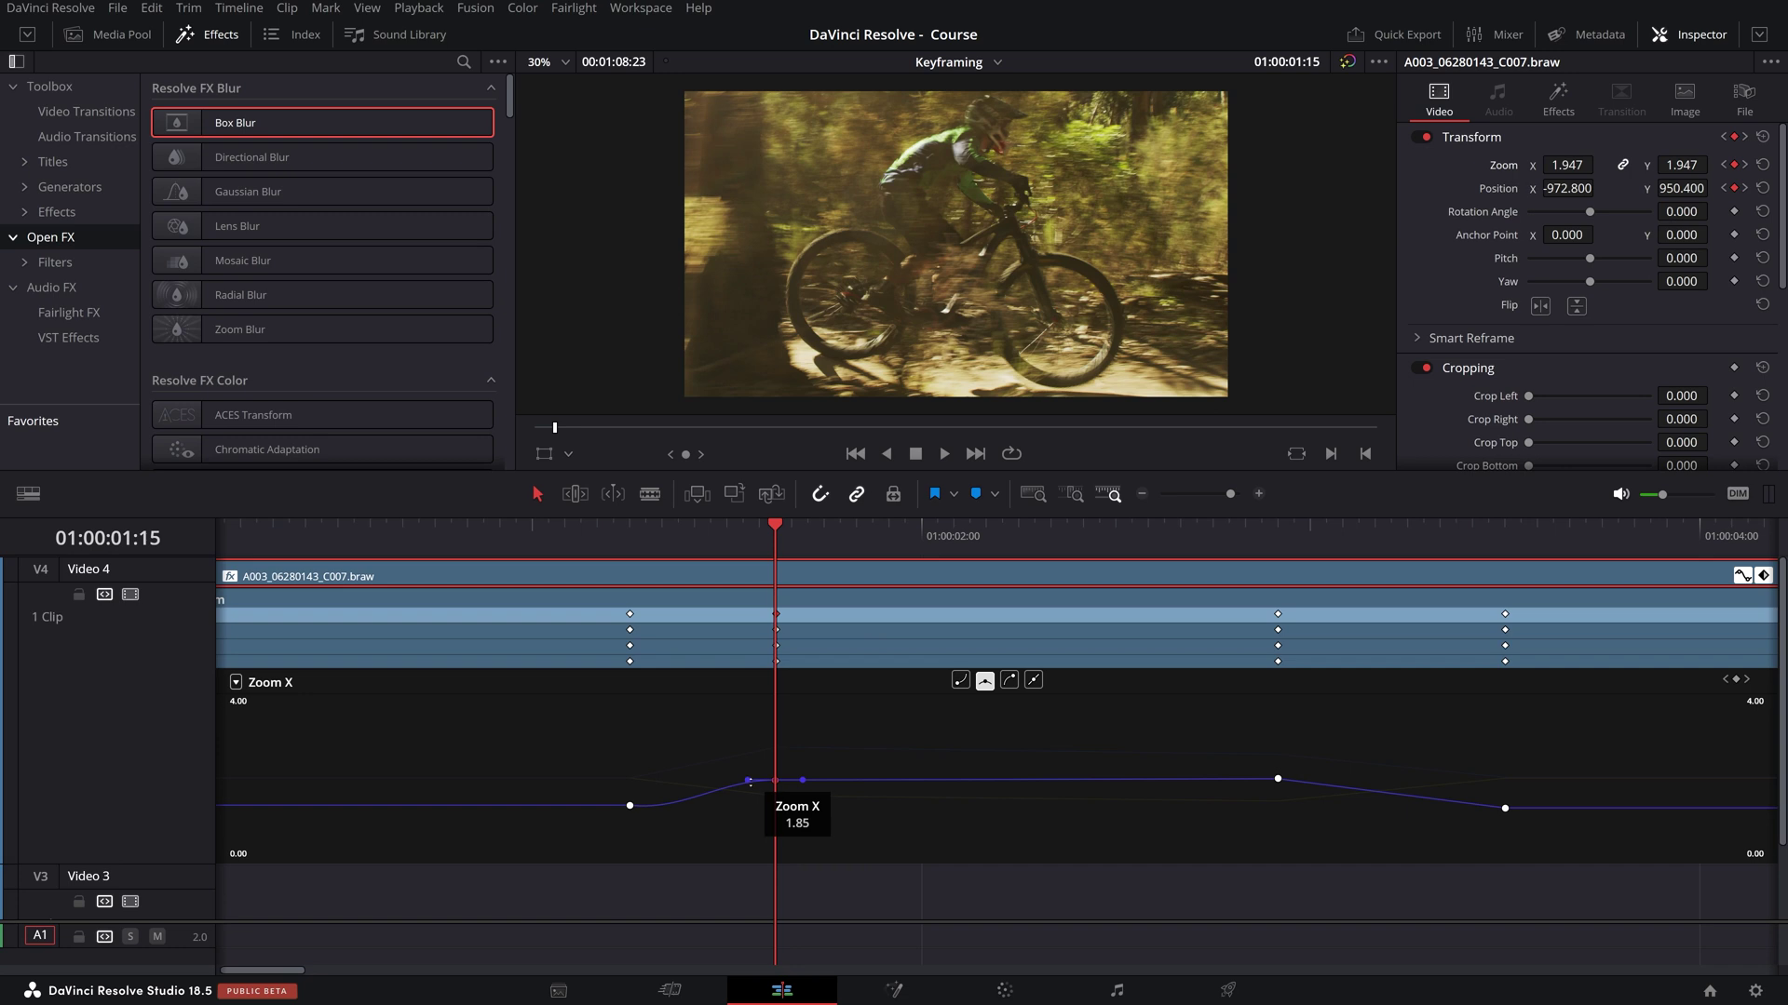
pyautogui.moveTo(742, 778); pyautogui.dragTo(747, 780)
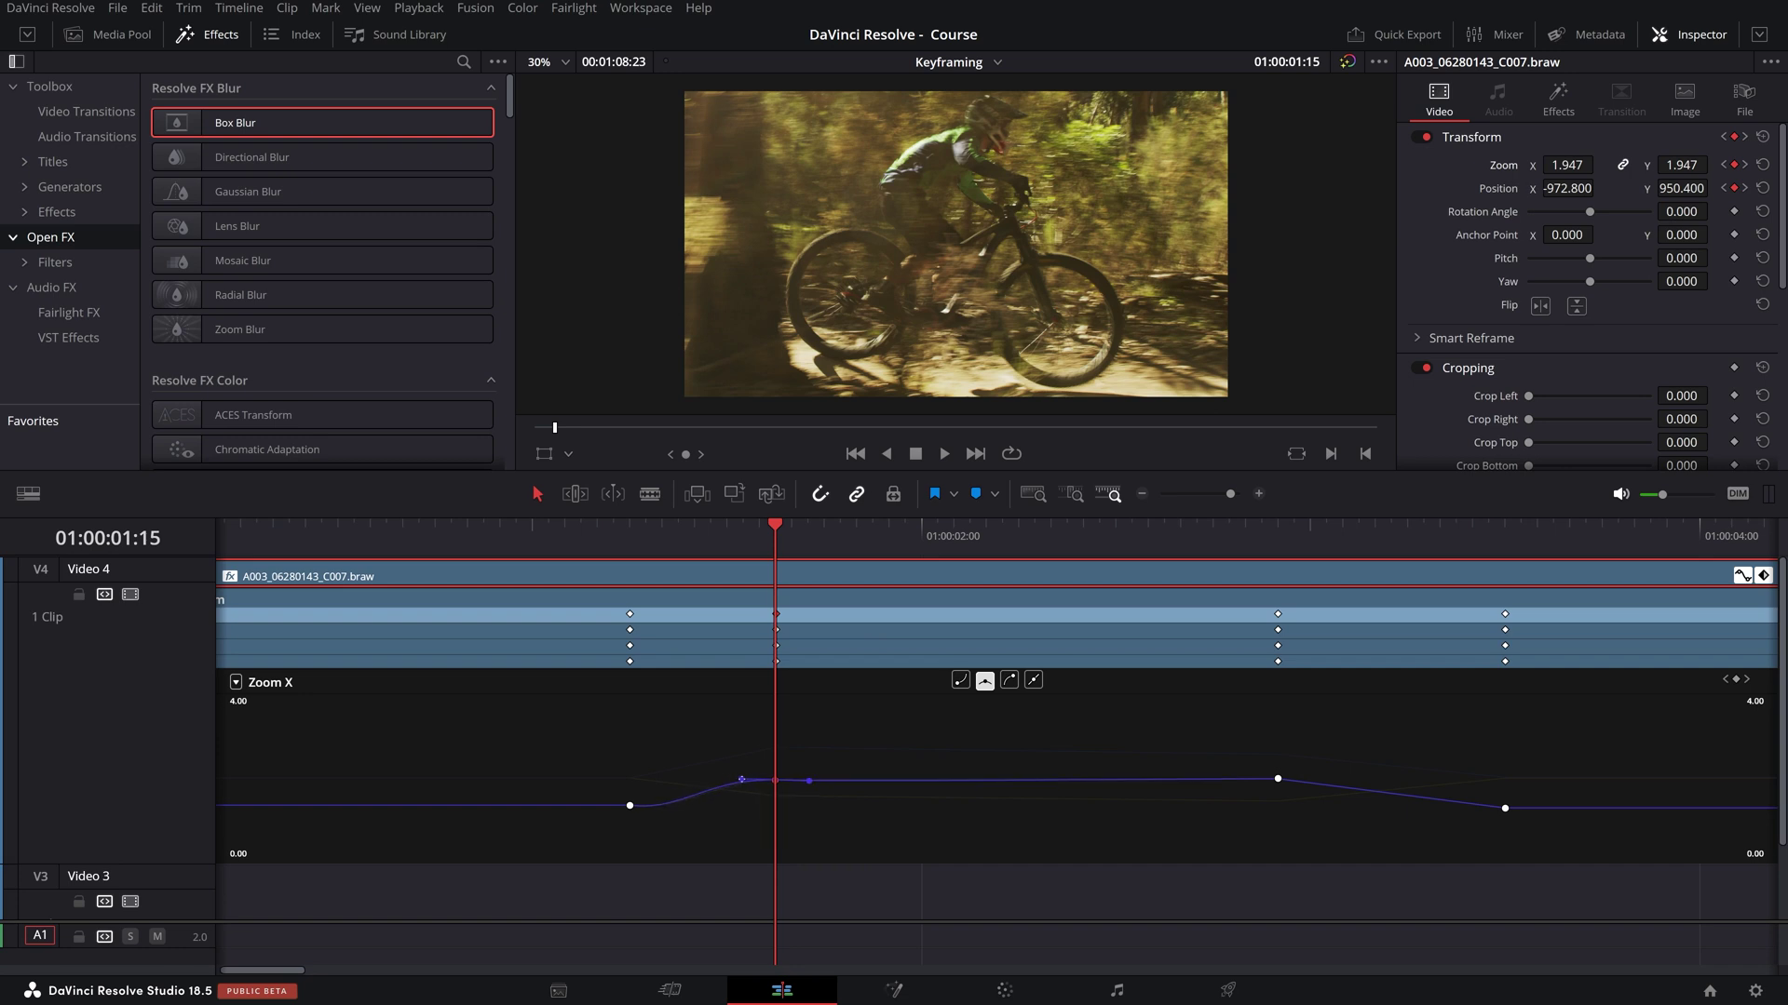
pyautogui.moveTo(732, 531); pyautogui.dragTo(630, 540)
pyautogui.press('space')
pyautogui.click(620, 538)
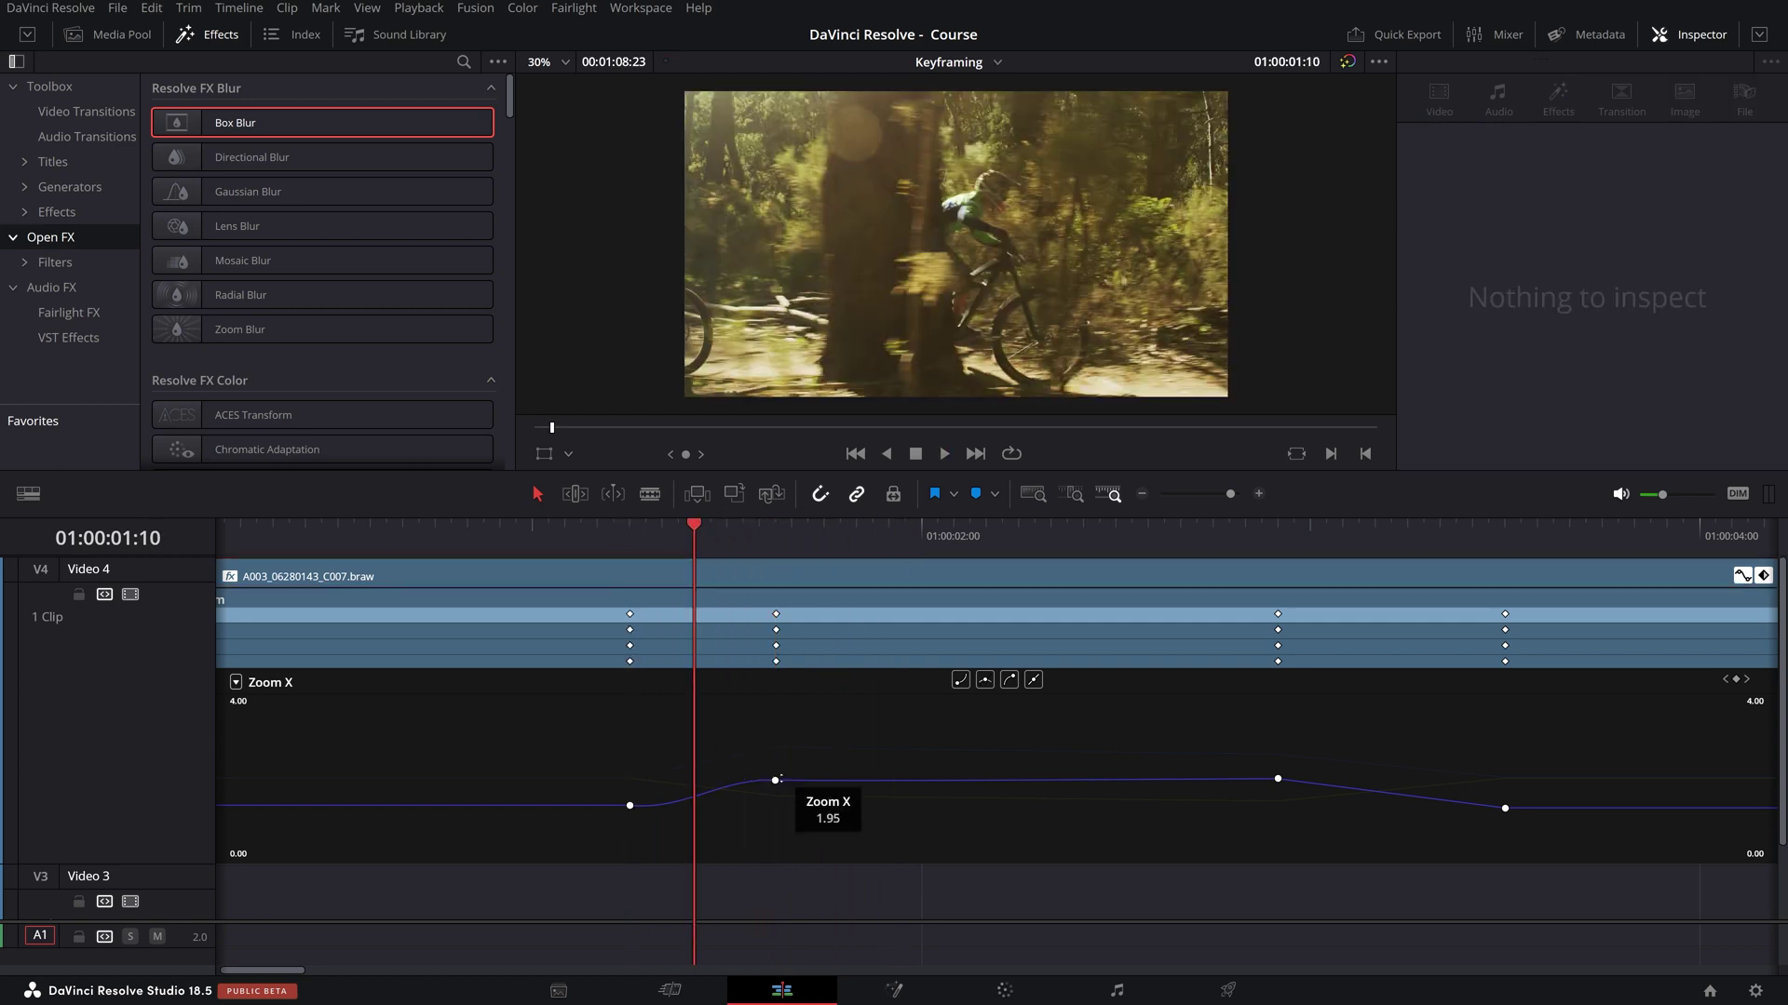
# - Compare the handles of the first two Zoom X keyframes and make the second one, at 01:00:01:15, linear
pyautogui.click(775, 780)
pyautogui.moveTo(685, 534); pyautogui.dragTo(645, 540)
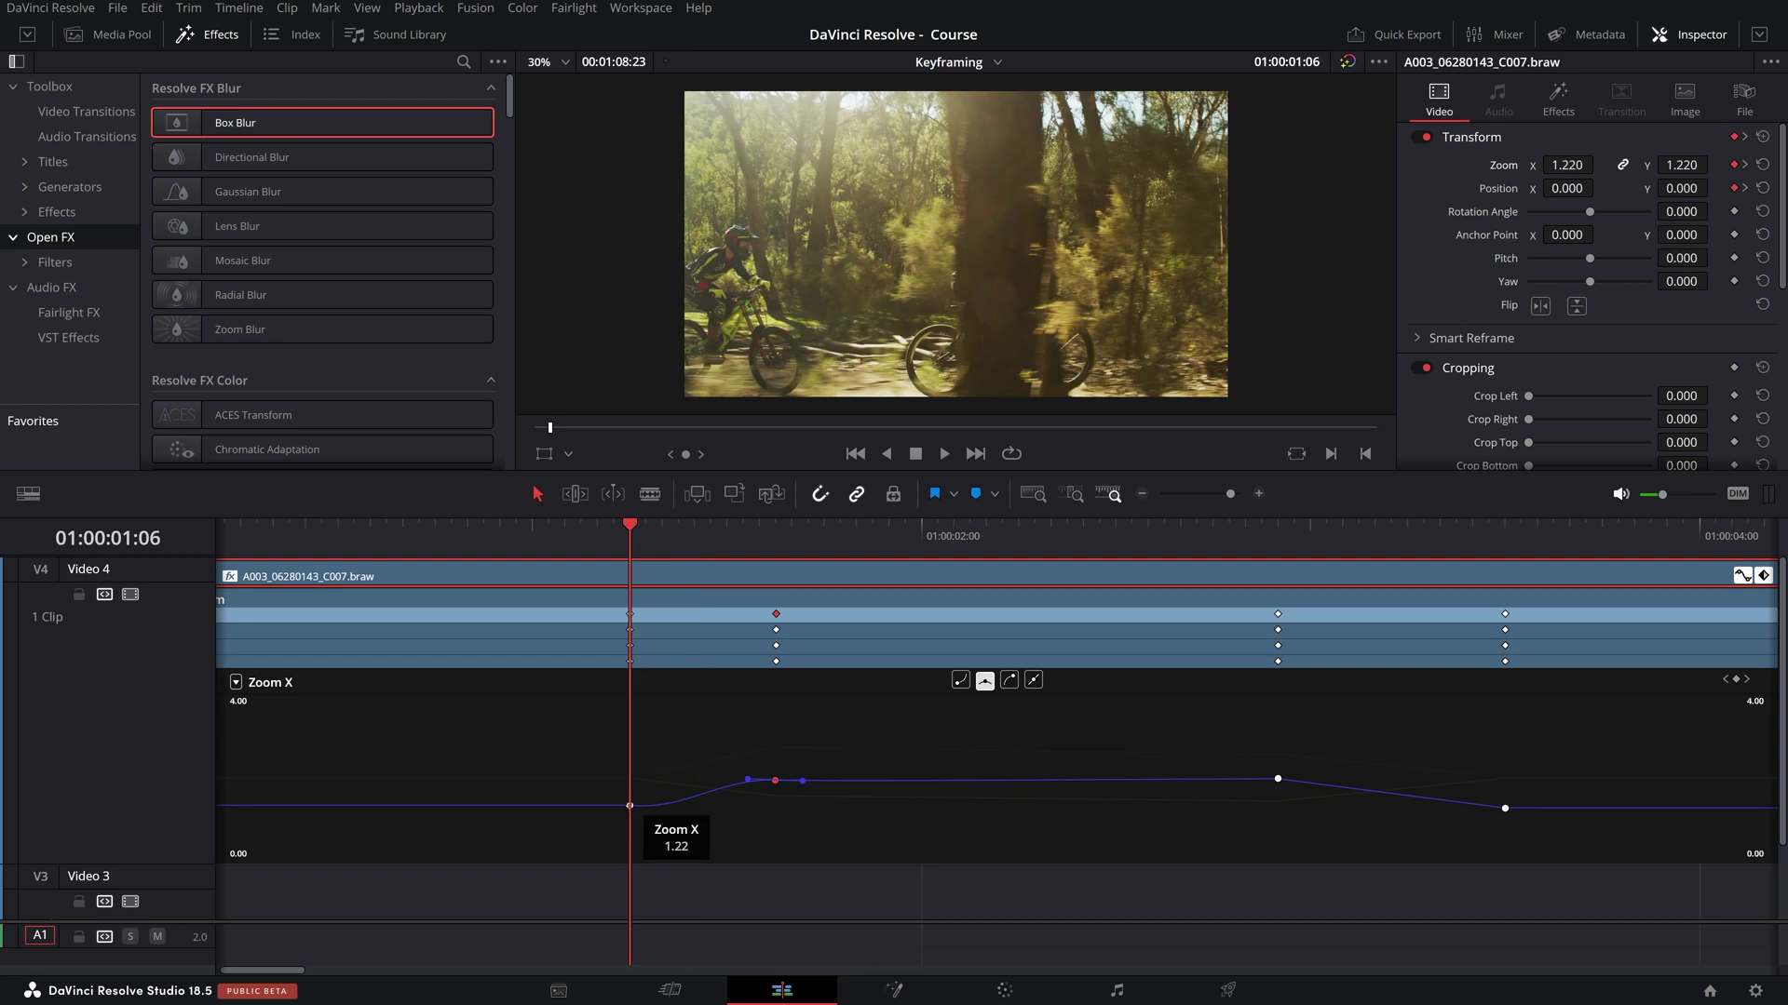
pyautogui.click(630, 807)
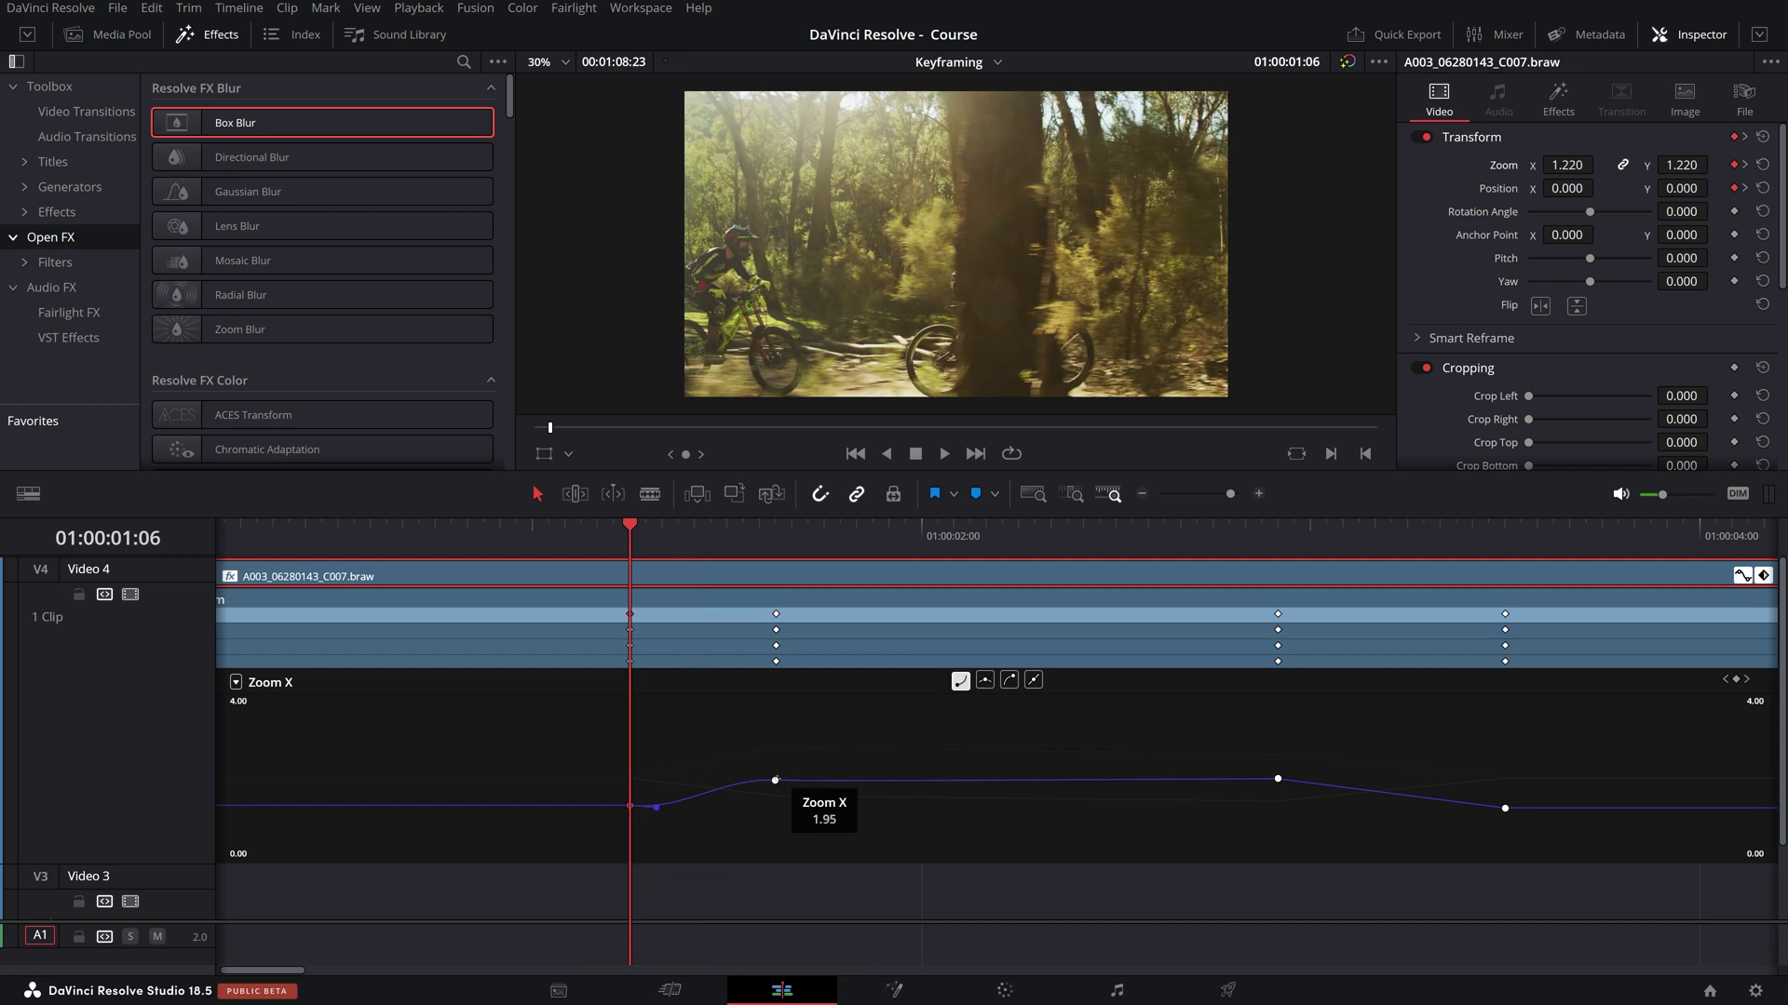
pyautogui.click(775, 780)
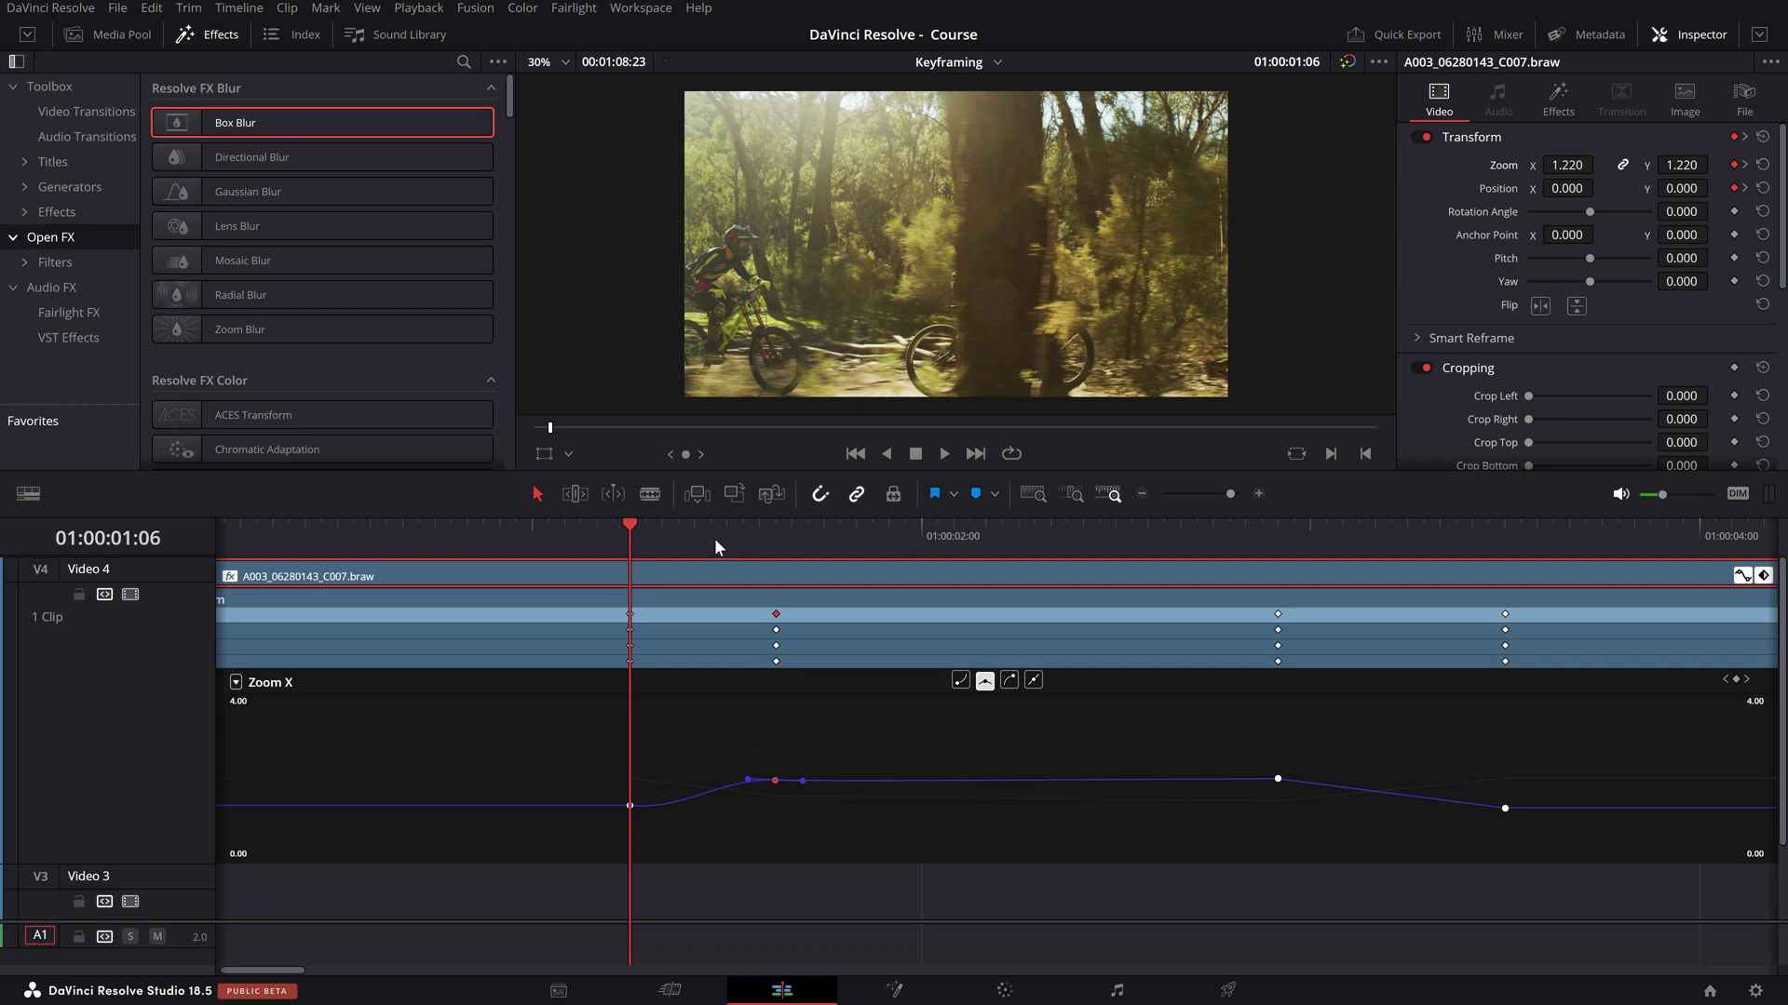
pyautogui.click(769, 537)
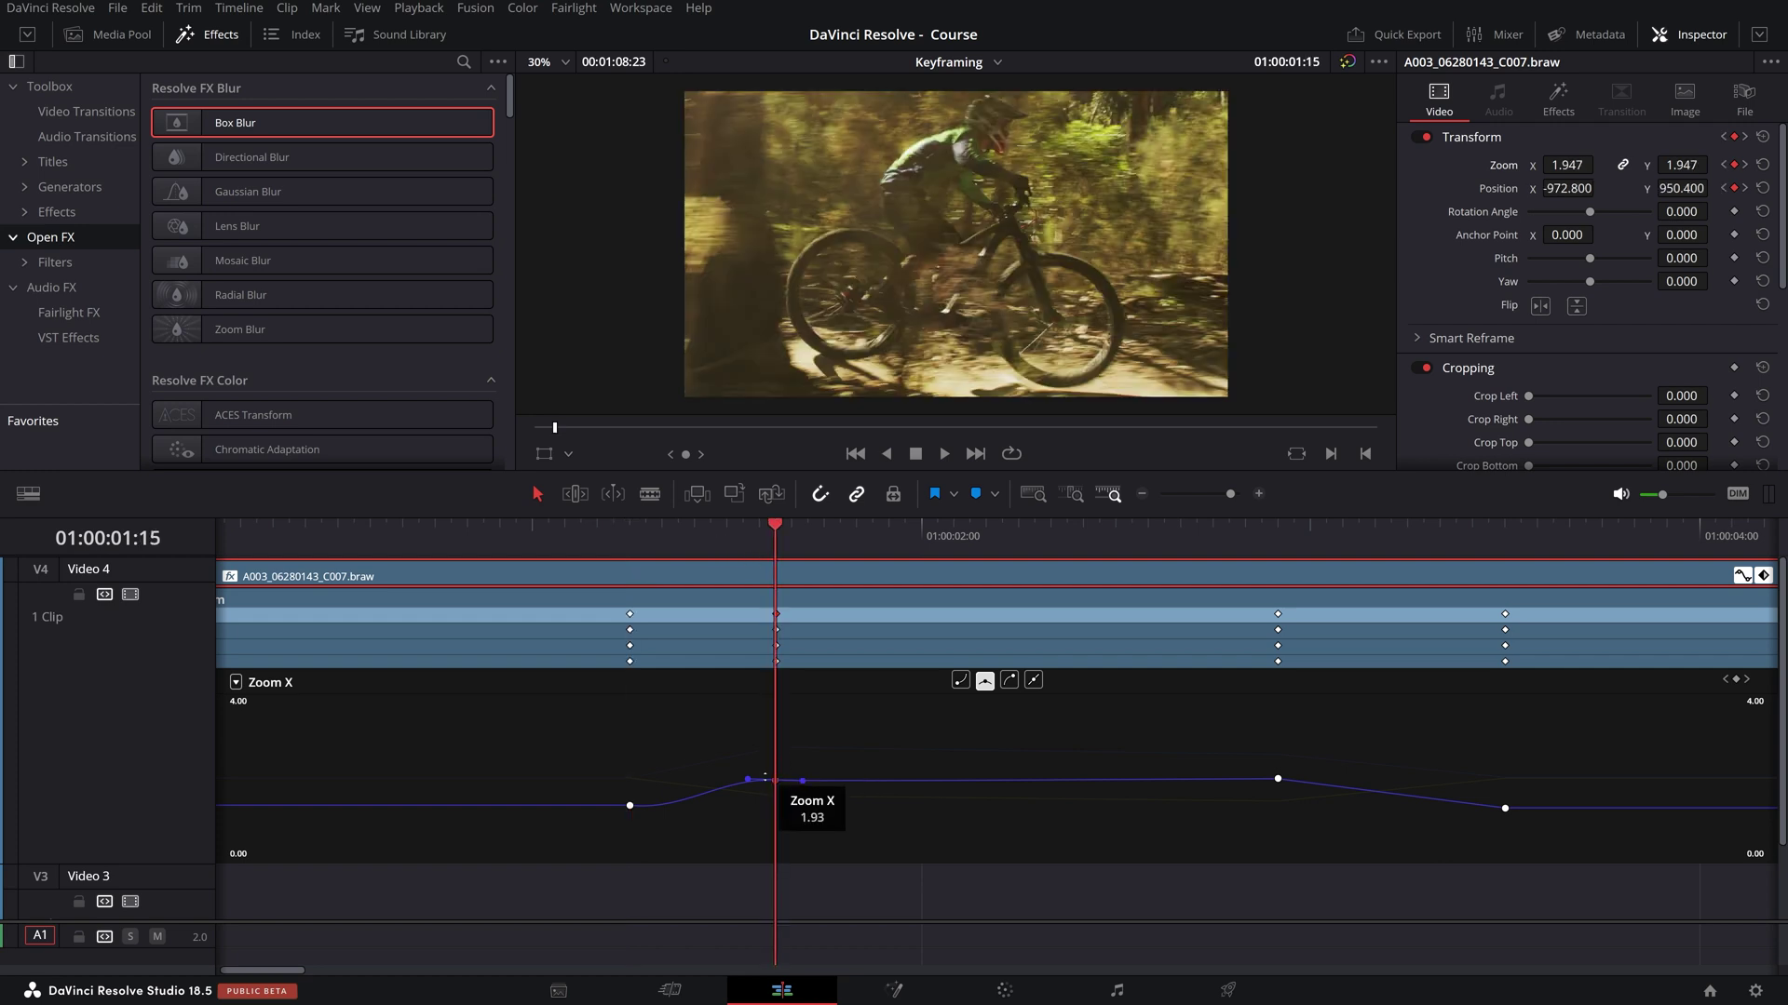
pyautogui.click(1032, 680)
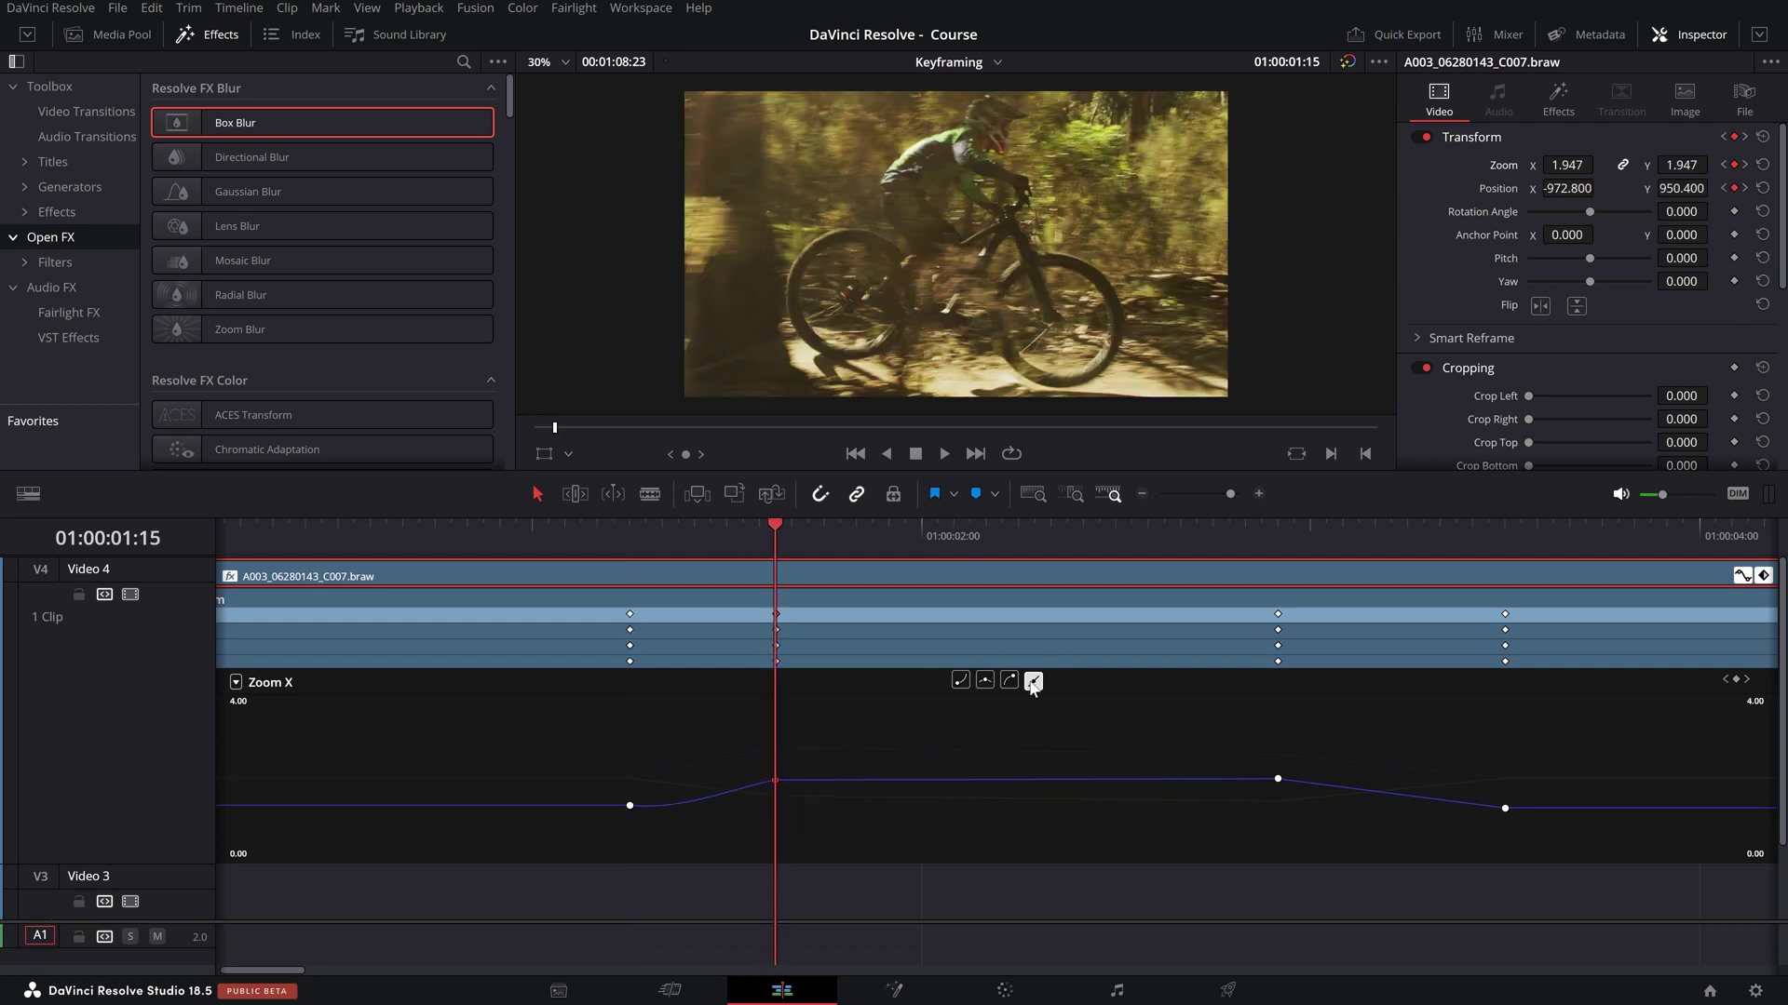
# - Select the first Zoom X keyframe and play the clip from before it to check the ease into the linear second keyframe
pyautogui.click(652, 538)
pyautogui.click(630, 805)
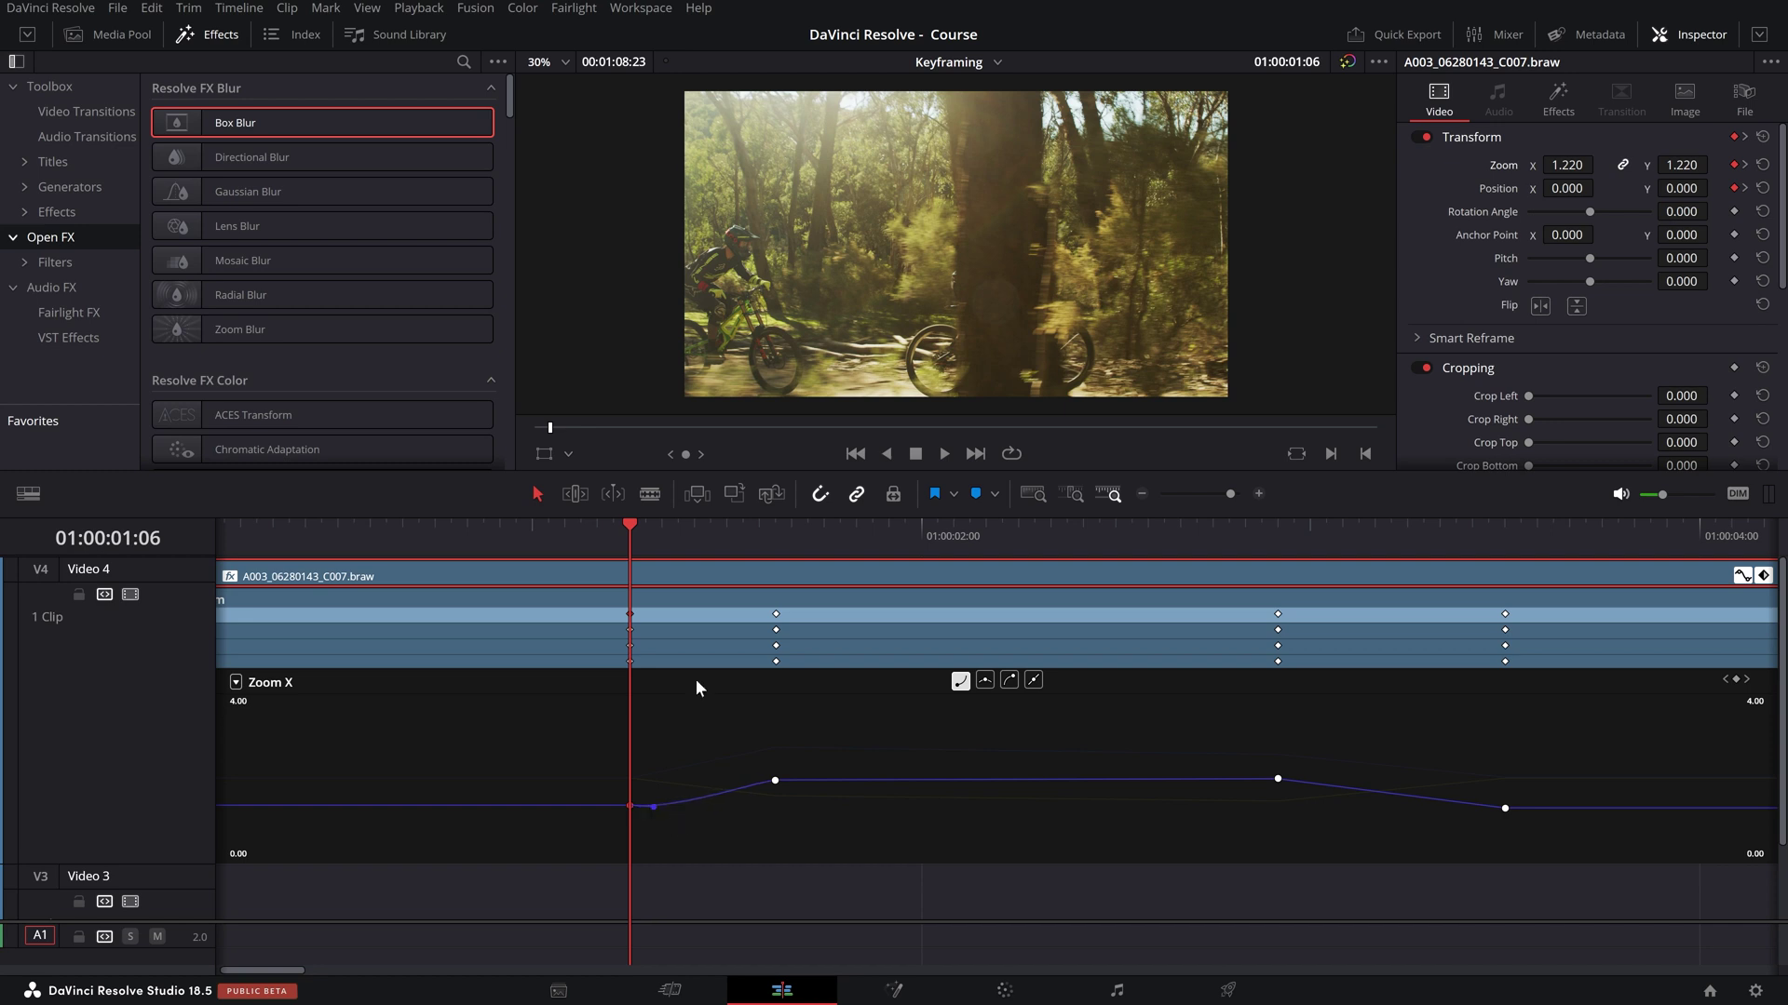
pyautogui.moveTo(637, 529); pyautogui.dragTo(561, 529)
pyautogui.press('space')
pyautogui.press('space')
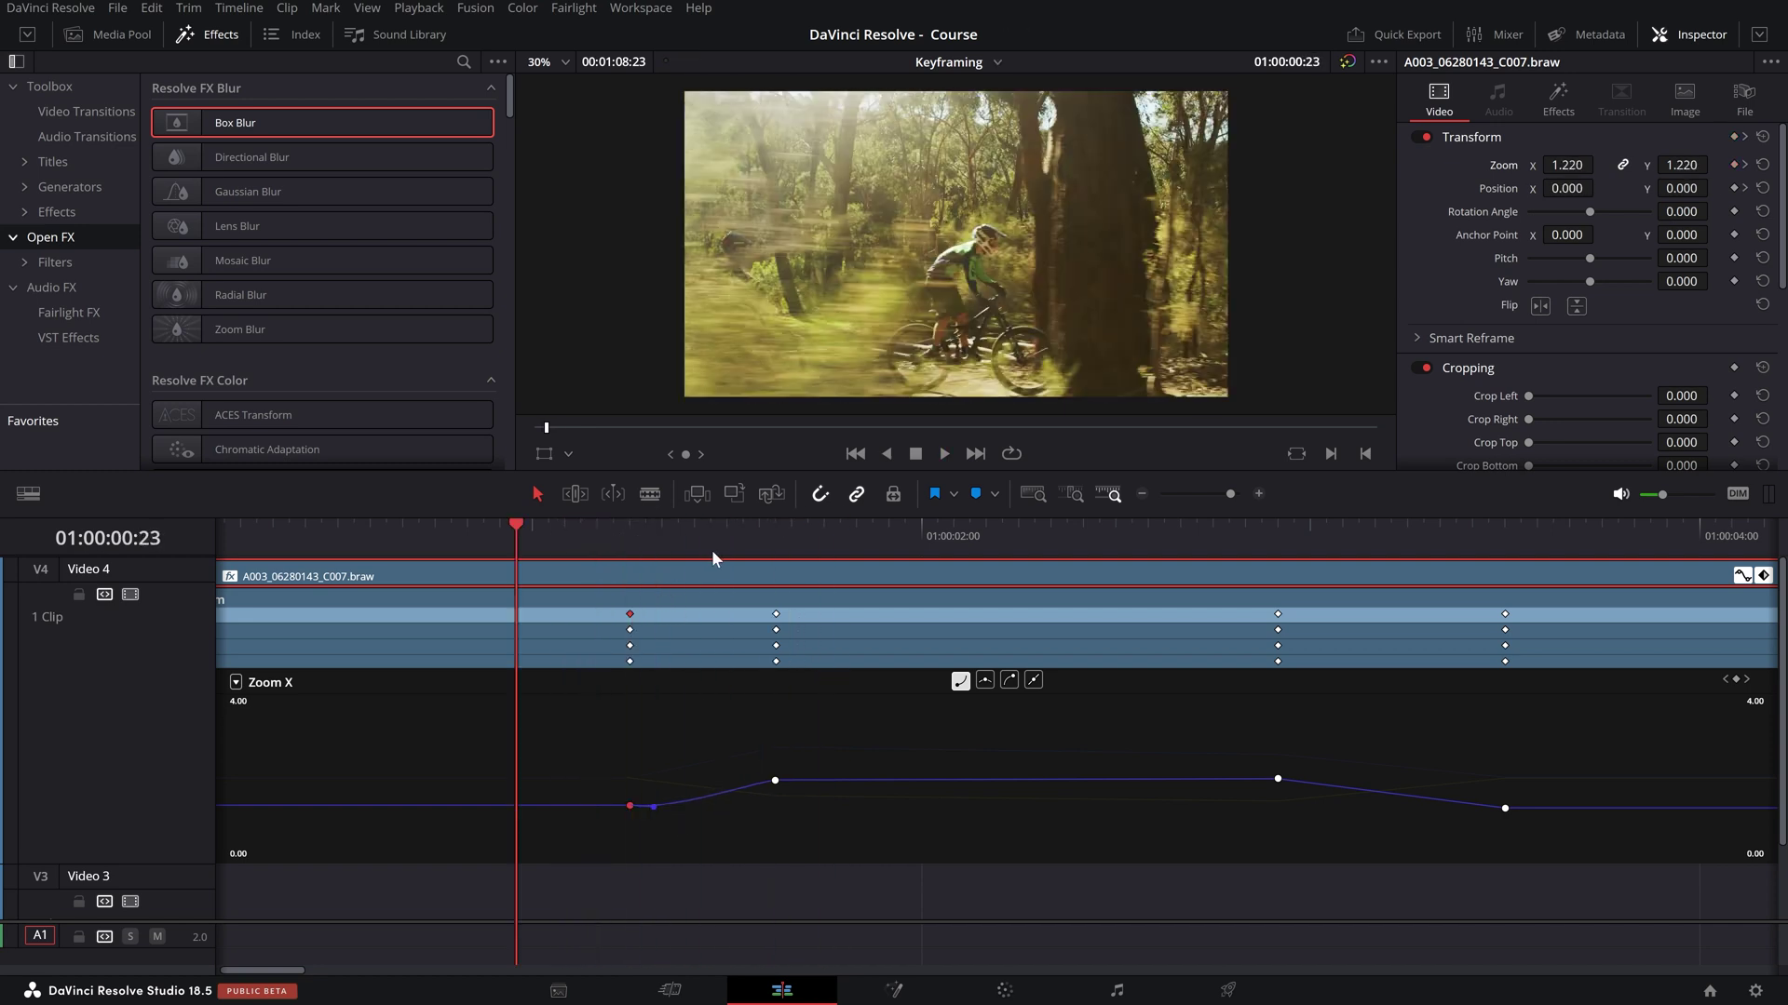
# - Replay the zoom several times from about 01:00:01:01 through the second keyframe to judge how smoothly it moves
pyautogui.moveTo(702, 544); pyautogui.dragTo(549, 574)
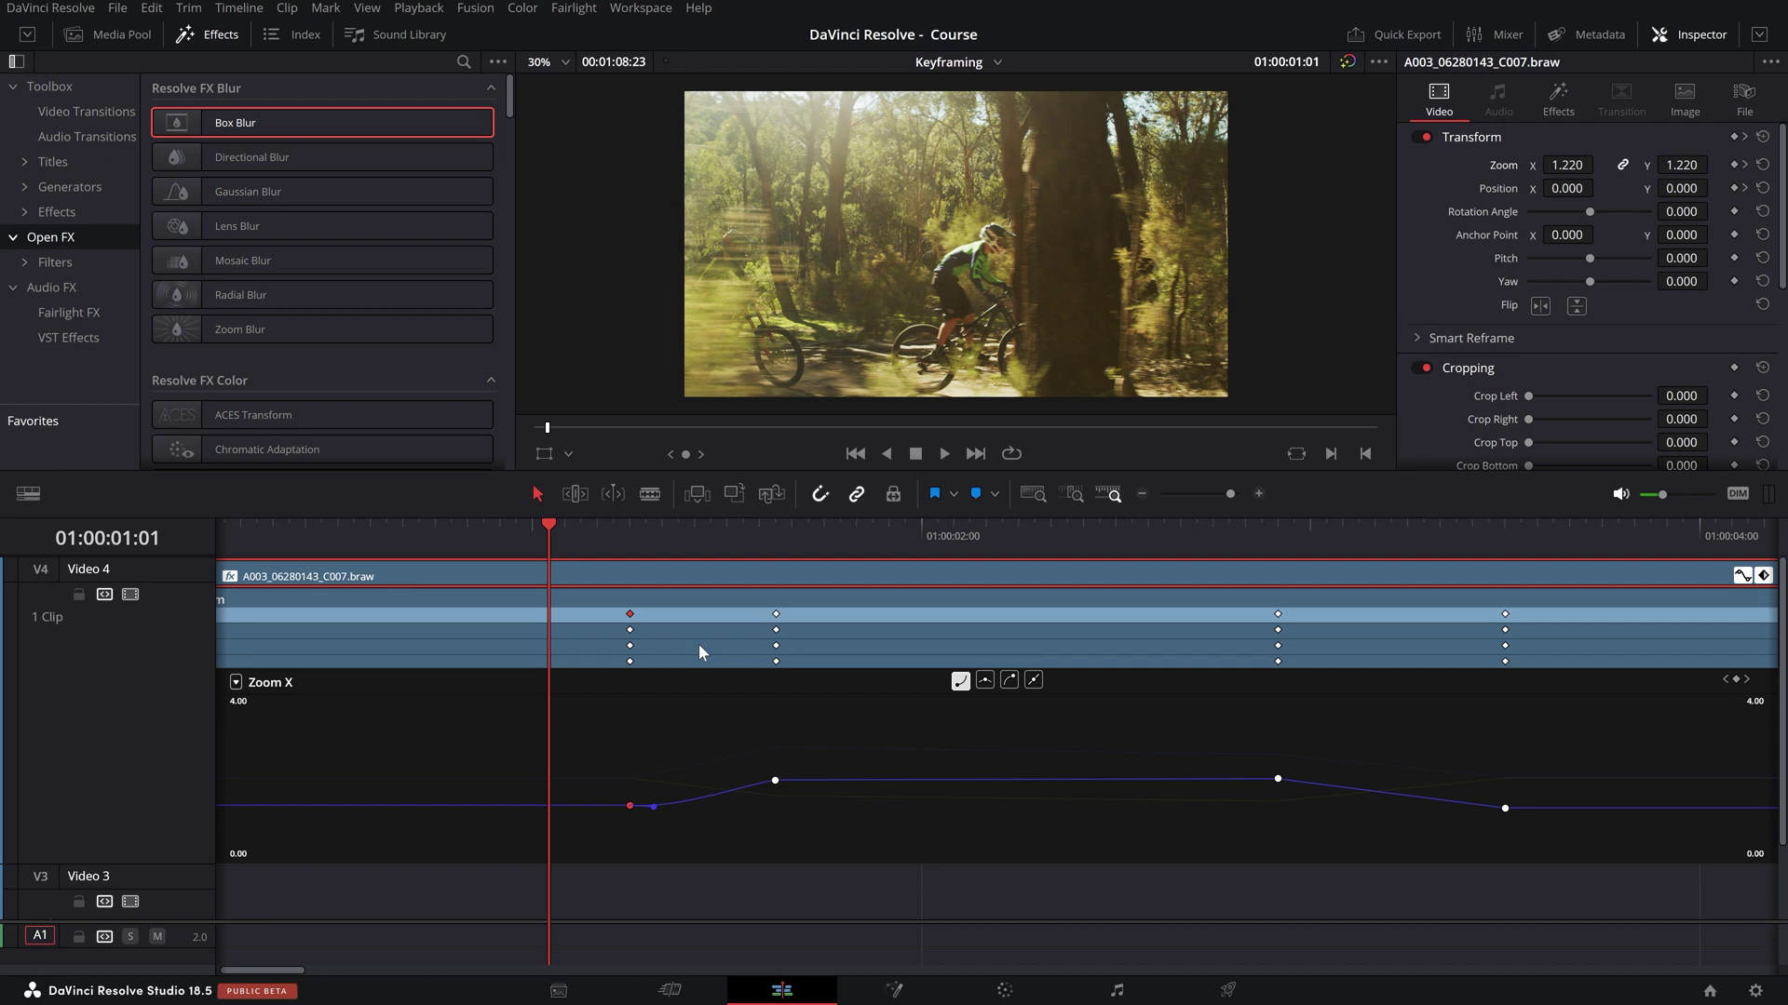
pyautogui.press('space')
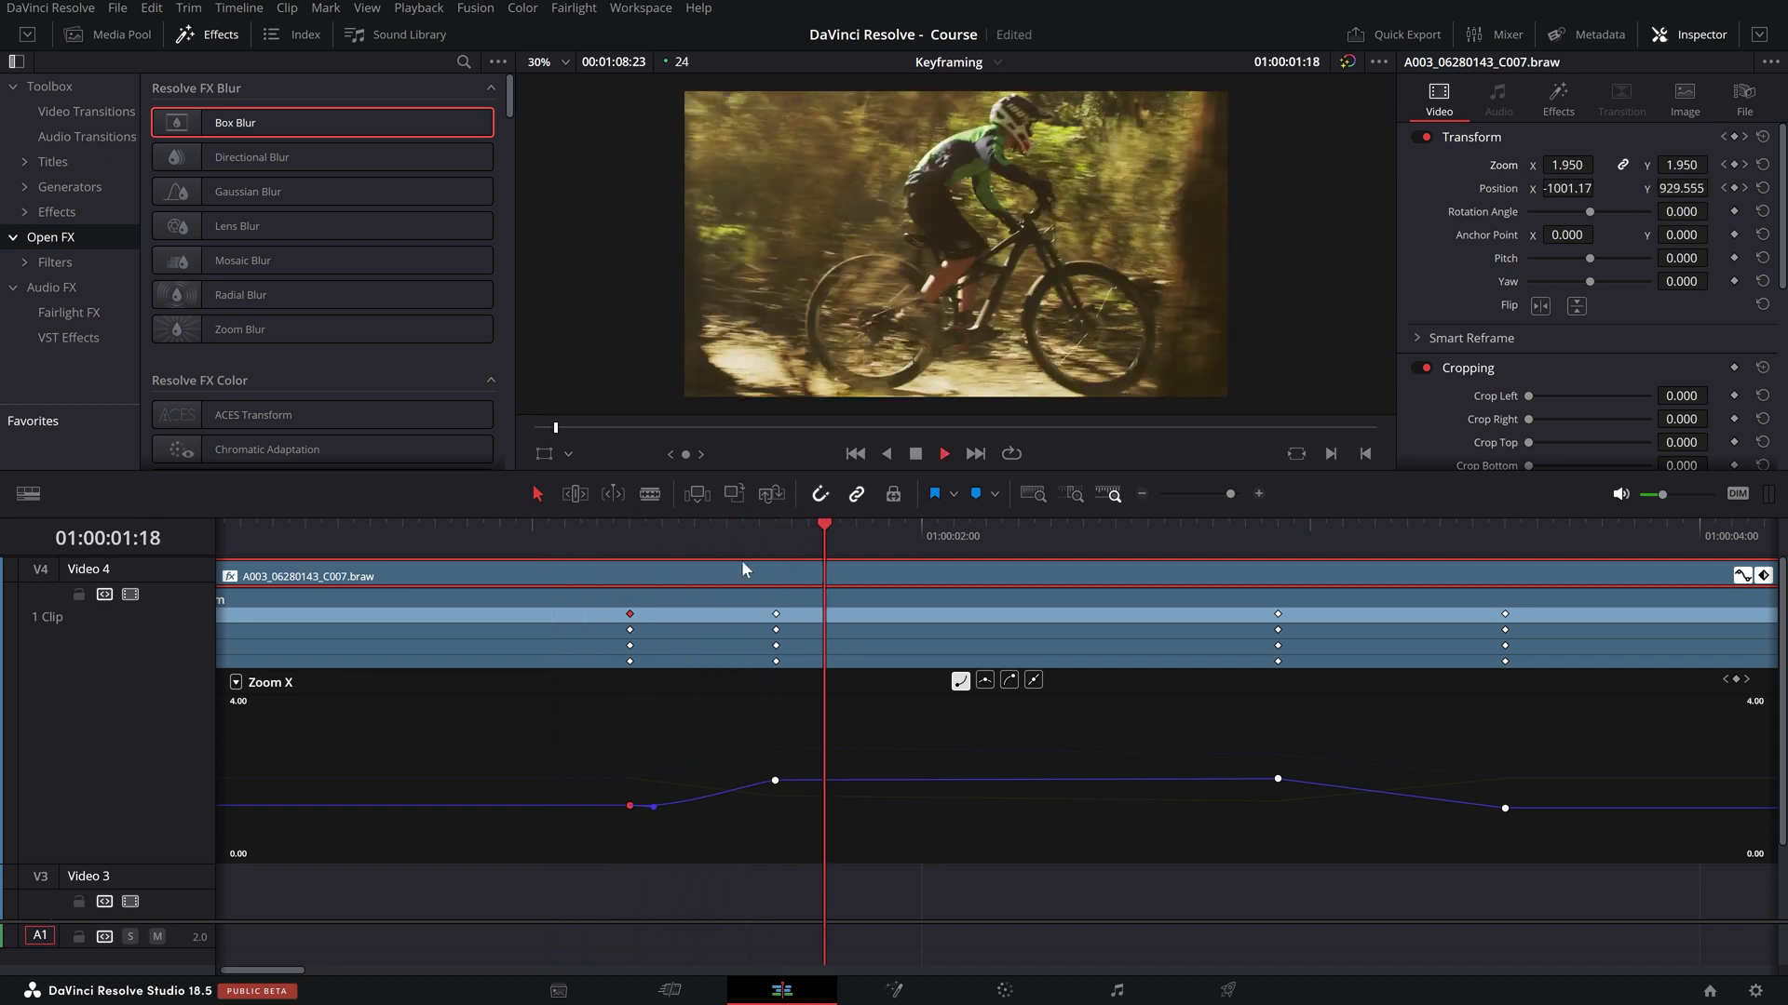
pyautogui.click(573, 529)
pyautogui.press('space')
pyautogui.moveTo(629, 542); pyautogui.dragTo(578, 539)
pyautogui.press('space')
pyautogui.press('space')
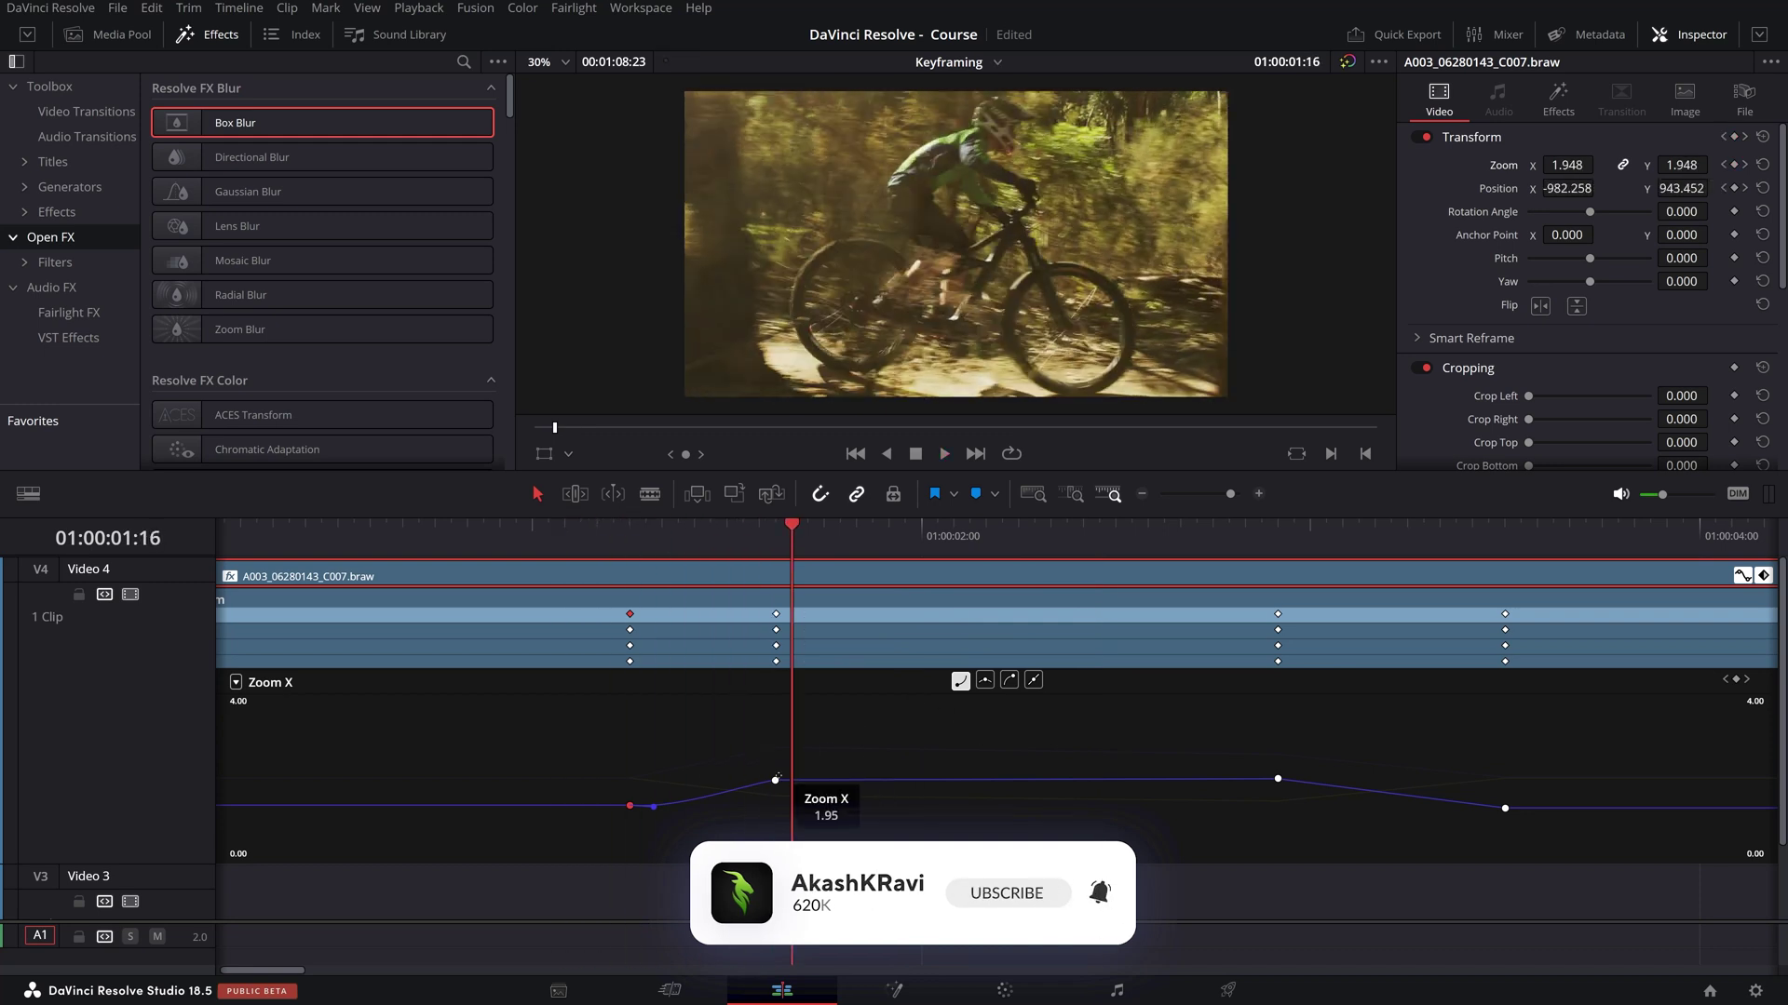
# - Select the linear second Zoom X keyframe and bring all four of the clip's Zoom X keyframes into view
pyautogui.click(774, 780)
pyautogui.hotkey('ctrl', '-')
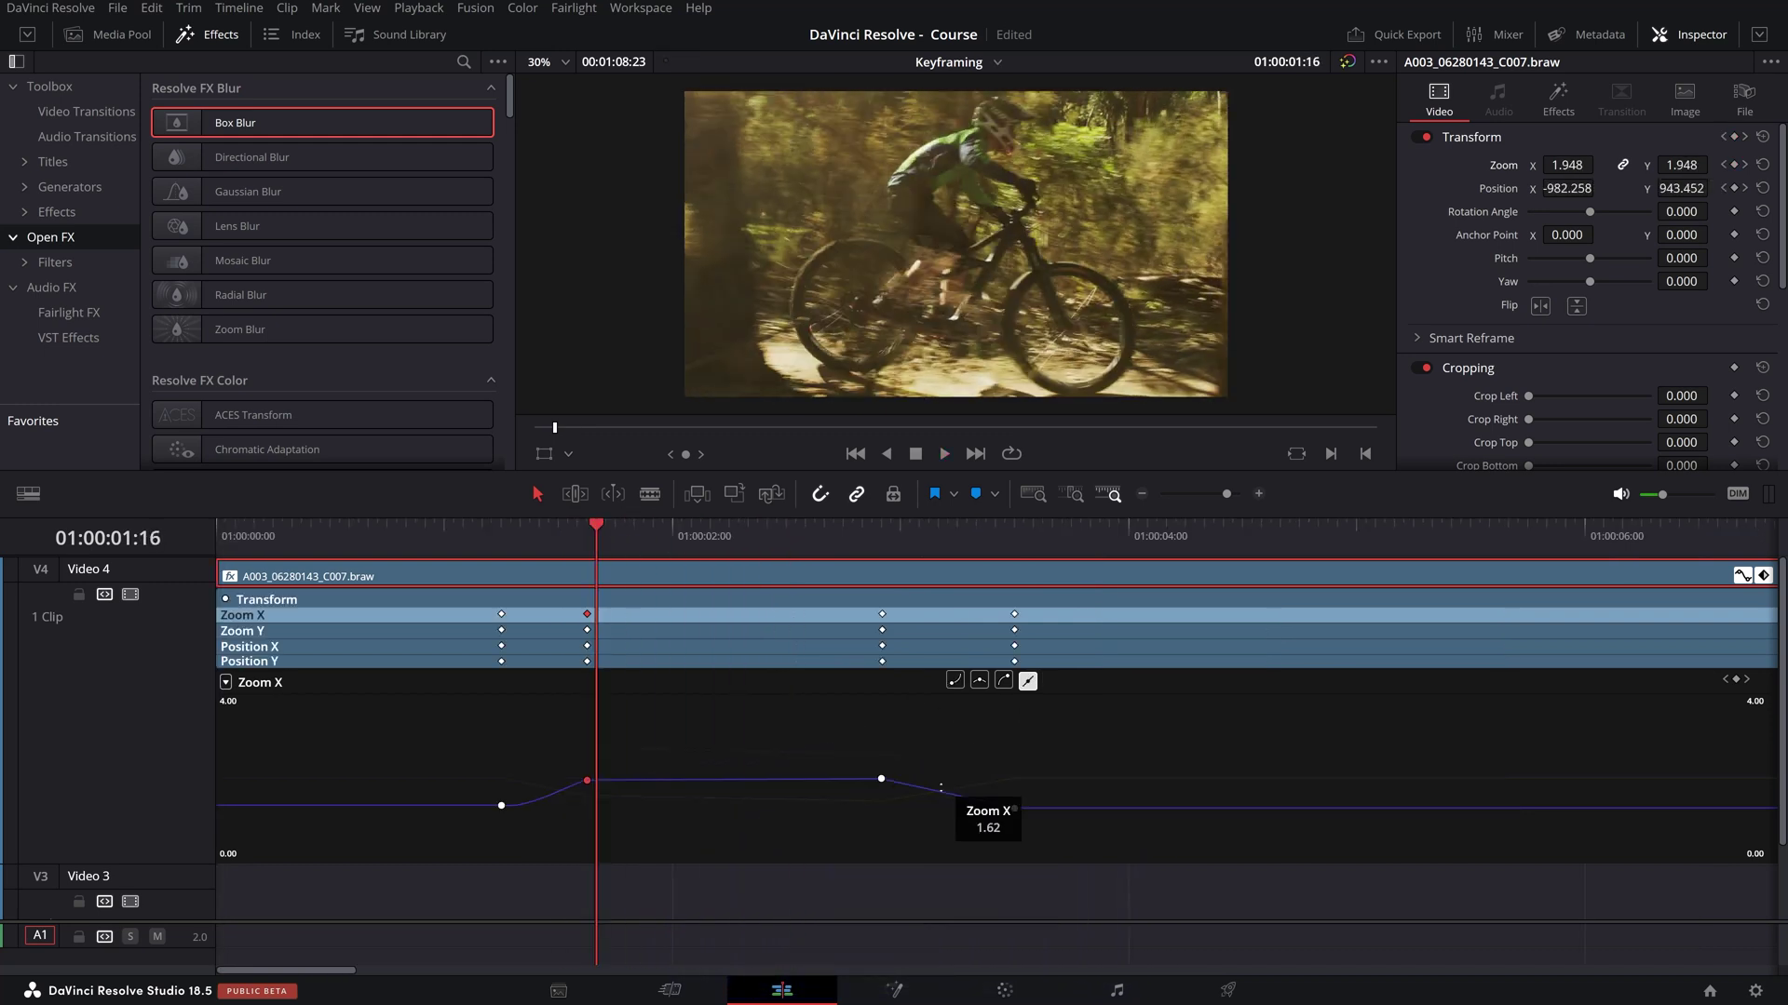